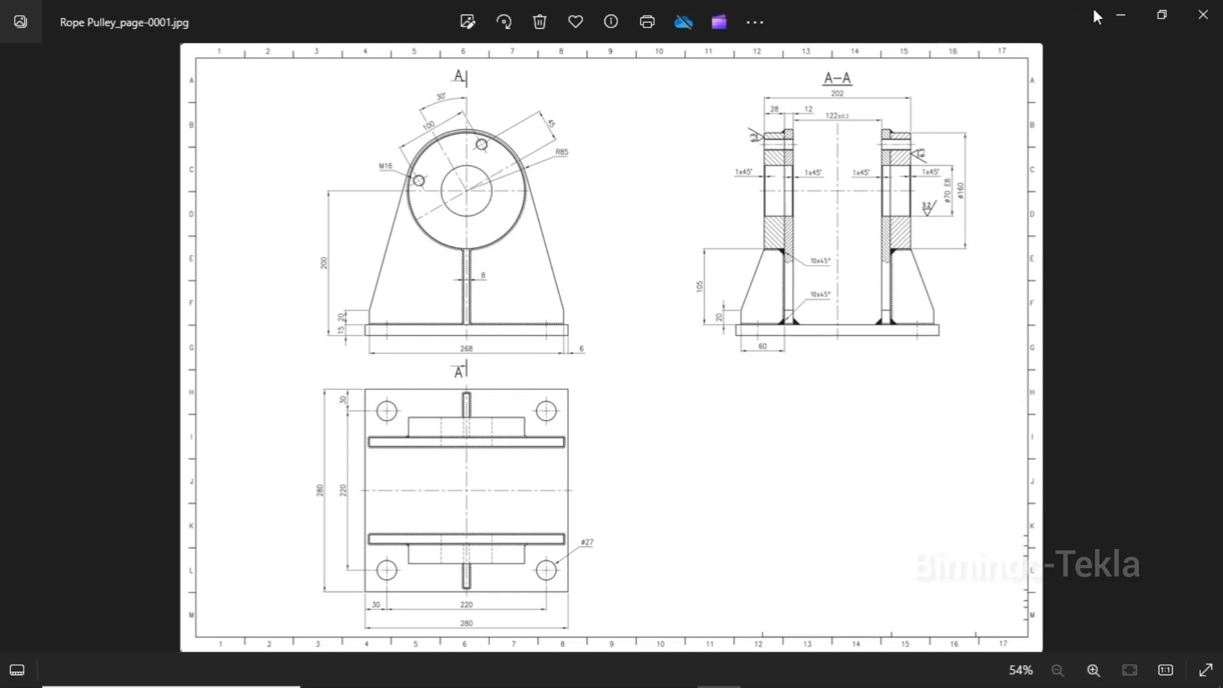
Switch to Tekla Structures and set the rectangular grid's X and Y coordinates to 0.00 2*2000.00
{"action": "left_click", "coordinate": [1112, 6]}
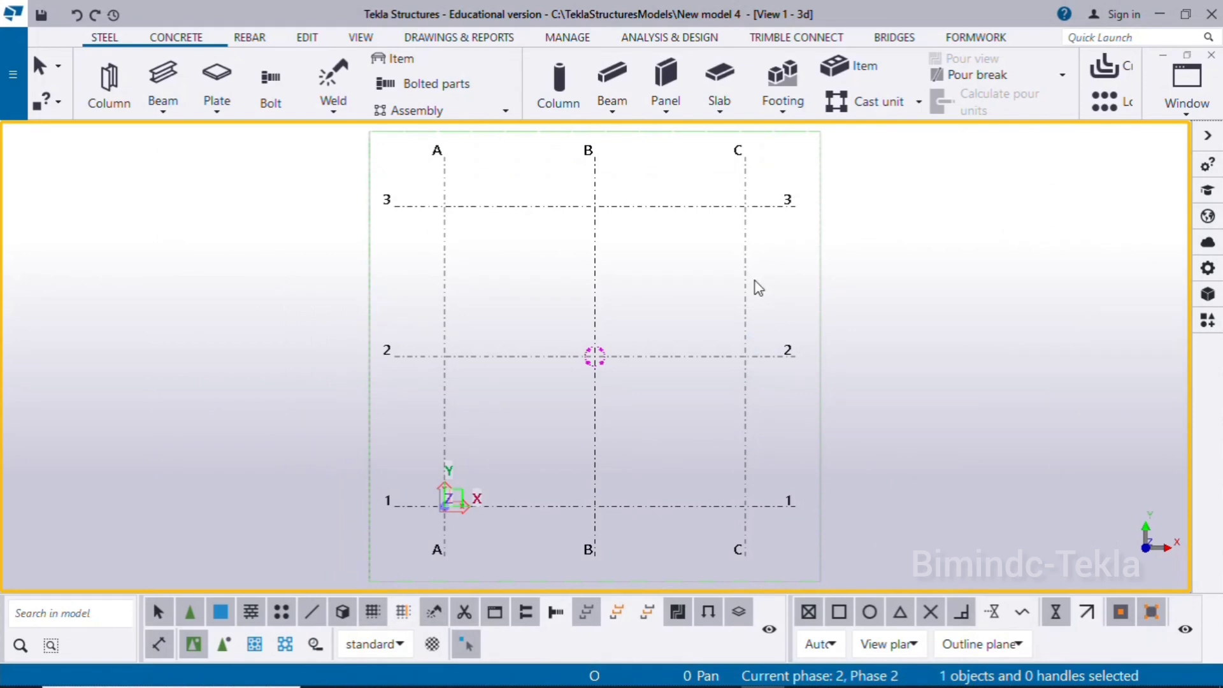
{"action": "middle_click_drag", "start_coordinate": [841, 389], "coordinate": [759, 404]}
{"action": "scroll", "coordinate": [551, 371], "scroll_direction": "up", "scroll_amount": 3}
{"action": "scroll", "coordinate": [644, 421], "scroll_direction": "down", "scroll_amount": 4}
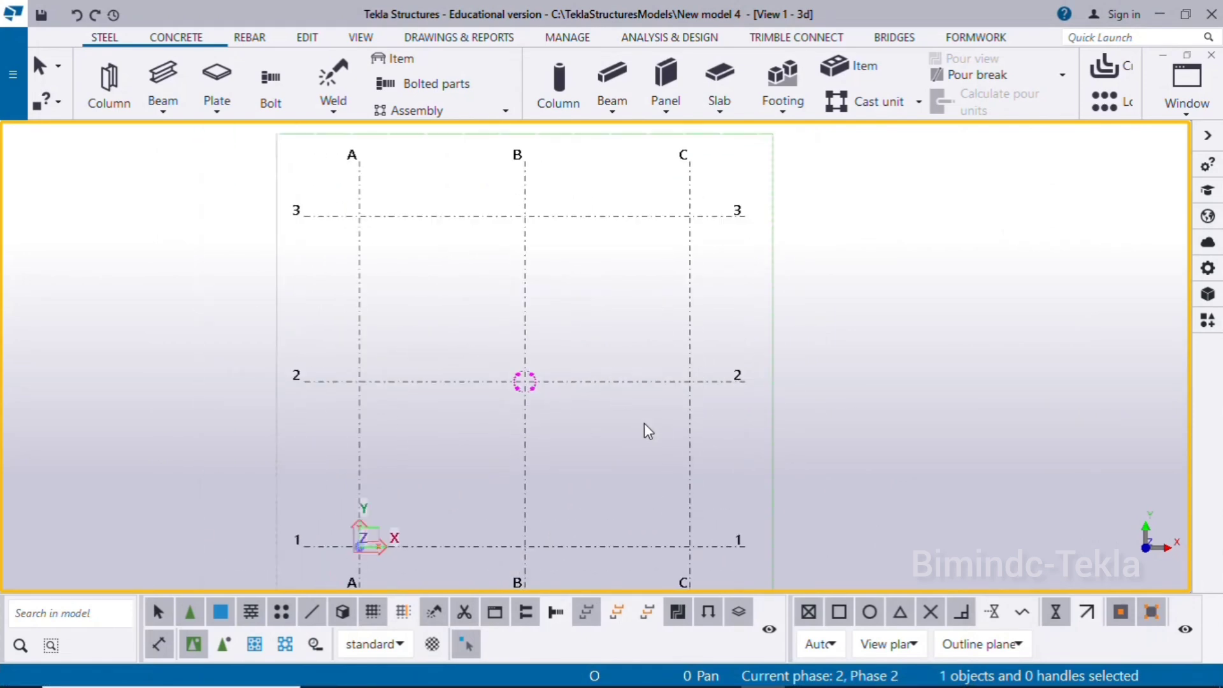
{"action": "middle_click_drag", "start_coordinate": [666, 401], "coordinate": [561, 435]}
{"action": "scroll", "coordinate": [562, 435], "scroll_direction": "up", "scroll_amount": 1}
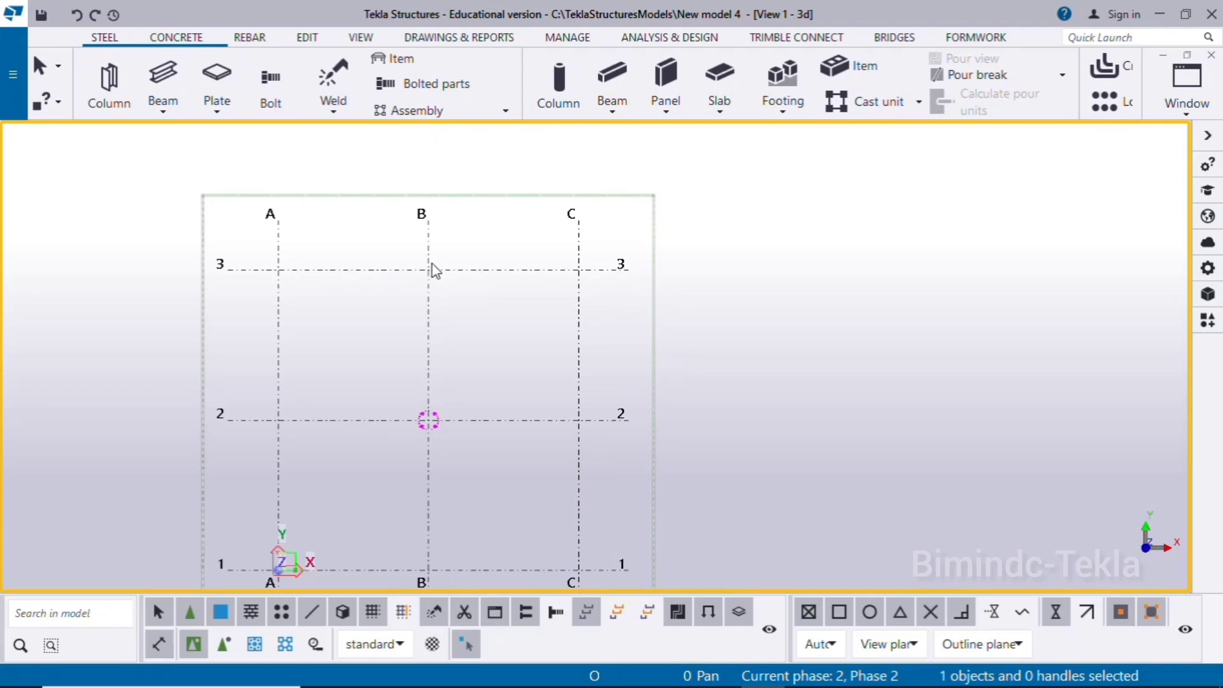
{"action": "double_click", "coordinate": [462, 274]}
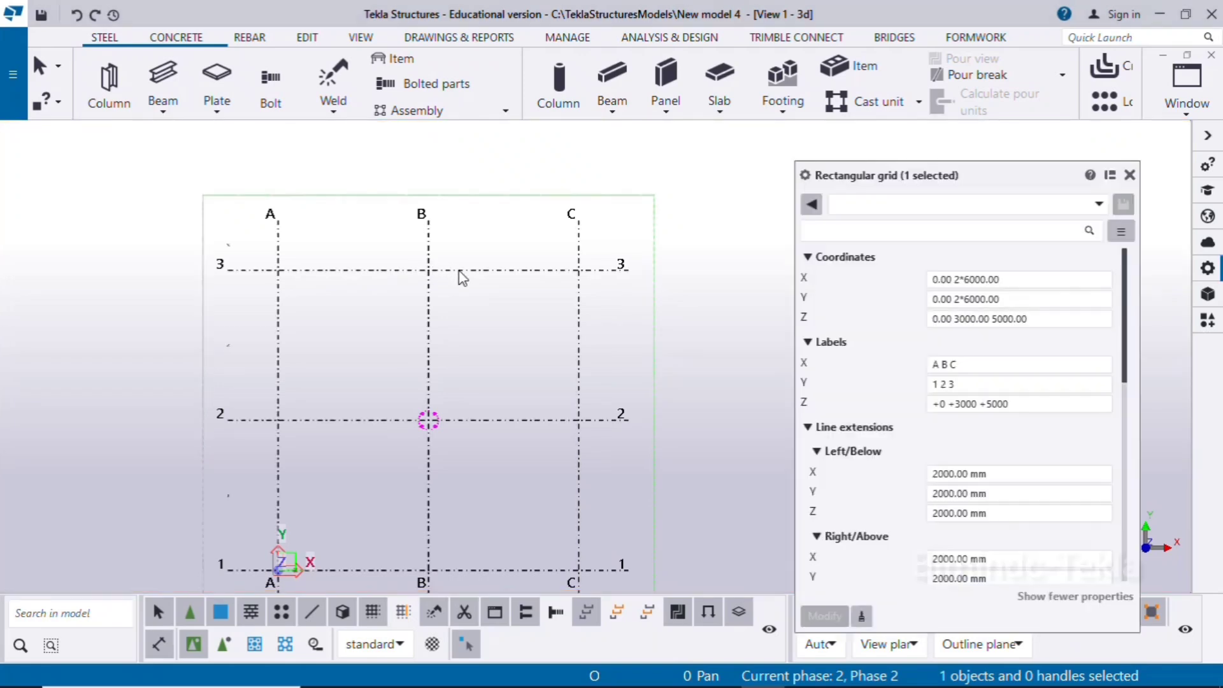
{"action": "left_click", "coordinate": [965, 280]}
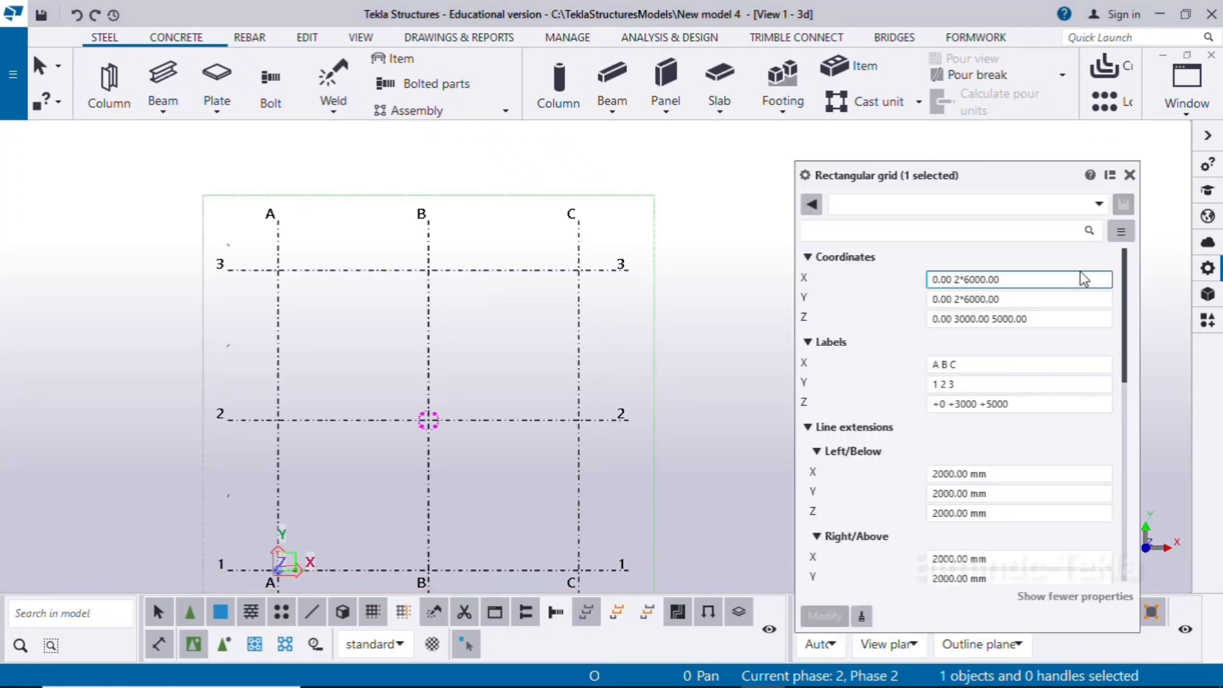
{"action": "key", "text": "Delete"}
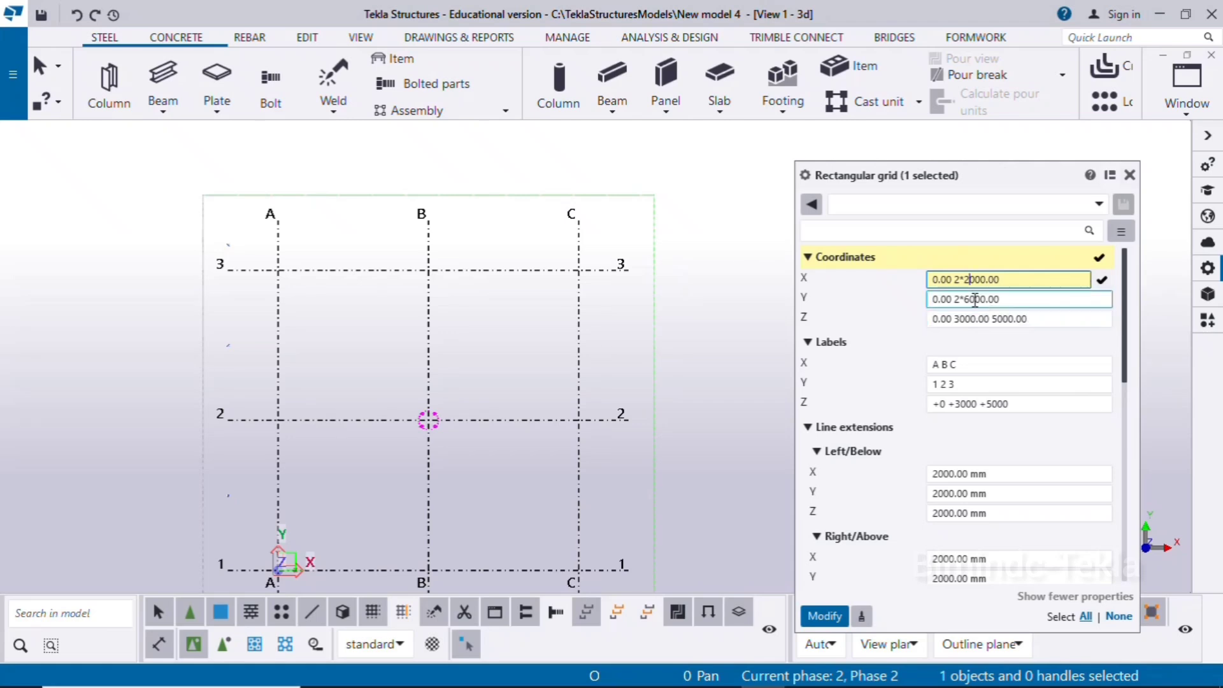
{"action": "left_click", "coordinate": [969, 298]}
{"action": "key", "text": "Delete"}
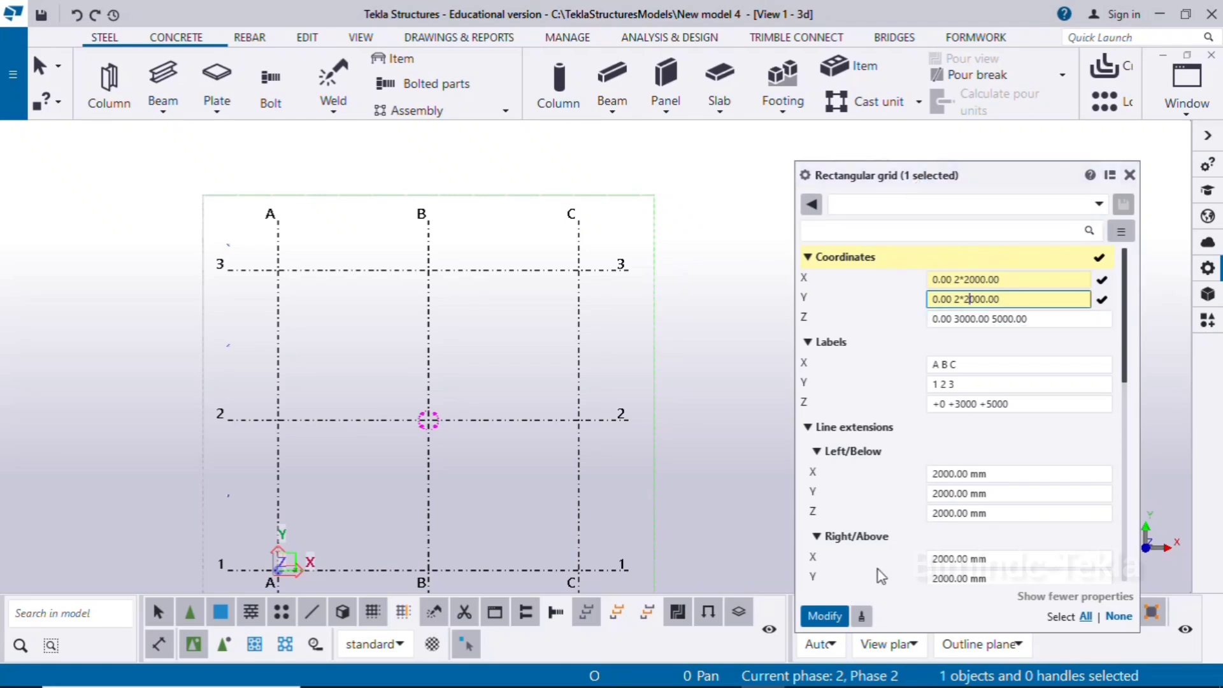
{"action": "left_click", "coordinate": [825, 615]}
Fit the work area to the entire model around the resized grid and close the grid properties
{"action": "right_click", "coordinate": [482, 329]}
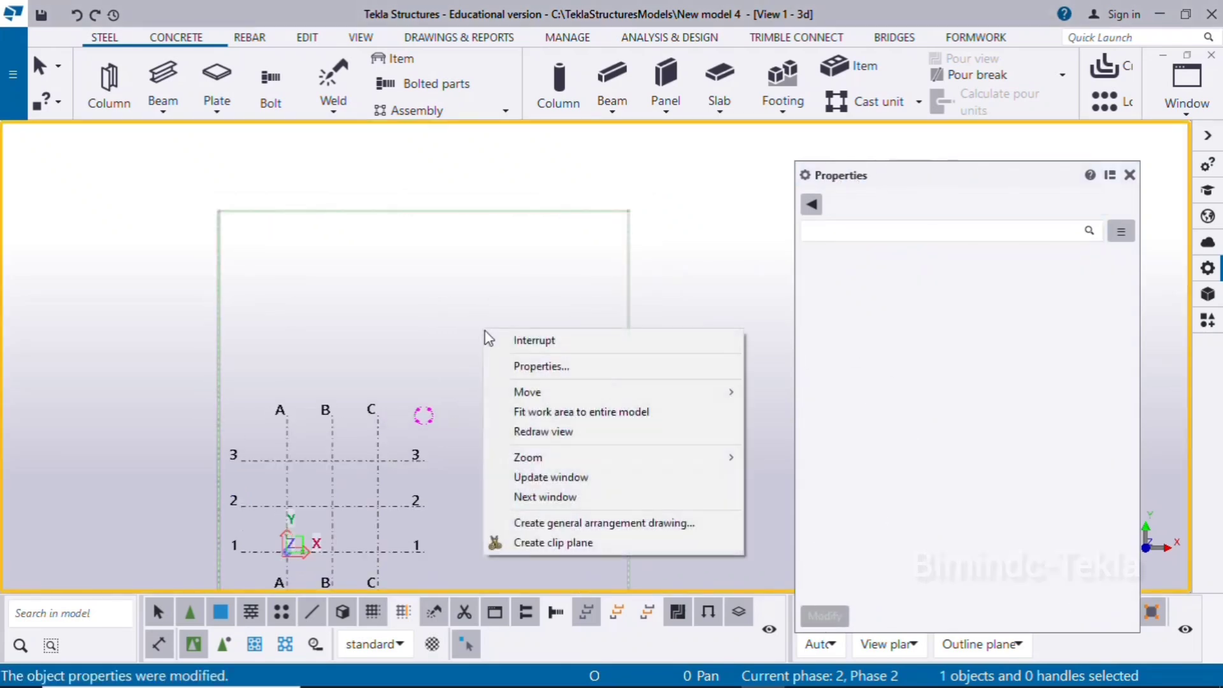
{"action": "left_click", "coordinate": [541, 414]}
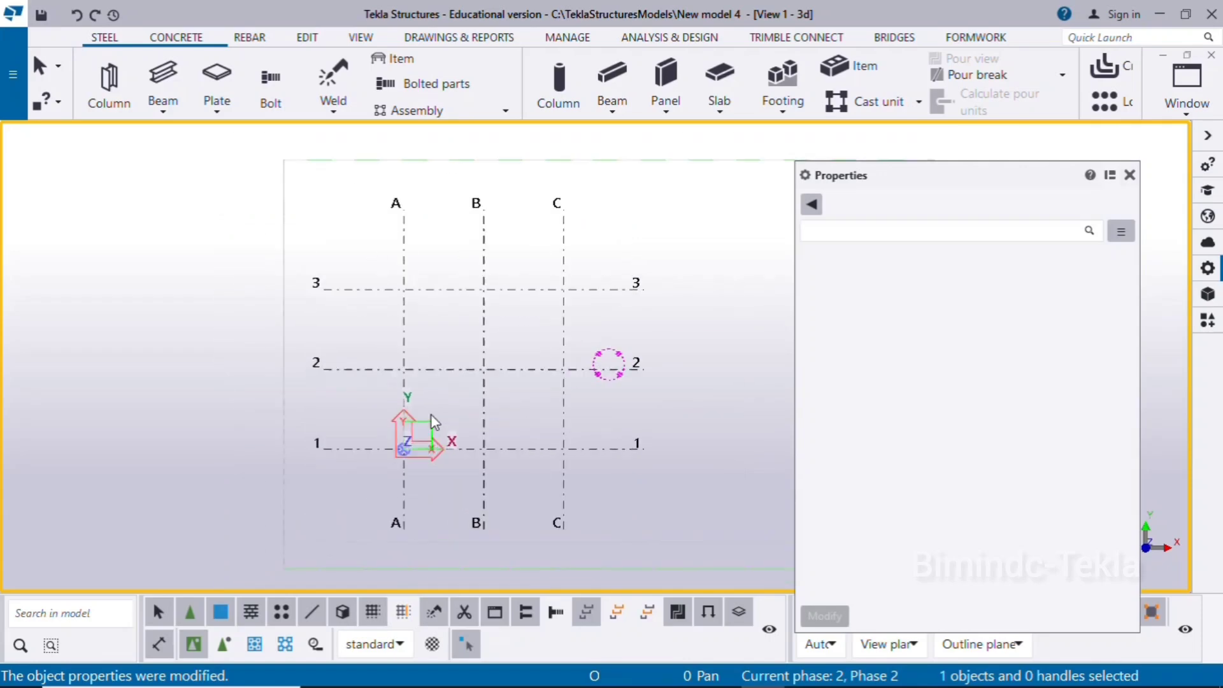
{"action": "left_click", "coordinate": [1130, 175]}
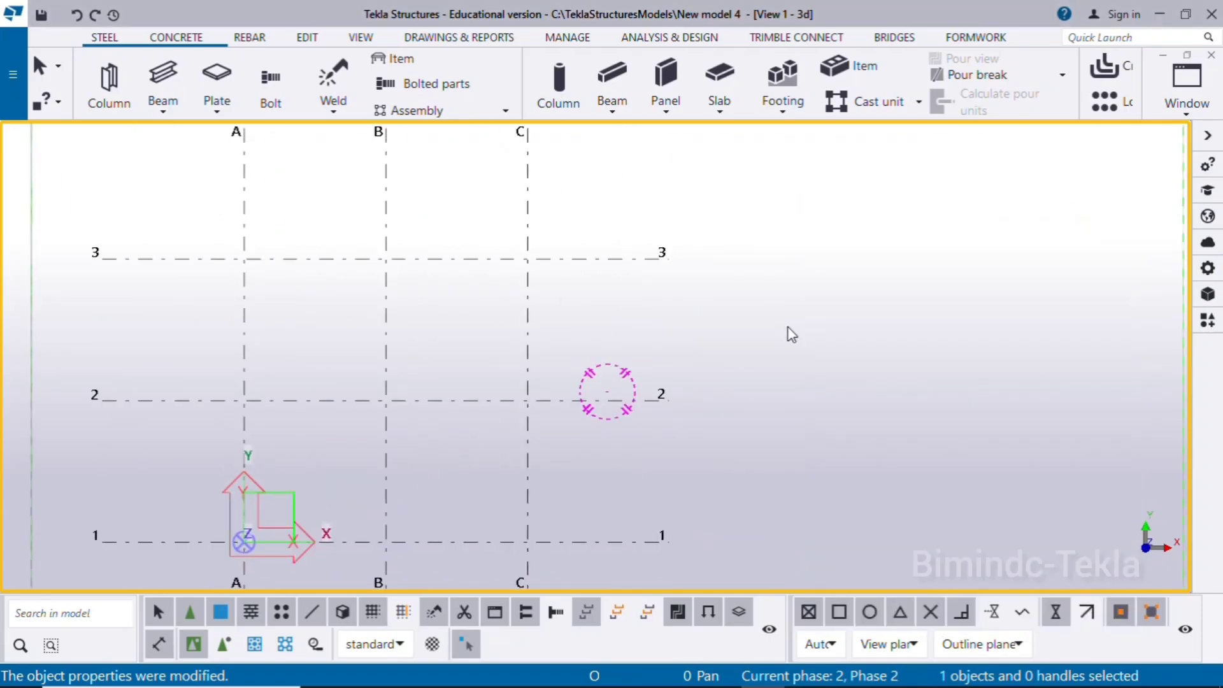
{"action": "middle_click_drag", "start_coordinate": [844, 279], "coordinate": [655, 329]}
{"action": "scroll", "coordinate": [676, 370], "scroll_direction": "down", "scroll_amount": 3}
{"action": "scroll", "coordinate": [841, 255], "scroll_direction": "up", "scroll_amount": 3}
{"action": "right_click", "coordinate": [776, 246]}
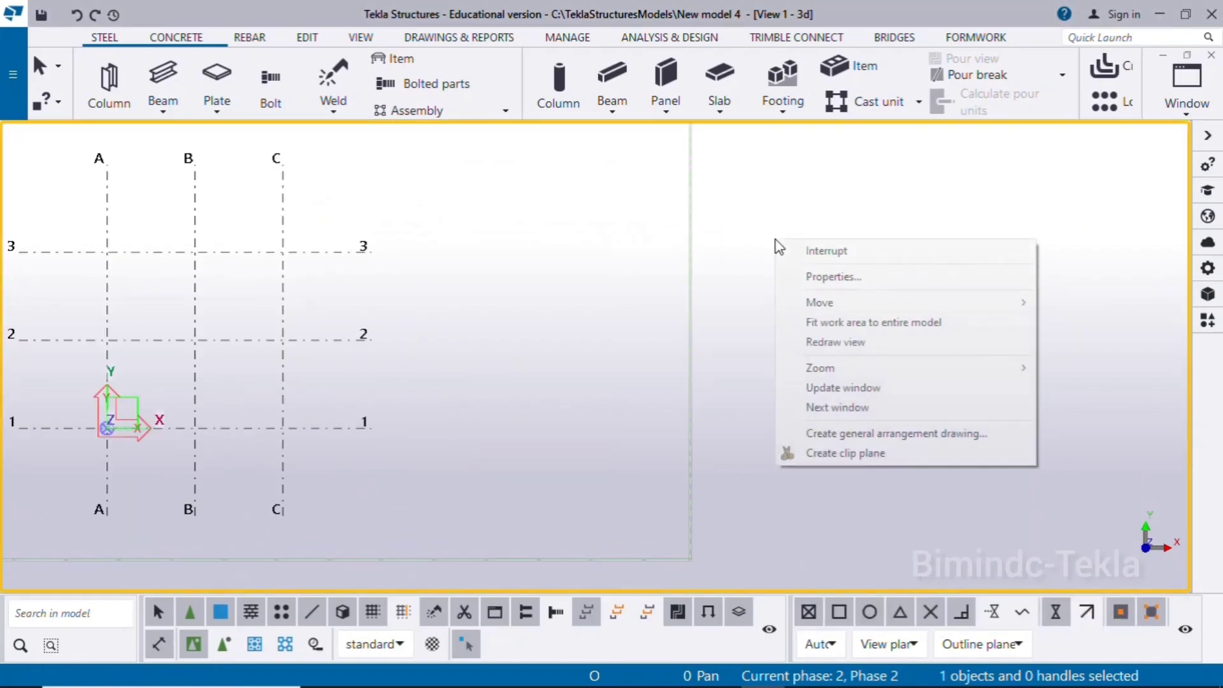
{"action": "left_click", "coordinate": [848, 323]}
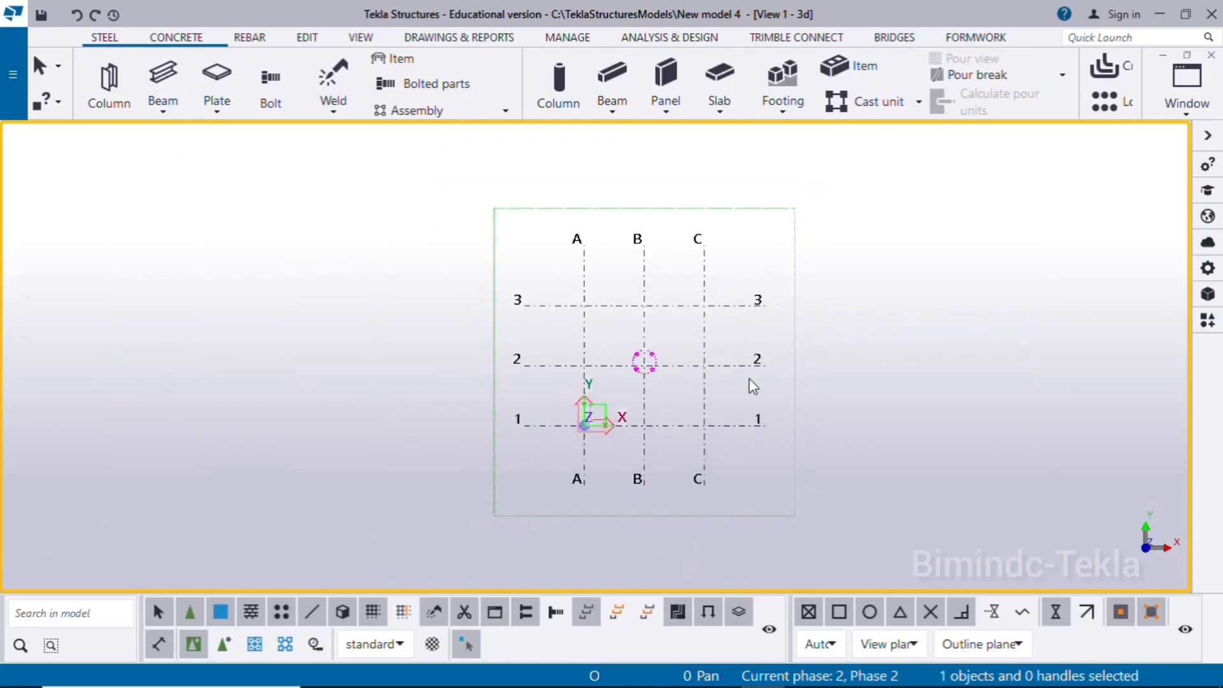
{"action": "scroll", "coordinate": [549, 377], "scroll_direction": "up", "scroll_amount": 2}
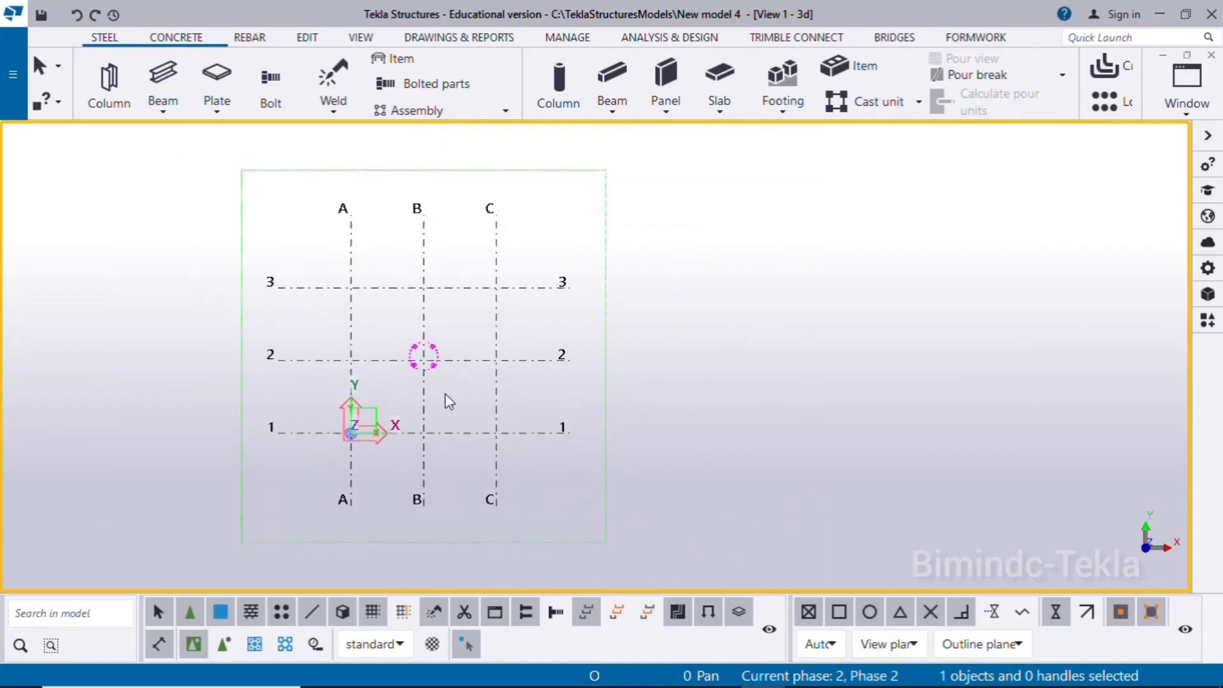
{"action": "scroll", "coordinate": [445, 394], "scroll_direction": "up", "scroll_amount": 1}
{"action": "middle_click_drag", "start_coordinate": [423, 375], "coordinate": [454, 394]}
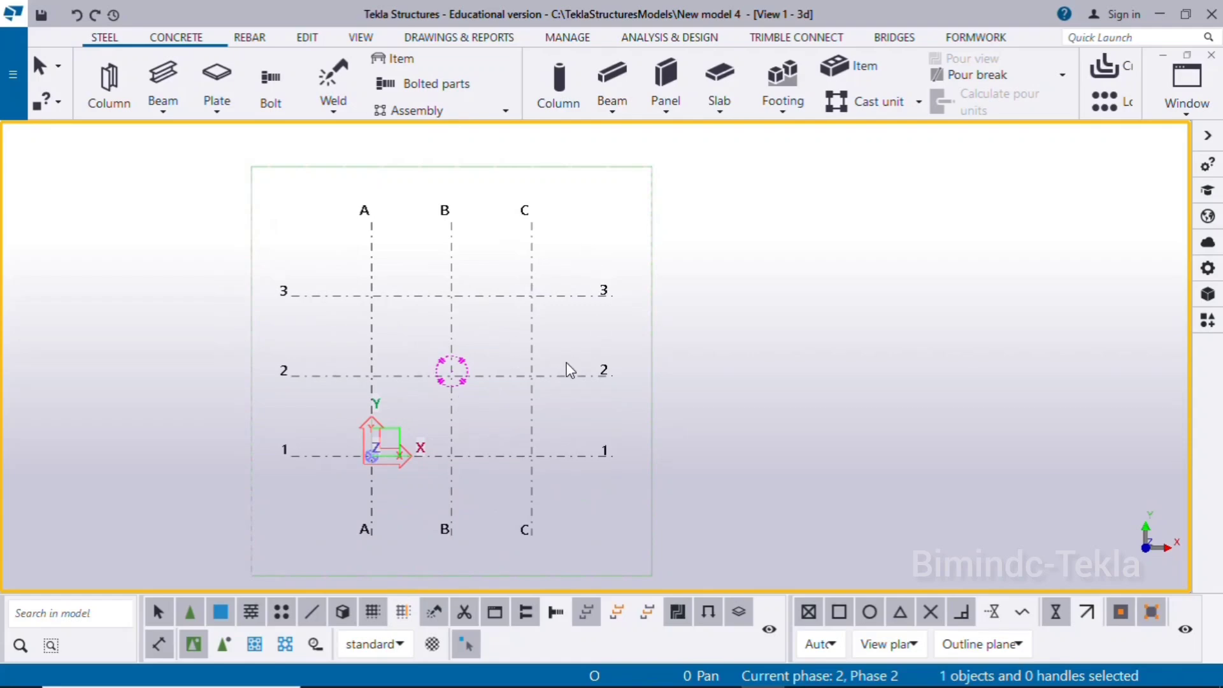
Create all plan and elevation views along the grid lines with the standard settings, then close the views list
{"action": "right_click", "coordinate": [740, 240]}
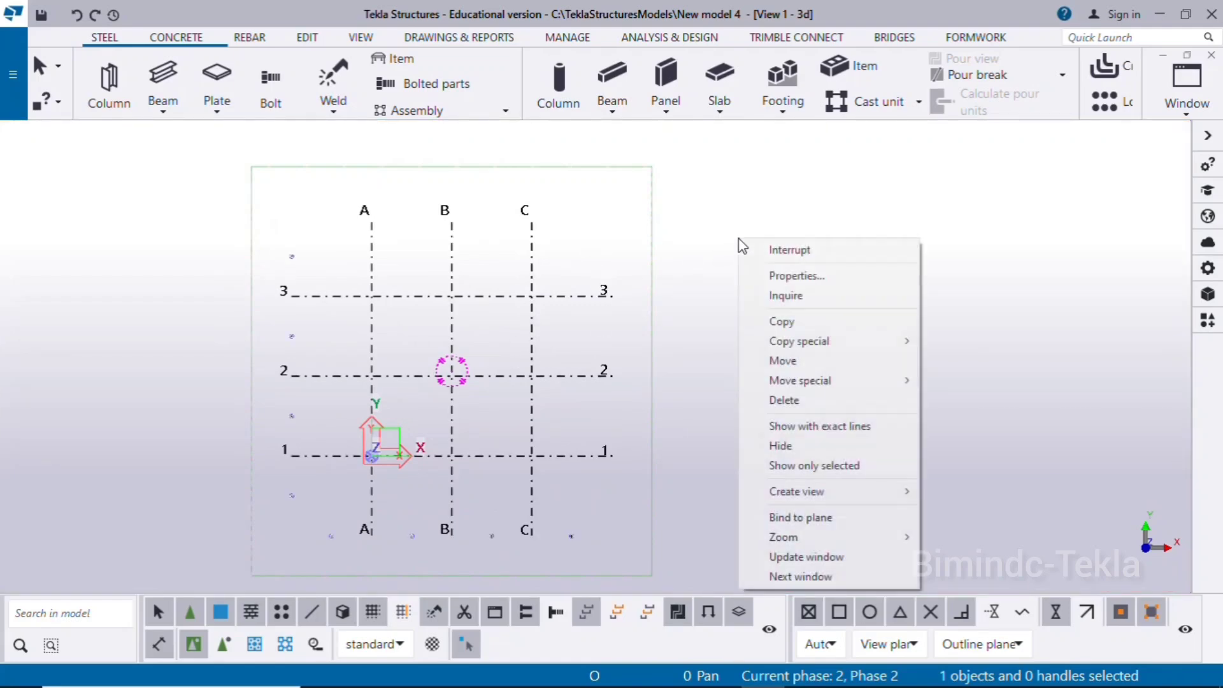
{"action": "mouse_move", "coordinate": [817, 494]}
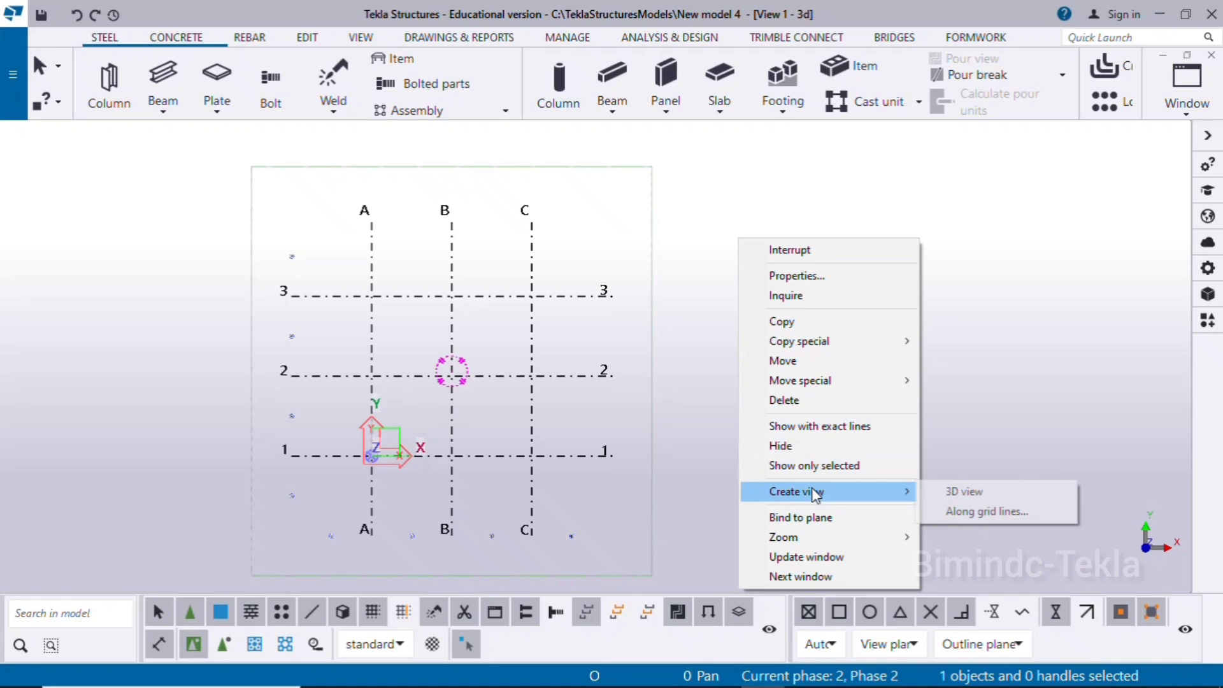
{"action": "left_click", "coordinate": [949, 510]}
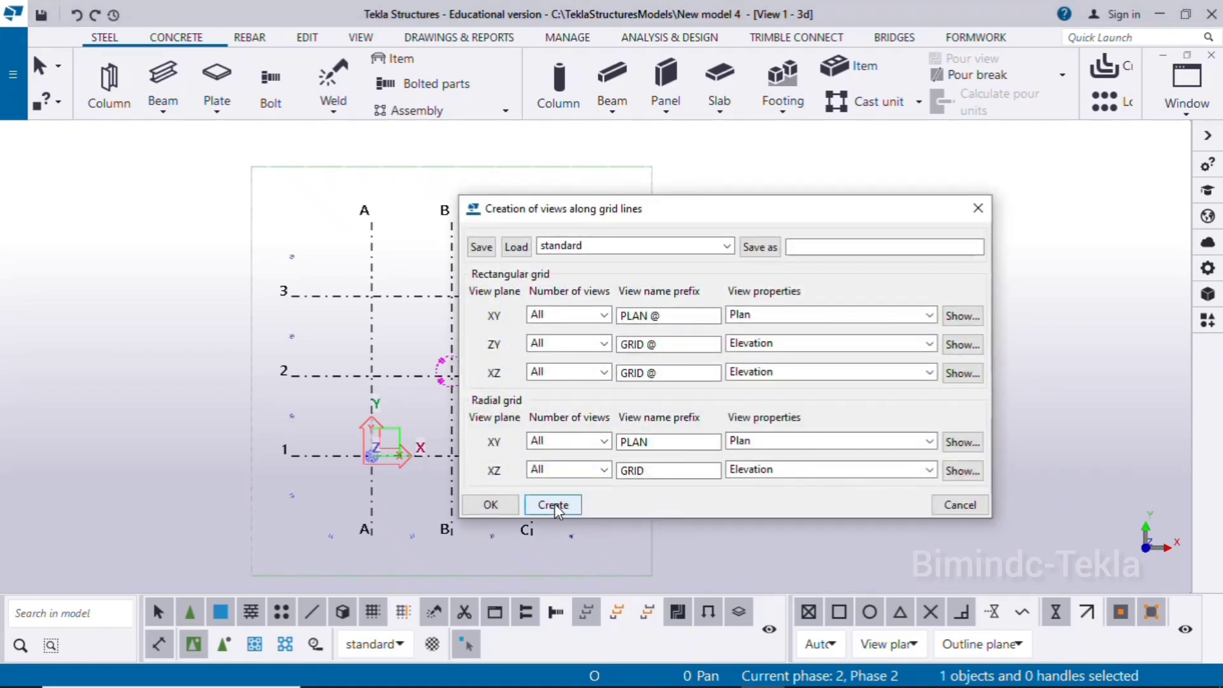
{"action": "left_click", "coordinate": [554, 505]}
{"action": "left_click", "coordinate": [498, 506]}
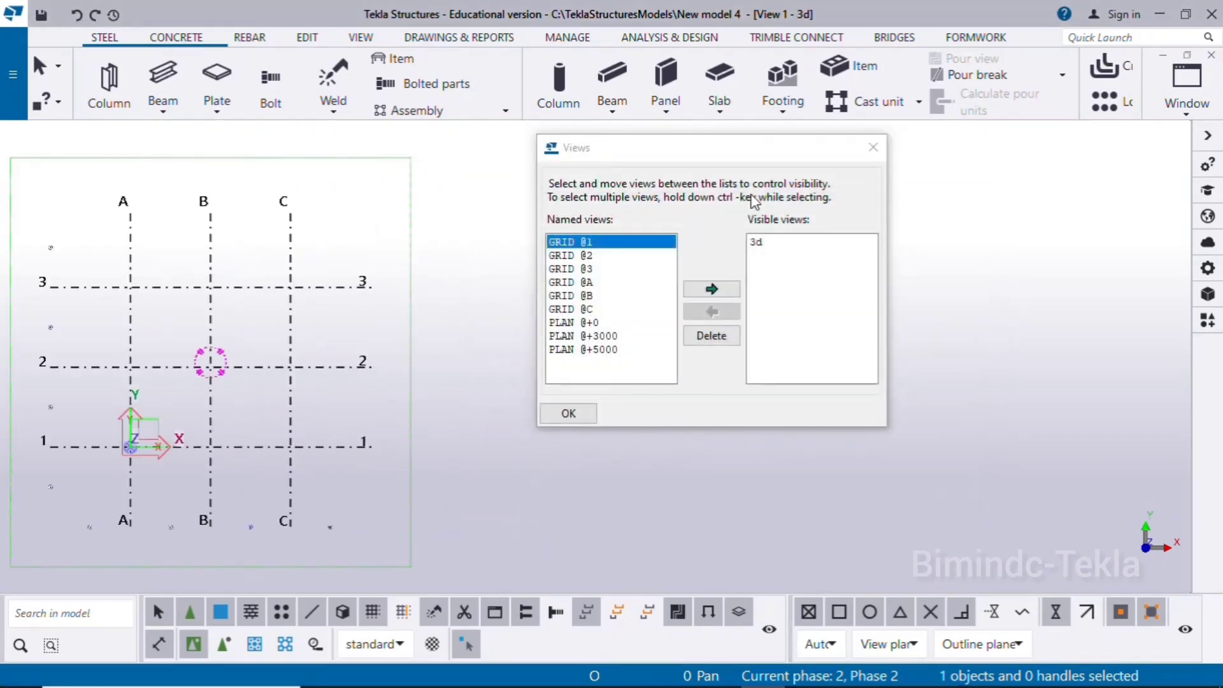
{"action": "left_click", "coordinate": [873, 147]}
{"action": "scroll", "coordinate": [568, 385], "scroll_direction": "up", "scroll_amount": 4}
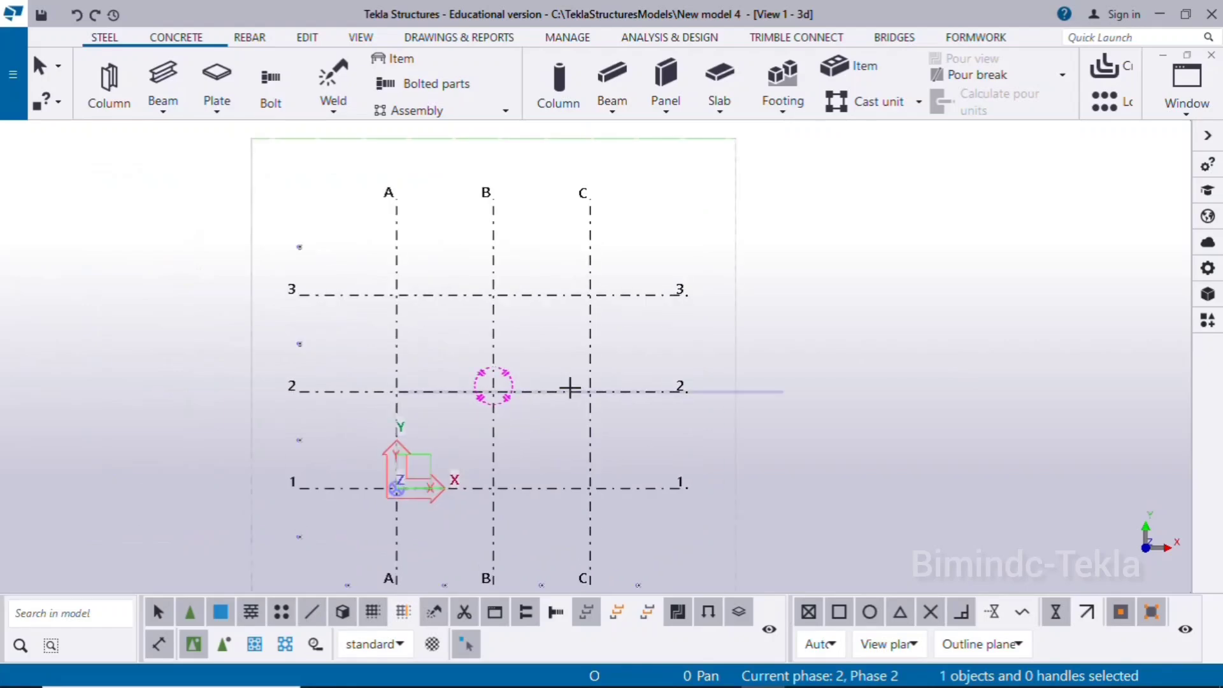
{"action": "right_click", "coordinate": [526, 322]}
{"action": "left_click", "coordinate": [560, 420]}
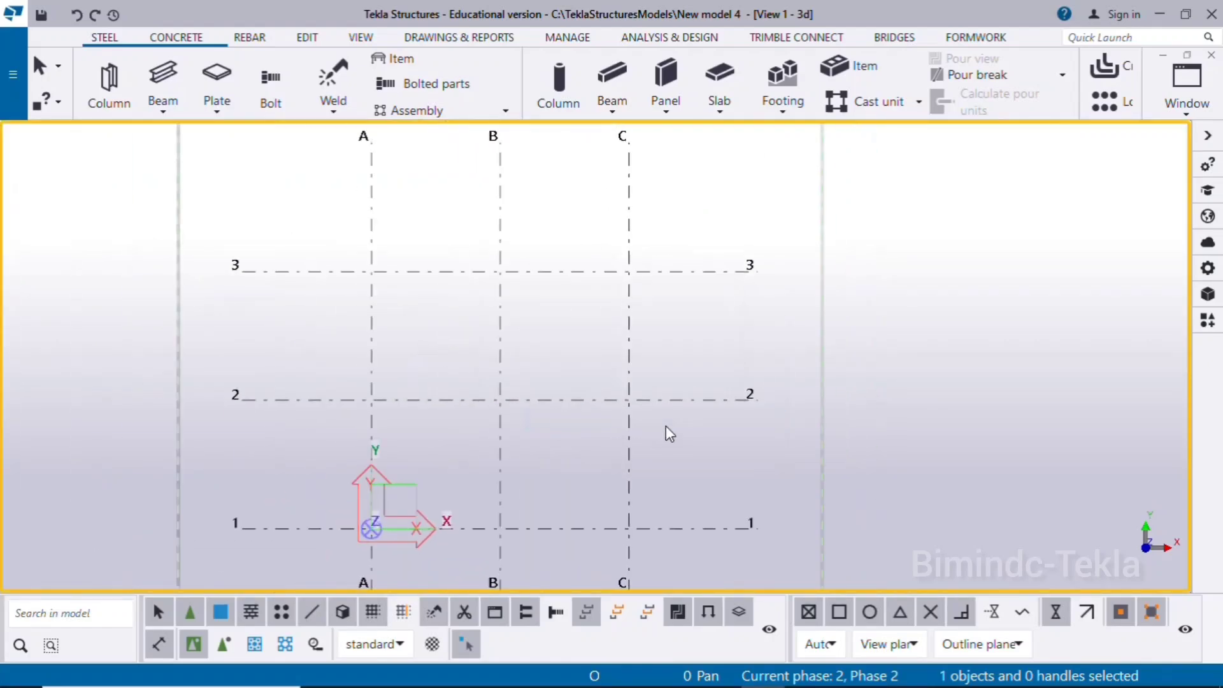
Switch to the Rope Pulley drawing image, examine the base plate dimensions, and return to Tekla Structures
{"action": "mouse_move", "coordinate": [788, 687]}
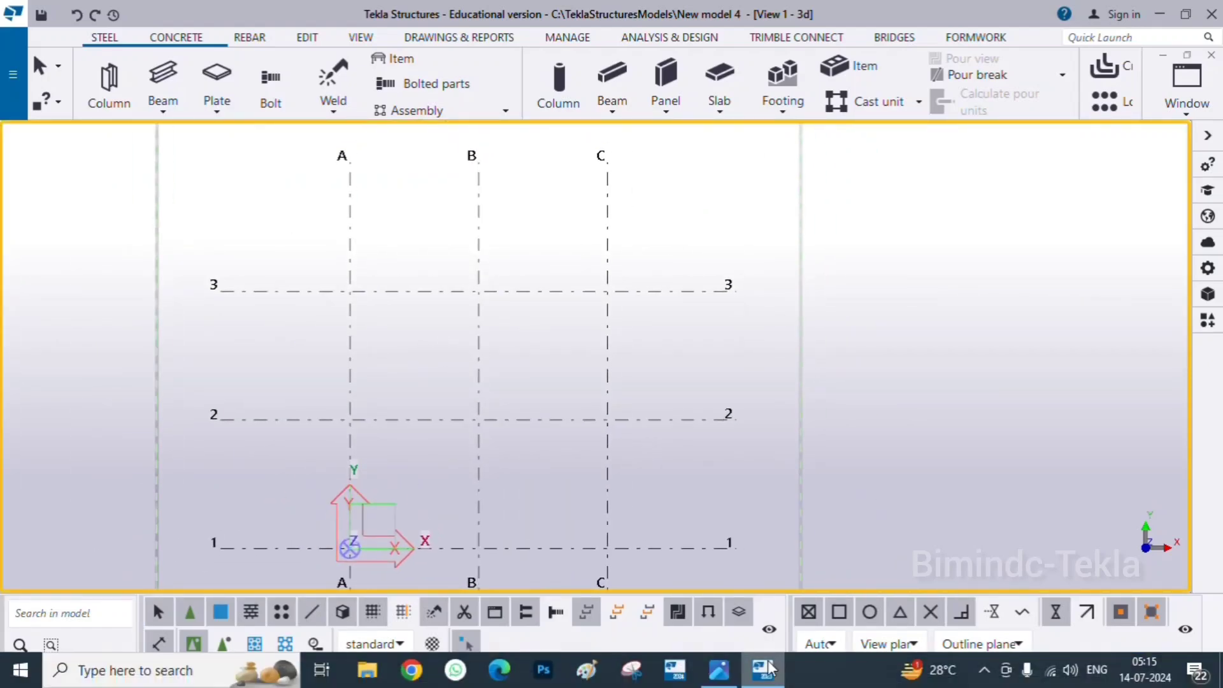
{"action": "left_click", "coordinate": [723, 672]}
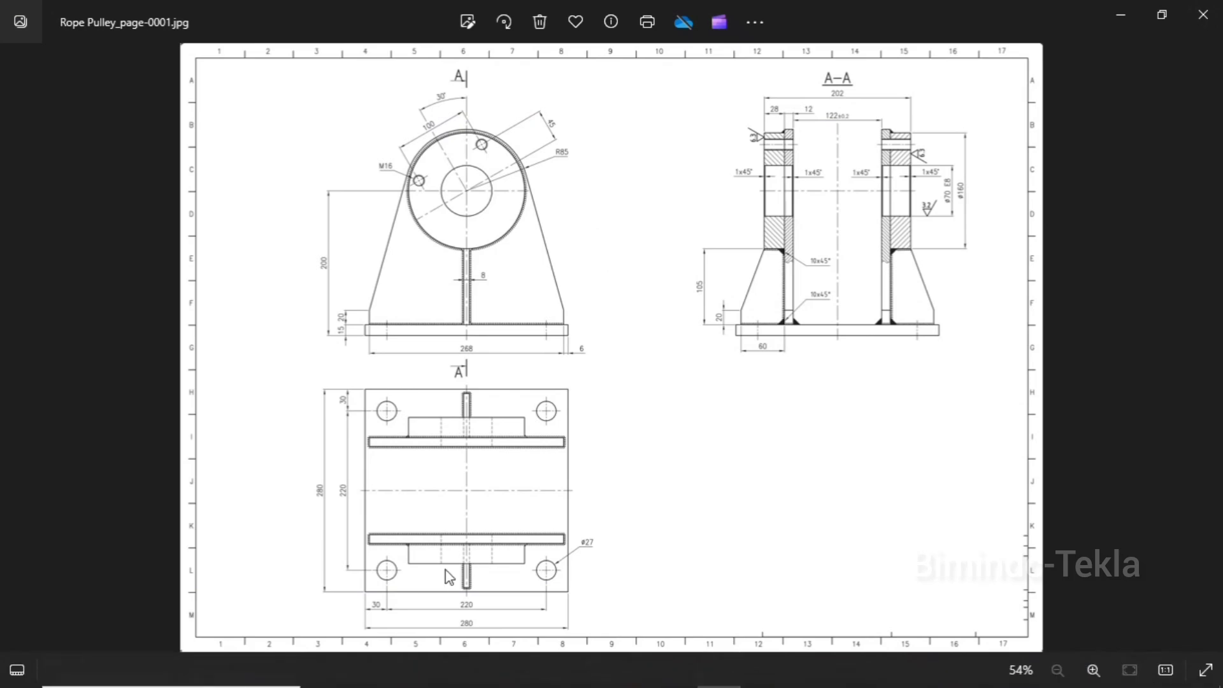
{"action": "scroll", "coordinate": [445, 570], "scroll_direction": "up", "scroll_amount": 2}
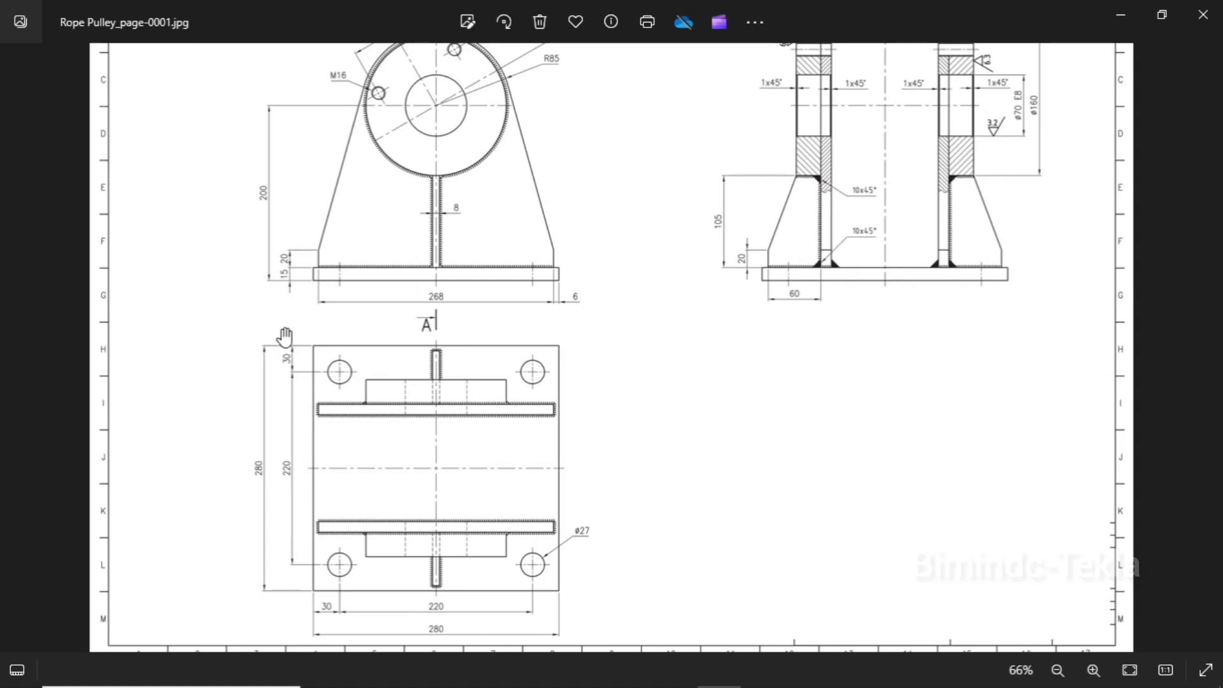
{"action": "scroll", "coordinate": [292, 295], "scroll_direction": "up", "scroll_amount": 2}
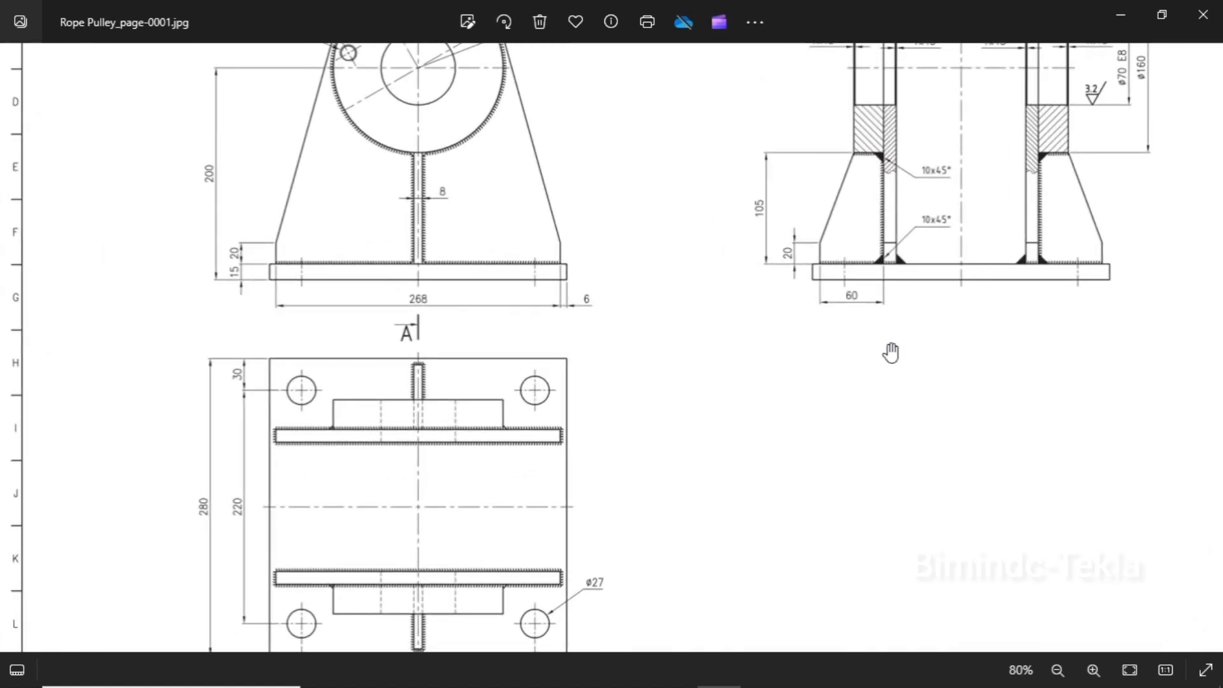
{"action": "scroll", "coordinate": [886, 360], "scroll_direction": "down", "scroll_amount": 3}
{"action": "left_click", "coordinate": [1110, 24]}
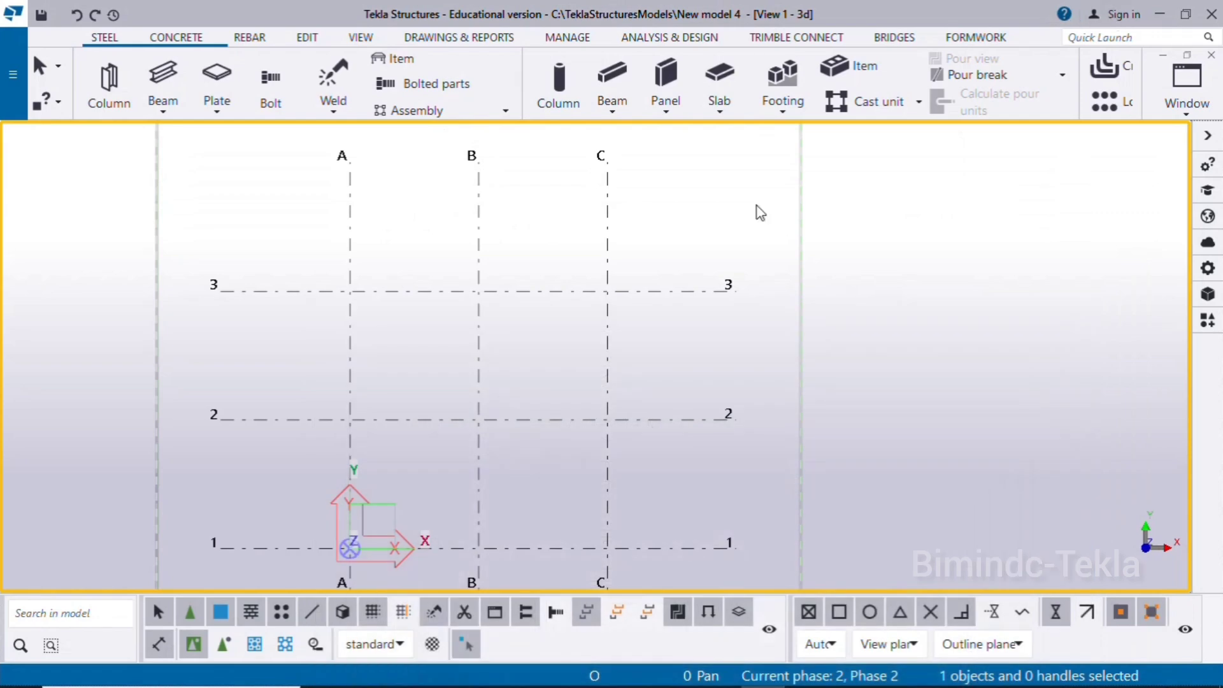
Start a steel plate at the intersection of grid lines B and 2 and place its second corner 280 mm up along grid B
{"action": "left_click", "coordinate": [203, 119]}
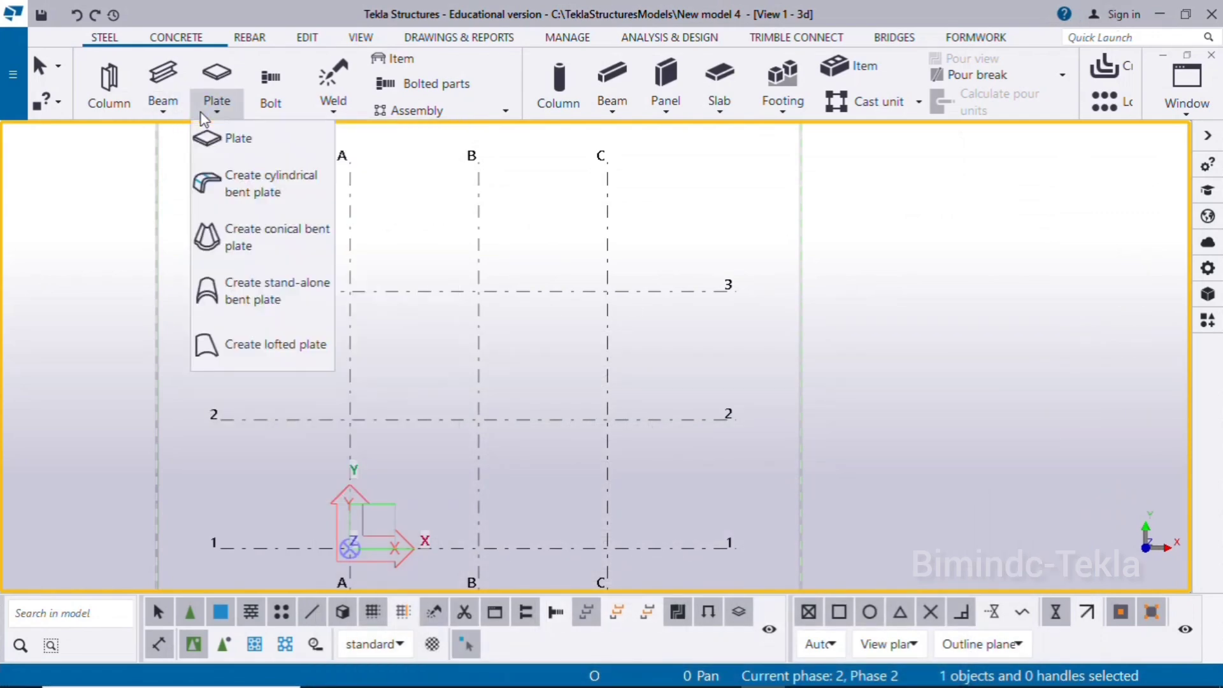
{"action": "left_click", "coordinate": [204, 133]}
{"action": "scroll", "coordinate": [204, 128], "scroll_direction": "up", "scroll_amount": 3}
{"action": "scroll", "coordinate": [517, 417], "scroll_direction": "up", "scroll_amount": 1}
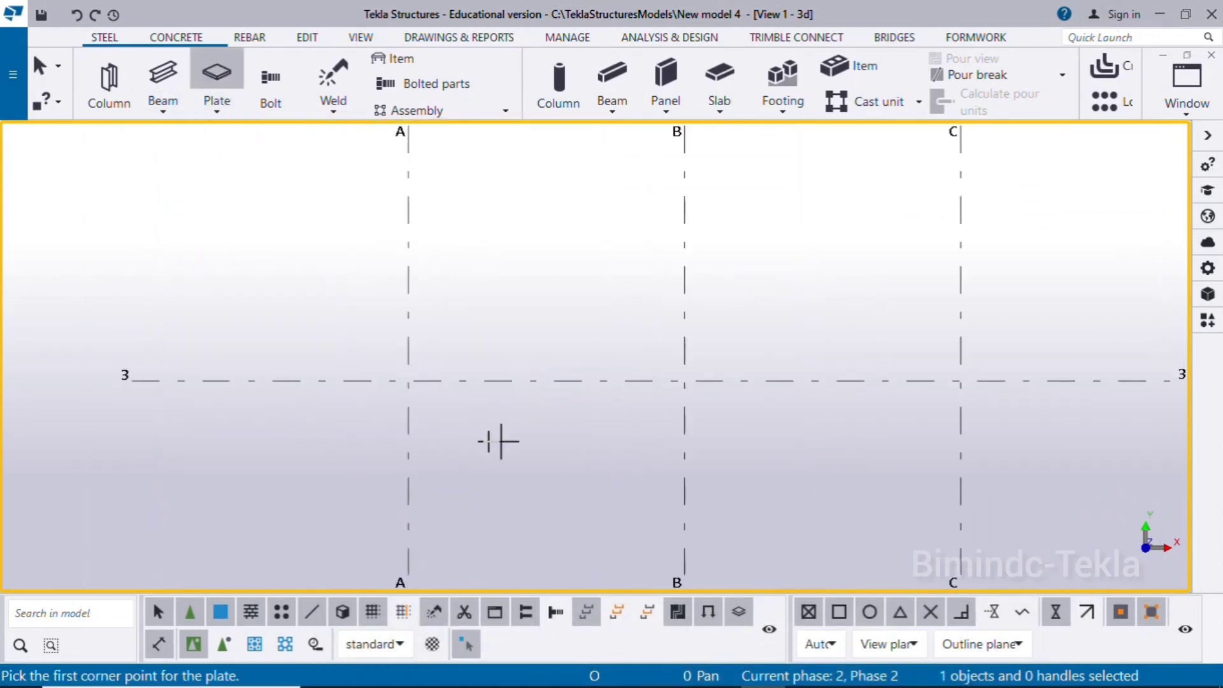
{"action": "scroll", "coordinate": [551, 441], "scroll_direction": "down", "scroll_amount": 2}
{"action": "middle_click_drag", "start_coordinate": [629, 439], "coordinate": [514, 401]}
{"action": "scroll", "coordinate": [562, 367], "scroll_direction": "up", "scroll_amount": 3}
{"action": "left_click", "coordinate": [479, 323]}
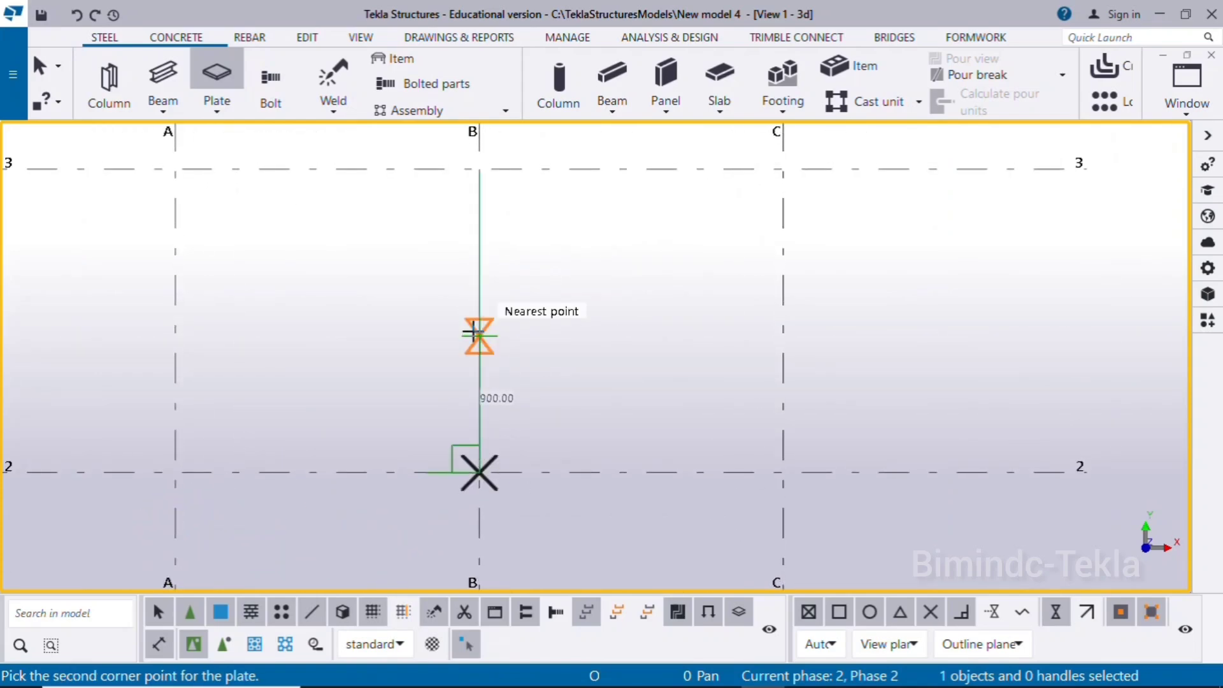
{"action": "type", "text": "28"}
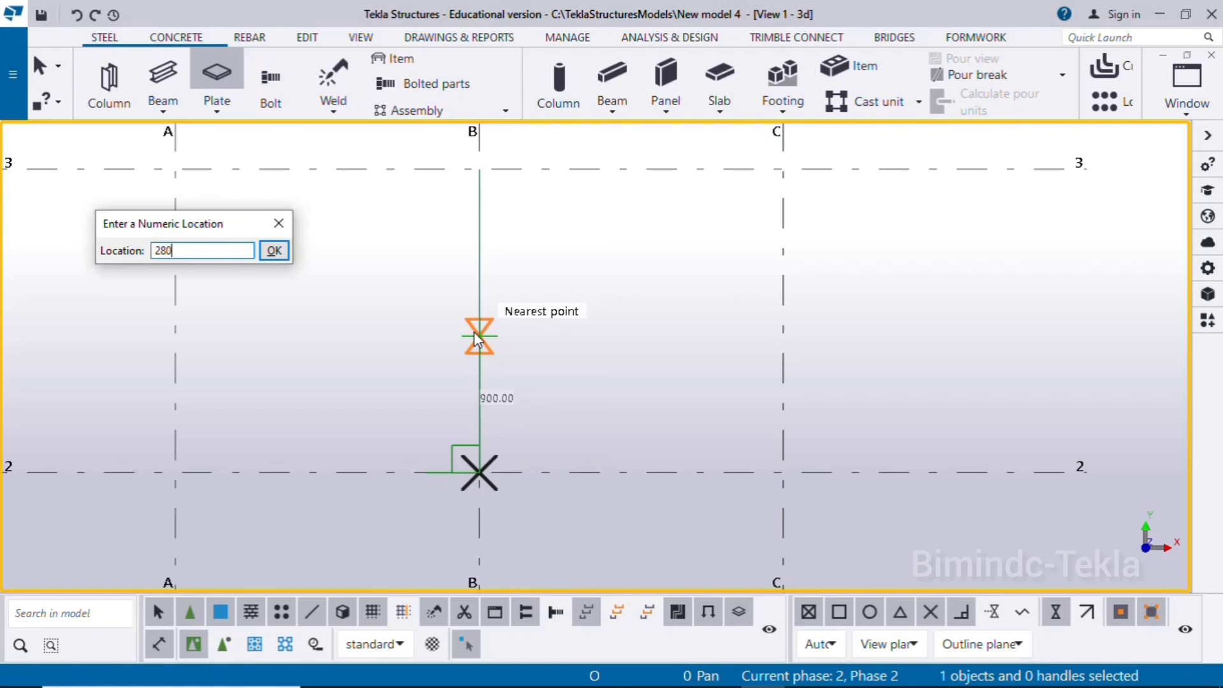
{"action": "type", "text": "0"}
{"action": "key", "text": "Return"}
Place the third corner 280 mm in the X direction and the fourth on grid line 2, then finish the square plate
{"action": "scroll", "coordinate": [647, 494], "scroll_direction": "up", "scroll_amount": 3}
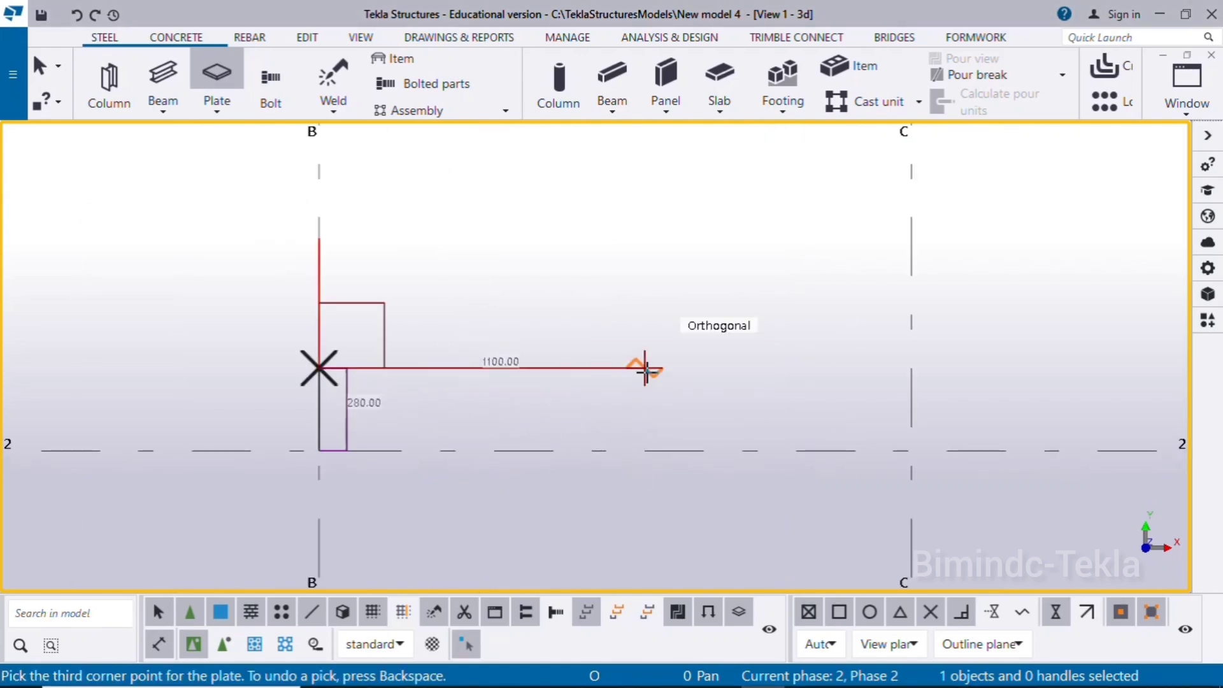
{"action": "type", "text": "280"}
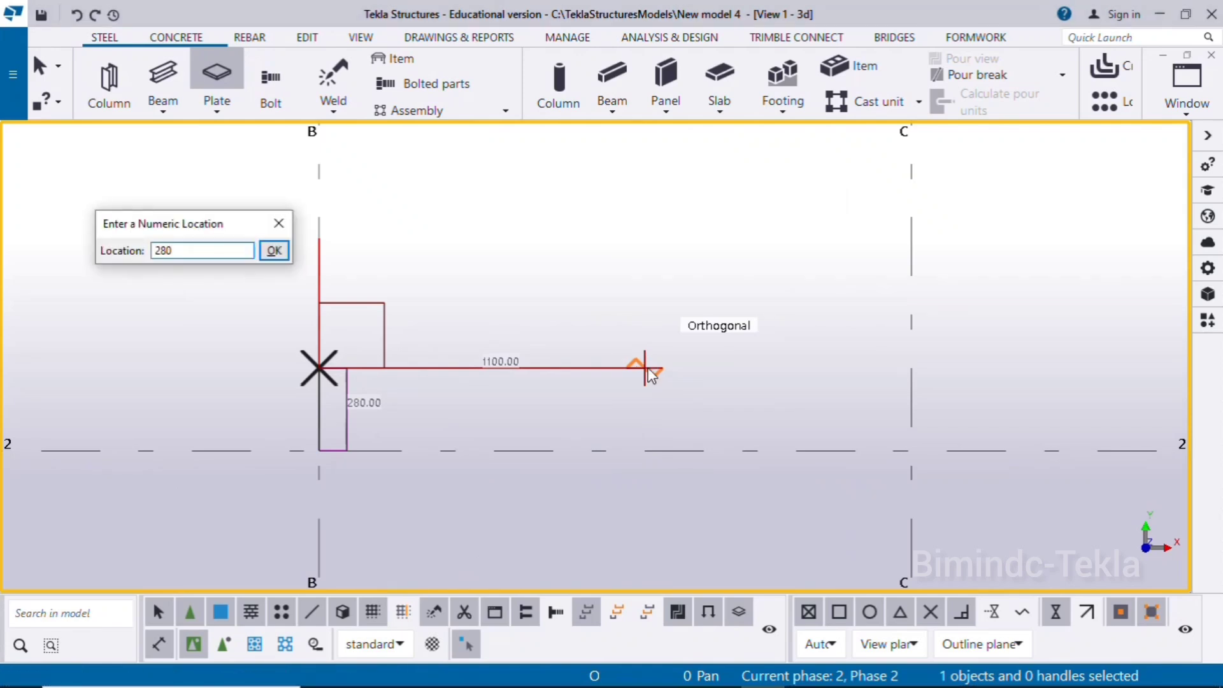
{"action": "key", "text": "Return"}
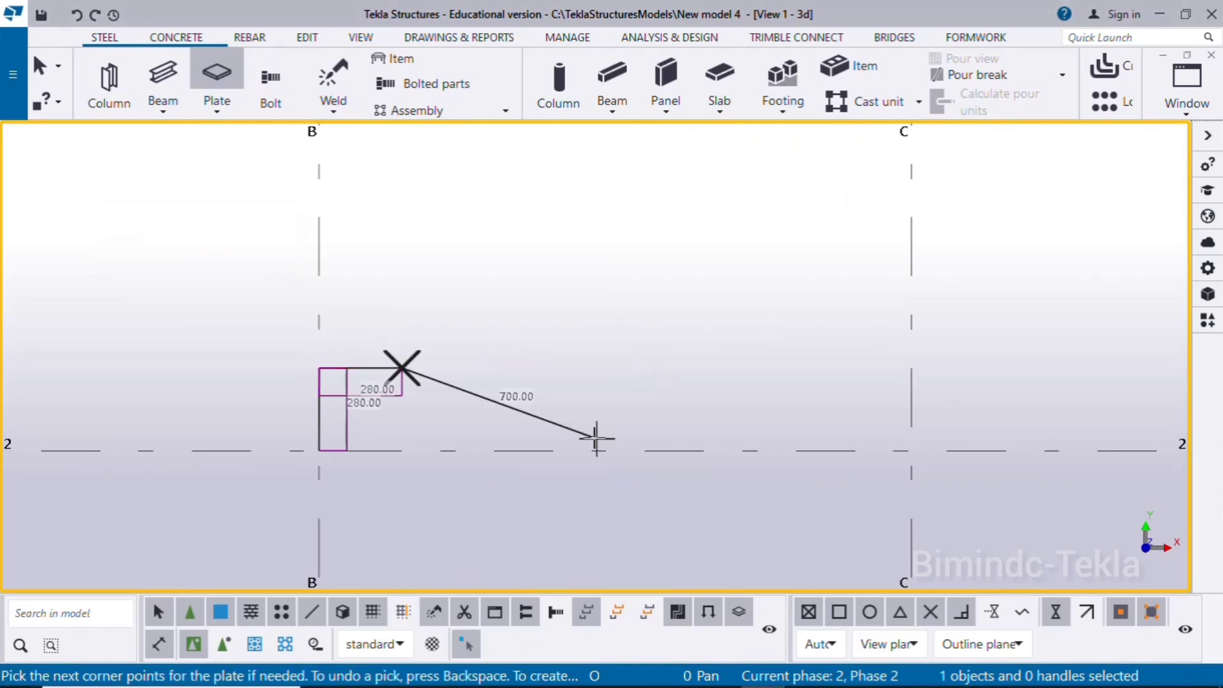
{"action": "scroll", "coordinate": [396, 443], "scroll_direction": "up", "scroll_amount": 3}
{"action": "left_click", "coordinate": [373, 409]}
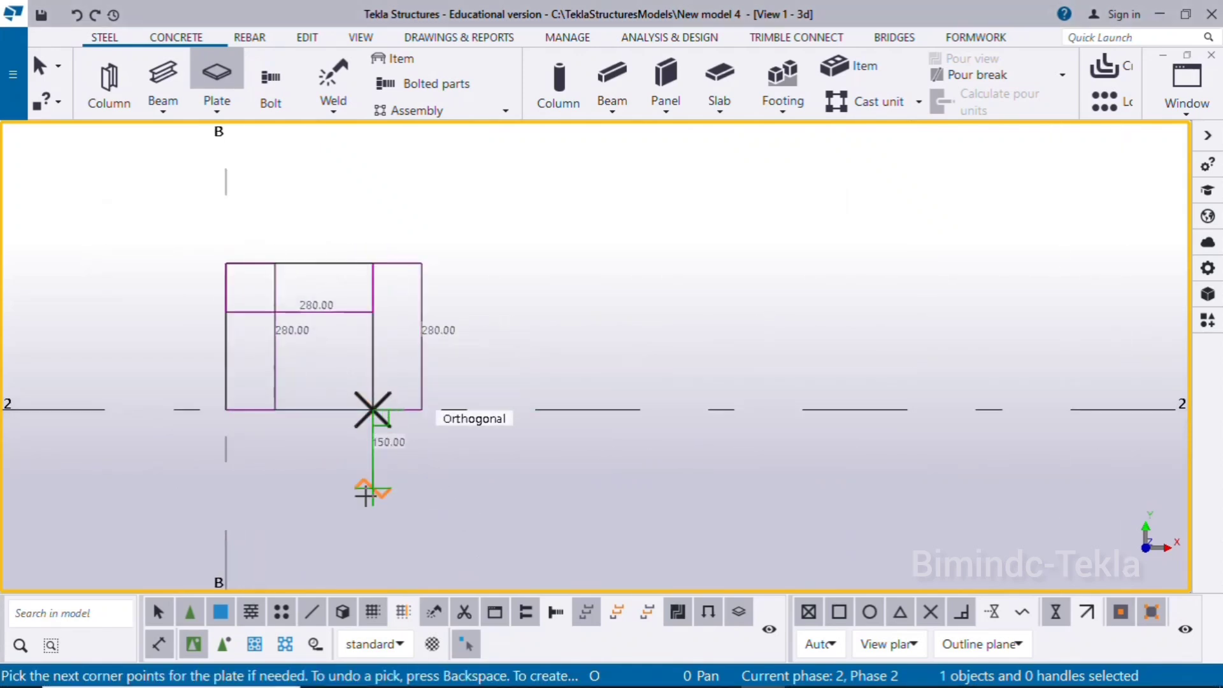
{"action": "middle_click", "coordinate": [366, 493]}
{"action": "right_click", "coordinate": [483, 296]}
{"action": "left_click", "coordinate": [637, 308]}
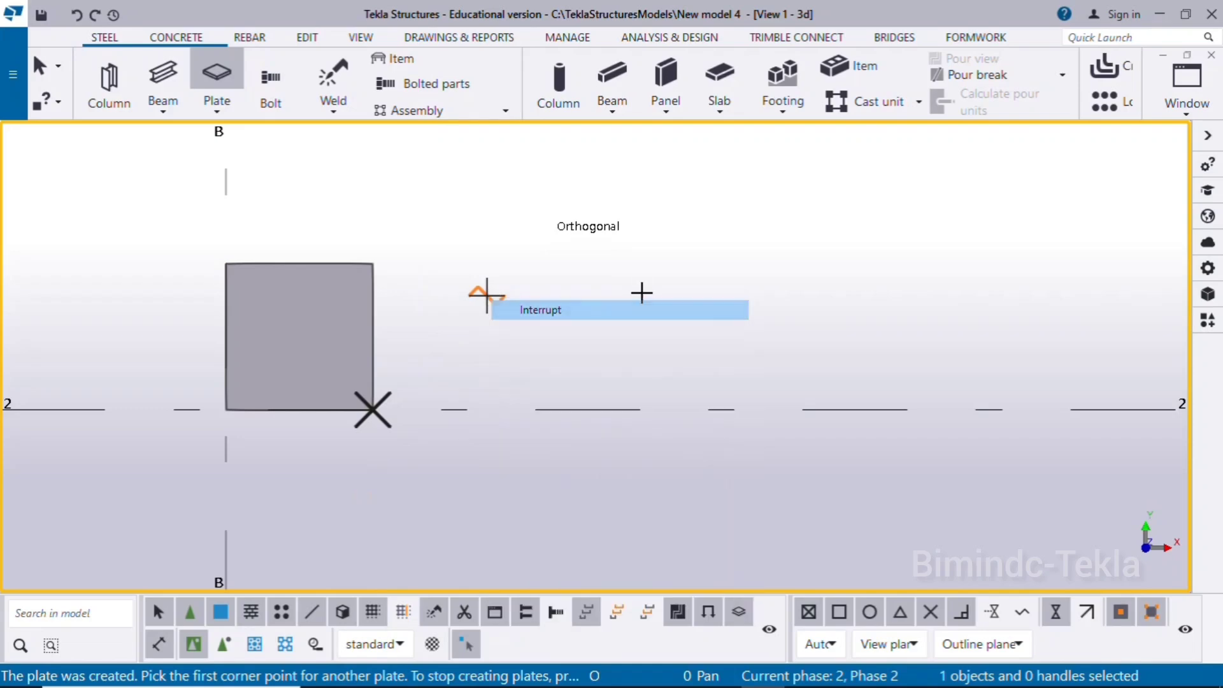
Move the plate from its right edge midpoint to its lower right corner to centre it on grid line 2
{"action": "left_click", "coordinate": [377, 319]}
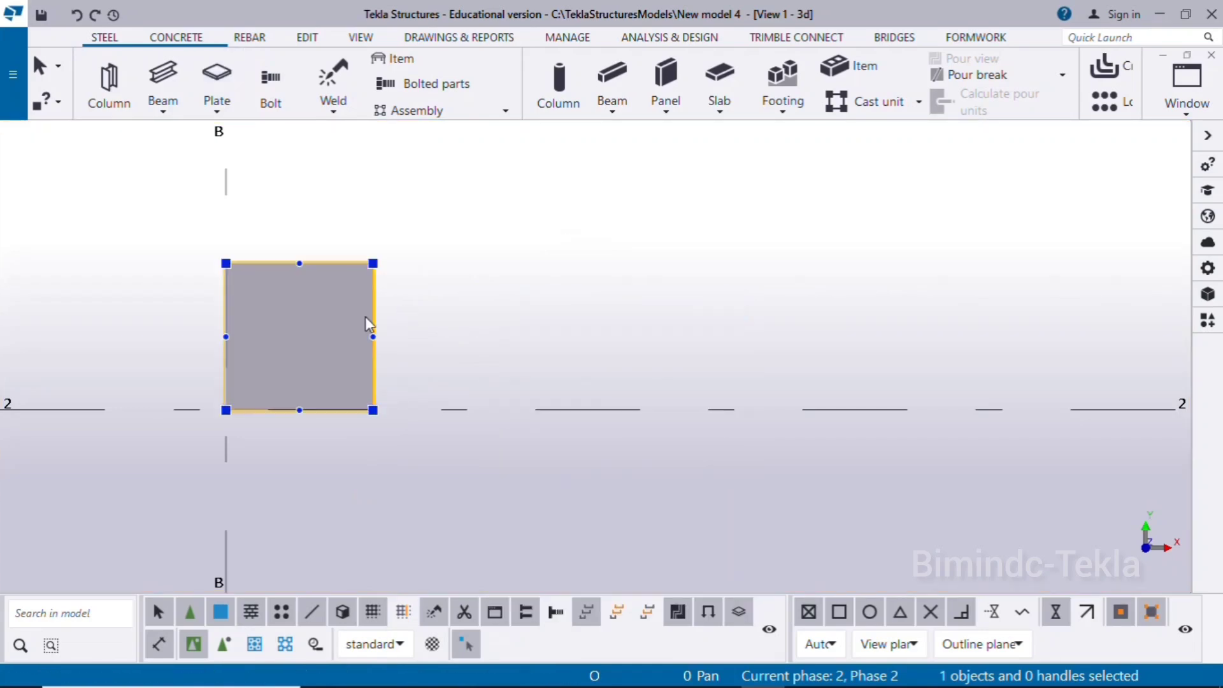
{"action": "right_click", "coordinate": [483, 237]}
{"action": "left_click", "coordinate": [541, 279]}
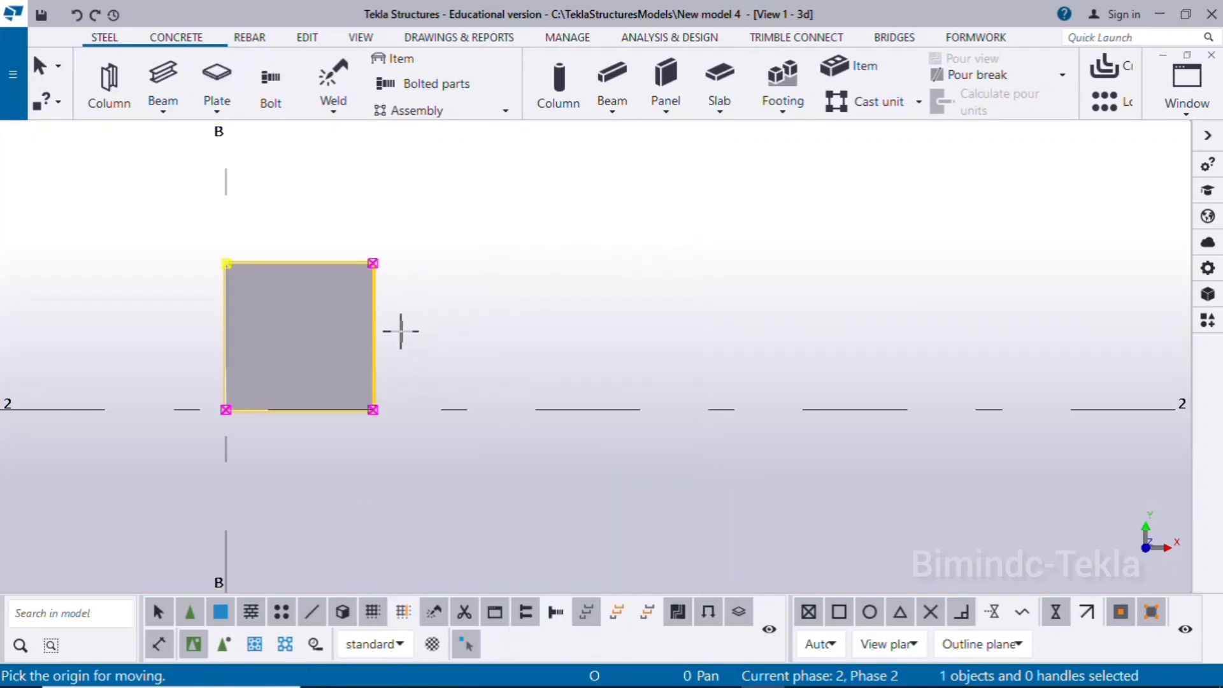
{"action": "left_click", "coordinate": [373, 336]}
{"action": "left_click", "coordinate": [374, 410]}
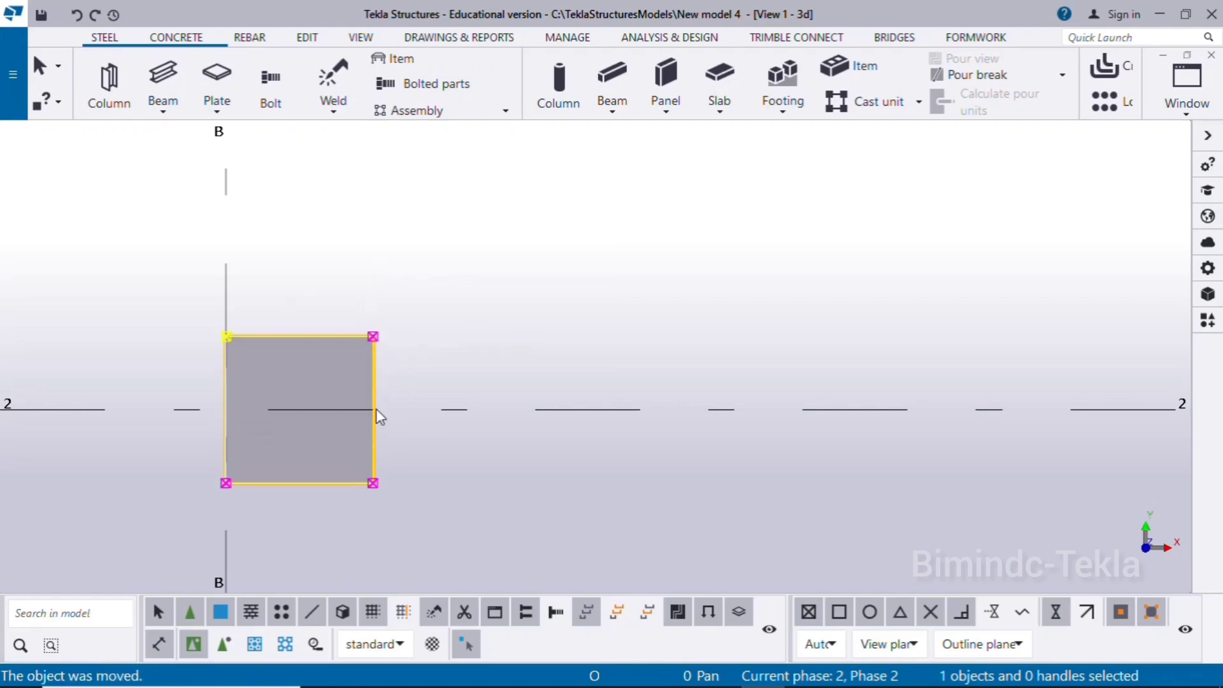
{"action": "right_click", "coordinate": [467, 283]}
{"action": "left_click", "coordinate": [428, 240]}
{"action": "right_click", "coordinate": [428, 240]}
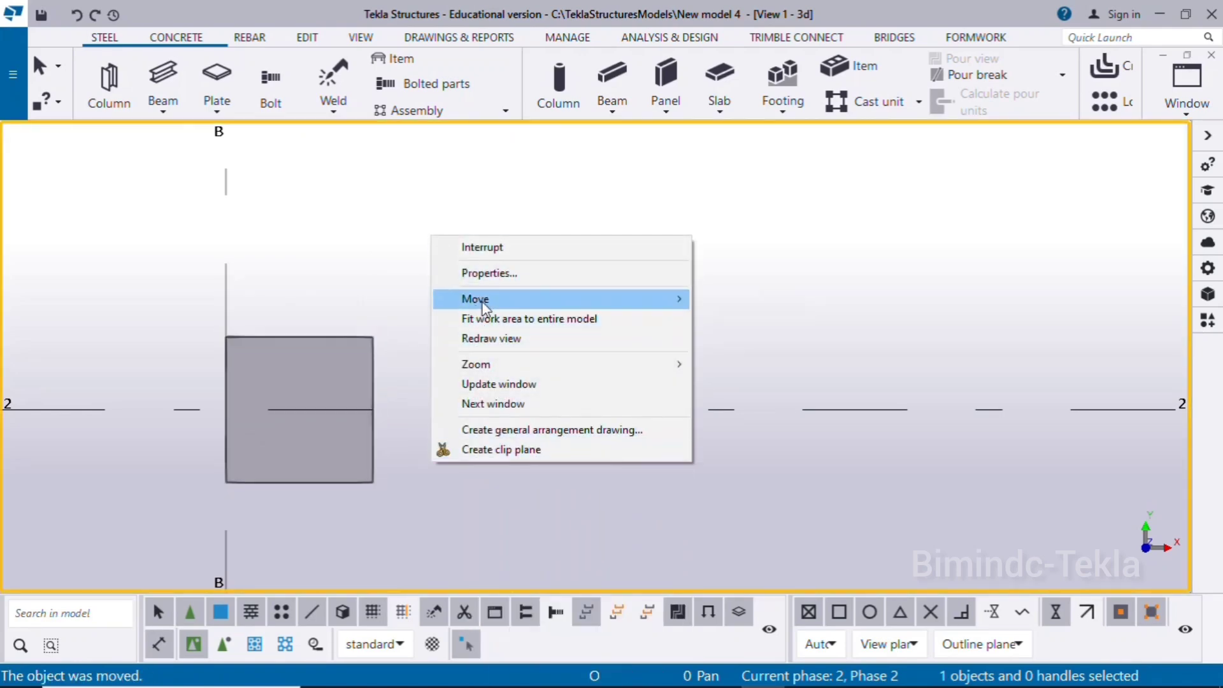
{"action": "mouse_move", "coordinate": [483, 300]}
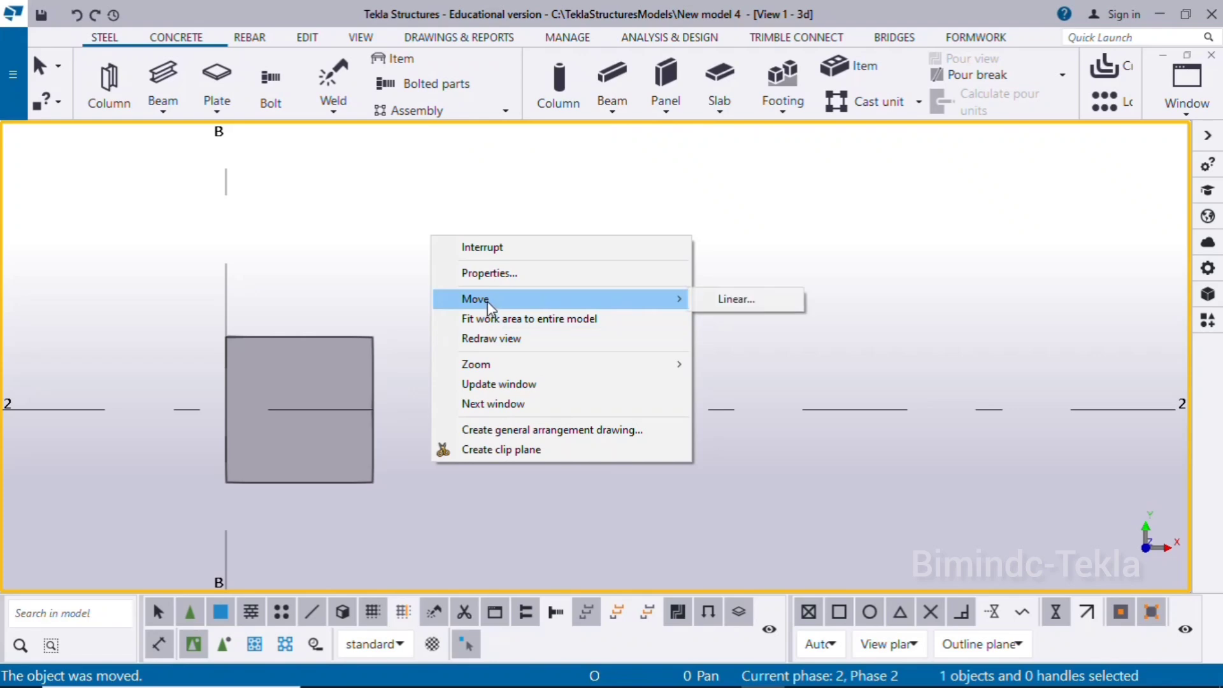
{"action": "left_click", "coordinate": [578, 481]}
Move the plate from its lower edge midpoint to its lower left corner to centre it on grid line B
{"action": "middle_click_drag", "start_coordinate": [357, 477], "coordinate": [567, 423]}
{"action": "scroll", "coordinate": [567, 423], "scroll_direction": "down", "scroll_amount": 3}
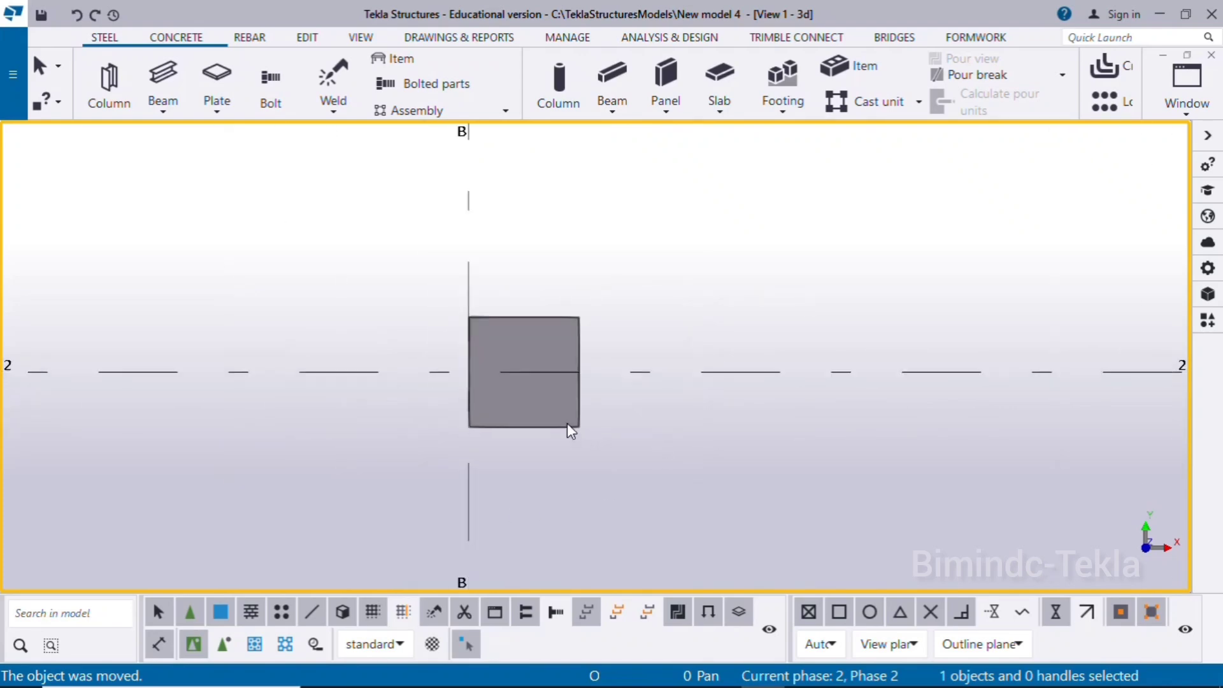
{"action": "scroll", "coordinate": [566, 424], "scroll_direction": "up", "scroll_amount": 2}
{"action": "left_click", "coordinate": [536, 423]}
{"action": "middle_click_drag", "start_coordinate": [618, 499], "coordinate": [565, 486]}
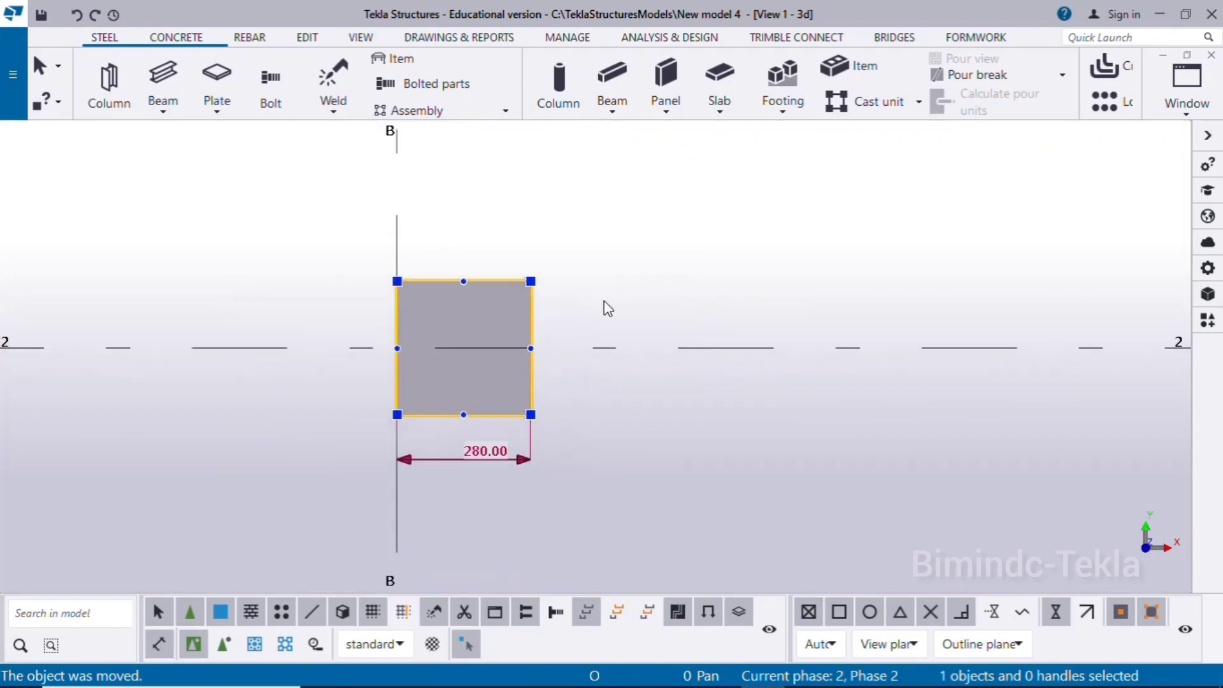
{"action": "right_click", "coordinate": [606, 303]}
{"action": "left_click", "coordinate": [650, 283]}
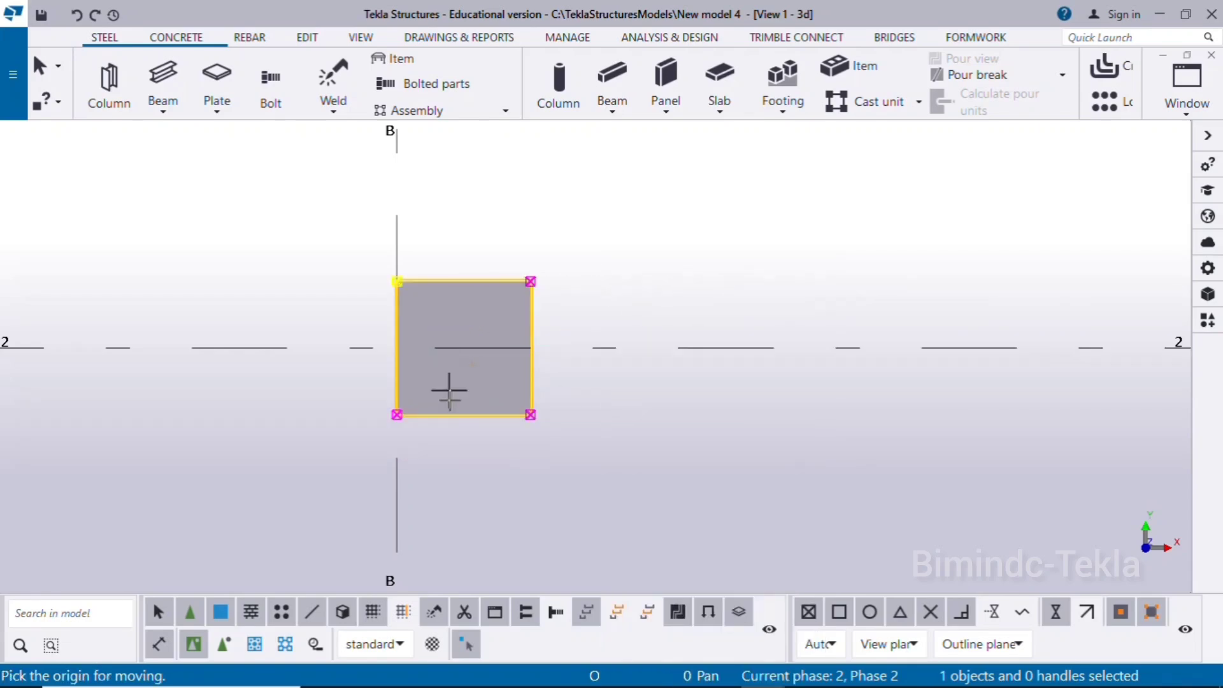
{"action": "left_click", "coordinate": [464, 414]}
{"action": "left_click", "coordinate": [396, 415]}
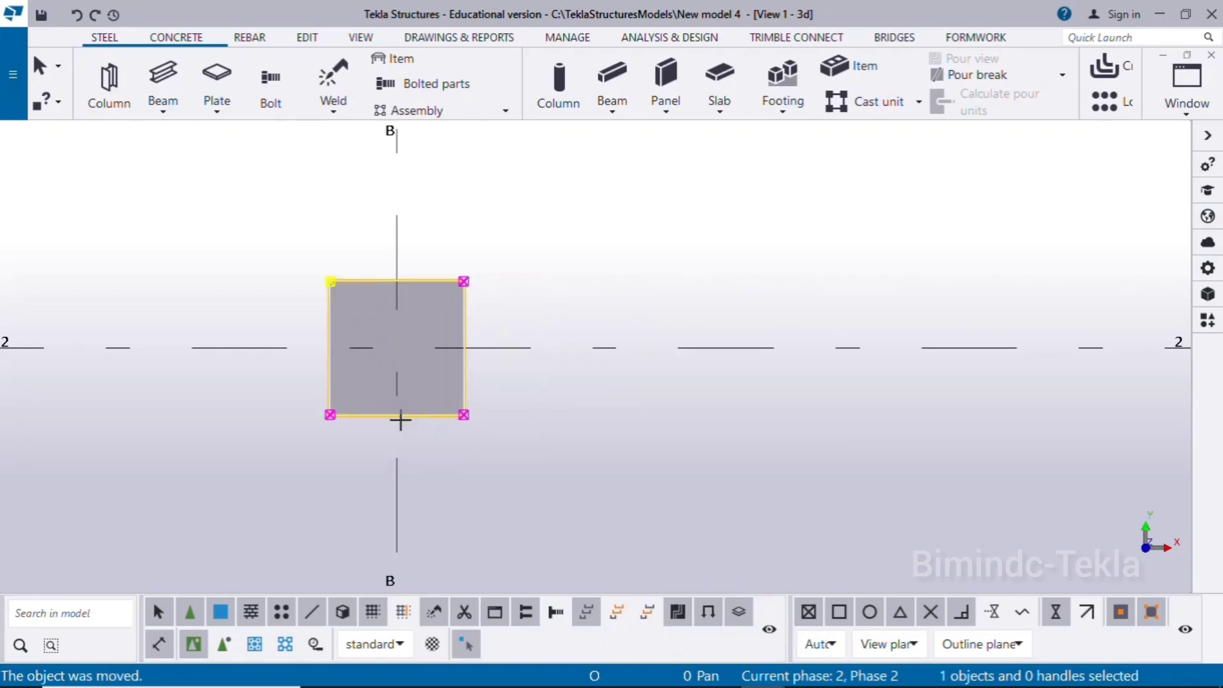
{"action": "scroll", "coordinate": [524, 367], "scroll_direction": "down", "scroll_amount": 1}
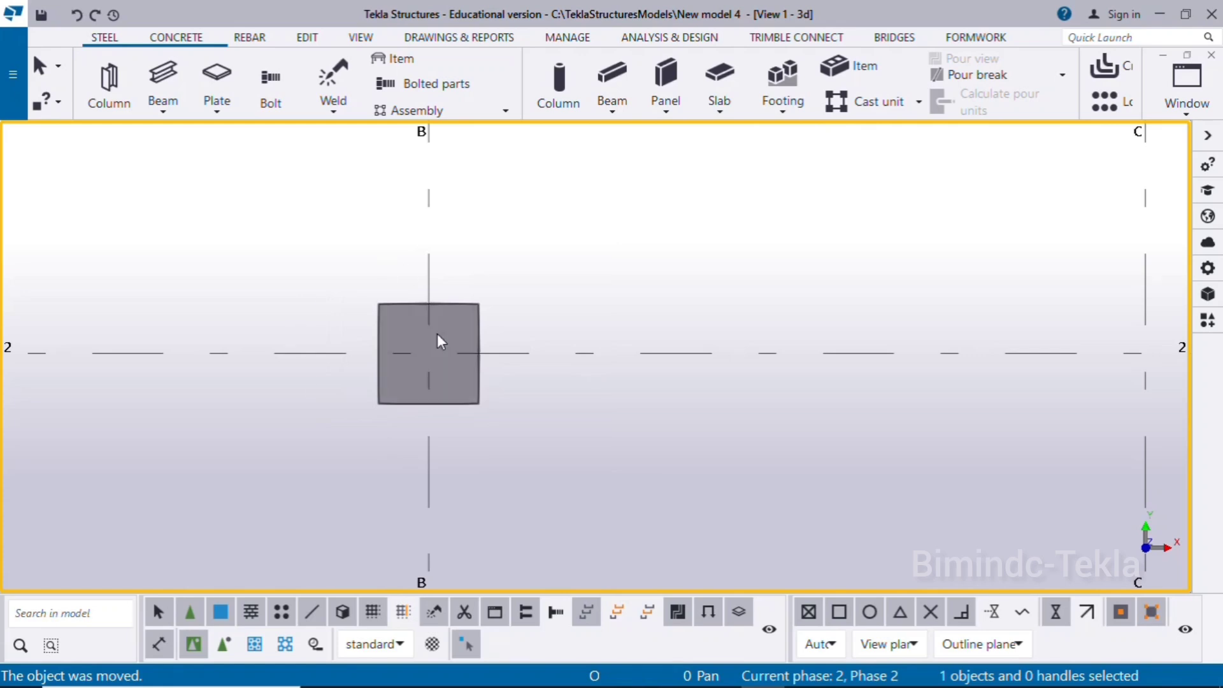
{"action": "scroll", "coordinate": [319, 373], "scroll_direction": "up", "scroll_amount": 3}
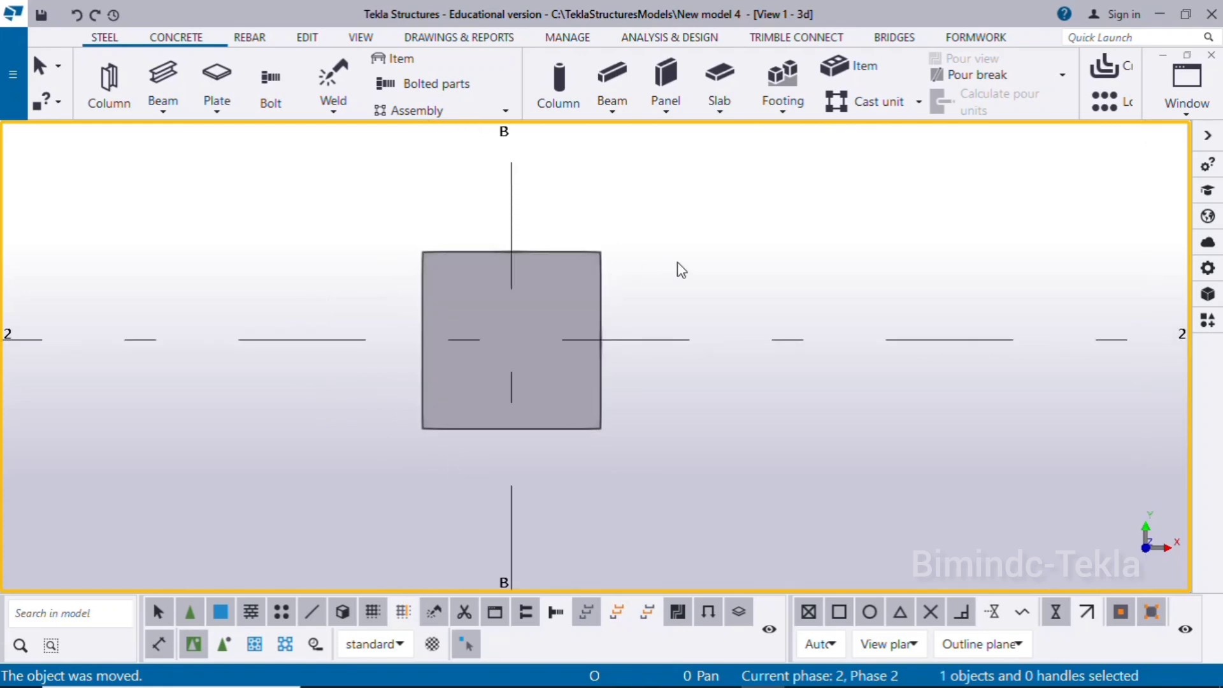
Check the base plate thickness on the Rope Pulley drawing and set the plate's profile to PLT15
{"action": "left_click", "coordinate": [602, 278]}
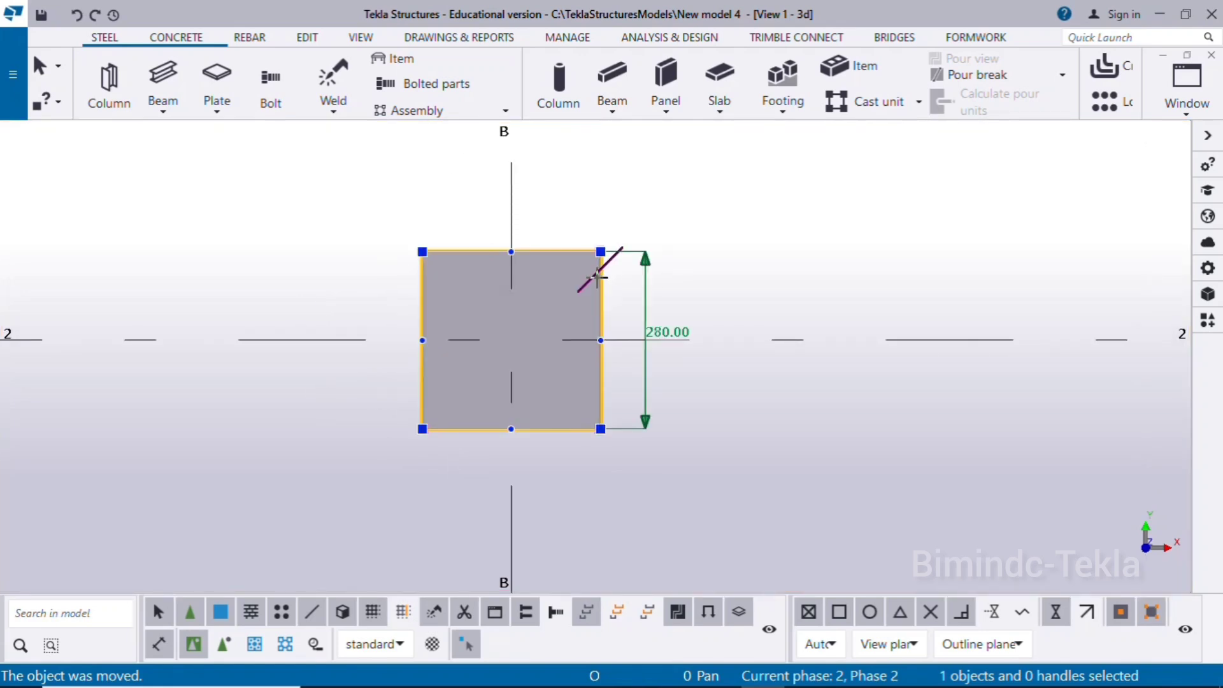
{"action": "scroll", "coordinate": [484, 380], "scroll_direction": "down", "scroll_amount": 2}
{"action": "scroll", "coordinate": [524, 382], "scroll_direction": "up", "scroll_amount": 2}
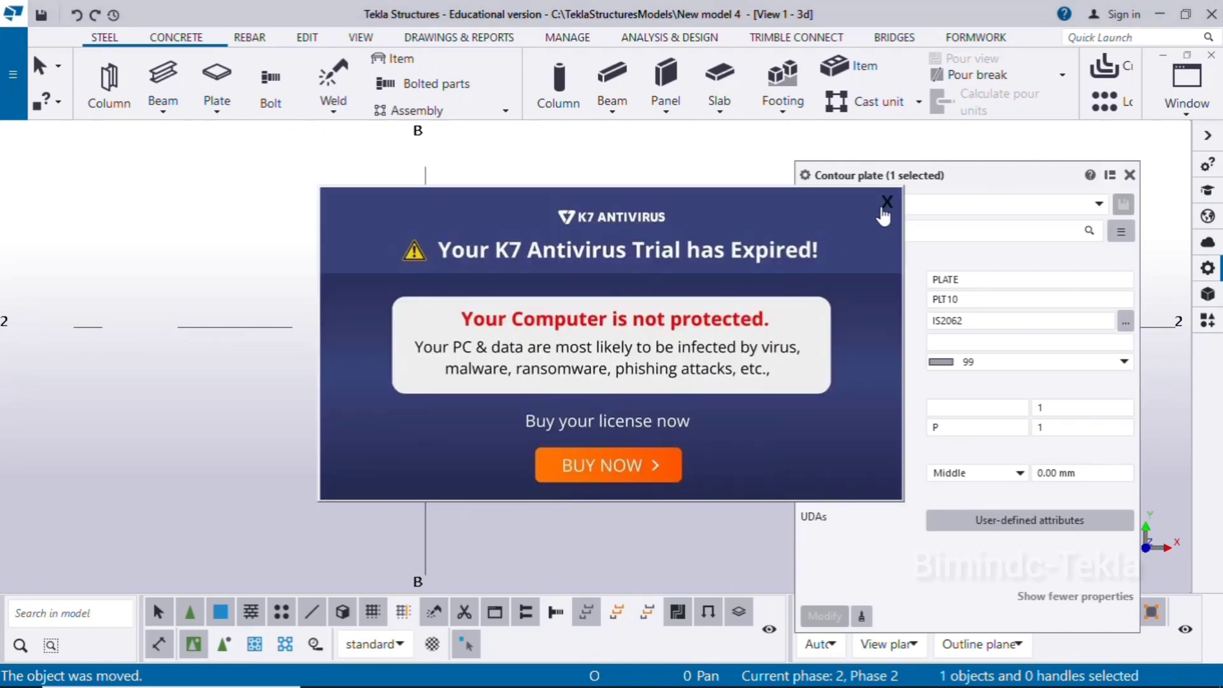
{"action": "left_click", "coordinate": [882, 204]}
{"action": "left_click", "coordinate": [950, 299]}
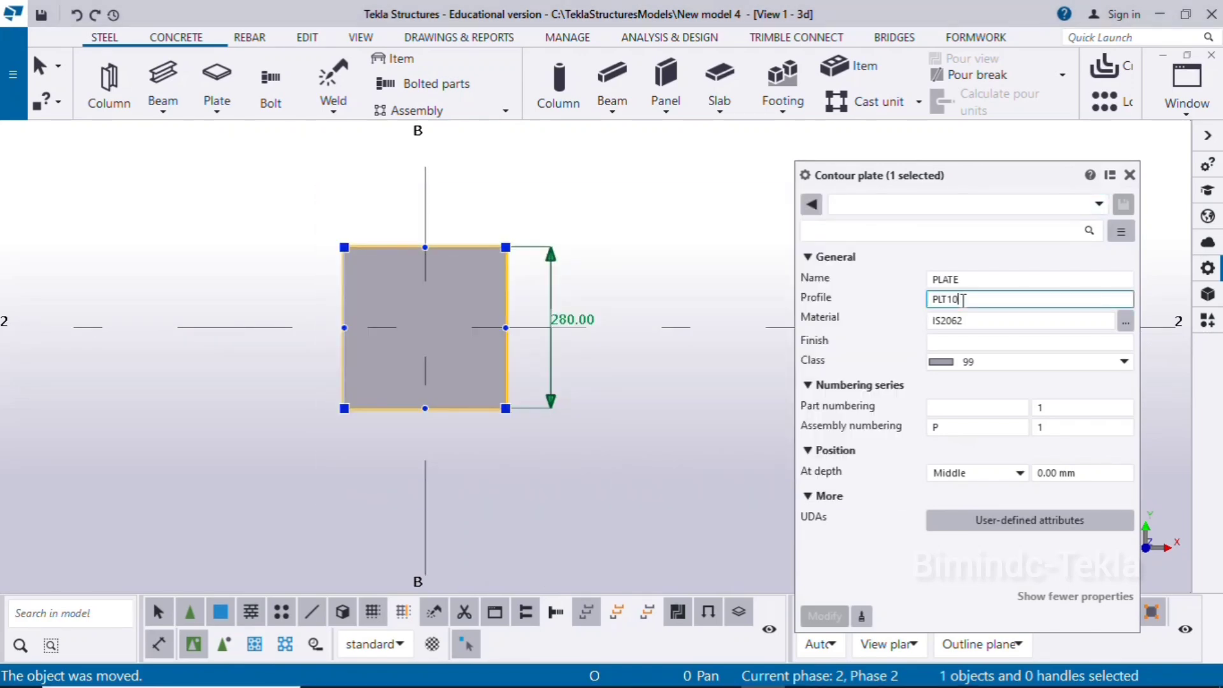
{"action": "left_click", "coordinate": [731, 678]}
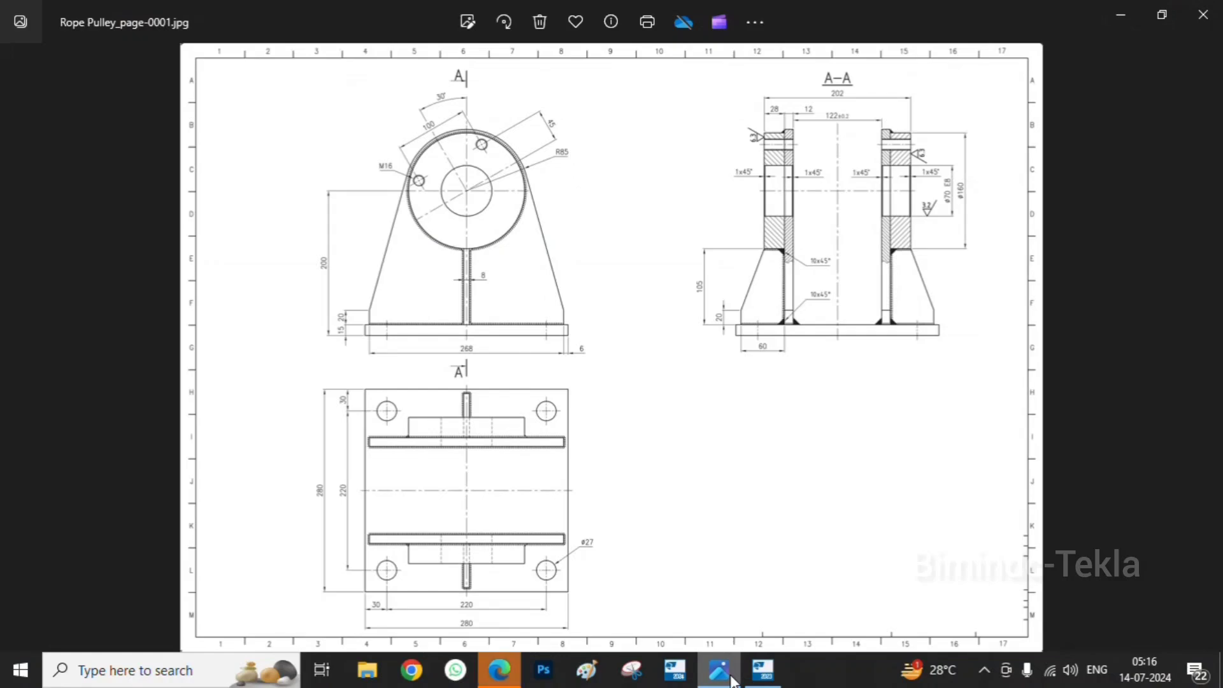
{"action": "left_click", "coordinate": [732, 678]}
{"action": "left_click", "coordinate": [986, 329]}
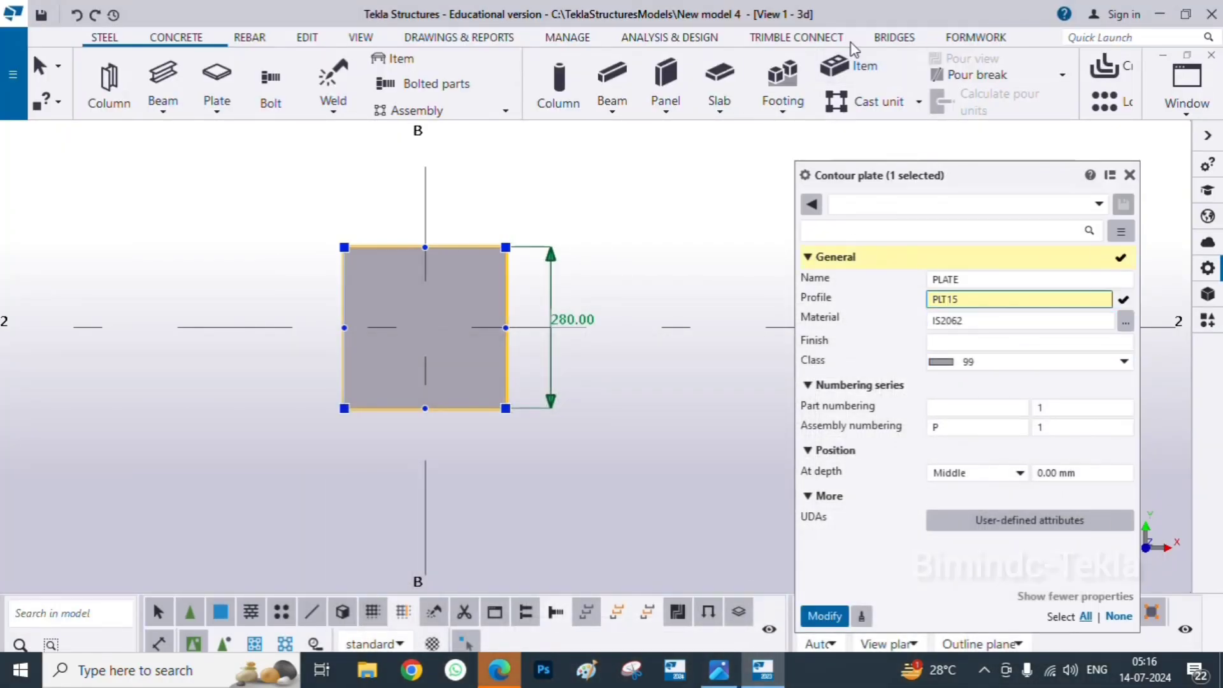
{"action": "left_click", "coordinate": [814, 622]}
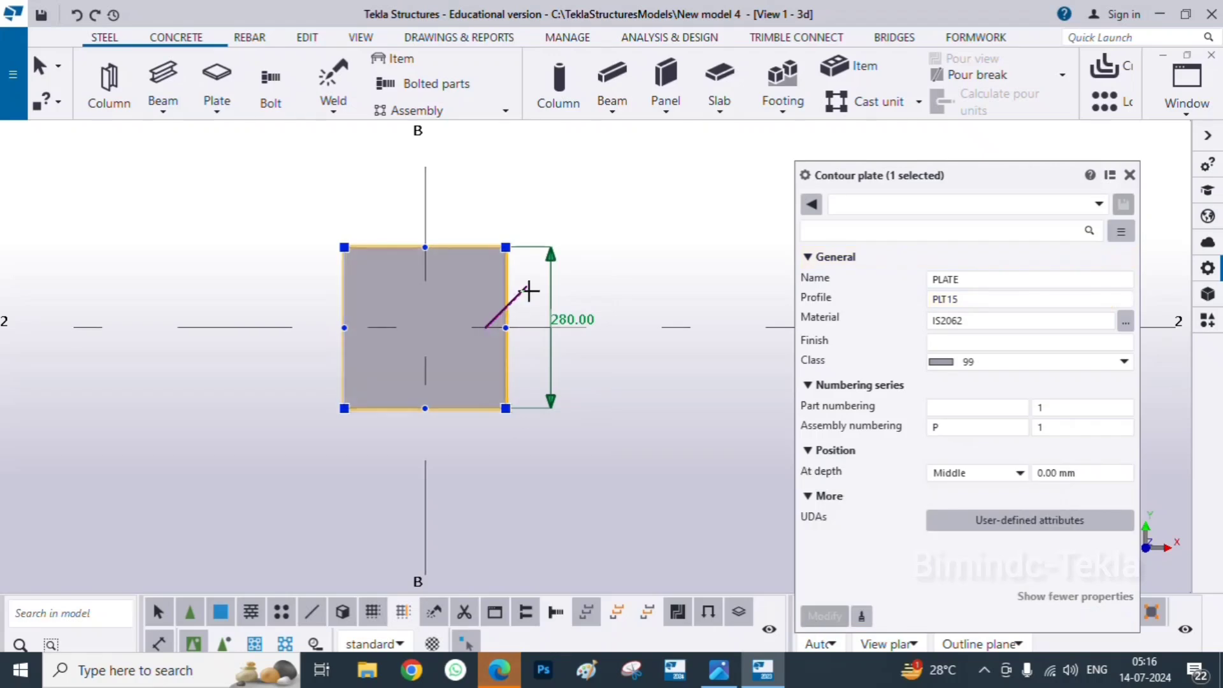
{"action": "right_click", "coordinate": [648, 249]}
{"action": "left_click", "coordinate": [702, 158]}
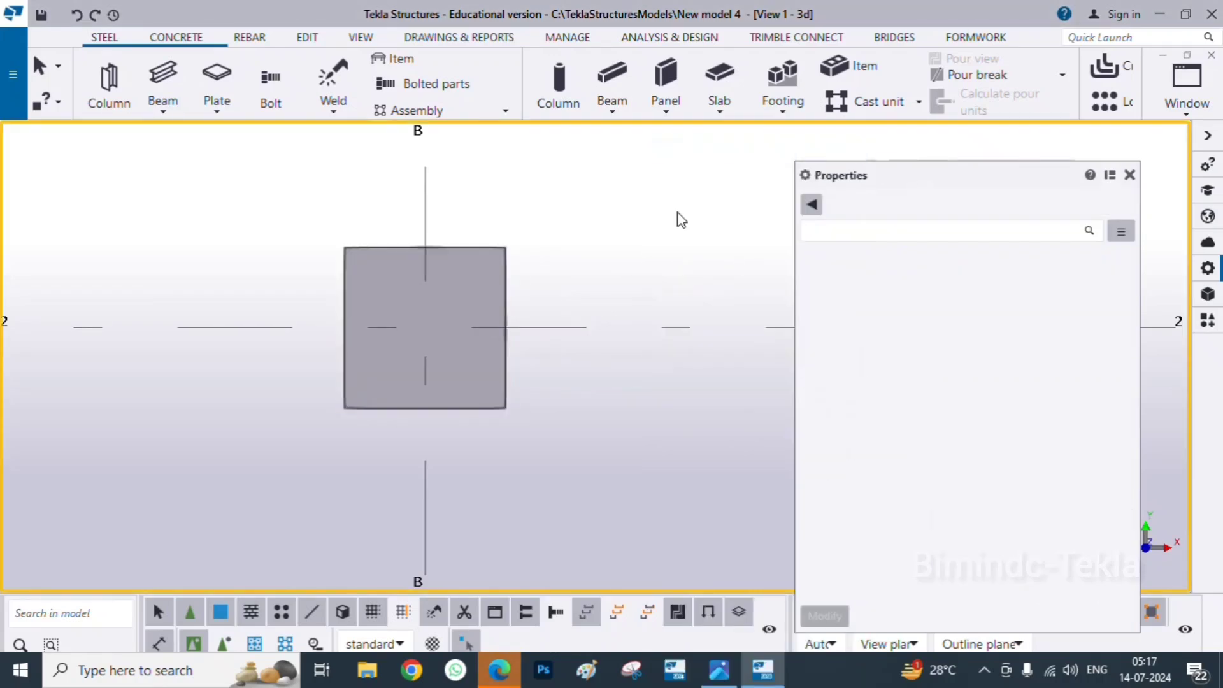
{"action": "left_click", "coordinate": [1131, 175]}
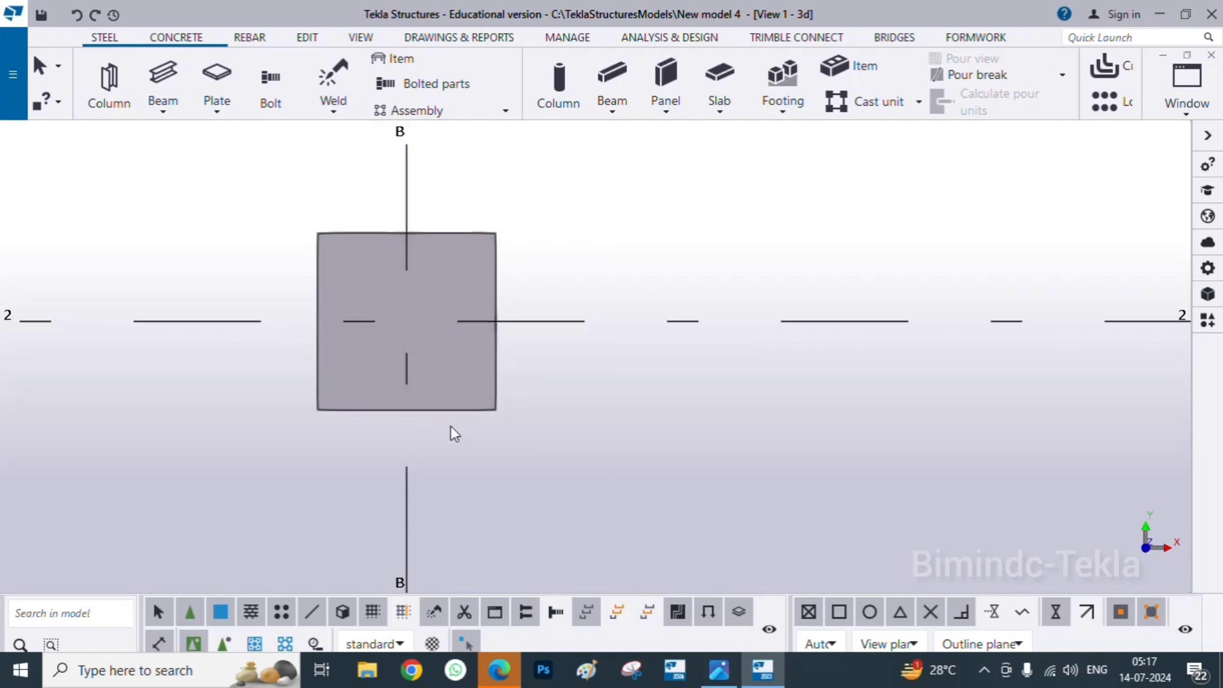
Switch to the Rope Pulley drawing image, examine the base plate and its hole layout, and return to Tekla Structures
{"action": "left_click", "coordinate": [454, 408]}
{"action": "scroll", "coordinate": [551, 411], "scroll_direction": "down", "scroll_amount": 3}
{"action": "left_click", "coordinate": [681, 534]}
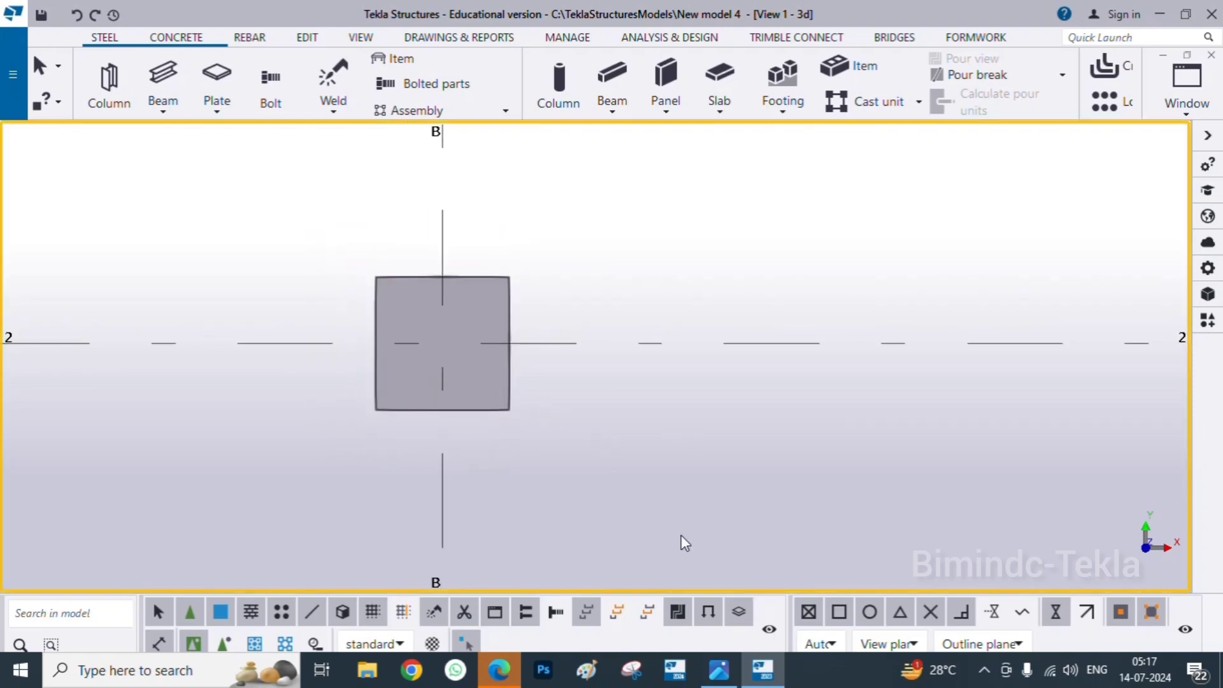
{"action": "scroll", "coordinate": [500, 397], "scroll_direction": "up", "scroll_amount": 3}
{"action": "middle_click_drag", "start_coordinate": [499, 399], "coordinate": [619, 420]}
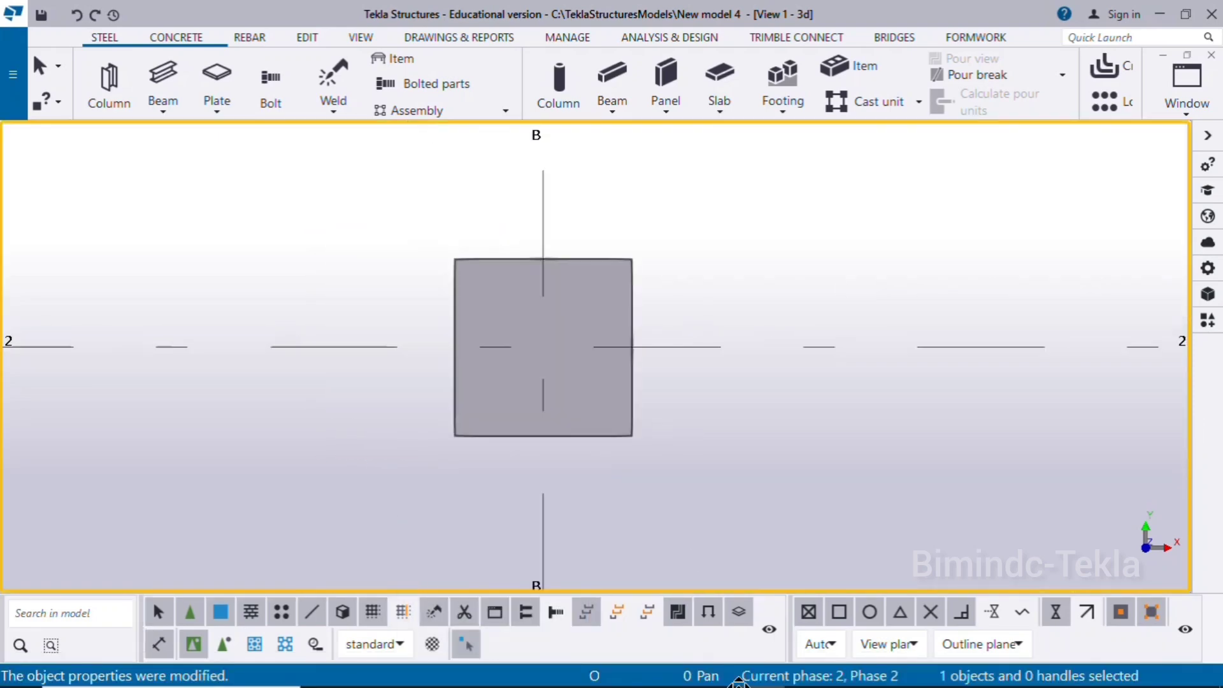
{"action": "left_click", "coordinate": [736, 679]}
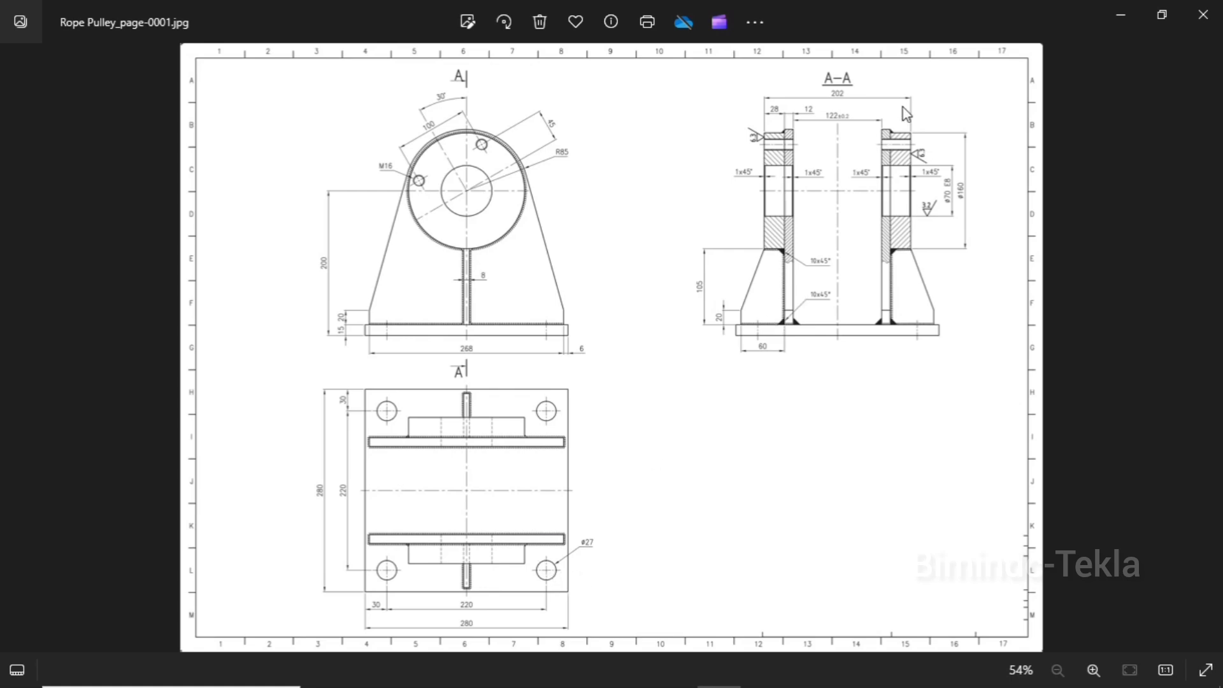
{"action": "left_click", "coordinate": [1111, 13]}
Create a bolt on the base plate with its origin at the lower edge midpoint and direction towards the upper edge midpoint
{"action": "scroll", "coordinate": [669, 328], "scroll_direction": "up", "scroll_amount": 3}
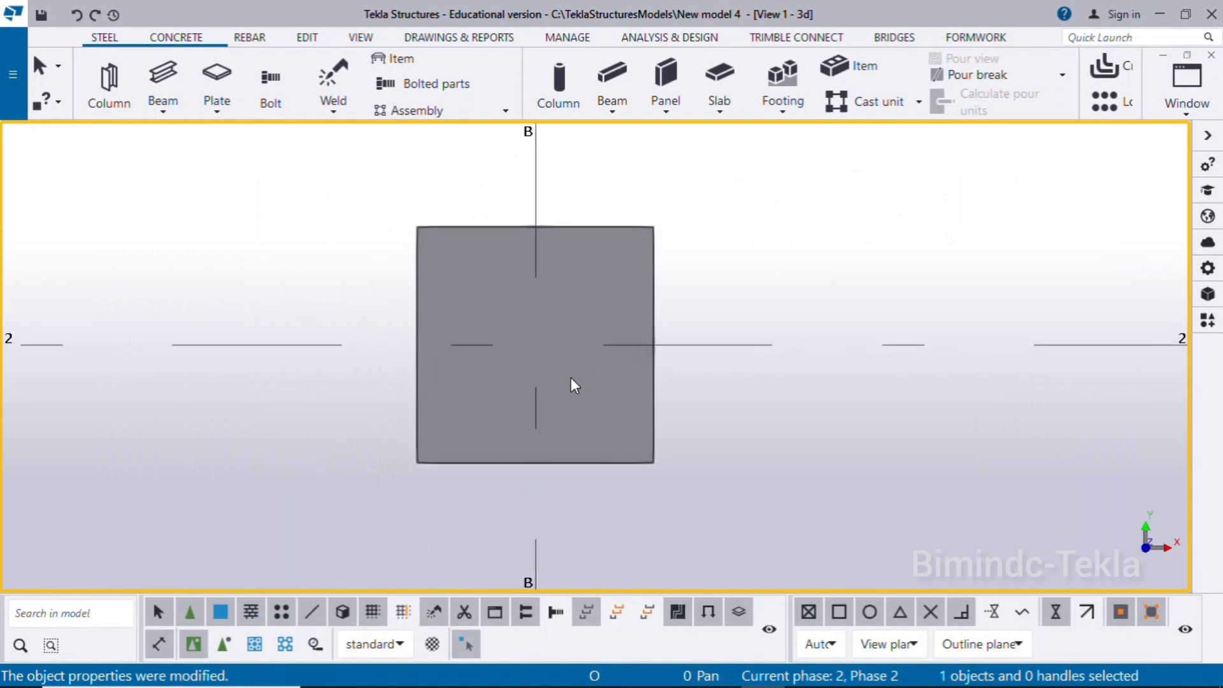
{"action": "left_click", "coordinate": [282, 87]}
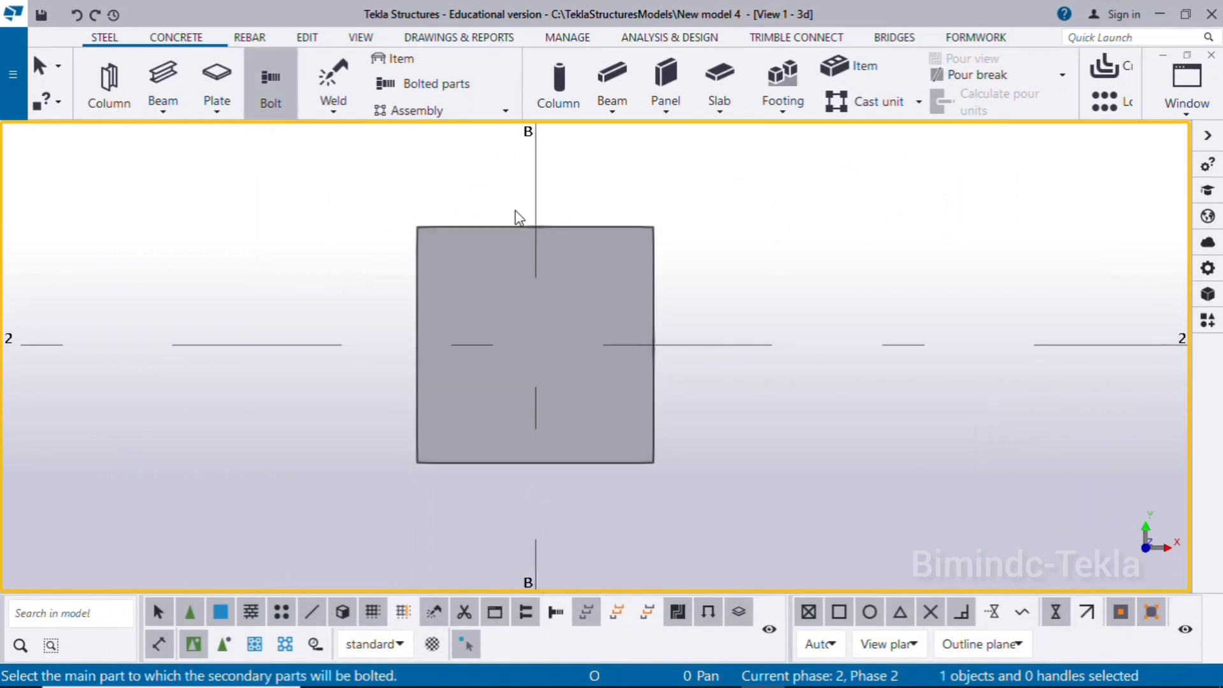
{"action": "left_click", "coordinate": [654, 251]}
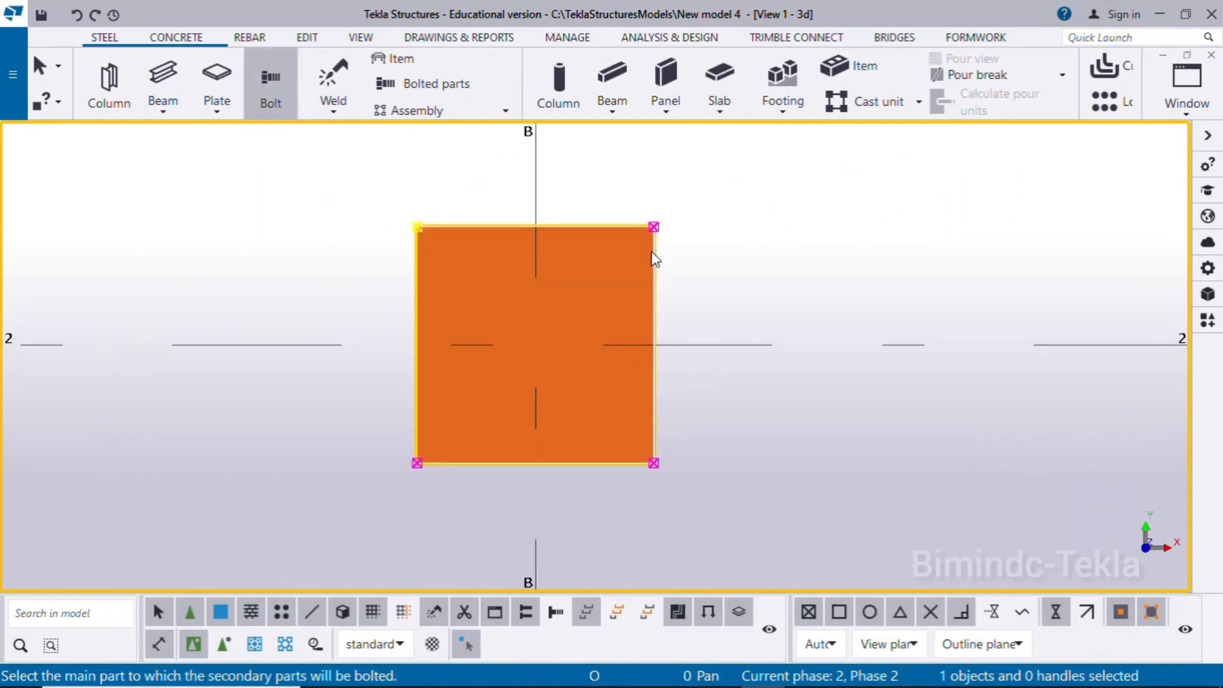
{"action": "middle_click", "coordinate": [811, 235]}
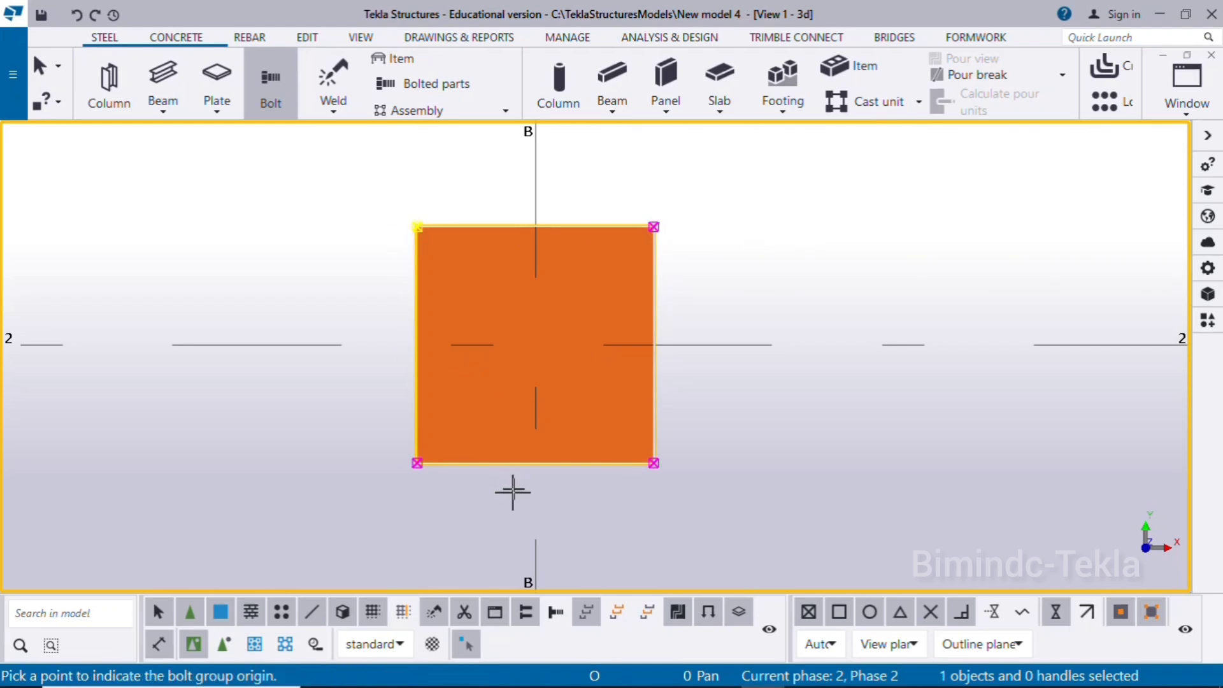
{"action": "left_click", "coordinate": [534, 459]}
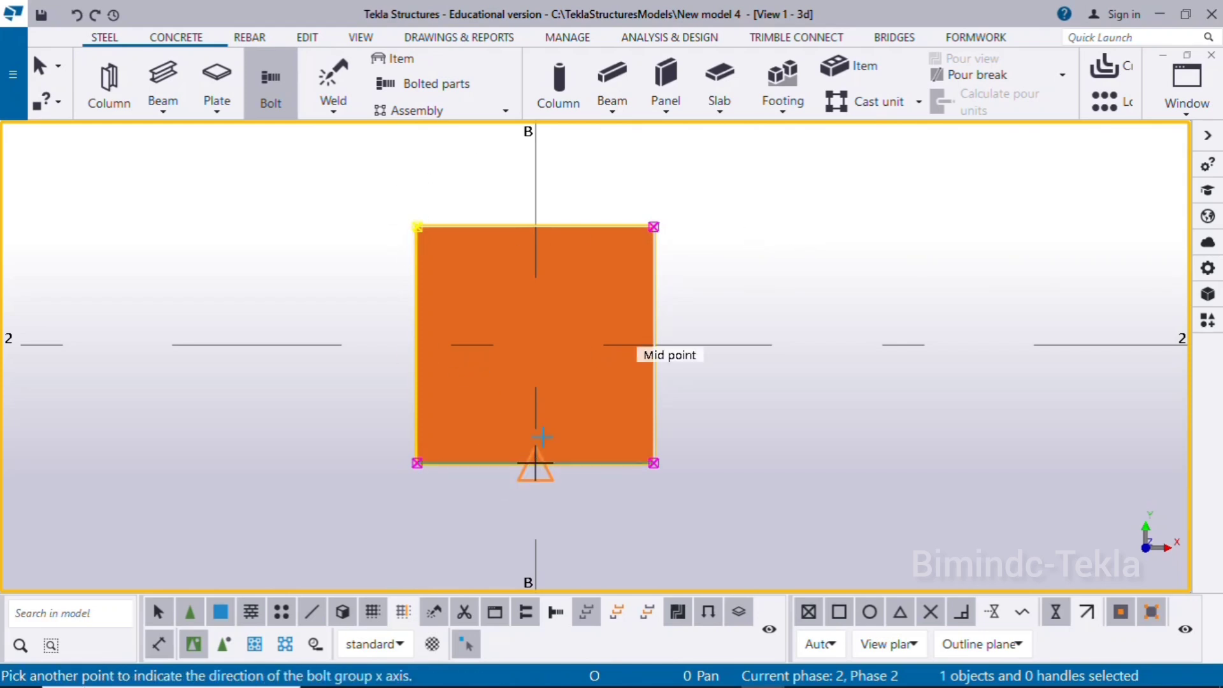
{"action": "left_click", "coordinate": [536, 226]}
{"action": "right_click", "coordinate": [815, 218]}
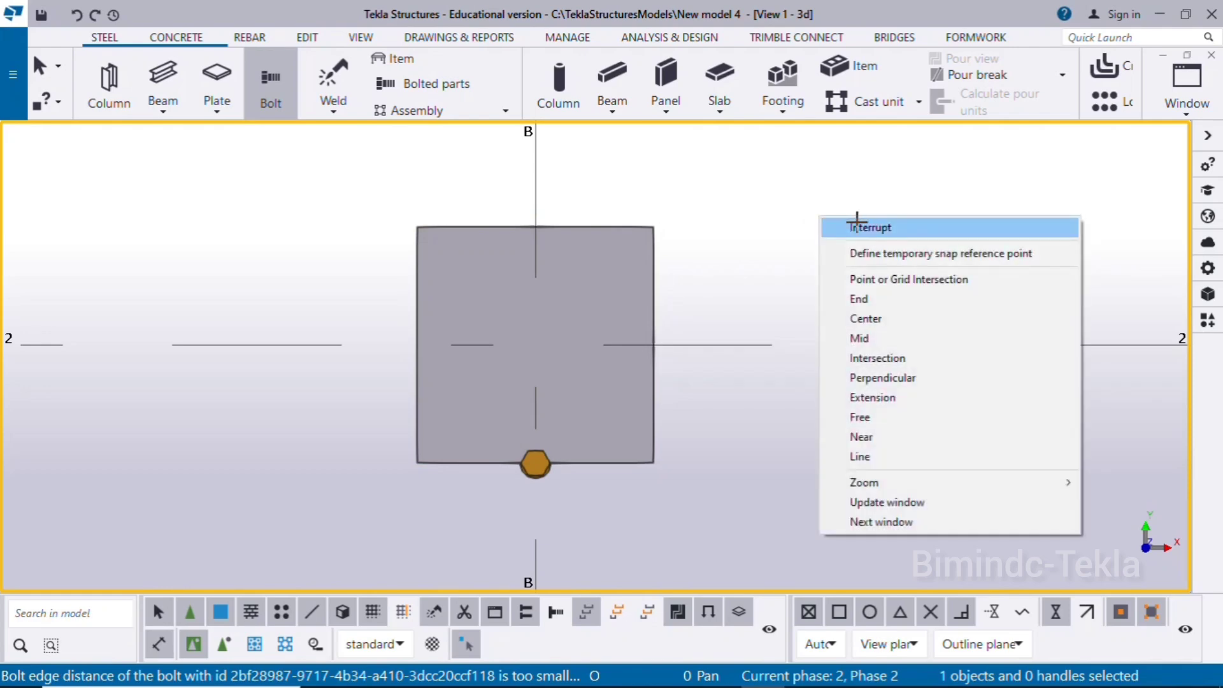
{"action": "right_click", "coordinate": [885, 223]}
{"action": "left_click", "coordinate": [946, 326]}
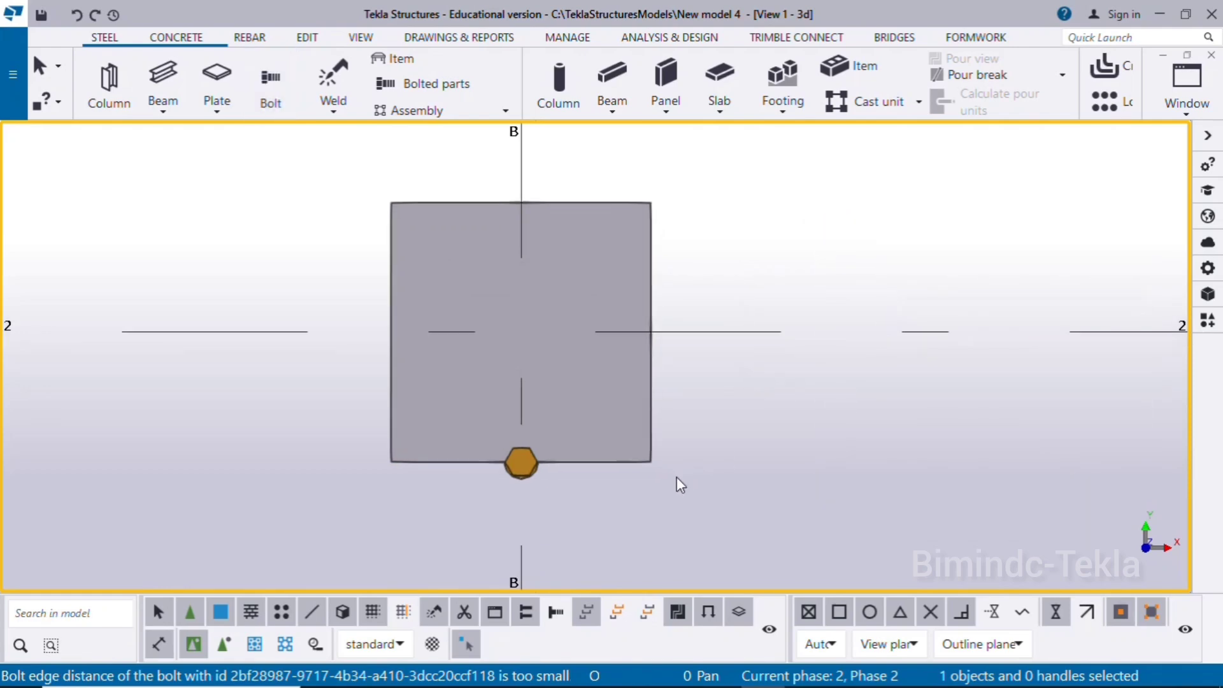
Set the bolt's start offset Dx to 30 mm and apply the change
{"action": "middle_click_drag", "start_coordinate": [743, 386], "coordinate": [783, 408]}
{"action": "scroll", "coordinate": [755, 476], "scroll_direction": "up", "scroll_amount": 3}
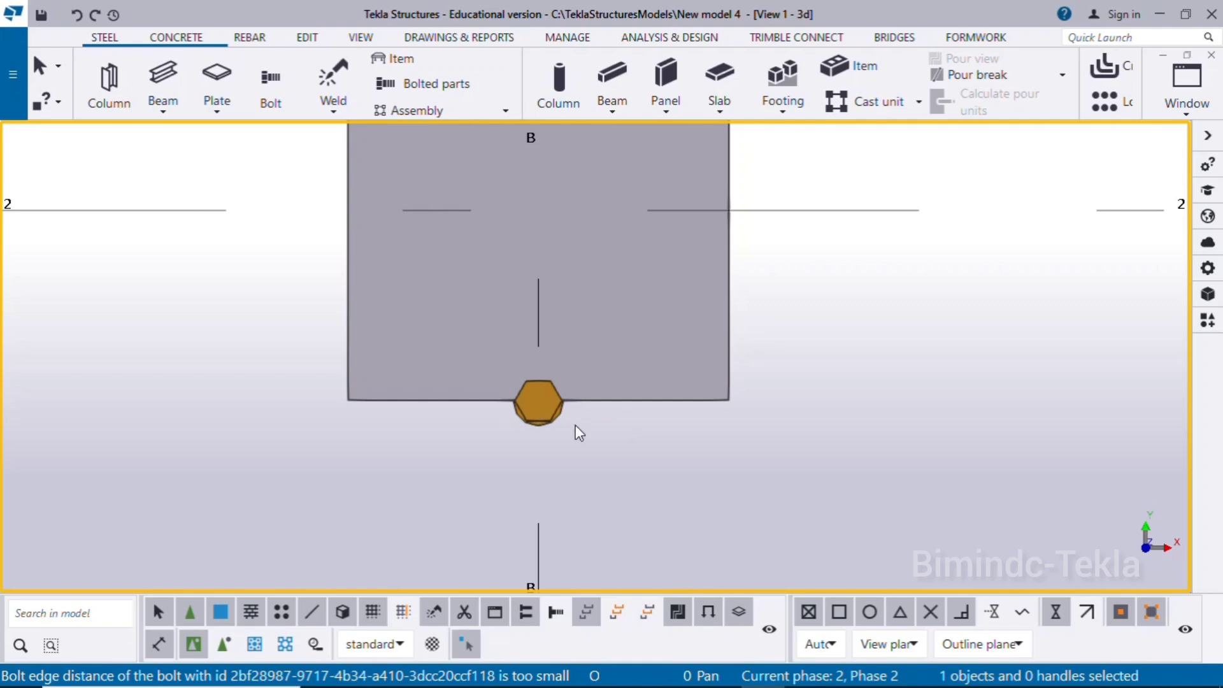
{"action": "left_click", "coordinate": [553, 420]}
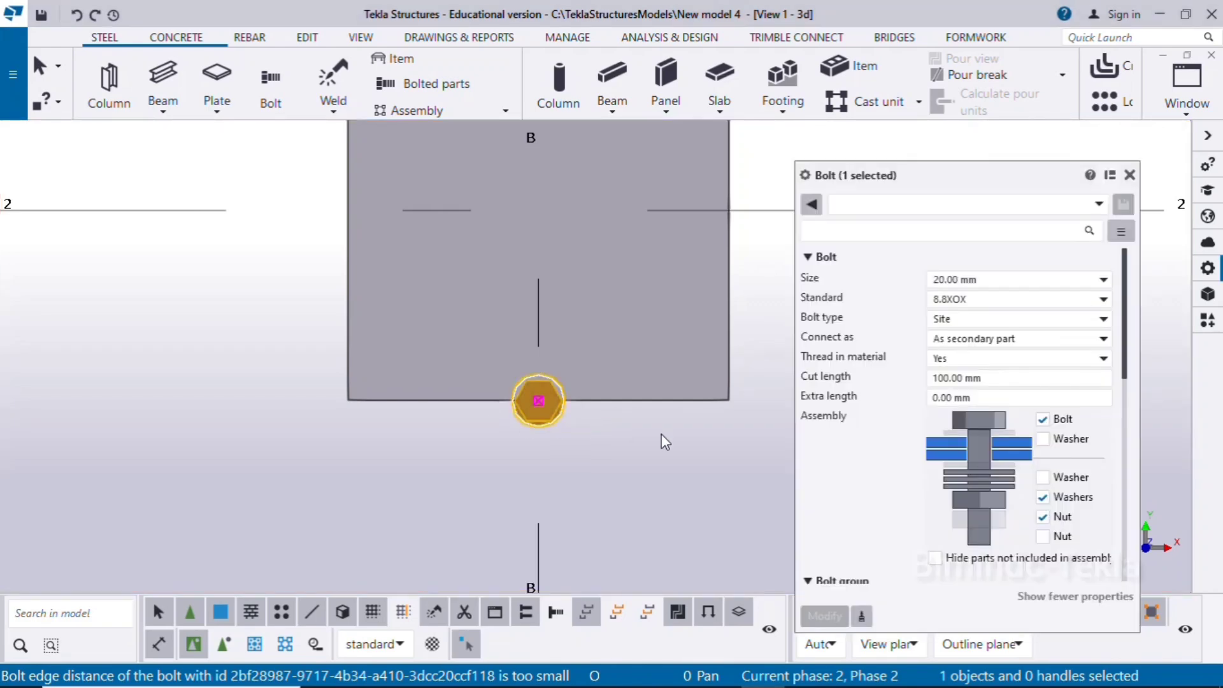
{"action": "scroll", "coordinate": [965, 405], "scroll_direction": "down", "scroll_amount": 6}
{"action": "scroll", "coordinate": [934, 435], "scroll_direction": "down", "scroll_amount": 1}
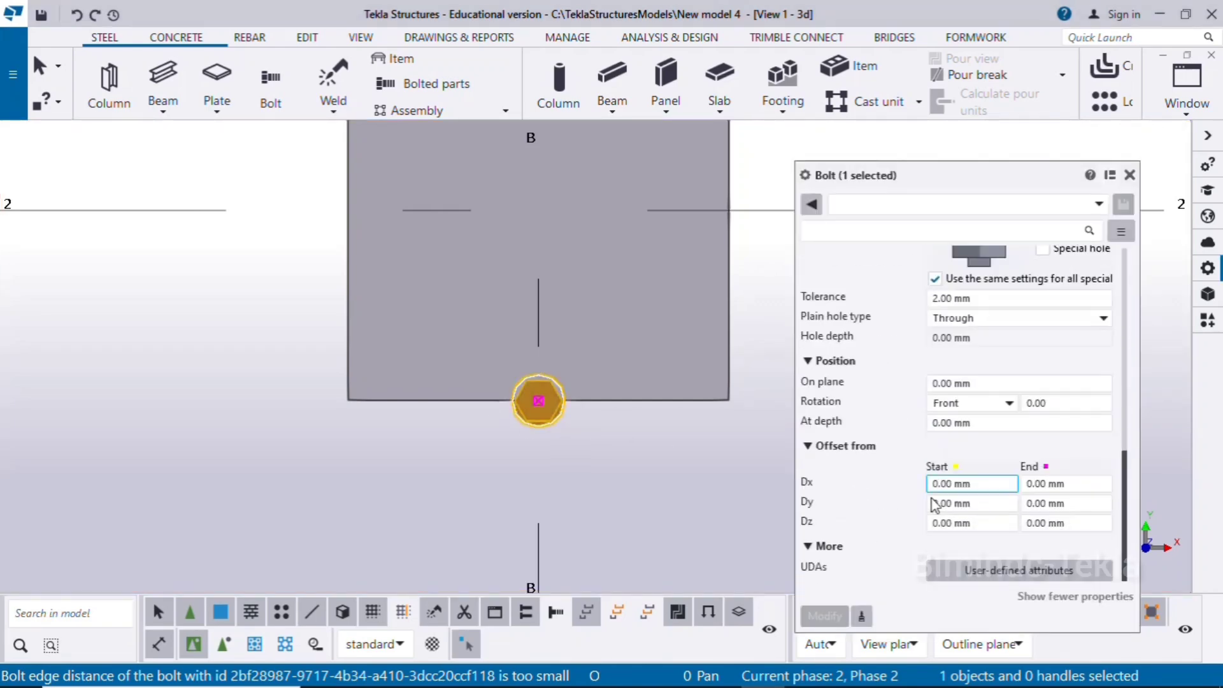
{"action": "left_click", "coordinate": [934, 484]}
{"action": "type", "text": "3"}
{"action": "left_click", "coordinate": [825, 616]}
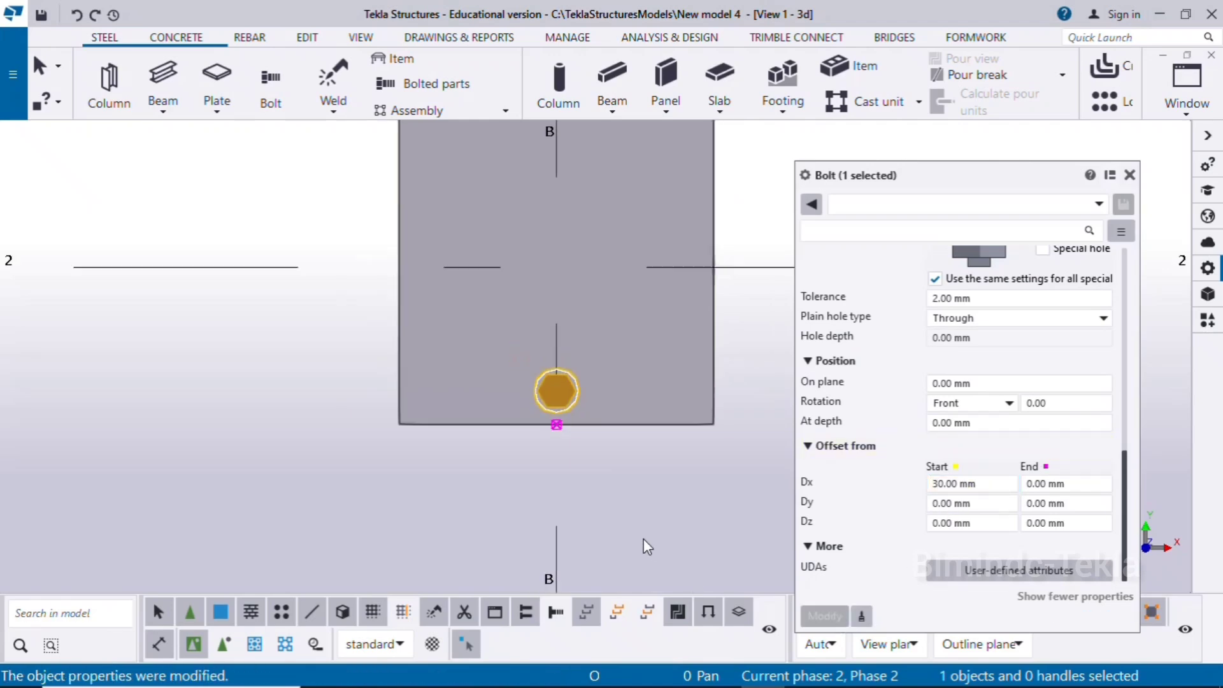
Check the hole spacing on the Rope Pulley drawing image and return to Tekla Structures
{"action": "scroll", "coordinate": [644, 537], "scroll_direction": "down", "scroll_amount": 2}
{"action": "left_click", "coordinate": [719, 669]}
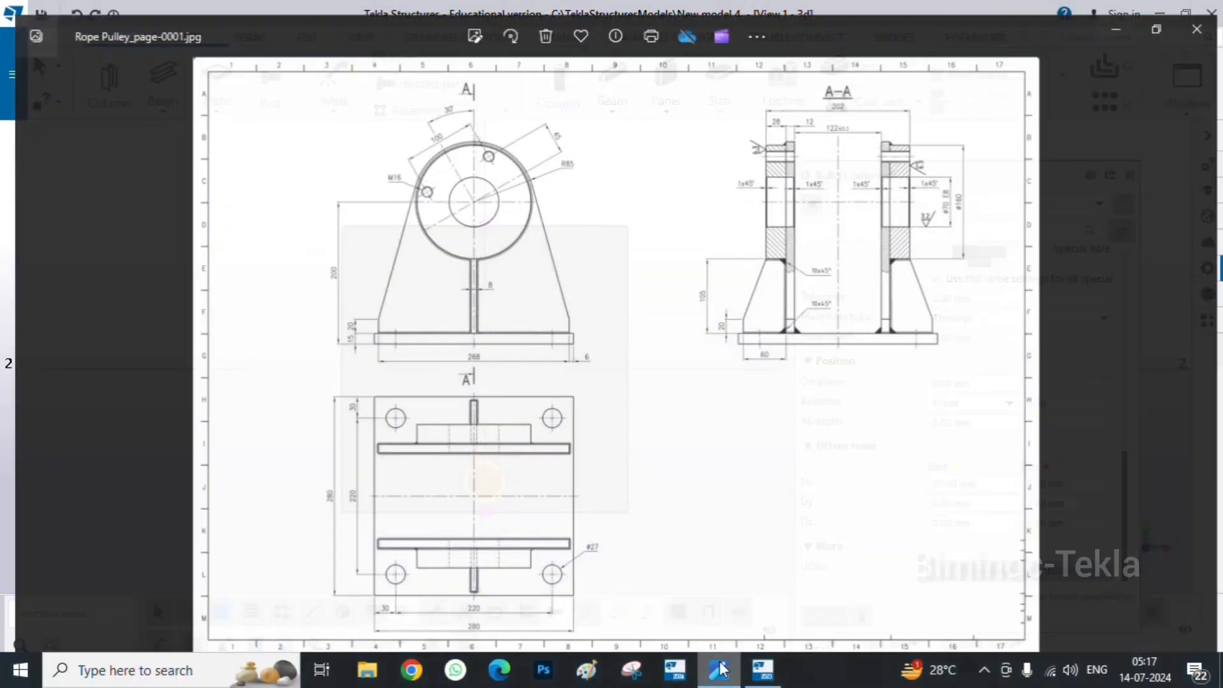
{"action": "left_click", "coordinate": [719, 669]}
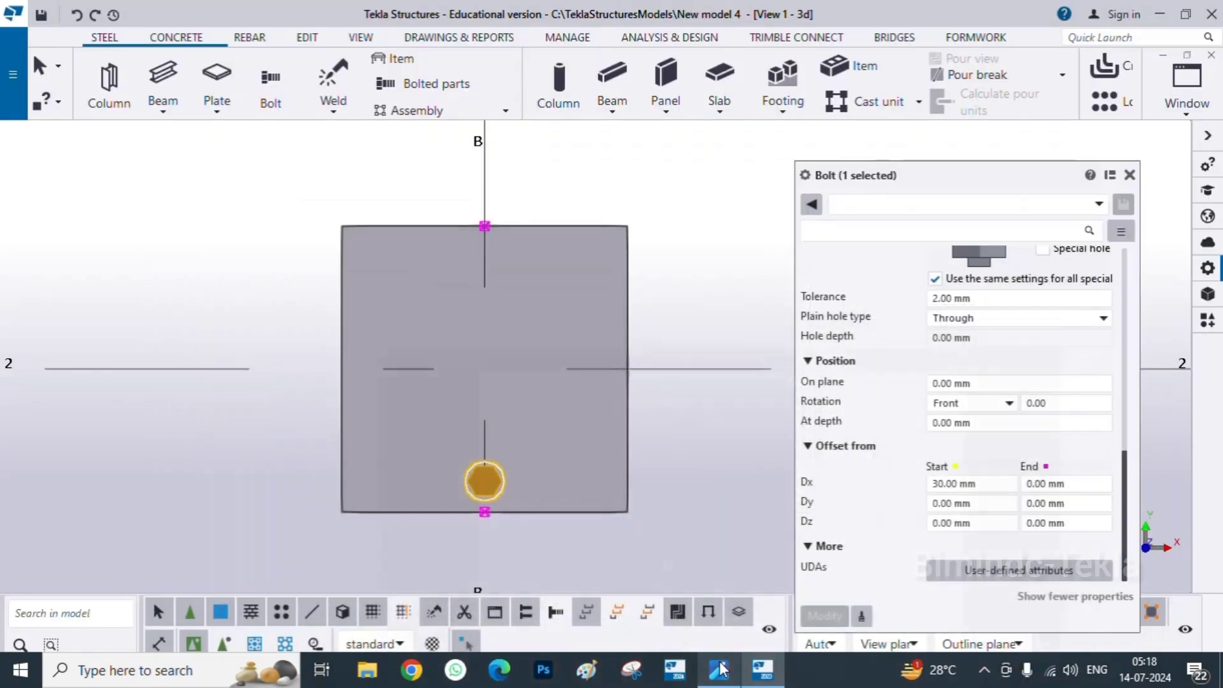
Set the bolt group's X and Y distances to 220 mm each and apply both changes
{"action": "scroll", "coordinate": [958, 348], "scroll_direction": "up", "scroll_amount": 5}
{"action": "scroll", "coordinate": [956, 344], "scroll_direction": "up", "scroll_amount": 2}
{"action": "left_click", "coordinate": [948, 361]}
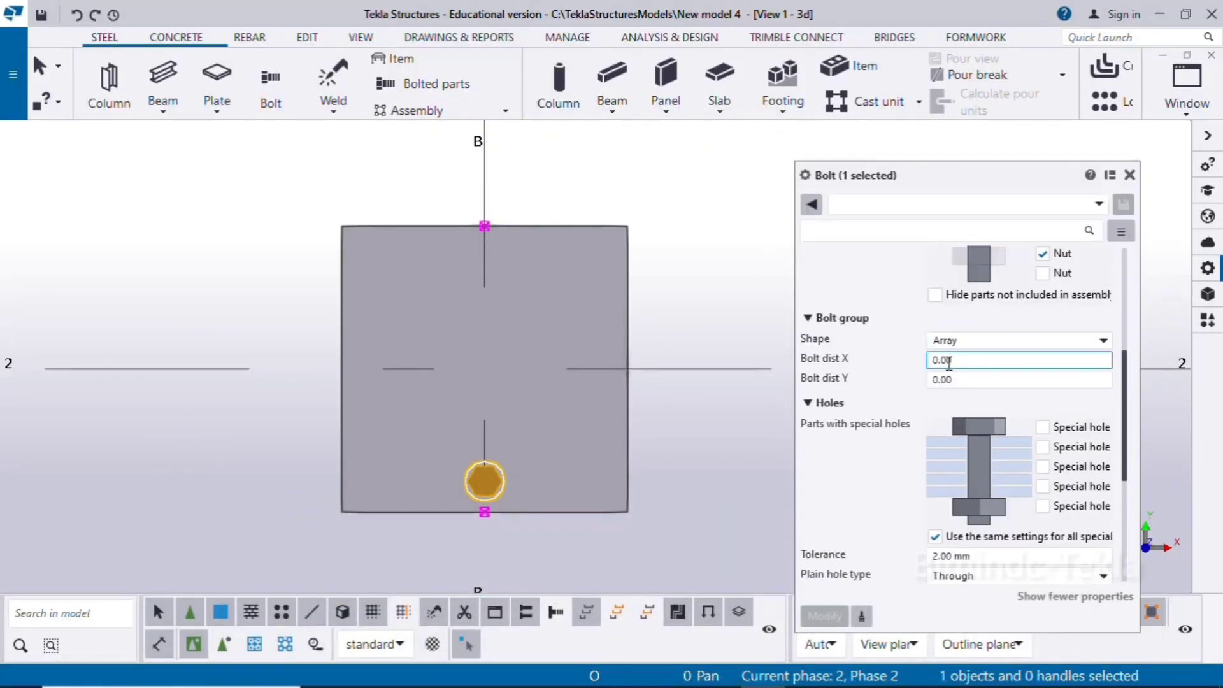
{"action": "double_click", "coordinate": [964, 363]}
{"action": "type", "text": "220"}
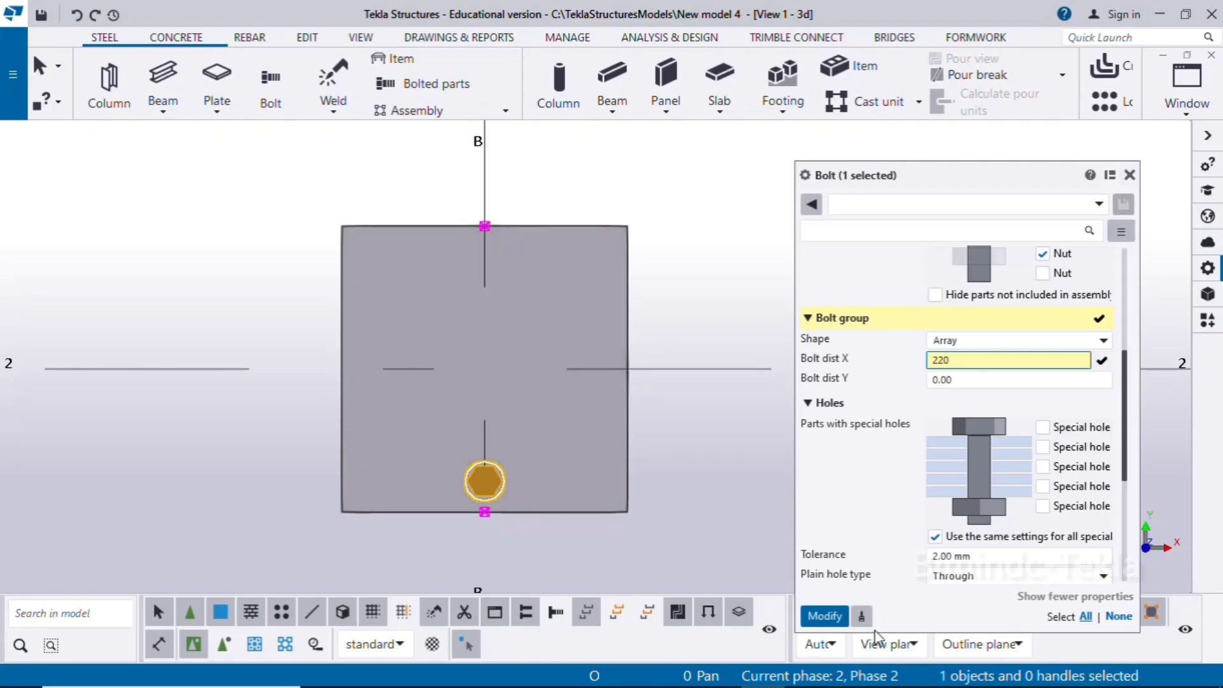
{"action": "left_click", "coordinate": [825, 616]}
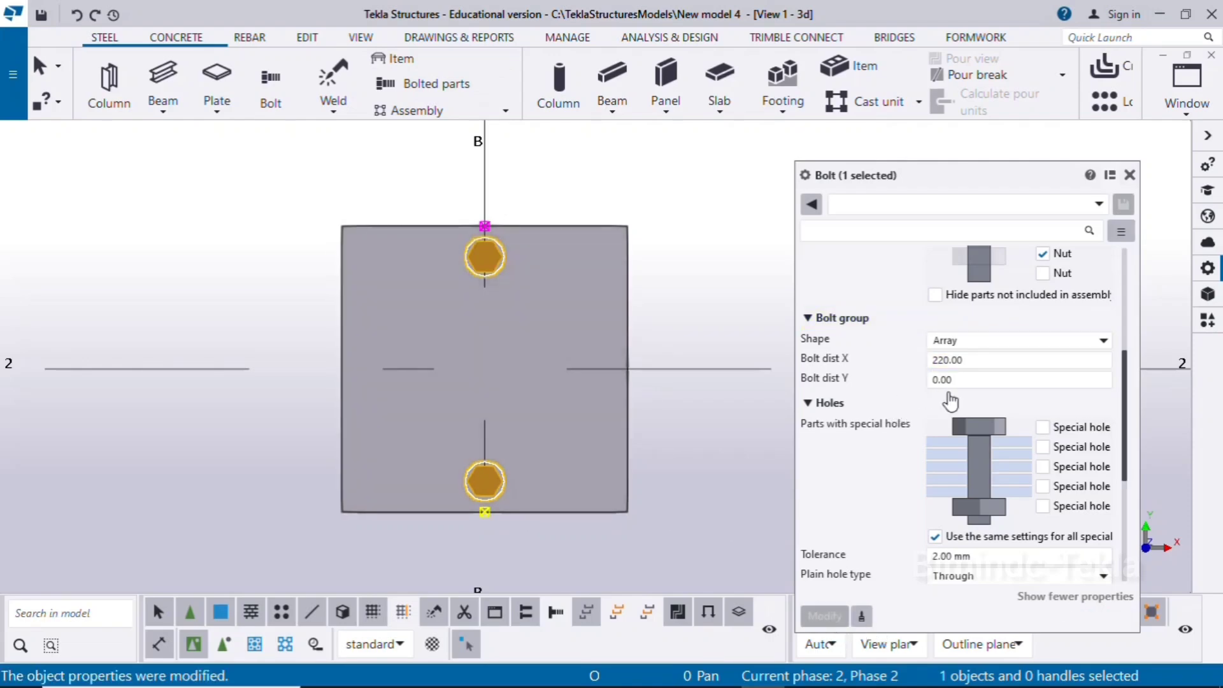
{"action": "left_click", "coordinate": [949, 380]}
{"action": "type", "text": "220"}
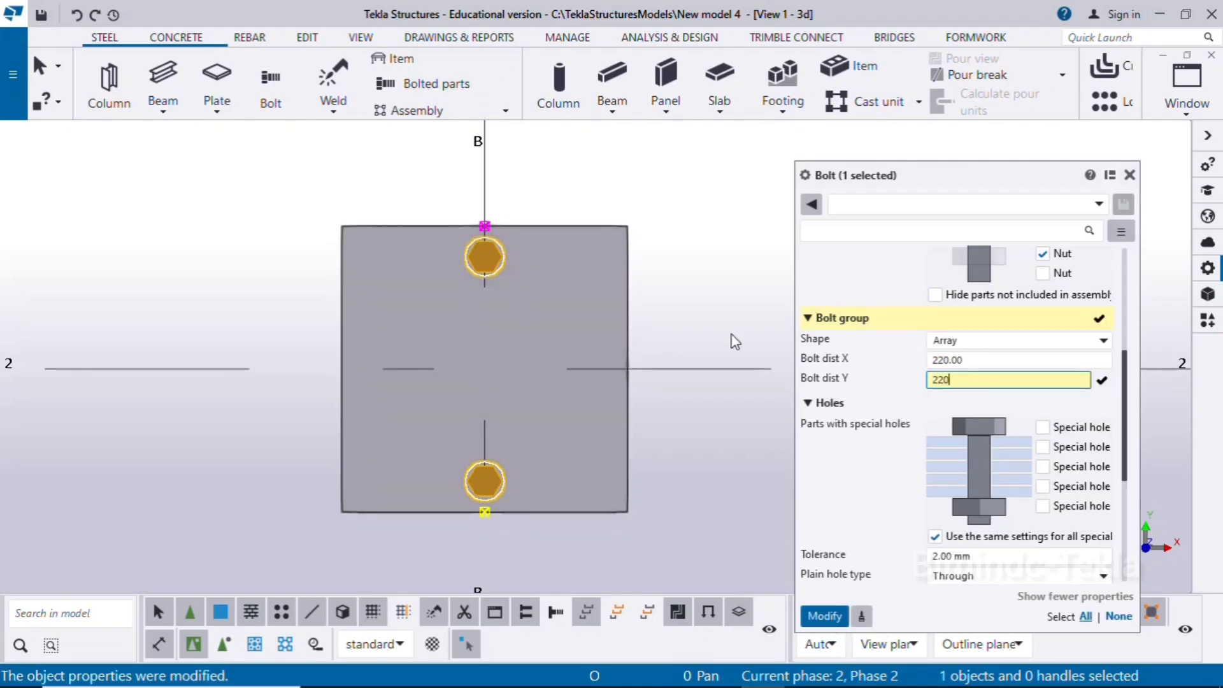
{"action": "left_click", "coordinate": [825, 616]}
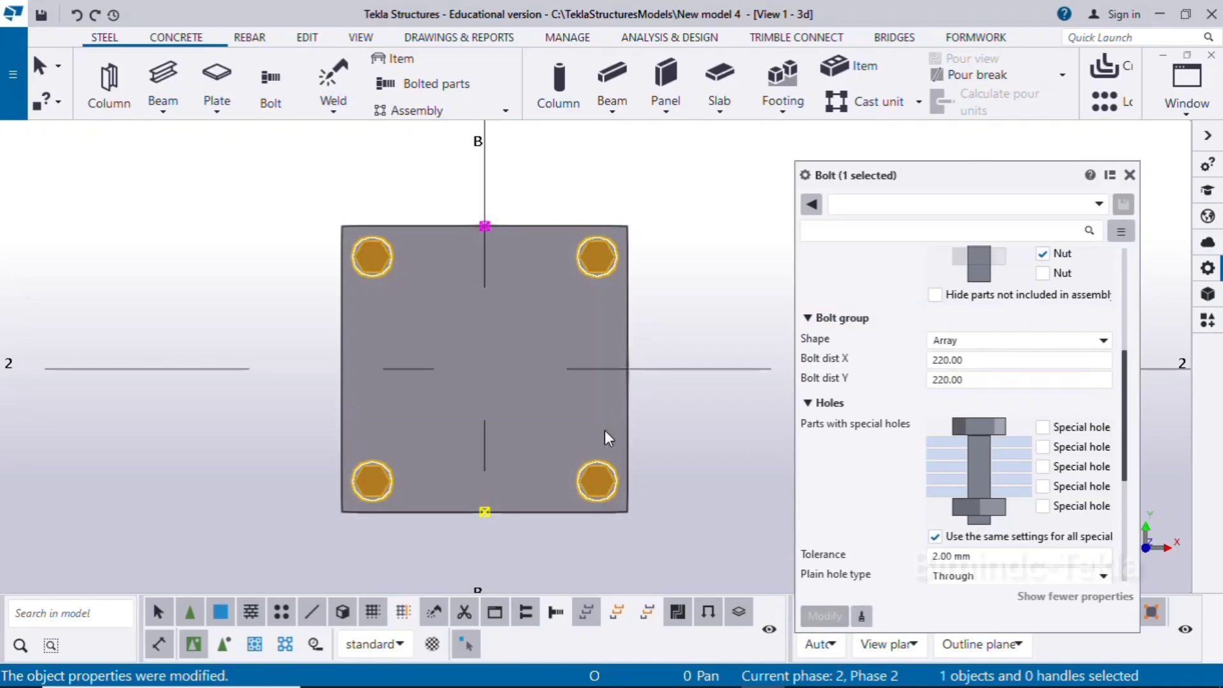
Set the bolt size to 24 mm and the hole tolerance to 3 mm, and apply the changes
{"action": "scroll", "coordinate": [637, 376], "scroll_direction": "down", "scroll_amount": 2}
{"action": "scroll", "coordinate": [954, 404], "scroll_direction": "up", "scroll_amount": 5}
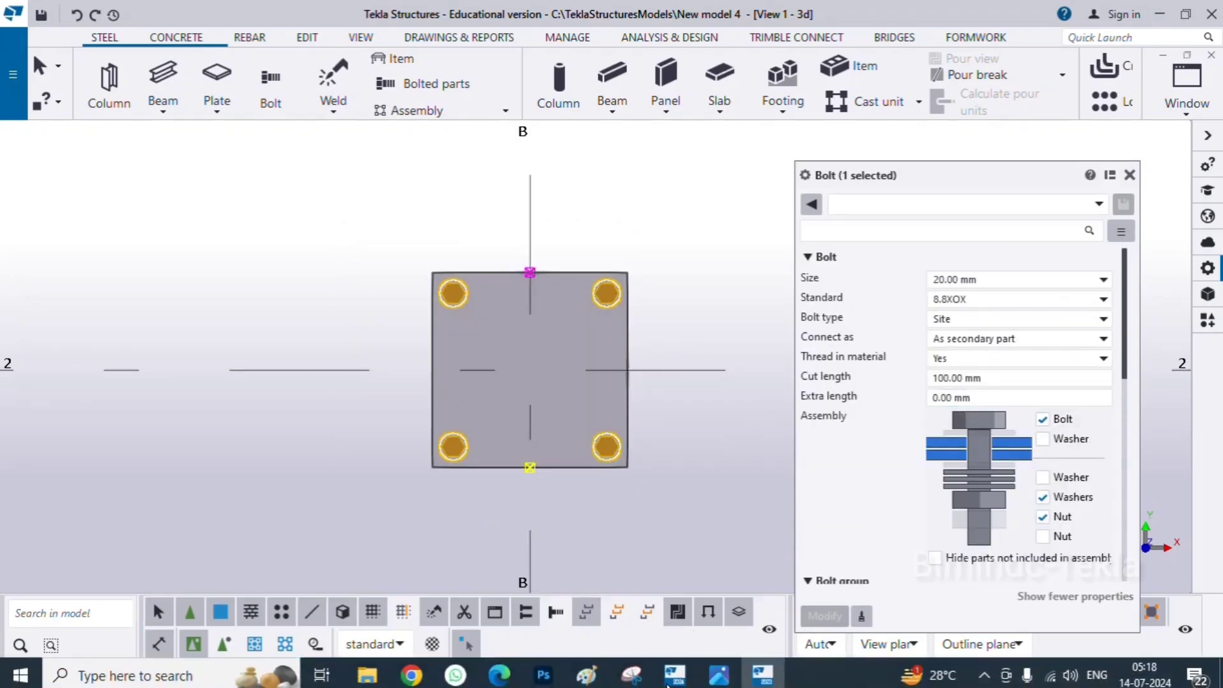
{"action": "left_click", "coordinate": [973, 283]}
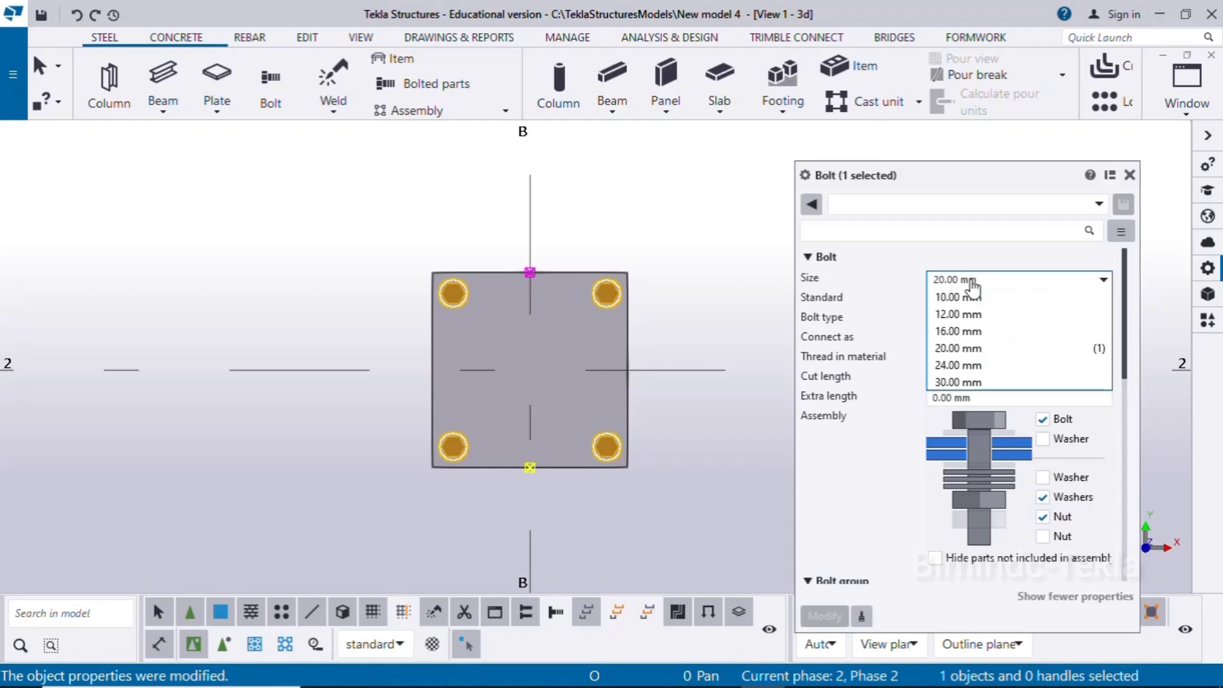
{"action": "left_click", "coordinate": [955, 365]}
{"action": "scroll", "coordinate": [924, 356], "scroll_direction": "down", "scroll_amount": 10}
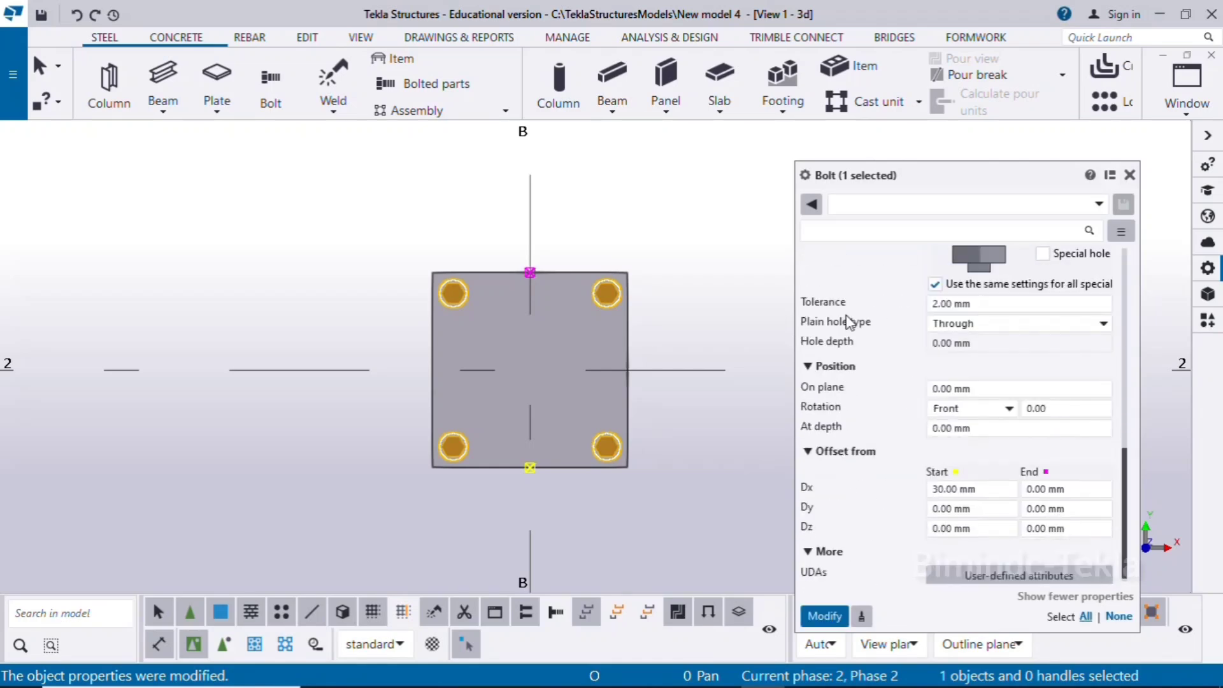
{"action": "left_click", "coordinate": [936, 304]}
{"action": "key", "text": "Delete"}
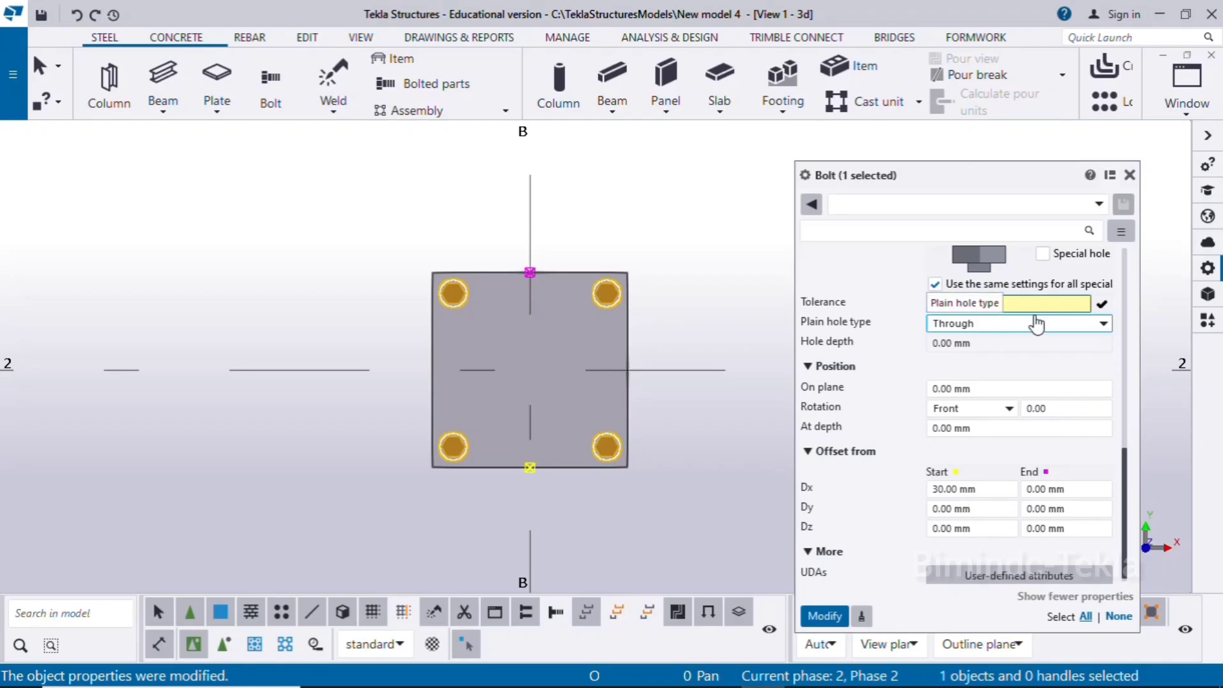
{"action": "type", "text": "3"}
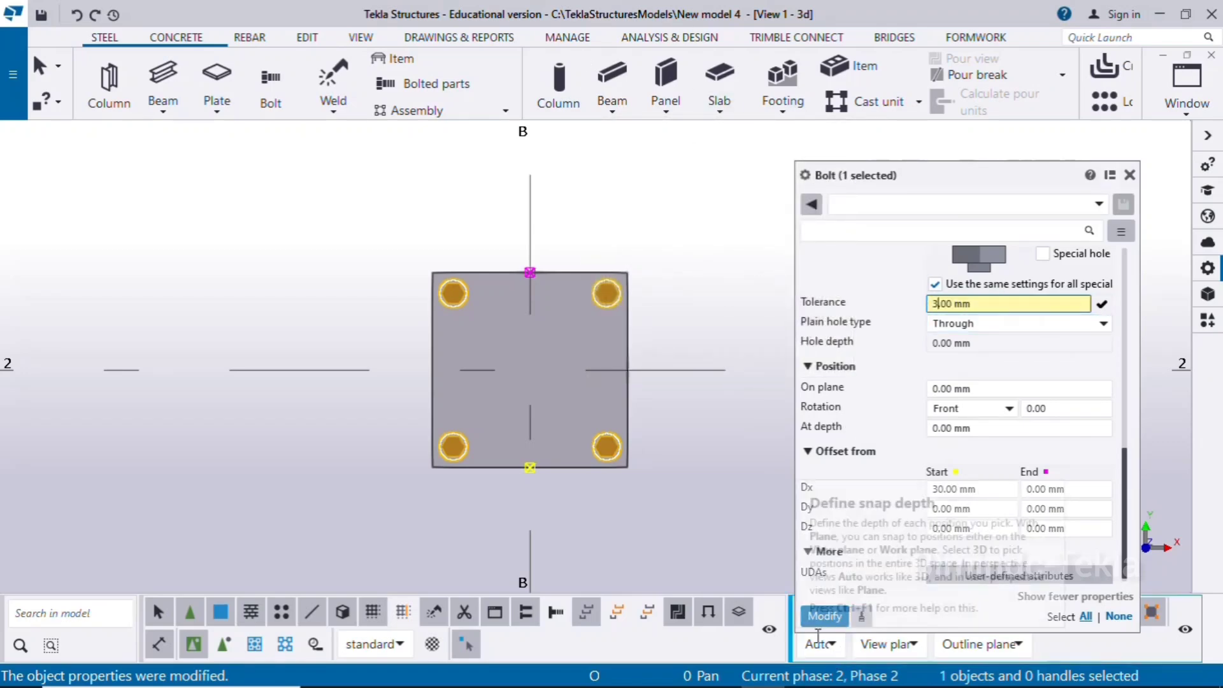
{"action": "left_click", "coordinate": [825, 616]}
Exclude the bolt, washers and nut from the bolt assembly, apply the change, redraw the view and close the properties
{"action": "scroll", "coordinate": [1016, 356], "scroll_direction": "up", "scroll_amount": 5}
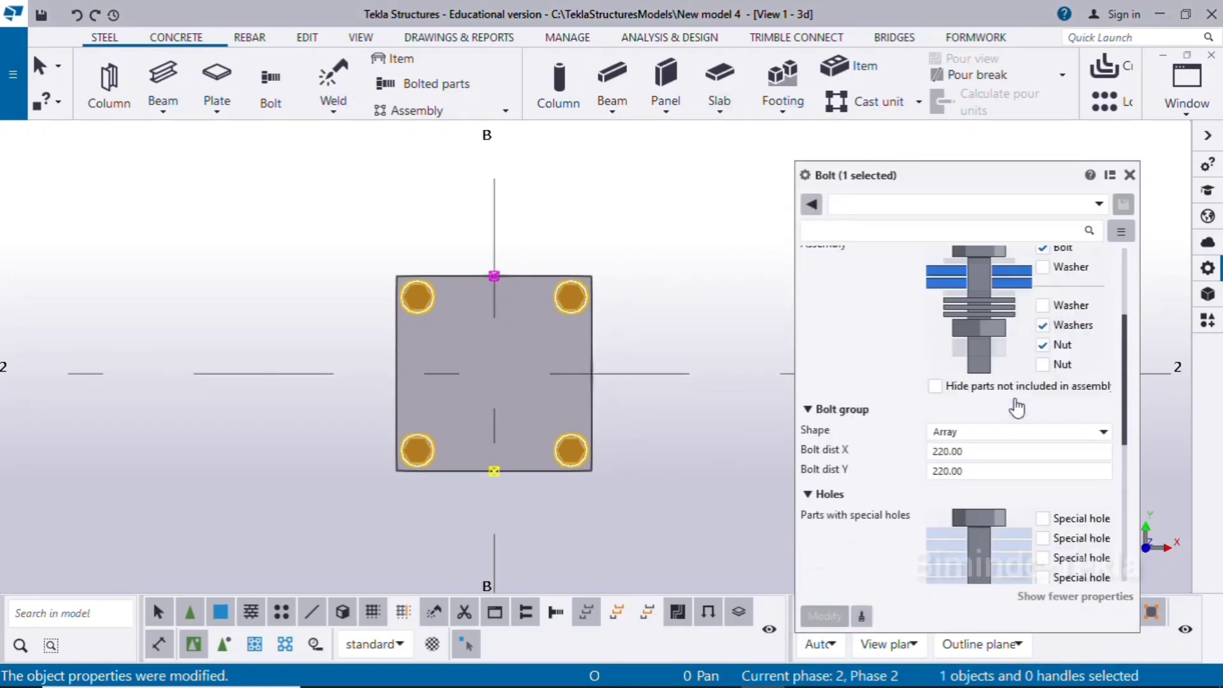
{"action": "left_click", "coordinate": [1043, 376]}
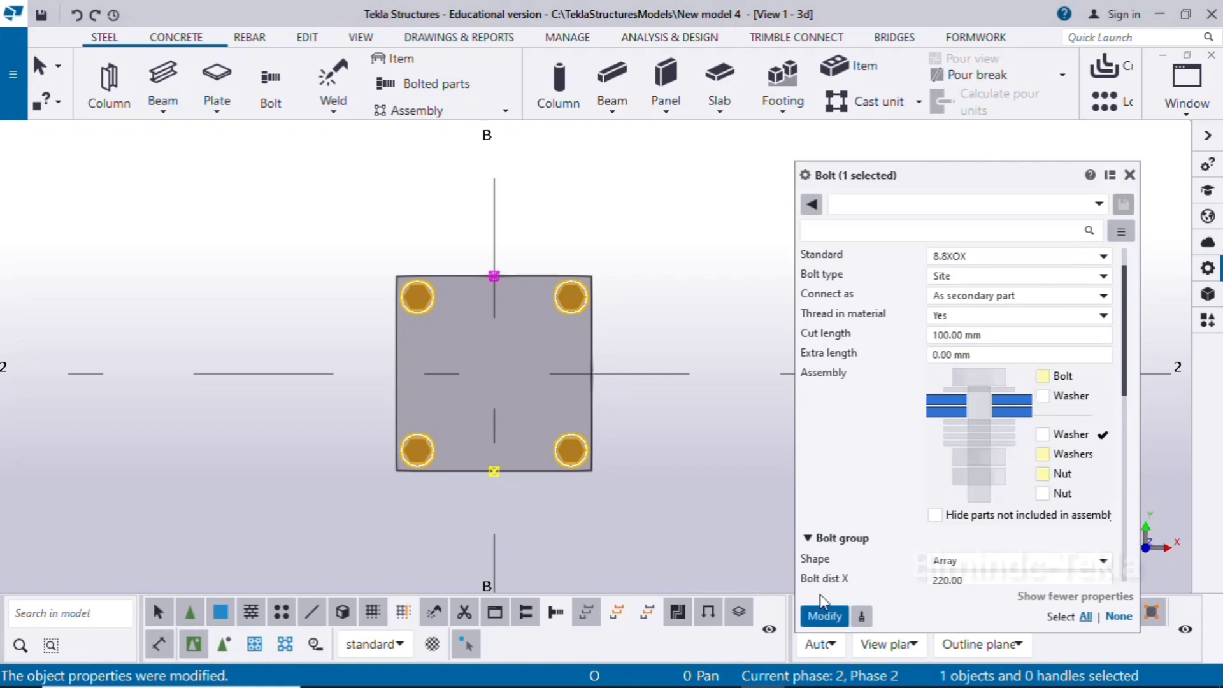
{"action": "left_click", "coordinate": [825, 617]}
{"action": "left_click", "coordinate": [644, 255]}
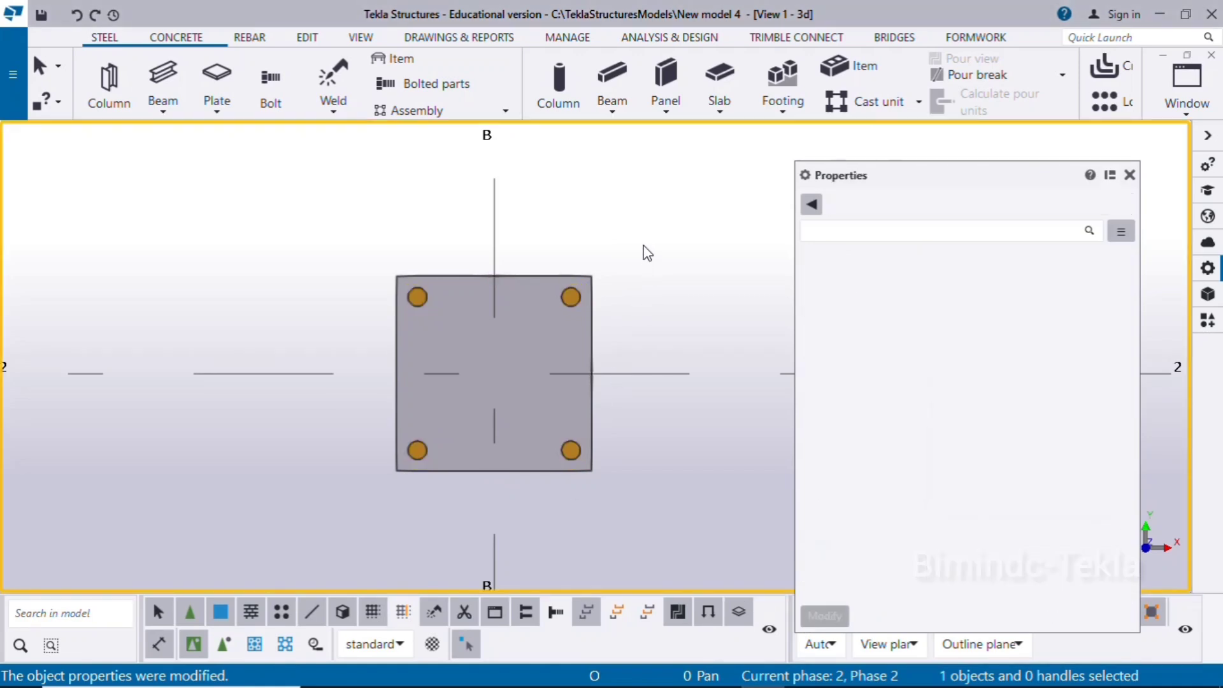
{"action": "right_click", "coordinate": [643, 248]}
{"action": "left_click", "coordinate": [695, 341]}
{"action": "left_click", "coordinate": [1129, 175]}
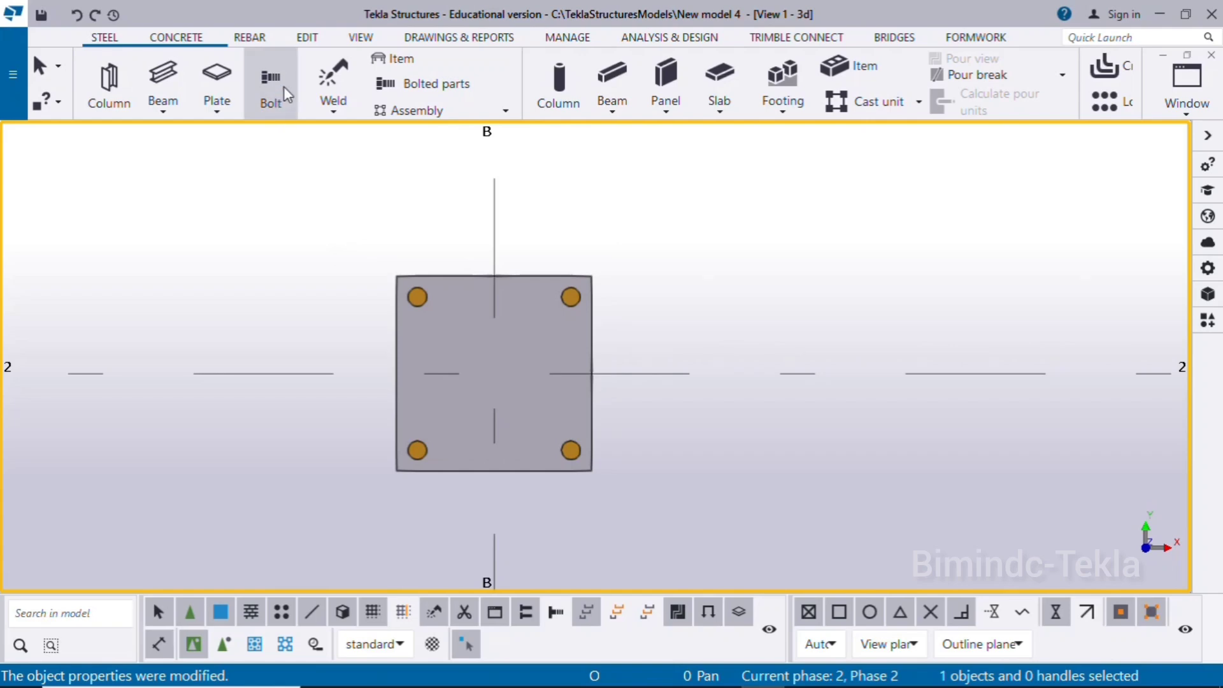
Measure the bolt spacing and edge distances of the bolt group relative to the base plate
{"action": "left_click", "coordinate": [307, 37]}
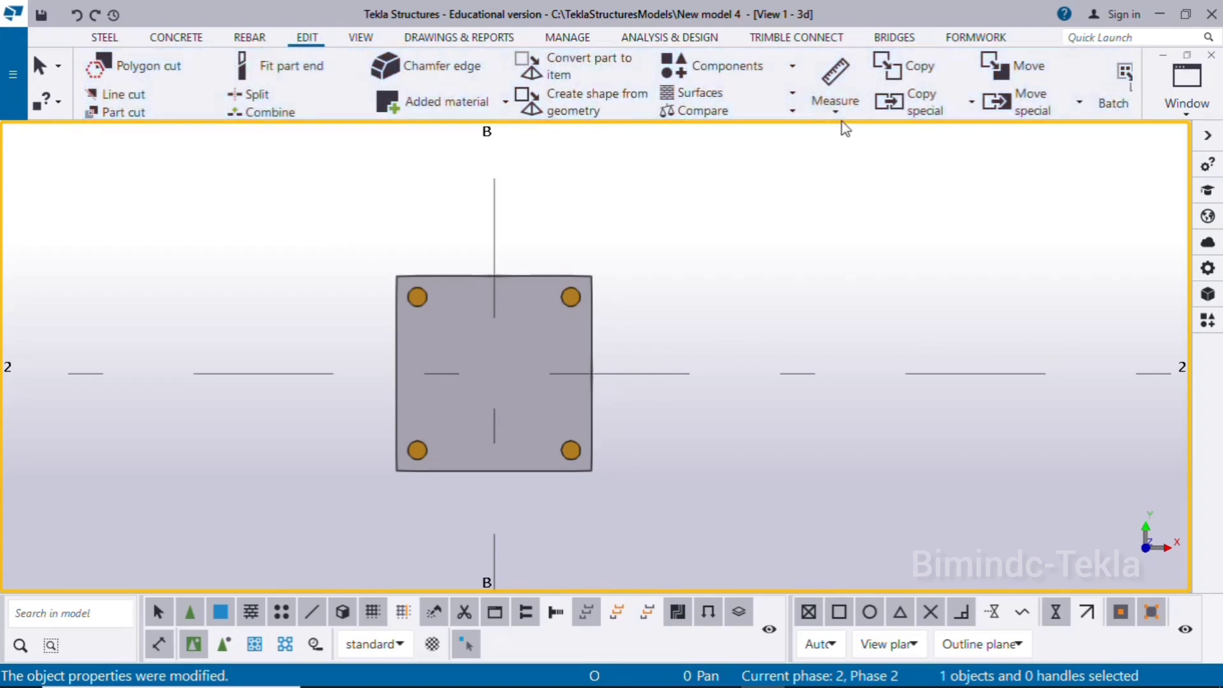
{"action": "left_click", "coordinate": [842, 115]}
{"action": "left_click", "coordinate": [850, 327]}
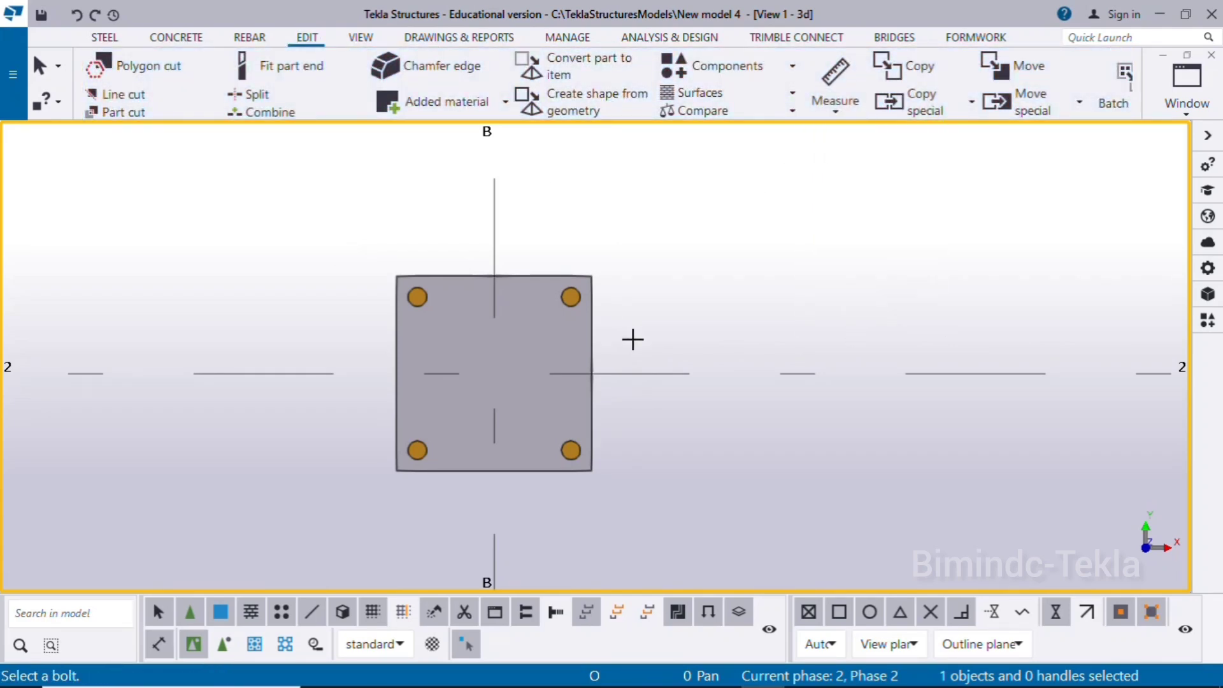
{"action": "scroll", "coordinate": [633, 339], "scroll_direction": "up", "scroll_amount": 2}
{"action": "left_click", "coordinate": [556, 295]}
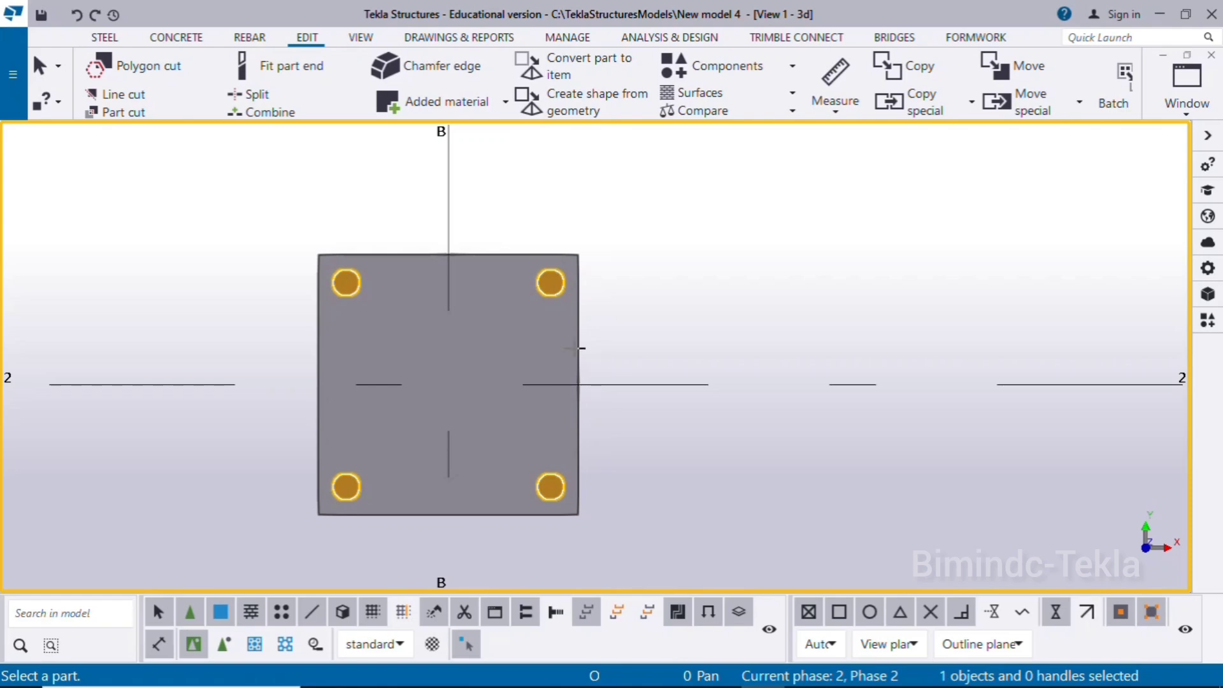
{"action": "left_click", "coordinate": [581, 358]}
{"action": "scroll", "coordinate": [636, 395], "scroll_direction": "down", "scroll_amount": 1}
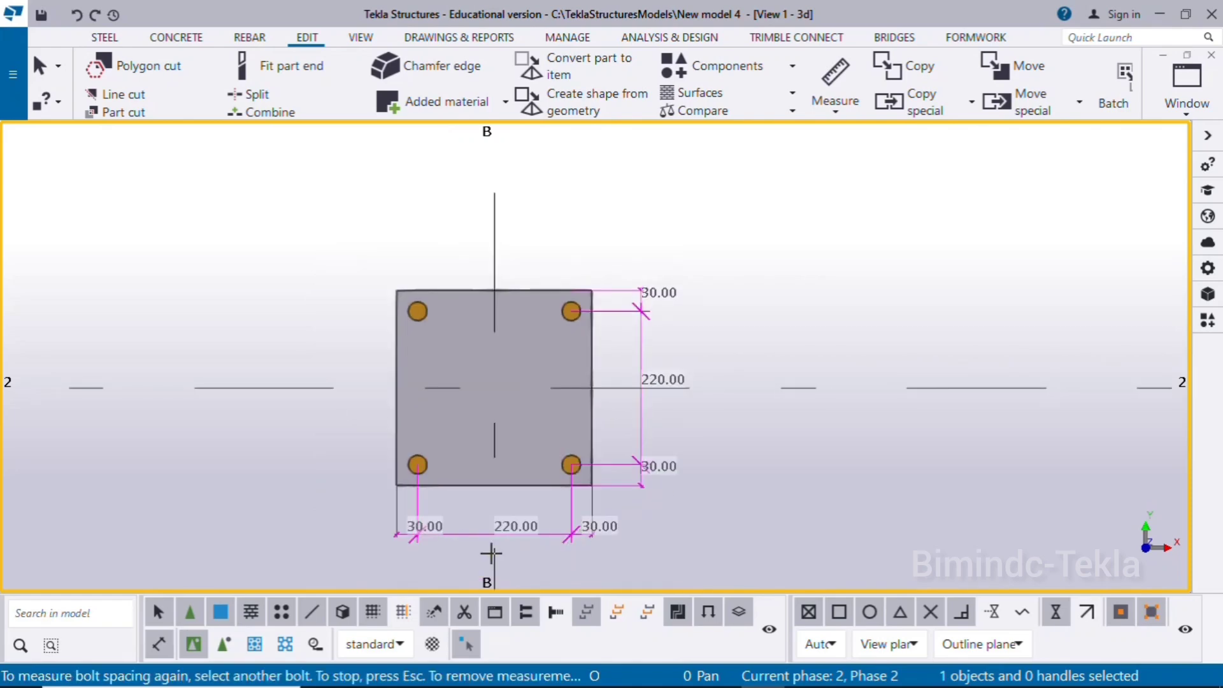
{"action": "middle_click_drag", "start_coordinate": [491, 553], "coordinate": [425, 537]}
{"action": "scroll", "coordinate": [663, 458], "scroll_direction": "up", "scroll_amount": 2}
End the measuring command and redraw the view to clear the temporary dimensions
{"action": "right_click", "coordinate": [683, 278]}
{"action": "left_click", "coordinate": [739, 287]}
{"action": "right_click", "coordinate": [757, 255]}
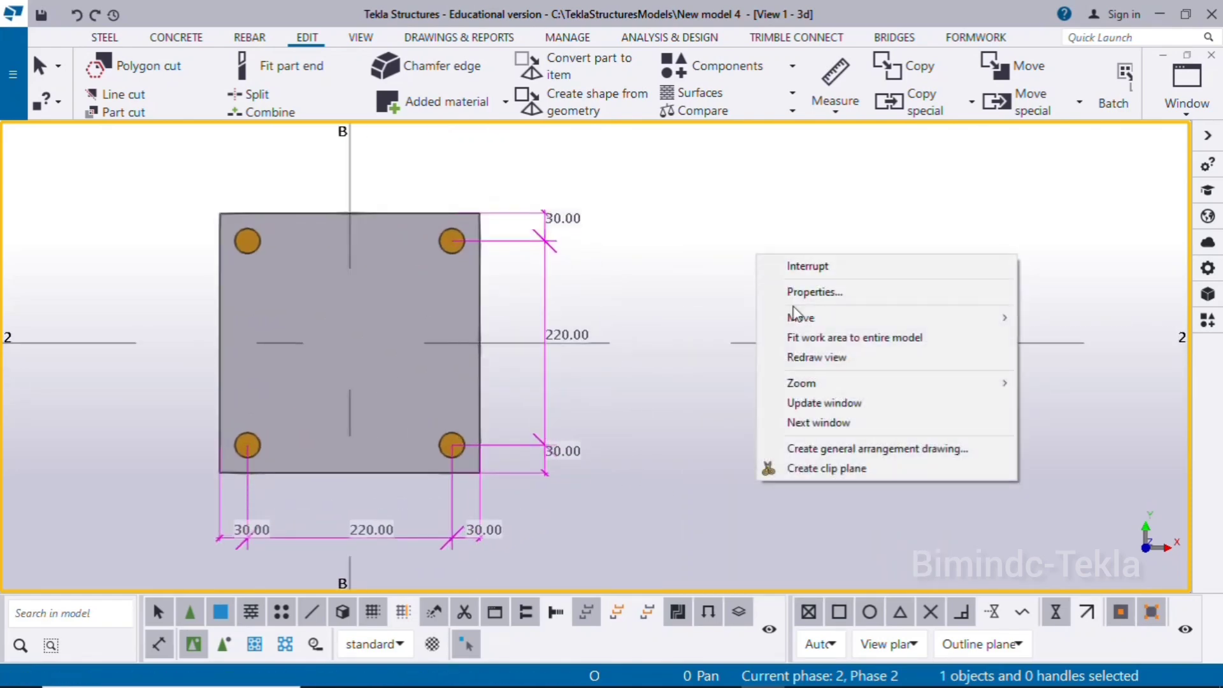
{"action": "left_click", "coordinate": [801, 356]}
{"action": "scroll", "coordinate": [801, 358], "scroll_direction": "down", "scroll_amount": 2}
{"action": "middle_click_drag", "start_coordinate": [748, 479], "coordinate": [779, 440]}
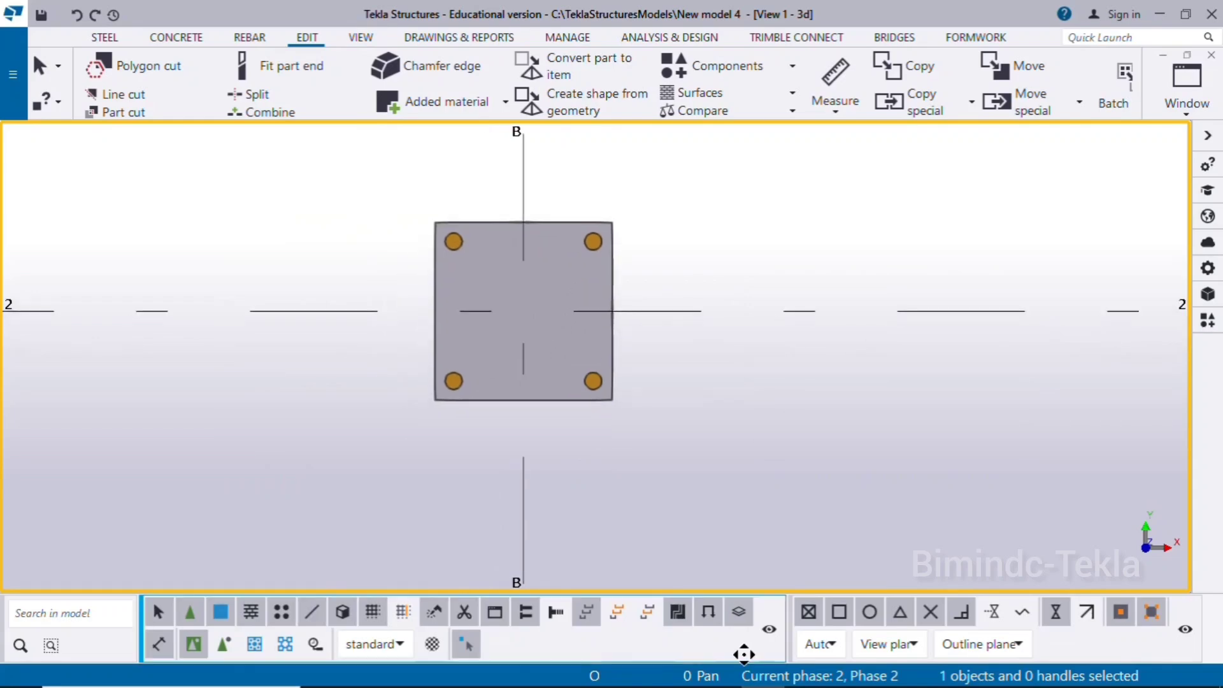
Switch to the Rope Pulley drawing image, examine the side plate's dimensions in the front and section views, and return to Tekla Structures
{"action": "left_click", "coordinate": [718, 671]}
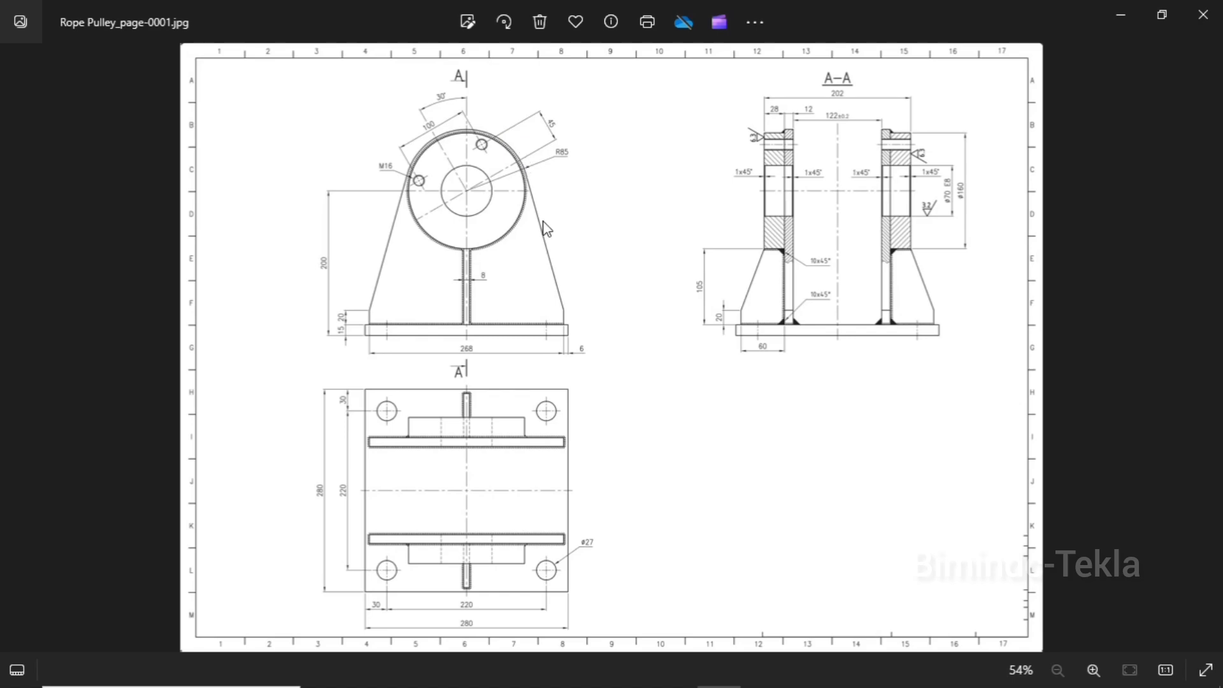
{"action": "scroll", "coordinate": [414, 249], "scroll_direction": "up", "scroll_amount": 2}
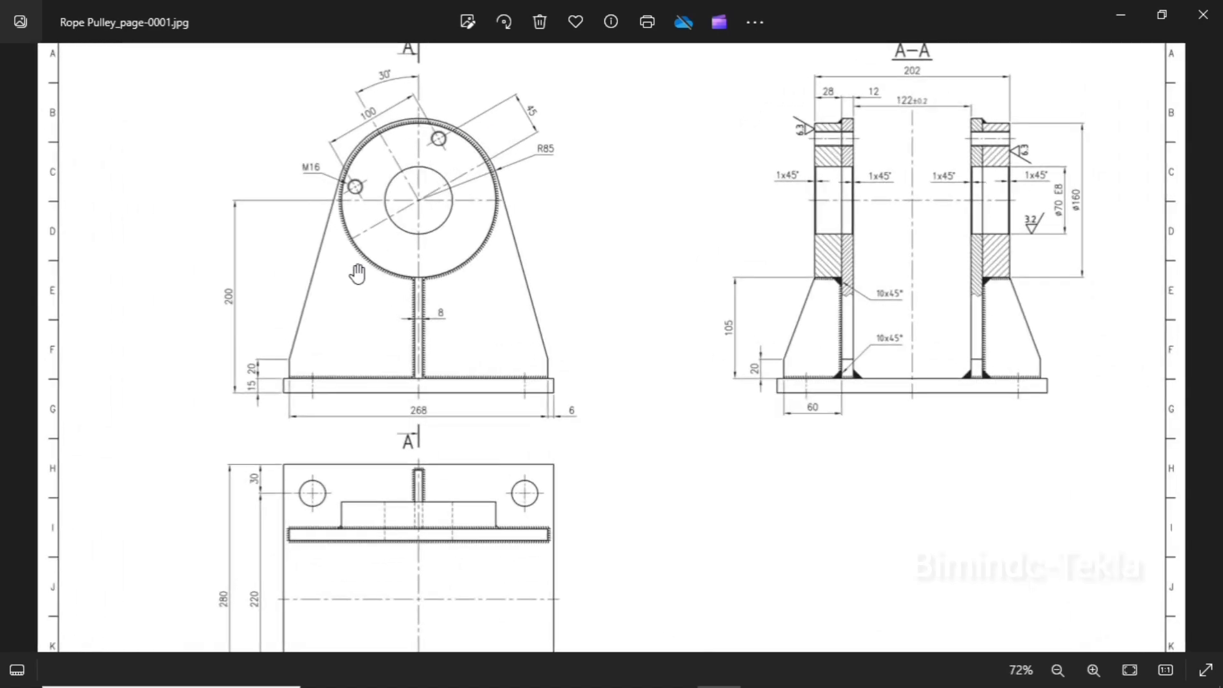
{"action": "scroll", "coordinate": [336, 290], "scroll_direction": "up", "scroll_amount": 3}
{"action": "scroll", "coordinate": [355, 401], "scroll_direction": "down", "scroll_amount": 2}
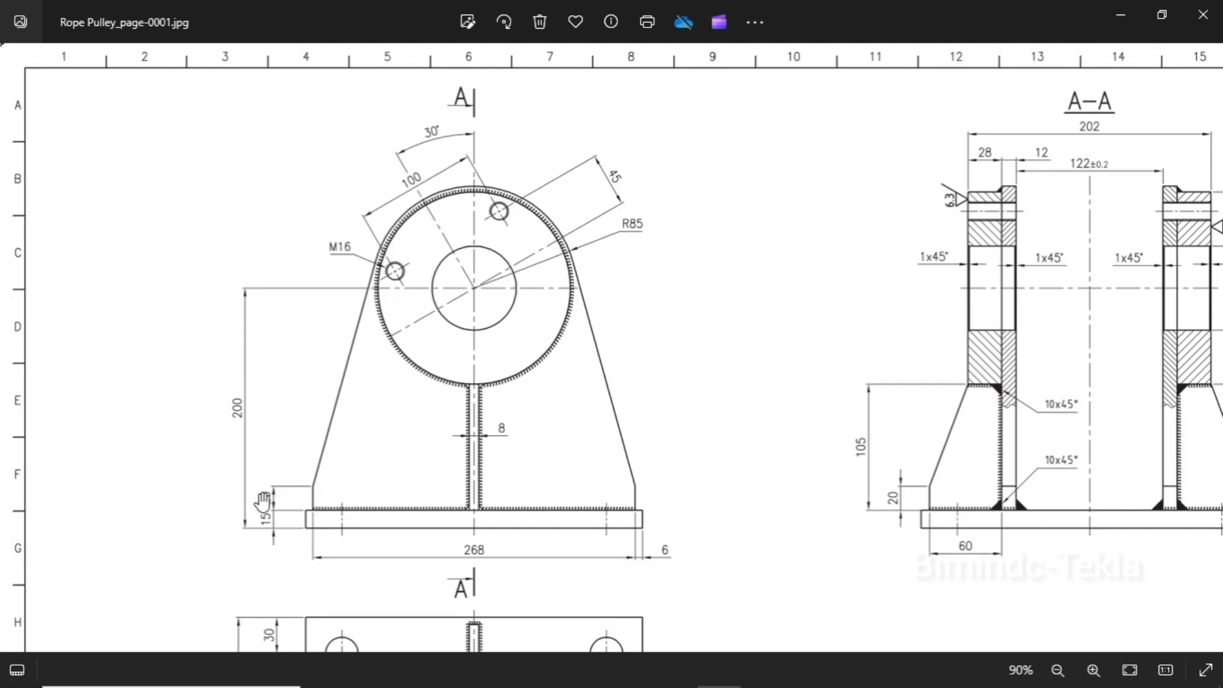
{"action": "scroll", "coordinate": [126, 338], "scroll_direction": "down", "scroll_amount": 3}
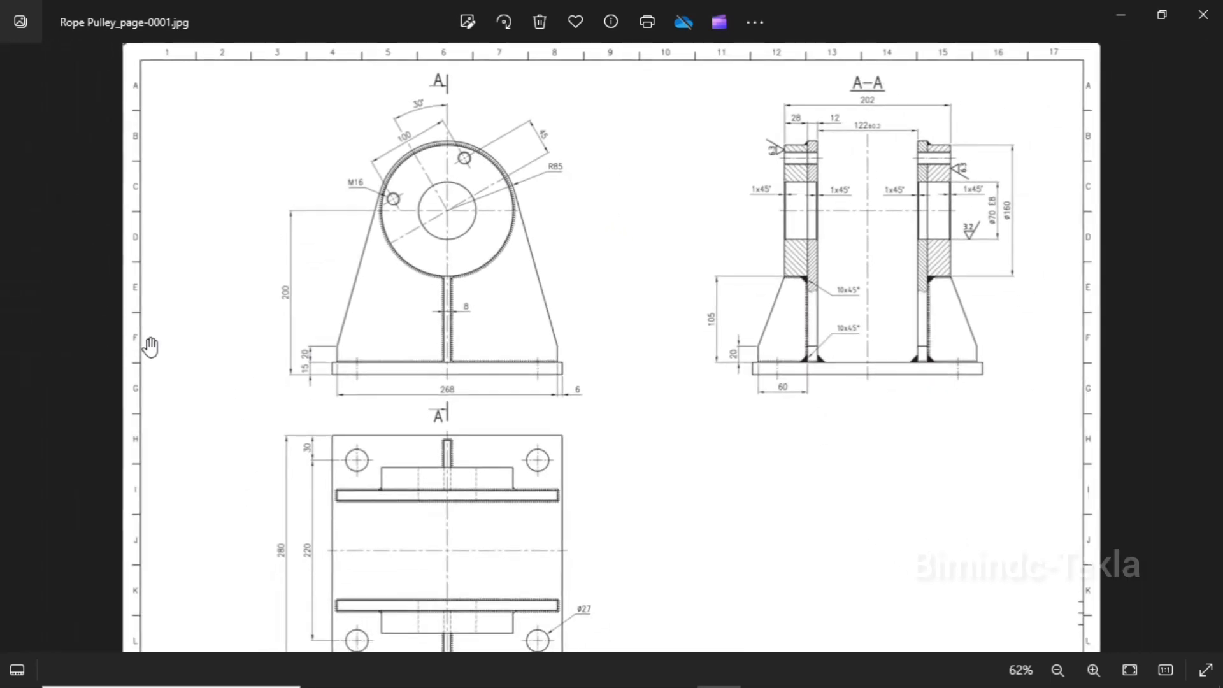
{"action": "scroll", "coordinate": [576, 388], "scroll_direction": "down", "scroll_amount": 1}
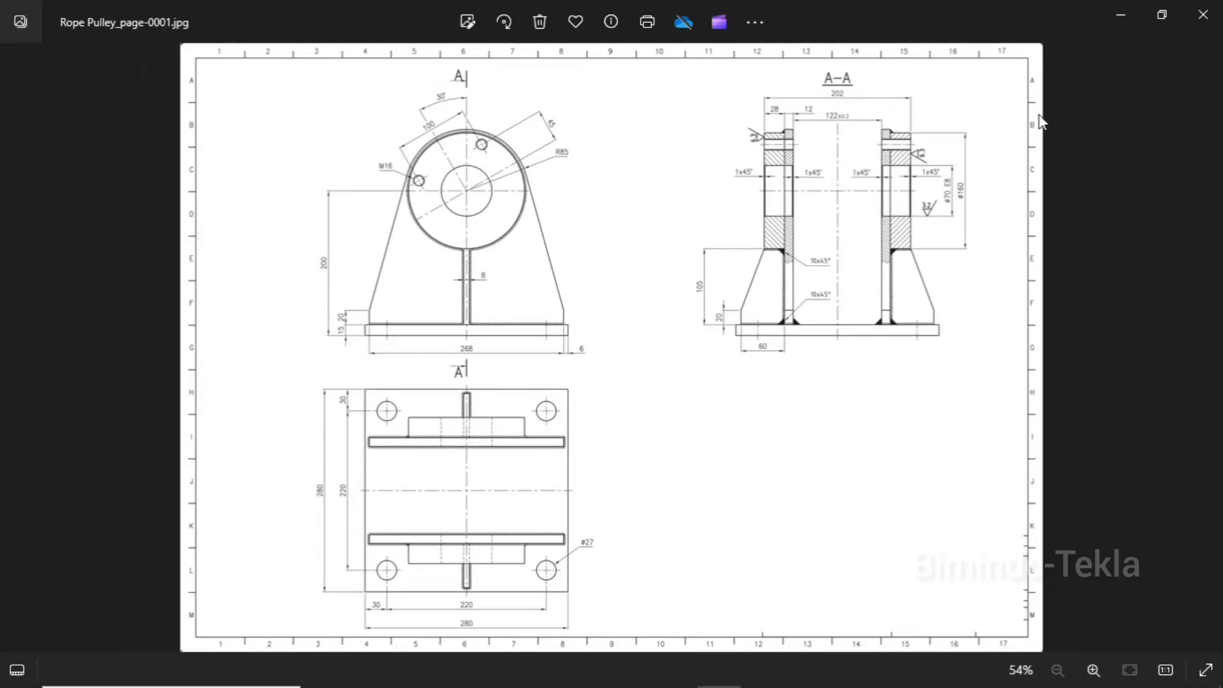
{"action": "left_click", "coordinate": [1114, 10]}
Open the named view GRID @2 from the list of views
{"action": "scroll", "coordinate": [437, 386], "scroll_direction": "down", "scroll_amount": 10}
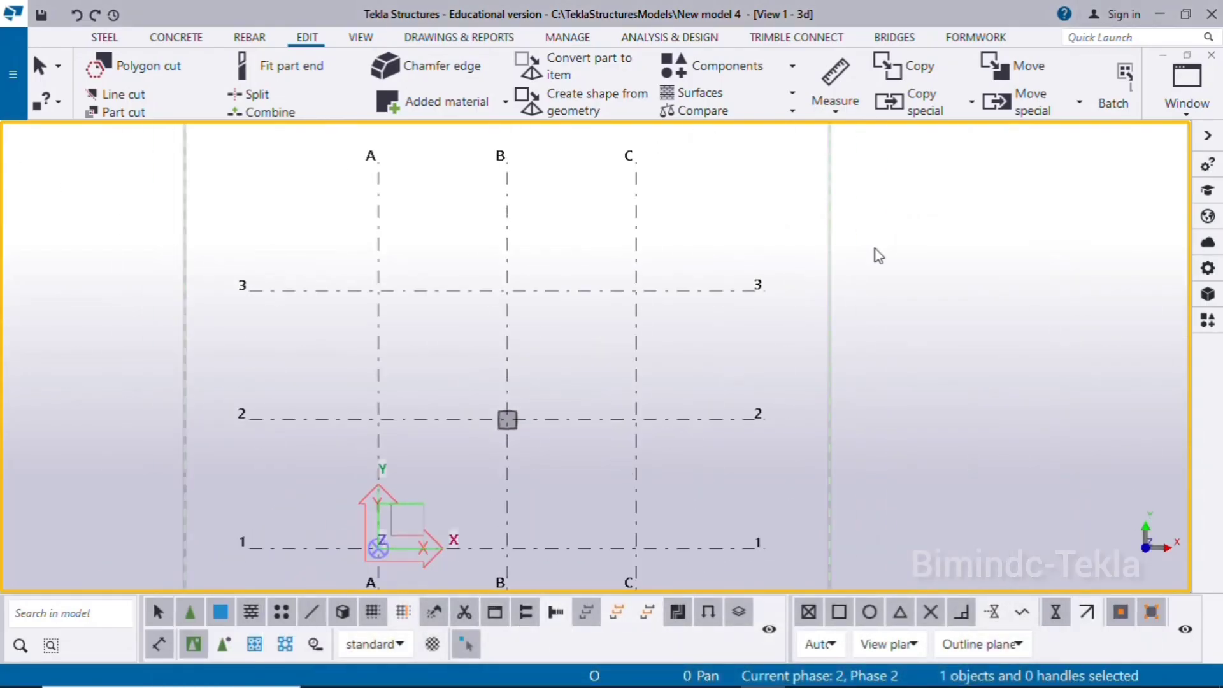
{"action": "key", "text": "ctrl+i"}
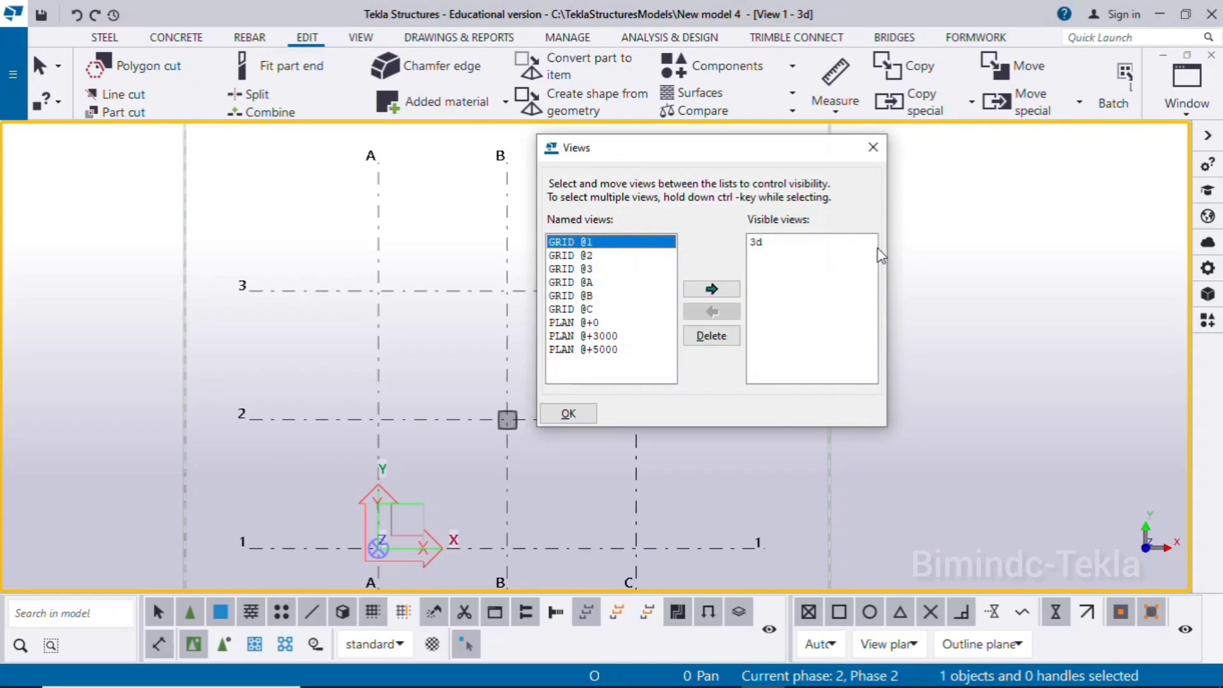
{"action": "left_click_drag", "start_coordinate": [728, 158], "coordinate": [954, 158]}
{"action": "scroll", "coordinate": [399, 423], "scroll_direction": "up", "scroll_amount": 2}
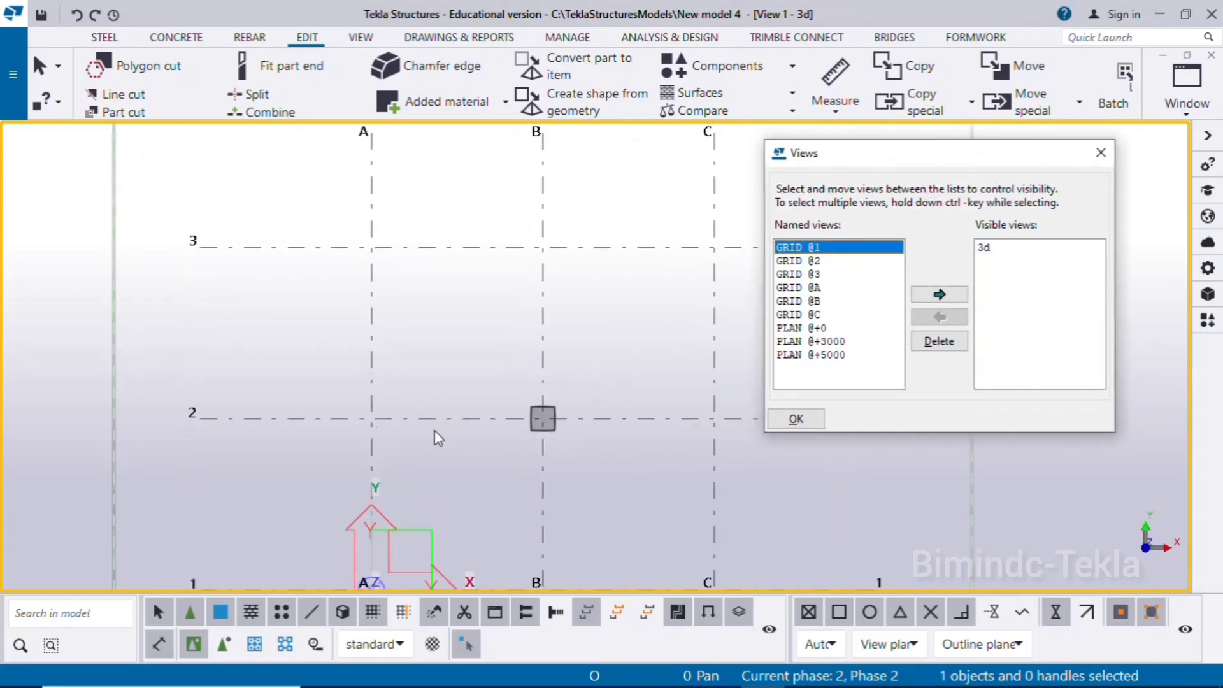
{"action": "middle_click_drag", "start_coordinate": [632, 414], "coordinate": [594, 405]}
{"action": "left_click", "coordinate": [812, 261]}
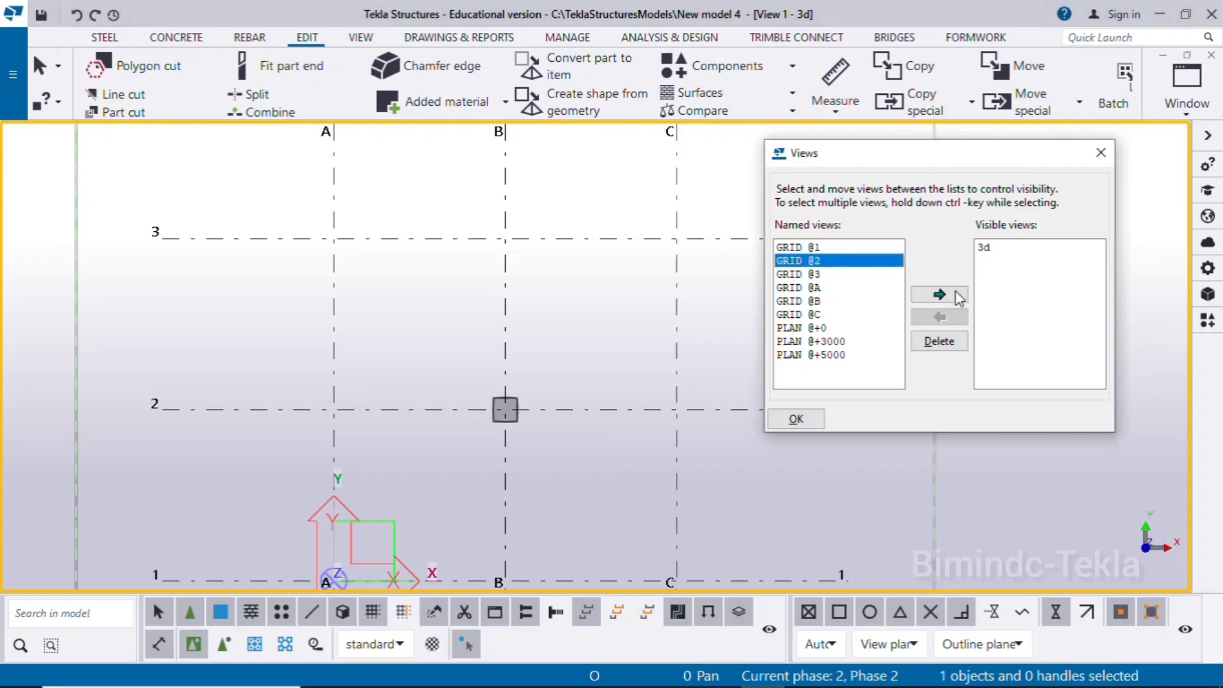
{"action": "left_click", "coordinate": [940, 293]}
{"action": "left_click", "coordinate": [796, 419]}
Set the base plate's depth position to Front, apply the change and close its properties
{"action": "scroll", "coordinate": [591, 505], "scroll_direction": "up", "scroll_amount": 10}
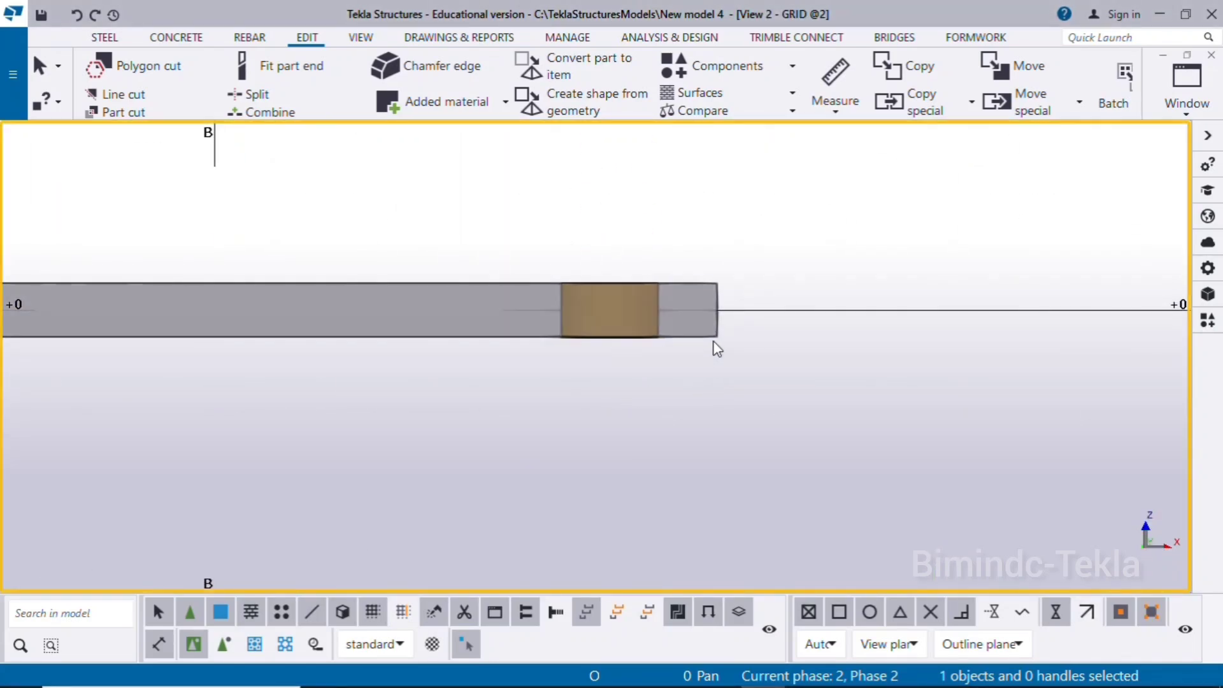
{"action": "double_click", "coordinate": [713, 338]}
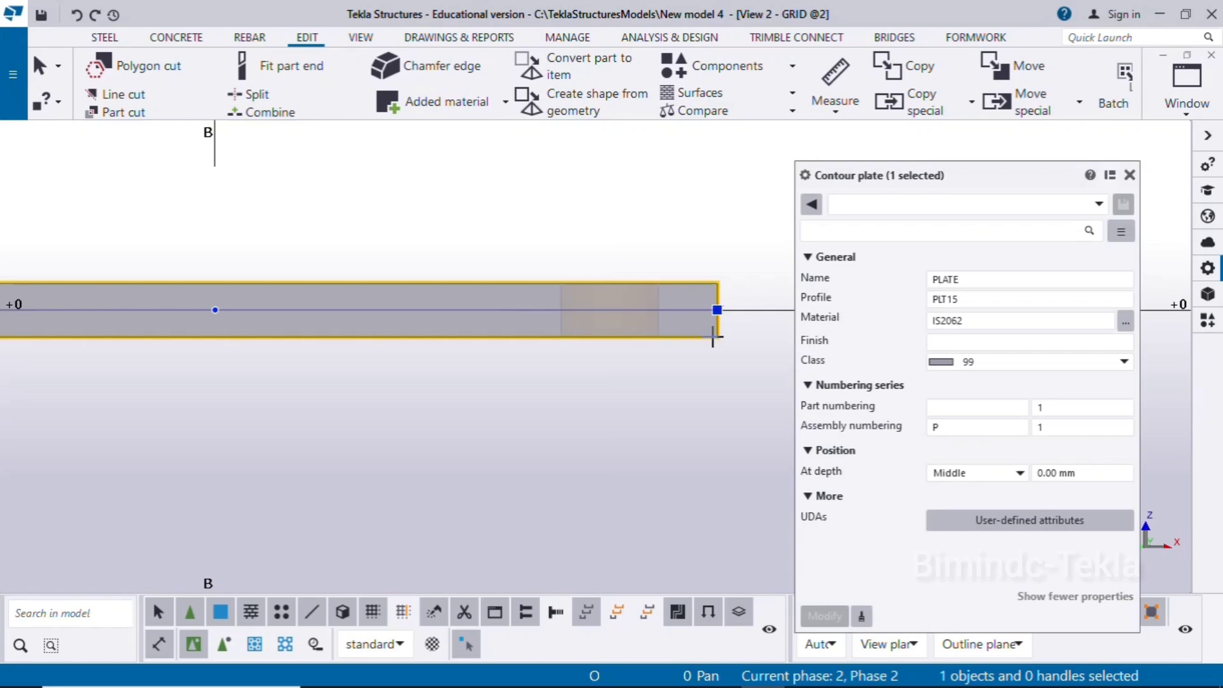
{"action": "left_click", "coordinate": [950, 475]}
{"action": "left_click", "coordinate": [959, 507]}
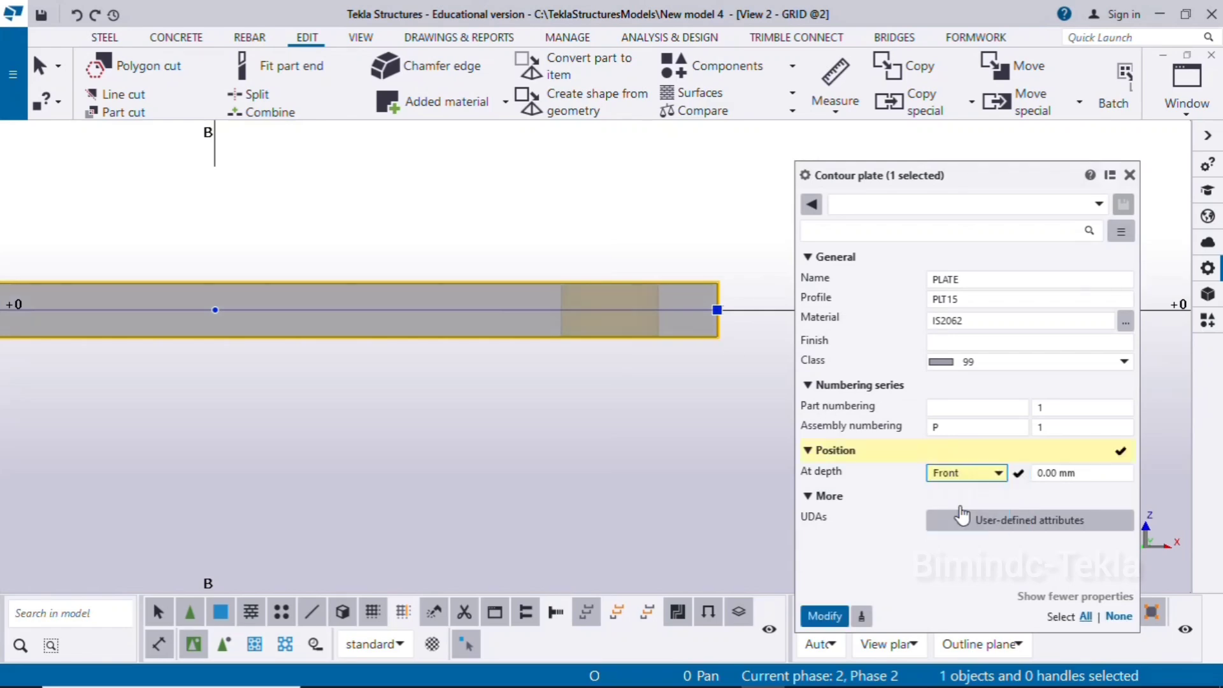
{"action": "left_click", "coordinate": [804, 608]}
{"action": "left_click", "coordinate": [678, 439]}
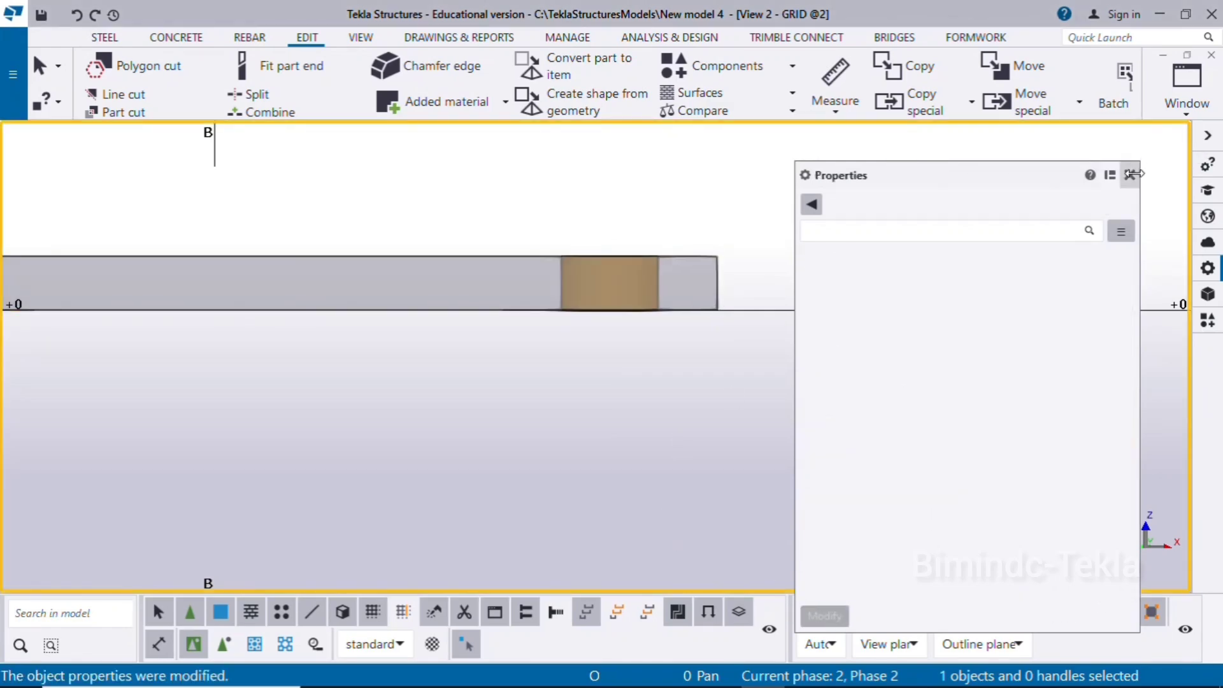
{"action": "left_click", "coordinate": [1131, 174]}
{"action": "scroll", "coordinate": [743, 444], "scroll_direction": "down", "scroll_amount": 5}
{"action": "middle_click_drag", "start_coordinate": [728, 454], "coordinate": [728, 540]}
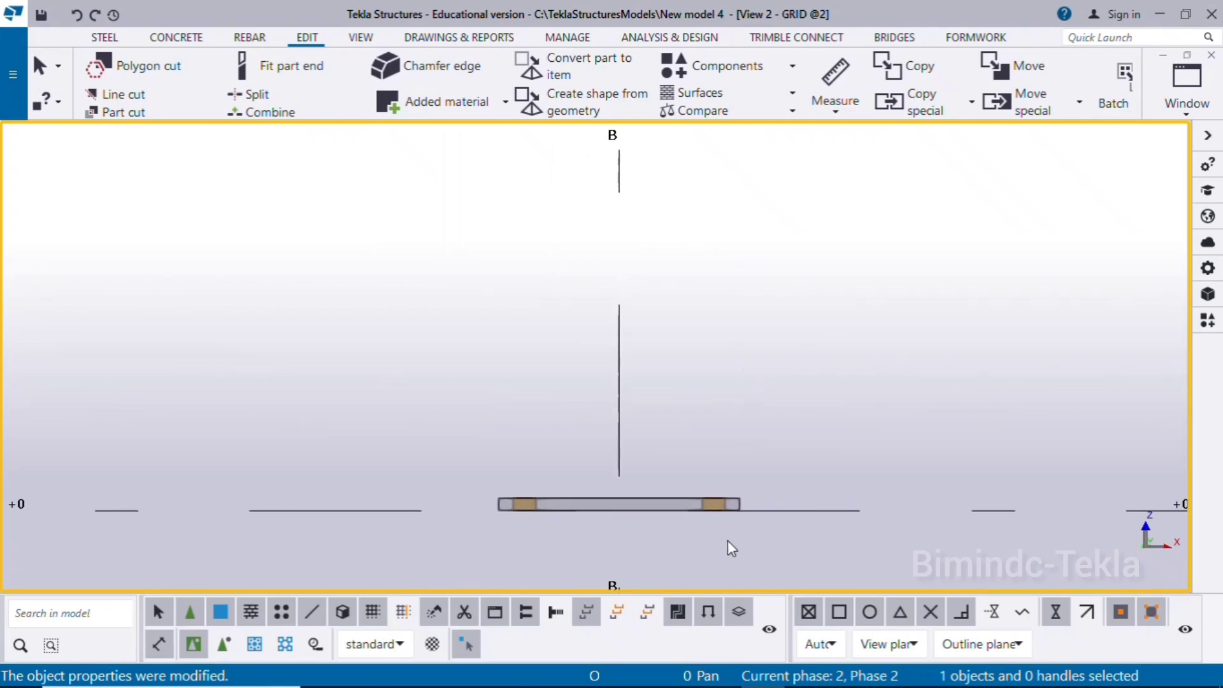
{"action": "scroll", "coordinate": [680, 474], "scroll_direction": "down", "scroll_amount": 1}
{"action": "middle_click_drag", "start_coordinate": [679, 475], "coordinate": [609, 369]}
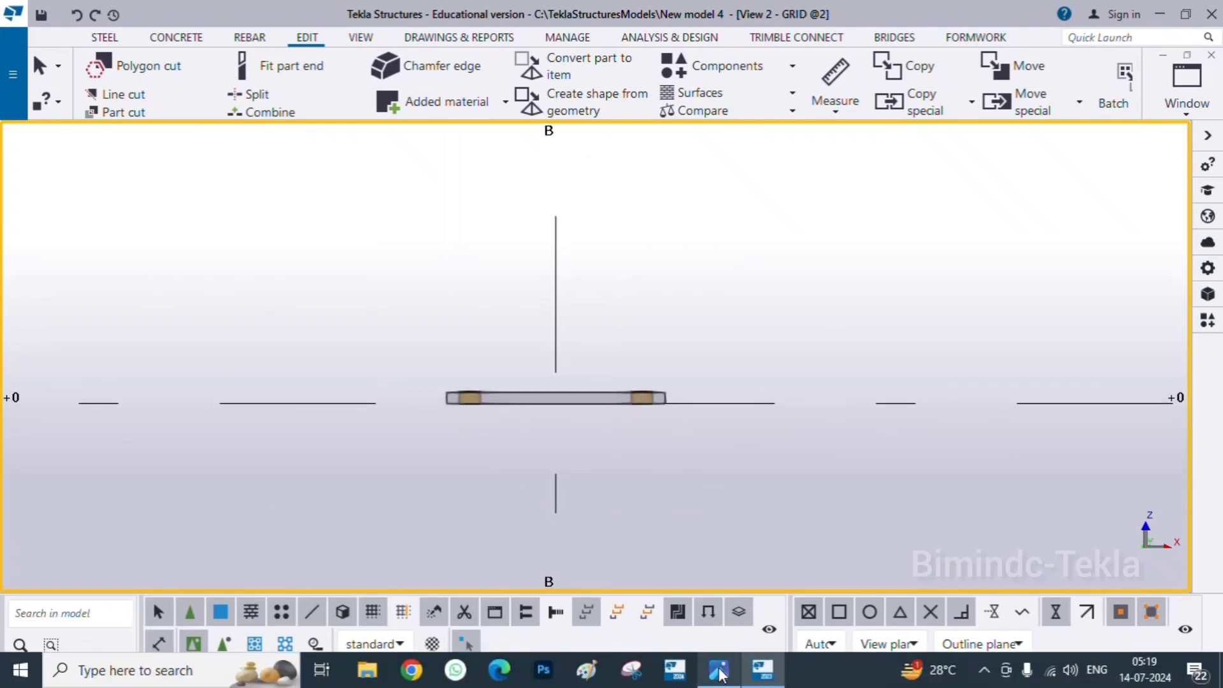
Switch to the Rope Pulley drawing image, examine the side plate's base width and edge offset in the front view, and return to Tekla Structures
{"action": "left_click", "coordinate": [720, 675]}
{"action": "scroll", "coordinate": [561, 341], "scroll_direction": "up", "scroll_amount": 5}
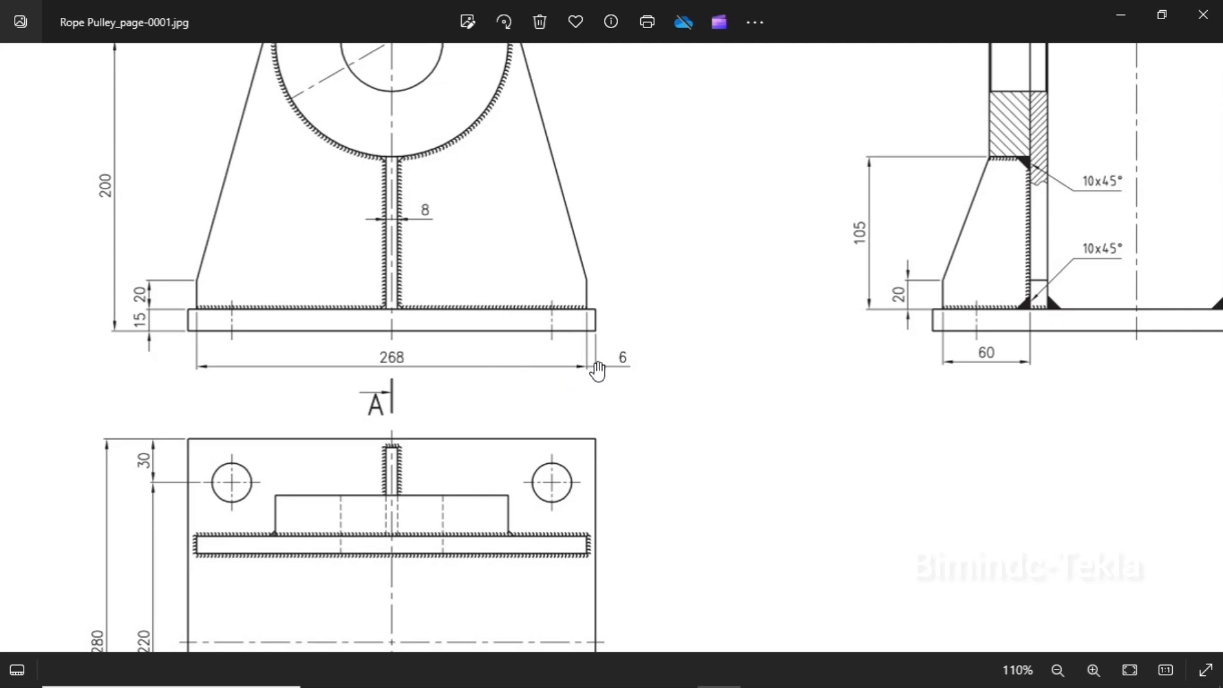
{"action": "scroll", "coordinate": [676, 333], "scroll_direction": "up", "scroll_amount": 3}
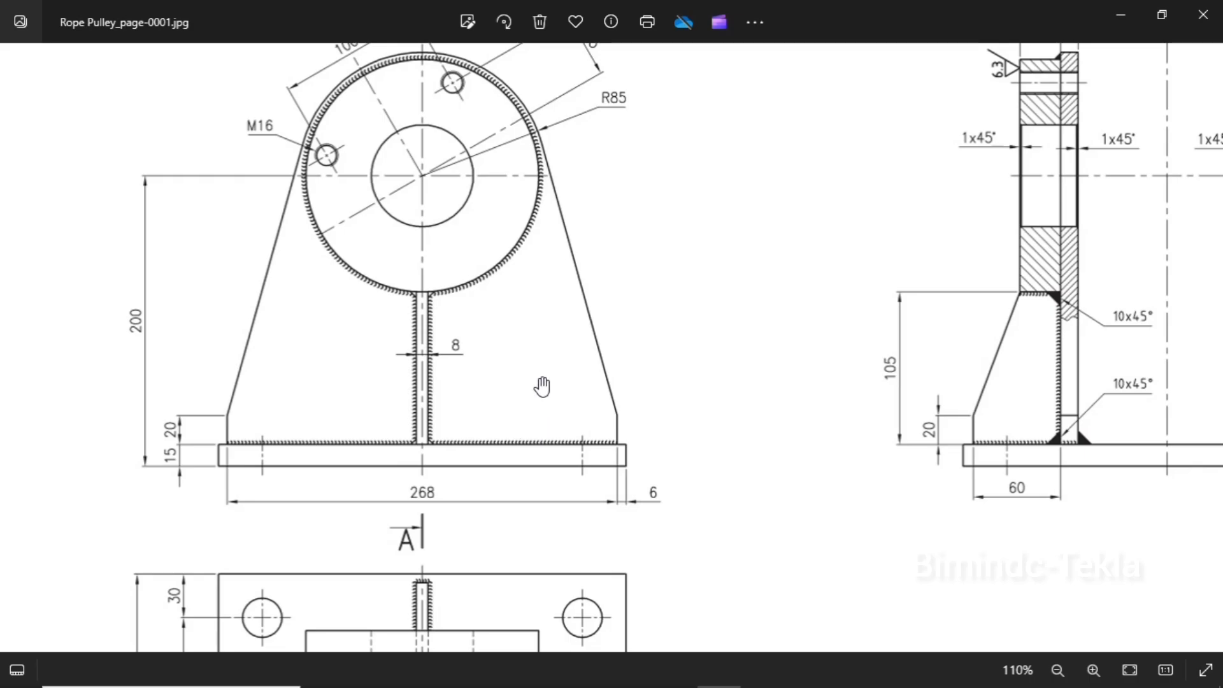
{"action": "left_click", "coordinate": [1122, 14]}
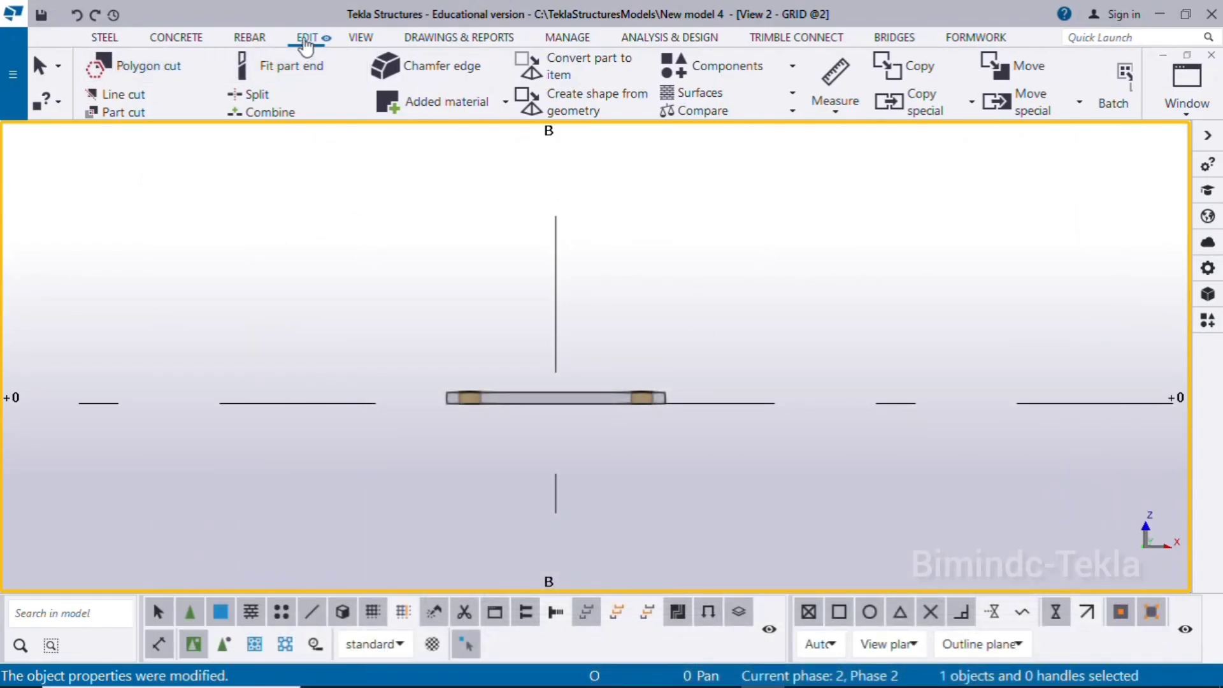
Create a point at any position on the base plate's top edge, 6 mm inward from its right end
{"action": "left_click", "coordinate": [361, 37]}
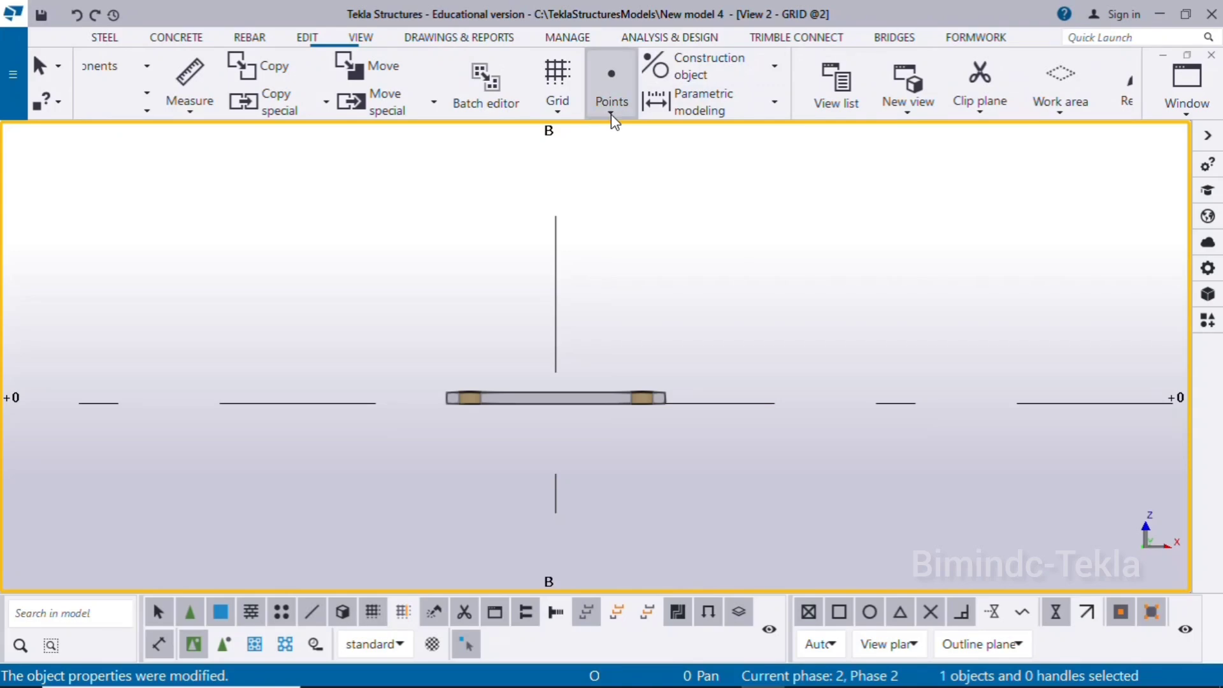
{"action": "left_click", "coordinate": [611, 113]}
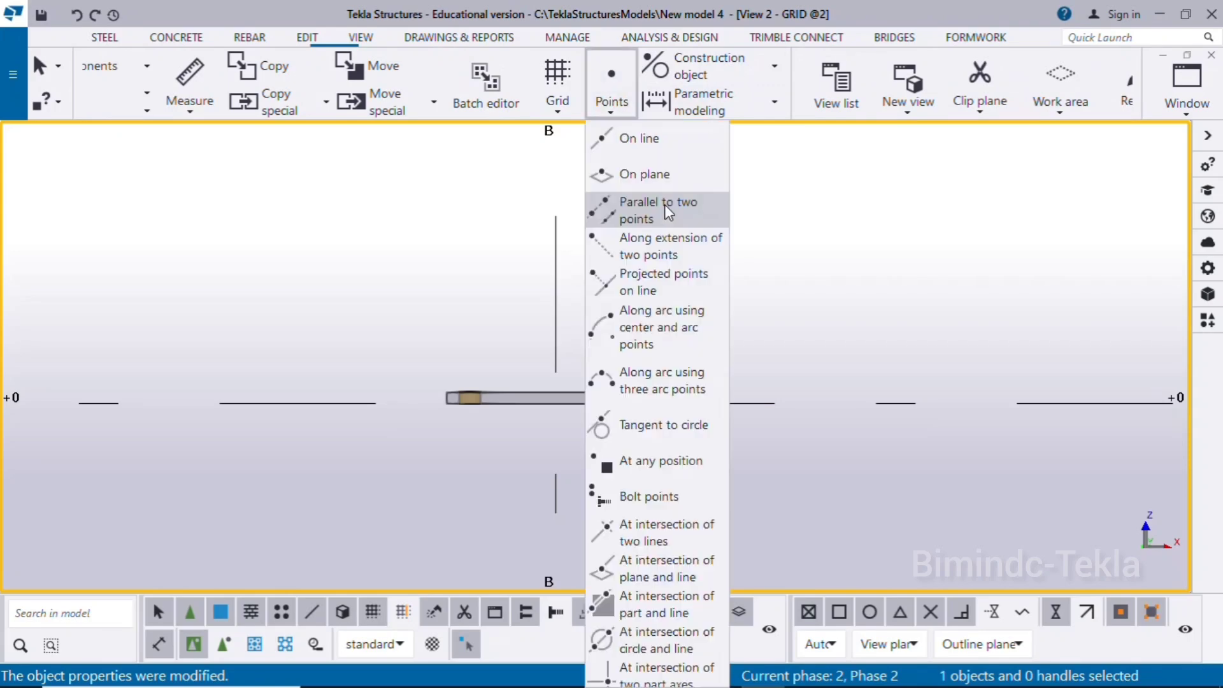
{"action": "left_click", "coordinate": [682, 467]}
{"action": "scroll", "coordinate": [681, 418], "scroll_direction": "up", "scroll_amount": 5}
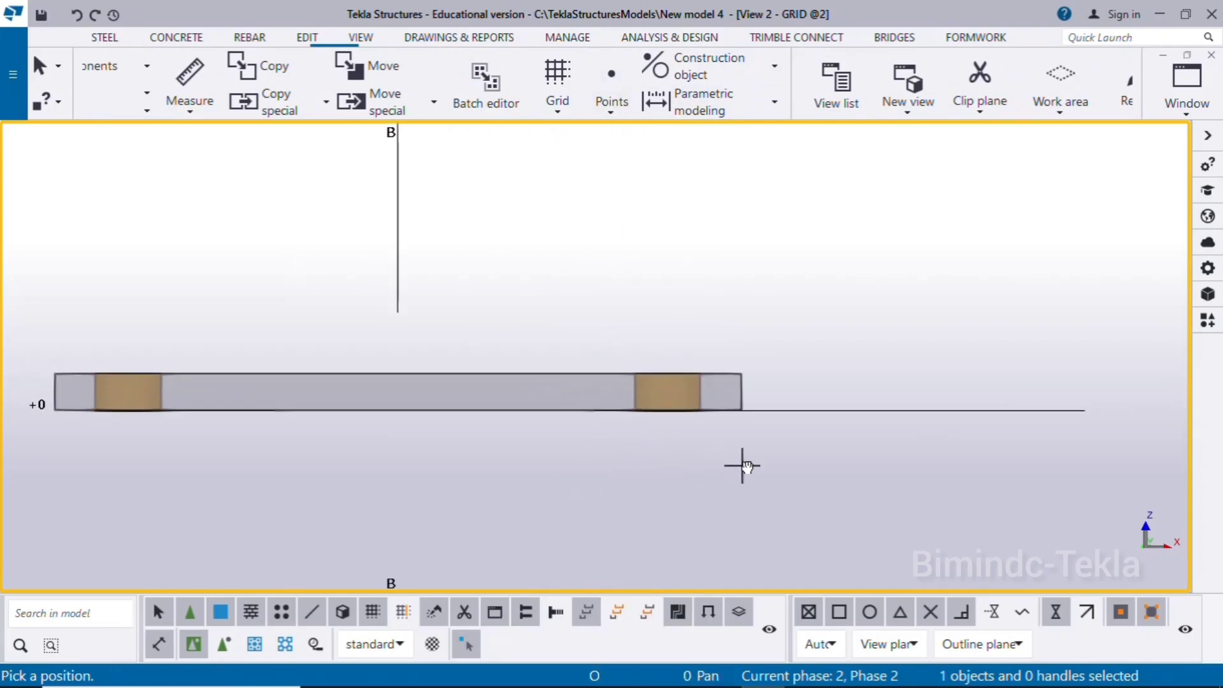
{"action": "scroll", "coordinate": [743, 465], "scroll_direction": "up", "scroll_amount": 3}
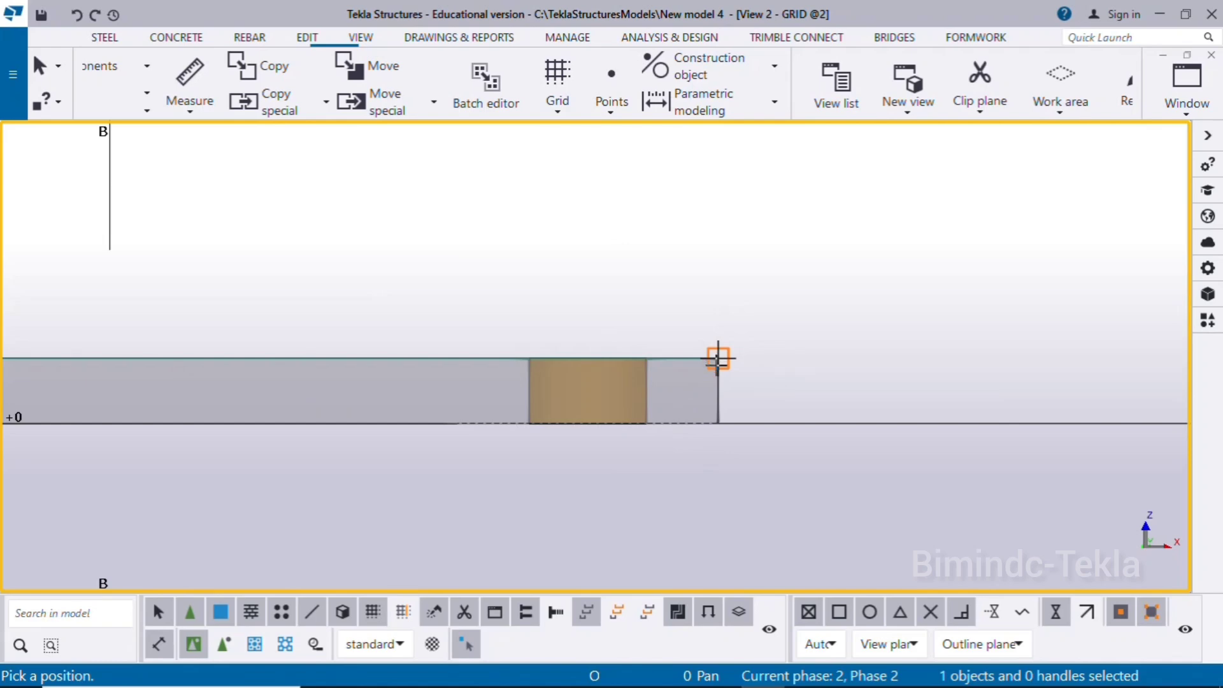
{"action": "left_click", "coordinate": [719, 358]}
{"action": "scroll", "coordinate": [719, 360], "scroll_direction": "up", "scroll_amount": 3}
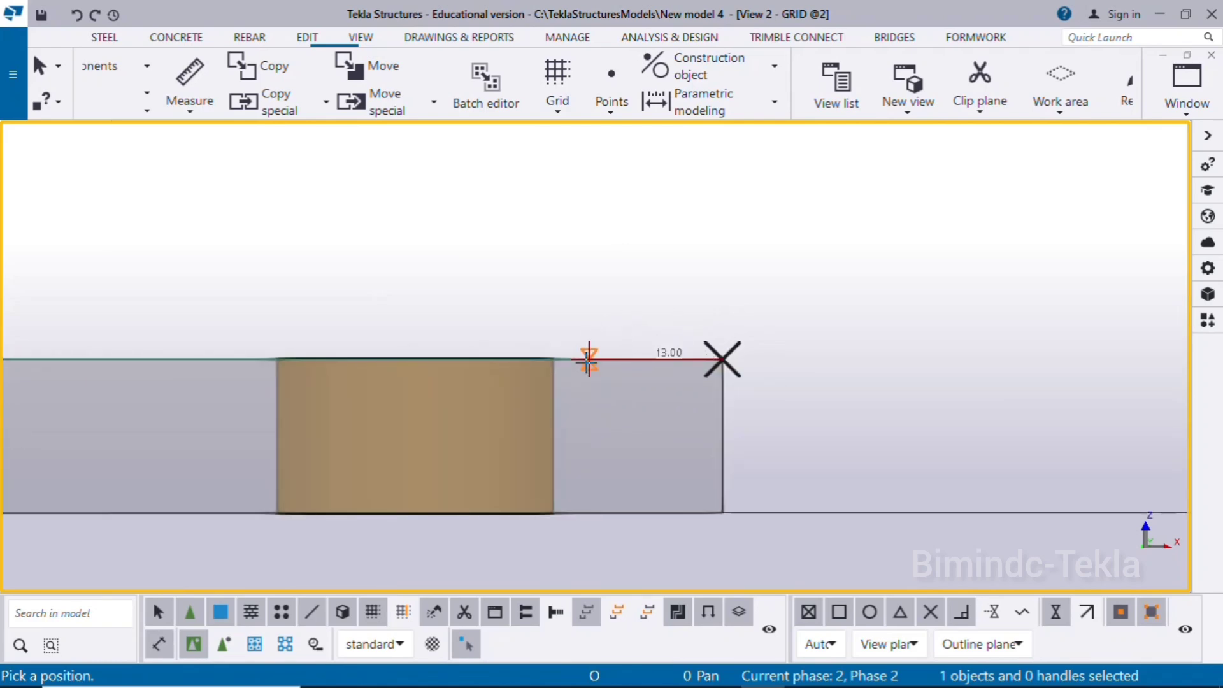
{"action": "type", "text": "6"}
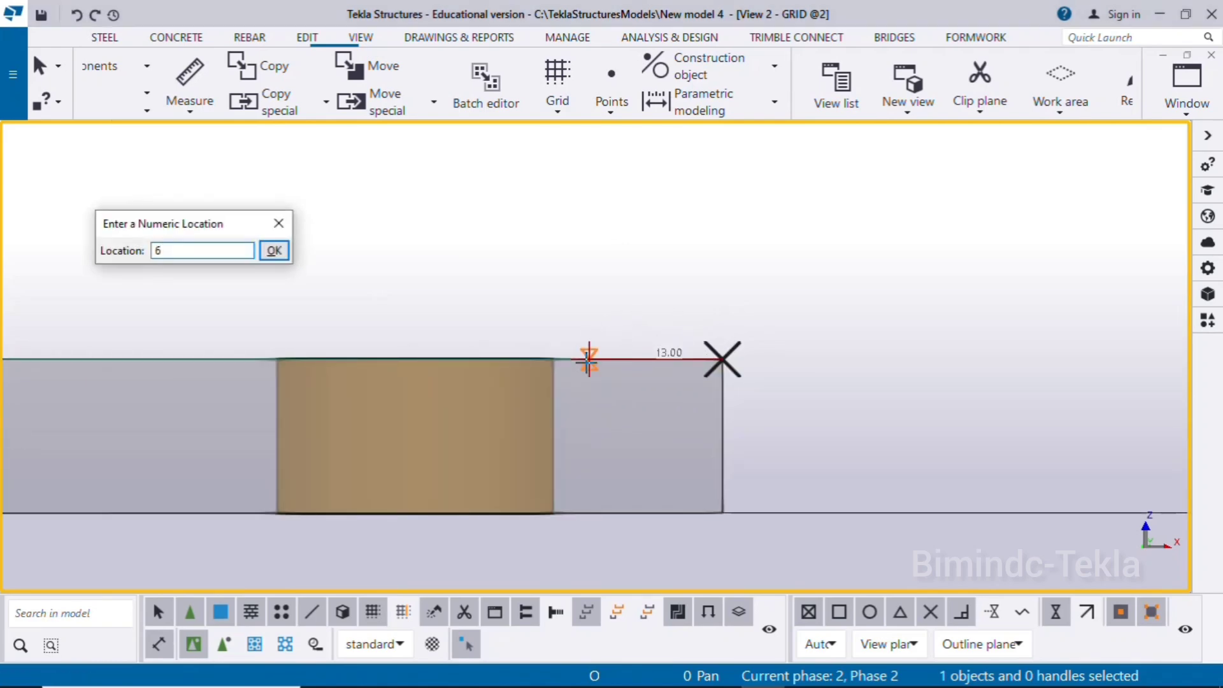
{"action": "key", "text": "Return"}
Create a matching point on the base plate's top edge, 6 mm inward from its left end, and end the command
{"action": "scroll", "coordinate": [731, 336], "scroll_direction": "down", "scroll_amount": 6}
{"action": "middle_click_drag", "start_coordinate": [469, 497], "coordinate": [538, 487]}
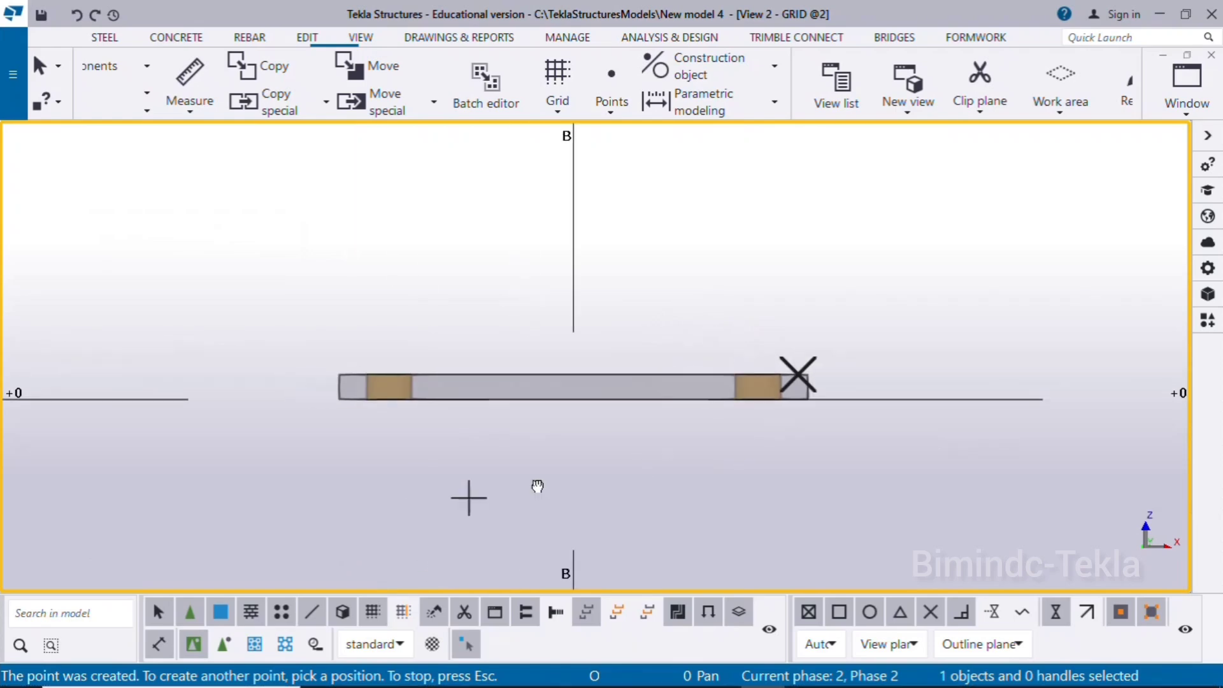
{"action": "scroll", "coordinate": [573, 349], "scroll_direction": "up", "scroll_amount": 10}
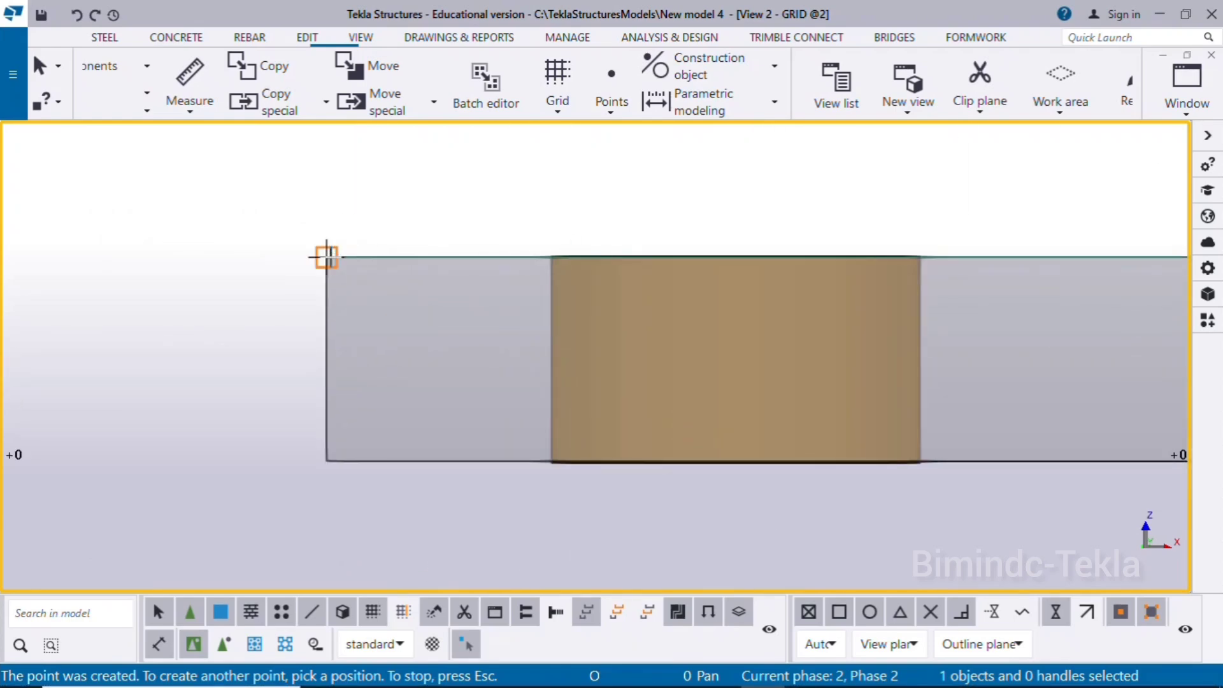
{"action": "left_click", "coordinate": [327, 257]}
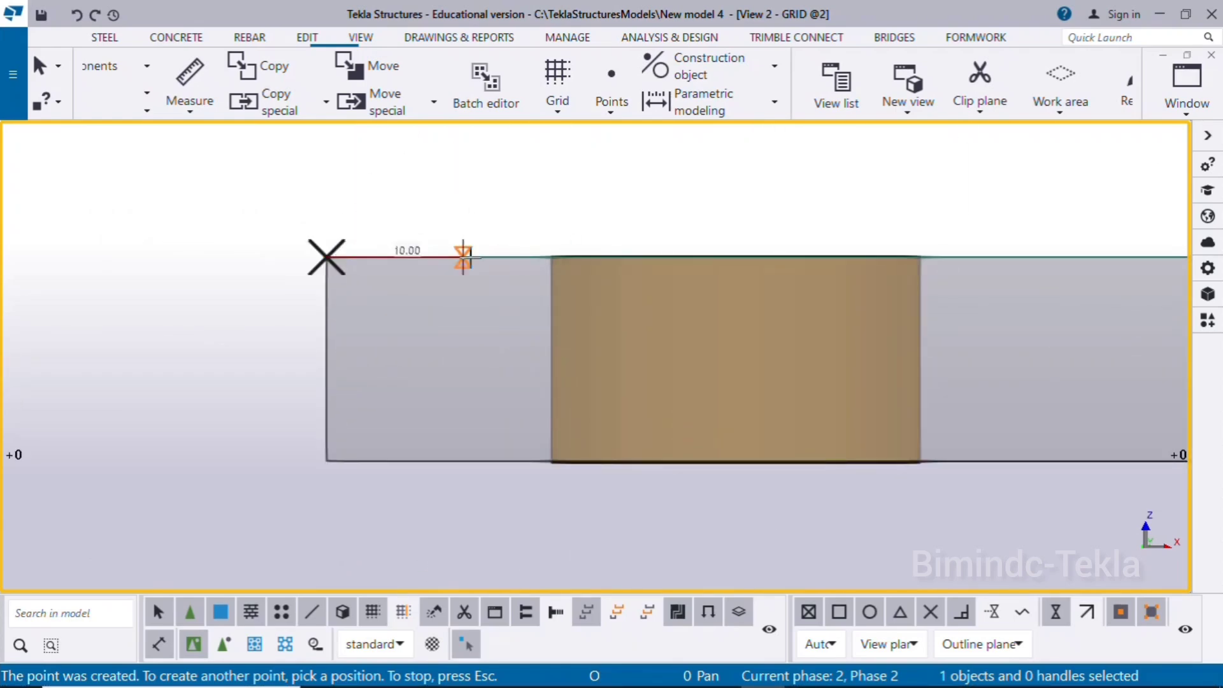
{"action": "type", "text": "6"}
{"action": "key", "text": "Return"}
{"action": "scroll", "coordinate": [485, 306], "scroll_direction": "down", "scroll_amount": 5}
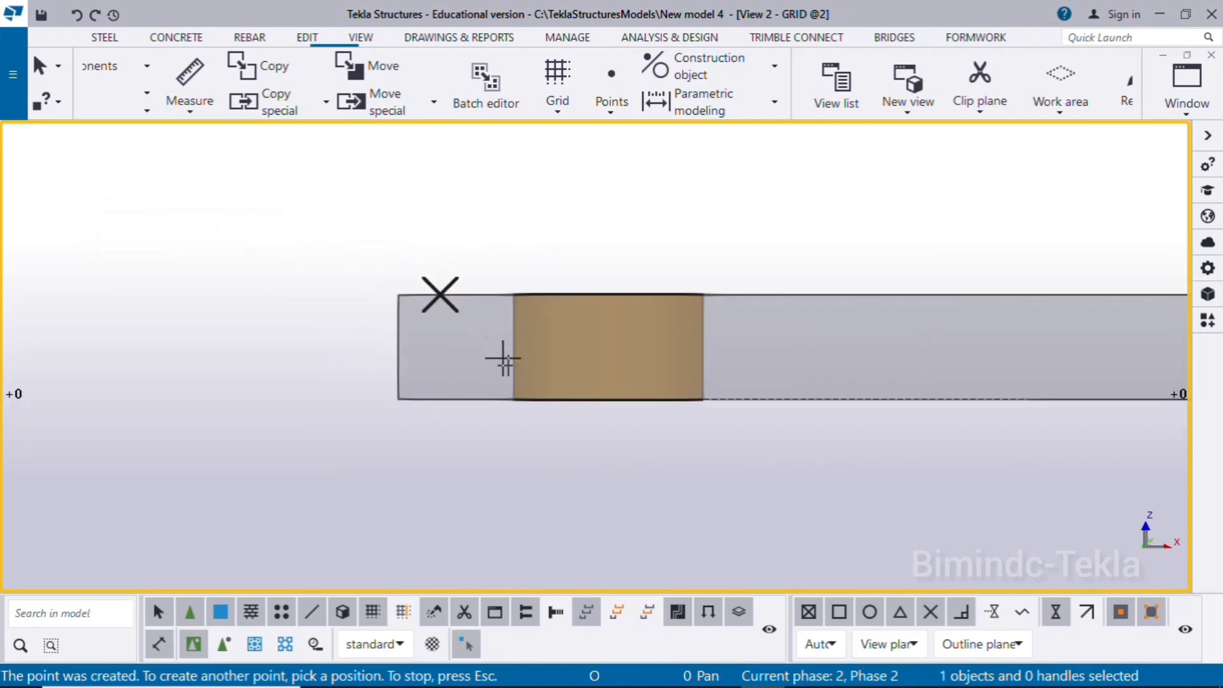
{"action": "right_click", "coordinate": [575, 192]}
{"action": "key", "text": "Escape"}
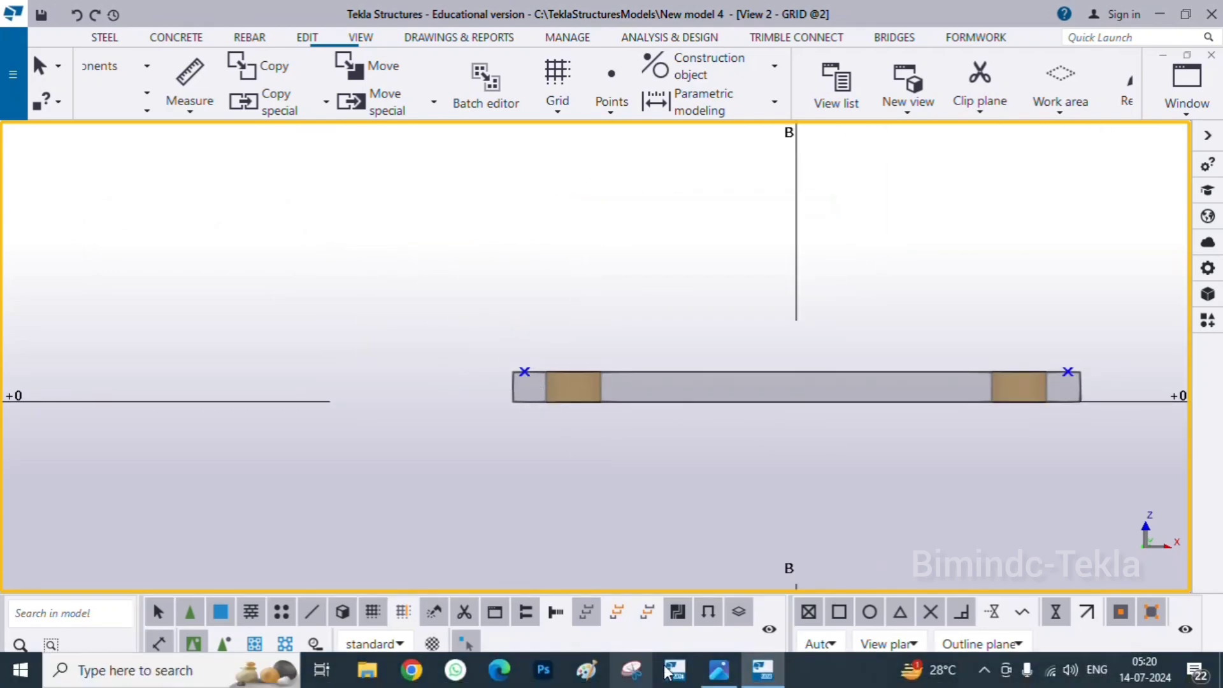
Check the side plate's lower edge height in the drawing image and create points parallel to the two top-edge points, 20 mm above them
{"action": "left_click", "coordinate": [703, 670]}
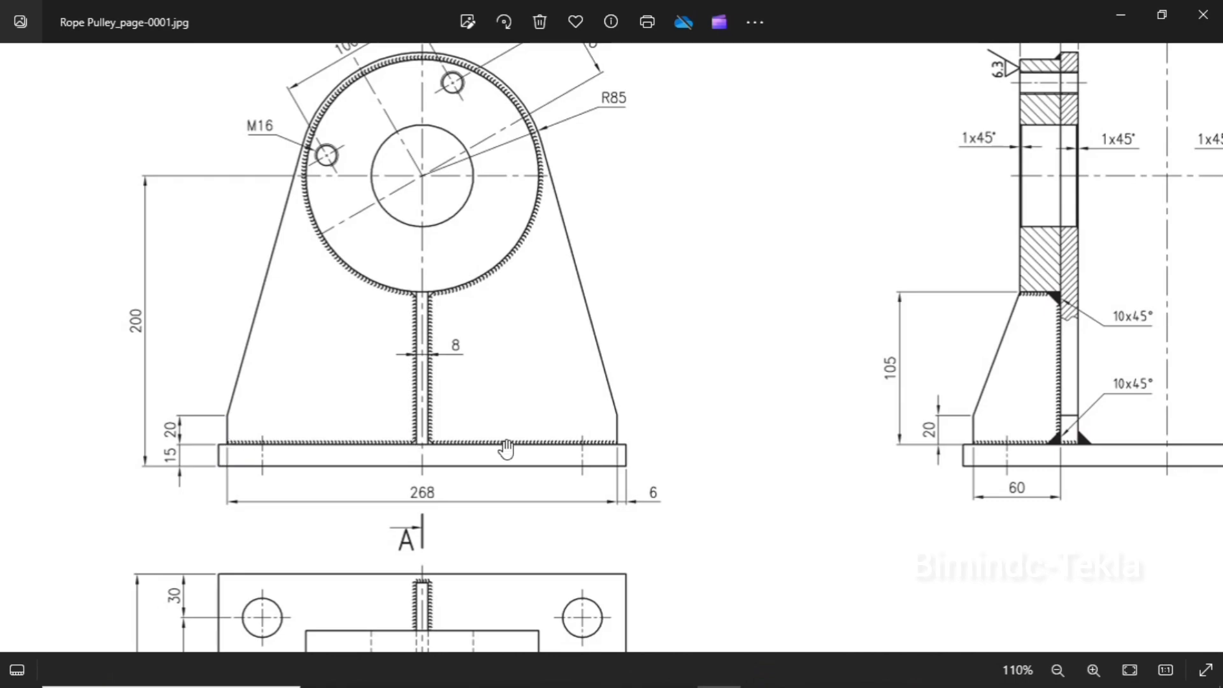
{"action": "left_click", "coordinate": [1121, 13]}
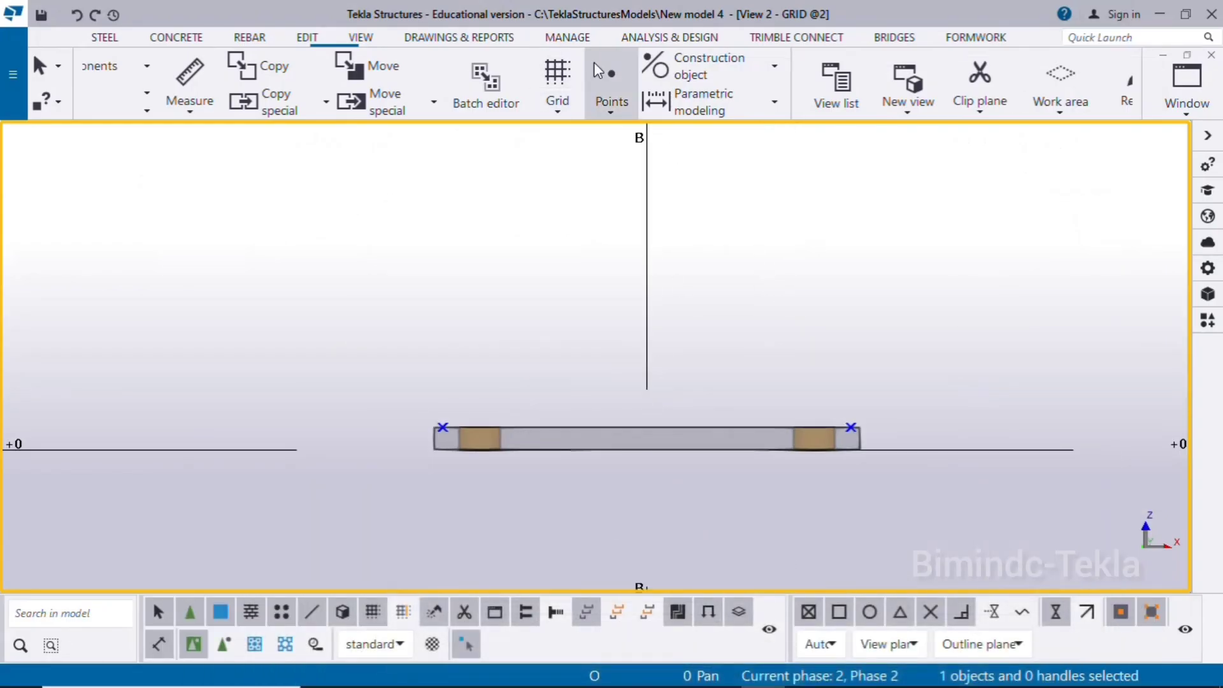
{"action": "left_click", "coordinate": [603, 102]}
{"action": "left_click", "coordinate": [644, 212]}
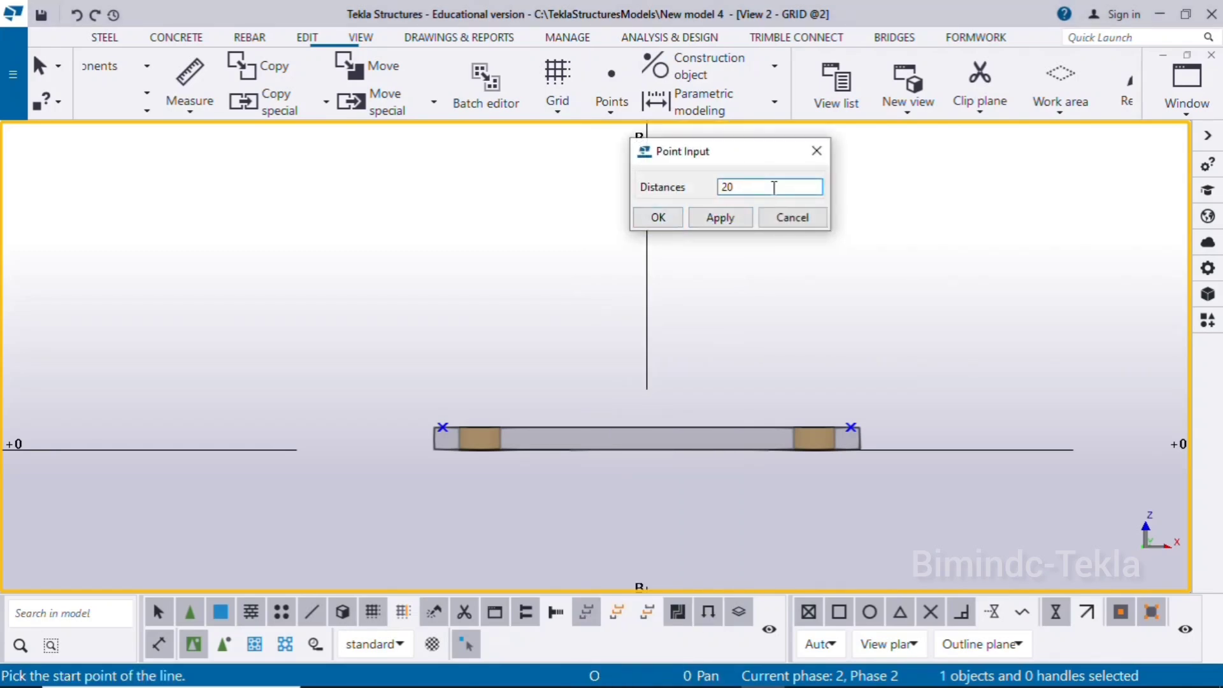
{"action": "left_click", "coordinate": [720, 217]}
{"action": "left_click", "coordinate": [658, 219]}
{"action": "scroll", "coordinate": [313, 530], "scroll_direction": "up", "scroll_amount": 2}
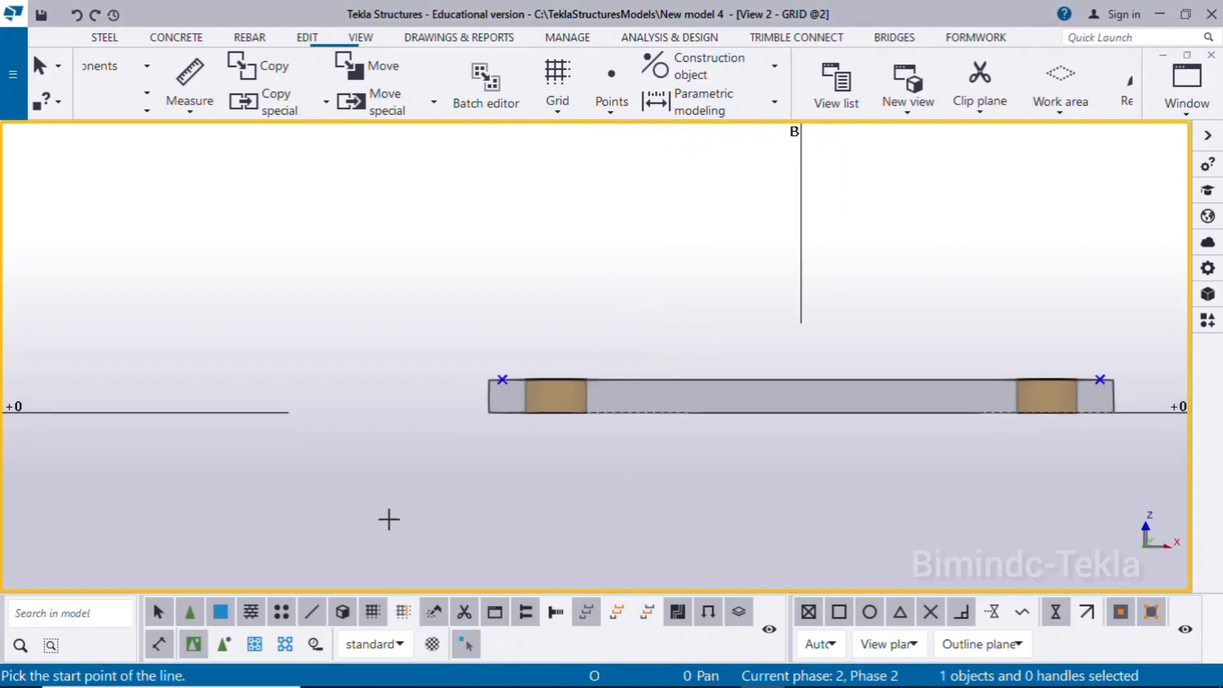
{"action": "scroll", "coordinate": [484, 483], "scroll_direction": "up", "scroll_amount": 2}
{"action": "left_click", "coordinate": [514, 319]}
{"action": "scroll", "coordinate": [583, 460], "scroll_direction": "down", "scroll_amount": 2}
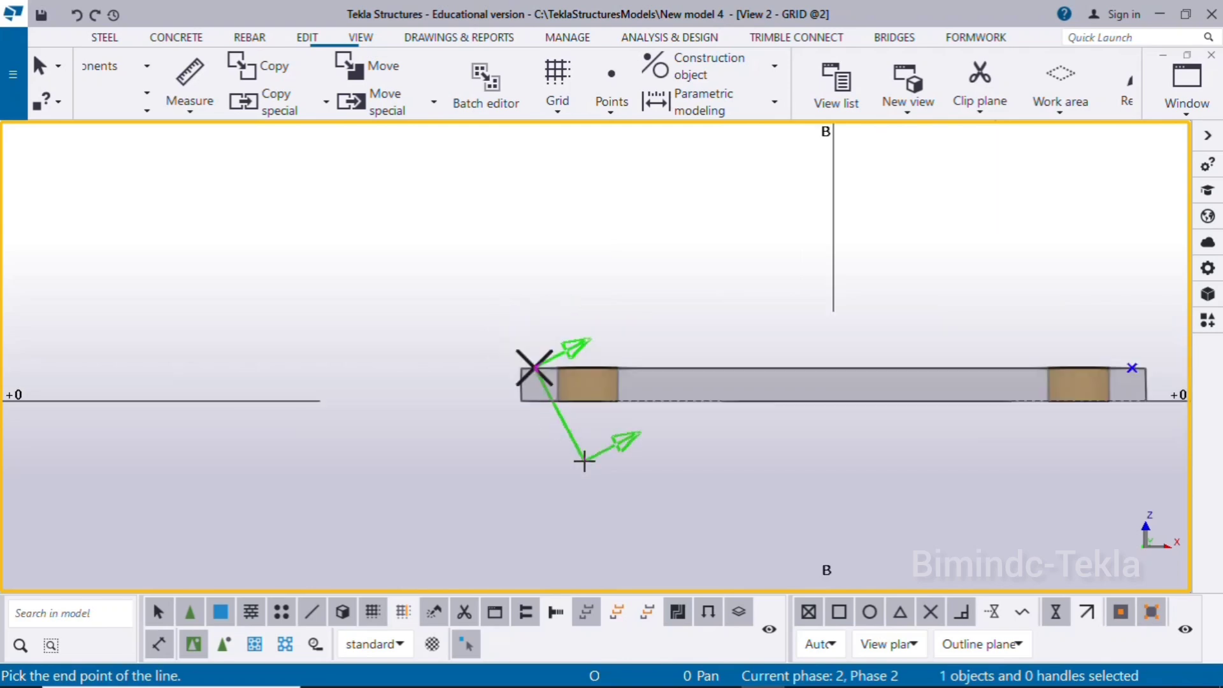
{"action": "scroll", "coordinate": [585, 461], "scroll_direction": "down", "scroll_amount": 2}
{"action": "middle_click_drag", "start_coordinate": [696, 507], "coordinate": [480, 508]}
{"action": "scroll", "coordinate": [741, 376], "scroll_direction": "up", "scroll_amount": 2}
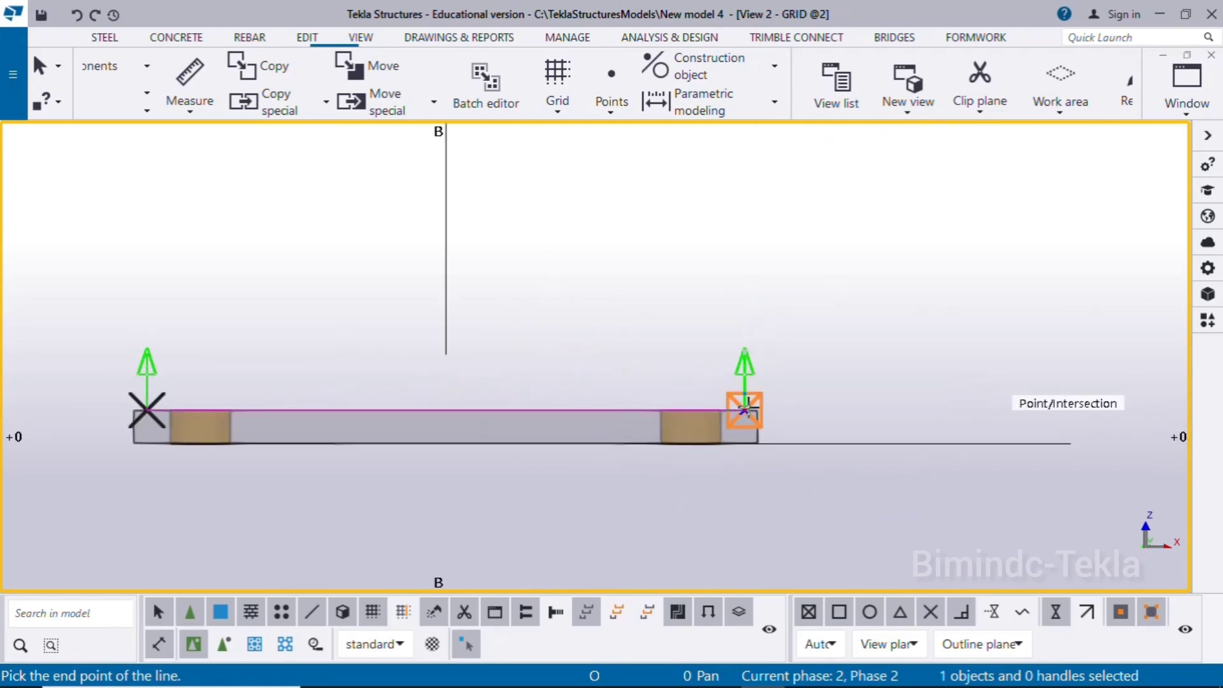
{"action": "left_click", "coordinate": [744, 408]}
{"action": "right_click", "coordinate": [598, 225]}
{"action": "left_click", "coordinate": [631, 234]}
{"action": "scroll", "coordinate": [722, 399], "scroll_direction": "down", "scroll_amount": 2}
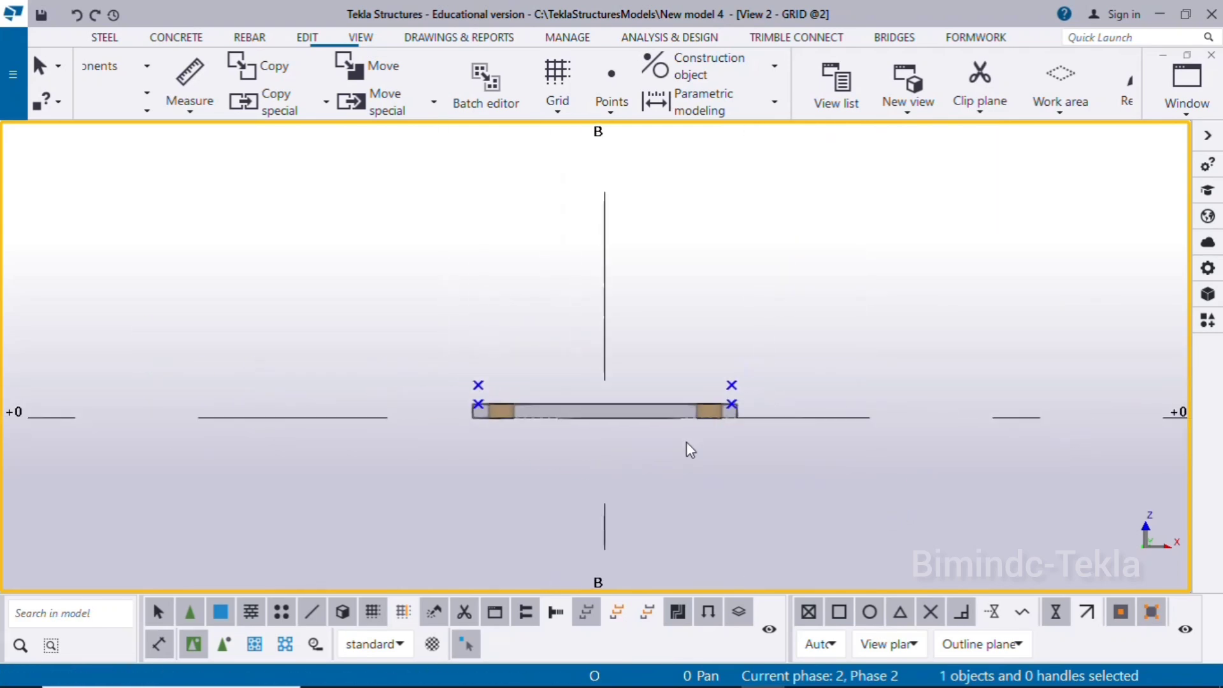
Switch to the Rope Pulley drawing image, examine the height of the side plate's circle centre, and return to Tekla Structures
{"action": "left_click", "coordinate": [722, 678]}
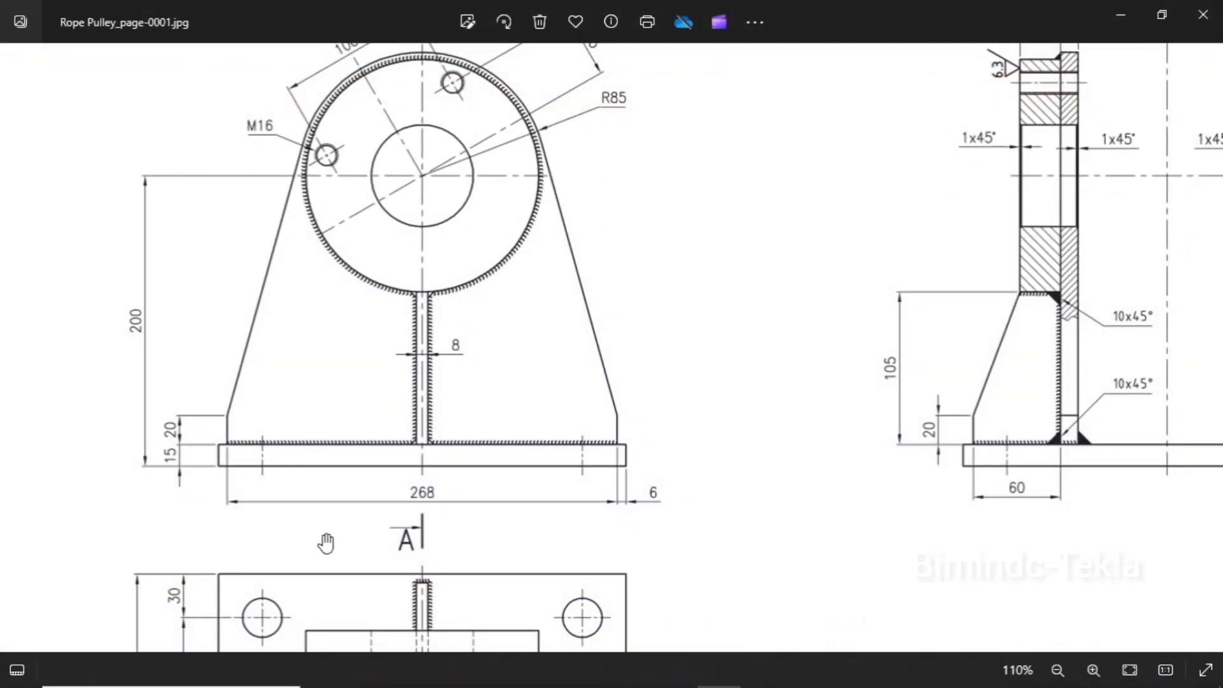
{"action": "scroll", "coordinate": [306, 504], "scroll_direction": "down", "scroll_amount": 2}
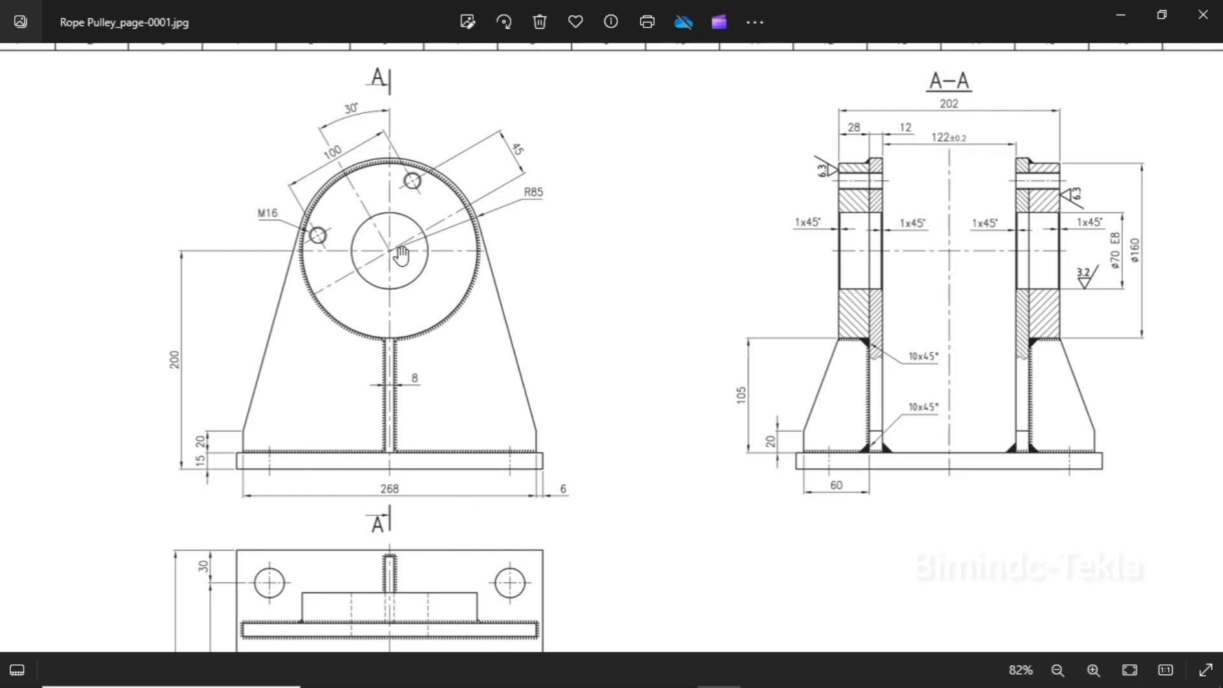
{"action": "left_click", "coordinate": [1121, 14]}
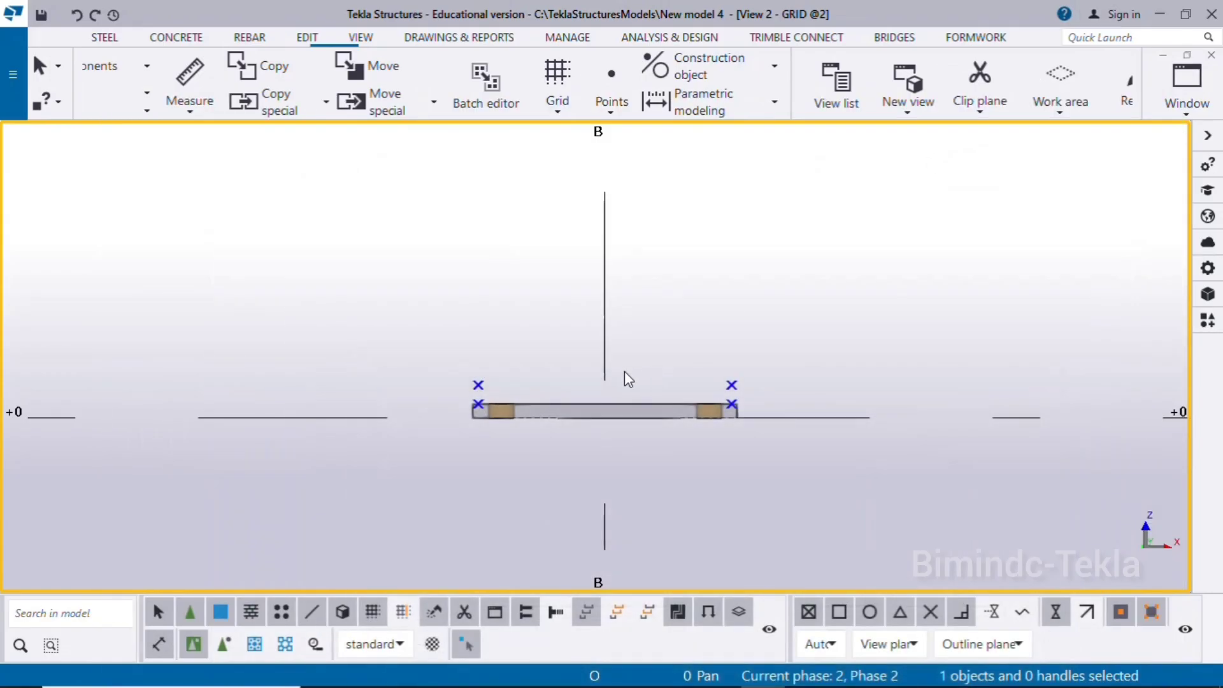
Create a point on grid line B, 200 mm above its intersection with the +0 level, and end the command
{"action": "left_click", "coordinate": [604, 112]}
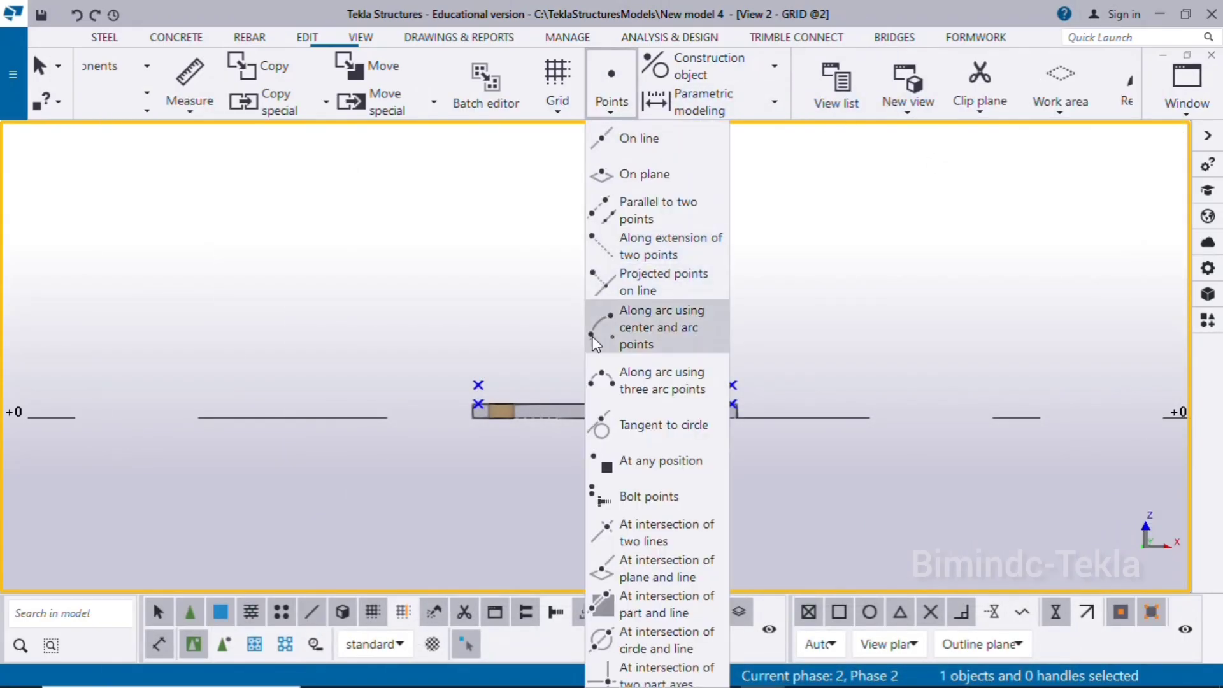
{"action": "left_click", "coordinate": [638, 459]}
{"action": "scroll", "coordinate": [612, 433], "scroll_direction": "up", "scroll_amount": 5}
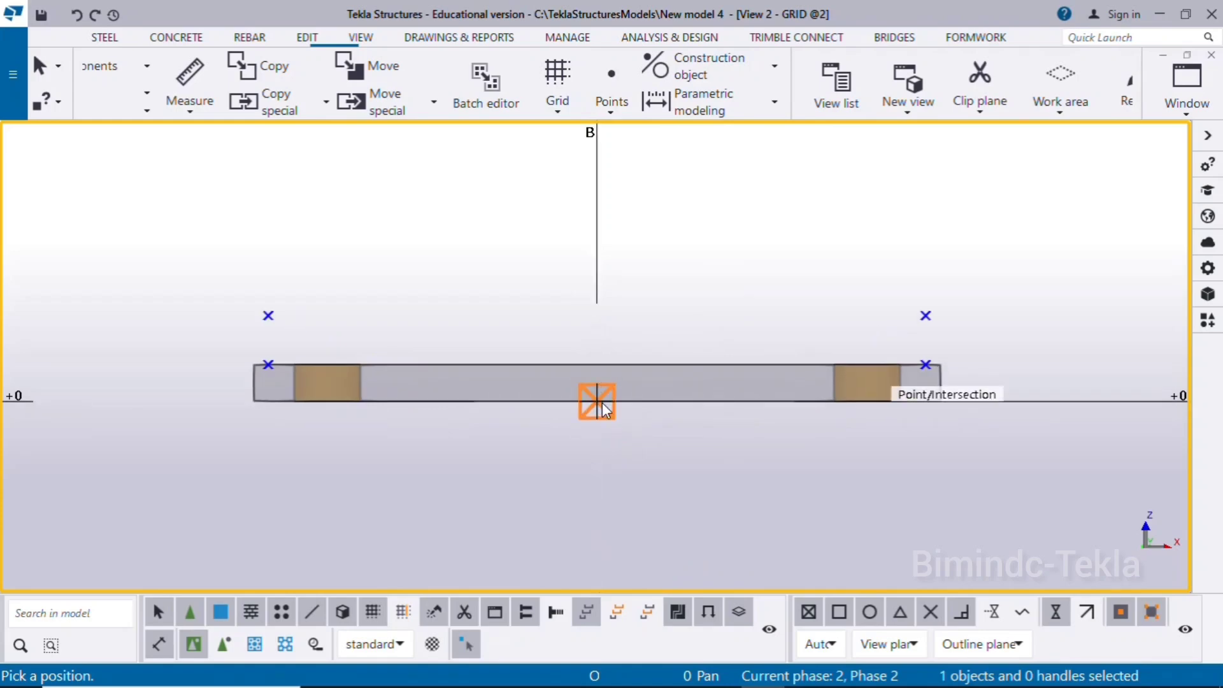
{"action": "left_click", "coordinate": [604, 410]}
{"action": "scroll", "coordinate": [604, 410], "scroll_direction": "down", "scroll_amount": 3}
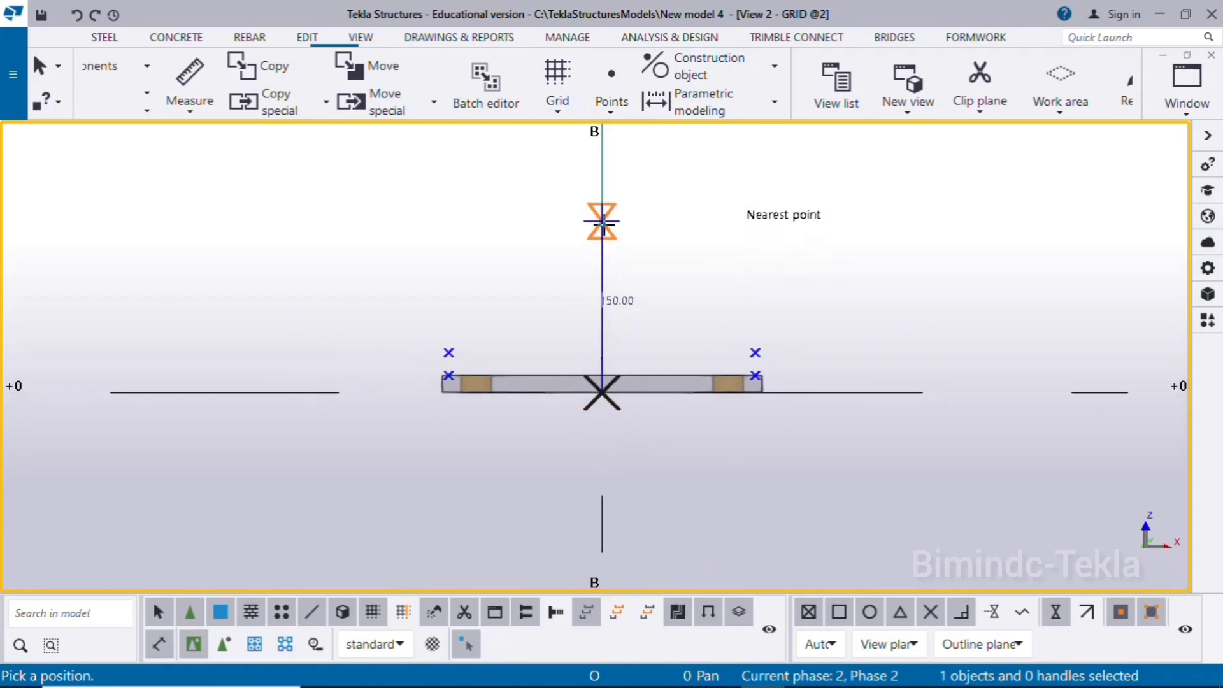
{"action": "type", "text": "200"}
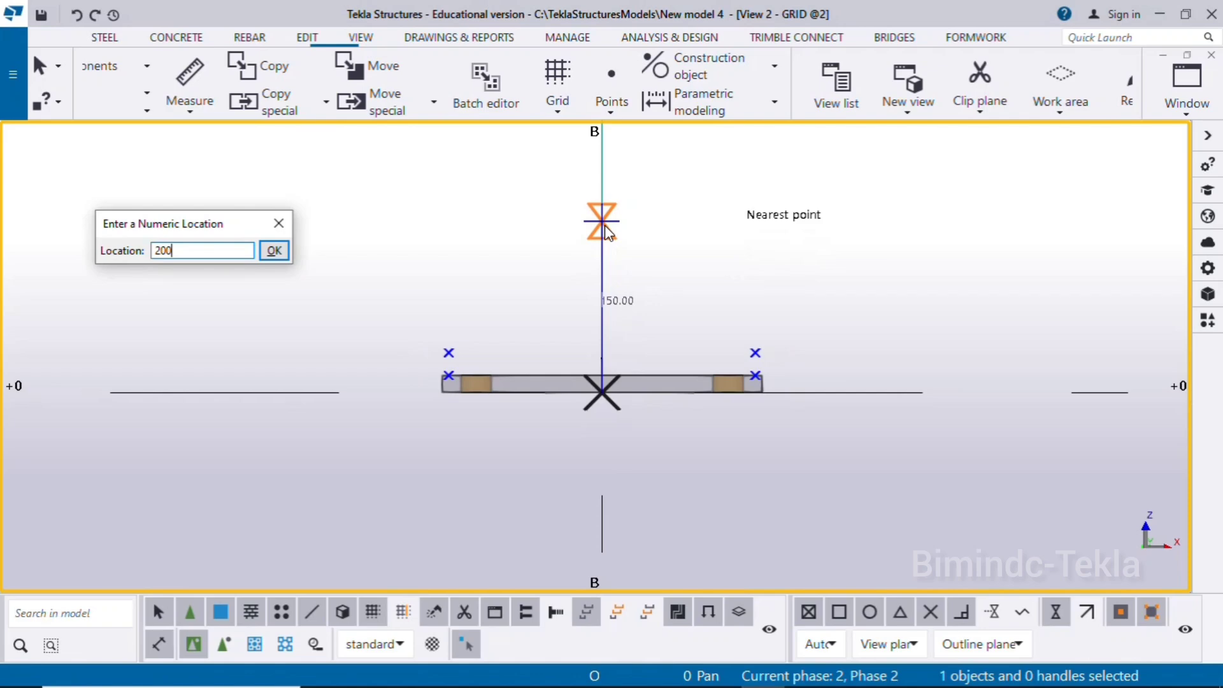
{"action": "key", "text": "Return"}
{"action": "scroll", "coordinate": [787, 326], "scroll_direction": "down", "scroll_amount": 3}
{"action": "middle_click_drag", "start_coordinate": [808, 323], "coordinate": [739, 388]}
{"action": "right_click", "coordinate": [693, 251]}
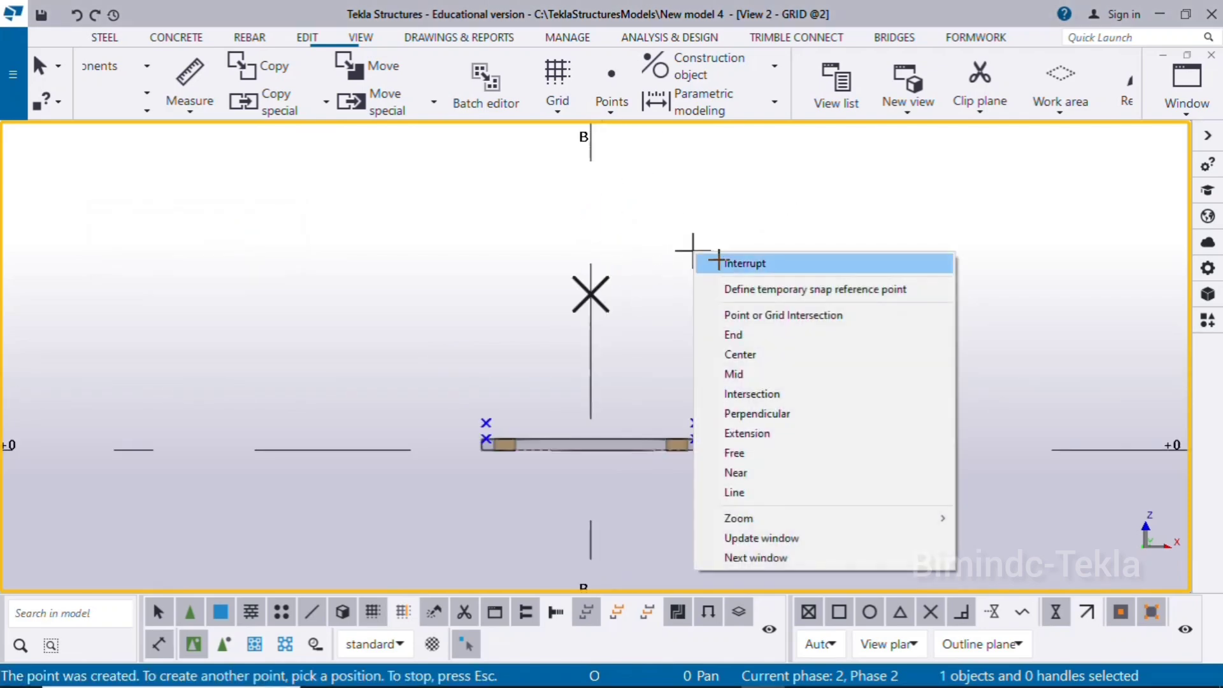
{"action": "left_click", "coordinate": [719, 260]}
Check the radius of the side plate's rounded top in the Rope Pulley drawing image and return to Tekla Structures
{"action": "middle_click_drag", "start_coordinate": [829, 376], "coordinate": [830, 307]}
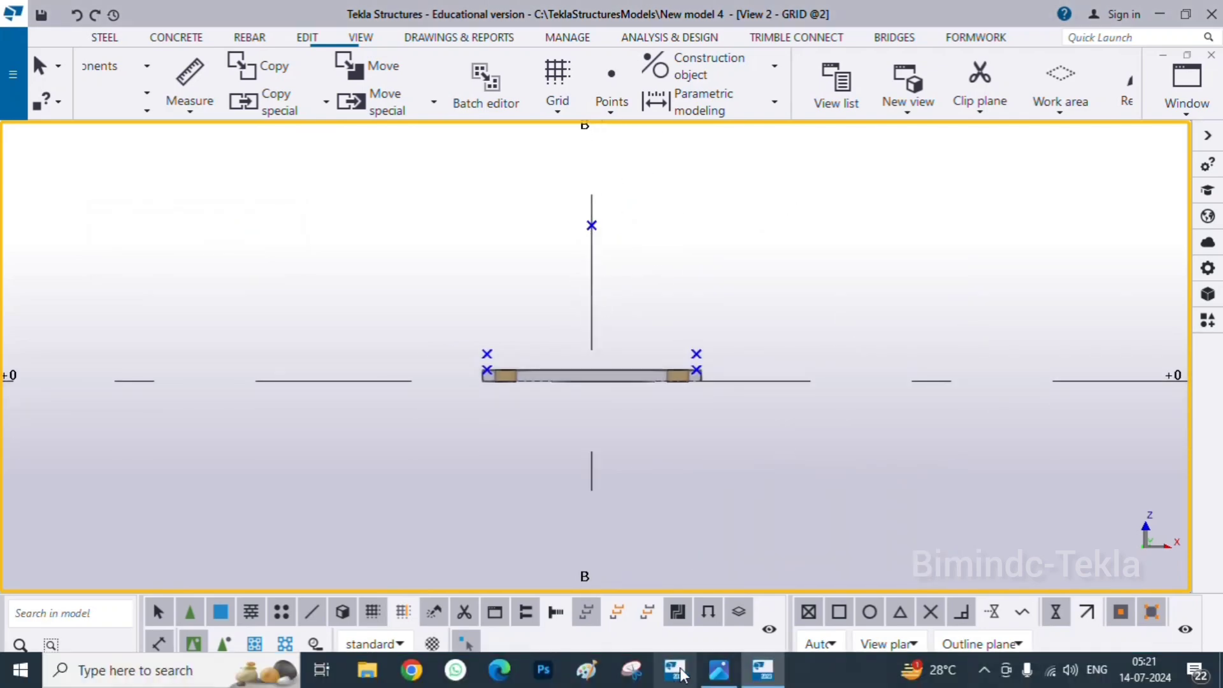
{"action": "left_click", "coordinate": [714, 670]}
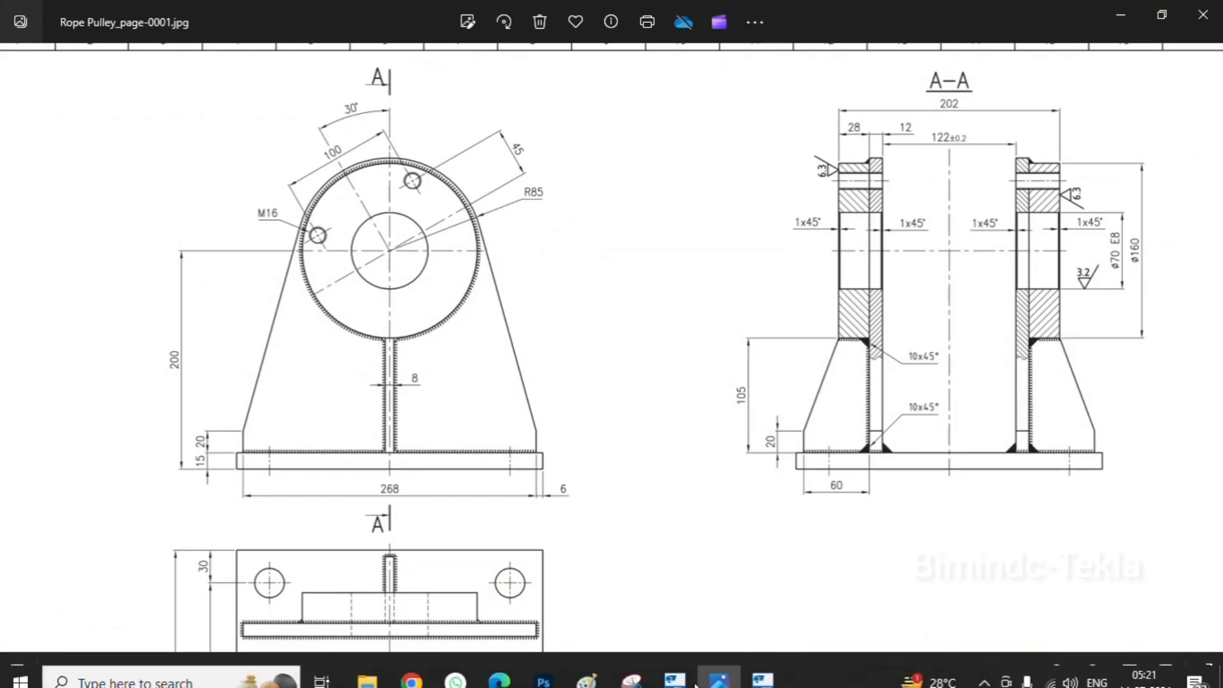
{"action": "left_click", "coordinate": [717, 674]}
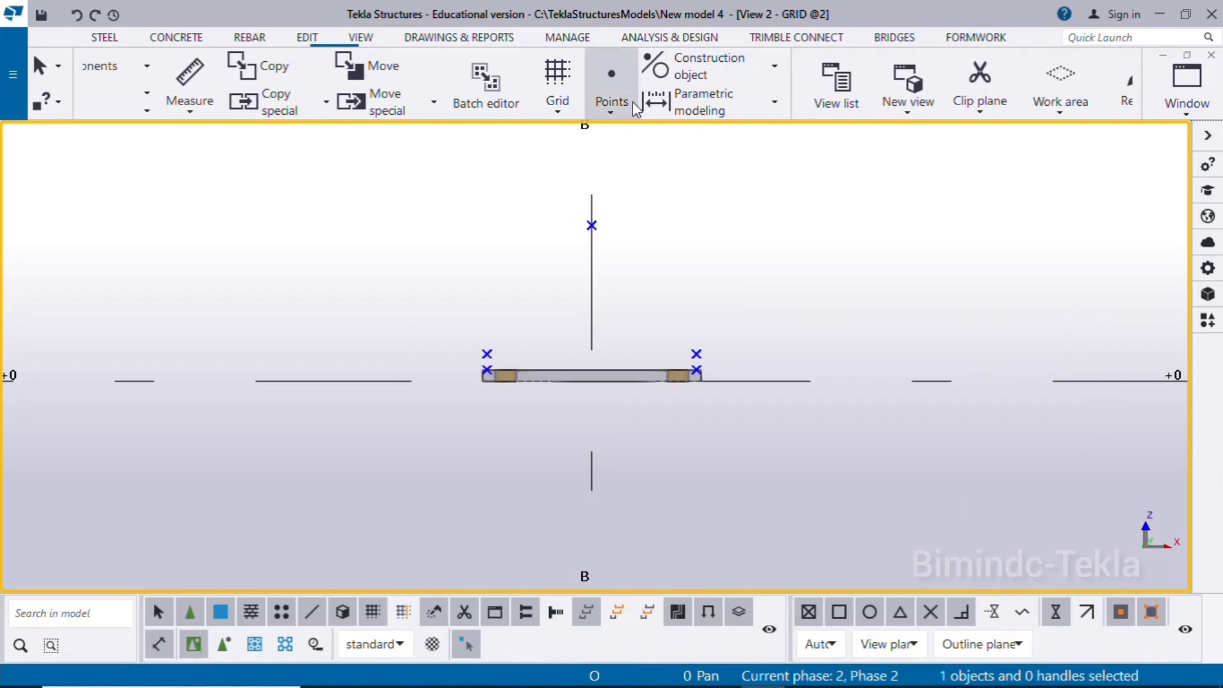
Create a construction circle with an 85 mm radius centred on the point 200 mm above the +0 level, and end the command
{"action": "left_click", "coordinate": [709, 71]}
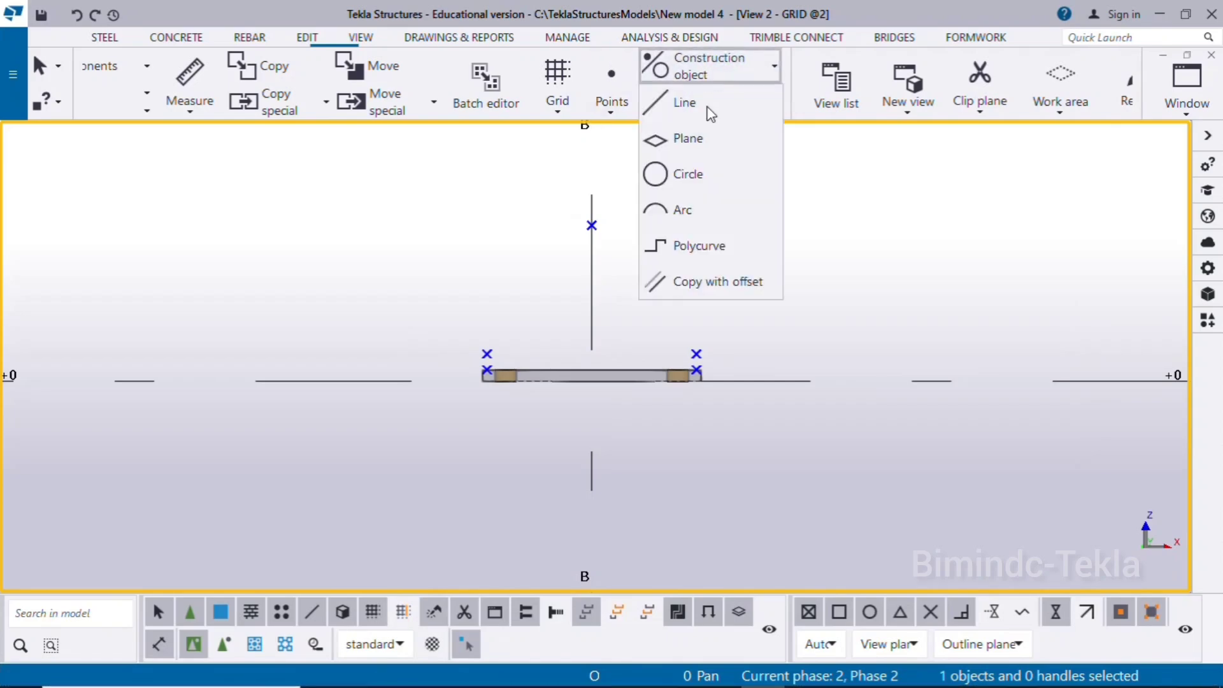
{"action": "left_click", "coordinate": [693, 190]}
{"action": "scroll", "coordinate": [628, 242], "scroll_direction": "up", "scroll_amount": 3}
{"action": "middle_click_drag", "start_coordinate": [631, 240], "coordinate": [566, 345]}
{"action": "left_click", "coordinate": [515, 296]}
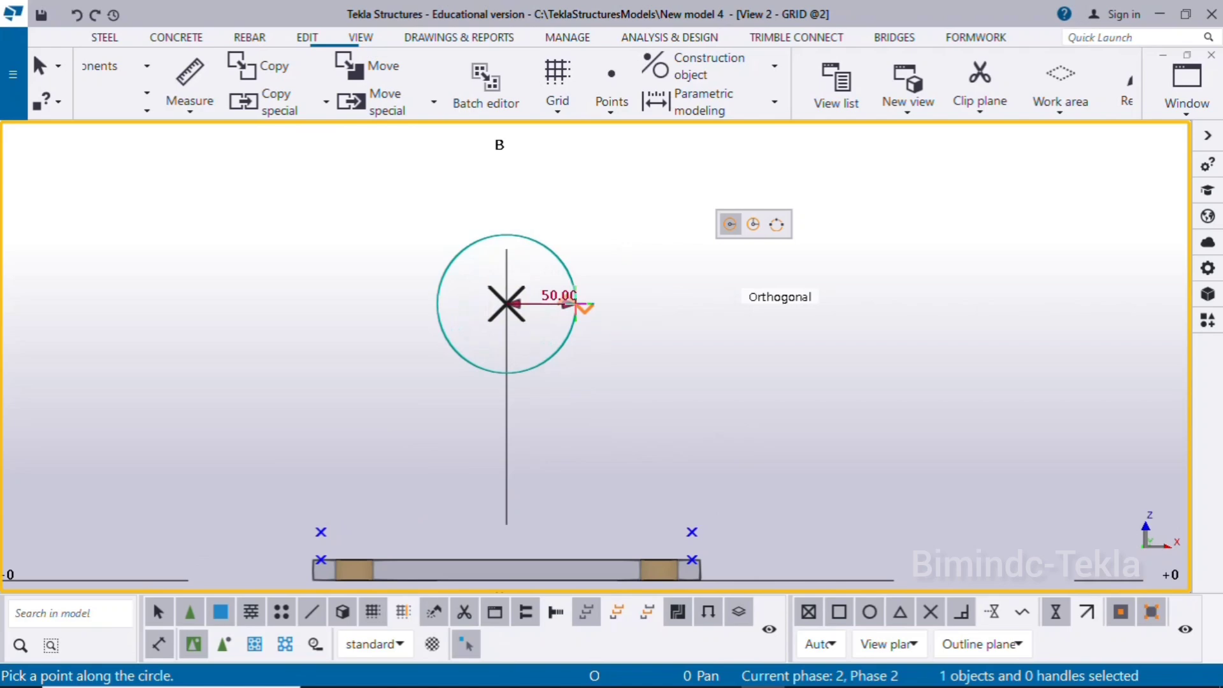
{"action": "type", "text": "85"}
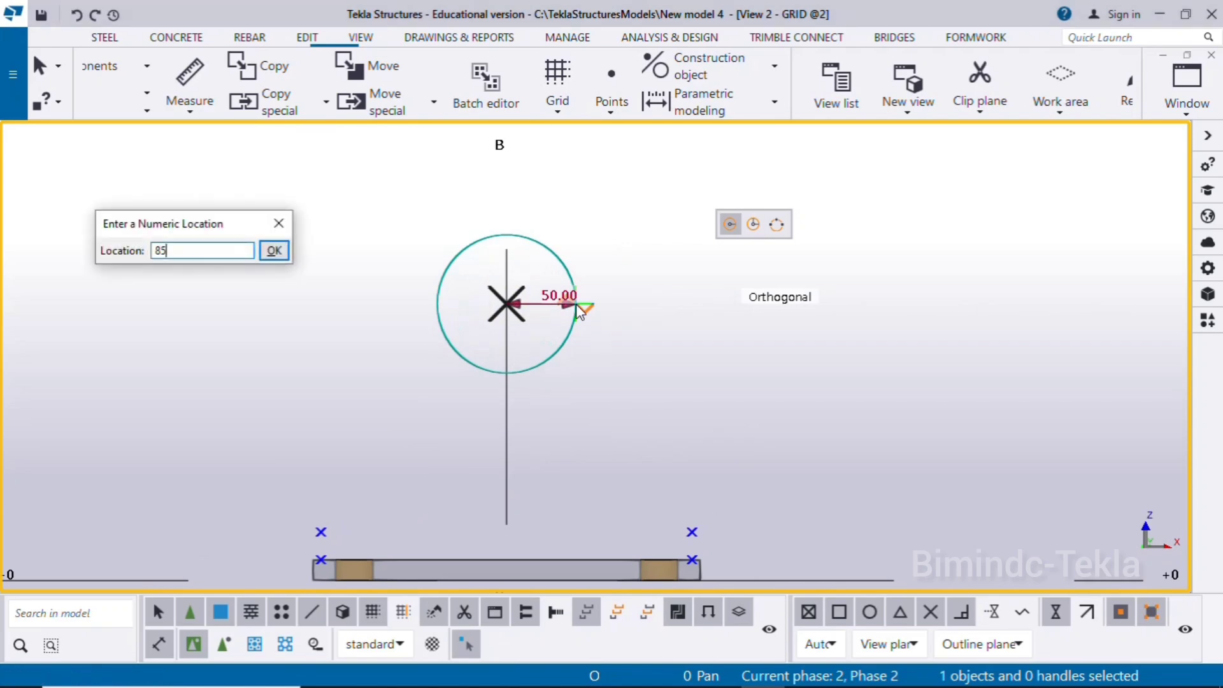
{"action": "key", "text": "Return"}
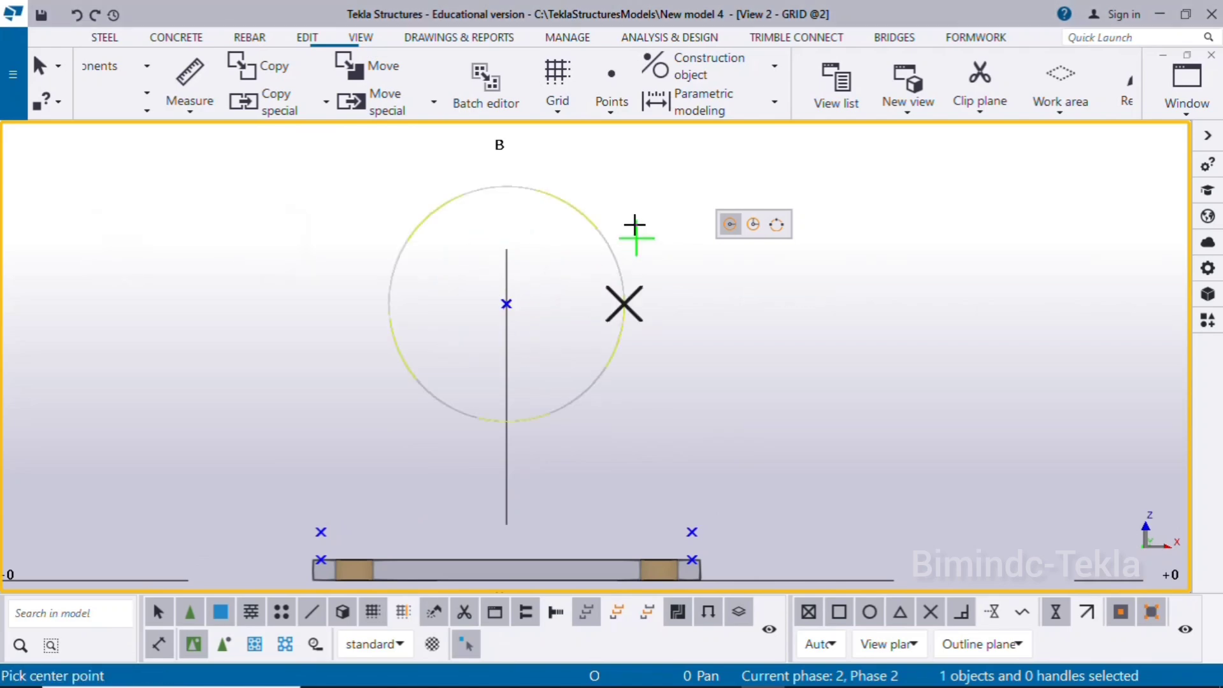
{"action": "right_click", "coordinate": [636, 196]}
{"action": "left_click", "coordinate": [660, 203]}
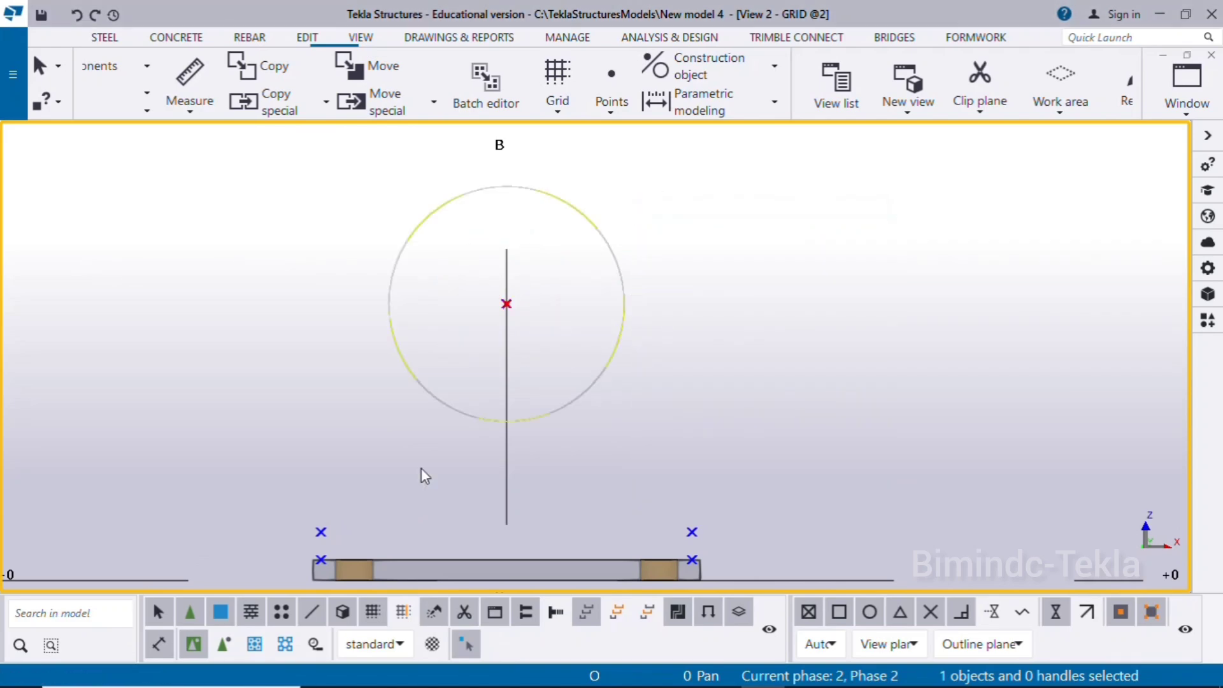
{"action": "left_click", "coordinate": [681, 58]}
{"action": "left_click", "coordinate": [695, 103]}
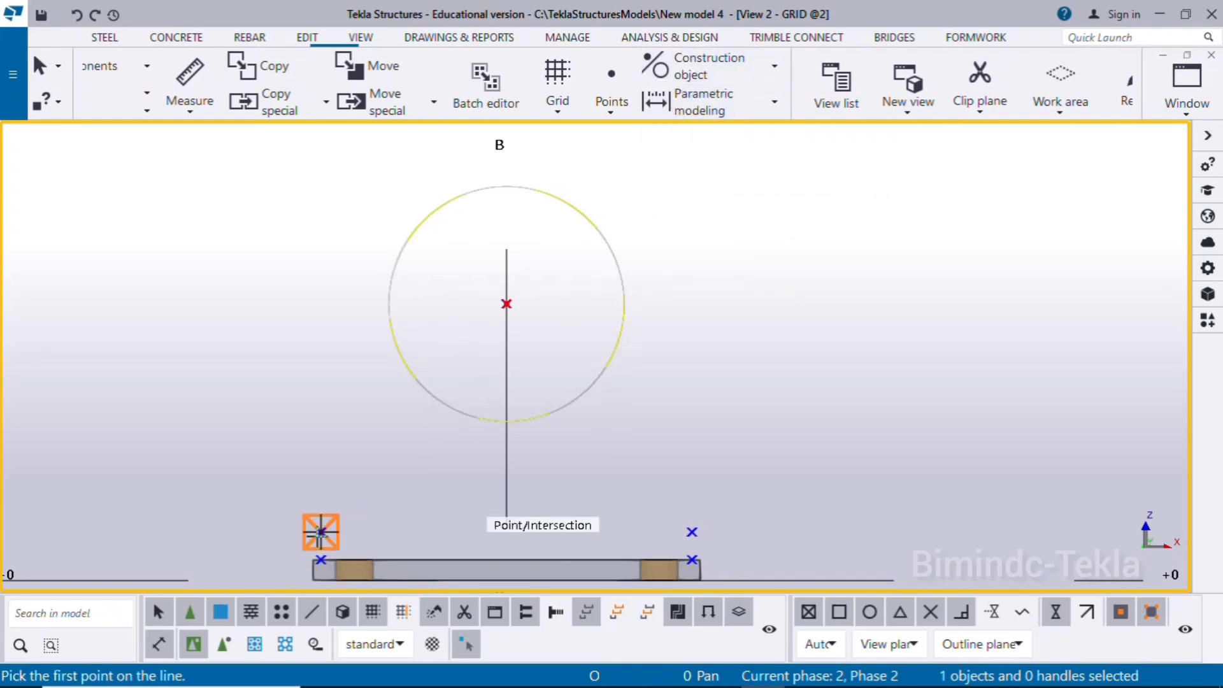
{"action": "left_click", "coordinate": [320, 558]}
{"action": "scroll", "coordinate": [331, 464], "scroll_direction": "up", "scroll_amount": 1}
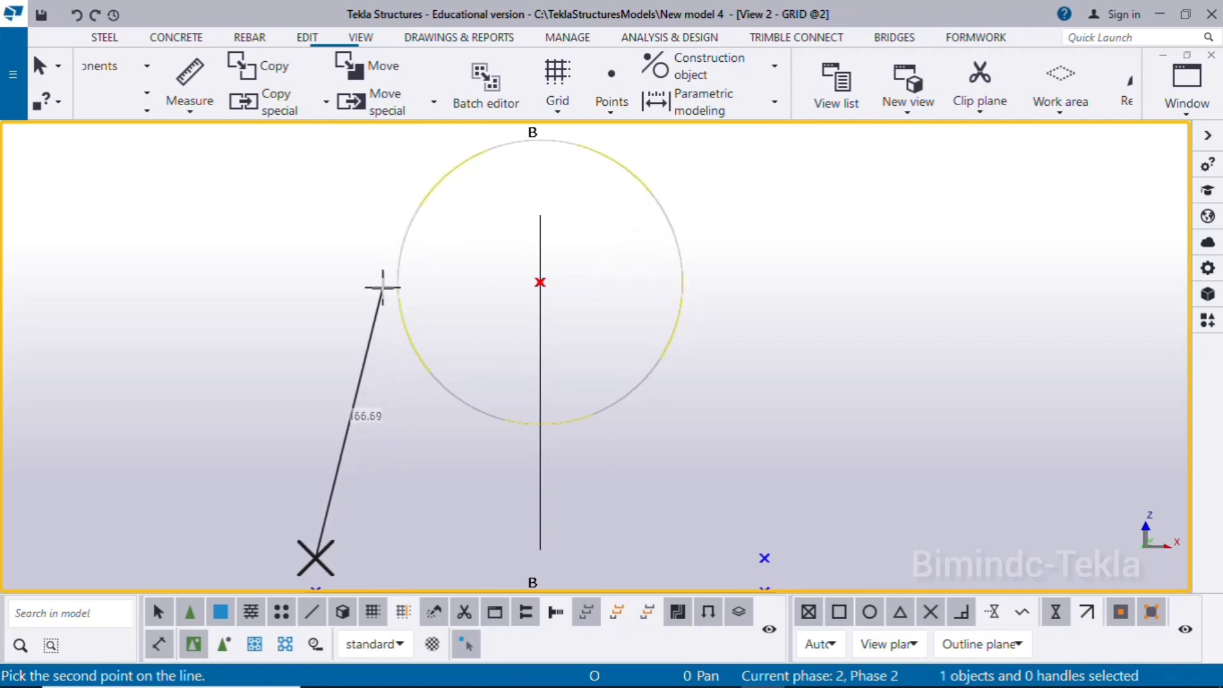
{"action": "right_click", "coordinate": [288, 268]}
{"action": "left_click", "coordinate": [345, 281]}
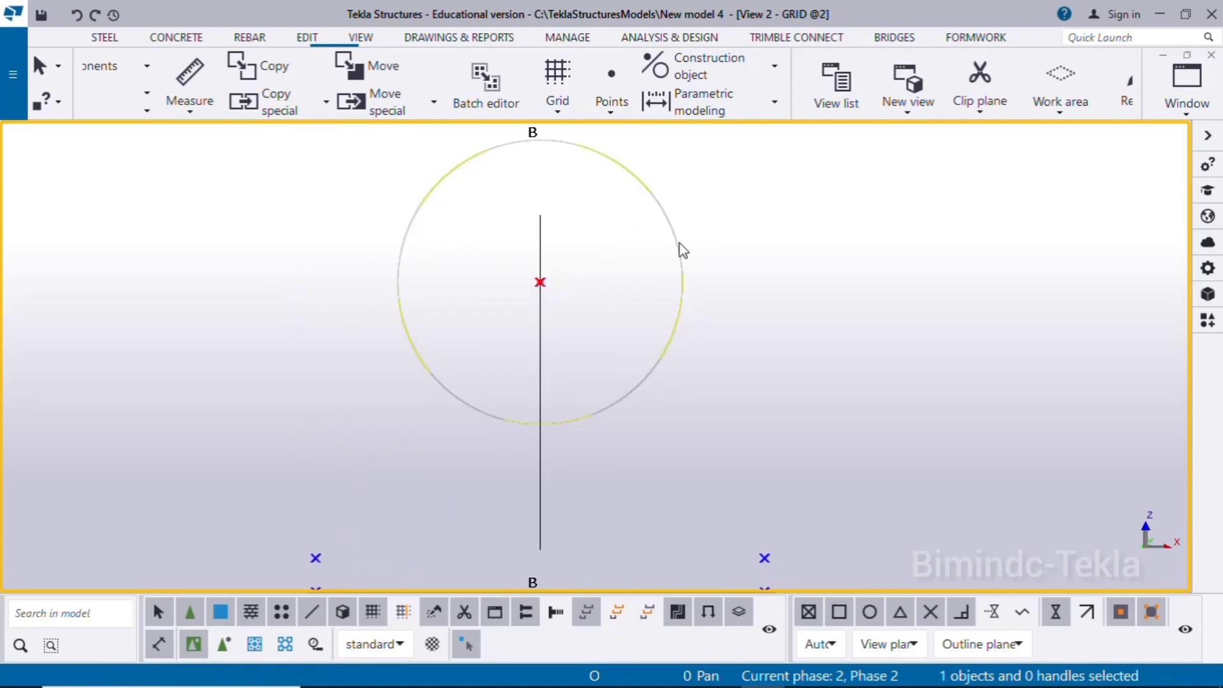
Create a point tangent to the construction circle's left side, using the line origin at the upper left point above the base plate
{"action": "scroll", "coordinate": [718, 341], "scroll_direction": "down", "scroll_amount": 2}
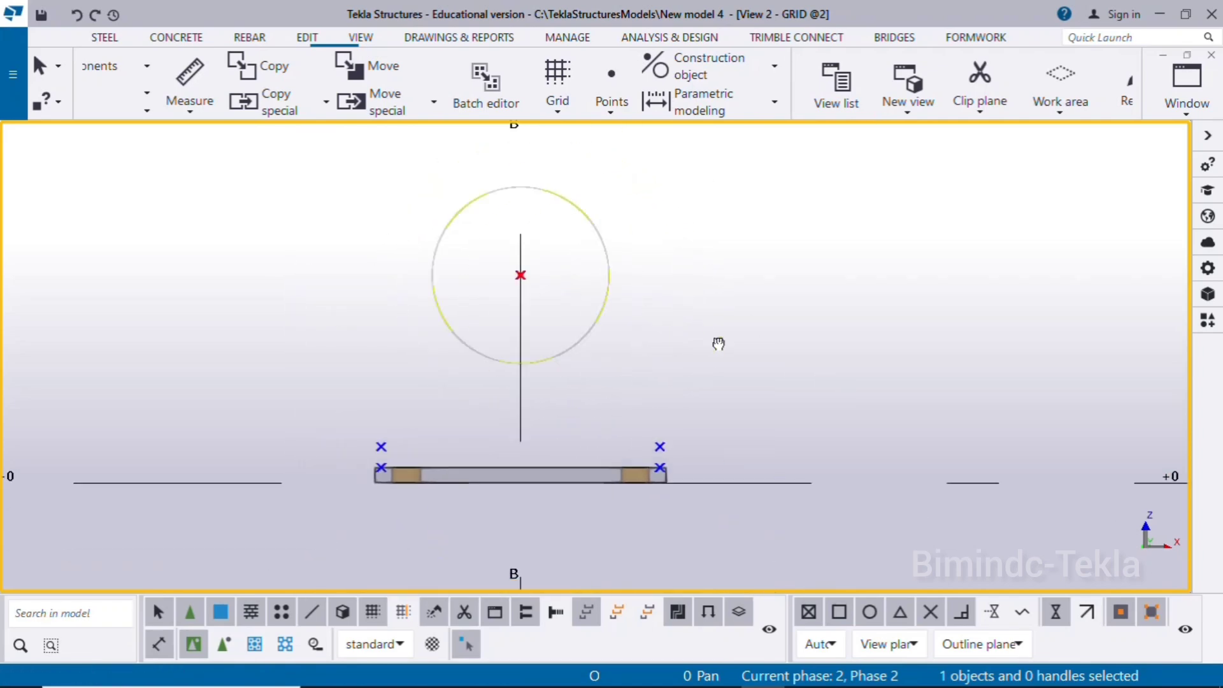
{"action": "left_click", "coordinate": [608, 108]}
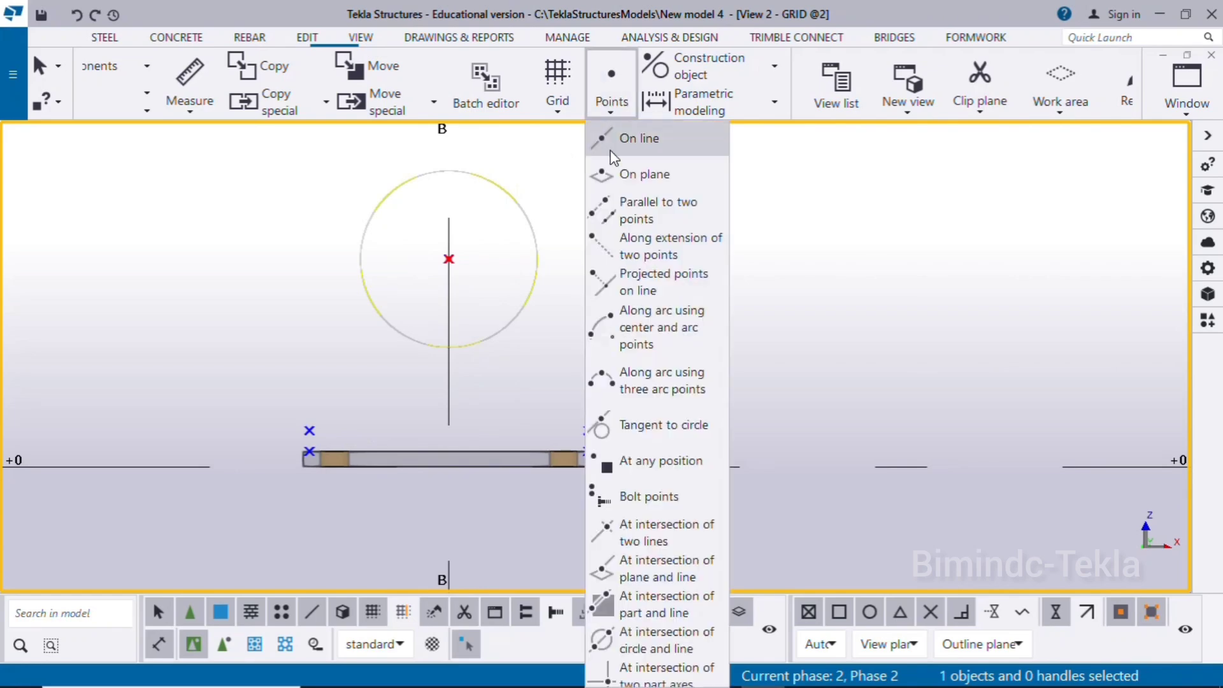
{"action": "left_click", "coordinate": [659, 430]}
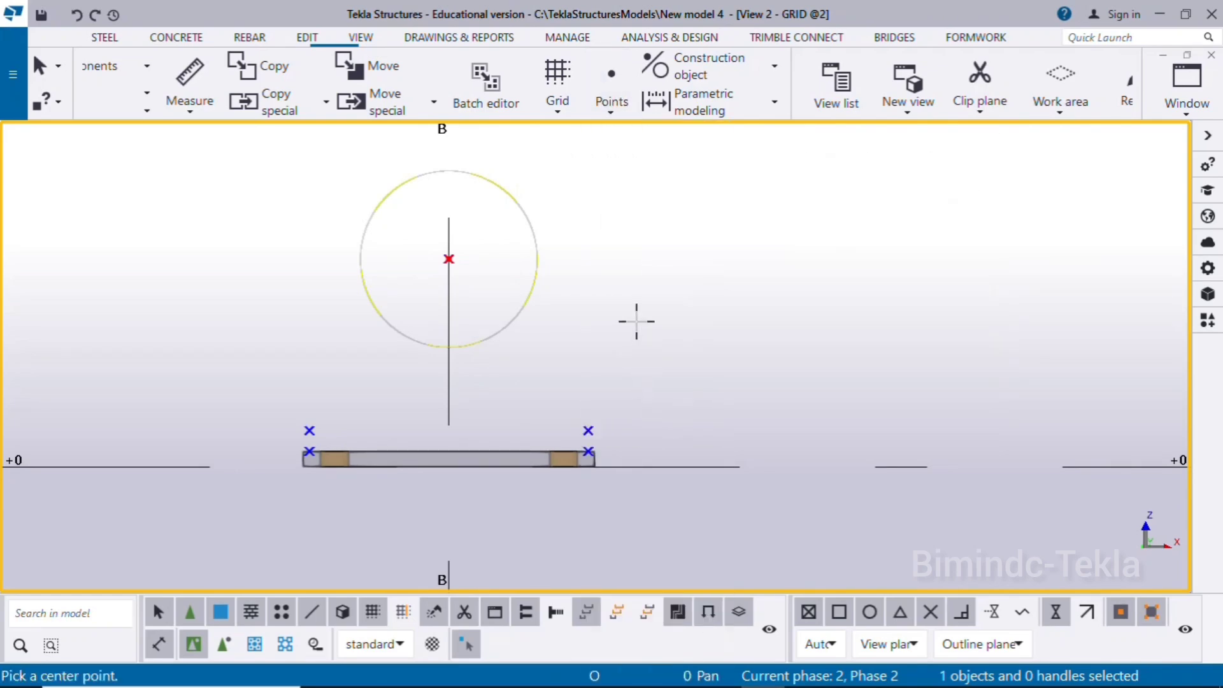
{"action": "scroll", "coordinate": [581, 356], "scroll_direction": "up", "scroll_amount": 1}
{"action": "scroll", "coordinate": [638, 443], "scroll_direction": "down", "scroll_amount": 1}
{"action": "middle_click_drag", "start_coordinate": [638, 443], "coordinate": [691, 467]}
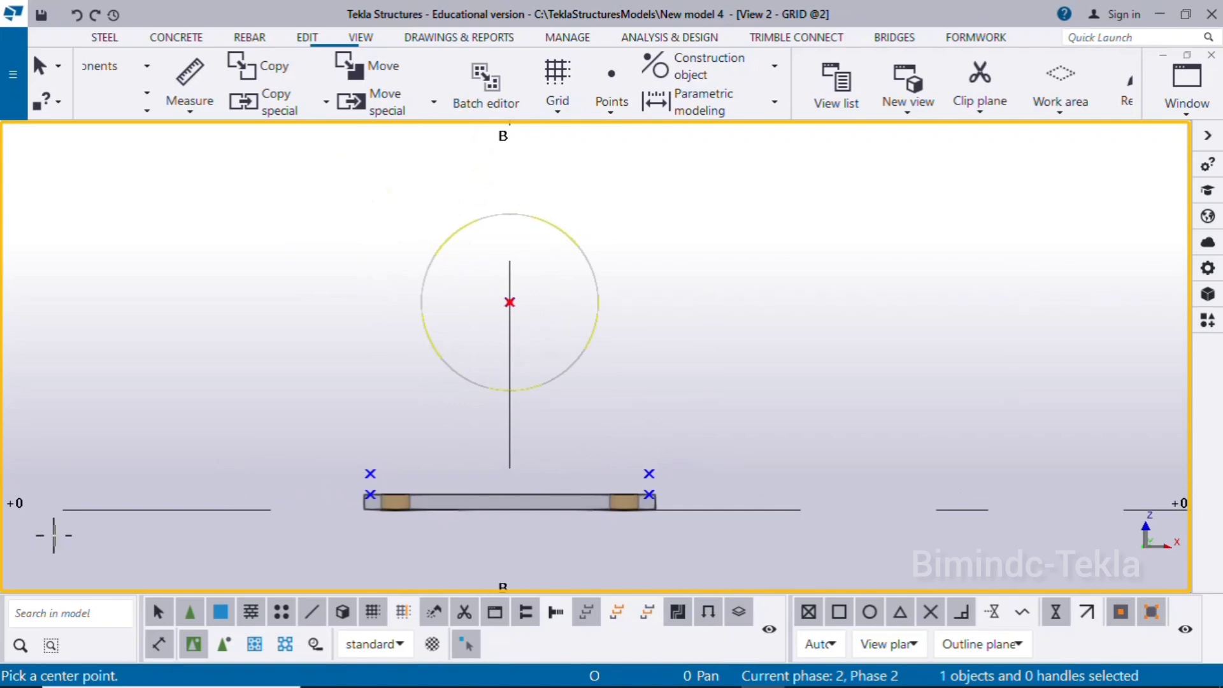
{"action": "scroll", "coordinate": [487, 360], "scroll_direction": "up", "scroll_amount": 1}
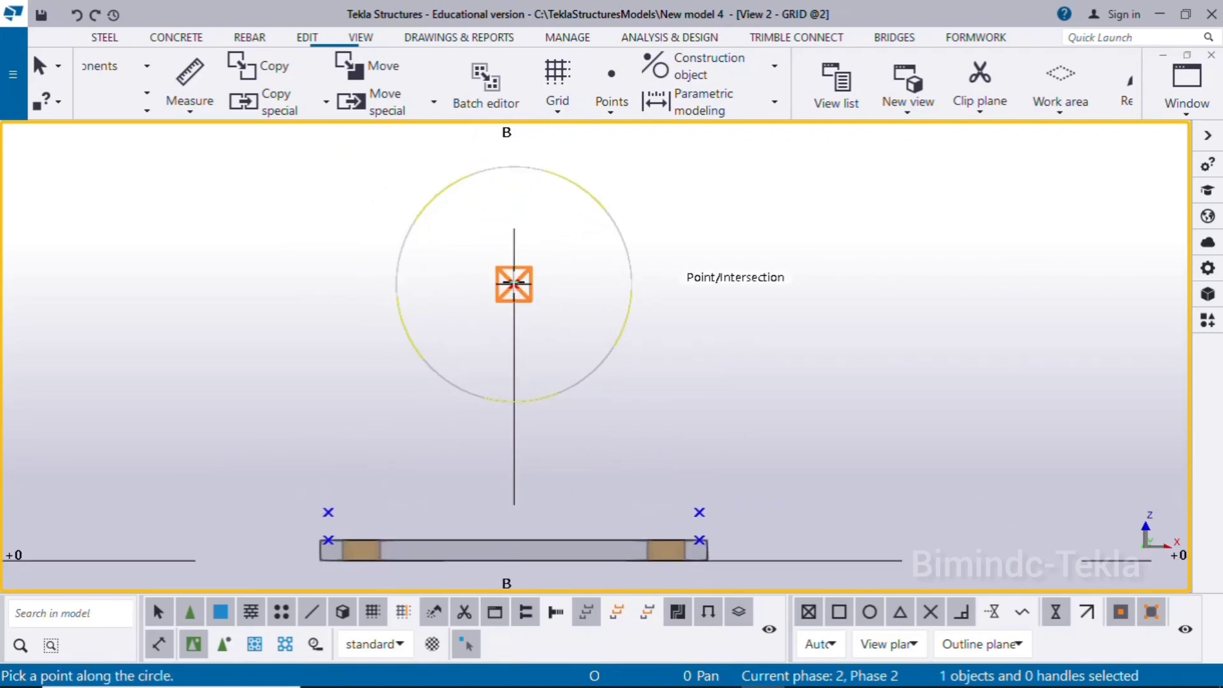
{"action": "left_click", "coordinate": [512, 403]}
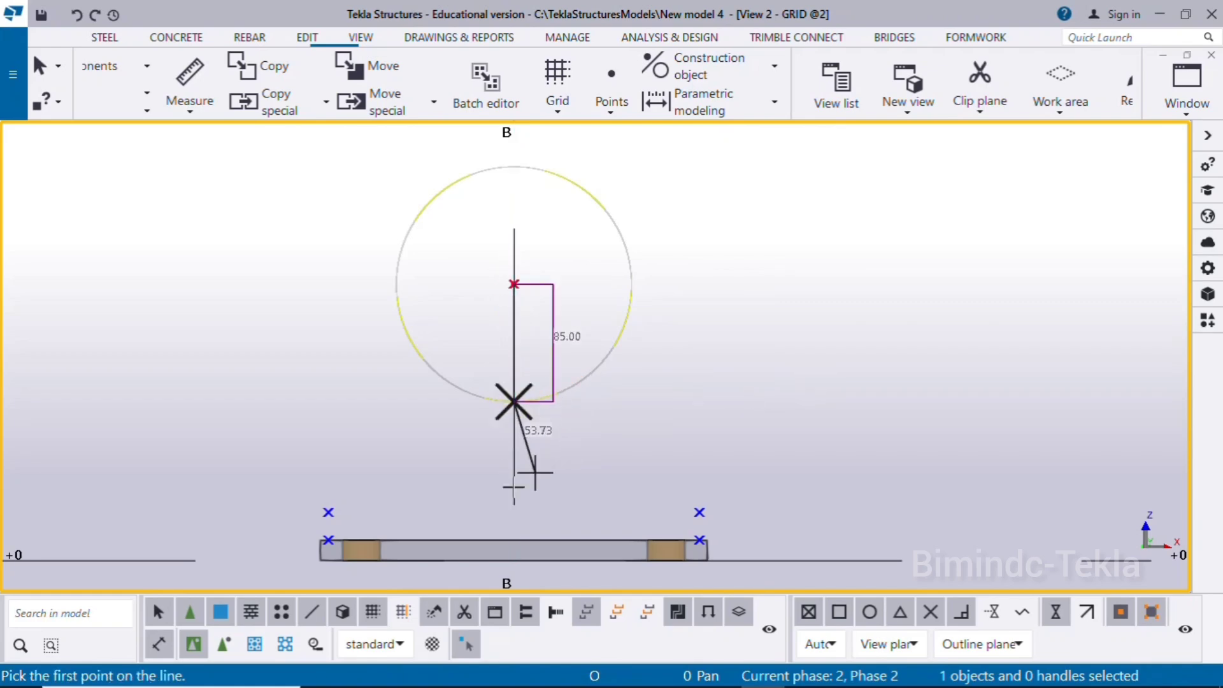
{"action": "scroll", "coordinate": [392, 476], "scroll_direction": "up", "scroll_amount": 2}
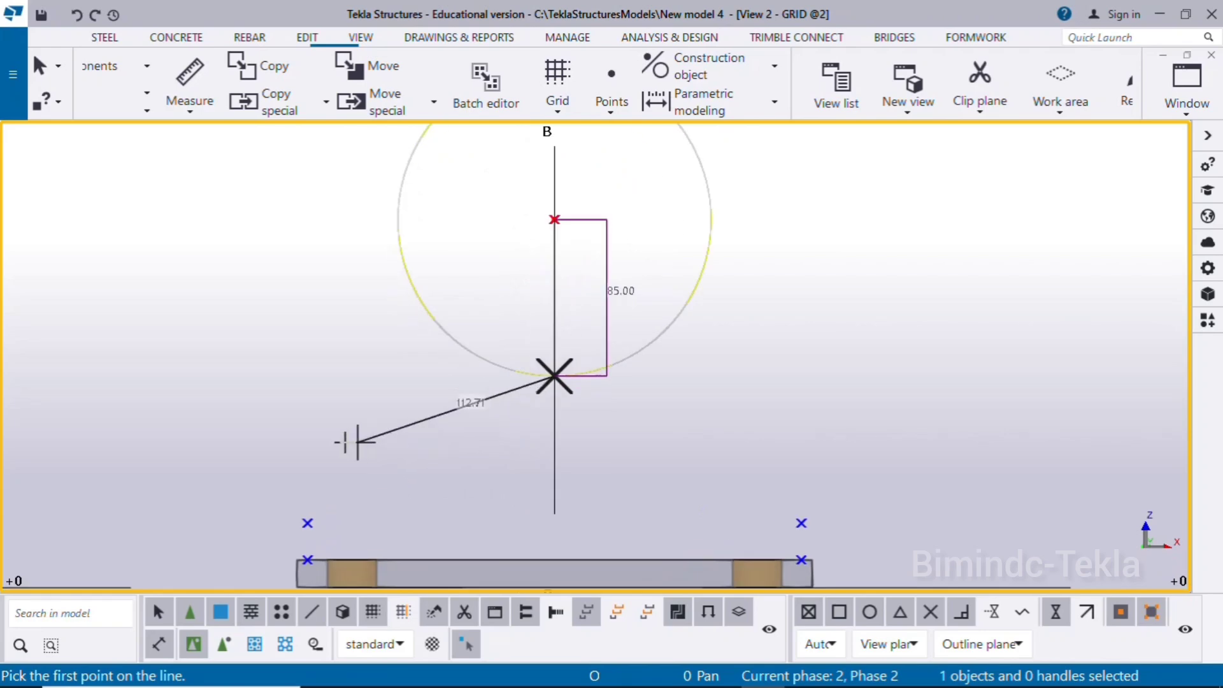
{"action": "left_click", "coordinate": [308, 523]}
{"action": "scroll", "coordinate": [308, 522], "scroll_direction": "down", "scroll_amount": 2}
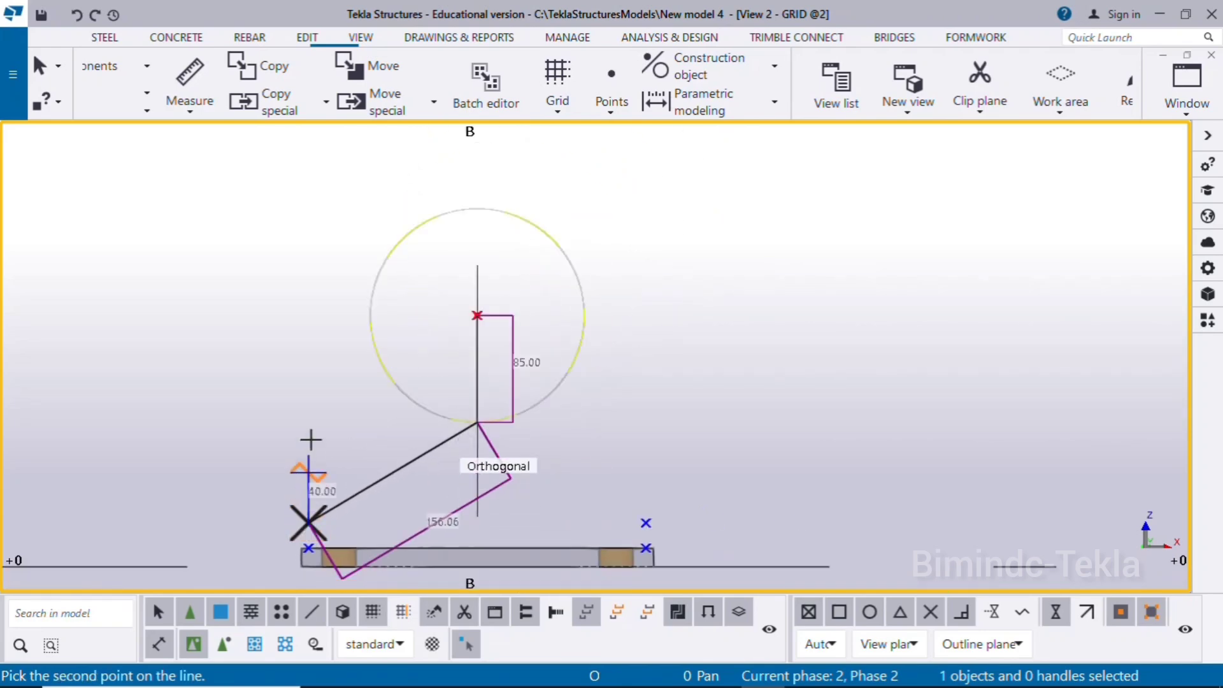
{"action": "left_click", "coordinate": [361, 235]}
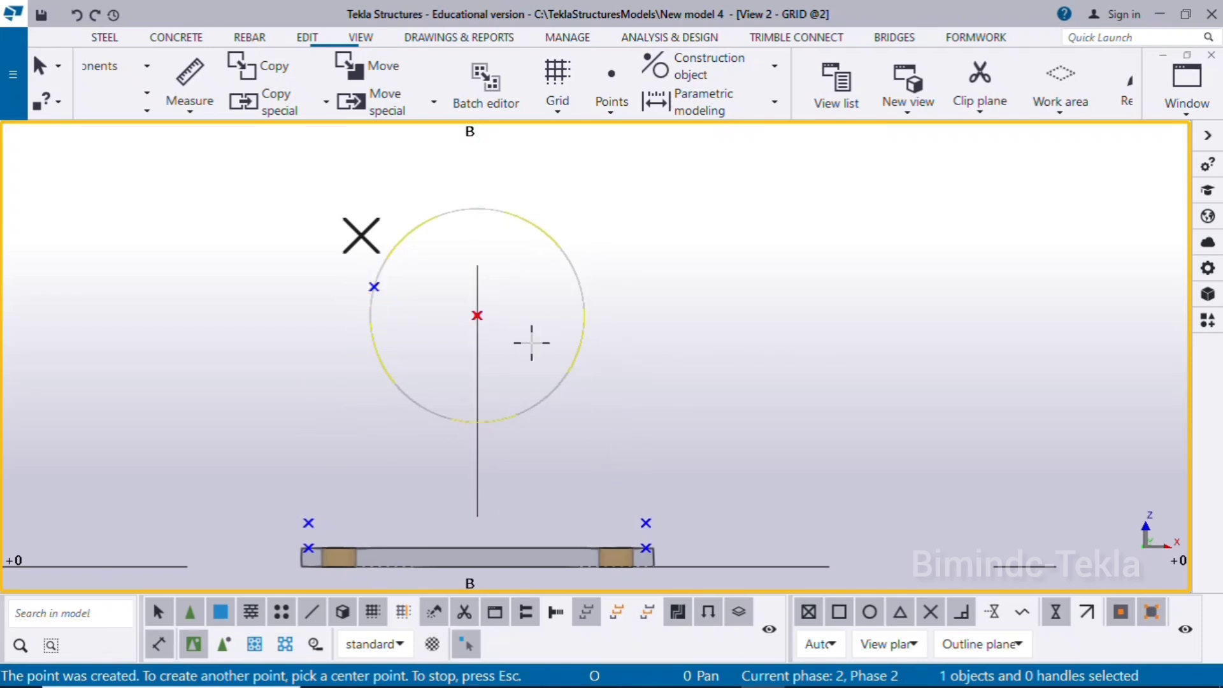
Create the matching tangent point on the circle's right side from the upper right point above the base plate, and end the command
{"action": "left_click", "coordinate": [477, 315]}
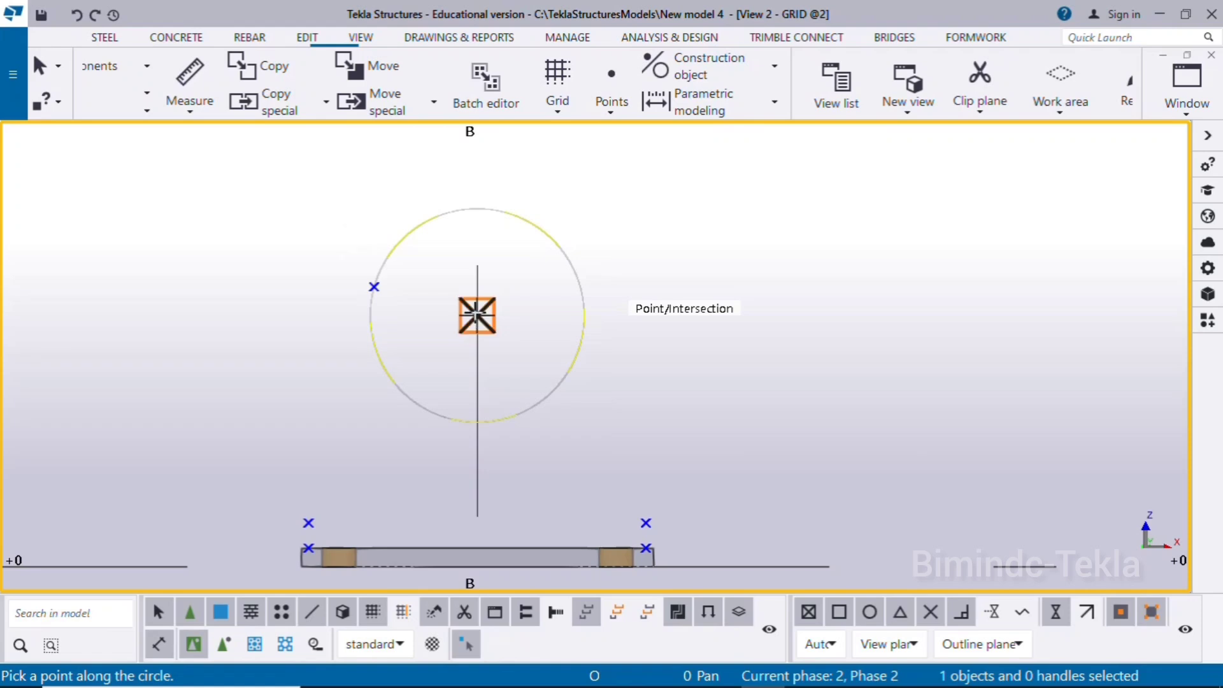
{"action": "left_click", "coordinate": [477, 422]}
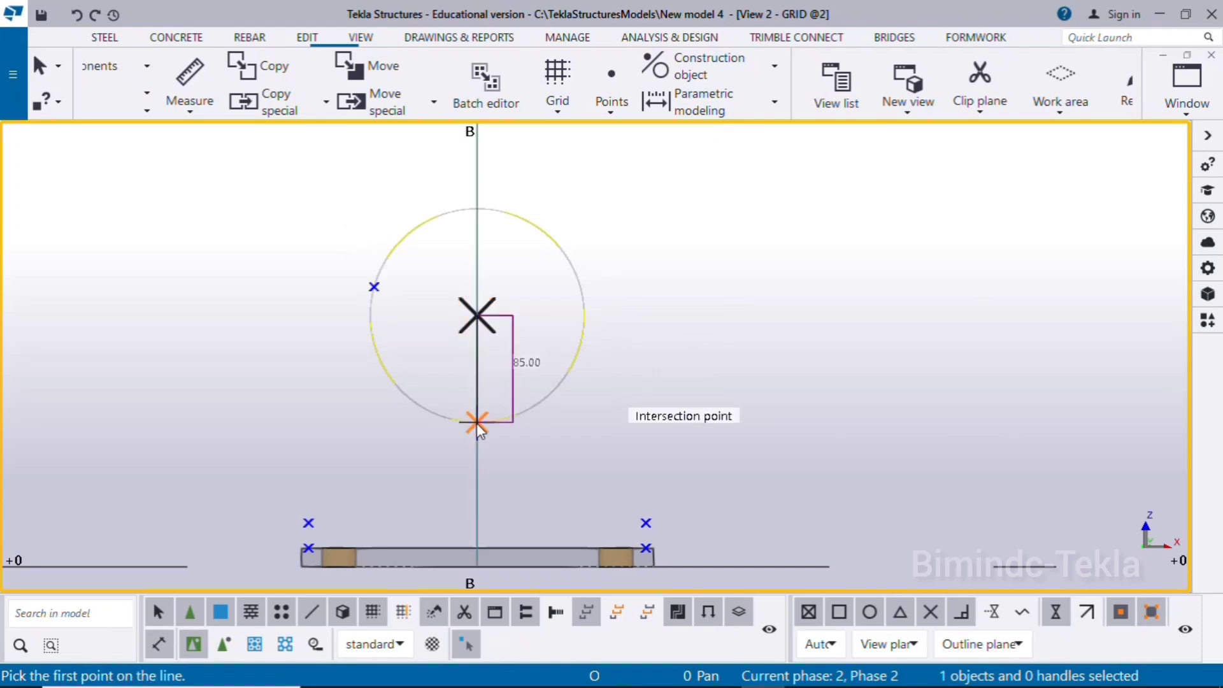
{"action": "left_click", "coordinate": [647, 522]}
{"action": "left_click", "coordinate": [645, 274]}
{"action": "right_click", "coordinate": [754, 237]}
{"action": "left_click", "coordinate": [798, 248]}
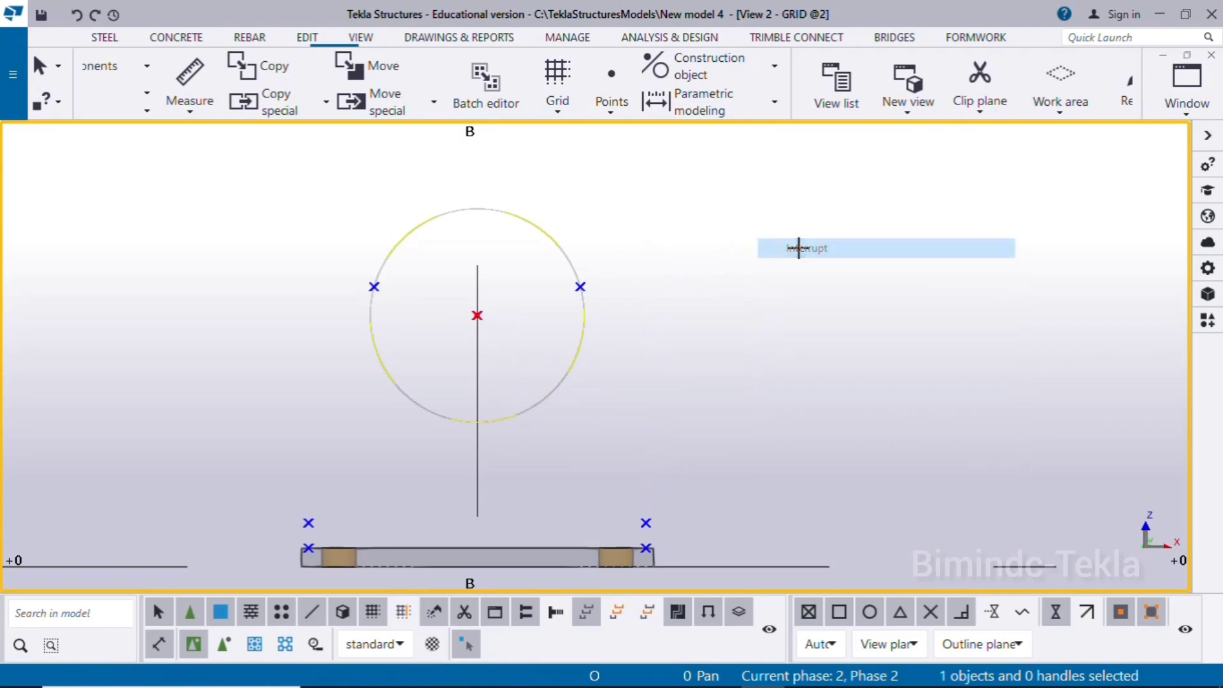
Compare the laid-out points with the side plate's outline in the Rope Pulley drawing image and return to Tekla Structures
{"action": "scroll", "coordinate": [683, 376], "scroll_direction": "down", "scroll_amount": 1}
{"action": "scroll", "coordinate": [555, 473], "scroll_direction": "up", "scroll_amount": 1}
{"action": "middle_click_drag", "start_coordinate": [518, 466], "coordinate": [475, 459]}
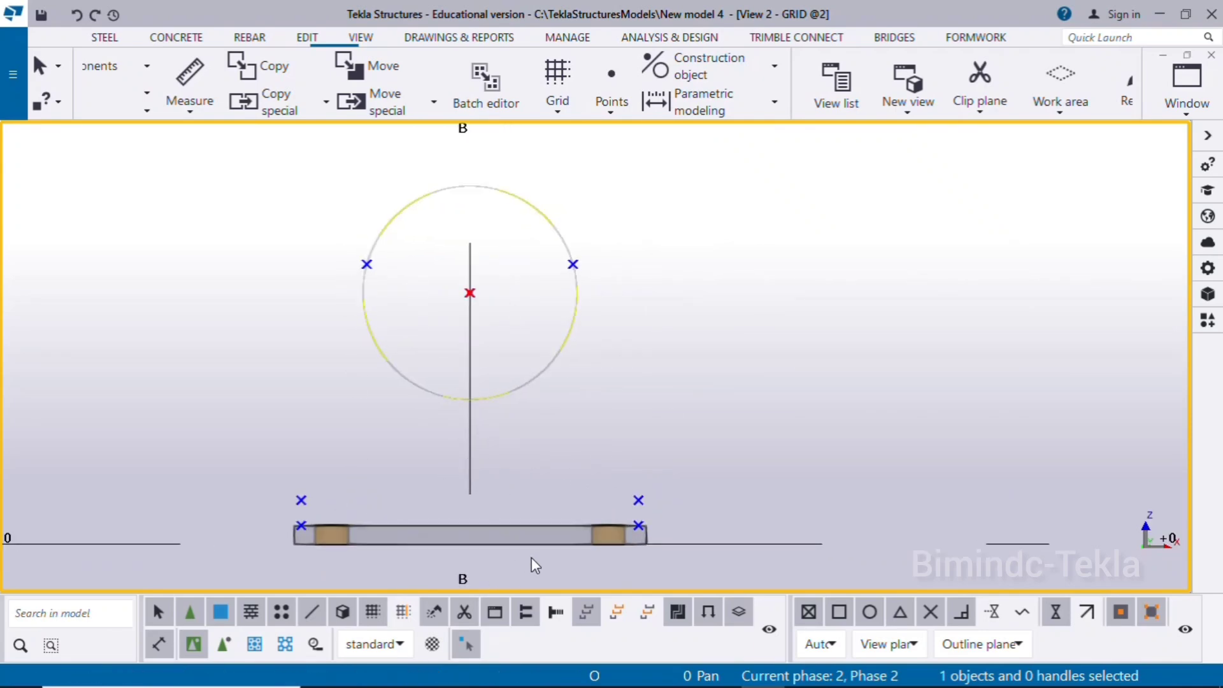
{"action": "left_click", "coordinate": [712, 673]}
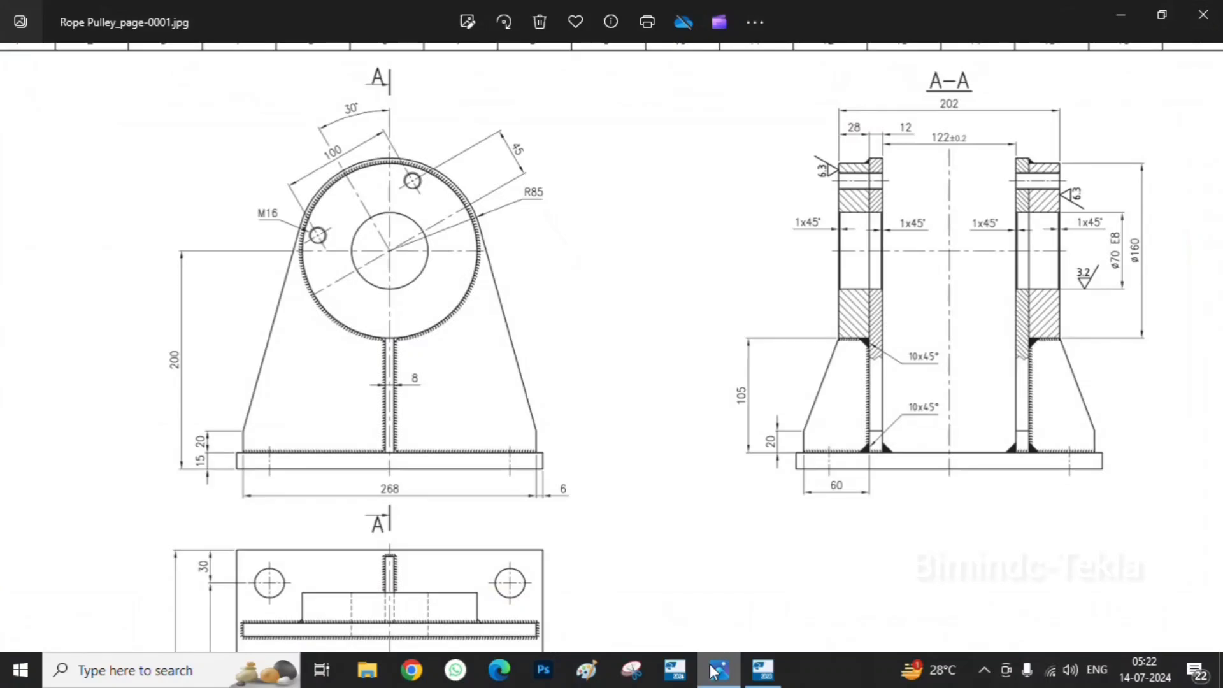
{"action": "left_click", "coordinate": [713, 672]}
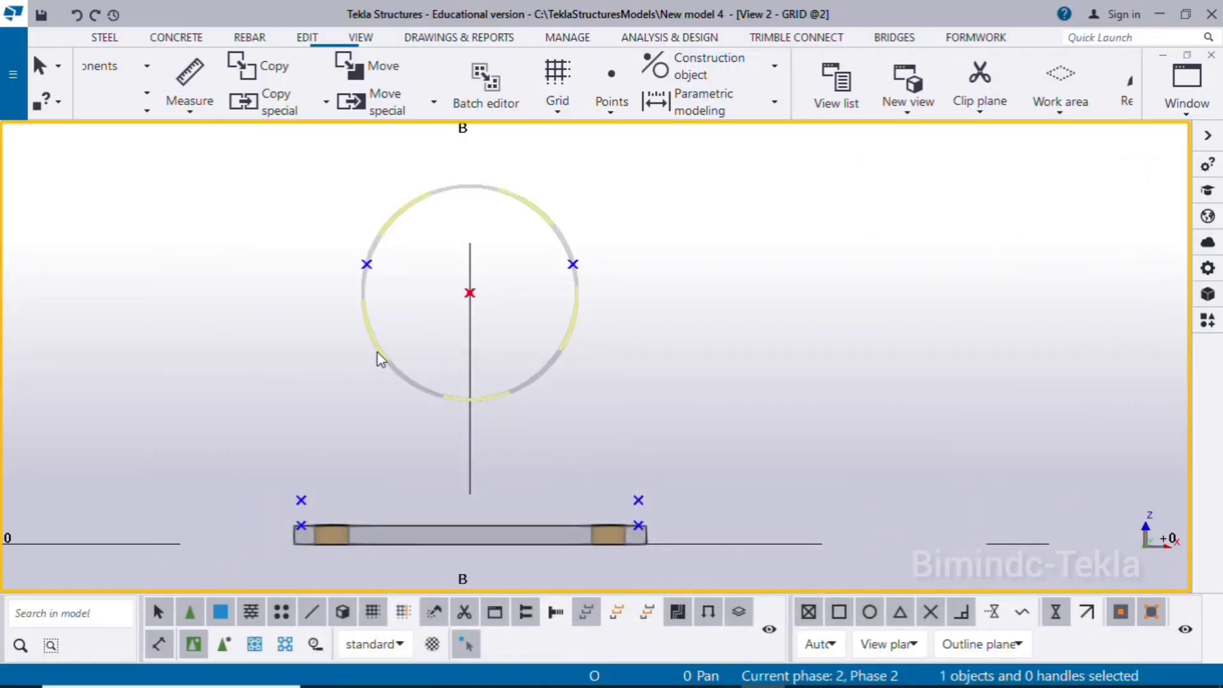
Start a steel plate with corners at the base plate's left top-edge point, the point 20 mm above it and the left tangent point
{"action": "scroll", "coordinate": [376, 355], "scroll_direction": "down", "scroll_amount": 2}
{"action": "left_click", "coordinate": [105, 37]}
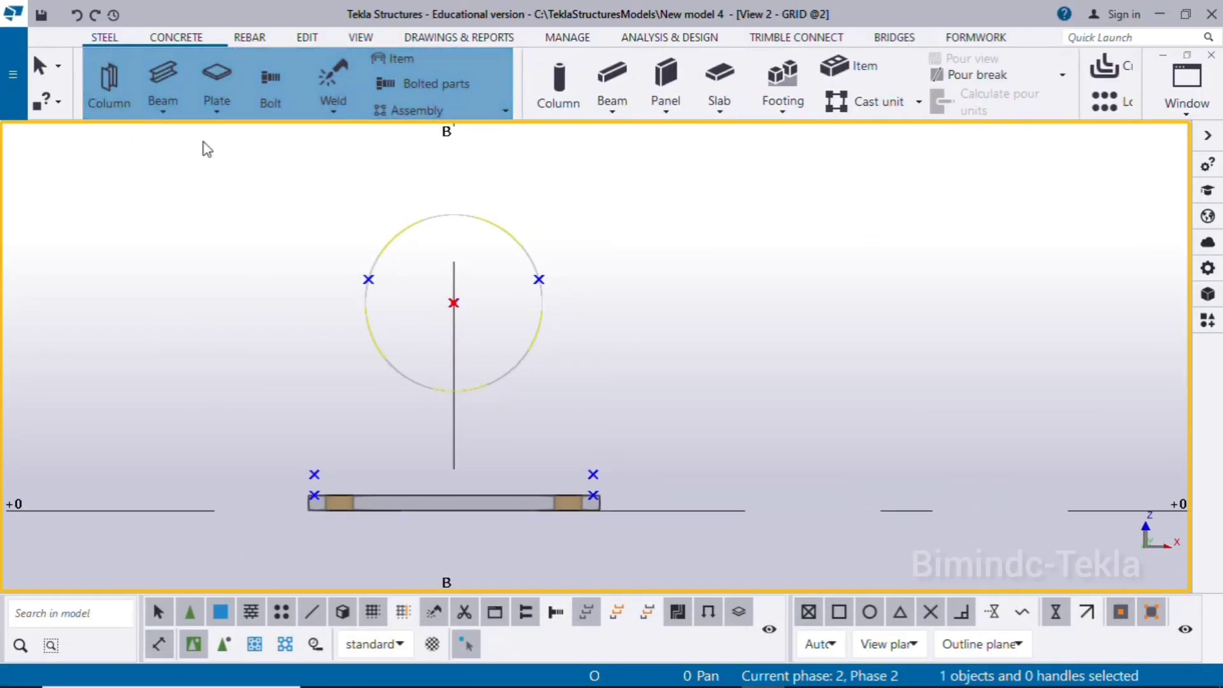
{"action": "left_click", "coordinate": [220, 112]}
{"action": "left_click", "coordinate": [255, 137]}
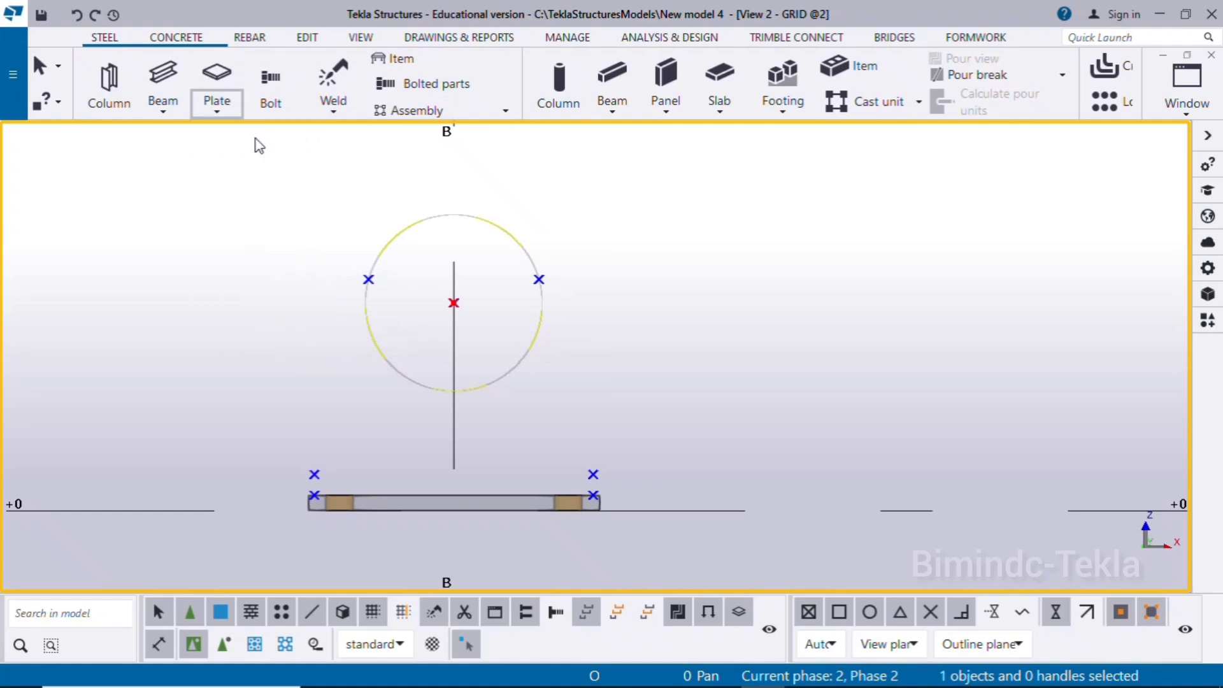
{"action": "scroll", "coordinate": [316, 426], "scroll_direction": "up", "scroll_amount": 3}
{"action": "scroll", "coordinate": [329, 513], "scroll_direction": "up", "scroll_amount": 1}
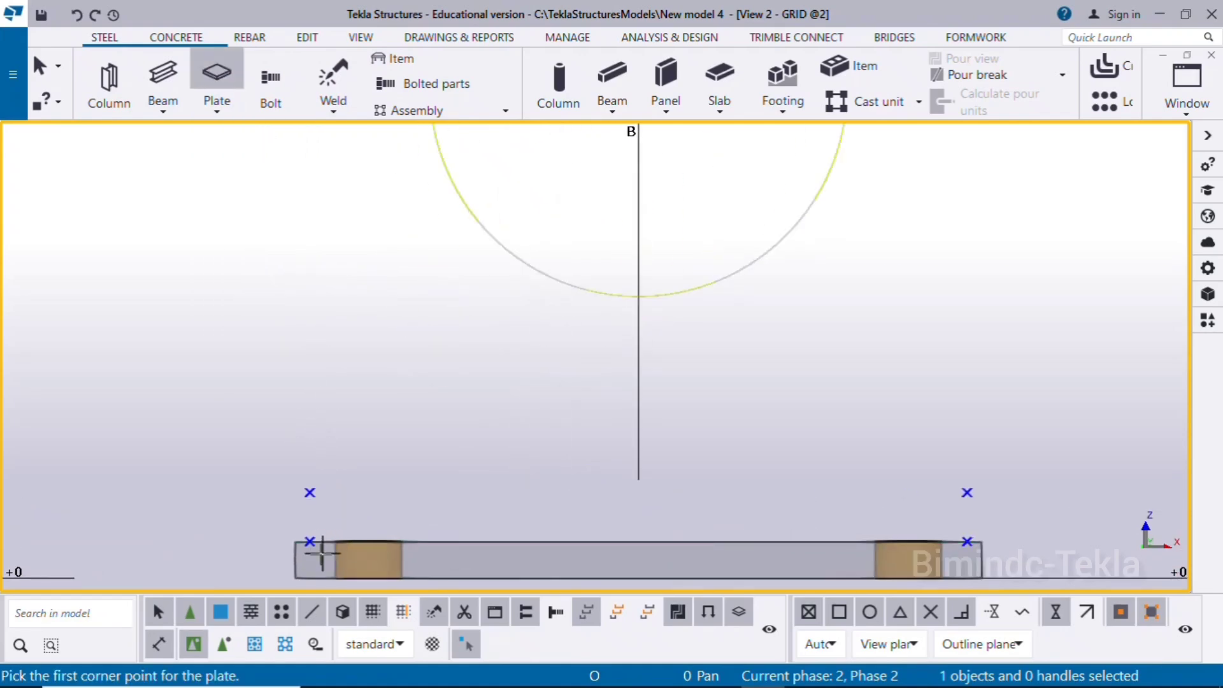
{"action": "left_click", "coordinate": [310, 542]}
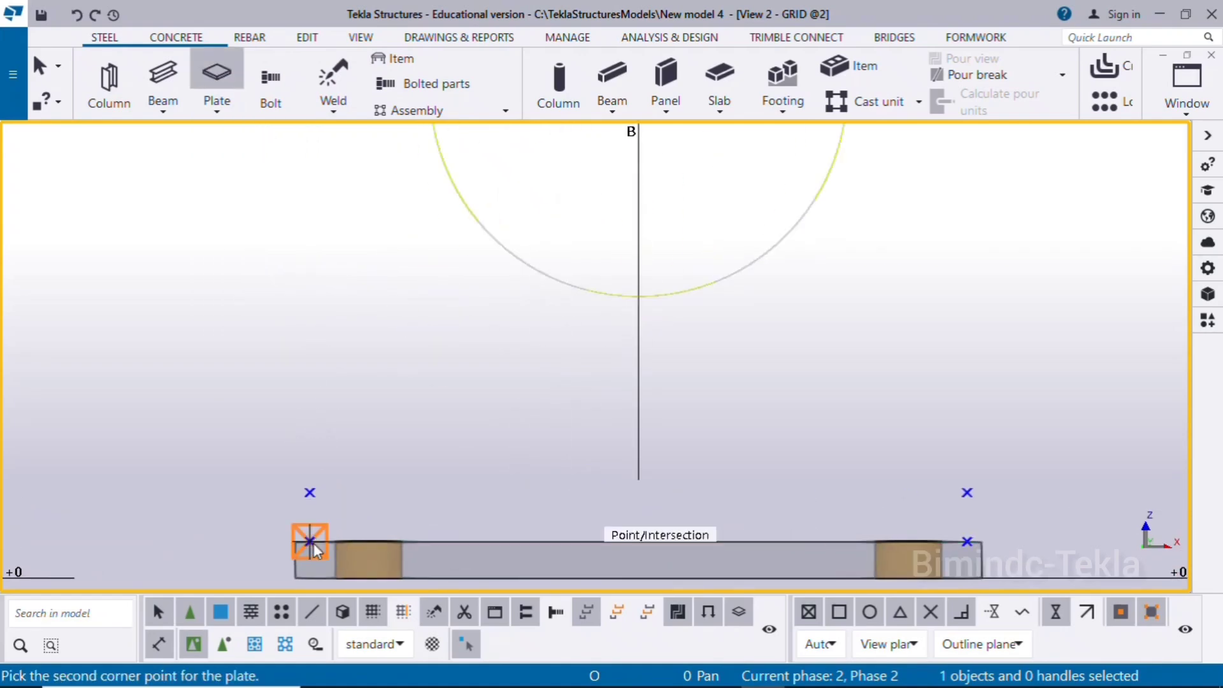
{"action": "left_click", "coordinate": [310, 490]}
{"action": "scroll", "coordinate": [360, 396], "scroll_direction": "down", "scroll_amount": 5}
{"action": "scroll", "coordinate": [357, 369], "scroll_direction": "up", "scroll_amount": 4}
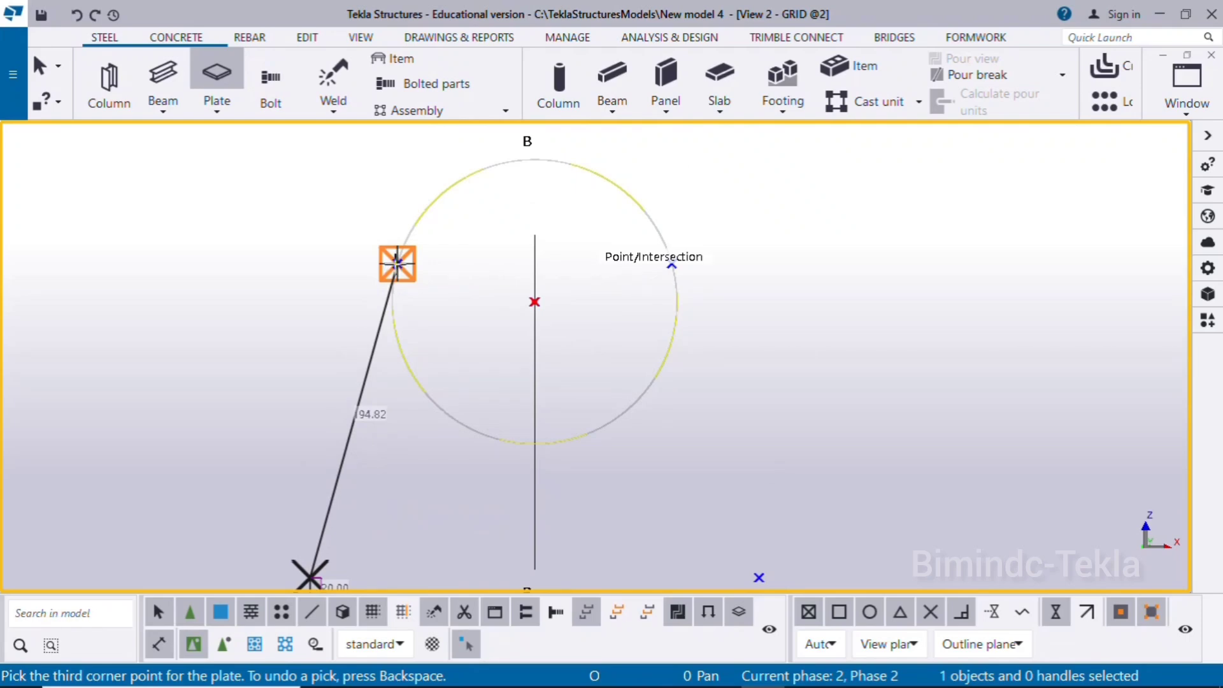
{"action": "left_click", "coordinate": [397, 263]}
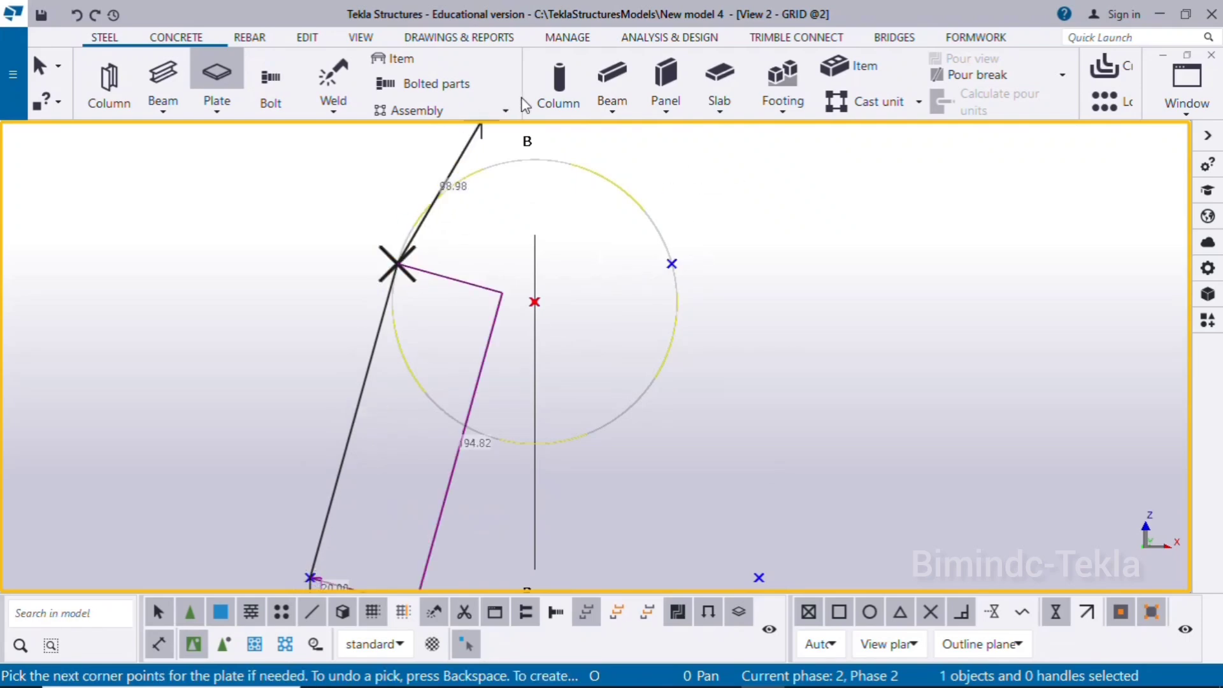
Complete the plate through the circle's top, right tangent point, right point 20 mm above the base and base plate's right top-edge point, and end the command
{"action": "left_click", "coordinate": [534, 158]}
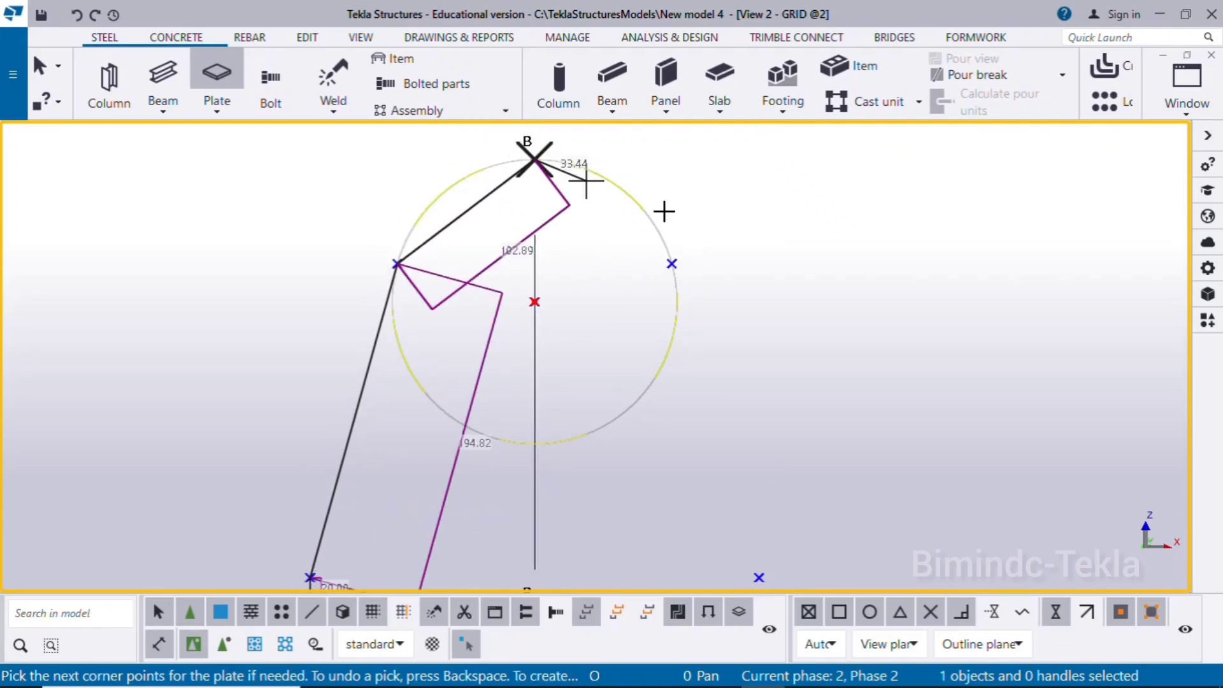
{"action": "left_click", "coordinate": [672, 263]}
{"action": "scroll", "coordinate": [695, 352], "scroll_direction": "down", "scroll_amount": 2}
{"action": "middle_click_drag", "start_coordinate": [717, 446], "coordinate": [691, 346]}
{"action": "scroll", "coordinate": [709, 396], "scroll_direction": "up", "scroll_amount": 3}
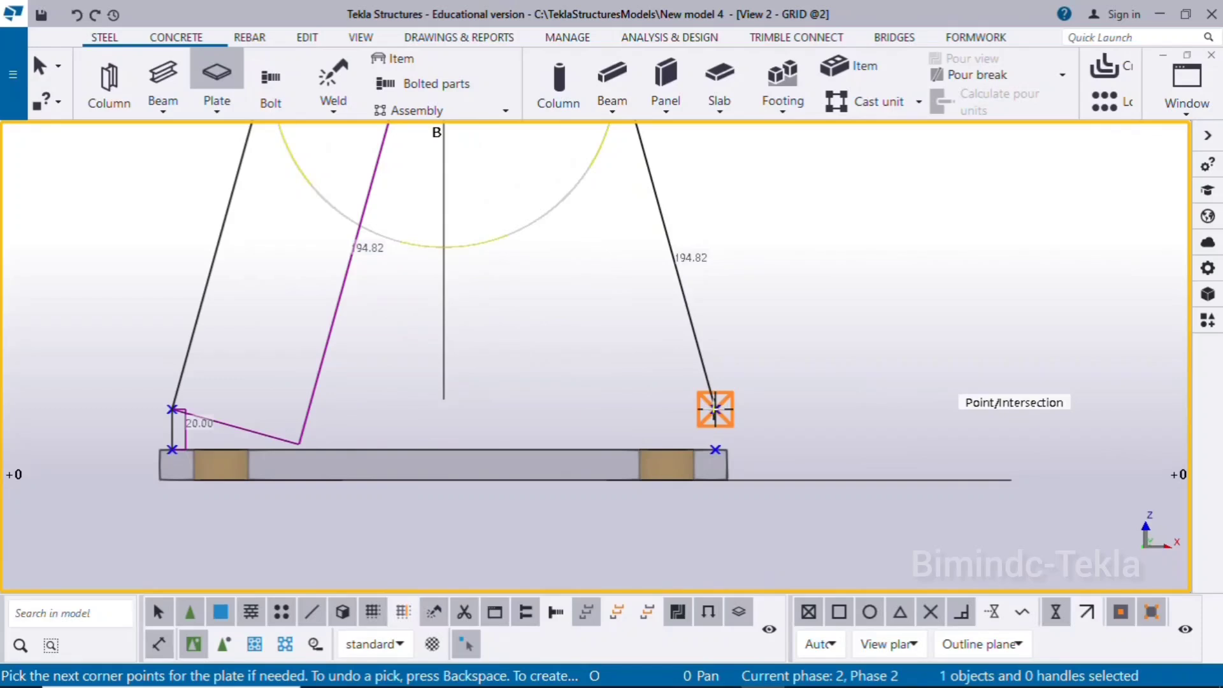
{"action": "left_click", "coordinate": [715, 409]}
{"action": "scroll", "coordinate": [715, 427], "scroll_direction": "up", "scroll_amount": 1}
{"action": "left_click", "coordinate": [715, 454]}
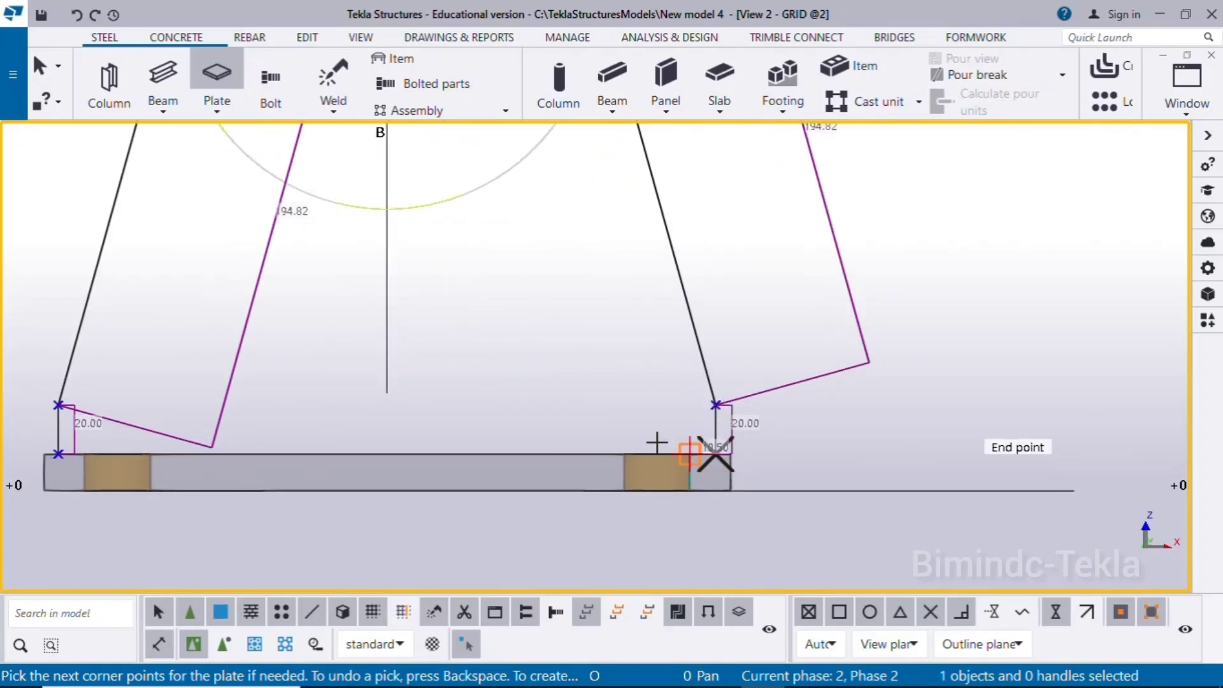
{"action": "middle_click", "coordinate": [552, 409]}
{"action": "scroll", "coordinate": [553, 409], "scroll_direction": "down", "scroll_amount": 2}
{"action": "scroll", "coordinate": [552, 409], "scroll_direction": "down", "scroll_amount": 3}
{"action": "middle_click_drag", "start_coordinate": [662, 175], "coordinate": [617, 357]}
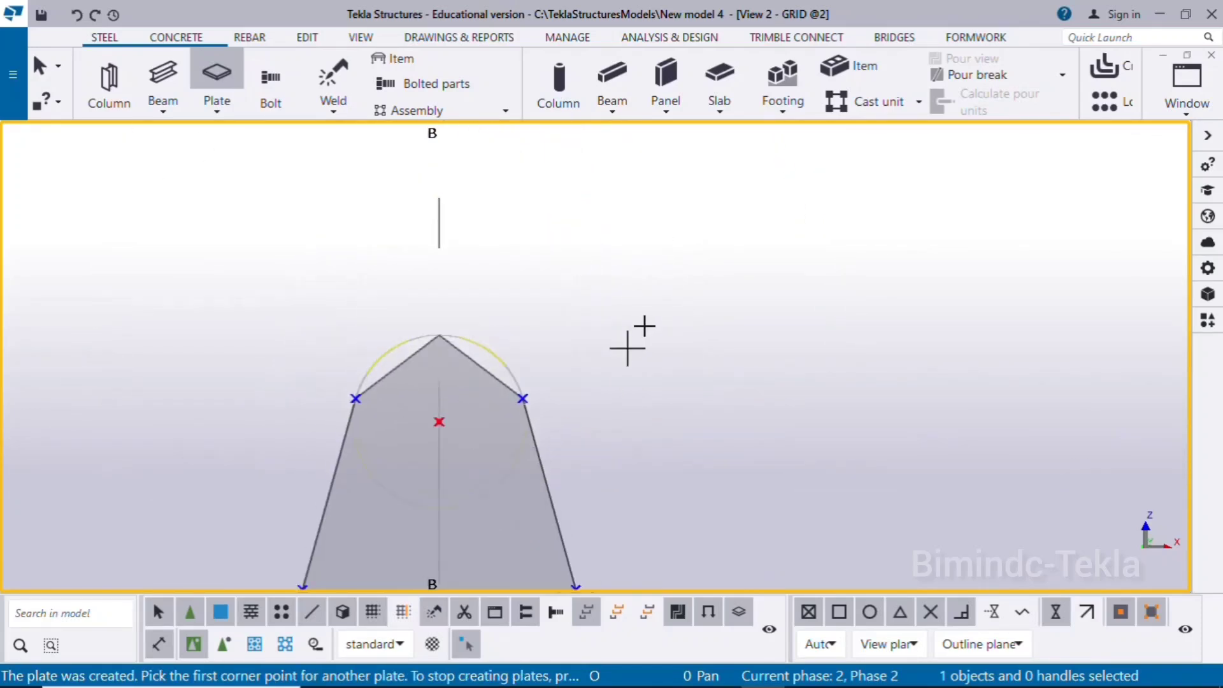
{"action": "right_click", "coordinate": [649, 314]}
{"action": "left_click", "coordinate": [709, 327]}
Change the side plate's top corner chamfer type to Arc point and close the properties
{"action": "scroll", "coordinate": [708, 401], "scroll_direction": "down", "scroll_amount": 2}
{"action": "middle_click_drag", "start_coordinate": [706, 404], "coordinate": [704, 409]}
{"action": "scroll", "coordinate": [581, 304], "scroll_direction": "up", "scroll_amount": 2}
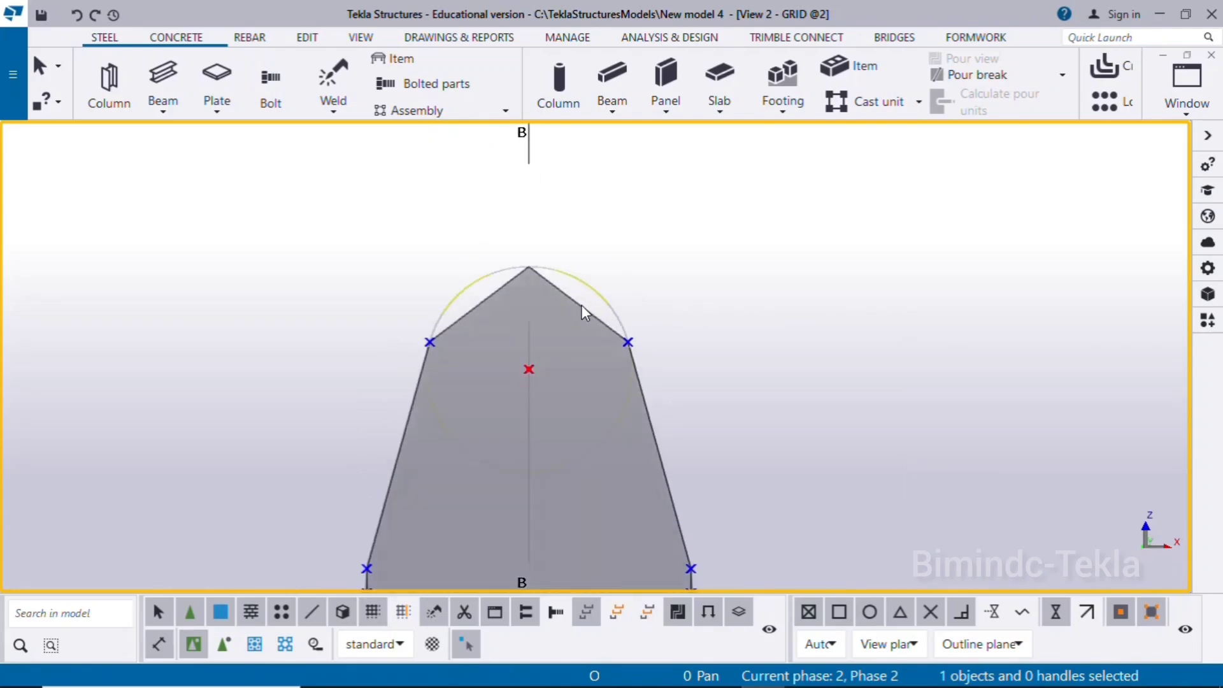
{"action": "scroll", "coordinate": [580, 304], "scroll_direction": "up", "scroll_amount": 1}
{"action": "left_click", "coordinate": [578, 304]}
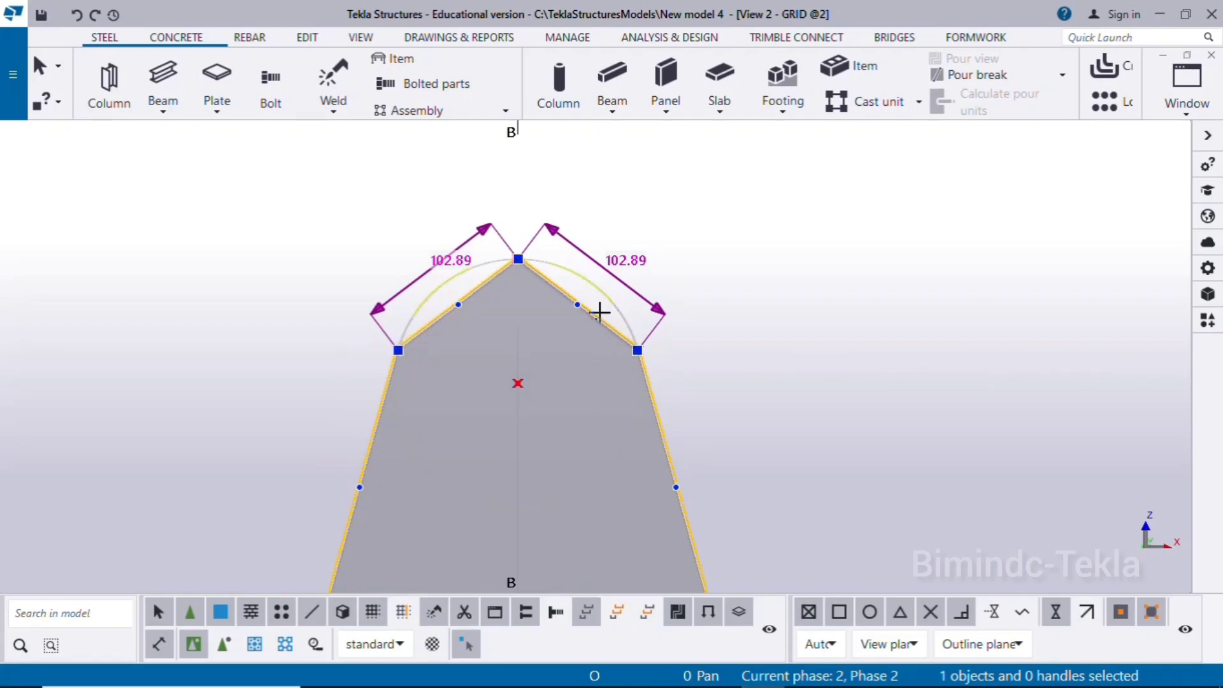
{"action": "scroll", "coordinate": [514, 261], "scroll_direction": "up", "scroll_amount": 2}
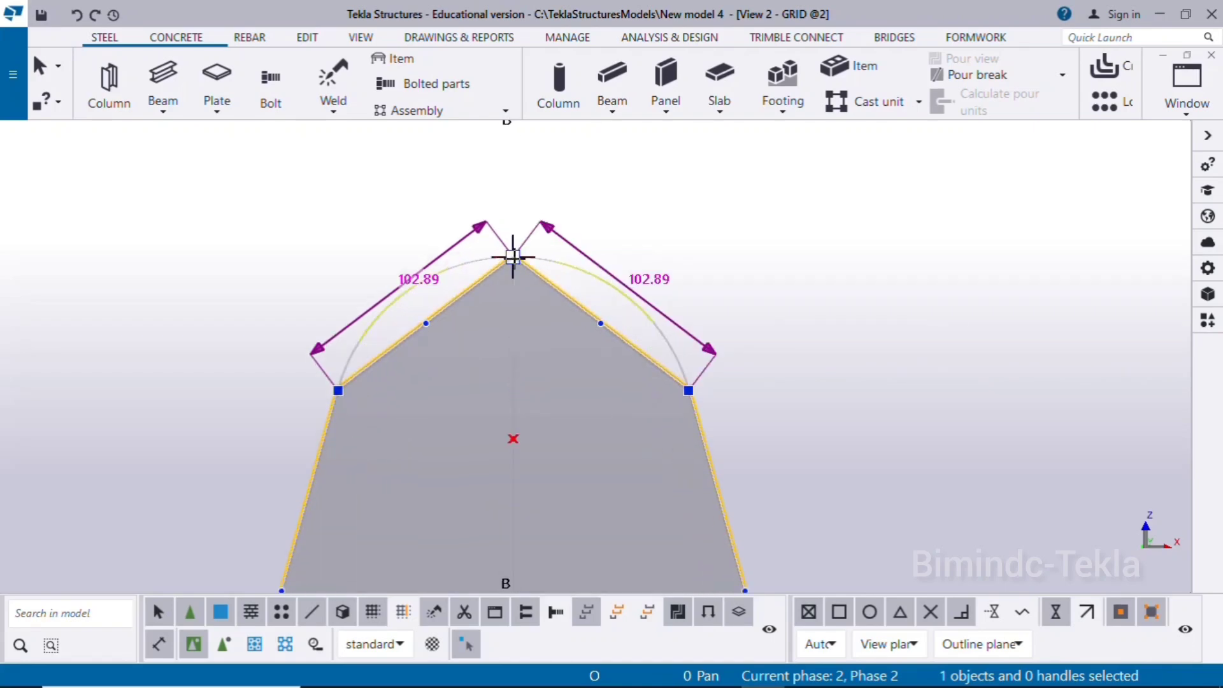
{"action": "double_click", "coordinate": [513, 258]}
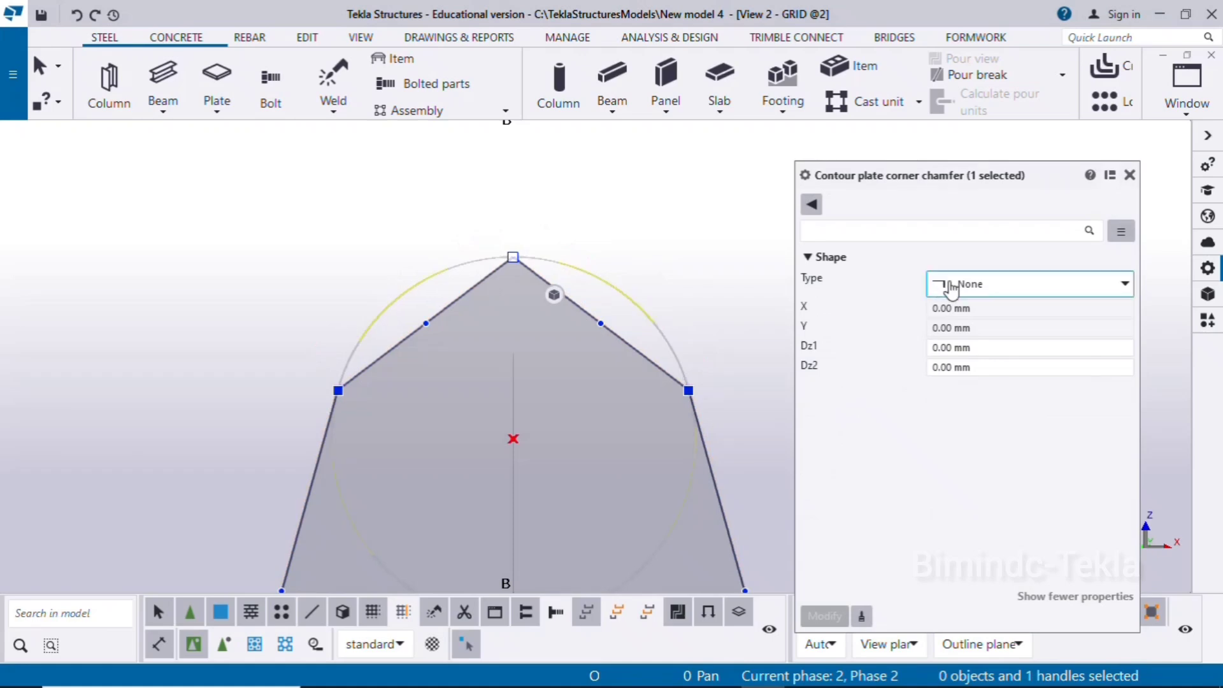
{"action": "left_click", "coordinate": [980, 290]}
{"action": "left_click", "coordinate": [981, 417]}
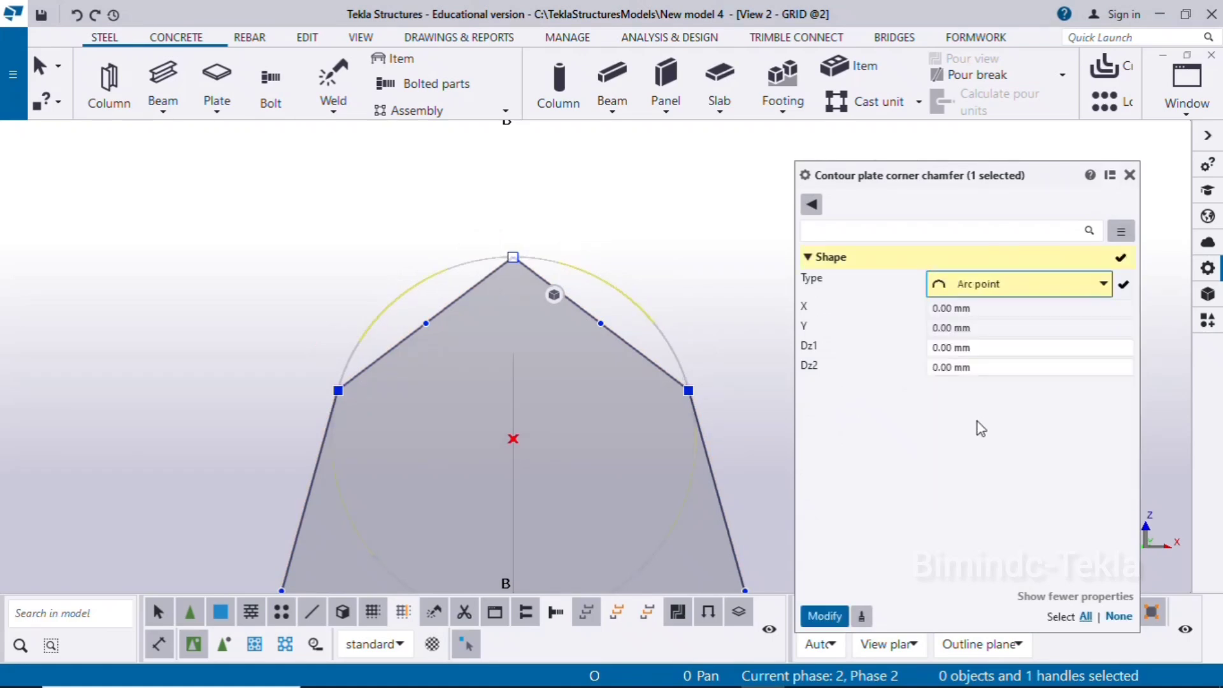
{"action": "left_click", "coordinate": [825, 622]}
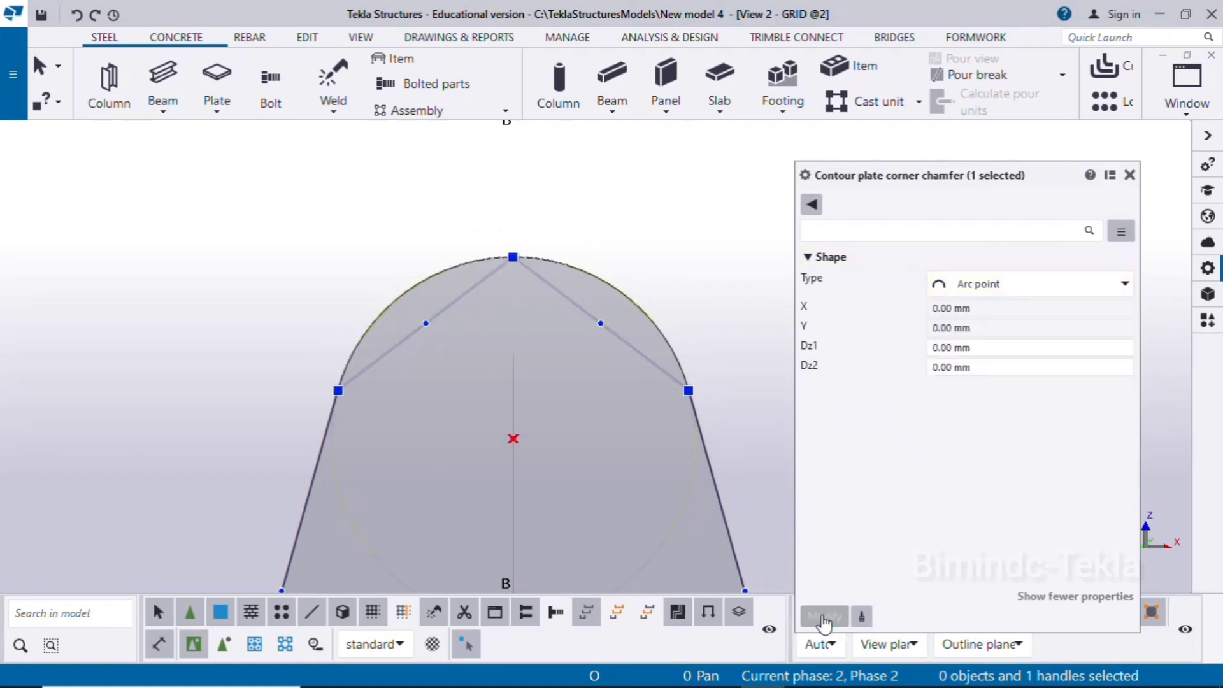
{"action": "scroll", "coordinate": [484, 427], "scroll_direction": "down", "scroll_amount": 3}
{"action": "middle_click_drag", "start_coordinate": [541, 557], "coordinate": [439, 383]}
{"action": "left_click", "coordinate": [586, 334]}
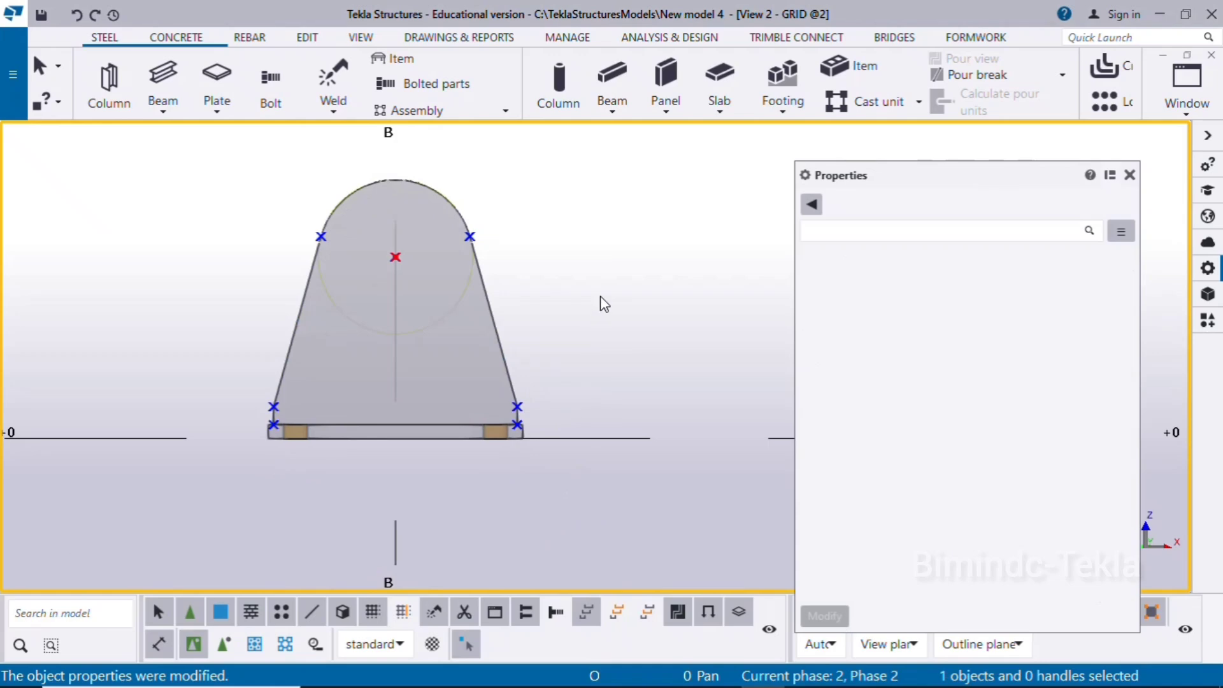
{"action": "left_click", "coordinate": [1131, 174]}
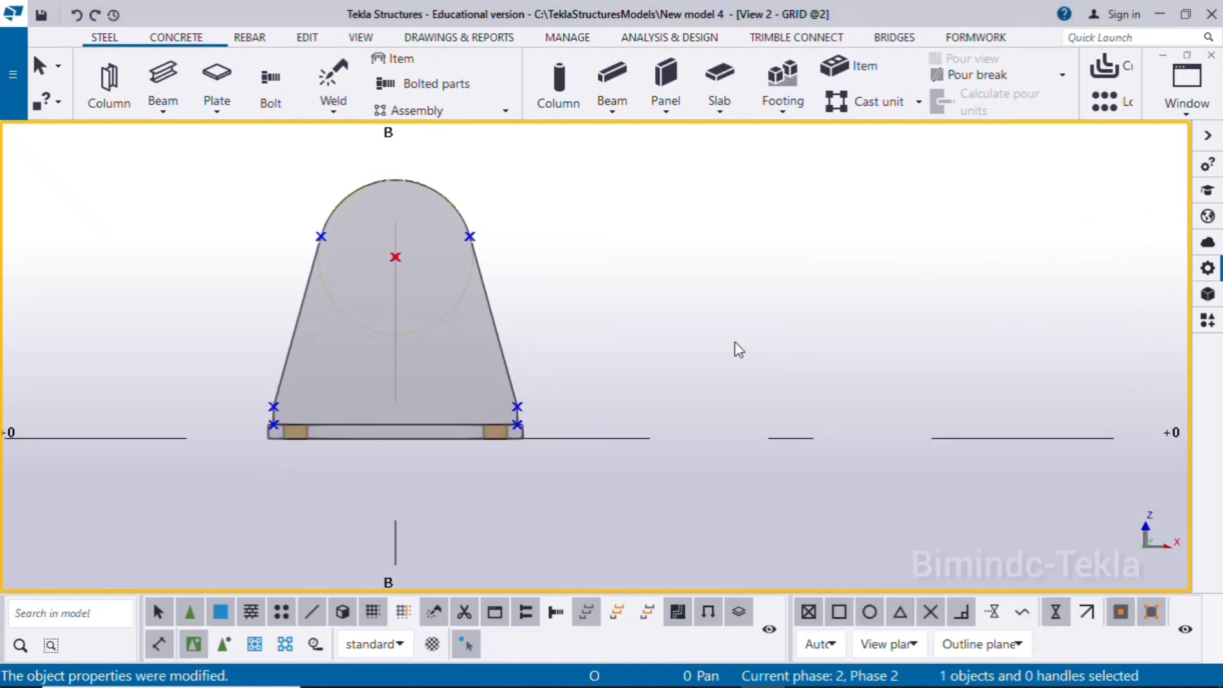
Check the side plate's thickness in the Rope Pulley drawing image and return to Tekla Structures
{"action": "left_click", "coordinate": [718, 675]}
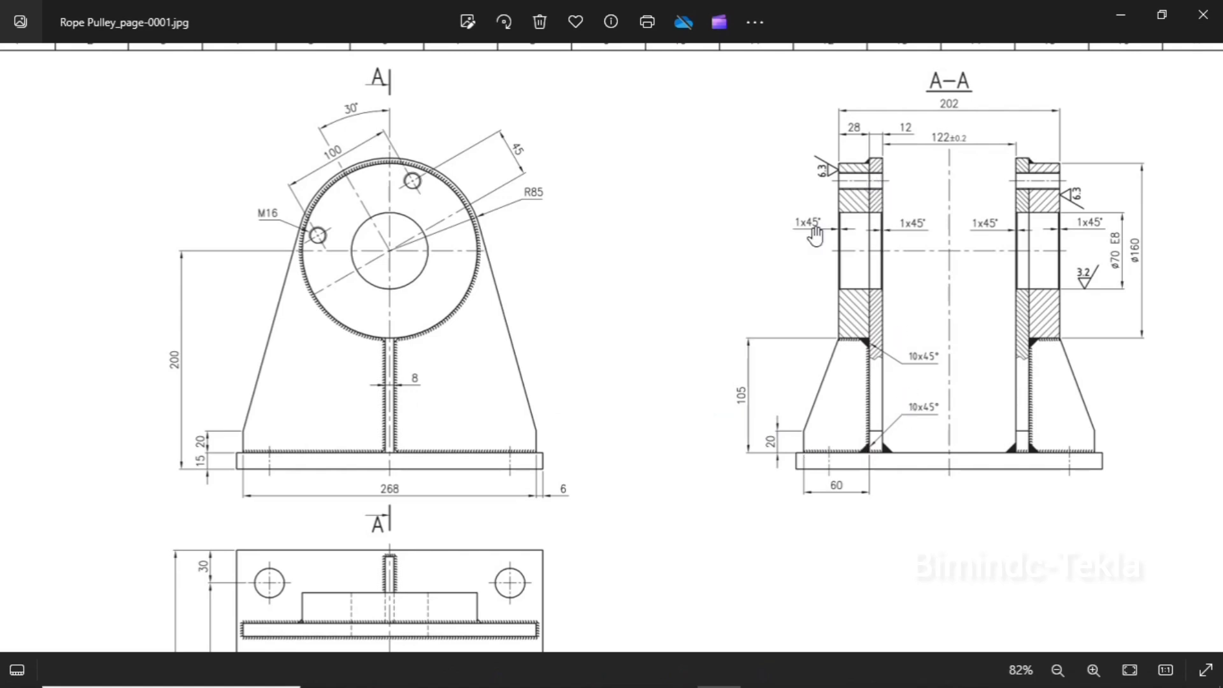
{"action": "scroll", "coordinate": [535, 318], "scroll_direction": "down", "scroll_amount": 3}
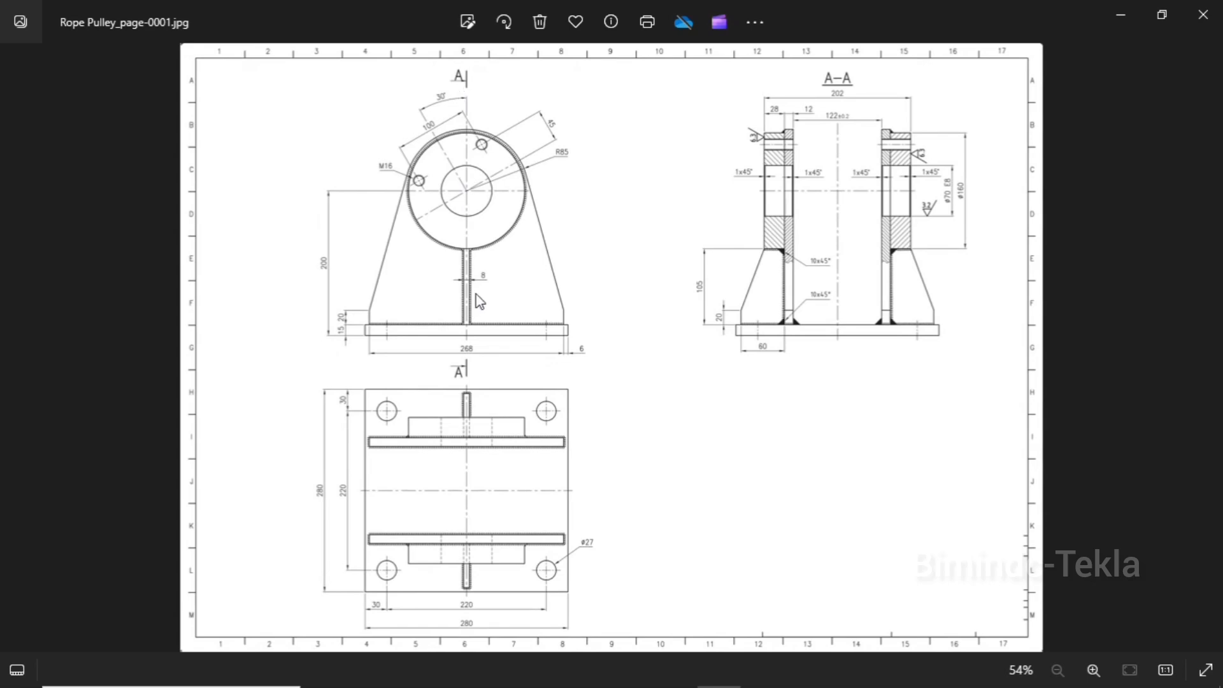
{"action": "scroll", "coordinate": [828, 215], "scroll_direction": "up", "scroll_amount": 2}
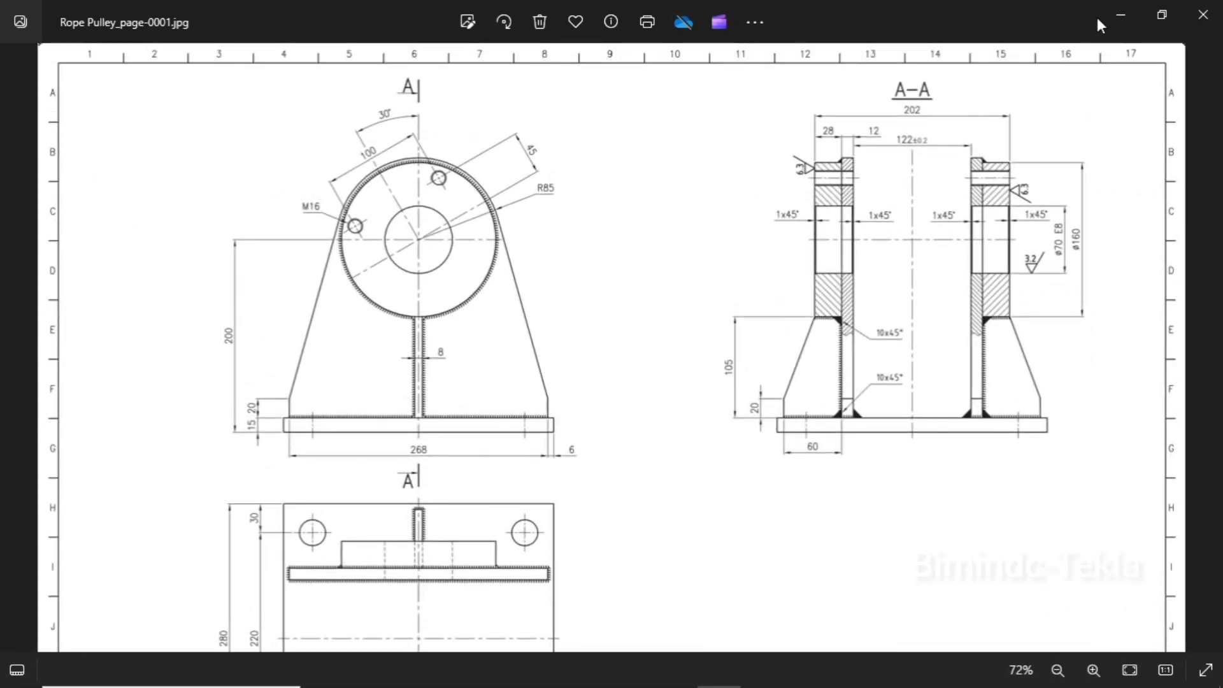
{"action": "left_click", "coordinate": [1121, 15]}
Set the side plate's profile to PLT12, apply the modification and close the properties
{"action": "double_click", "coordinate": [499, 347]}
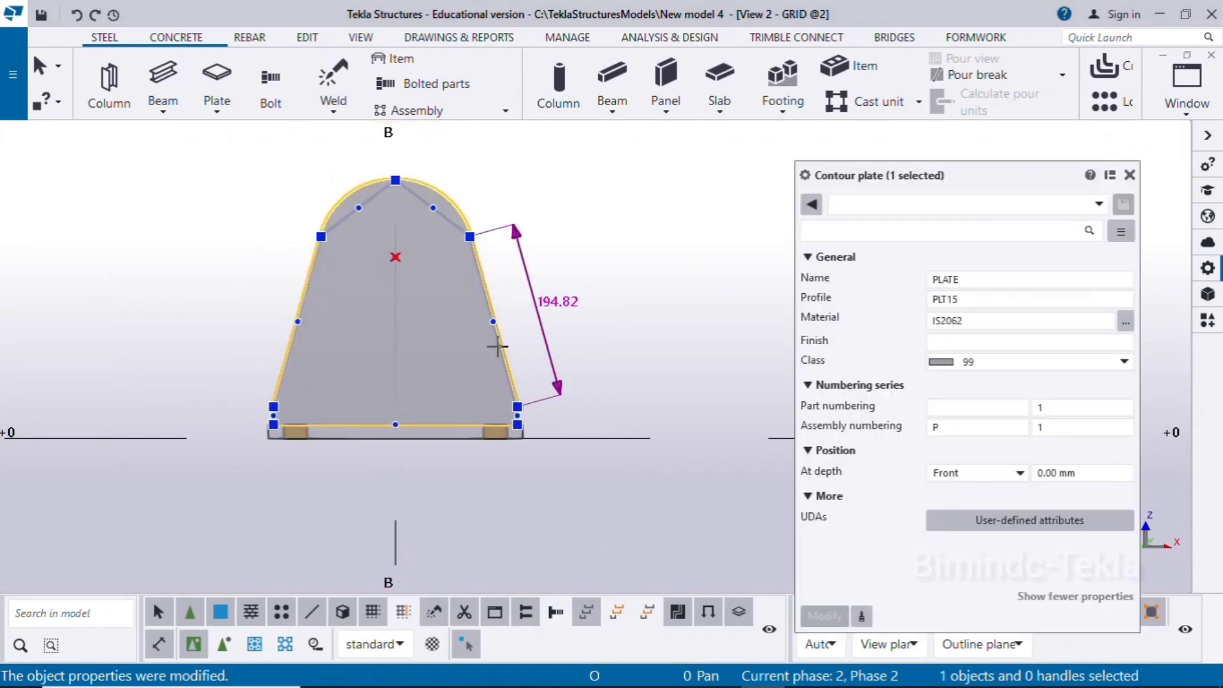
{"action": "left_click", "coordinate": [973, 299]}
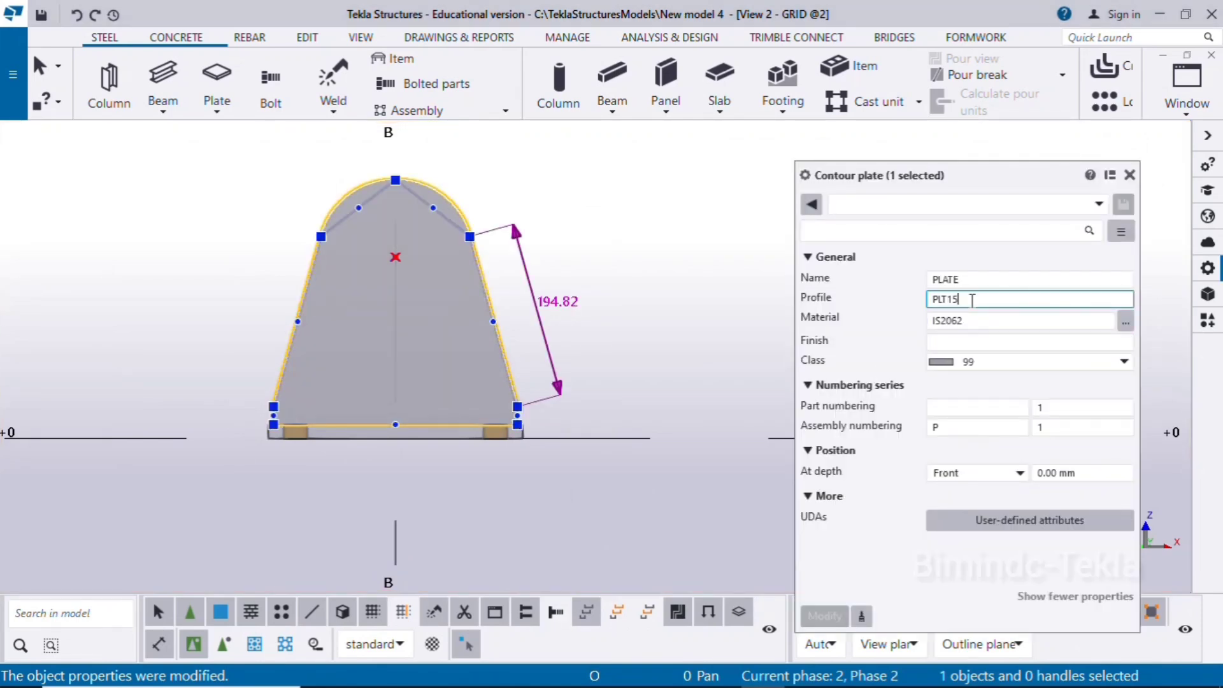
{"action": "key", "text": "BackSpace"}
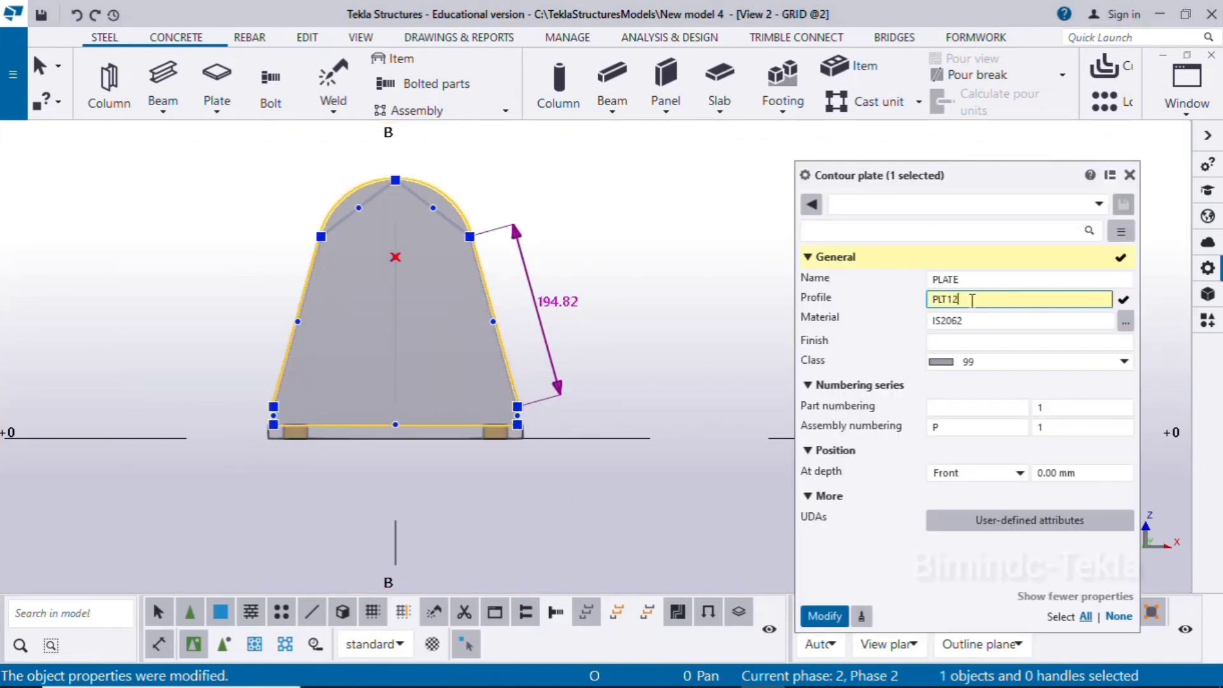
{"action": "left_click", "coordinate": [825, 617]}
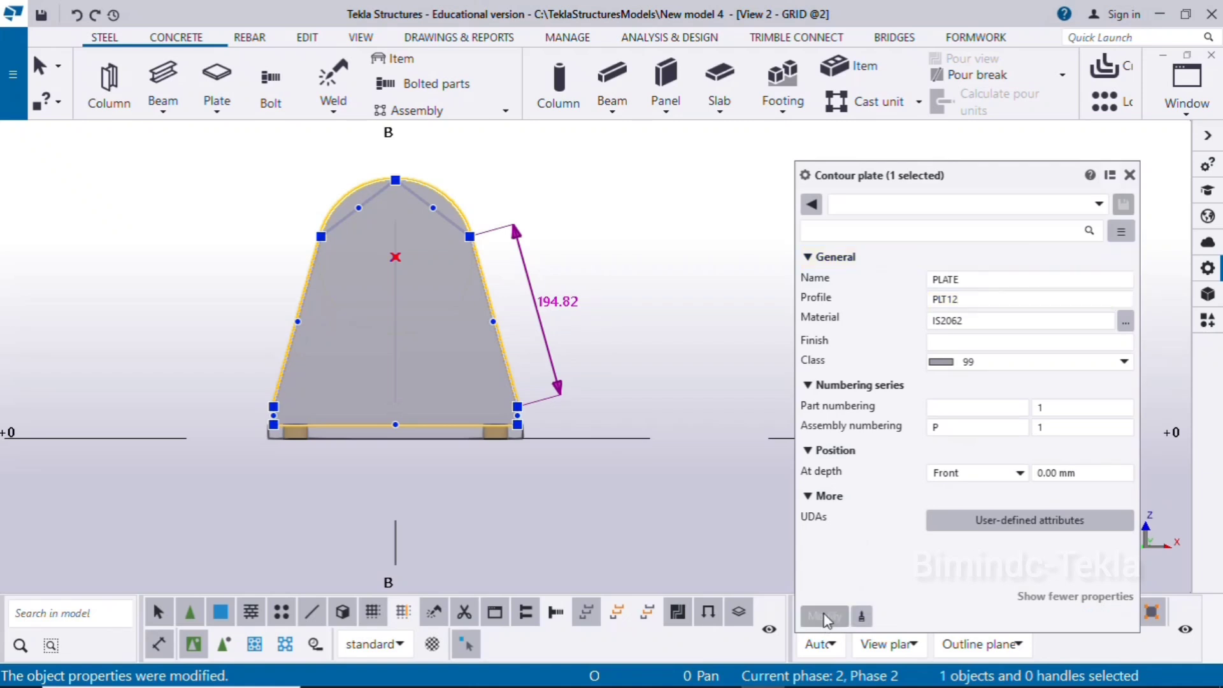
{"action": "left_click", "coordinate": [1130, 175]}
{"action": "left_click", "coordinate": [737, 334]}
Review the side plate arrangement across all views of the Rope Pulley drawing image and return to Tekla Structures
{"action": "scroll", "coordinate": [737, 344], "scroll_direction": "down", "scroll_amount": 2}
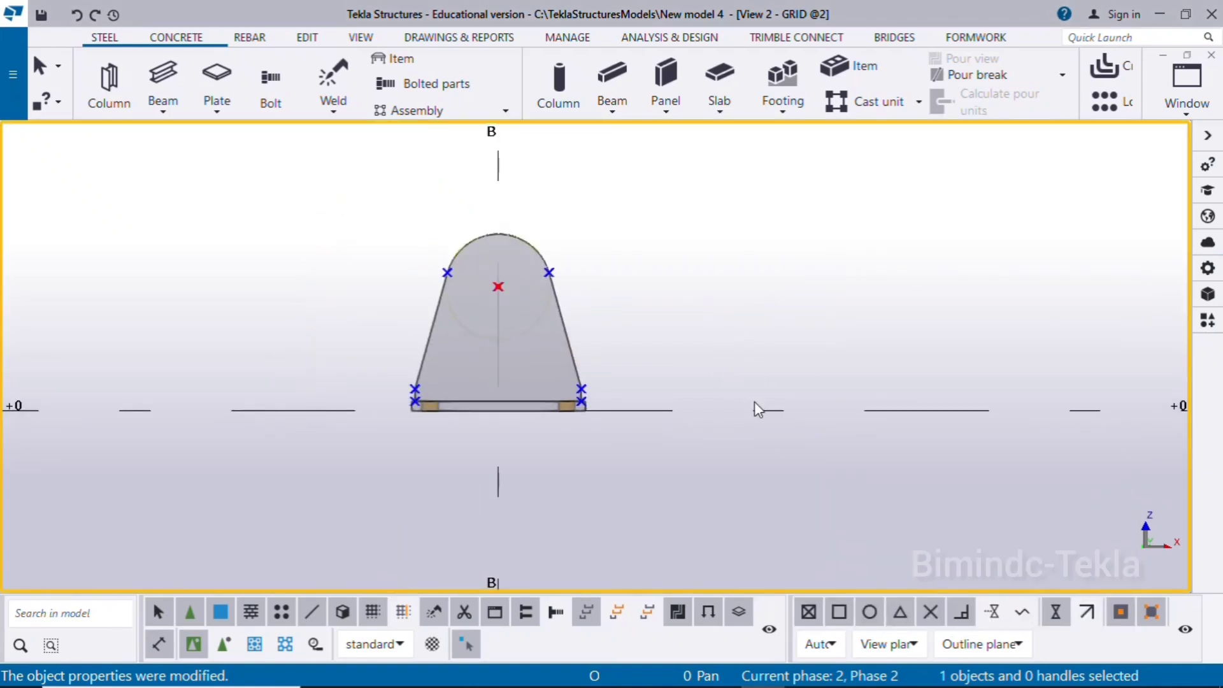
{"action": "middle_click_drag", "start_coordinate": [755, 402], "coordinate": [611, 444]}
{"action": "left_click", "coordinate": [708, 672]}
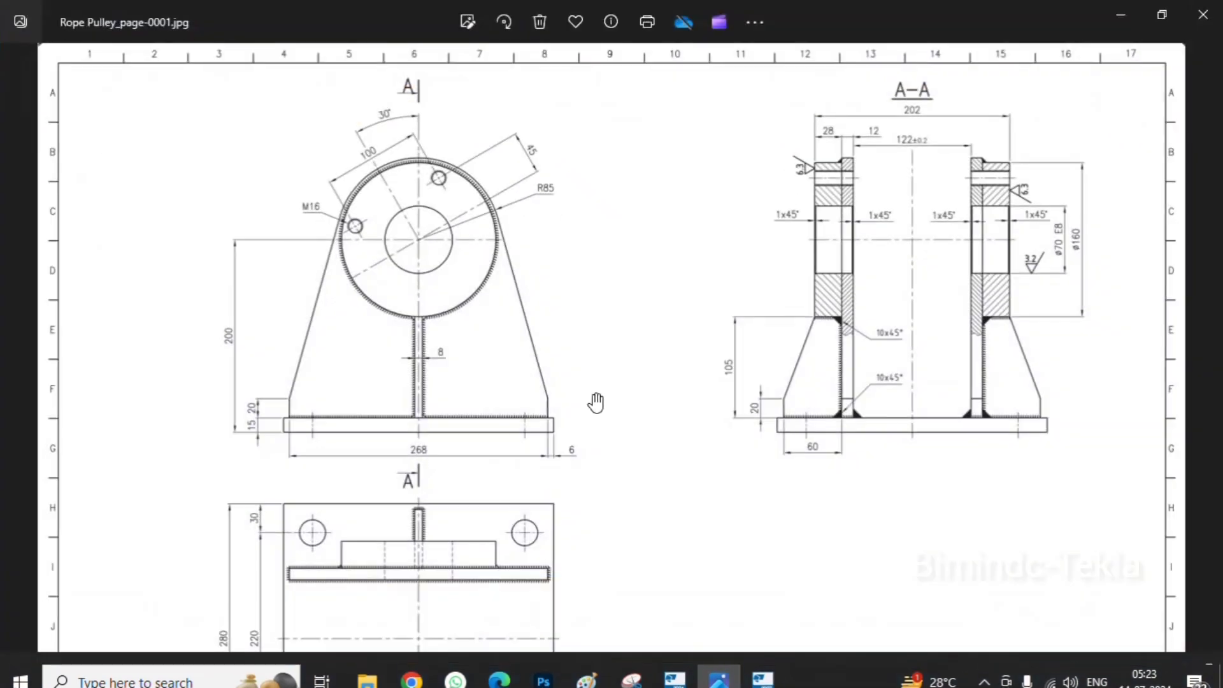
{"action": "scroll", "coordinate": [673, 370], "scroll_direction": "down", "scroll_amount": 3}
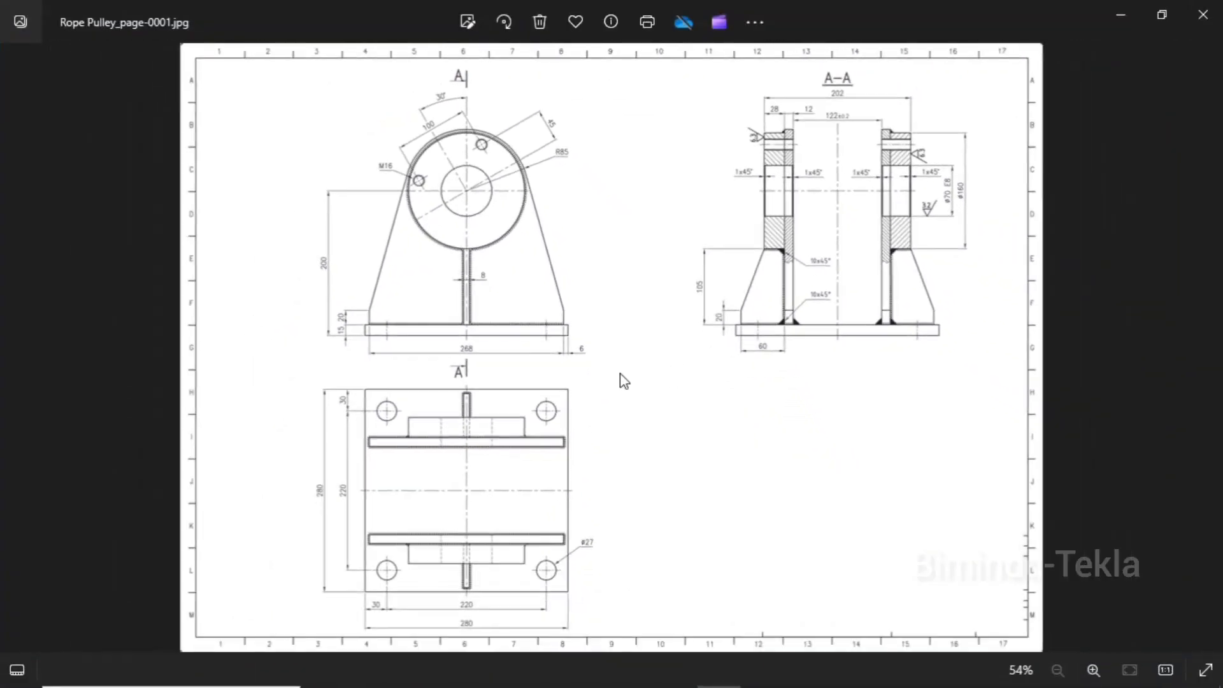
{"action": "left_click", "coordinate": [1122, 14]}
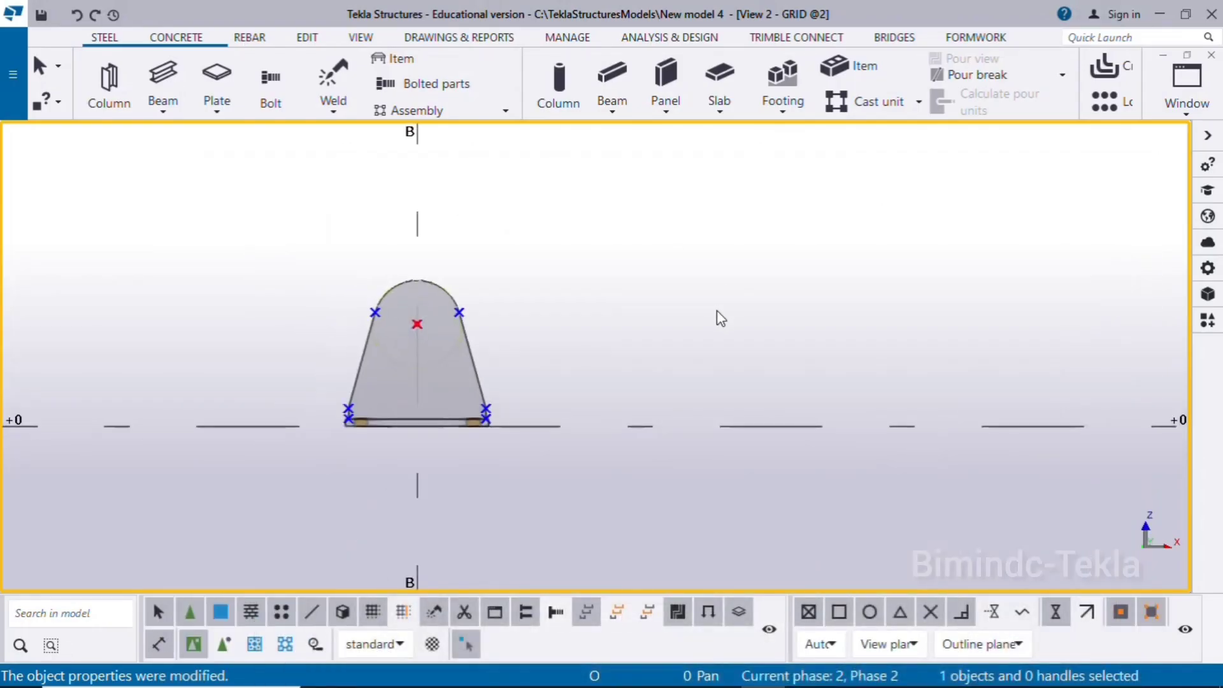
Switch from the grid 2 view to View 1 - 3d and redraw it, showing the base plate in plan
{"action": "key", "text": "ctrl+p"}
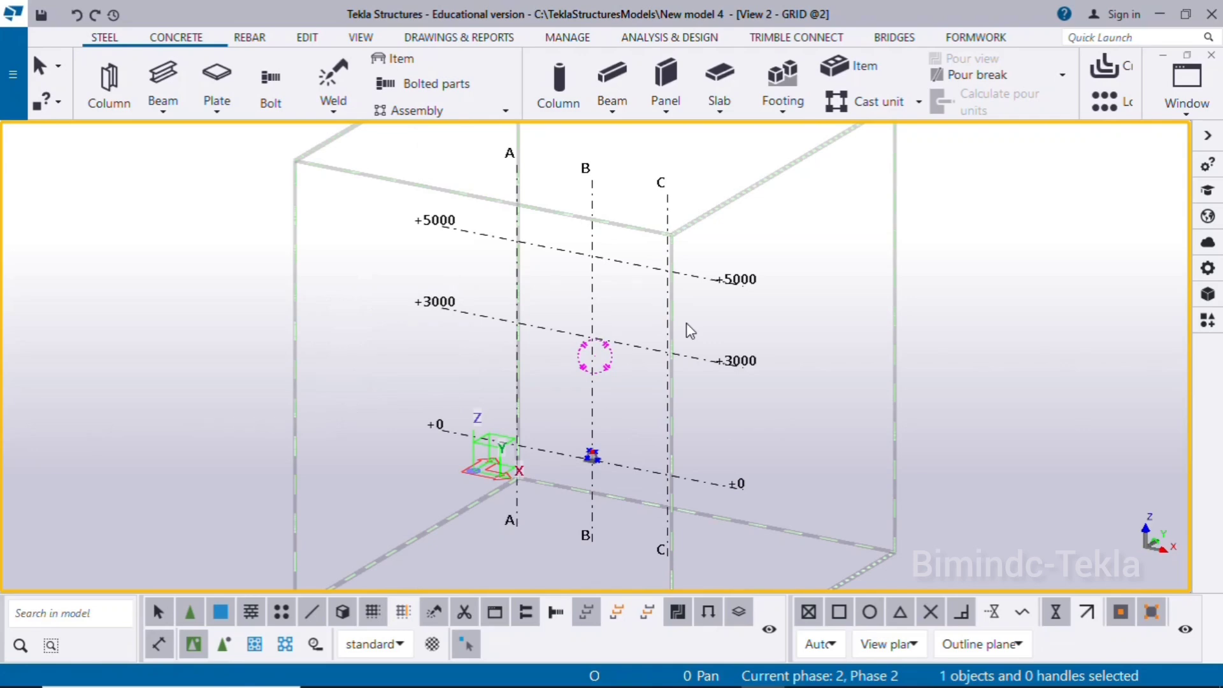
{"action": "key", "text": "ctrl+p"}
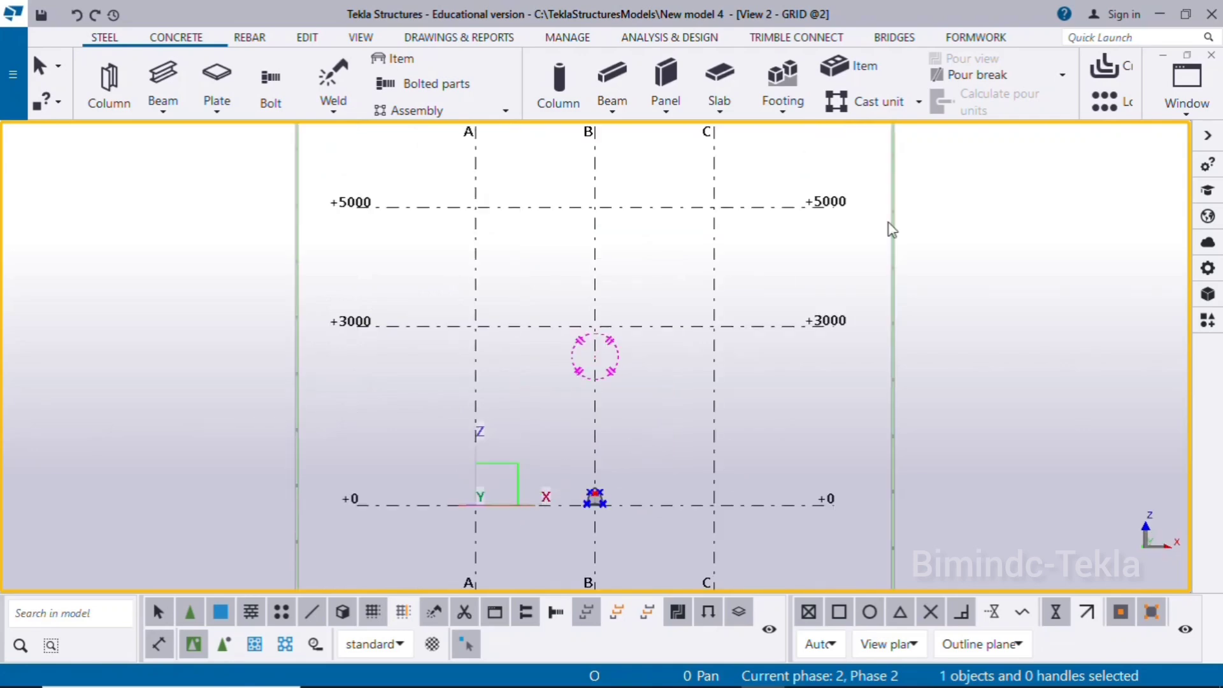
{"action": "left_click", "coordinate": [1174, 97]}
{"action": "left_click", "coordinate": [1123, 240]}
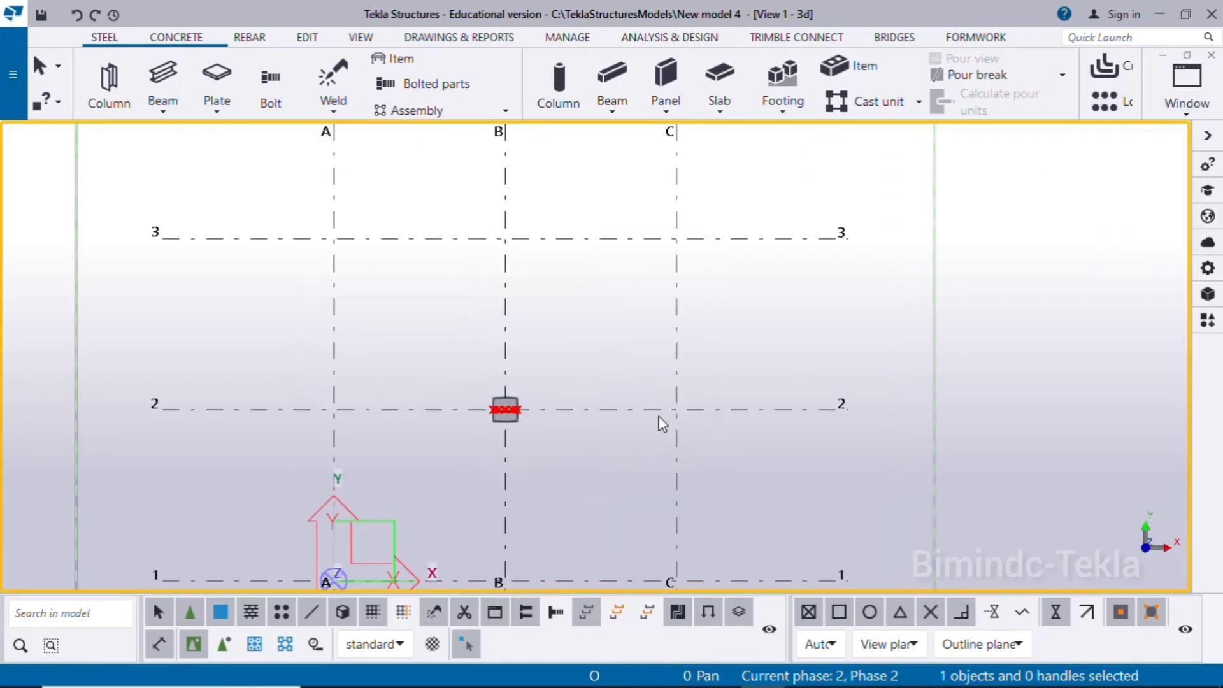
{"action": "scroll", "coordinate": [509, 414], "scroll_direction": "up", "scroll_amount": 6}
{"action": "right_click", "coordinate": [704, 327]}
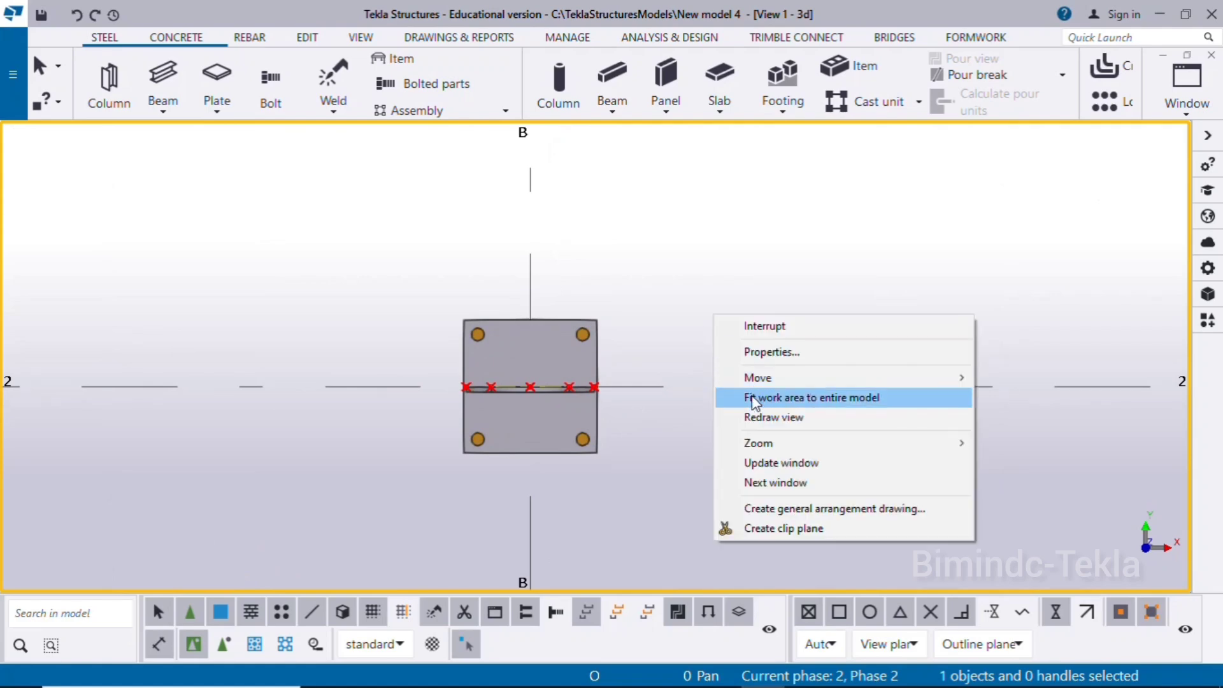
{"action": "left_click", "coordinate": [756, 415]}
{"action": "scroll", "coordinate": [563, 399], "scroll_direction": "up", "scroll_amount": 5}
{"action": "scroll", "coordinate": [566, 404], "scroll_direction": "down", "scroll_amount": 3}
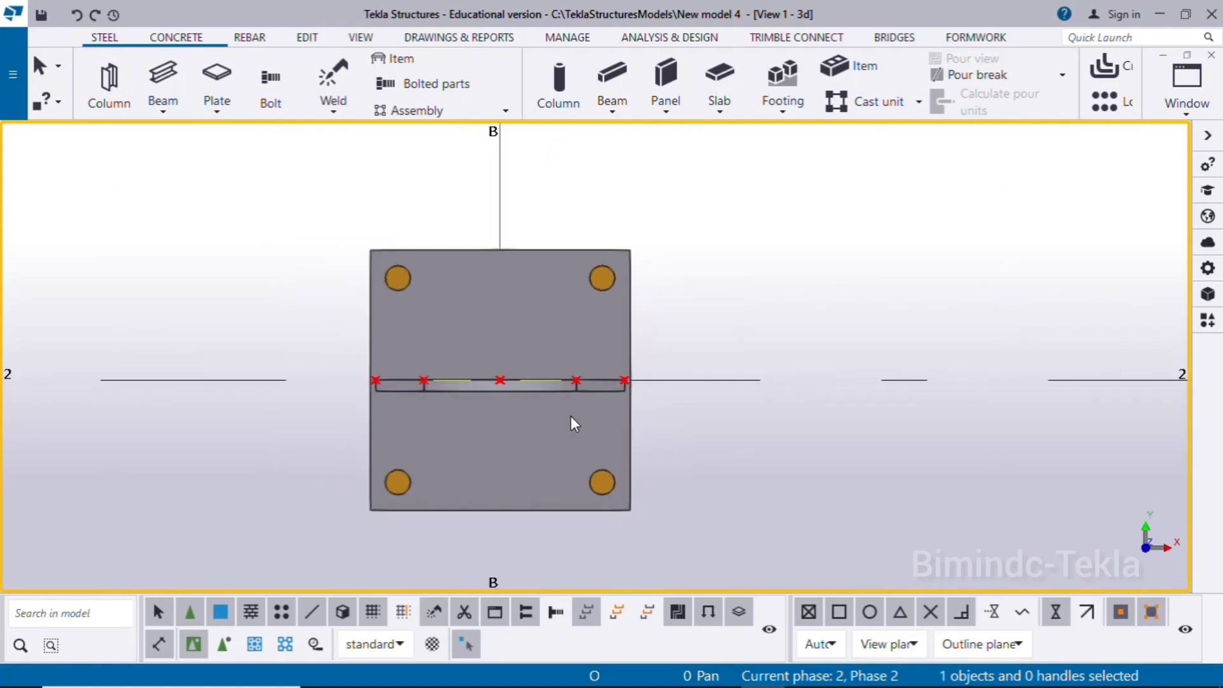
{"action": "middle_click_drag", "start_coordinate": [695, 461], "coordinate": [641, 441]}
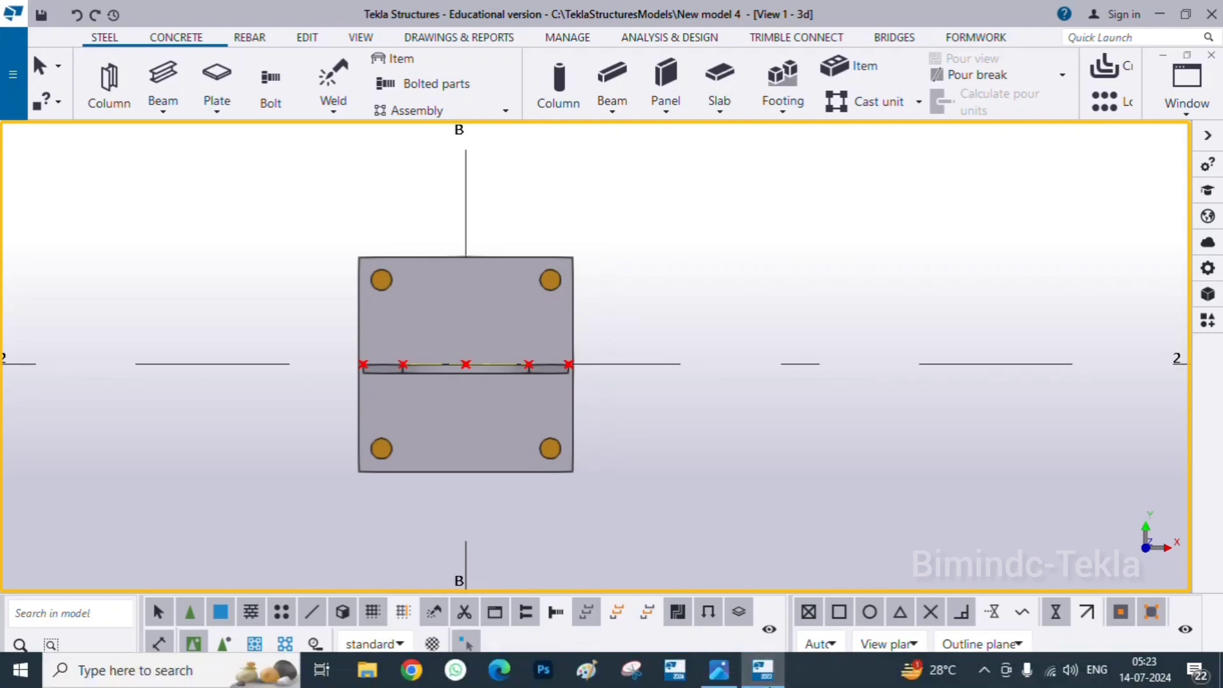
Compare the side plate's position on the base plate with the Rope Pulley drawing's plan and section, and return to Tekla Structures
{"action": "left_click", "coordinate": [719, 669]}
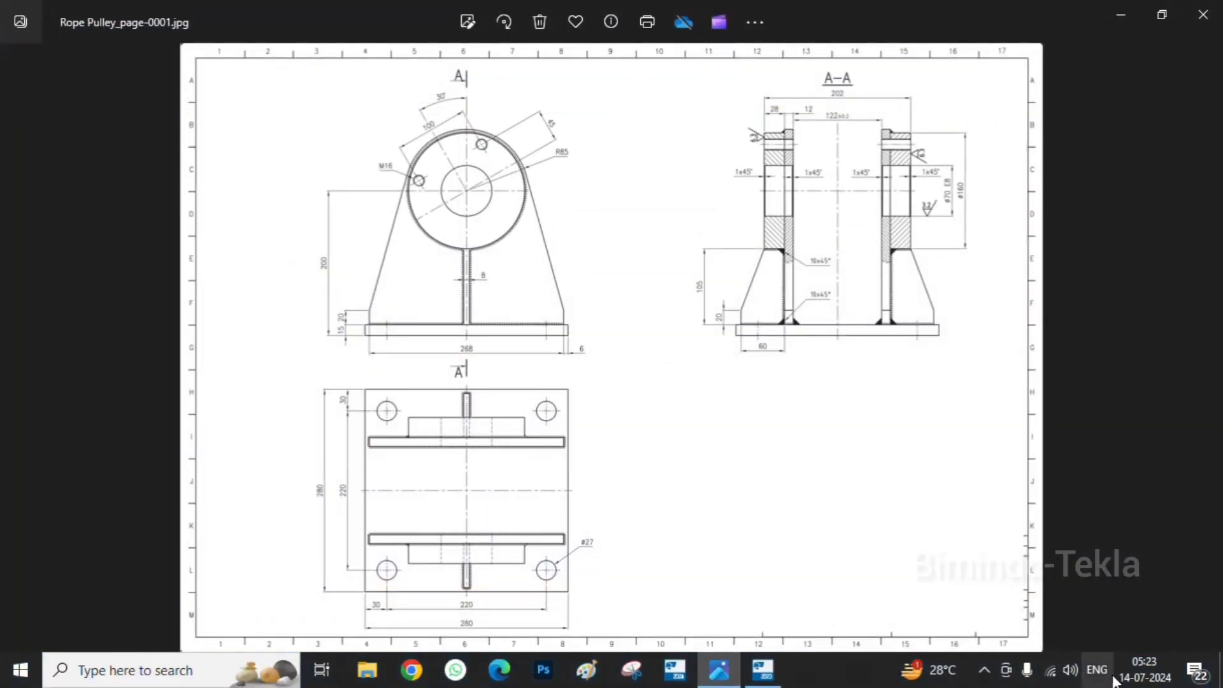
{"action": "scroll", "coordinate": [455, 463], "scroll_direction": "up", "scroll_amount": 1}
{"action": "scroll", "coordinate": [455, 463], "scroll_direction": "down", "scroll_amount": 1}
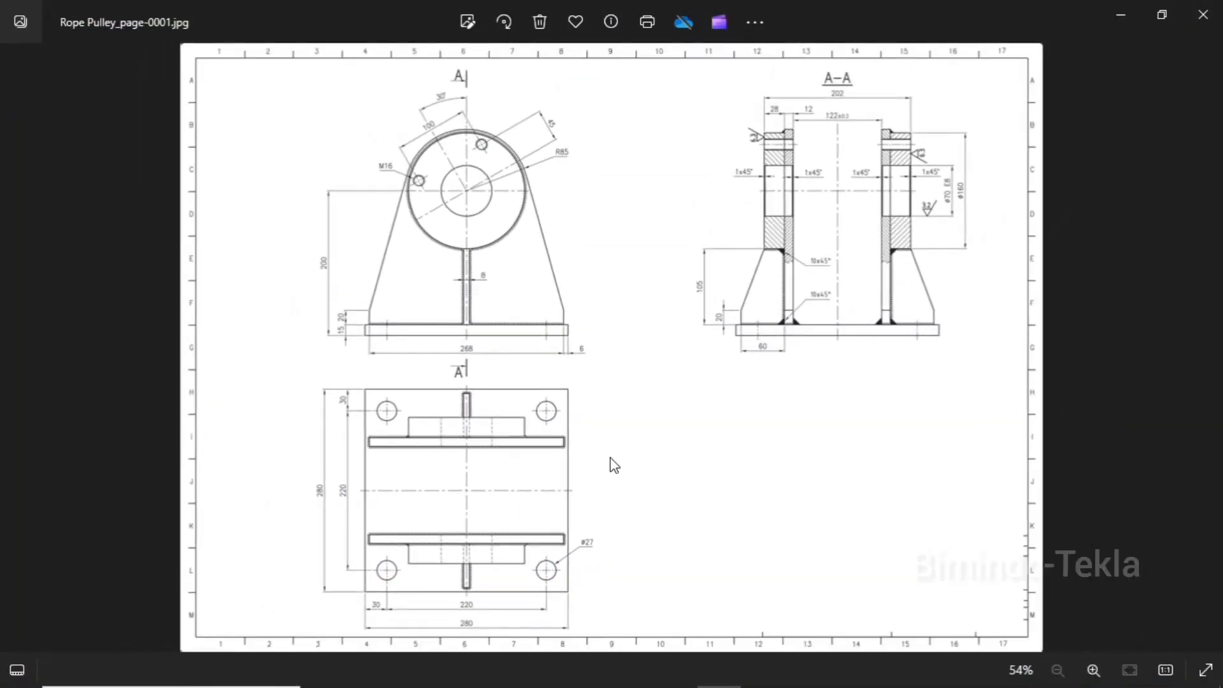
{"action": "left_click", "coordinate": [1121, 20]}
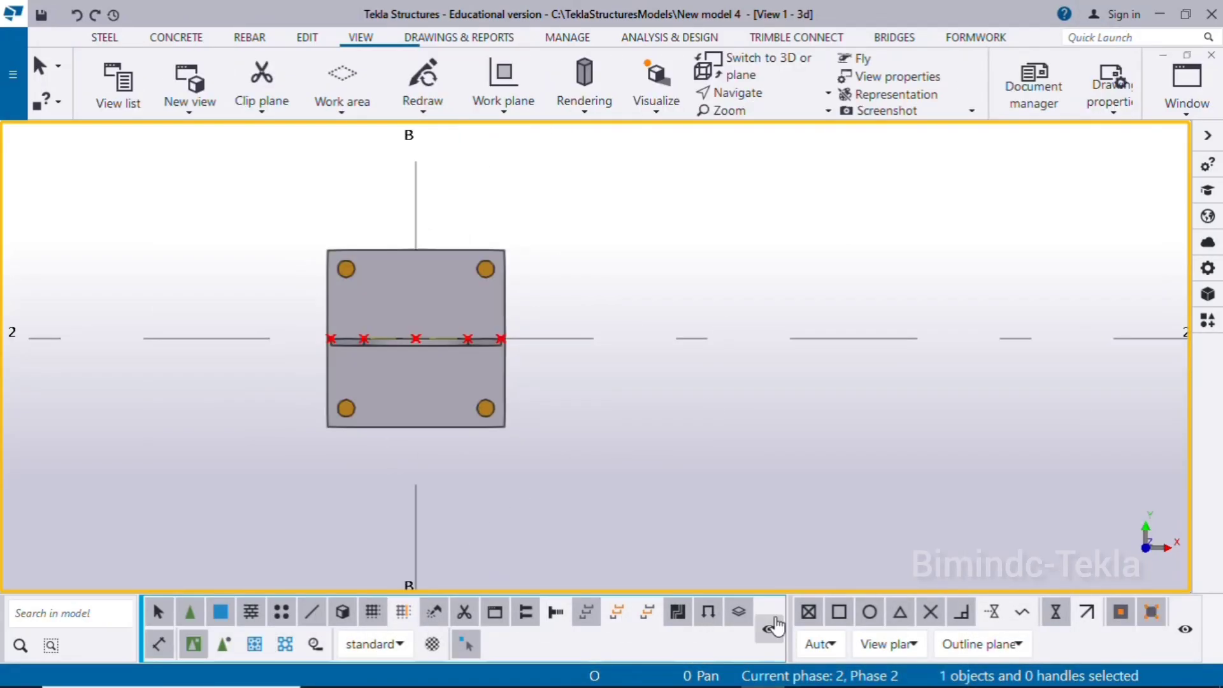
{"action": "mouse_move", "coordinate": [801, 685]}
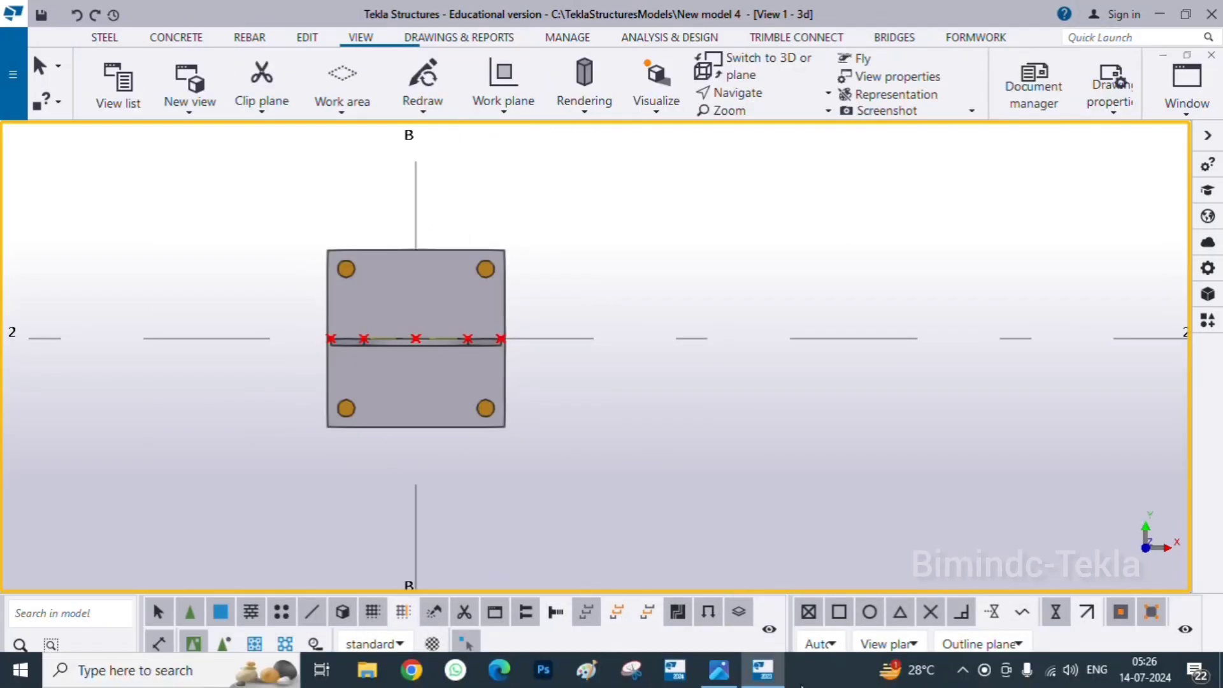
{"action": "left_click", "coordinate": [727, 672]}
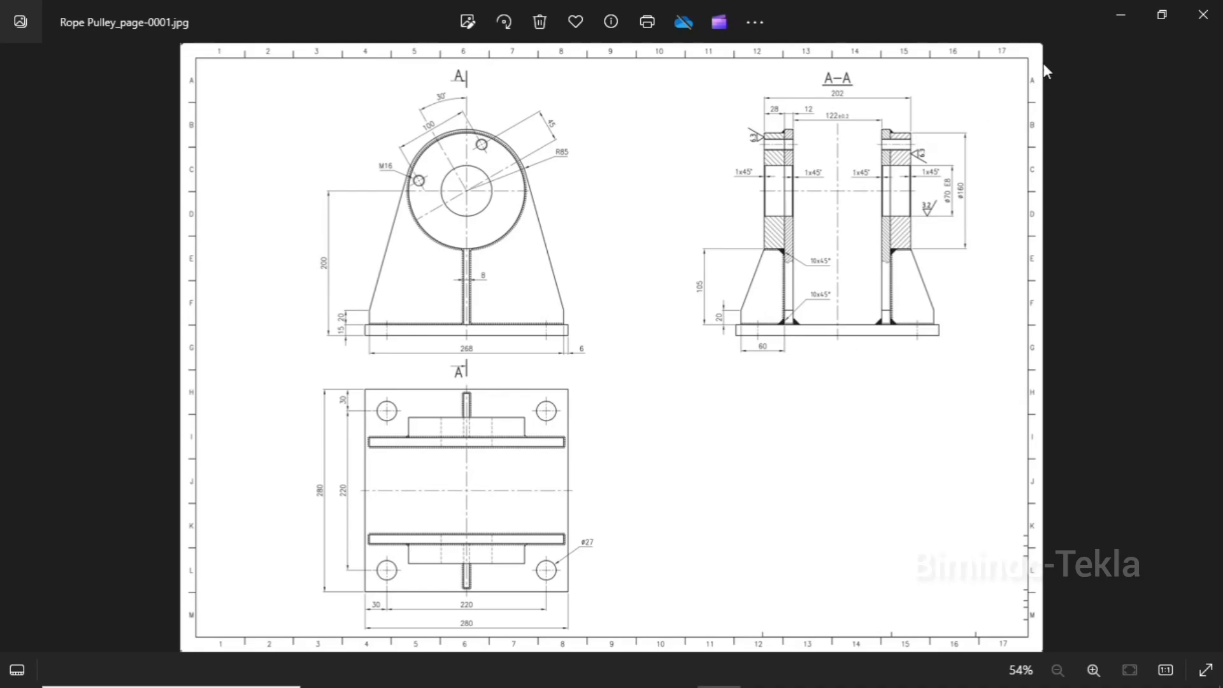
{"action": "left_click", "coordinate": [1121, 15]}
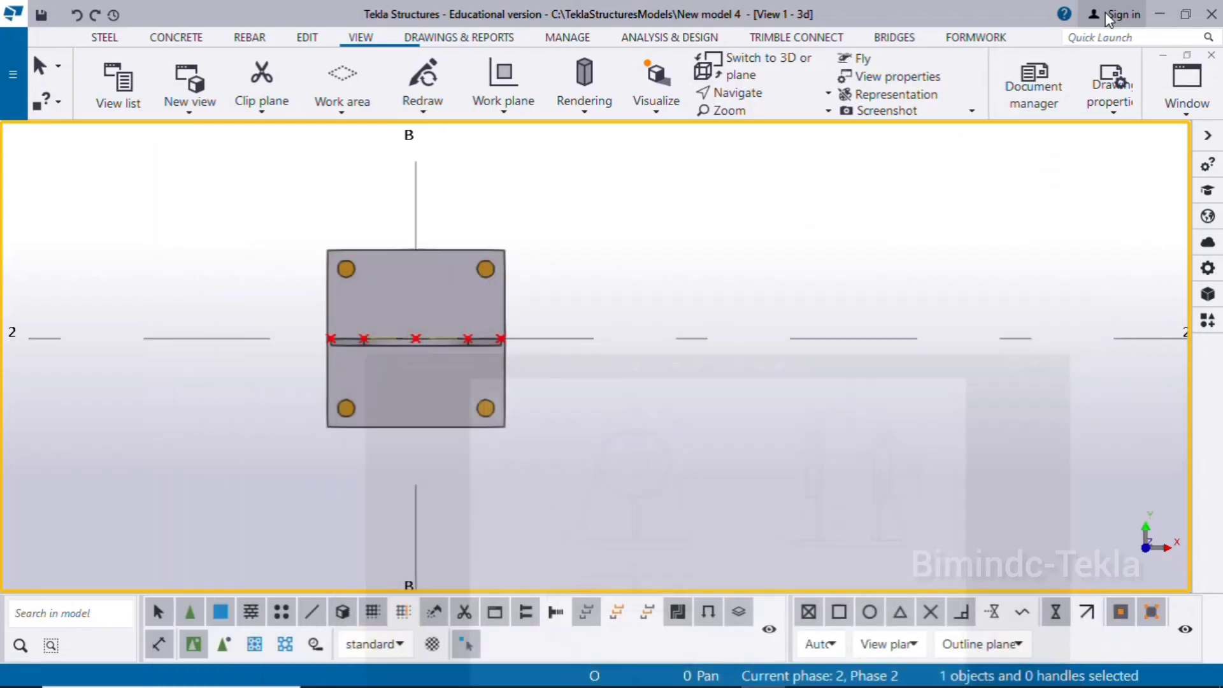
Create a view using two points along grid line B across the base plate, and switch it to a plane view
{"action": "left_click", "coordinate": [191, 116]}
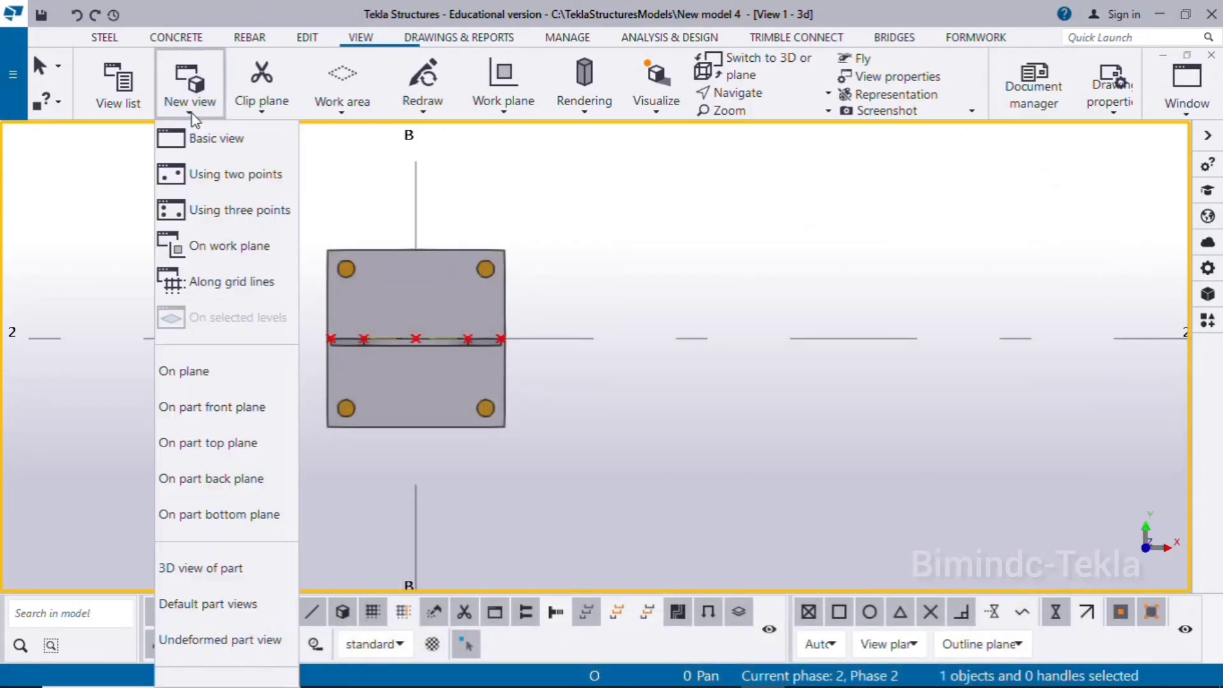
{"action": "left_click", "coordinate": [217, 178]}
{"action": "left_click", "coordinate": [415, 249]}
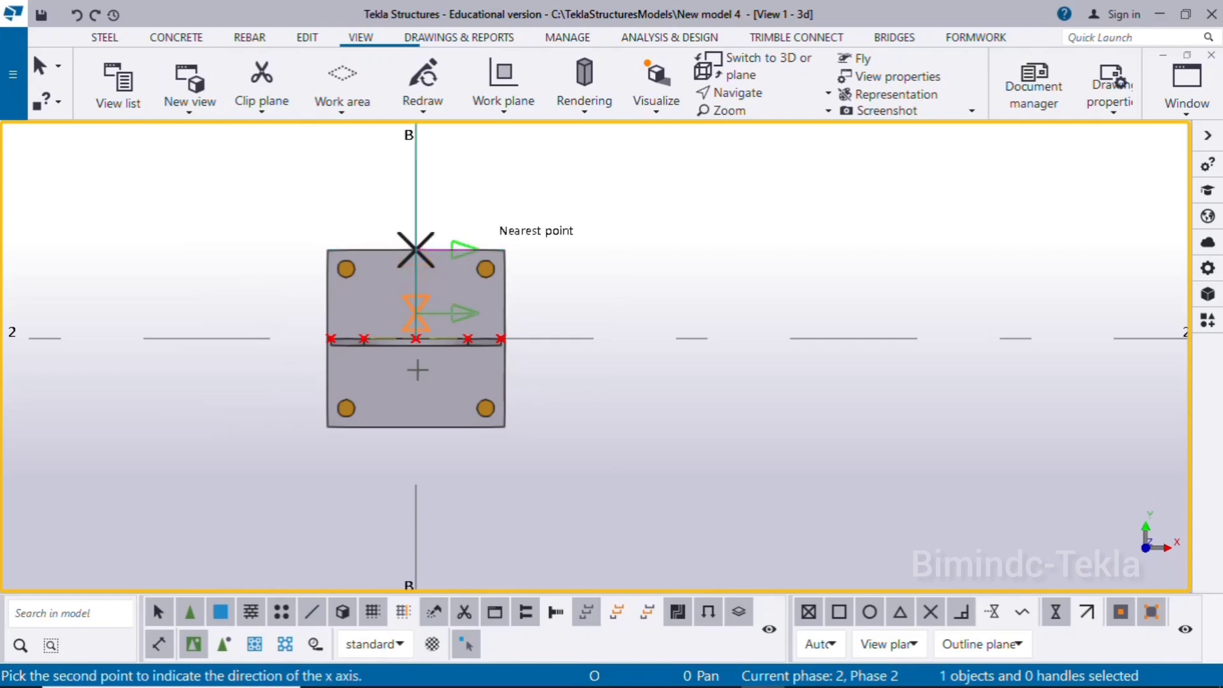
{"action": "left_click", "coordinate": [419, 436]}
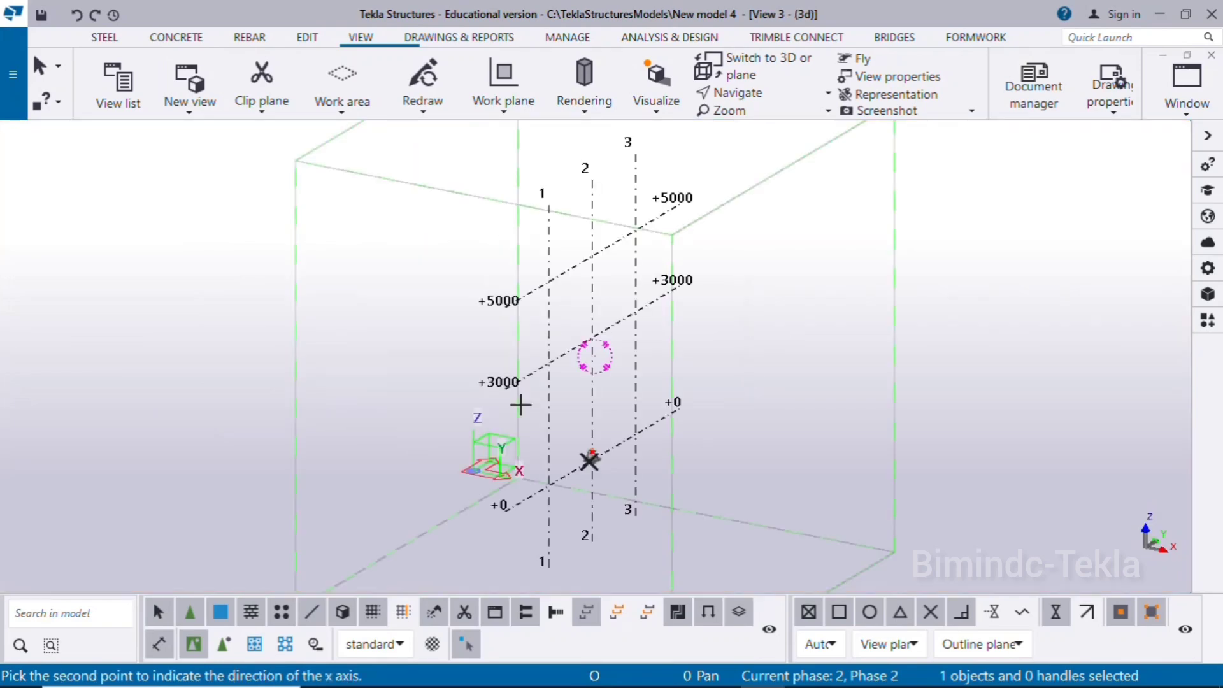
{"action": "right_click", "coordinate": [768, 281]}
{"action": "left_click", "coordinate": [790, 295]}
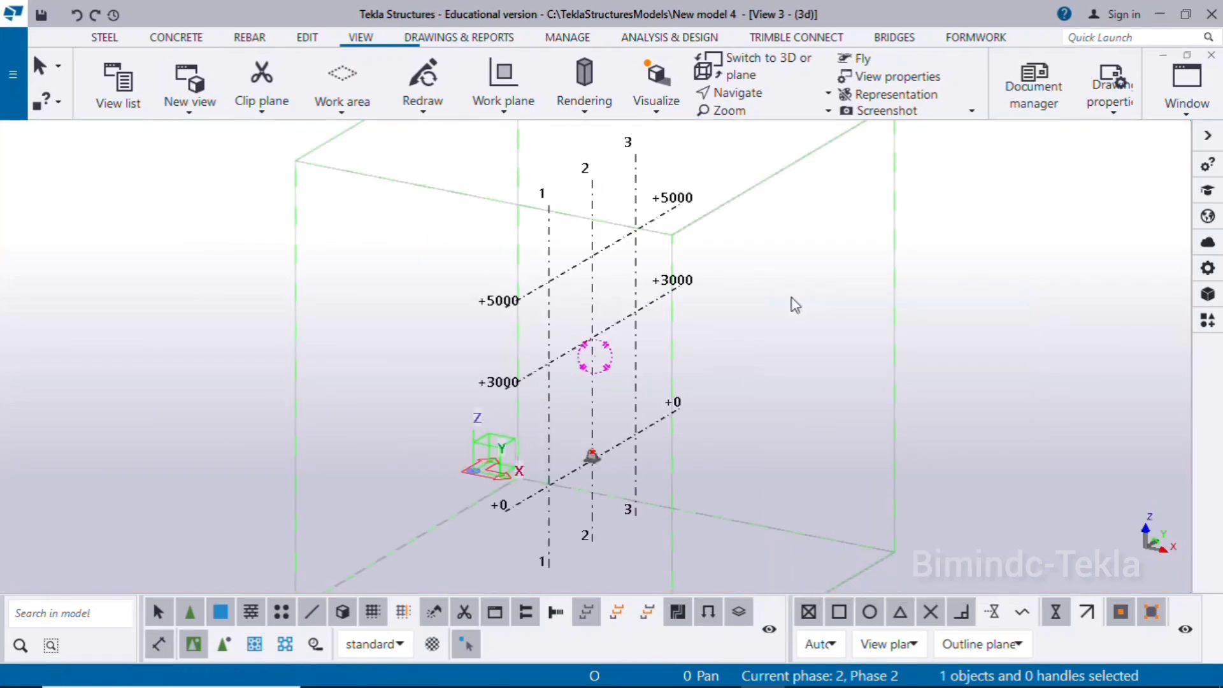
{"action": "key", "text": "ctrl+p"}
{"action": "scroll", "coordinate": [713, 414], "scroll_direction": "up", "scroll_amount": 5}
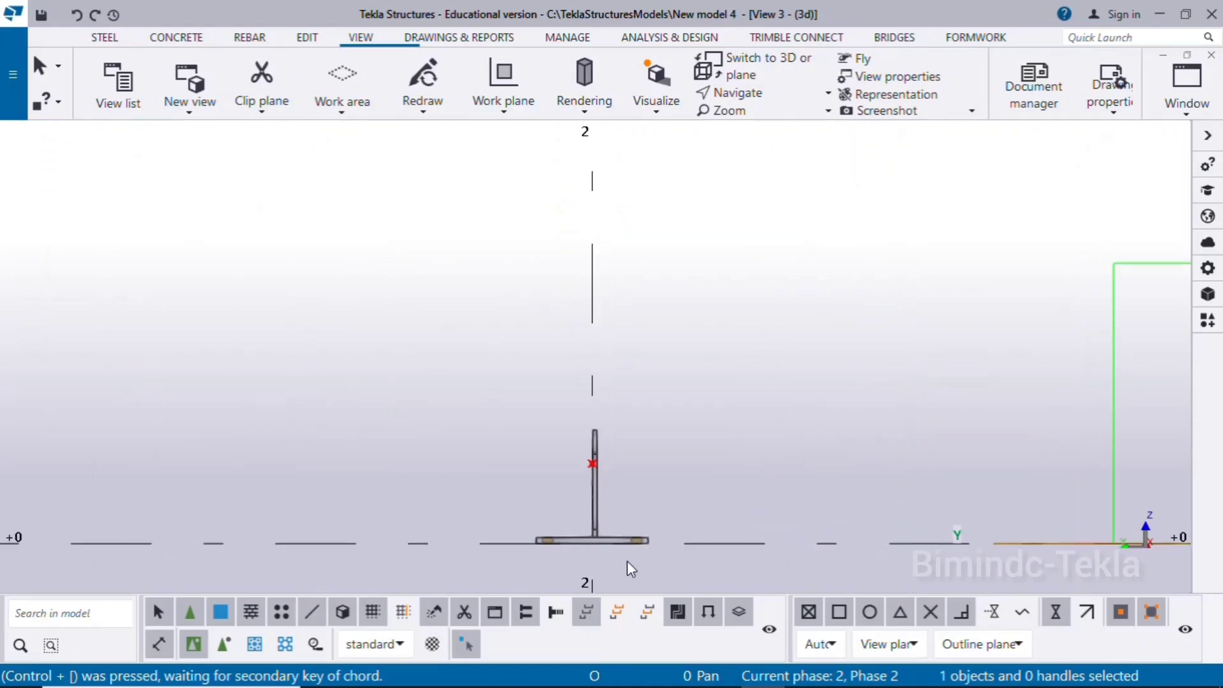
{"action": "scroll", "coordinate": [627, 561], "scroll_direction": "up", "scroll_amount": 5}
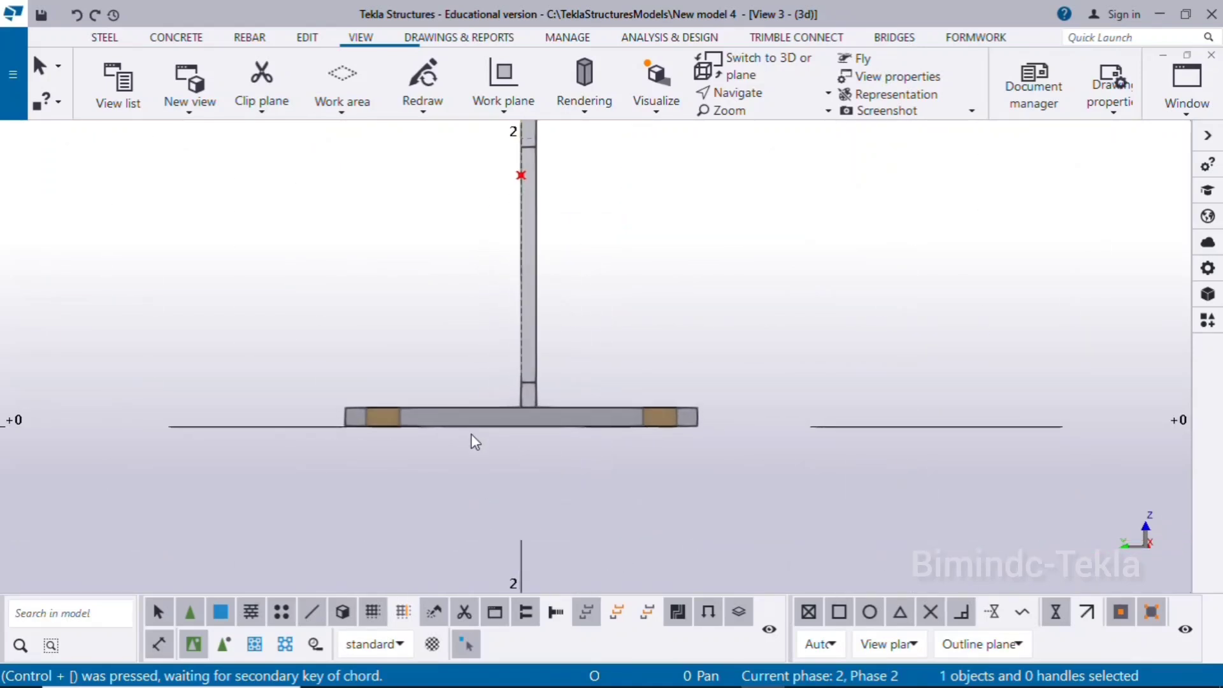
{"action": "middle_click_drag", "start_coordinate": [472, 434], "coordinate": [447, 448]}
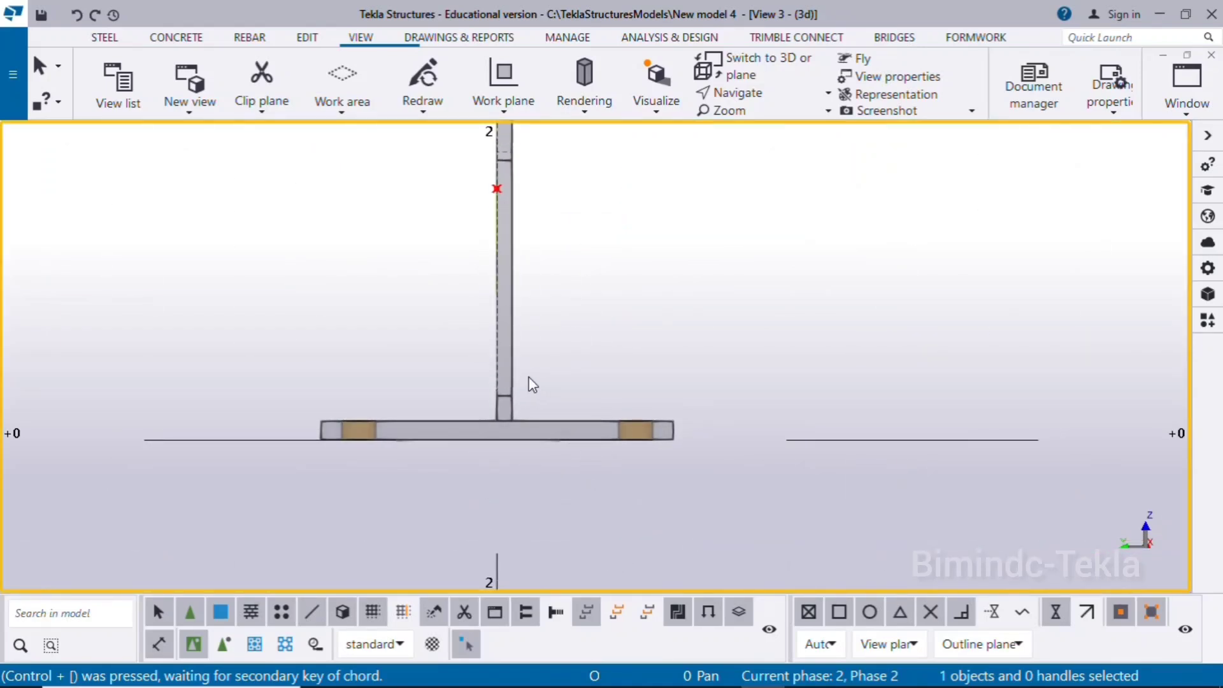
Inspect the side plate's position in the new side view against the Rope Pulley drawing, and return to Tekla Structures
{"action": "left_click", "coordinate": [512, 372]}
{"action": "scroll", "coordinate": [513, 372], "scroll_direction": "down", "scroll_amount": 2}
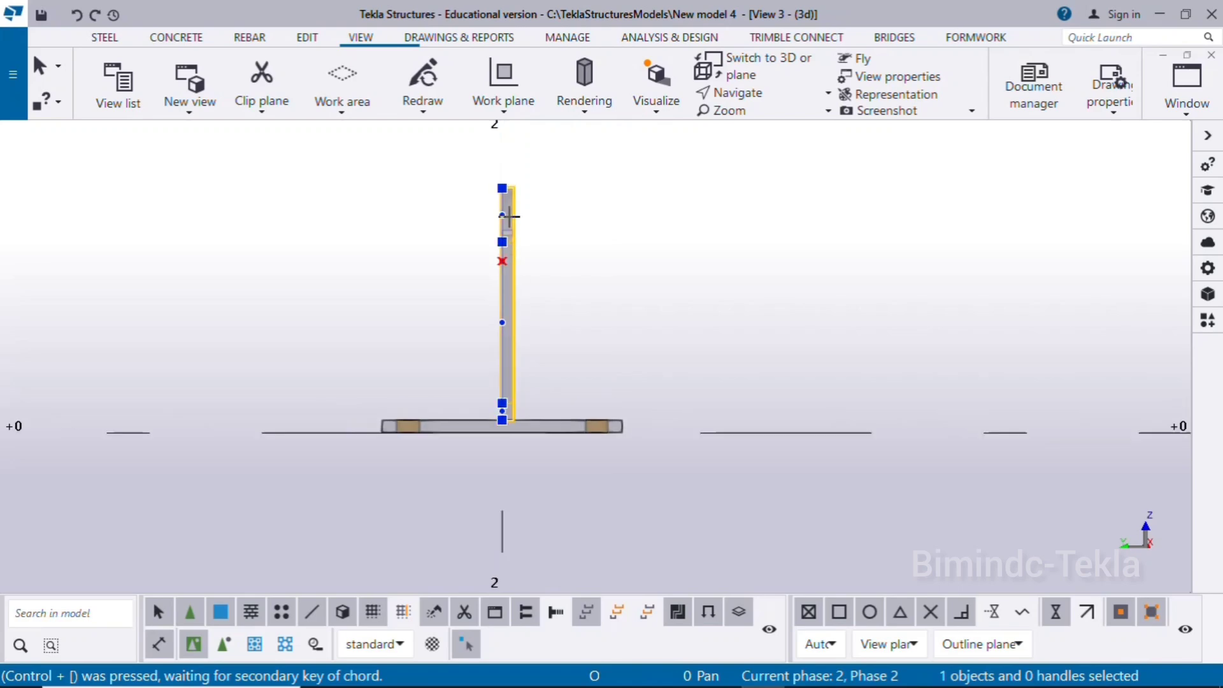
{"action": "scroll", "coordinate": [509, 216], "scroll_direction": "up", "scroll_amount": 1}
{"action": "mouse_move", "coordinate": [769, 682]}
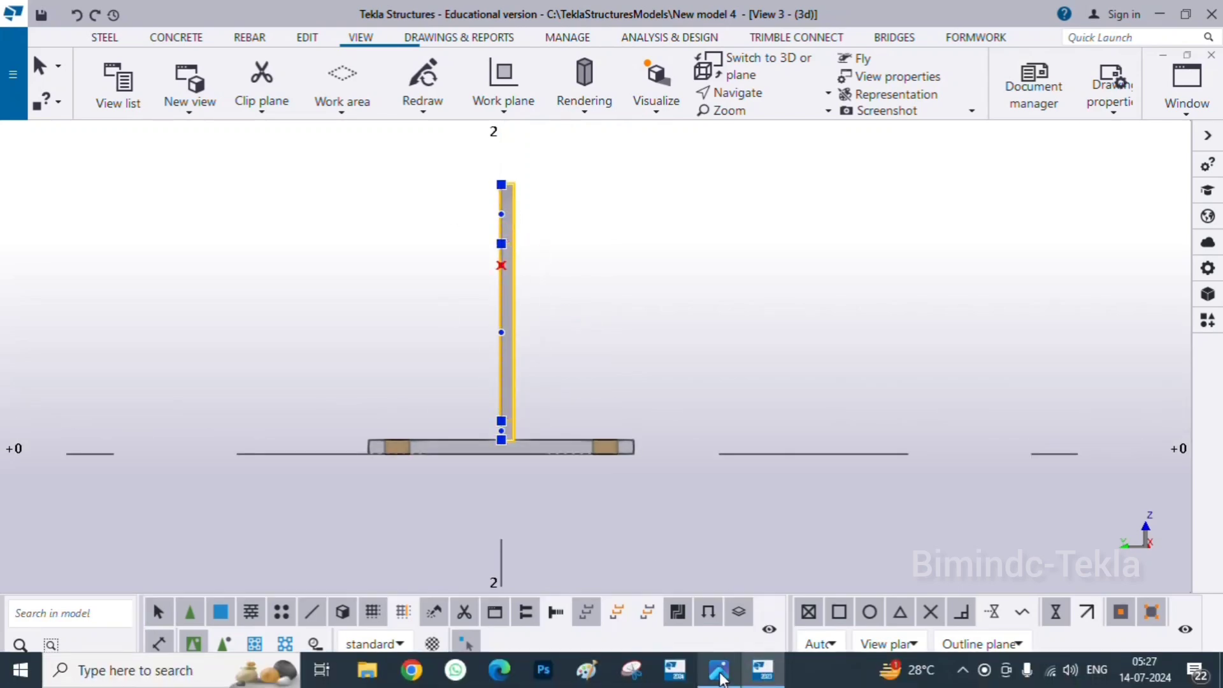
{"action": "mouse_move", "coordinate": [722, 679]}
{"action": "left_click", "coordinate": [724, 554]}
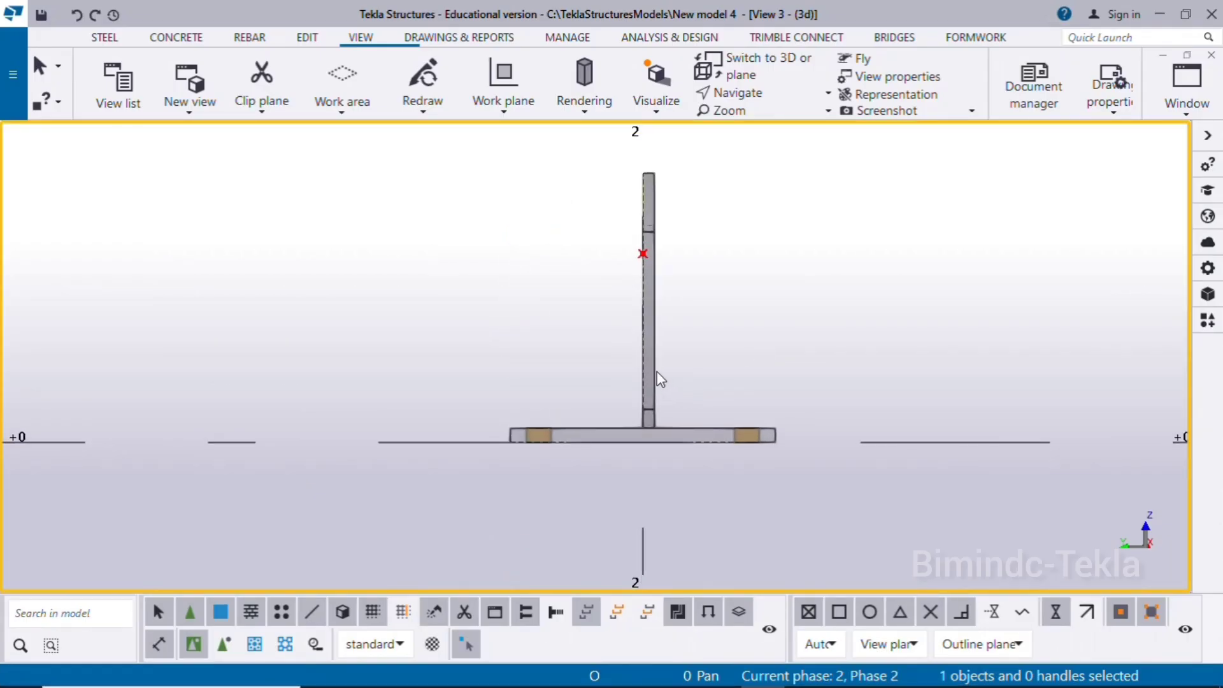
Add a point on the base plate's top edge, 61 mm sideways from the side plate's lower corner on grid line 2
{"action": "left_click", "coordinate": [307, 37]}
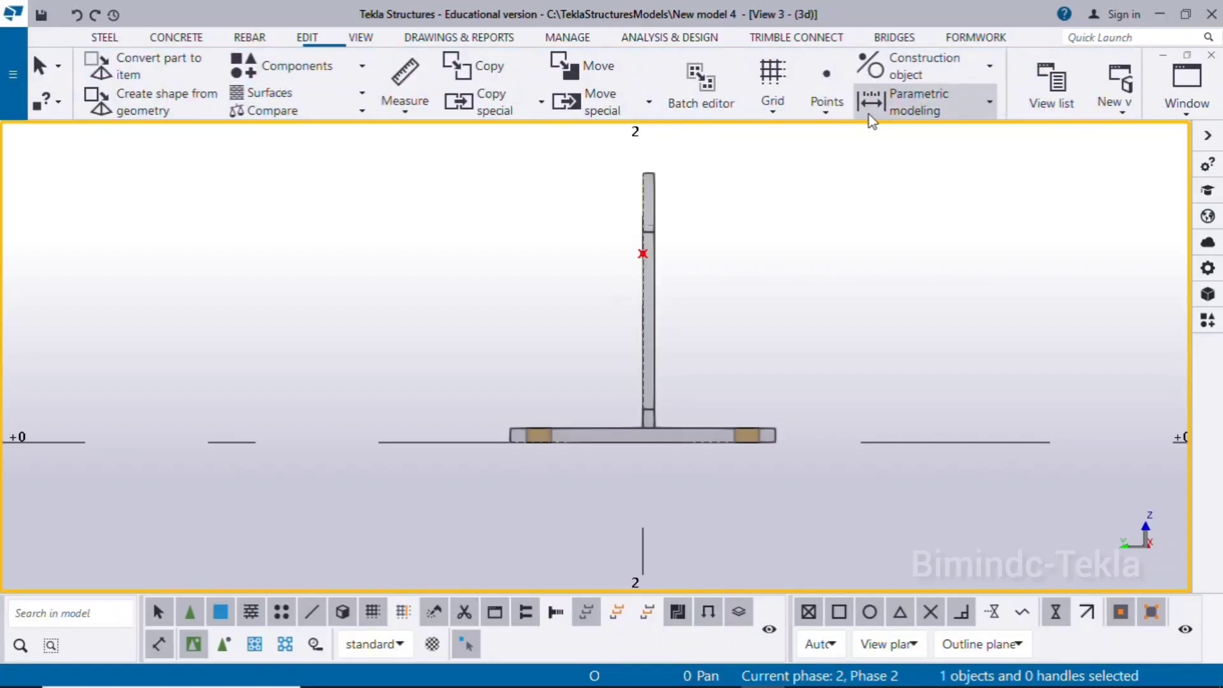
{"action": "left_click", "coordinate": [826, 108]}
{"action": "left_click", "coordinate": [842, 461]}
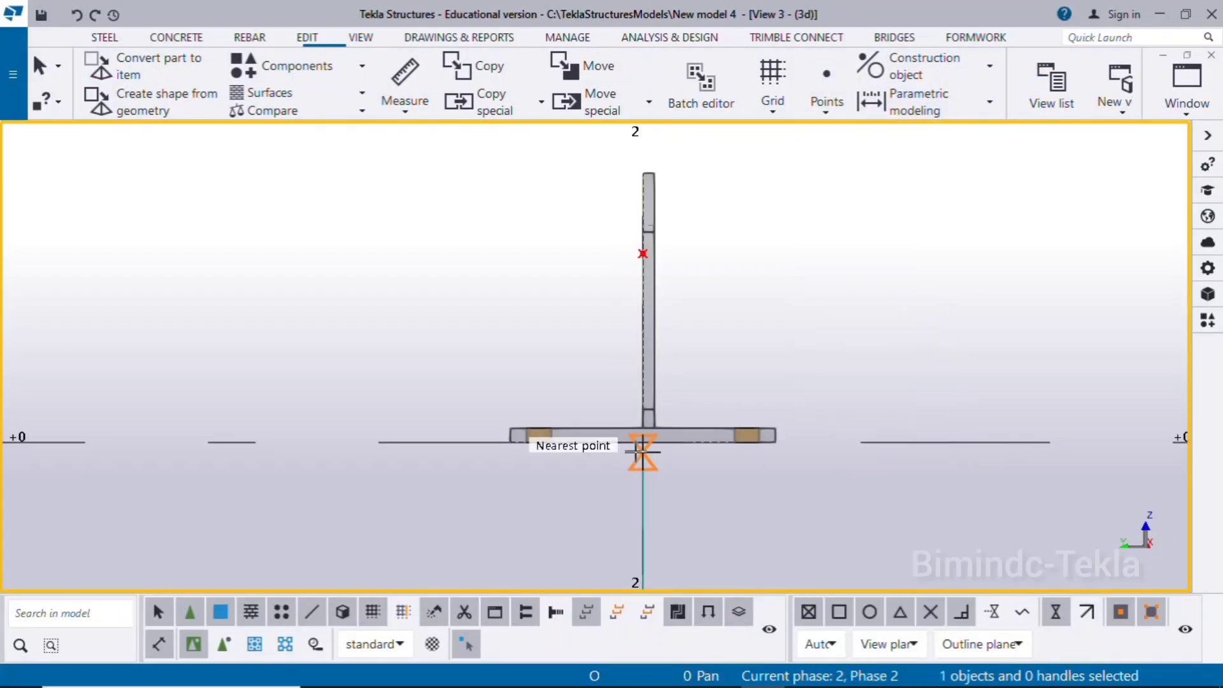
{"action": "scroll", "coordinate": [641, 450], "scroll_direction": "up", "scroll_amount": 5}
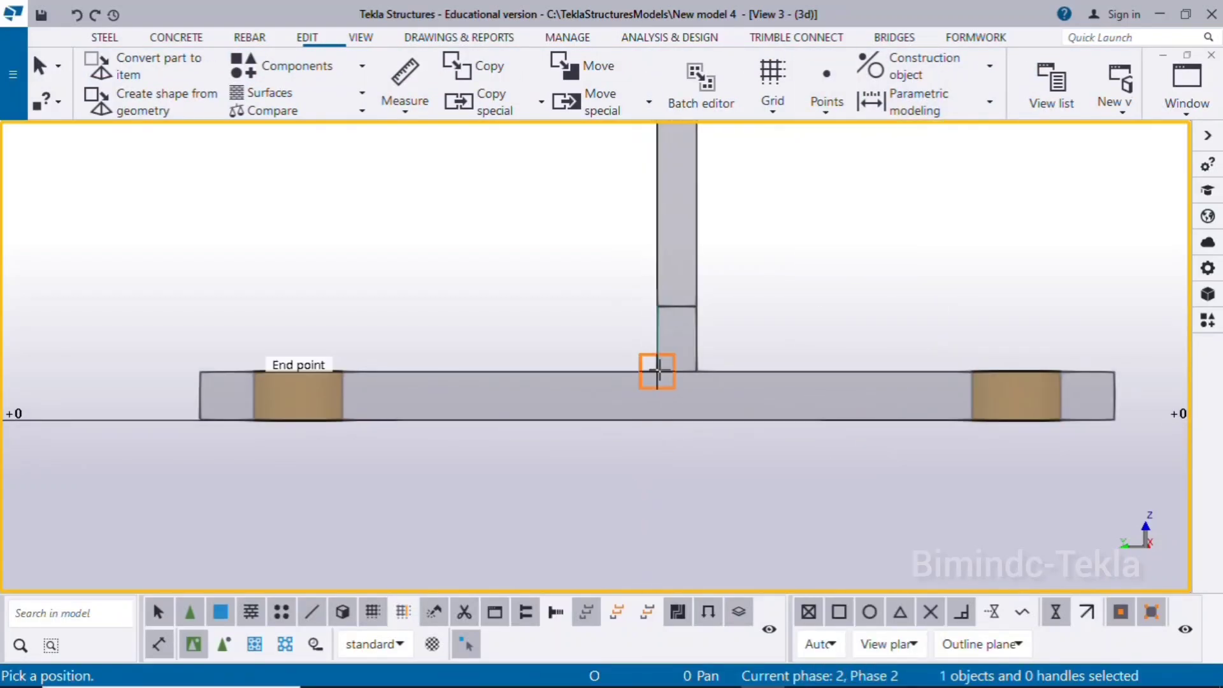
{"action": "scroll", "coordinate": [658, 371], "scroll_direction": "down", "scroll_amount": 3}
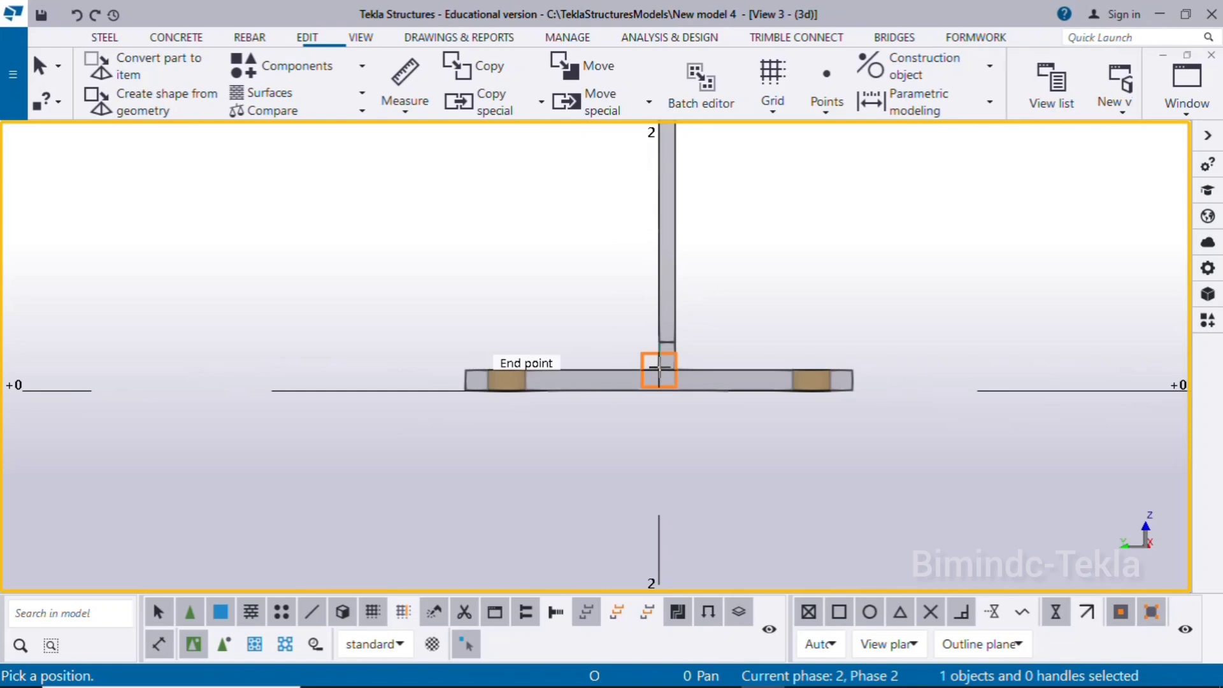
{"action": "left_click", "coordinate": [660, 373]}
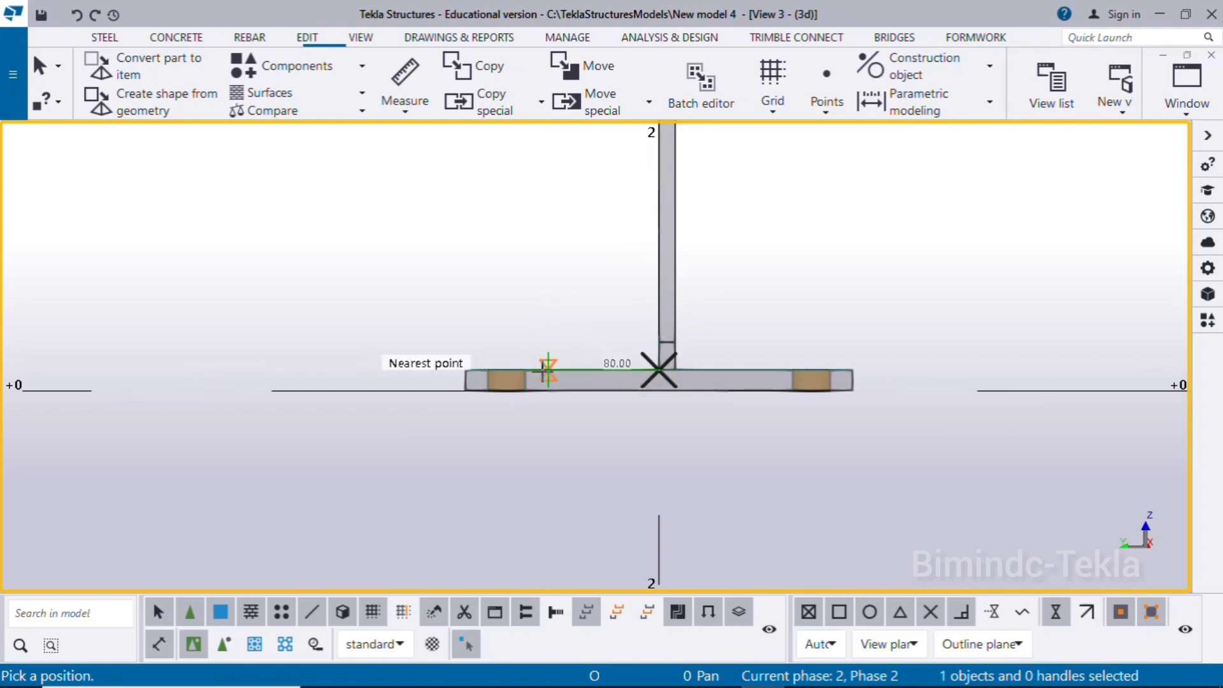
{"action": "type", "text": "61"}
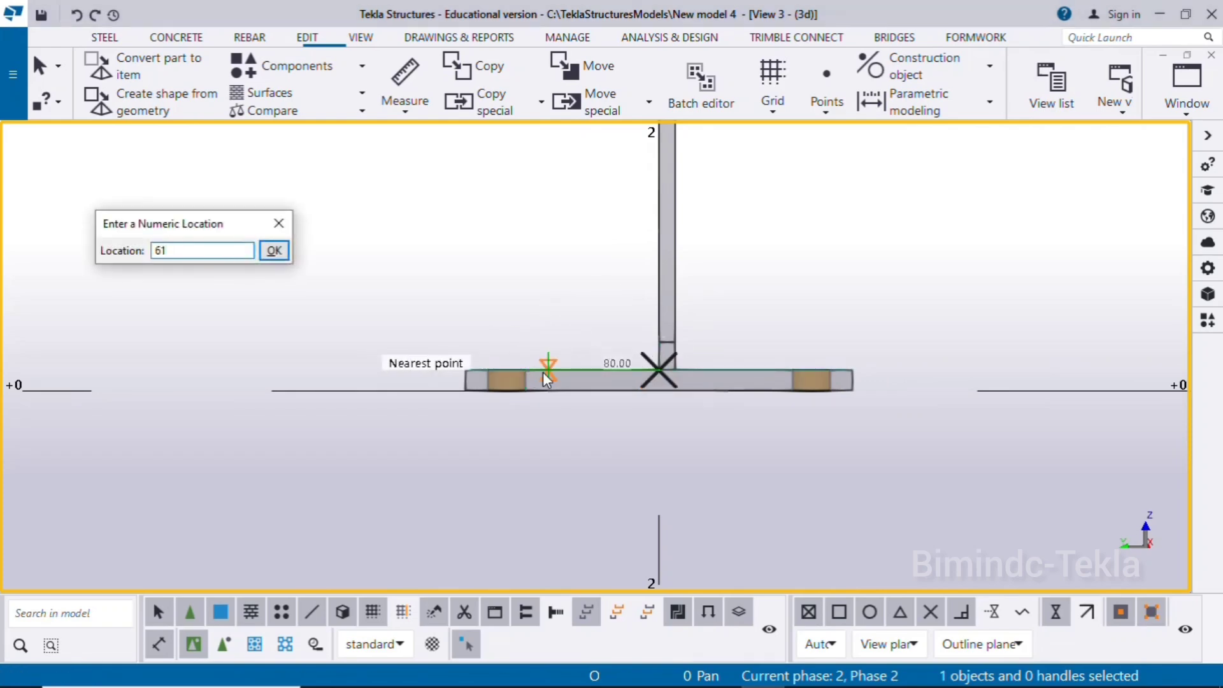
{"action": "key", "text": "Return"}
{"action": "right_click", "coordinate": [491, 209]}
{"action": "left_click", "coordinate": [525, 223]}
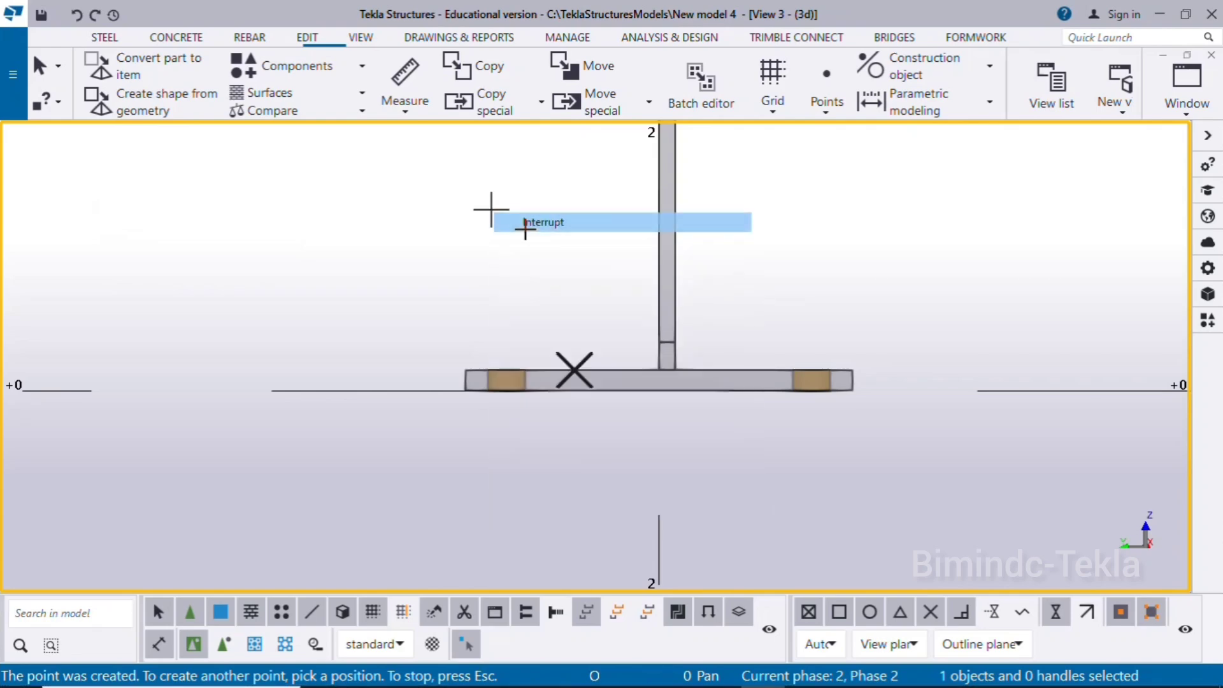
Move the side plate so its lower inner corner sits on the new point on the base plate's top edge
{"action": "scroll", "coordinate": [627, 357], "scroll_direction": "up", "scroll_amount": 2}
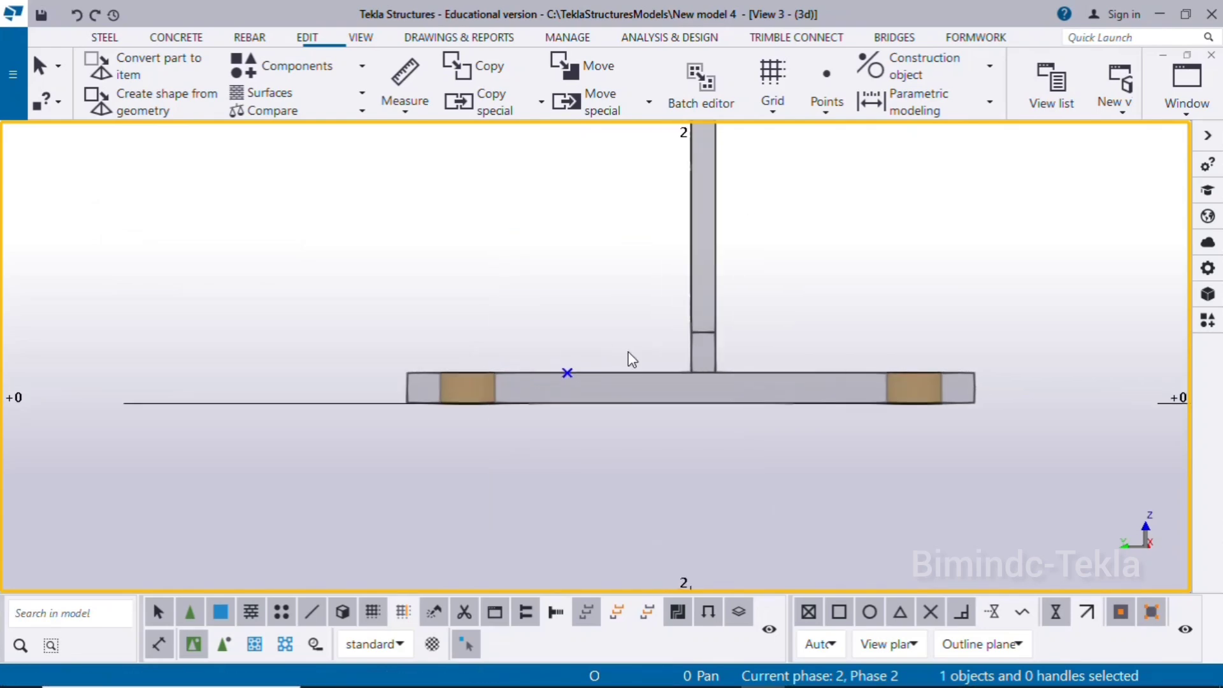
{"action": "left_click", "coordinate": [686, 324]}
{"action": "right_click", "coordinate": [834, 205]}
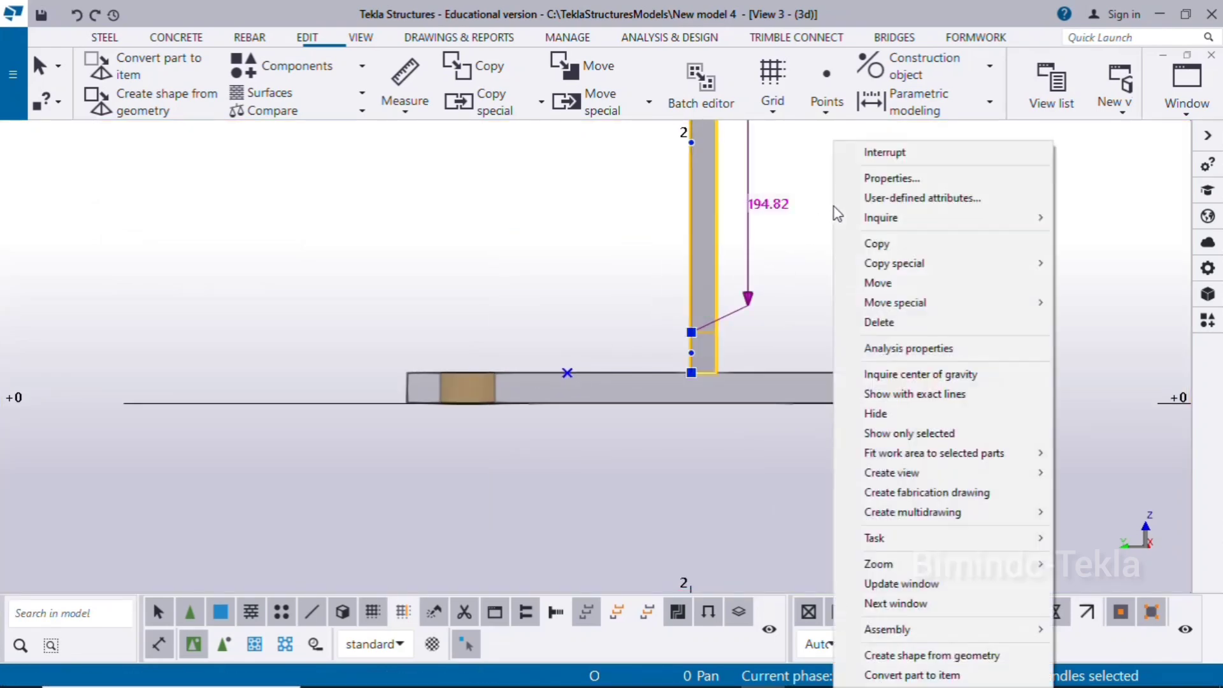
{"action": "left_click", "coordinate": [873, 281]}
{"action": "scroll", "coordinate": [685, 413], "scroll_direction": "up", "scroll_amount": 2}
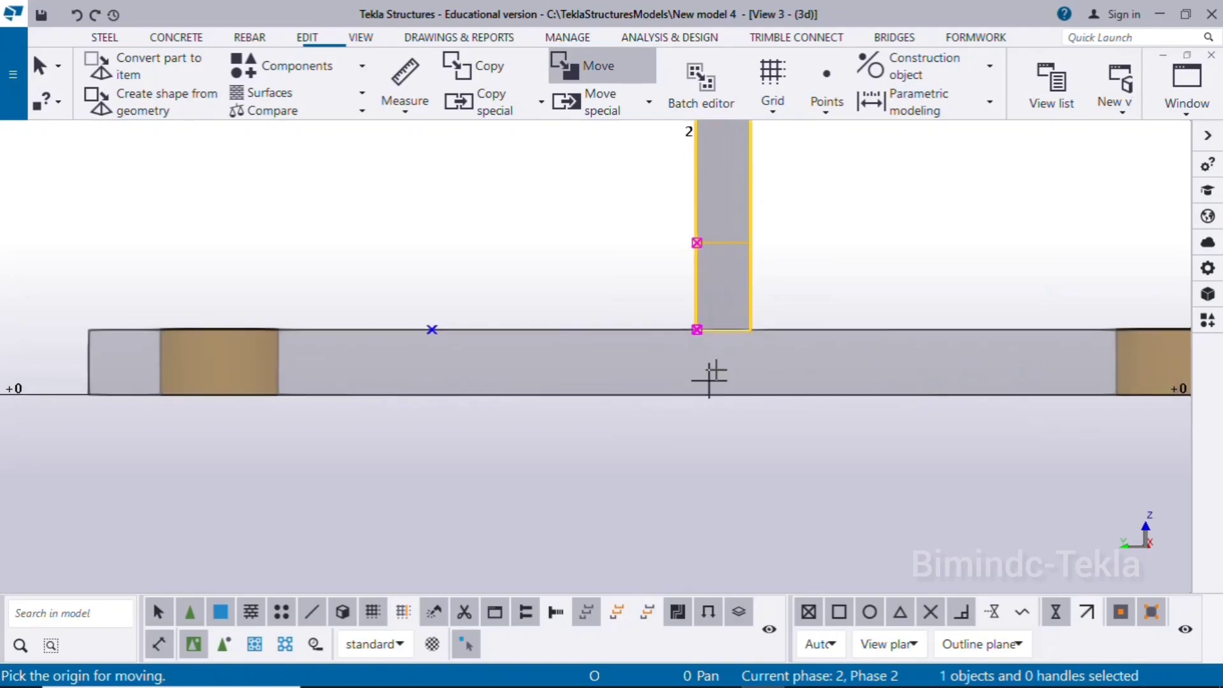
{"action": "left_click", "coordinate": [749, 330]}
{"action": "scroll", "coordinate": [369, 323], "scroll_direction": "up", "scroll_amount": 2}
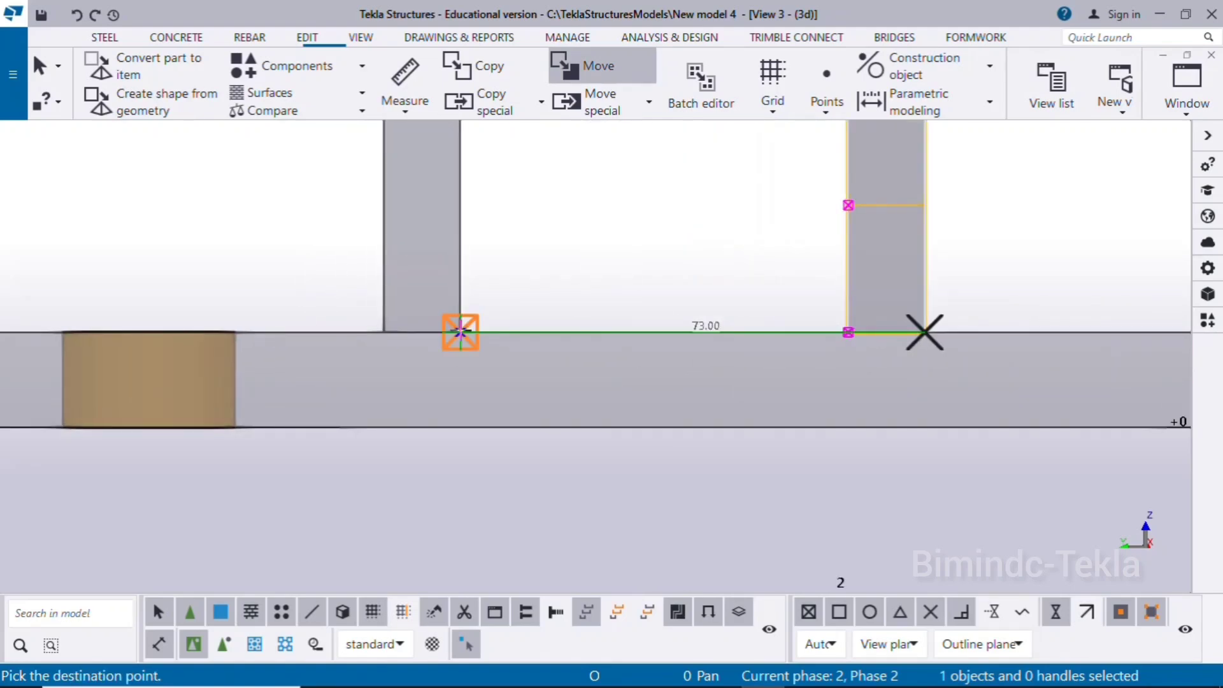
{"action": "left_click", "coordinate": [460, 330]}
{"action": "scroll", "coordinate": [557, 408], "scroll_direction": "down", "scroll_amount": 5}
{"action": "middle_click_drag", "start_coordinate": [724, 321], "coordinate": [684, 380]}
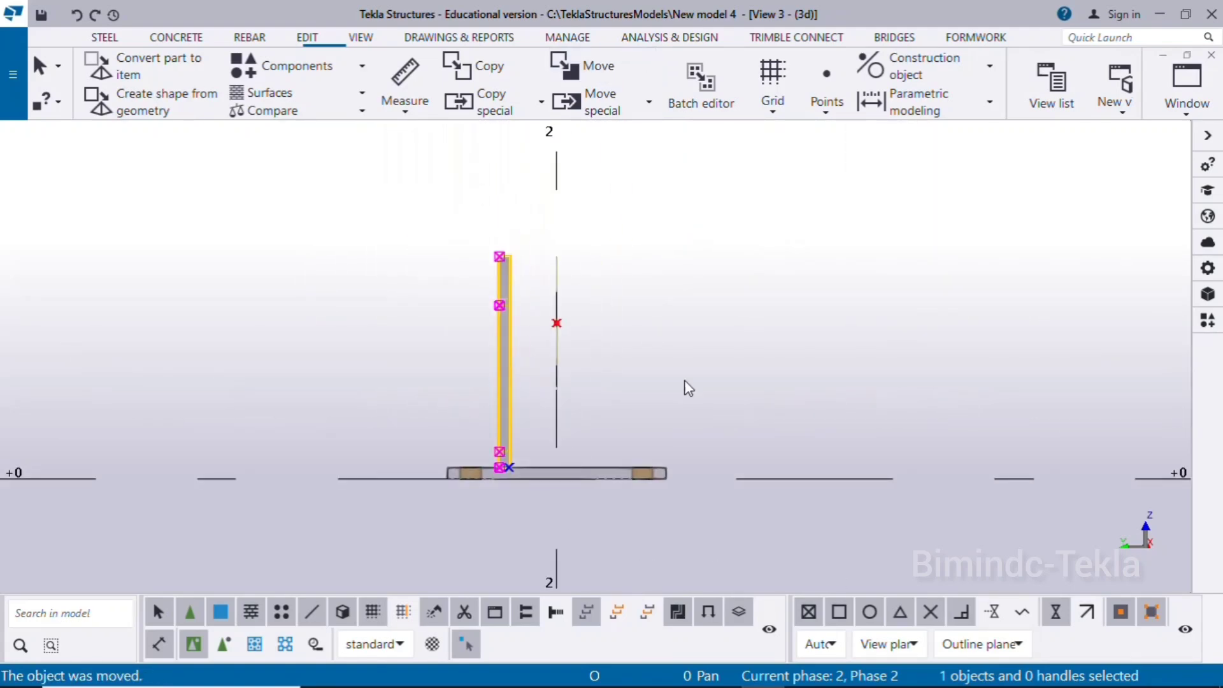
{"action": "left_click", "coordinate": [684, 380]}
Compare the moved side plate with section A-A of the Rope Pulley drawing, and return to Tekla Structures
{"action": "scroll", "coordinate": [472, 491], "scroll_direction": "up", "scroll_amount": 3}
{"action": "middle_click_drag", "start_coordinate": [472, 499], "coordinate": [533, 437]}
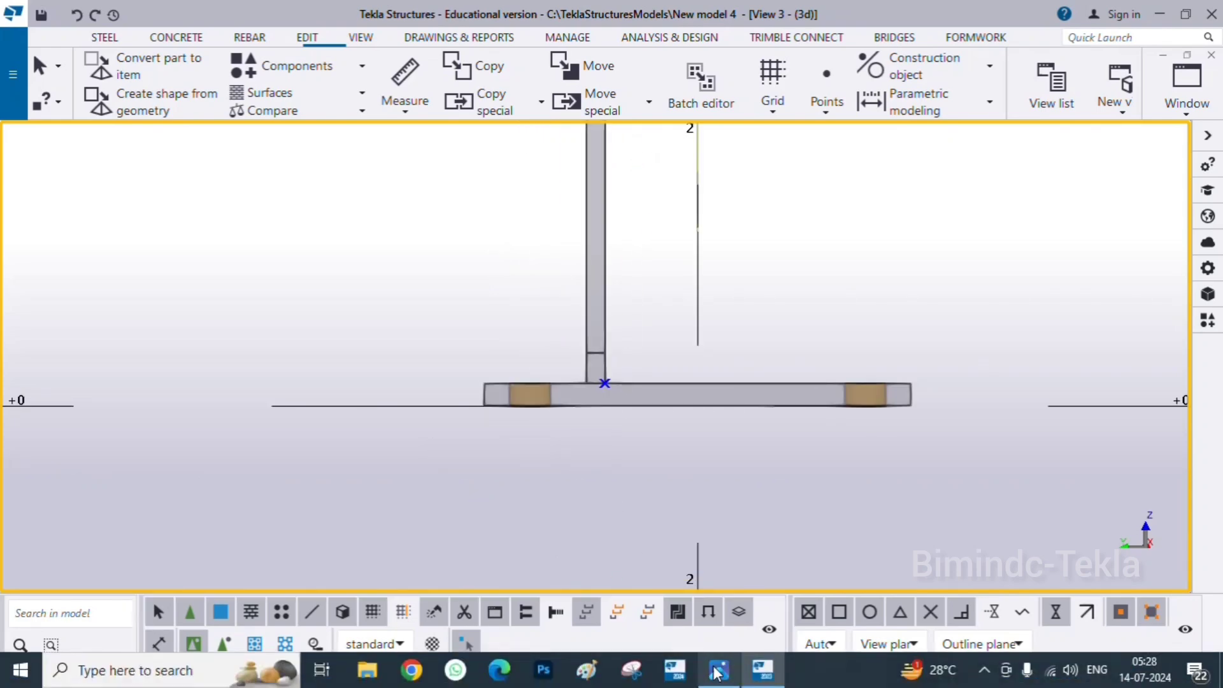
{"action": "left_click", "coordinate": [719, 671]}
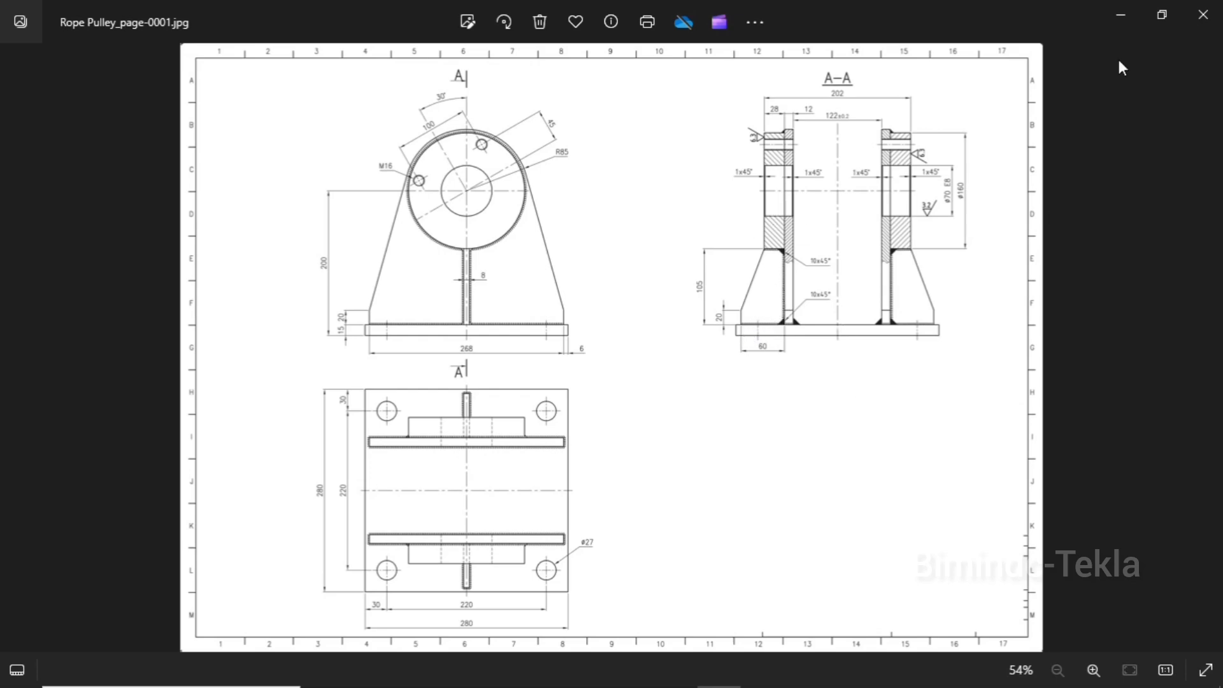
{"action": "left_click", "coordinate": [1120, 21]}
Switch to View 2 - GRID @2 and check the round boss dimensions in the Rope Pulley drawing, returning to Tekla Structures
{"action": "left_click", "coordinate": [1178, 109]}
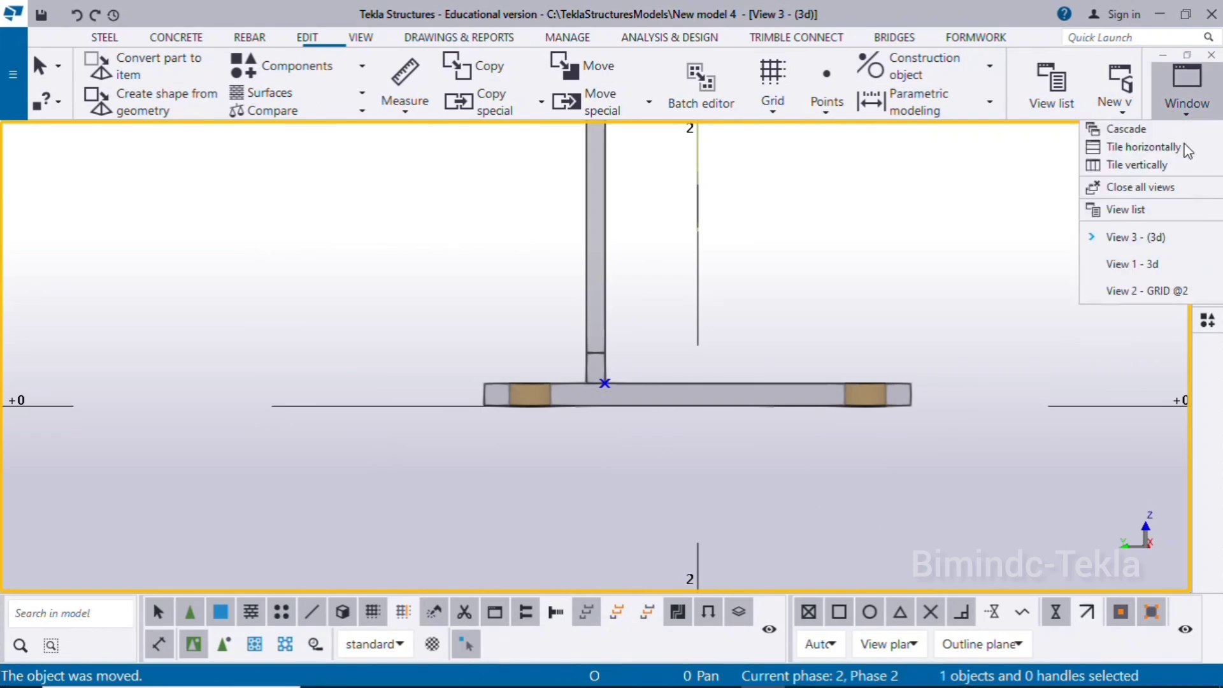
{"action": "left_click", "coordinate": [1165, 299]}
{"action": "scroll", "coordinate": [484, 381], "scroll_direction": "up", "scroll_amount": 5}
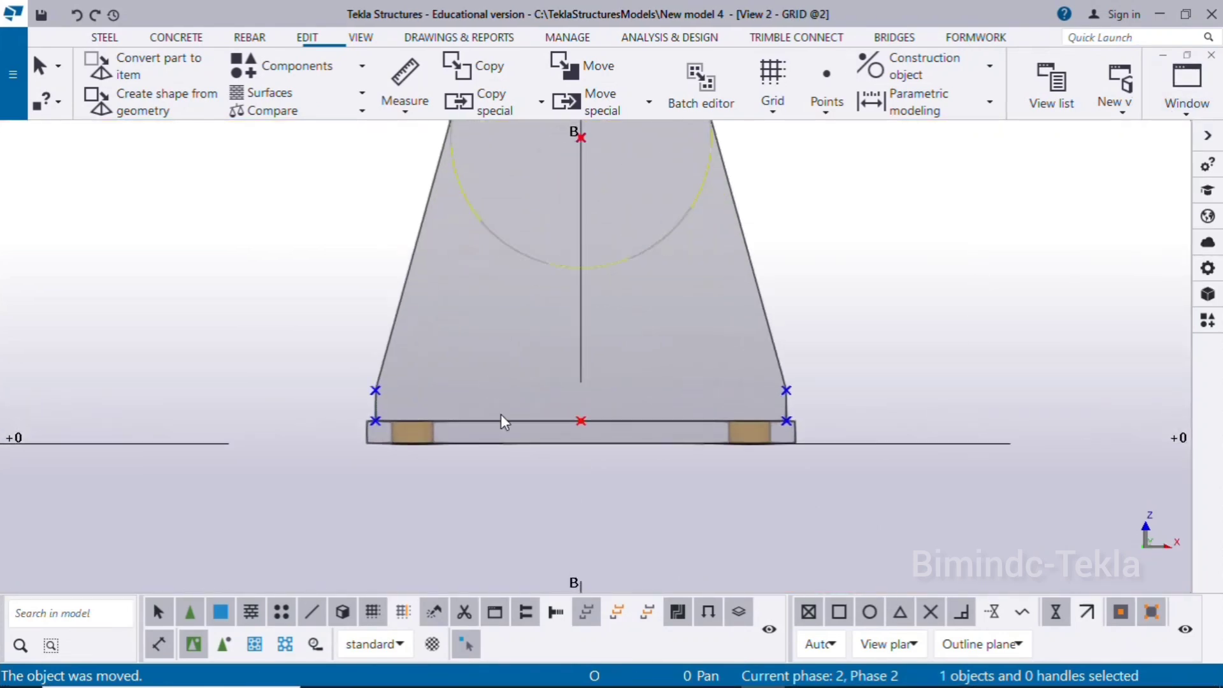
{"action": "scroll", "coordinate": [840, 319], "scroll_direction": "down", "scroll_amount": 2}
{"action": "middle_click_drag", "start_coordinate": [840, 319], "coordinate": [827, 355]}
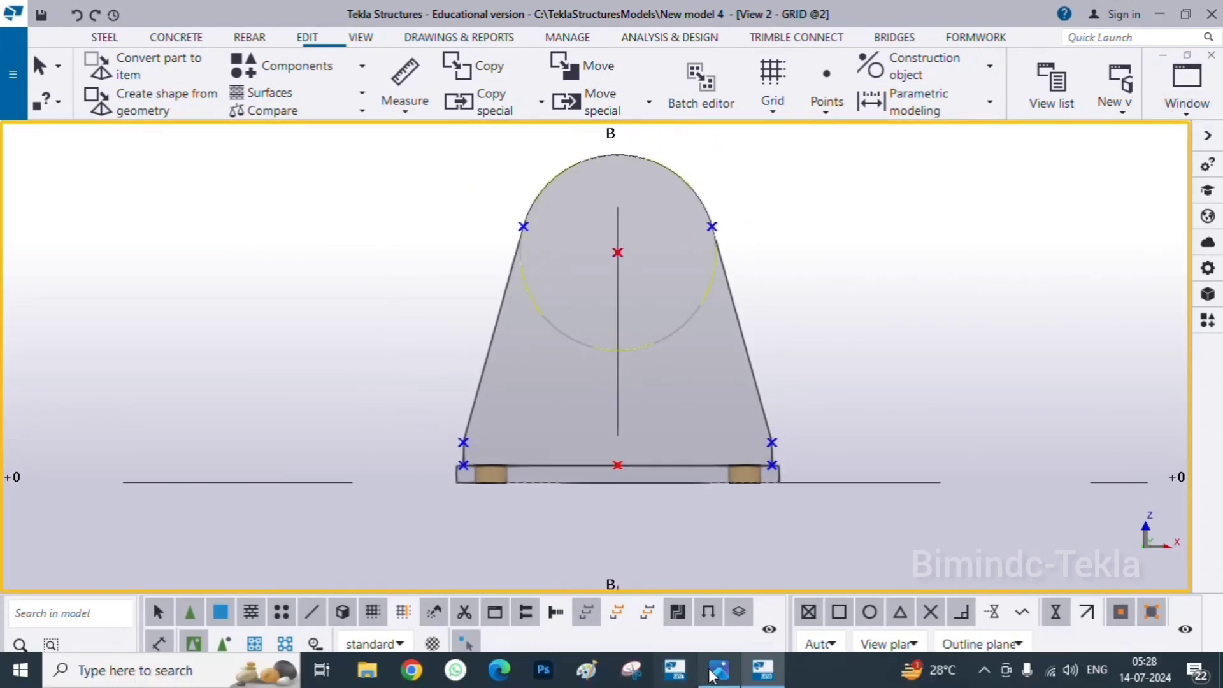
{"action": "left_click", "coordinate": [719, 671]}
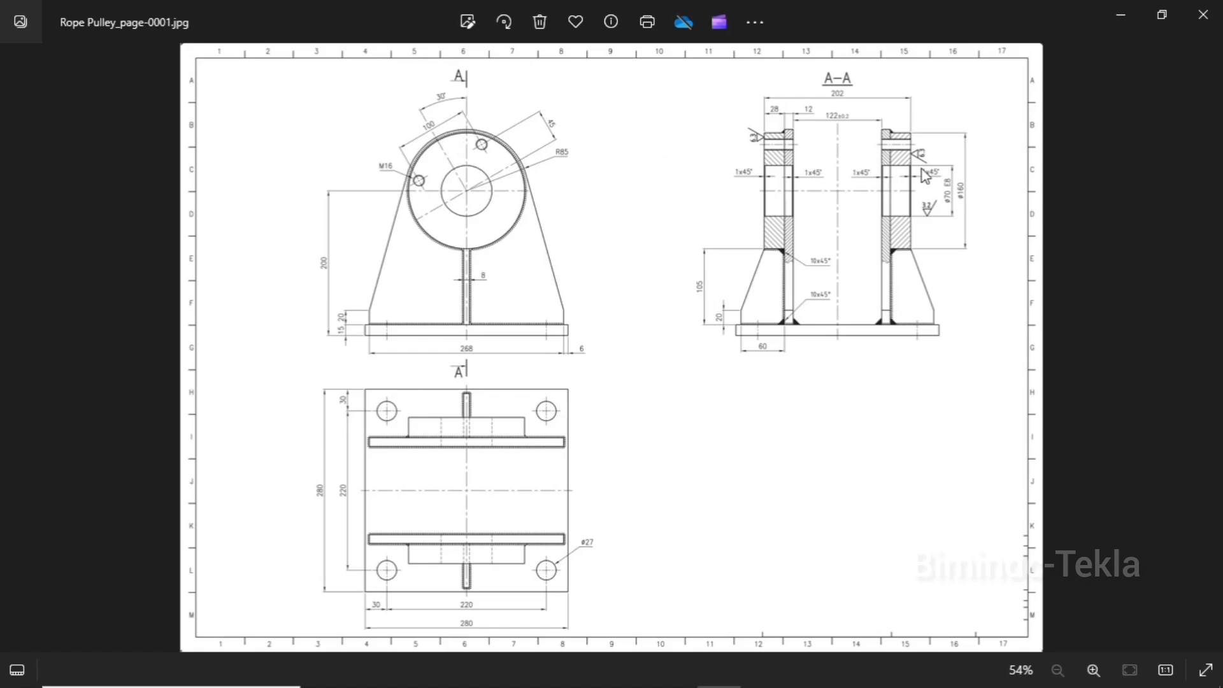
{"action": "left_click", "coordinate": [1115, 14]}
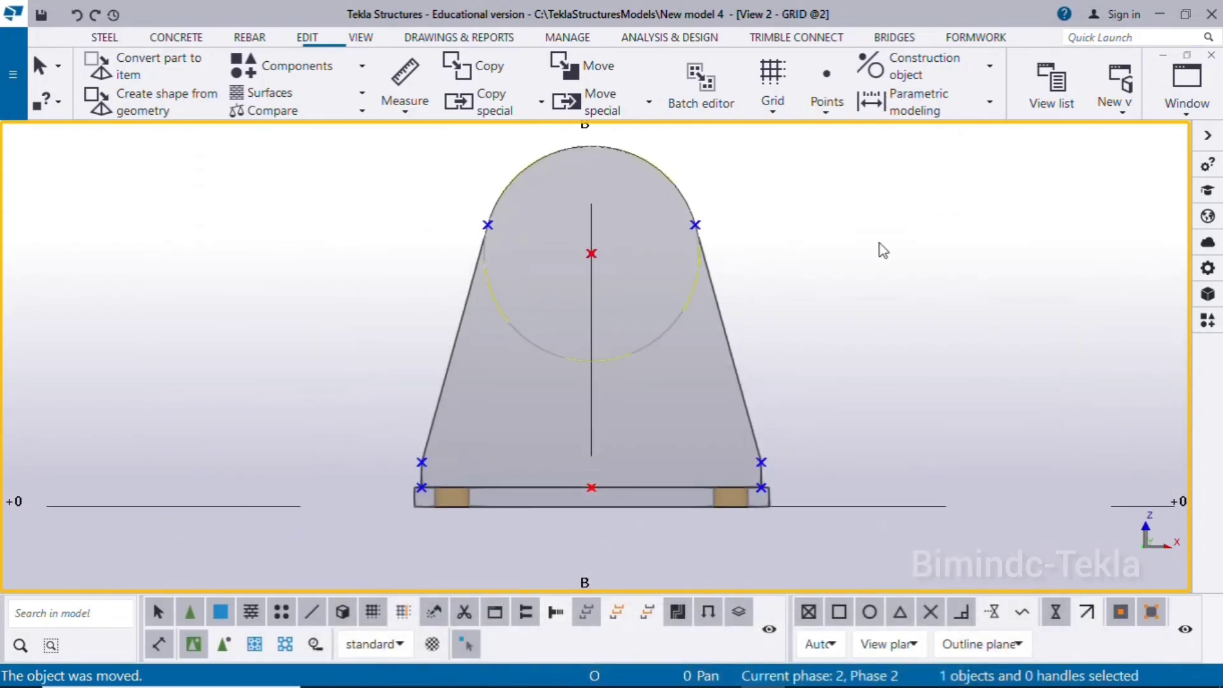
Add a point 80 mm straight above the centre point of the side plate's rounded top
{"action": "middle_click_drag", "start_coordinate": [898, 240], "coordinate": [855, 238]}
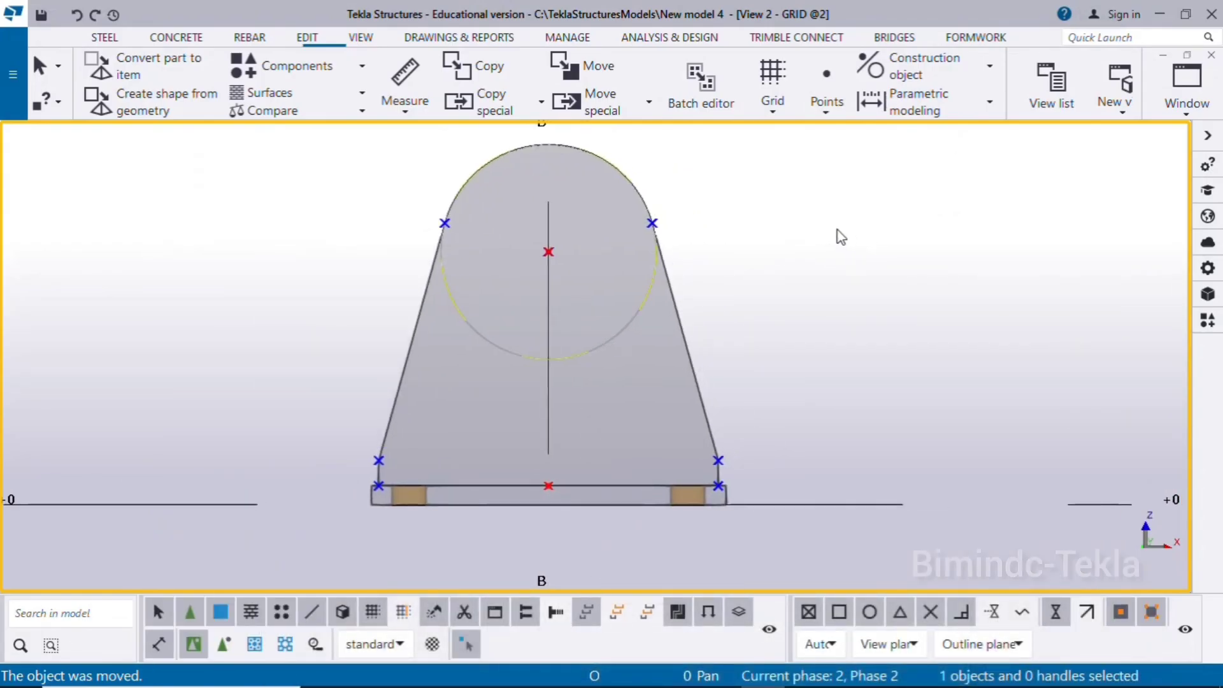
{"action": "middle_click_drag", "start_coordinate": [854, 303], "coordinate": [861, 324]}
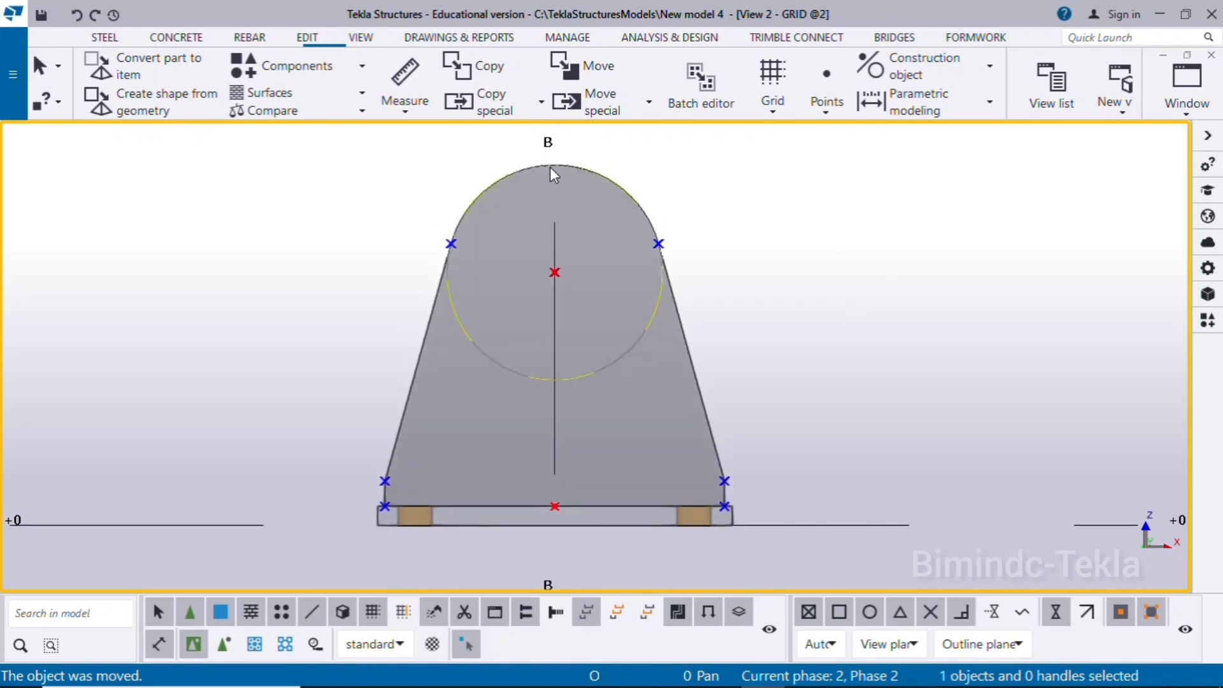
{"action": "left_click", "coordinate": [829, 105]}
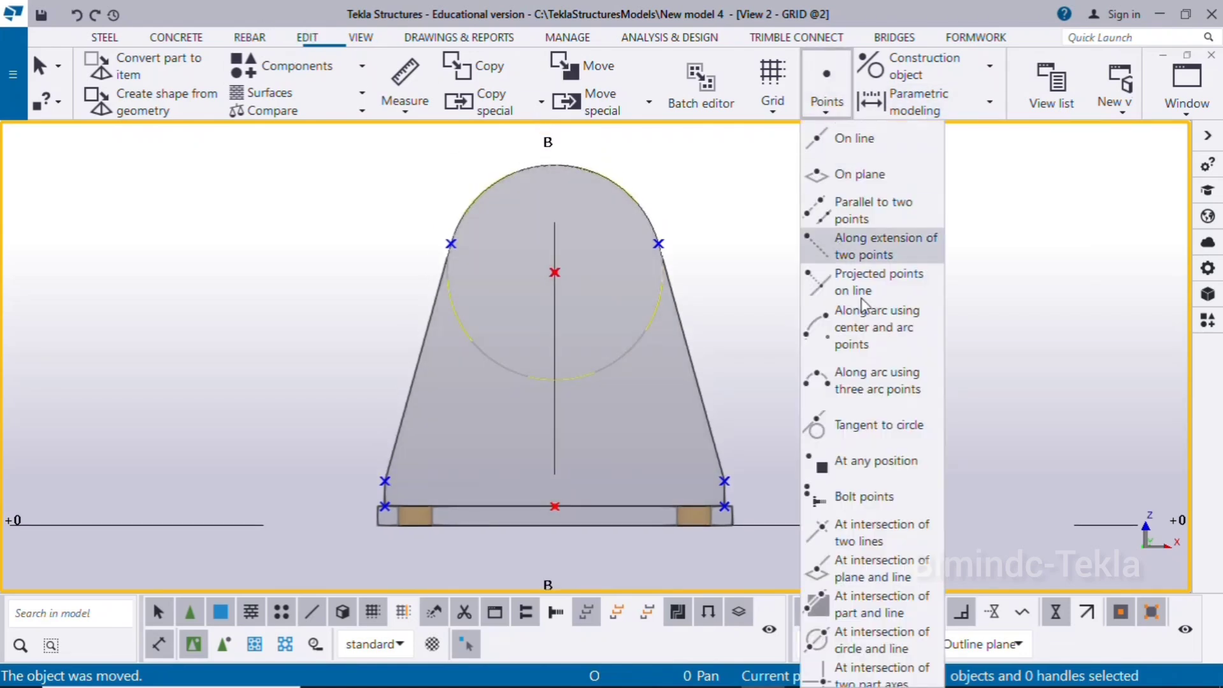
{"action": "left_click", "coordinate": [886, 467]}
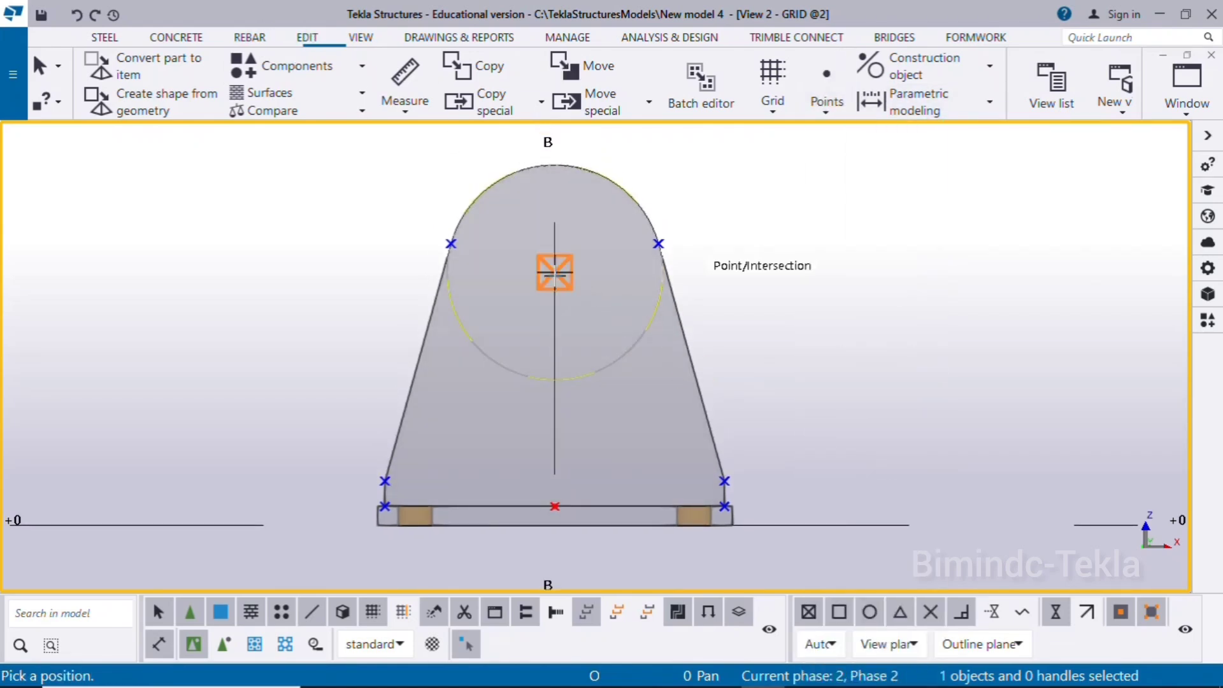
{"action": "left_click", "coordinate": [554, 273]}
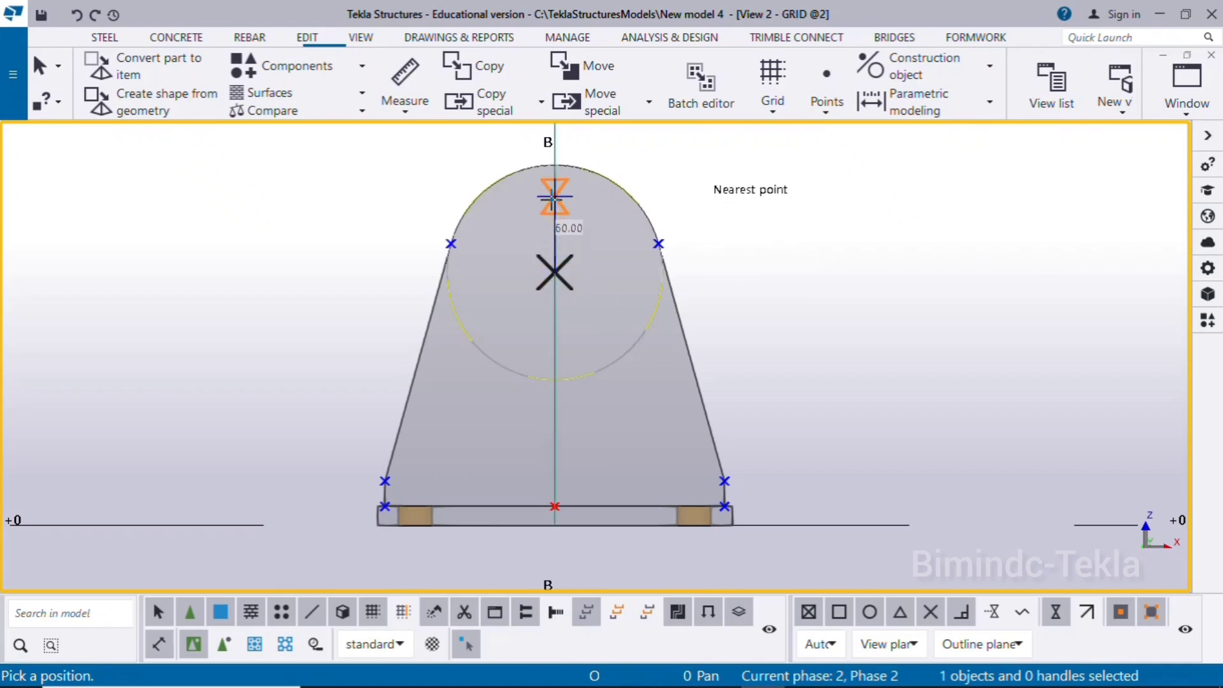
{"action": "type", "text": "8"}
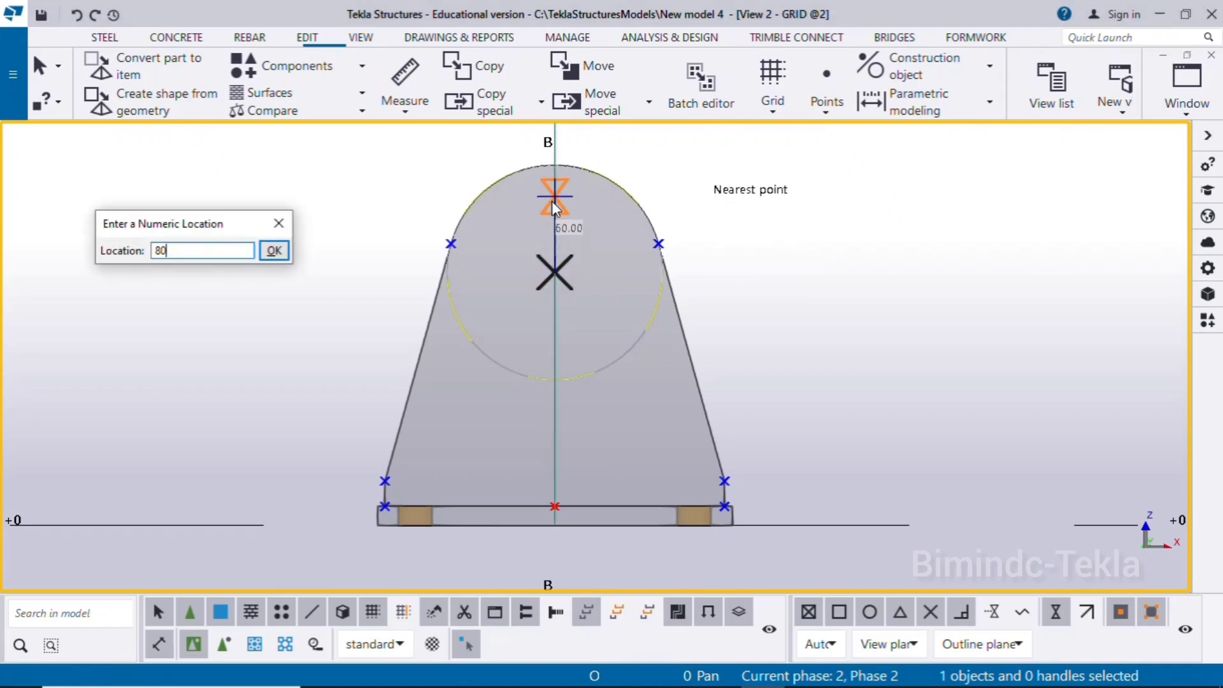
{"action": "type", "text": "0"}
{"action": "key", "text": "Return"}
{"action": "right_click", "coordinate": [702, 188]}
{"action": "left_click", "coordinate": [737, 203]}
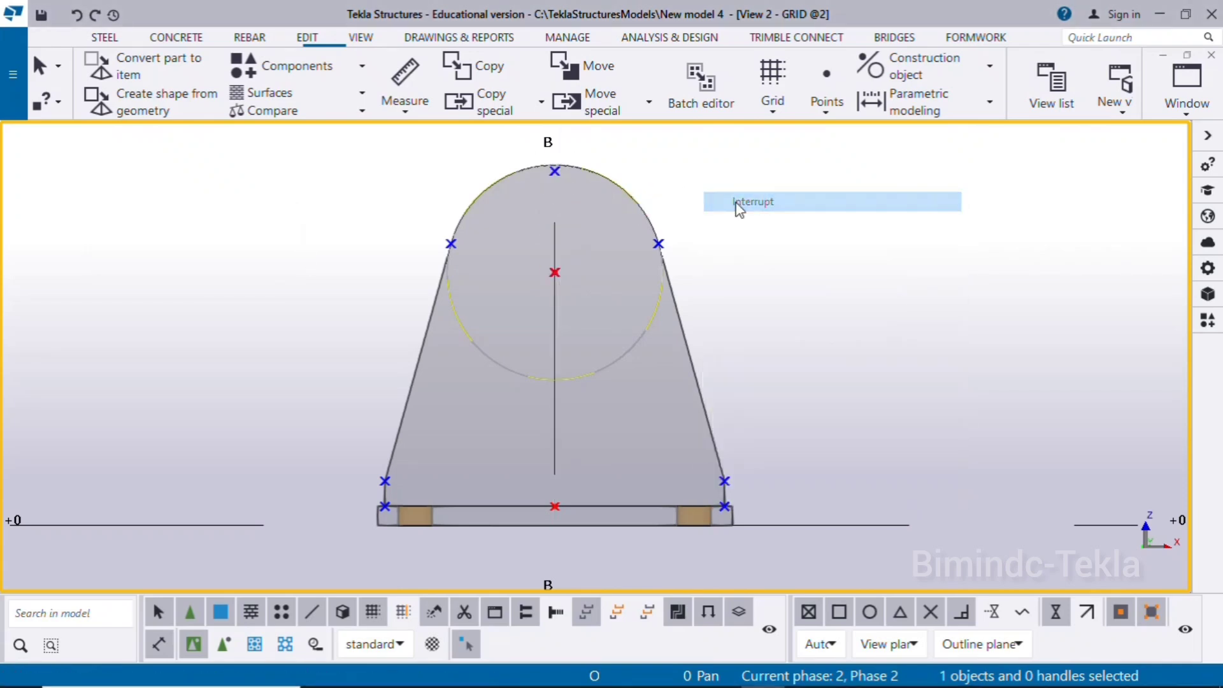
Set the work plane parallel to the plane of View 2 - GRID @2
{"action": "scroll", "coordinate": [552, 177], "scroll_direction": "up", "scroll_amount": 5}
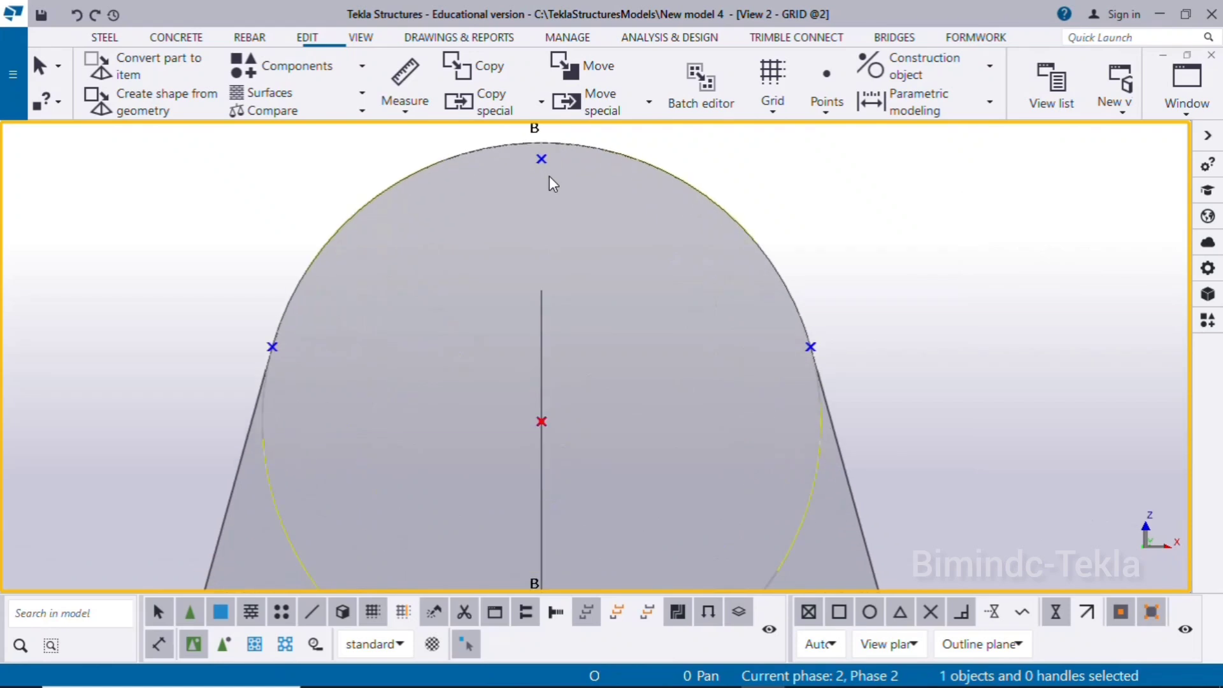
{"action": "scroll", "coordinate": [587, 197], "scroll_direction": "down", "scroll_amount": 3}
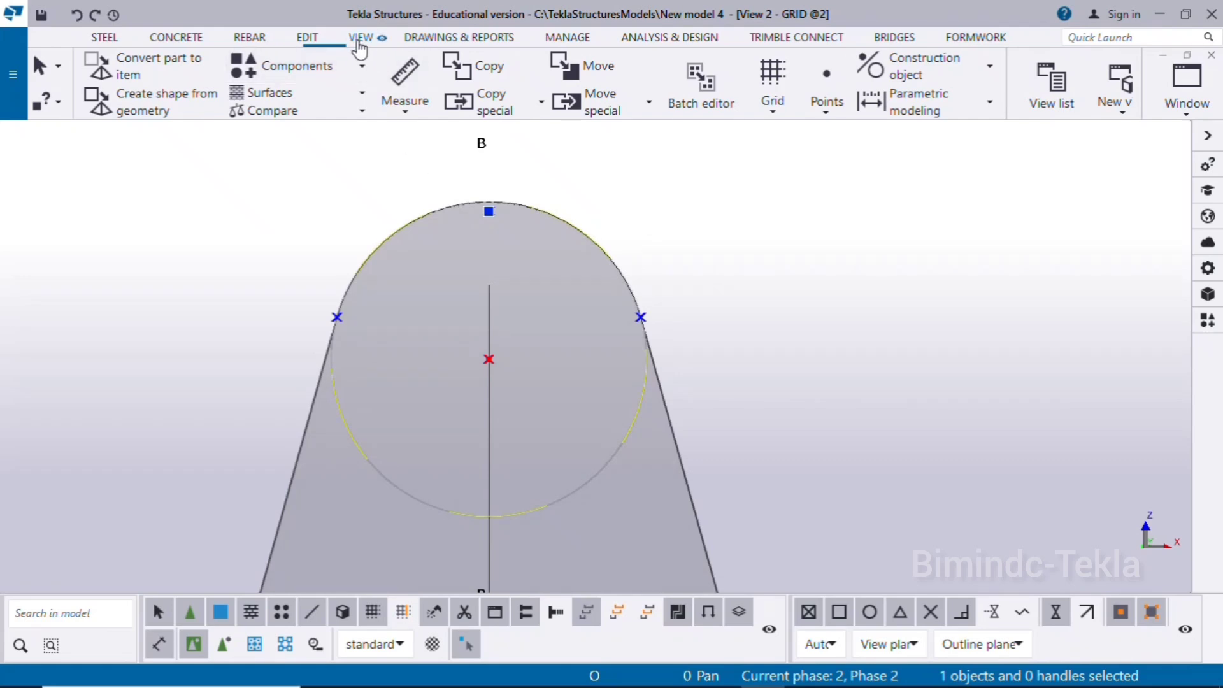
{"action": "left_click", "coordinate": [360, 38]}
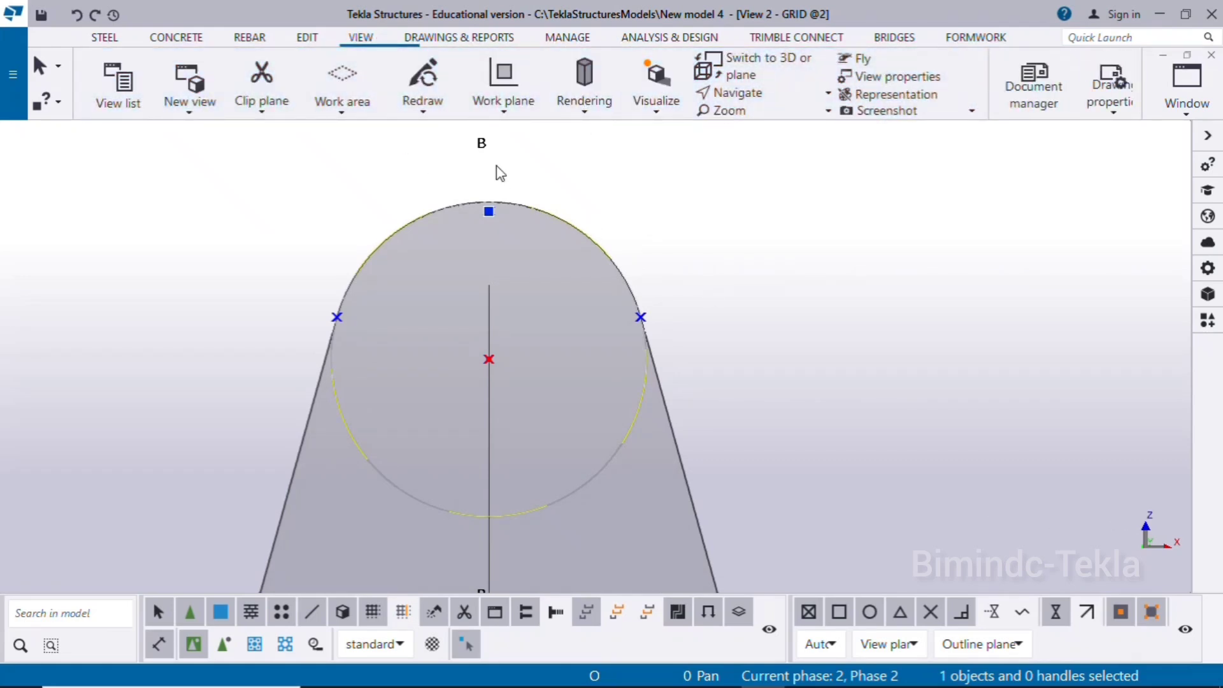
{"action": "left_click", "coordinate": [503, 113]}
{"action": "left_click", "coordinate": [522, 428]}
{"action": "left_click", "coordinate": [852, 423]}
{"action": "scroll", "coordinate": [851, 424], "scroll_direction": "down", "scroll_amount": 2}
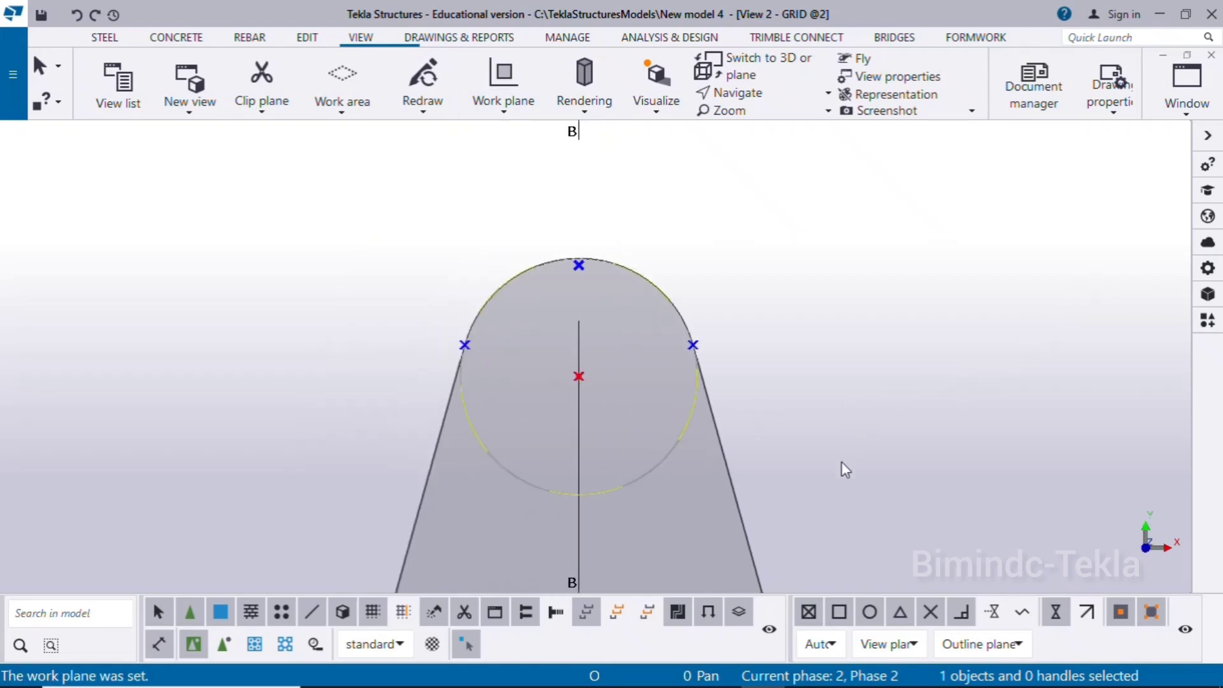
Copy the new upper point by rotation around Z about the rounded top's centre point, with 3 copies at 90°
{"action": "middle_click_drag", "start_coordinate": [844, 469], "coordinate": [741, 394]}
{"action": "scroll", "coordinate": [625, 258], "scroll_direction": "up", "scroll_amount": 1}
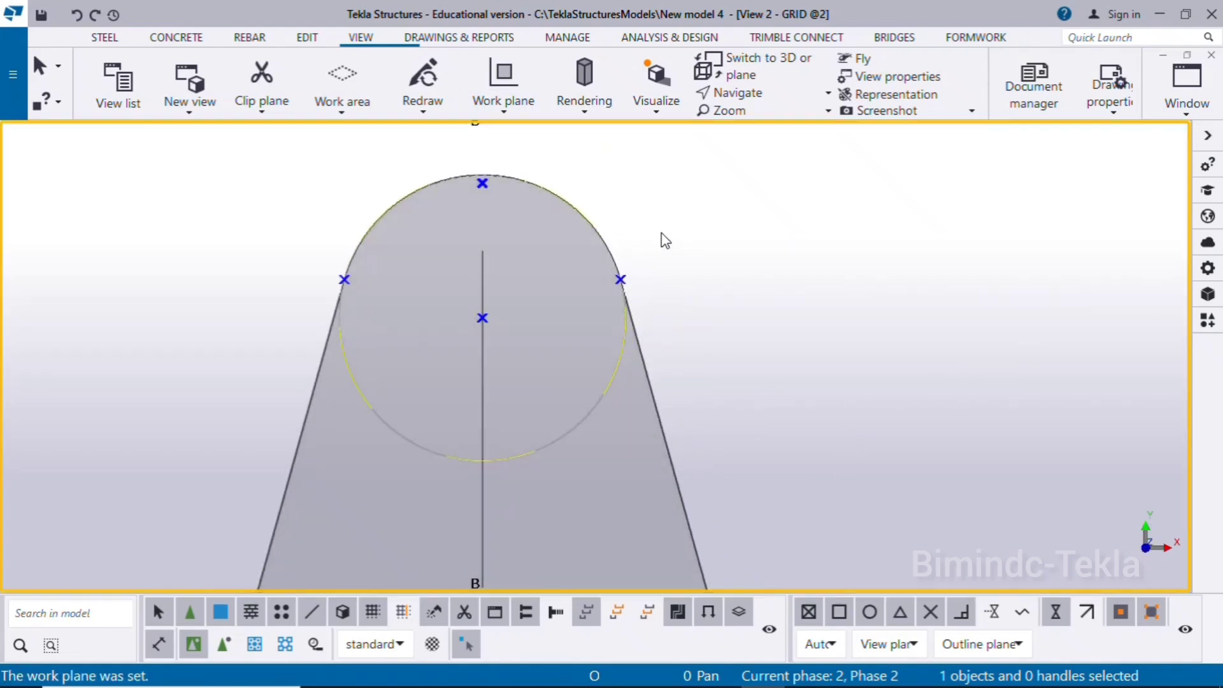
{"action": "scroll", "coordinate": [481, 201], "scroll_direction": "up", "scroll_amount": 2}
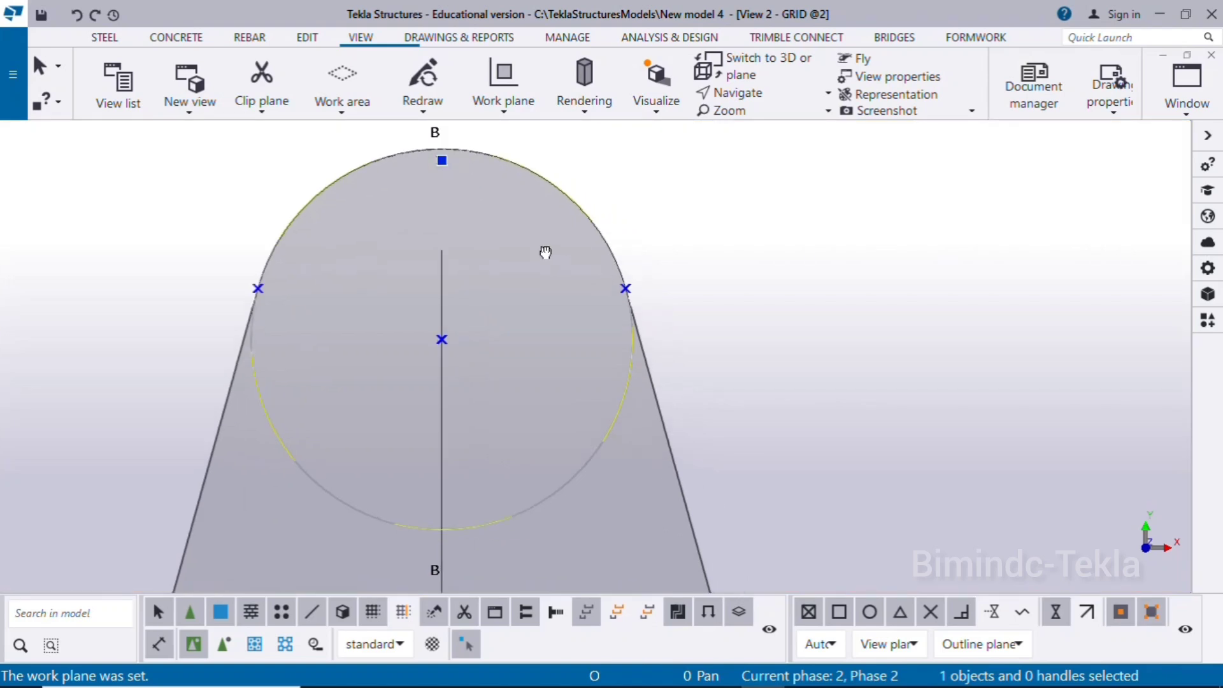
{"action": "right_click", "coordinate": [756, 225]}
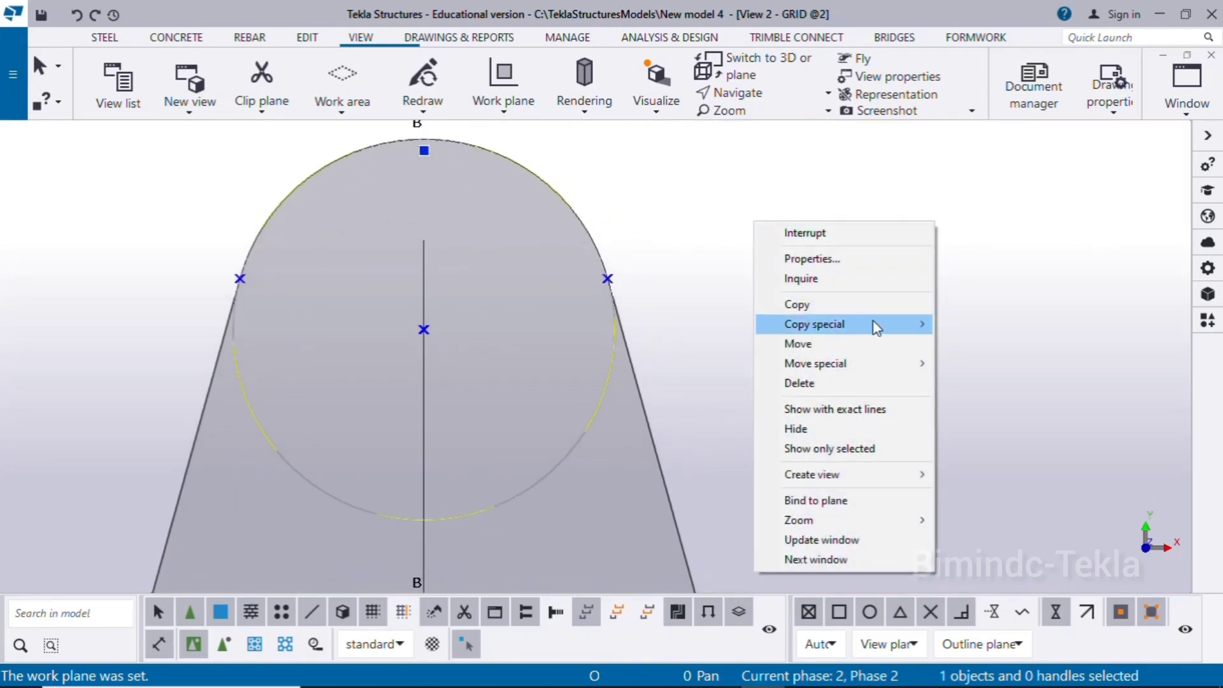
{"action": "mouse_move", "coordinate": [878, 325]}
{"action": "left_click", "coordinate": [979, 345]}
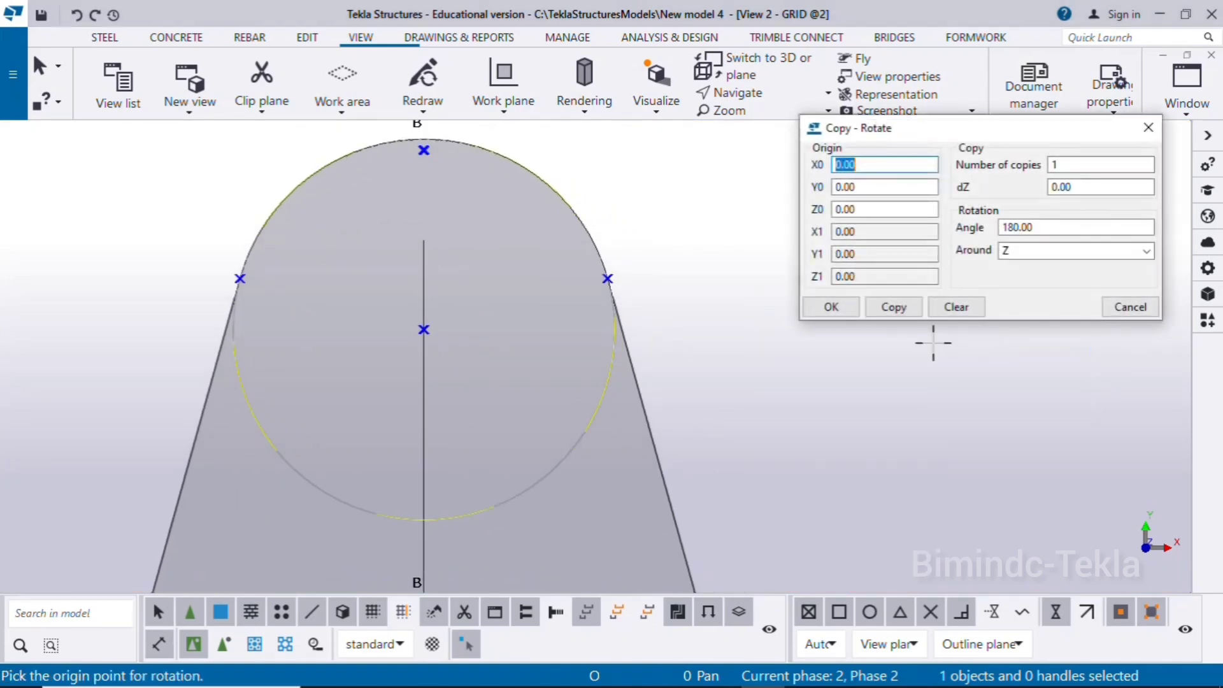
{"action": "double_click", "coordinate": [1020, 228]}
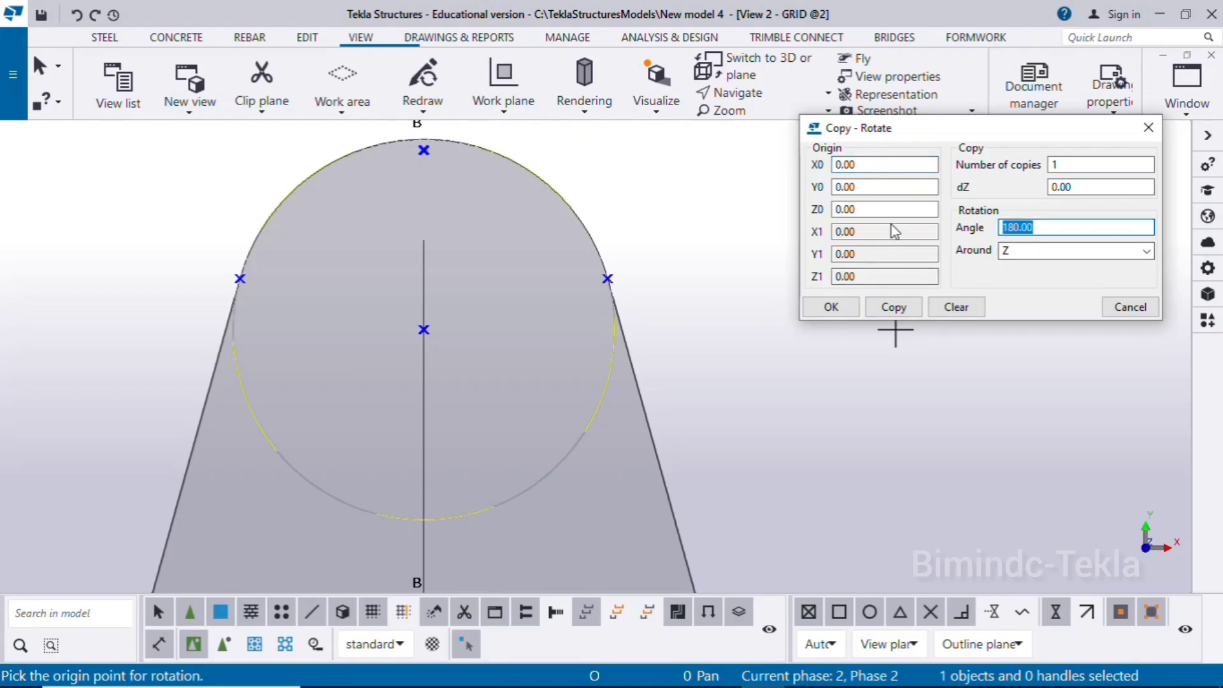
{"action": "type", "text": "90"}
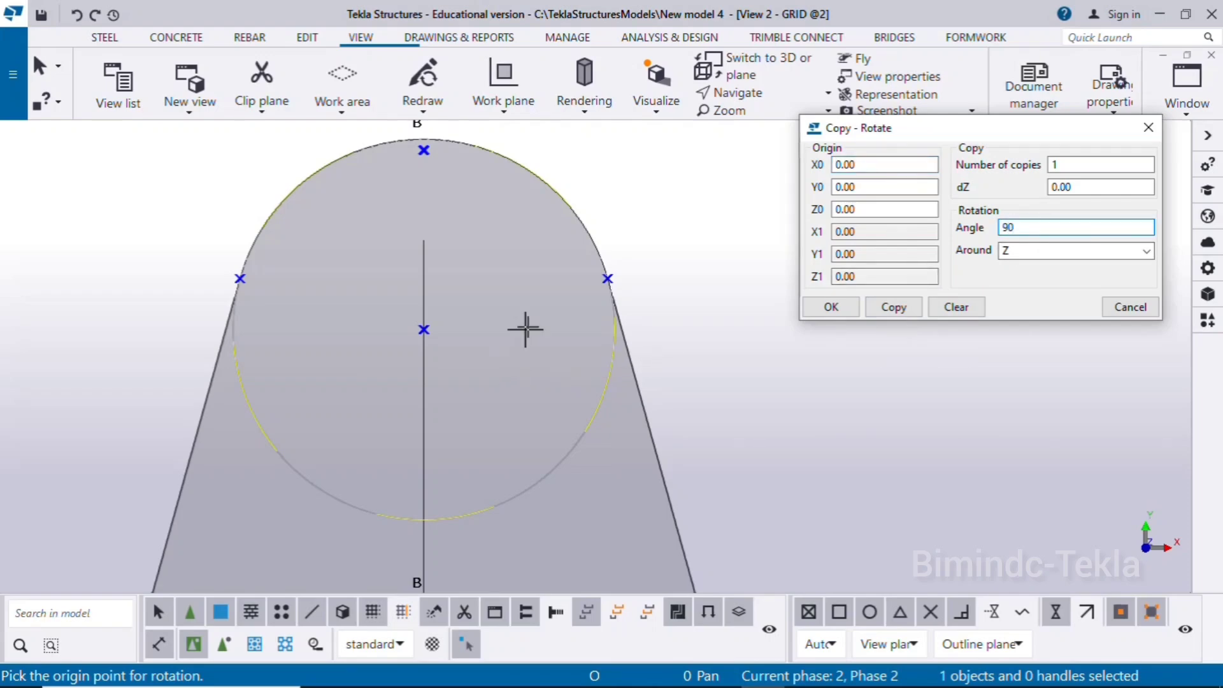
{"action": "double_click", "coordinate": [1070, 166]}
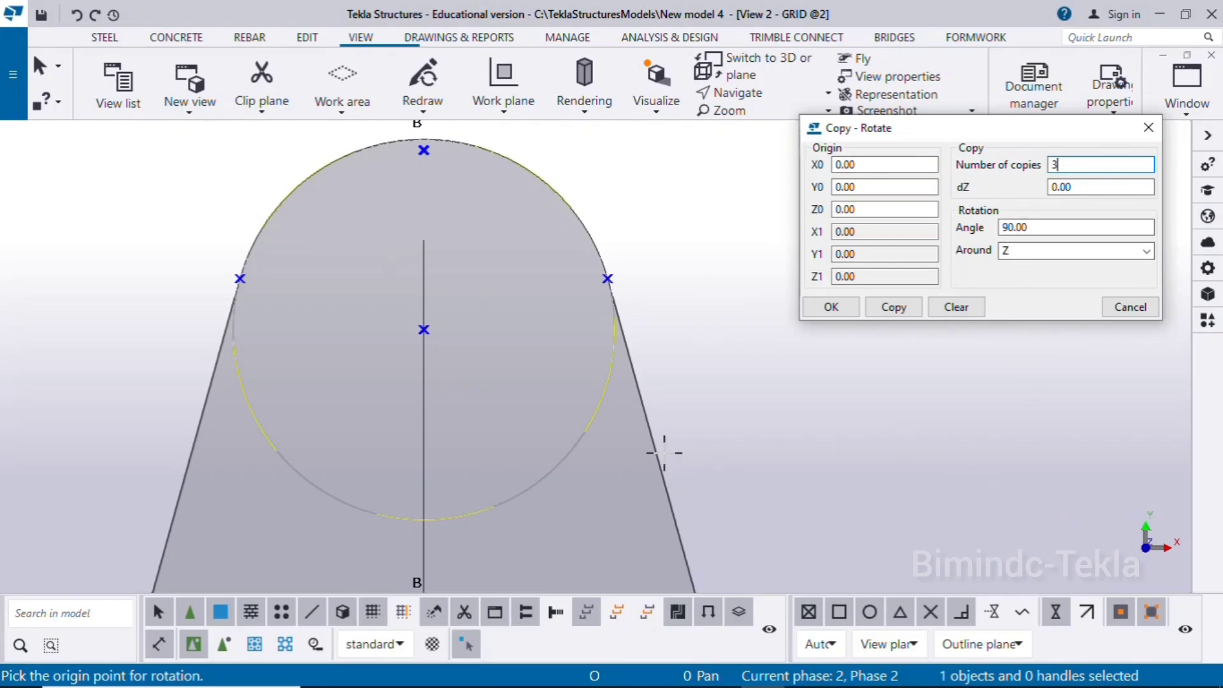
{"action": "left_click", "coordinate": [423, 330]}
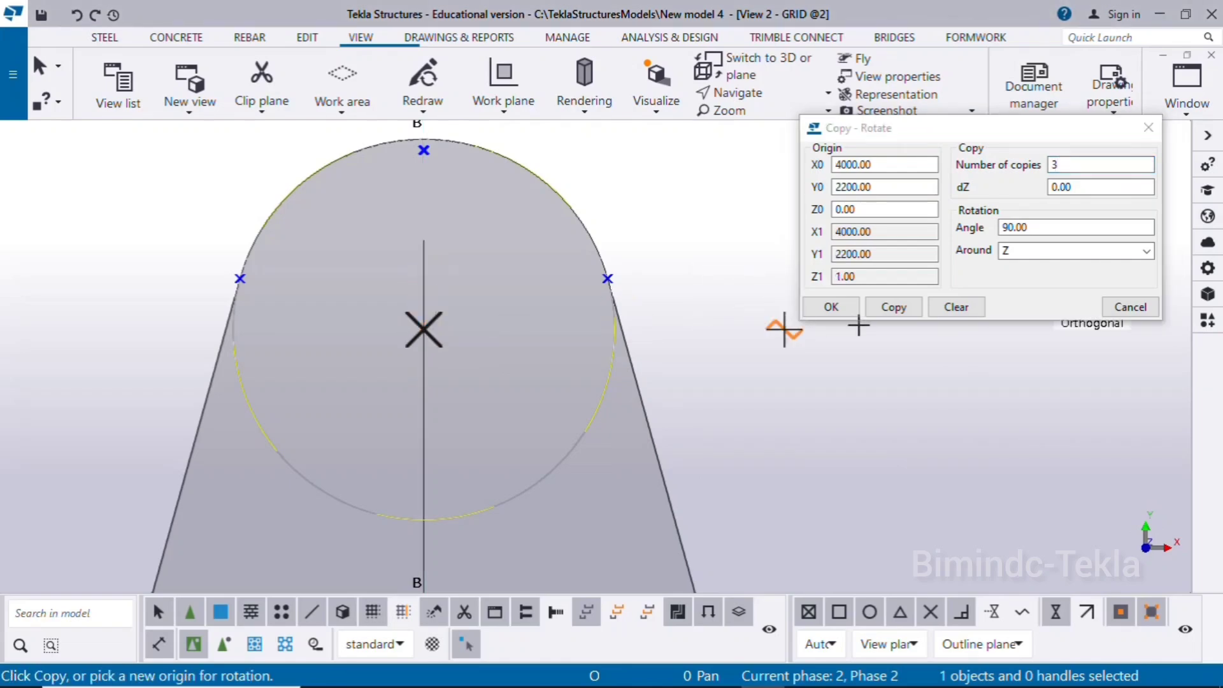
{"action": "left_click", "coordinate": [894, 307]}
{"action": "right_click", "coordinate": [674, 227]}
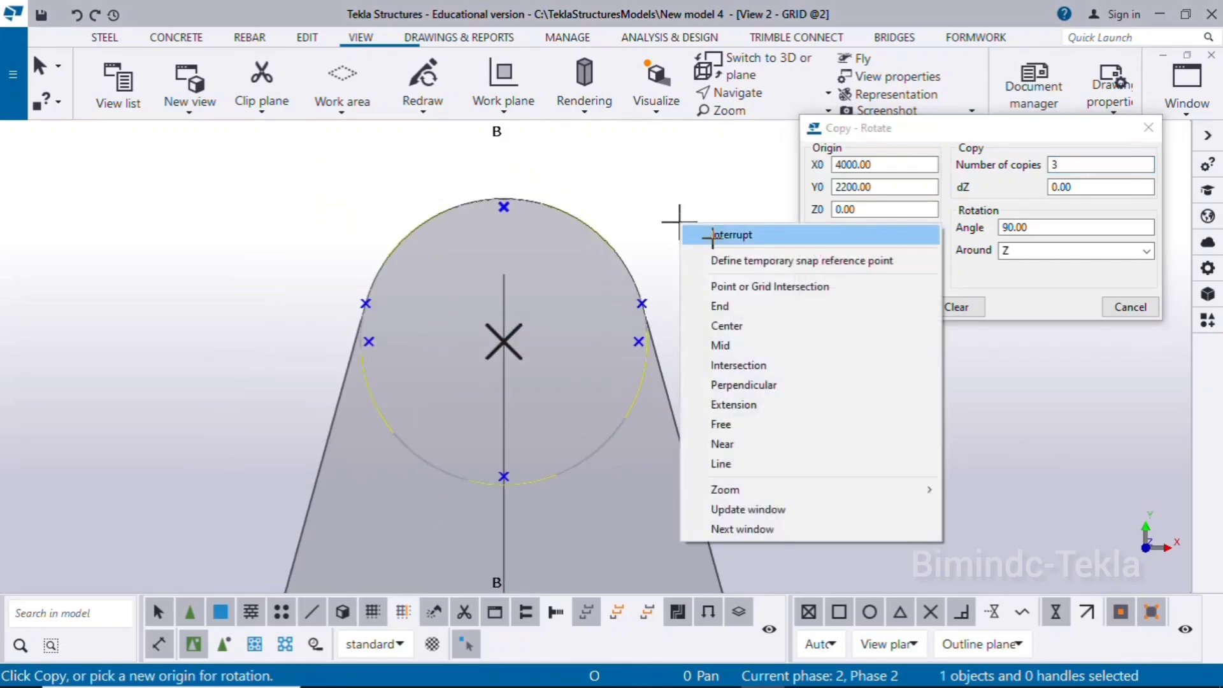
{"action": "left_click", "coordinate": [720, 235]}
{"action": "left_click", "coordinate": [1149, 128]}
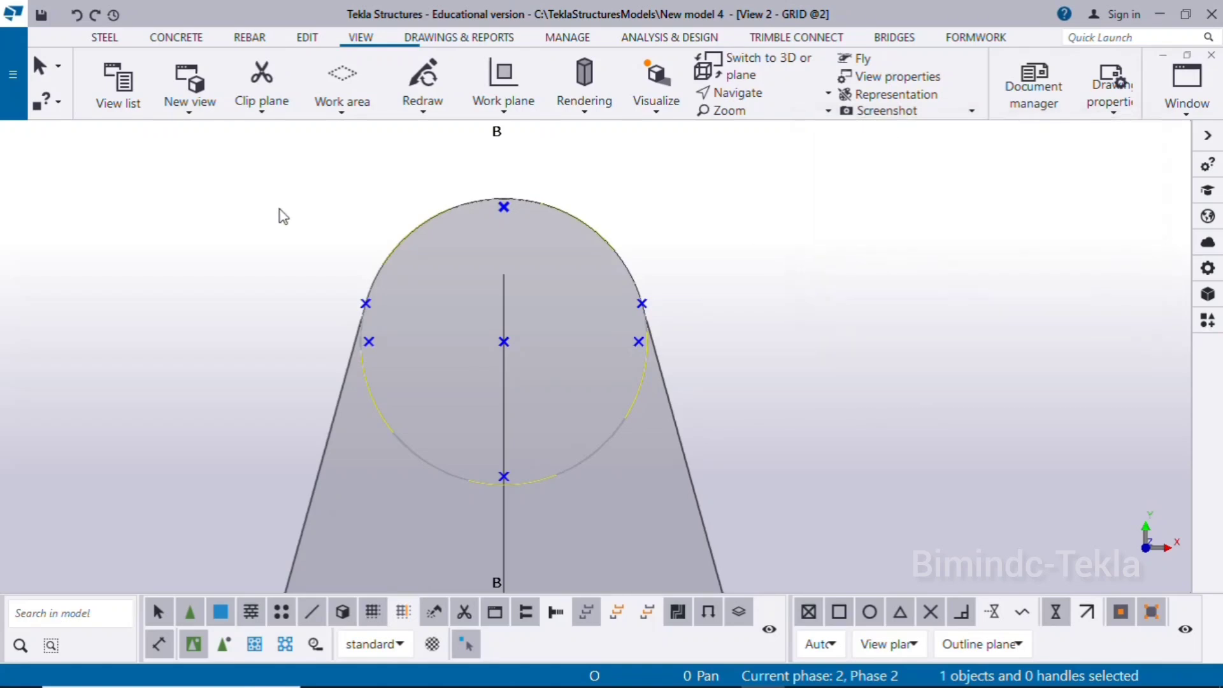
Create a contour plate through the four points around the centre of the side plate's rounded top
{"action": "left_click", "coordinate": [102, 39]}
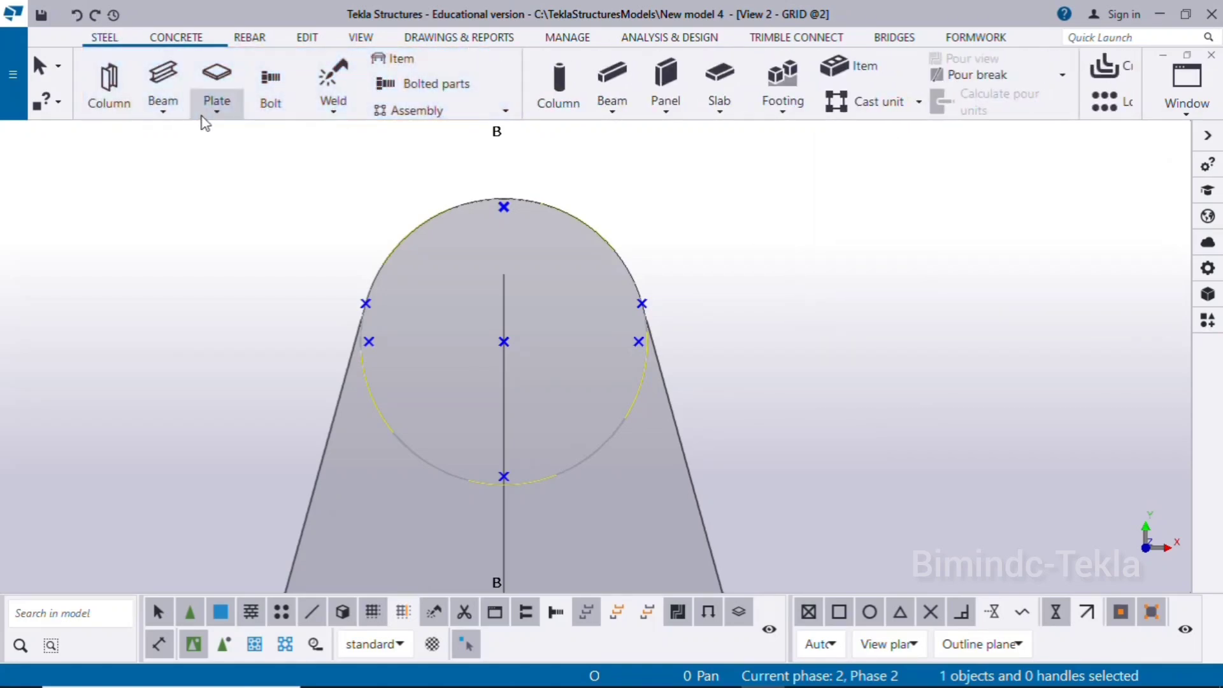
{"action": "left_click", "coordinate": [217, 110]}
{"action": "left_click", "coordinate": [234, 140]}
{"action": "scroll", "coordinate": [417, 298], "scroll_direction": "up", "scroll_amount": 2}
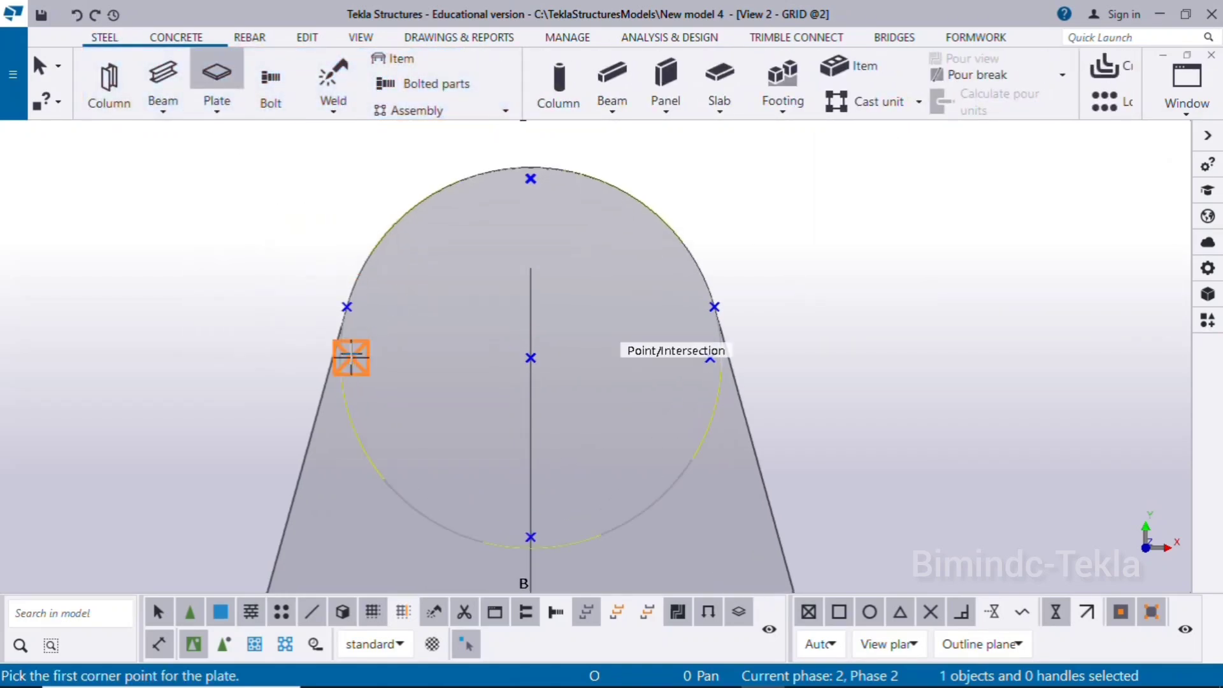
{"action": "left_click", "coordinate": [415, 315]}
{"action": "left_click", "coordinate": [532, 175]}
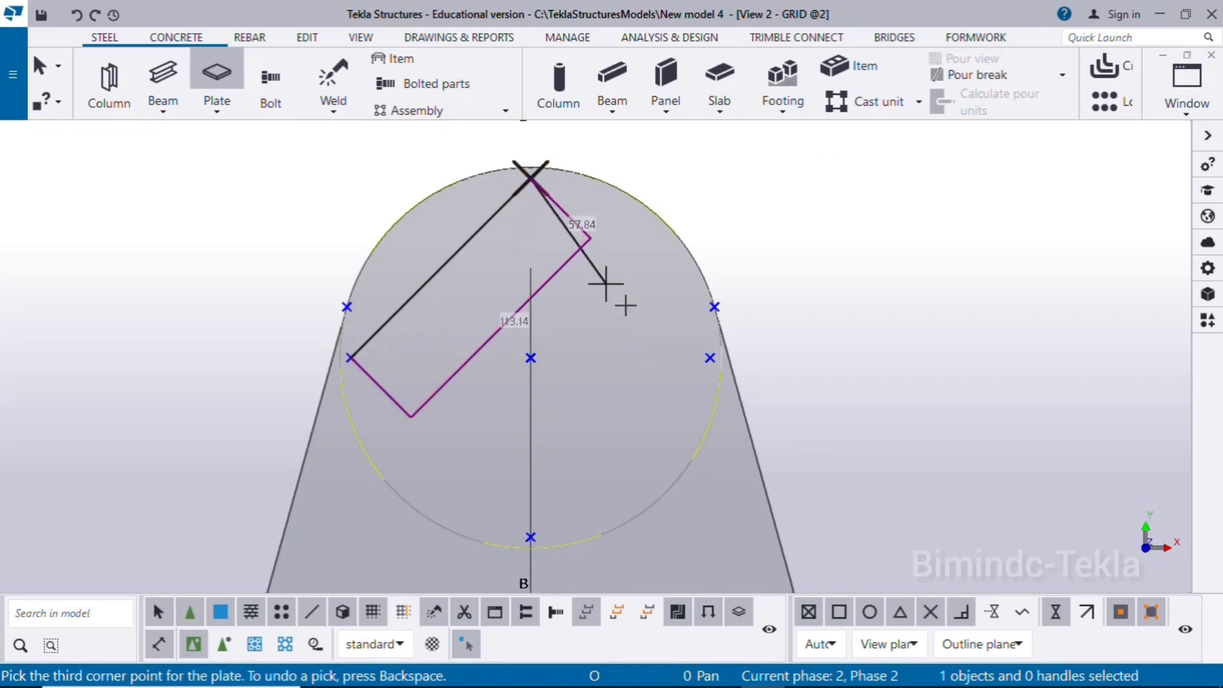
{"action": "left_click", "coordinate": [708, 358]}
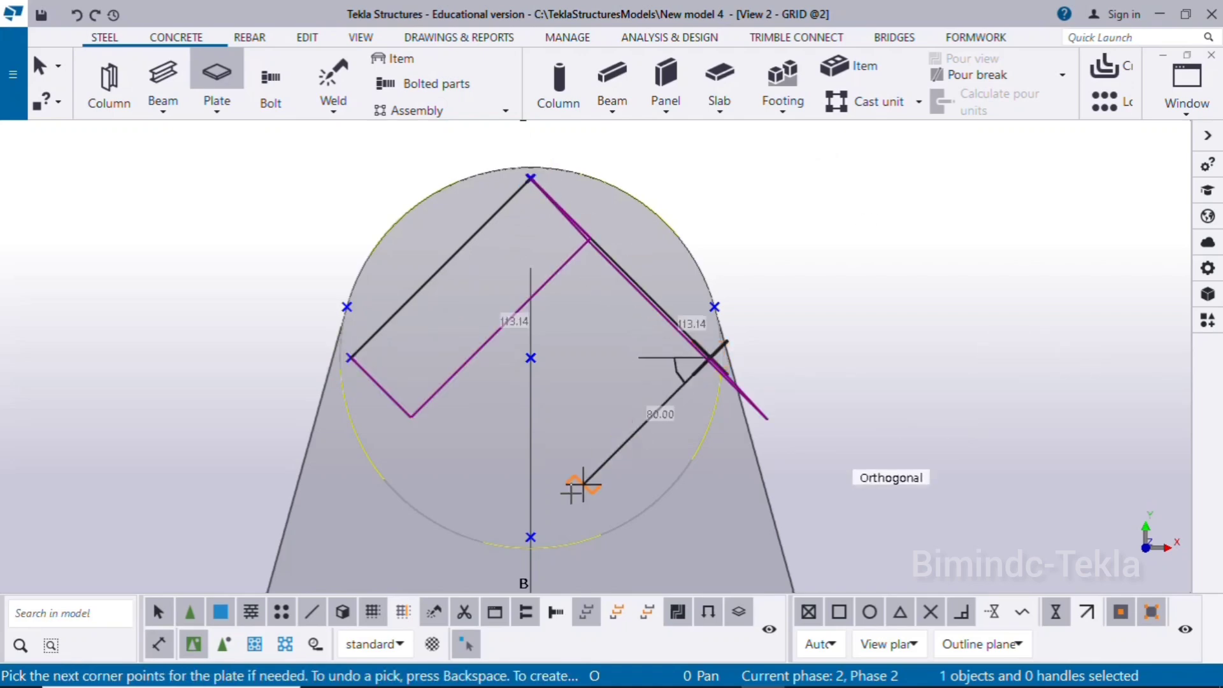
{"action": "left_click", "coordinate": [529, 540]}
{"action": "middle_click", "coordinate": [377, 419]}
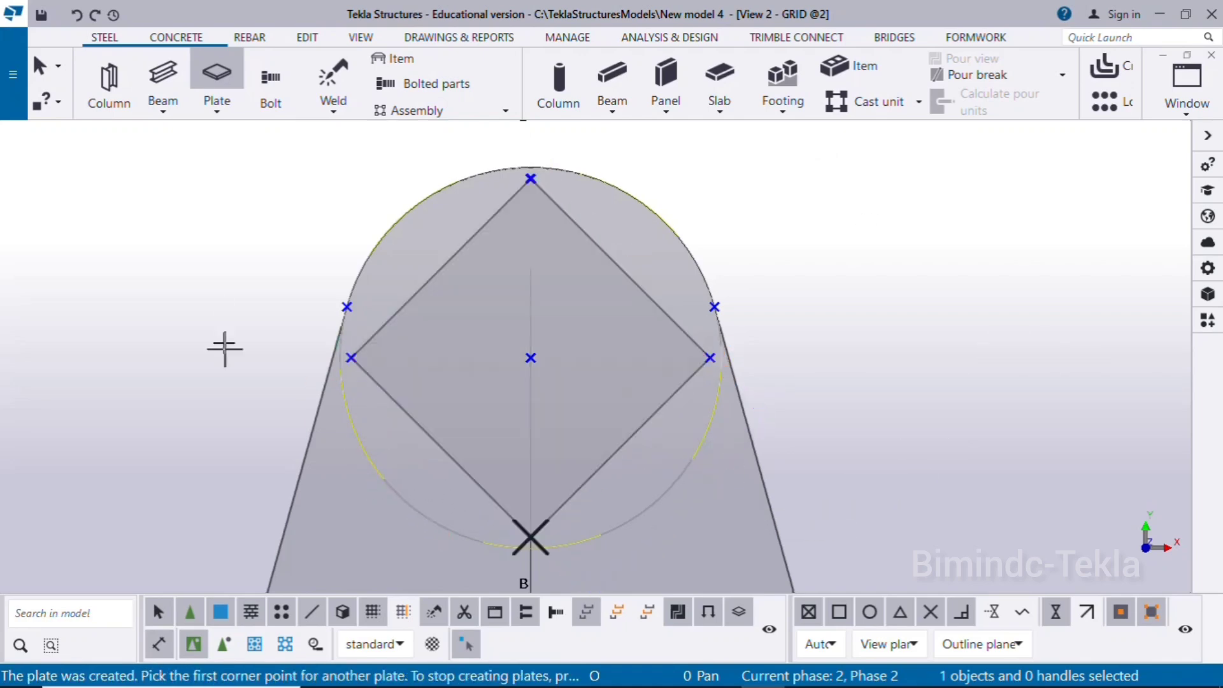
{"action": "right_click", "coordinate": [170, 240]}
{"action": "left_click", "coordinate": [185, 251]}
Round the diamond-shaped plate into a disc by setting its upper and lower corner chamfers to Arc point
{"action": "left_click", "coordinate": [595, 250]}
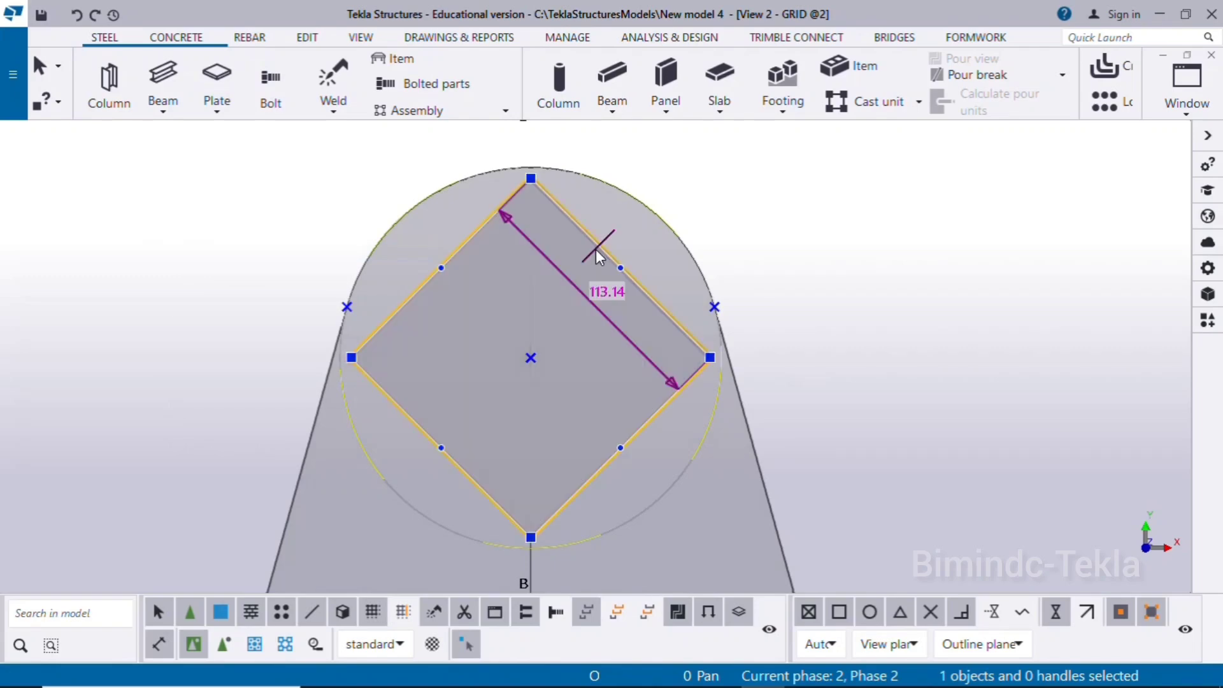
{"action": "left_click", "coordinate": [531, 178]}
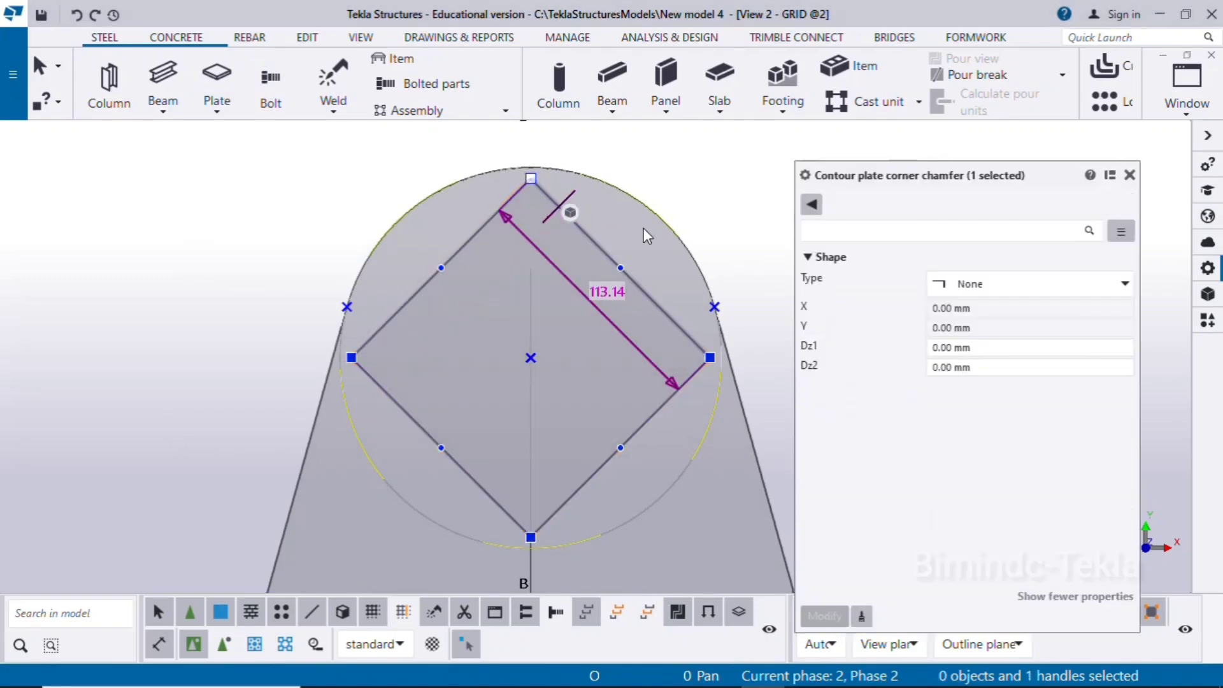
{"action": "left_click", "coordinate": [530, 537]}
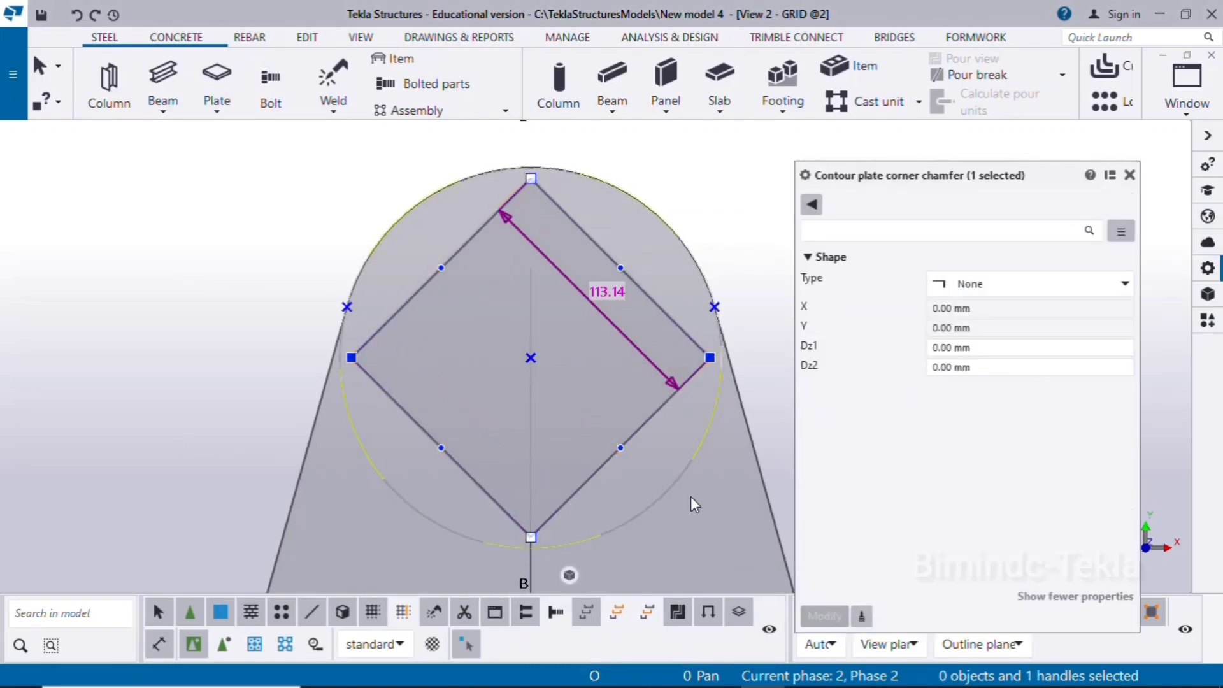
{"action": "left_click", "coordinate": [965, 284]}
{"action": "left_click", "coordinate": [982, 416]}
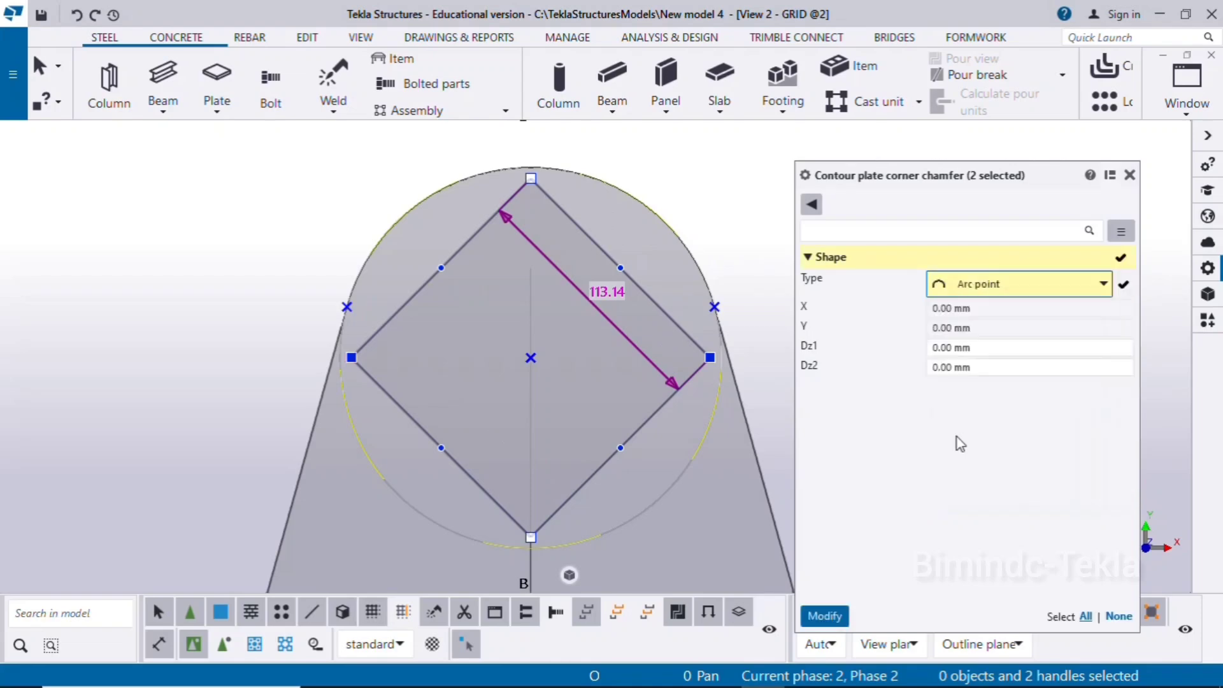
{"action": "left_click", "coordinate": [823, 614]}
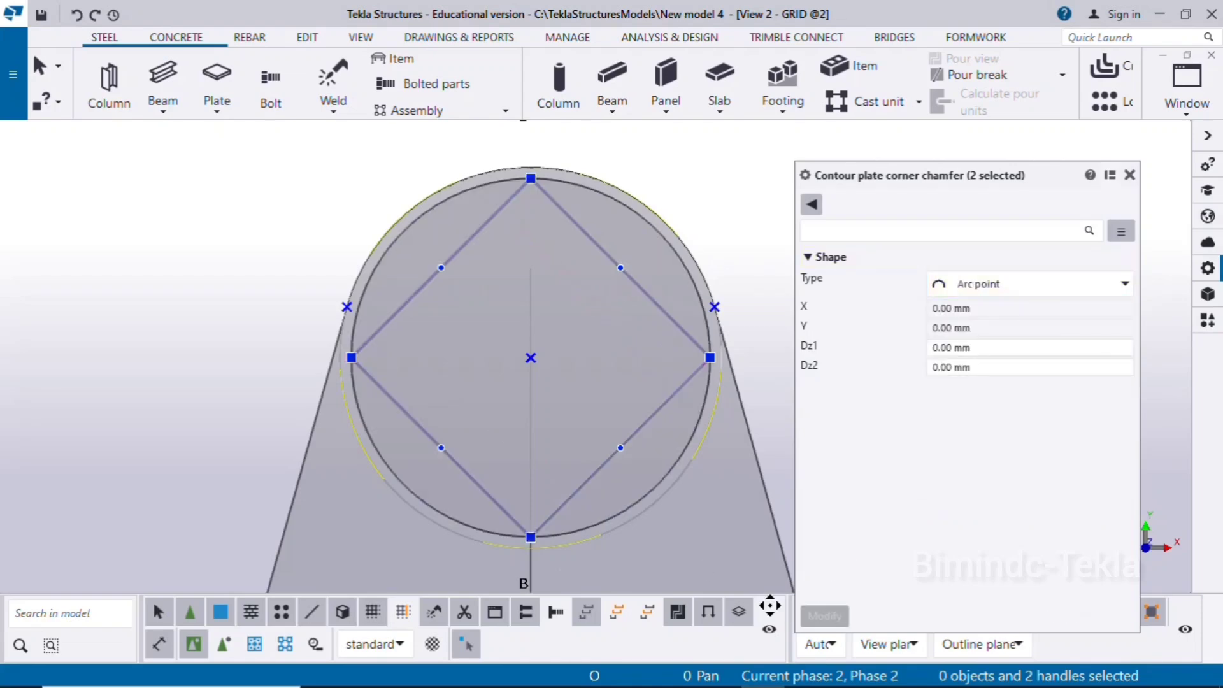
{"action": "left_click", "coordinate": [170, 343]}
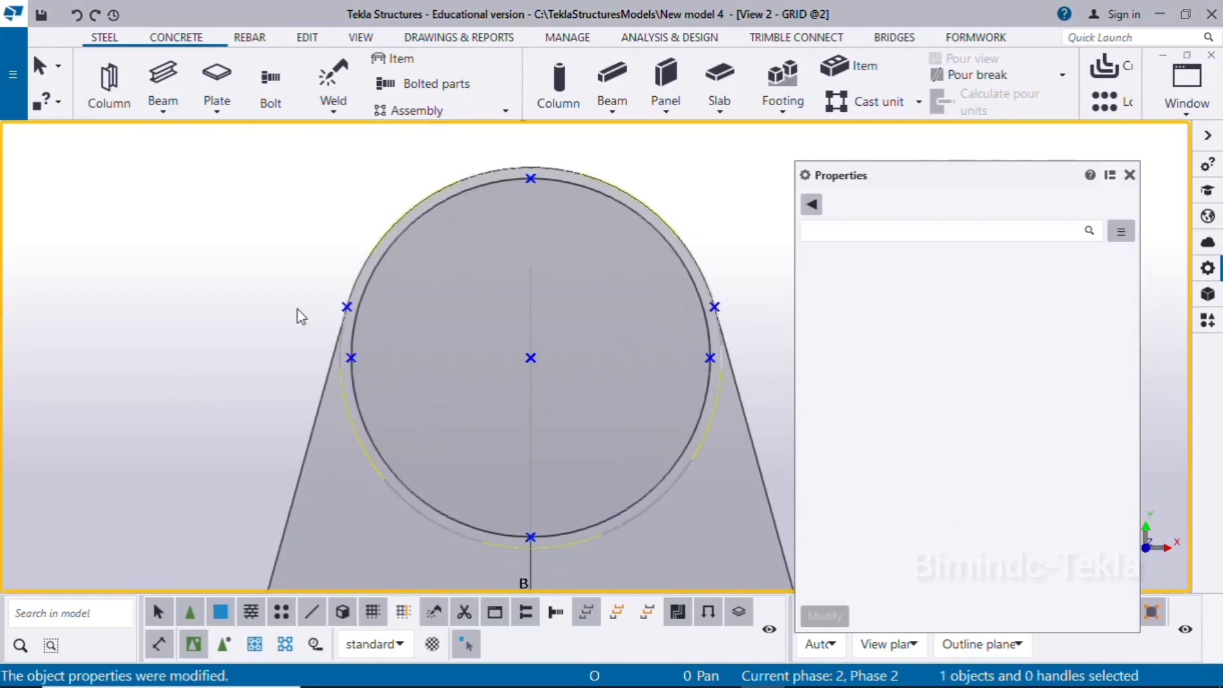
{"action": "left_click", "coordinate": [1129, 176]}
Check the round plate's position in View 1 - 3d, and switch to View 3 - (3d)
{"action": "left_click", "coordinate": [1189, 93]}
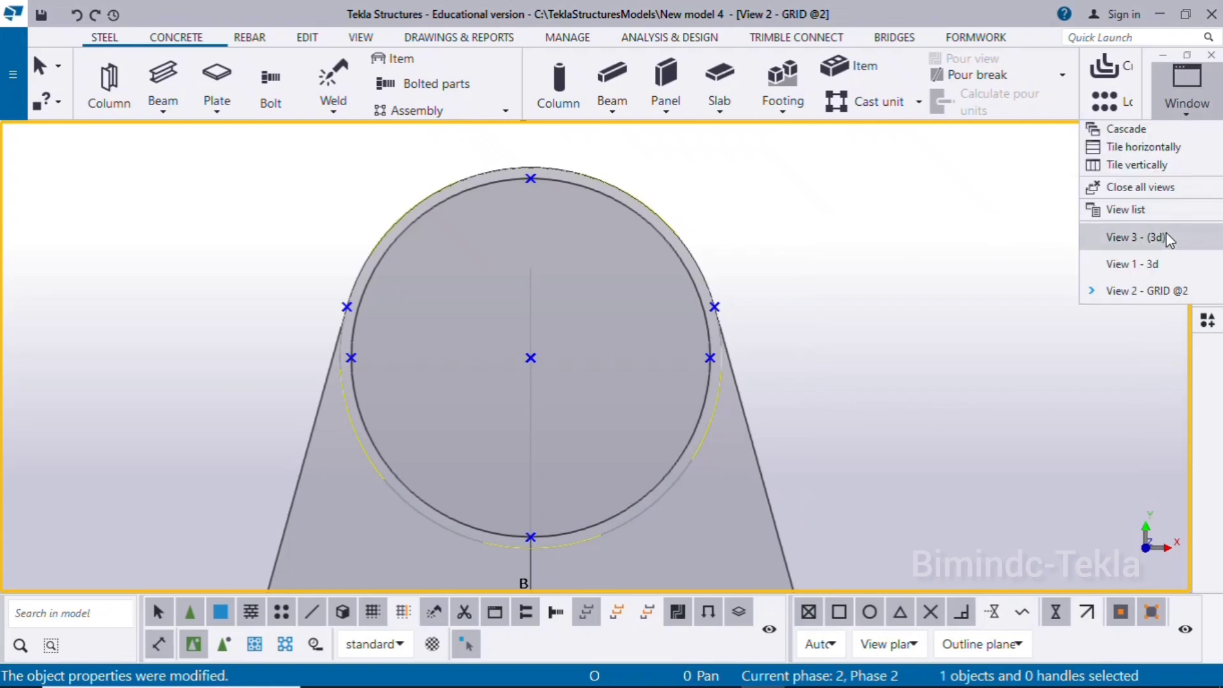
{"action": "left_click", "coordinate": [1159, 267]}
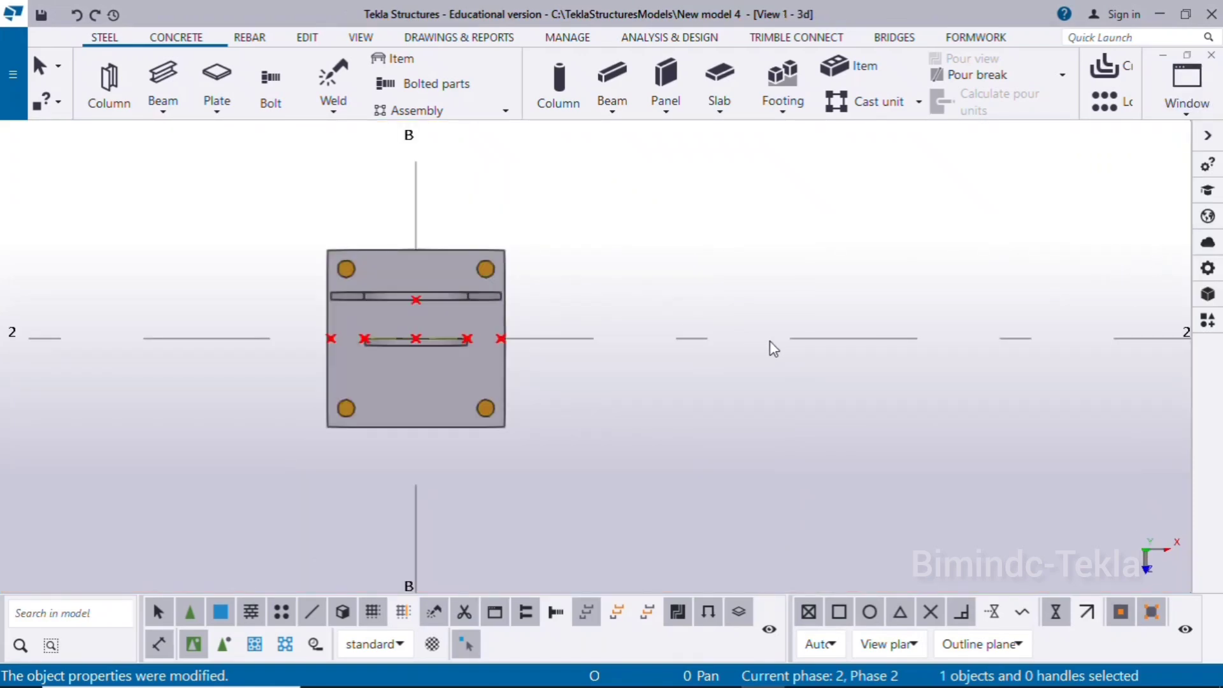
{"action": "left_click", "coordinate": [1188, 92]}
{"action": "left_click", "coordinate": [1123, 246]}
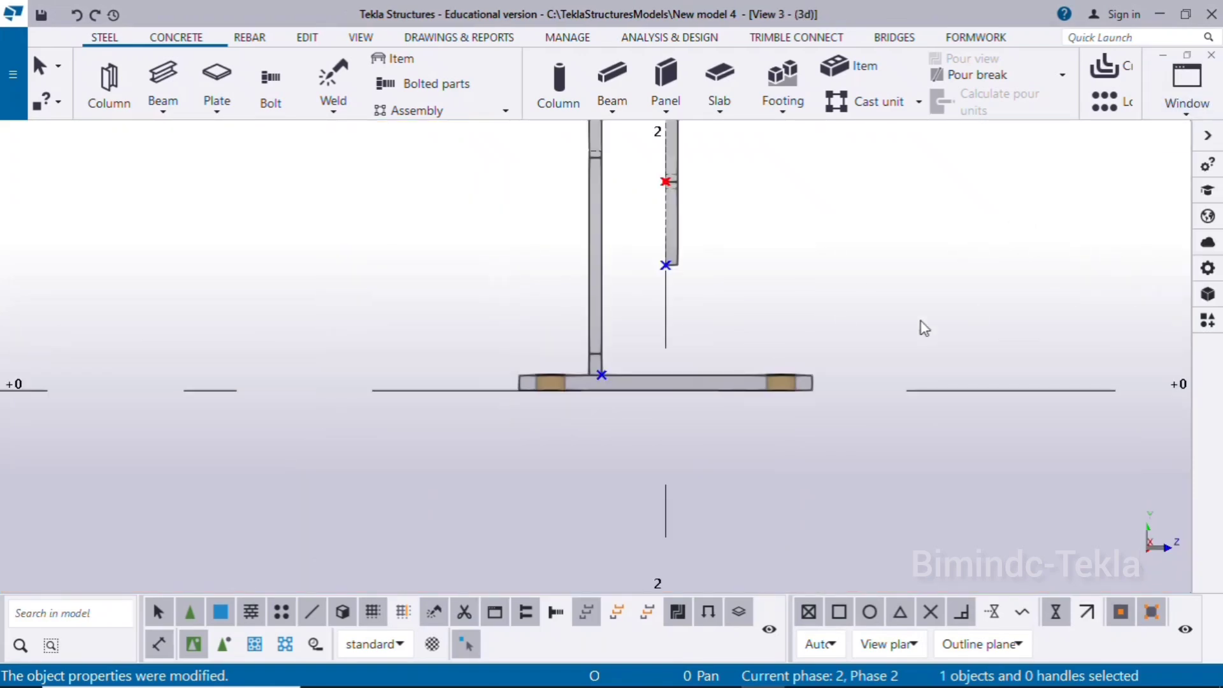
Check the boss thickness in the rope pulley drawing and set the round contour plate's profile to PLT28
{"action": "scroll", "coordinate": [794, 309], "scroll_direction": "up", "scroll_amount": 3}
{"action": "scroll", "coordinate": [652, 337], "scroll_direction": "up", "scroll_amount": 2}
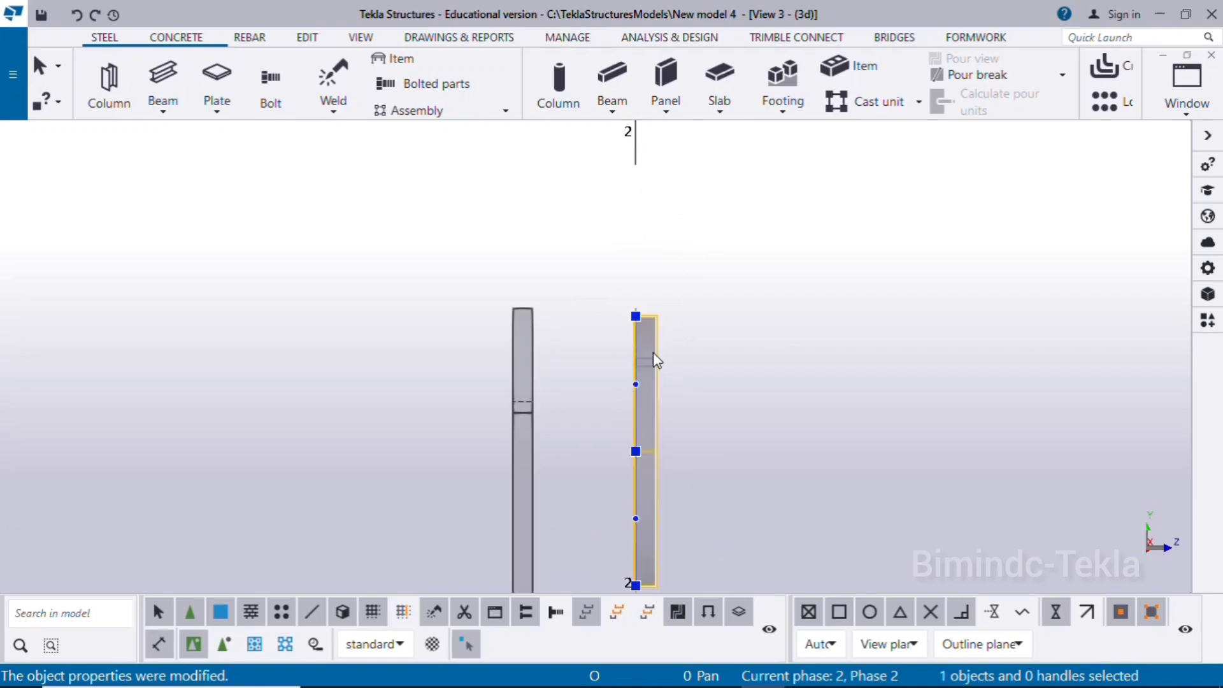
{"action": "mouse_move", "coordinate": [752, 686]}
{"action": "left_click", "coordinate": [719, 673]}
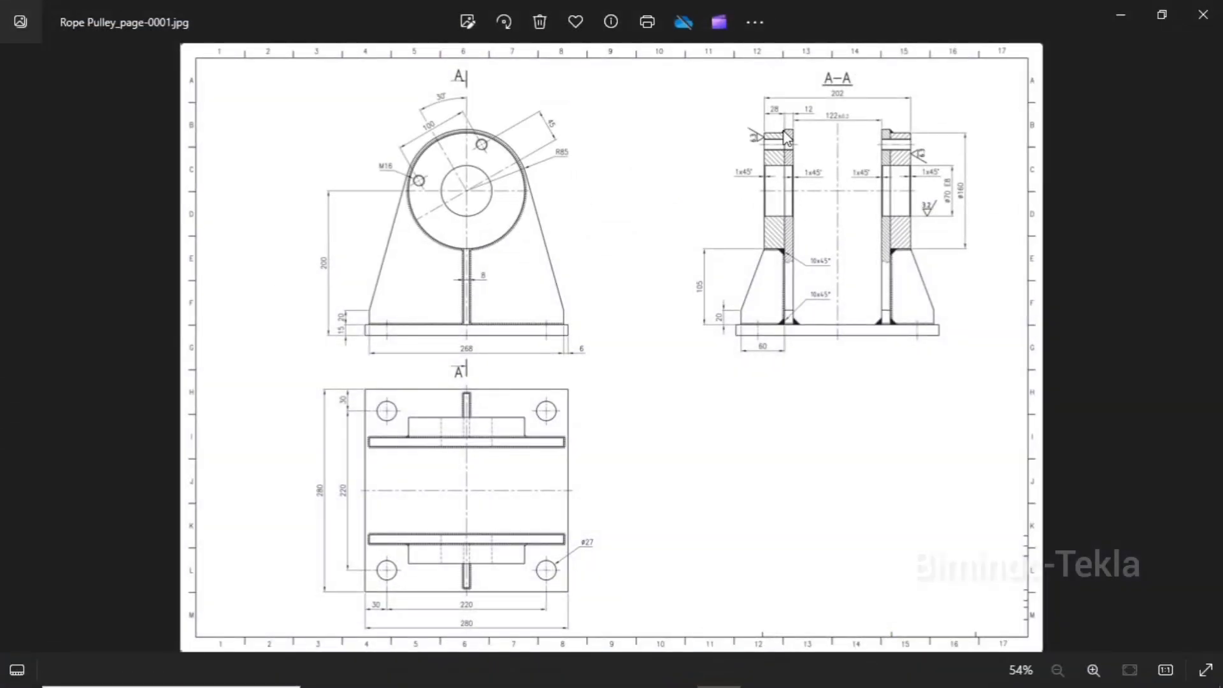
{"action": "left_click", "coordinate": [1118, 15]}
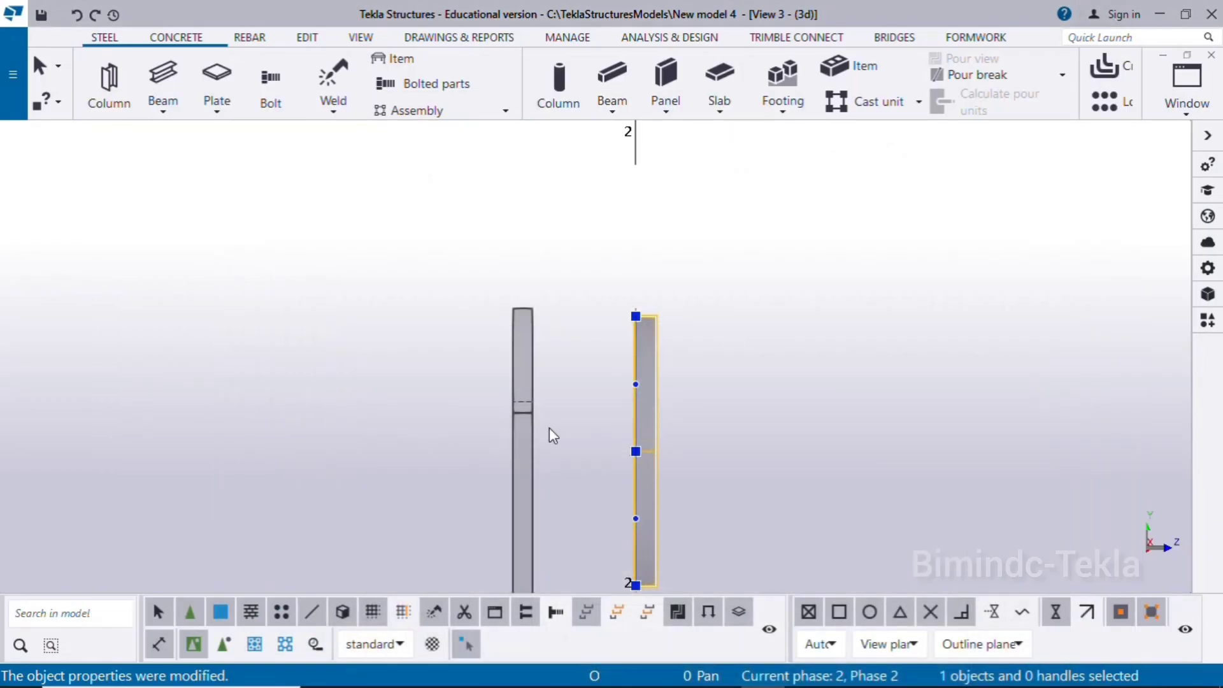
{"action": "double_click", "coordinate": [654, 336]}
{"action": "left_click", "coordinate": [1038, 303]}
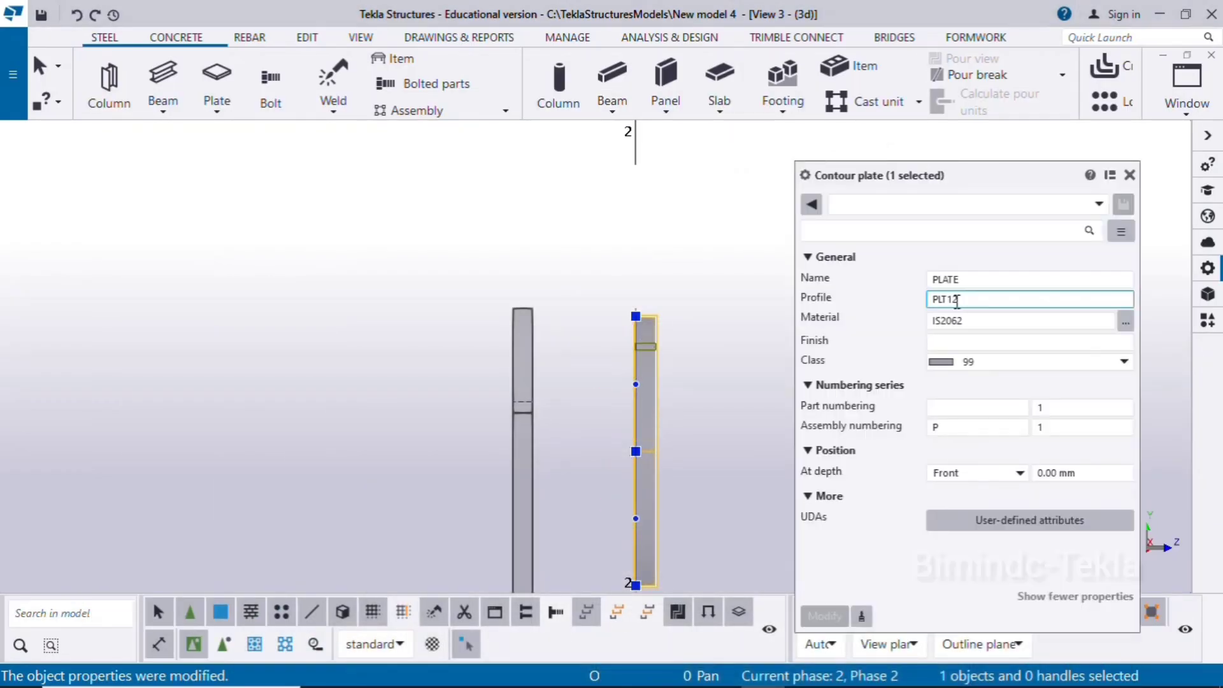
{"action": "key", "text": "BackSpace"}
{"action": "key", "text": "BackSpace"}
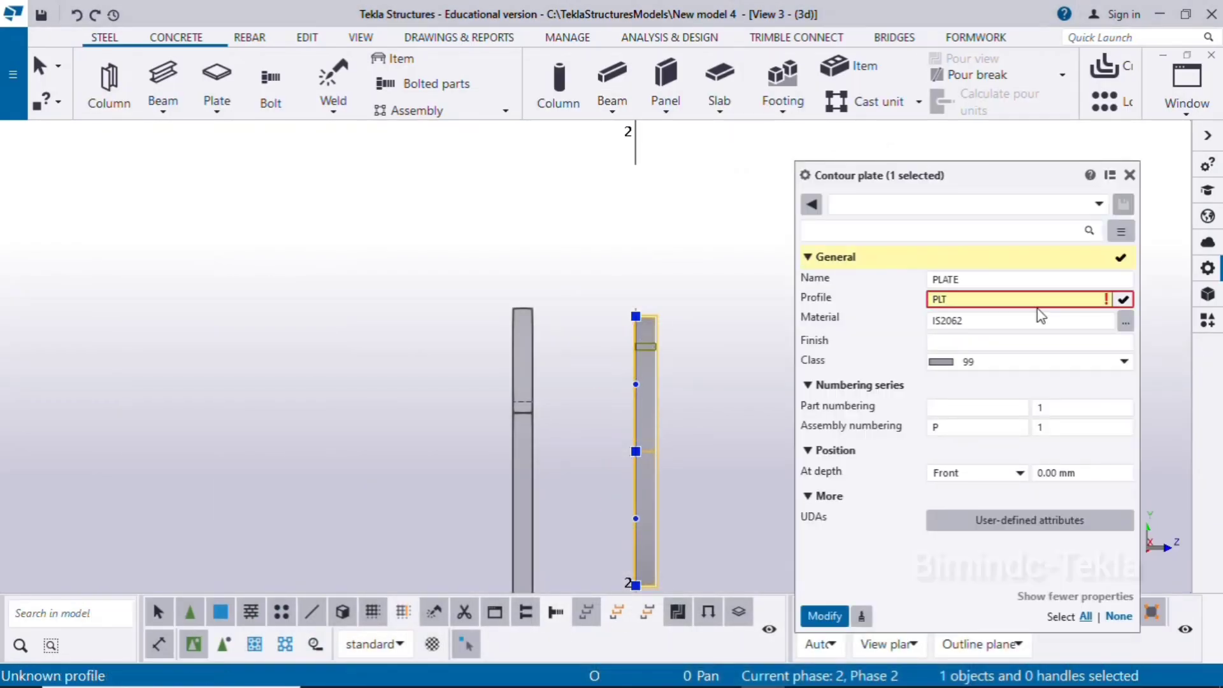
{"action": "type", "text": "28"}
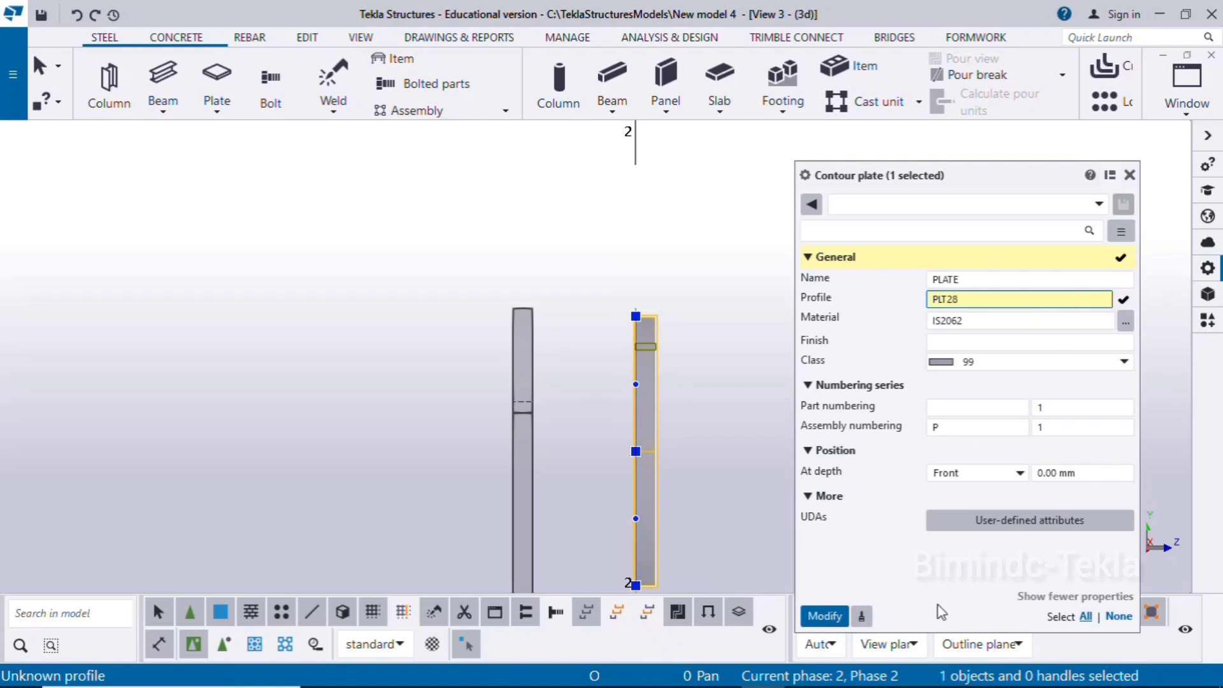
{"action": "left_click", "coordinate": [822, 616]}
{"action": "left_click", "coordinate": [720, 292]}
{"action": "left_click", "coordinate": [1131, 175]}
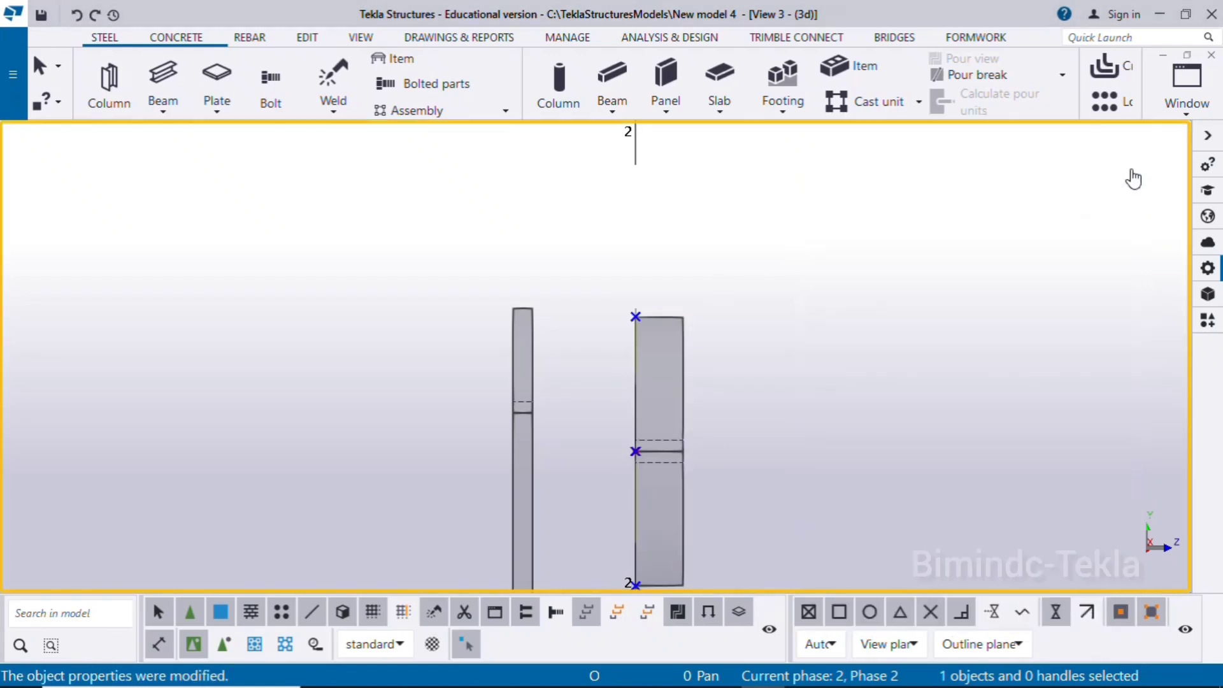
Move the round plate from its inner face's upper corner, with a Perpendicular snap, to sit flush against the side plate's outer face
{"action": "left_click", "coordinate": [678, 383]}
{"action": "right_click", "coordinate": [783, 284]}
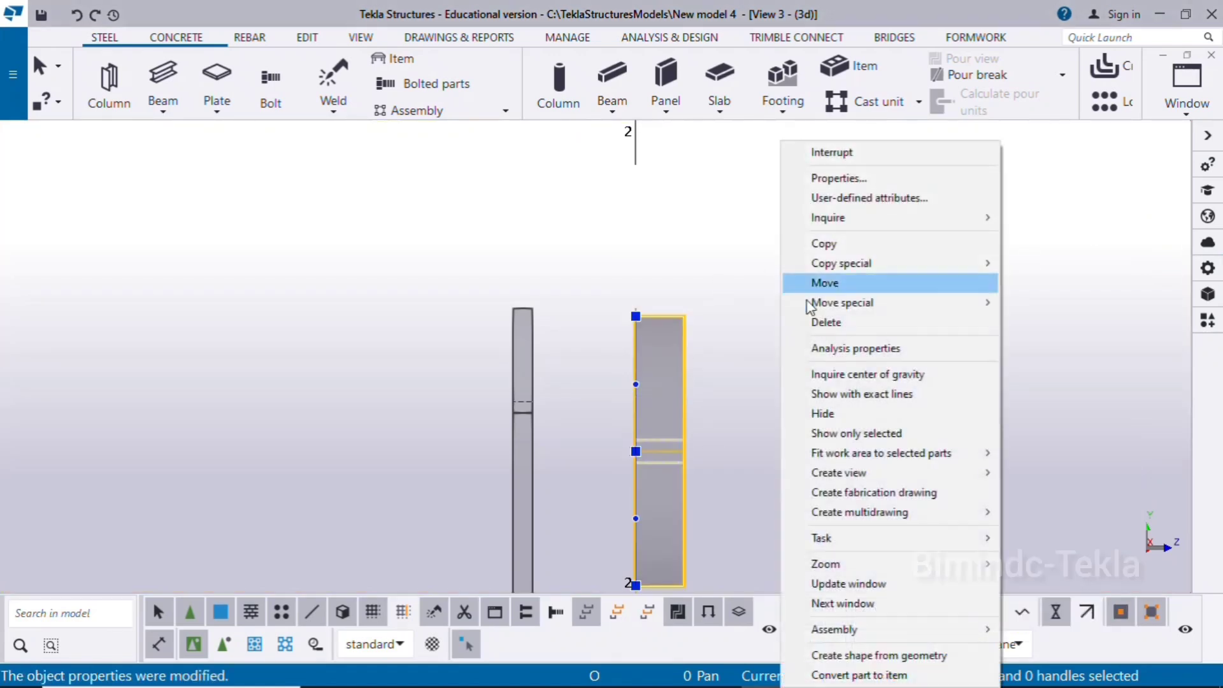
{"action": "left_click", "coordinate": [825, 283]}
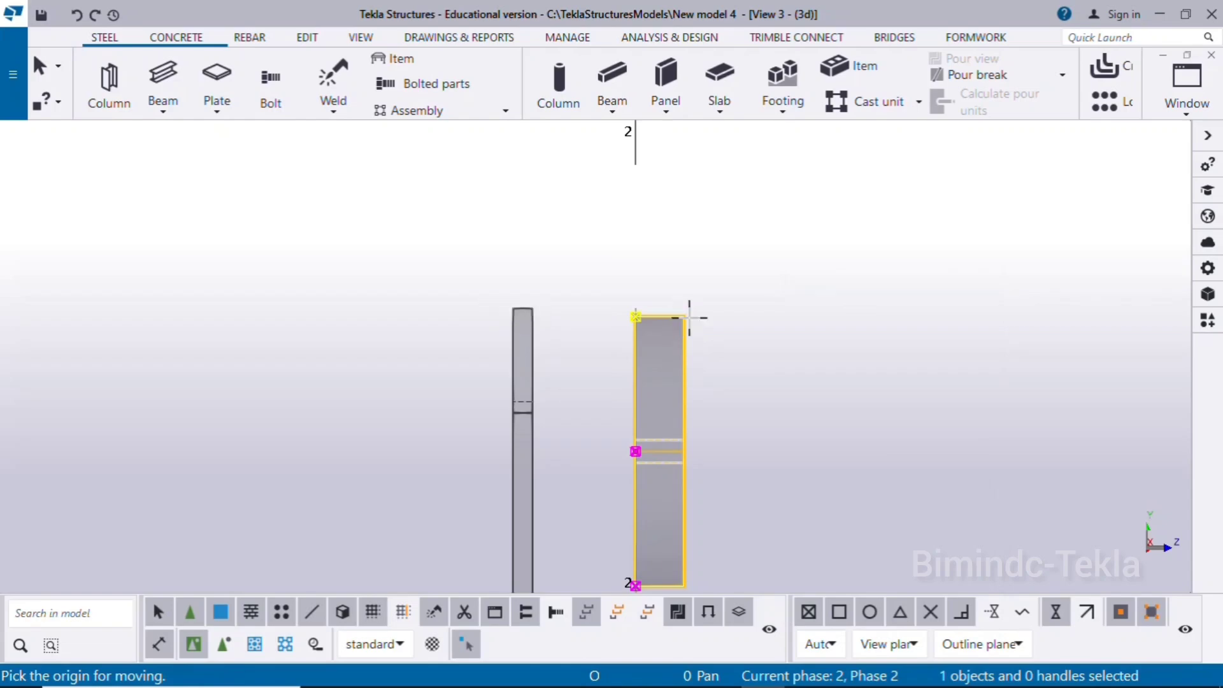
{"action": "scroll", "coordinate": [687, 313], "scroll_direction": "up", "scroll_amount": 3}
{"action": "left_click", "coordinate": [676, 314]}
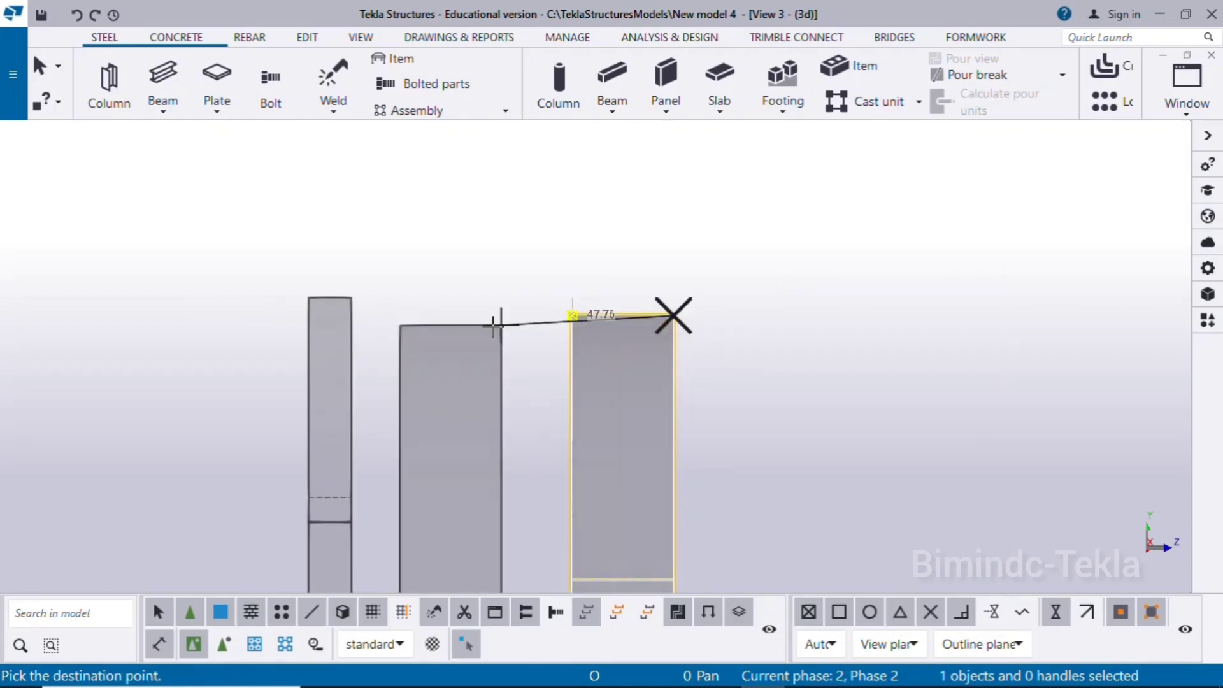
{"action": "scroll", "coordinate": [314, 347], "scroll_direction": "up", "scroll_amount": 2}
{"action": "right_click", "coordinate": [217, 273]}
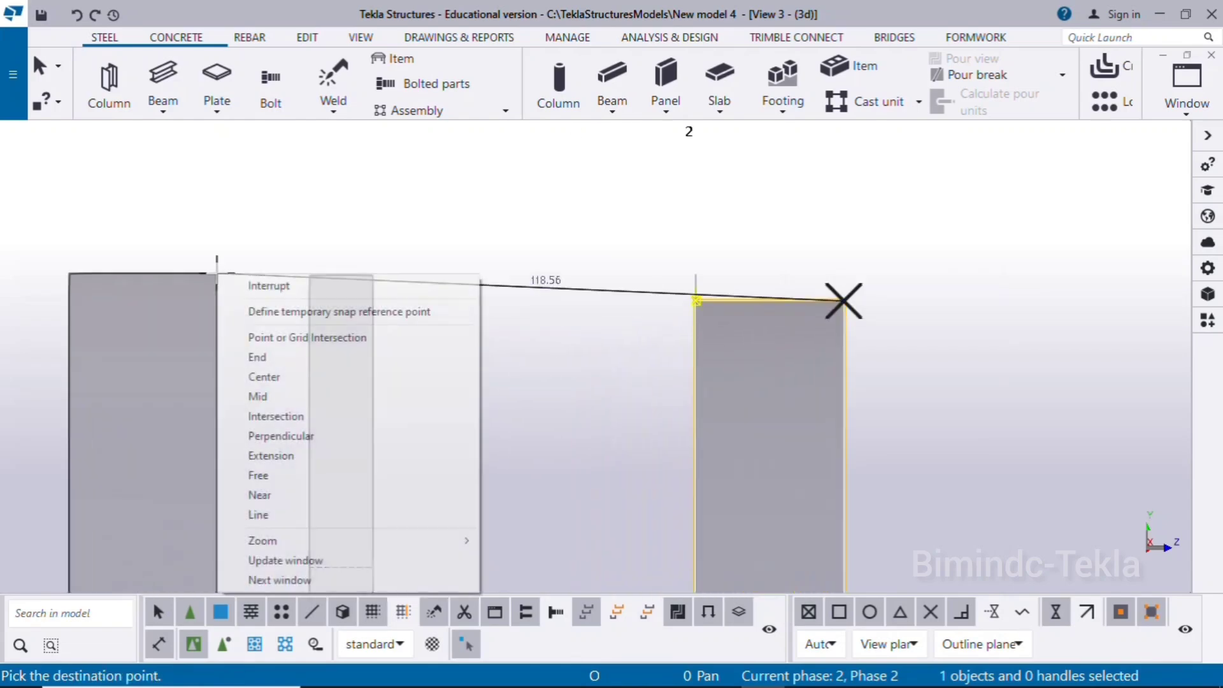
{"action": "left_click", "coordinate": [268, 436]}
{"action": "left_click", "coordinate": [306, 309]}
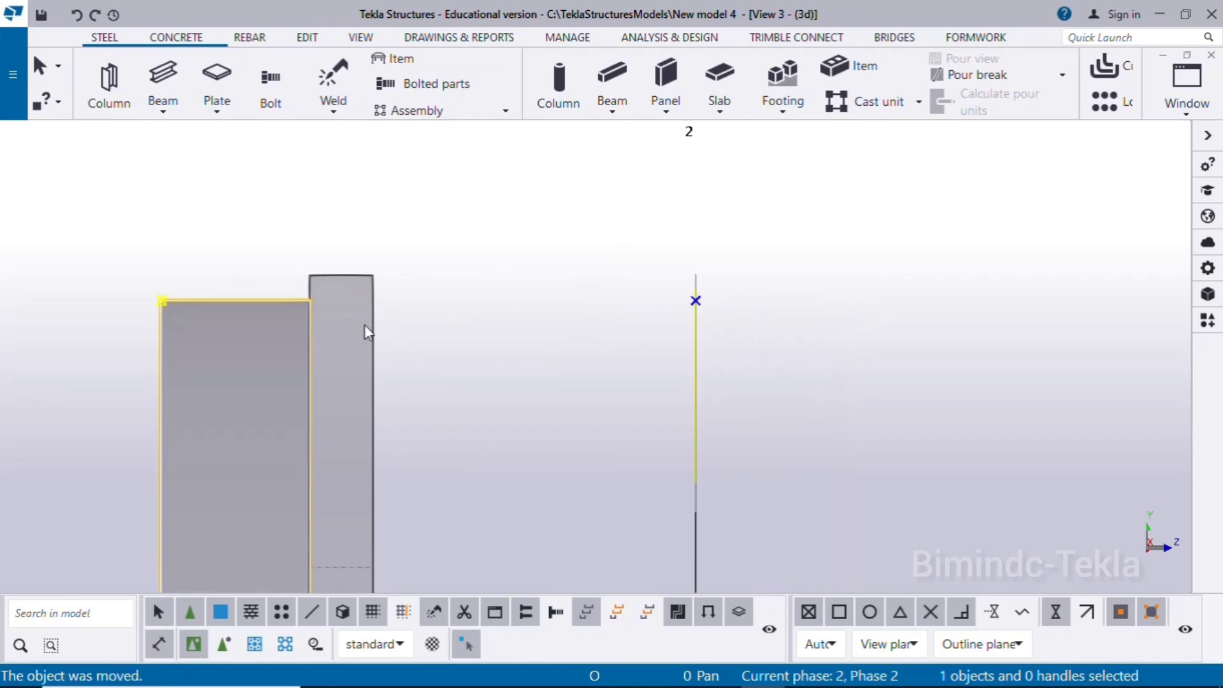
Check the rope pulley drawing for the diameter of the central hole through the boss and side plate
{"action": "middle_click_drag", "start_coordinate": [366, 330], "coordinate": [519, 351], "text": "ctrl"}
{"action": "scroll", "coordinate": [523, 347], "scroll_direction": "down", "scroll_amount": 4}
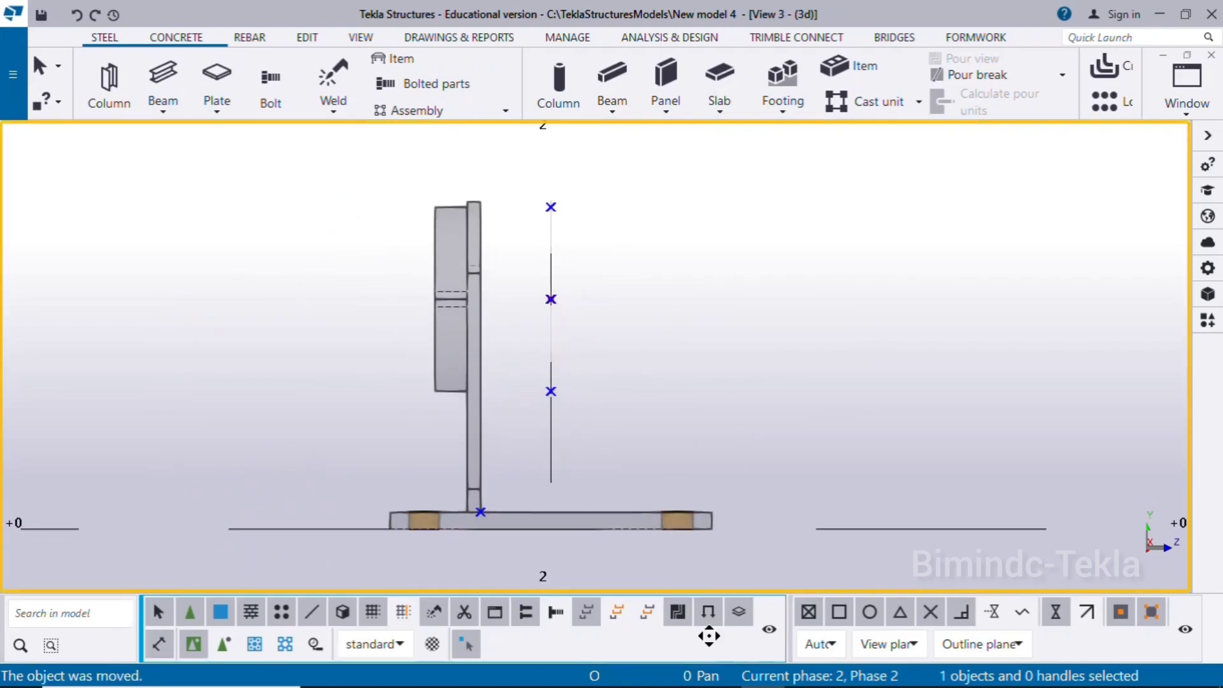
{"action": "mouse_move", "coordinate": [731, 683]}
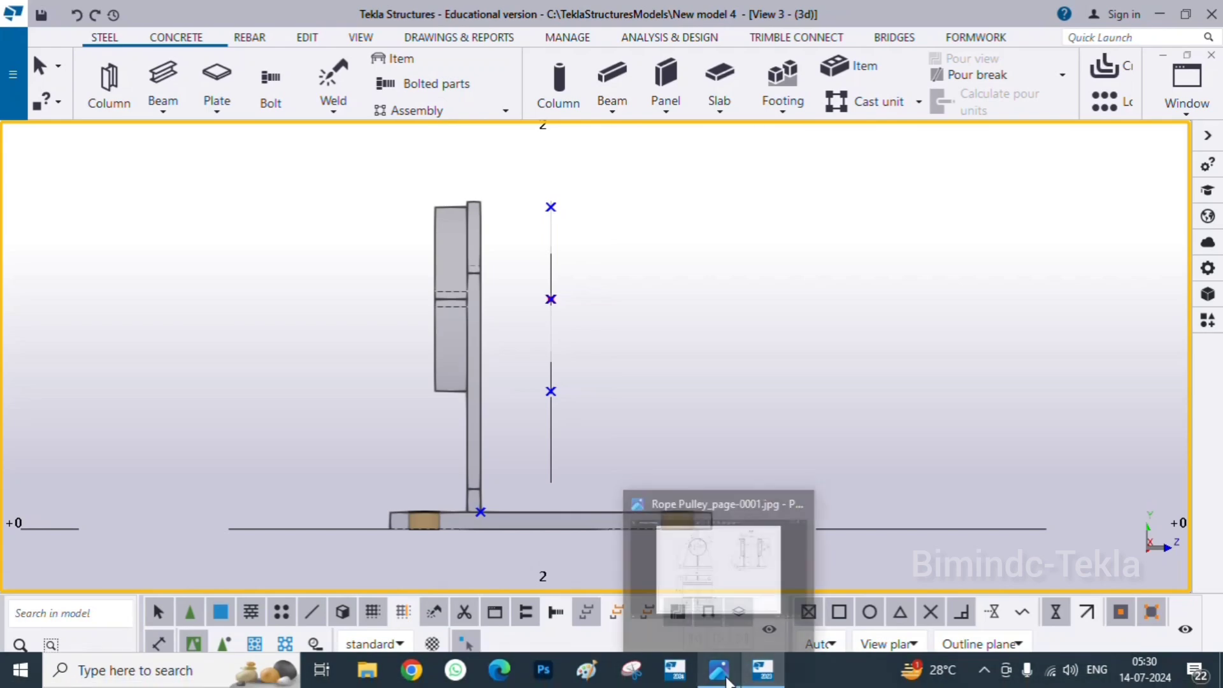
{"action": "left_click", "coordinate": [717, 561]}
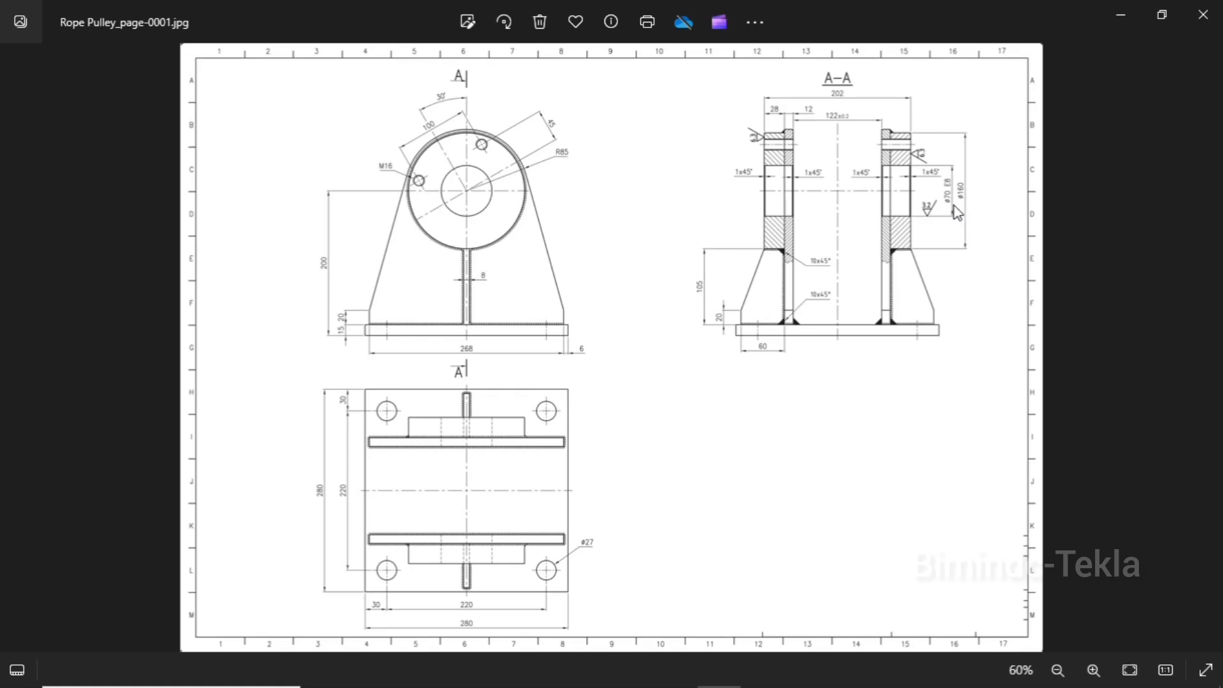
{"action": "scroll", "coordinate": [958, 214], "scroll_direction": "up", "scroll_amount": 1}
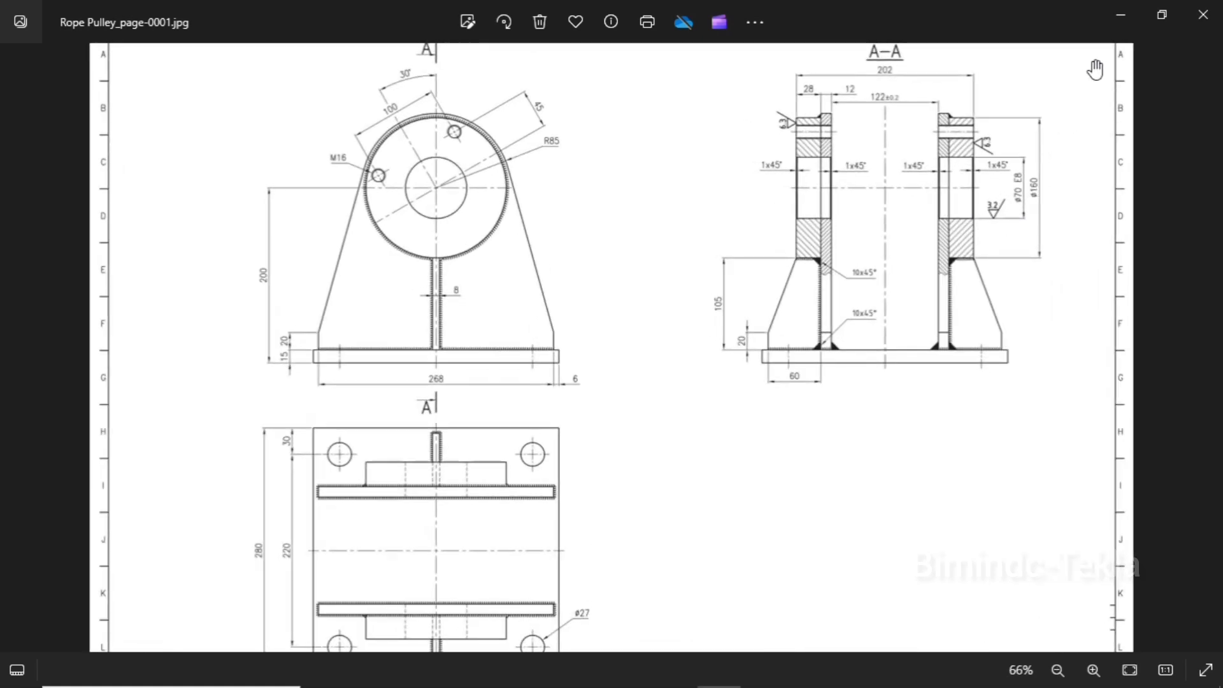
{"action": "left_click", "coordinate": [1120, 18]}
{"action": "scroll", "coordinate": [674, 306], "scroll_direction": "up", "scroll_amount": 4}
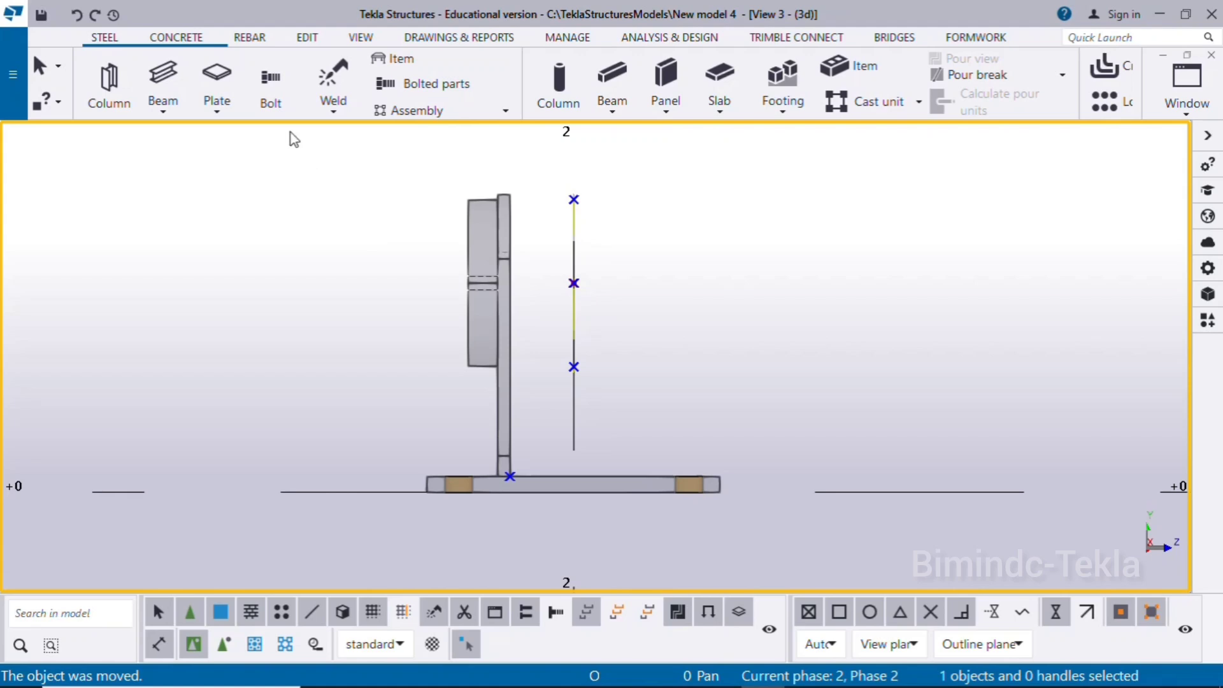
Create a 200 mm long horizontal steel beam from the rounded top's centre point, passing through the side plate and boss
{"action": "left_click", "coordinate": [161, 112]}
{"action": "left_click", "coordinate": [175, 137]}
{"action": "scroll", "coordinate": [534, 258], "scroll_direction": "up", "scroll_amount": 1}
{"action": "left_click", "coordinate": [582, 287]}
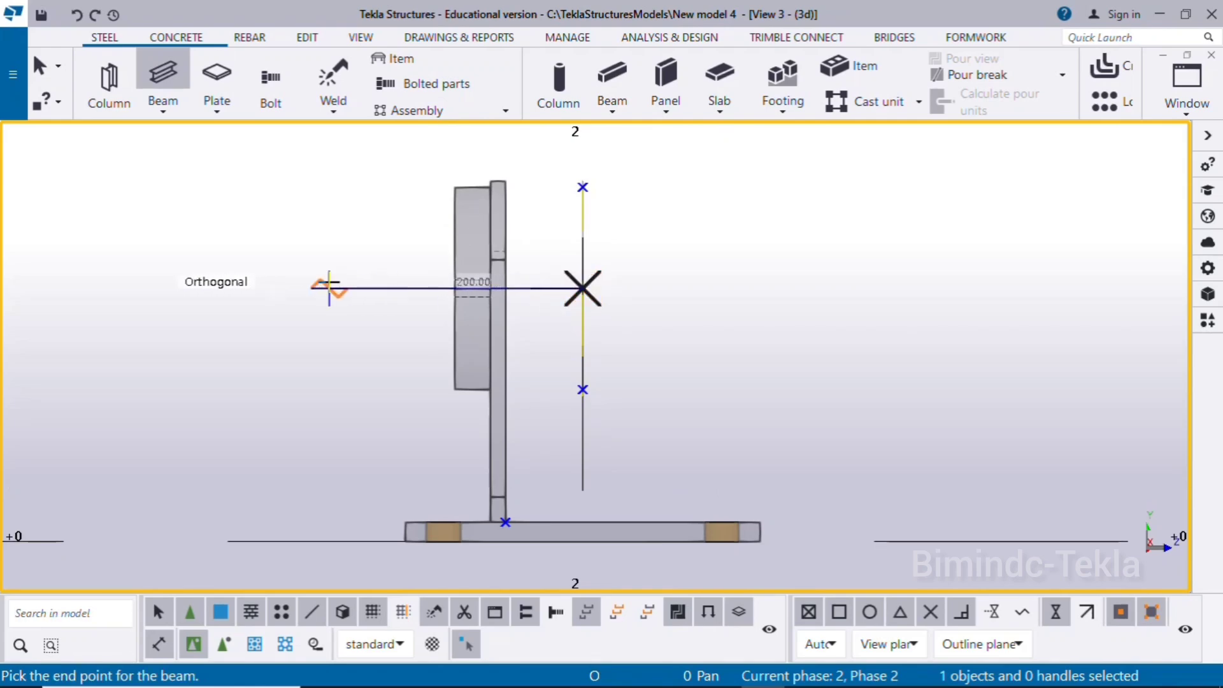
{"action": "left_click", "coordinate": [330, 289]}
{"action": "left_click", "coordinate": [260, 212]}
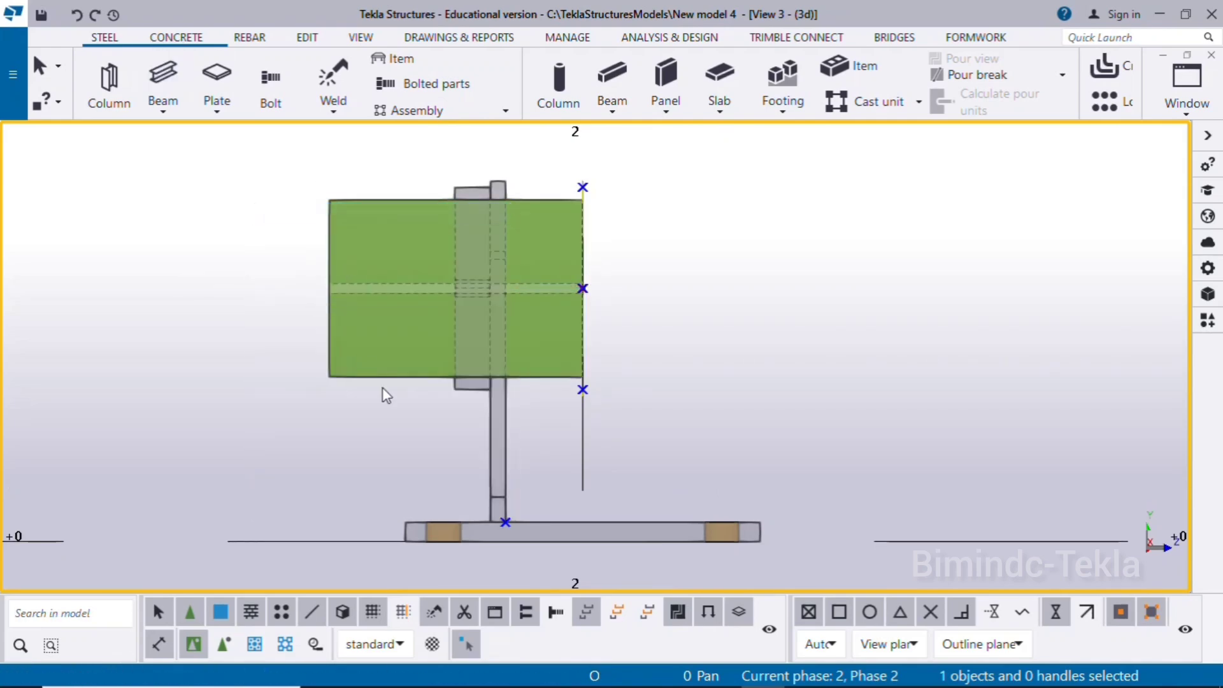
Change the new steel beam's profile to ROD70
{"action": "left_click", "coordinate": [373, 377]}
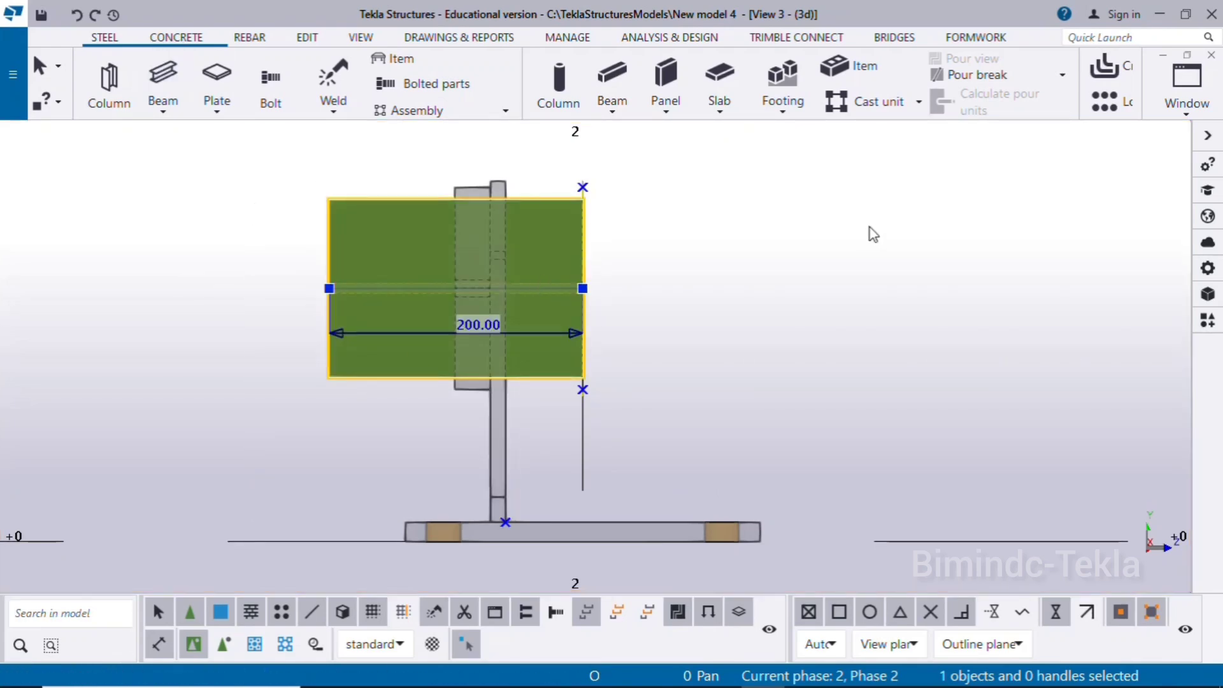
{"action": "key", "text": "alt+Return"}
{"action": "double_click", "coordinate": [998, 302]}
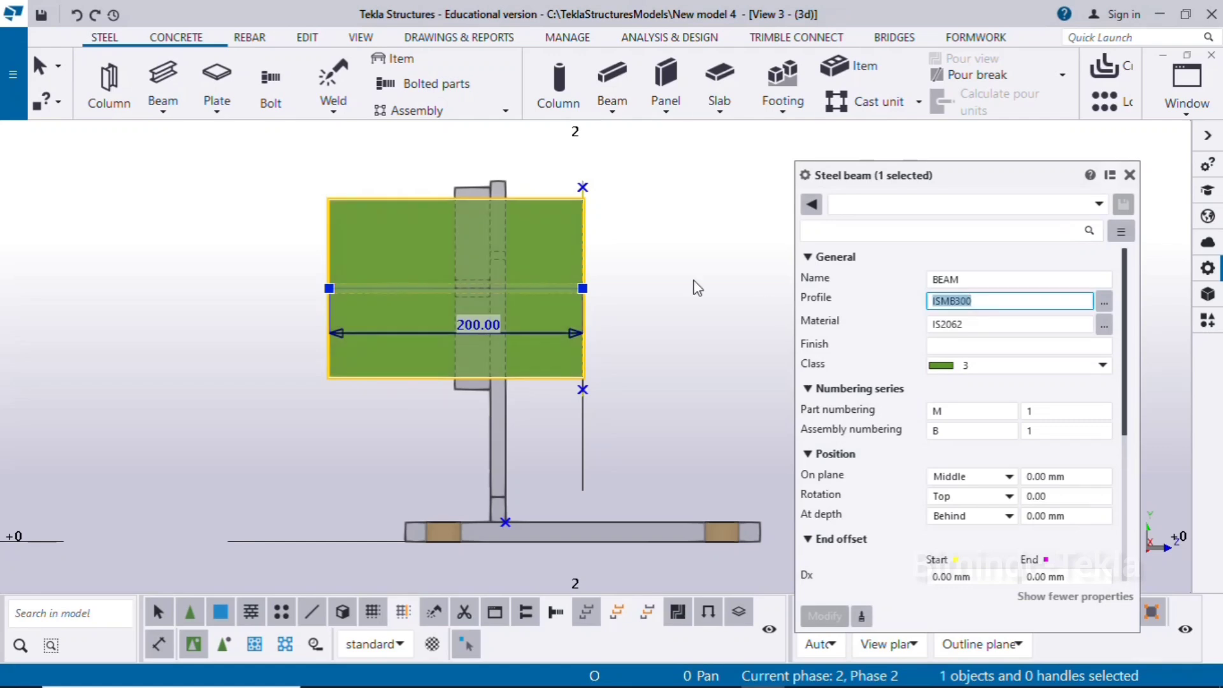
{"action": "type", "text": "rod"}
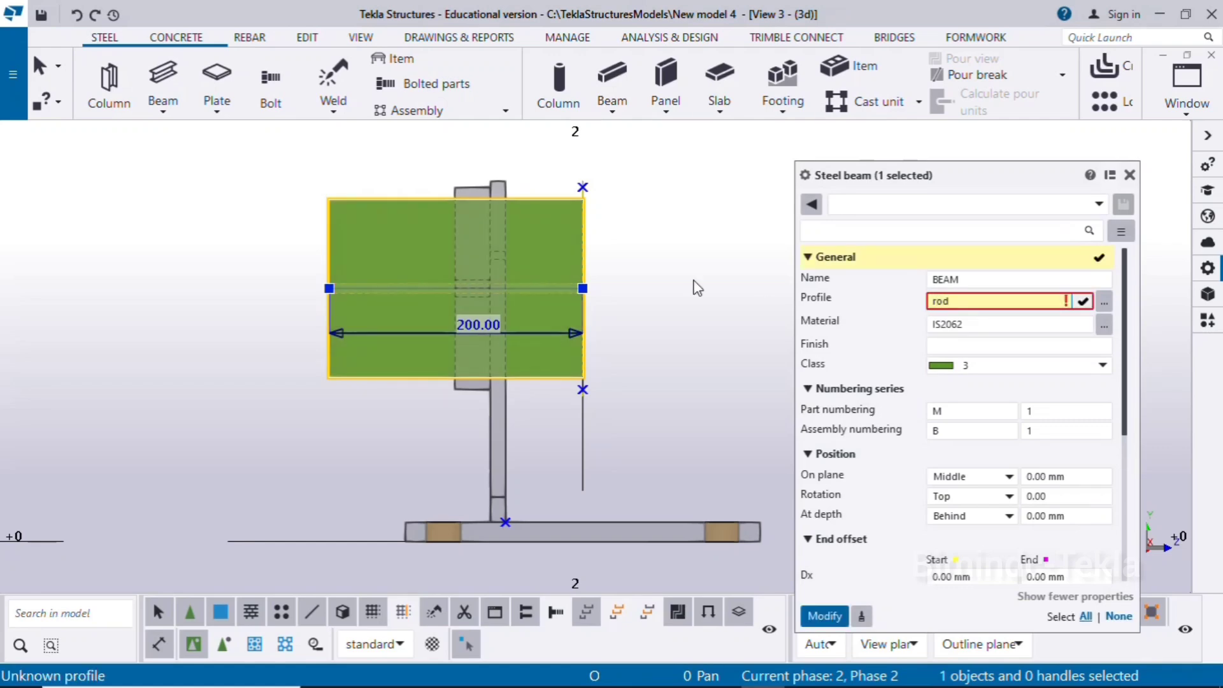
{"action": "type", "text": "70"}
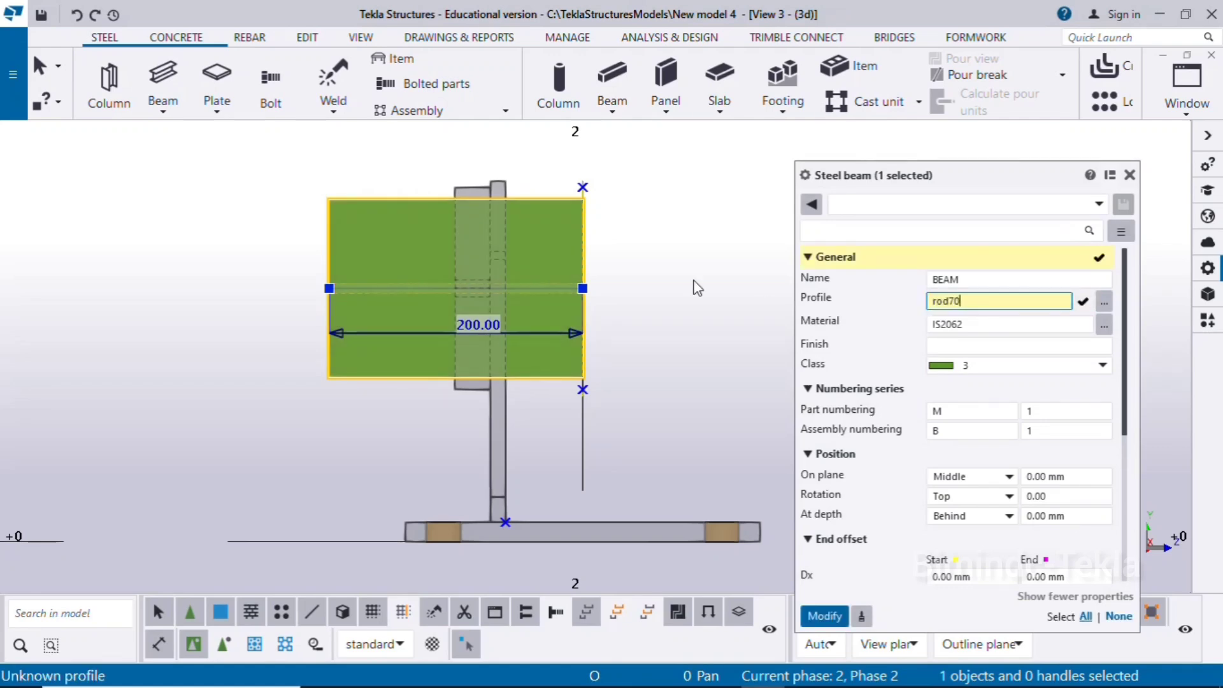
{"action": "left_click", "coordinate": [838, 616]}
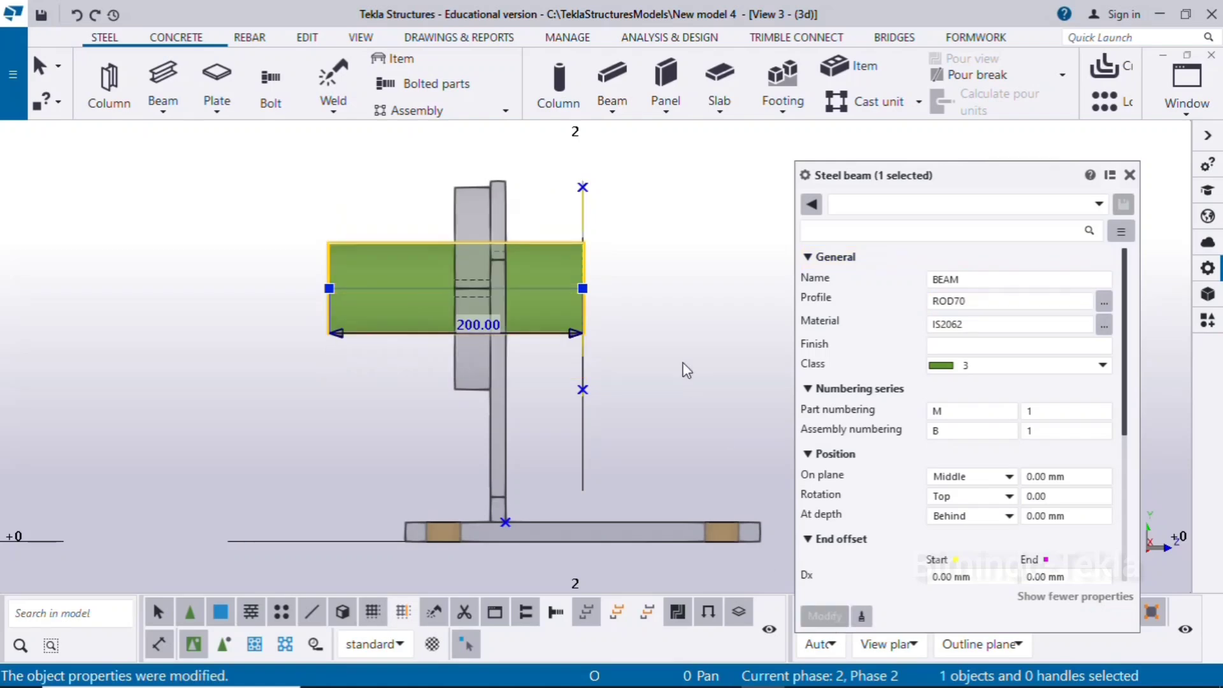
{"action": "left_click", "coordinate": [674, 330]}
{"action": "left_click", "coordinate": [1130, 174]}
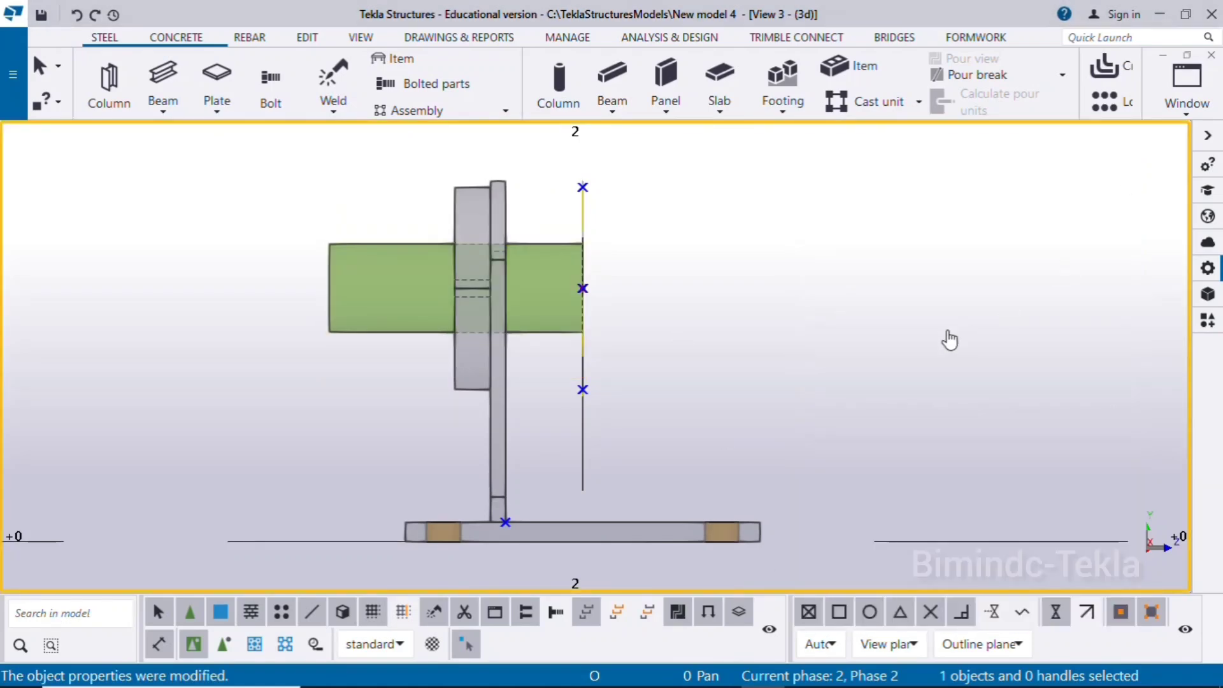
Delete the construction circle around the centre point, and part cut the boss and side plate with the ROD70 beam
{"action": "double_click", "coordinate": [581, 217]}
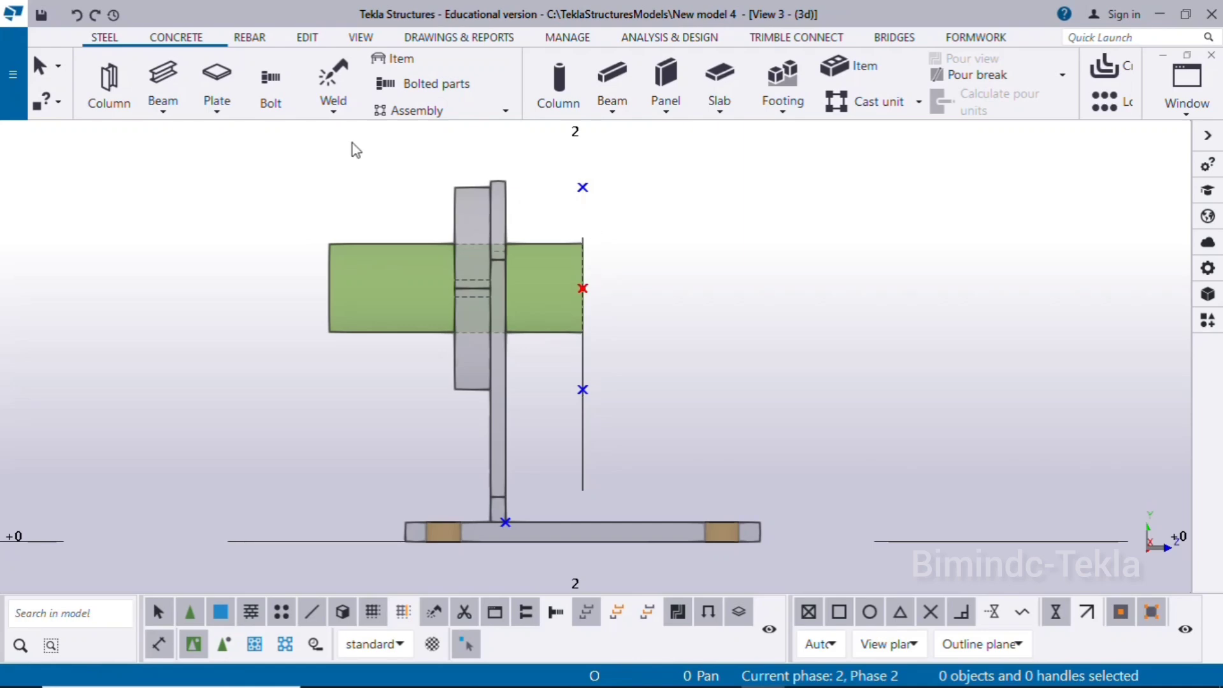
{"action": "left_click", "coordinate": [305, 40]}
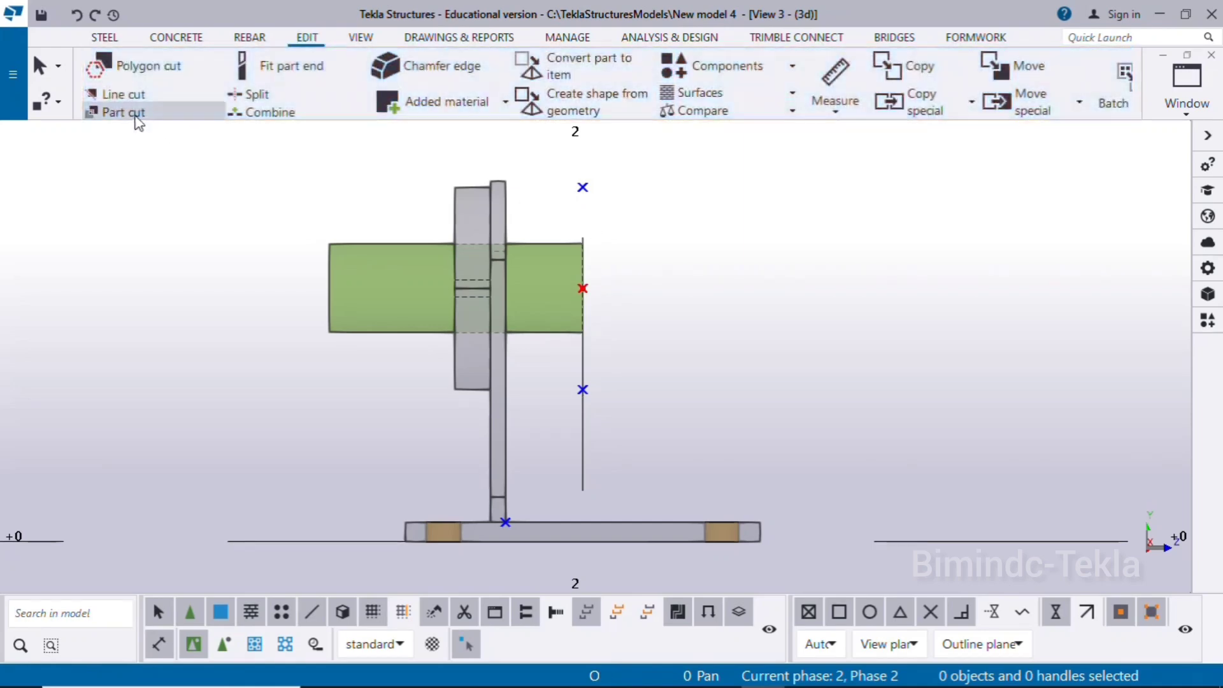
{"action": "left_click", "coordinate": [142, 114]}
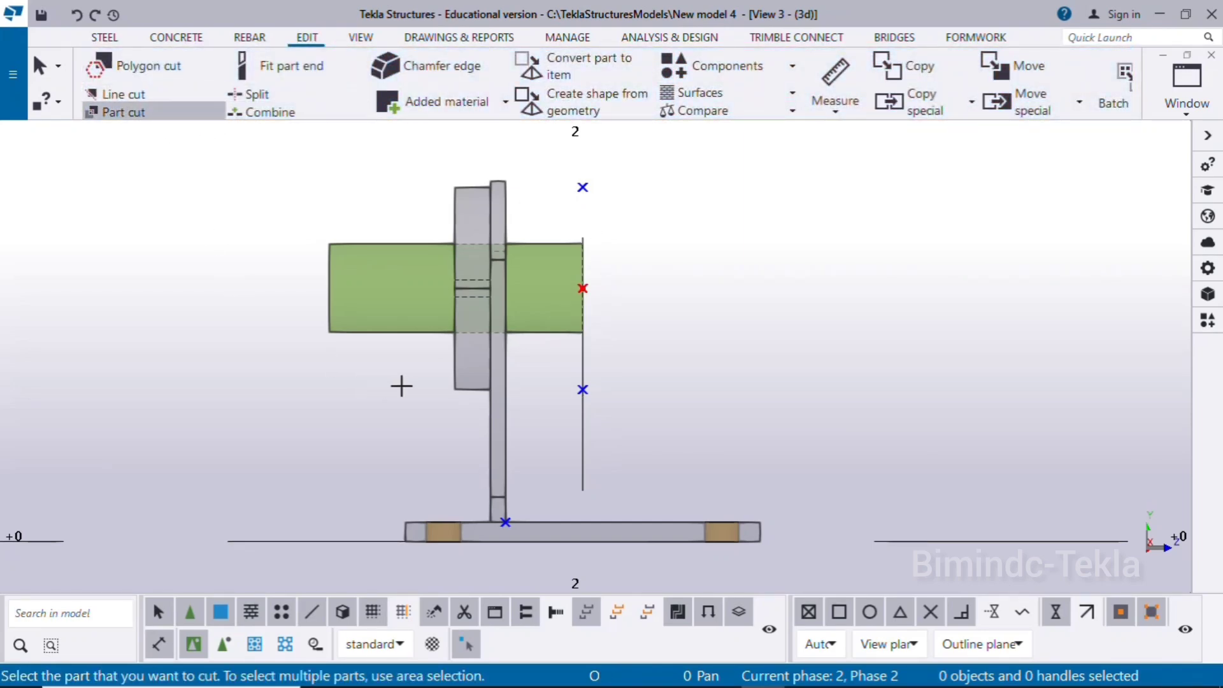
{"action": "scroll", "coordinate": [436, 383], "scroll_direction": "up", "scroll_amount": 2}
{"action": "left_click", "coordinate": [465, 381]}
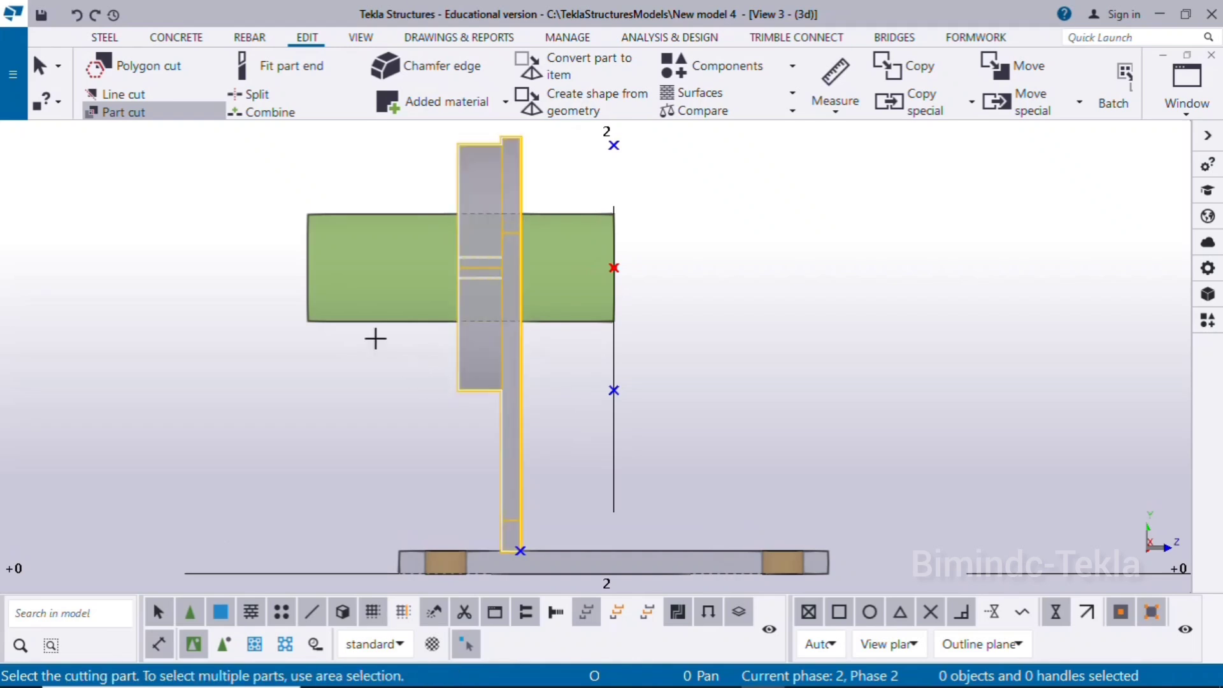
{"action": "left_click", "coordinate": [329, 325]}
{"action": "right_click", "coordinate": [706, 250]}
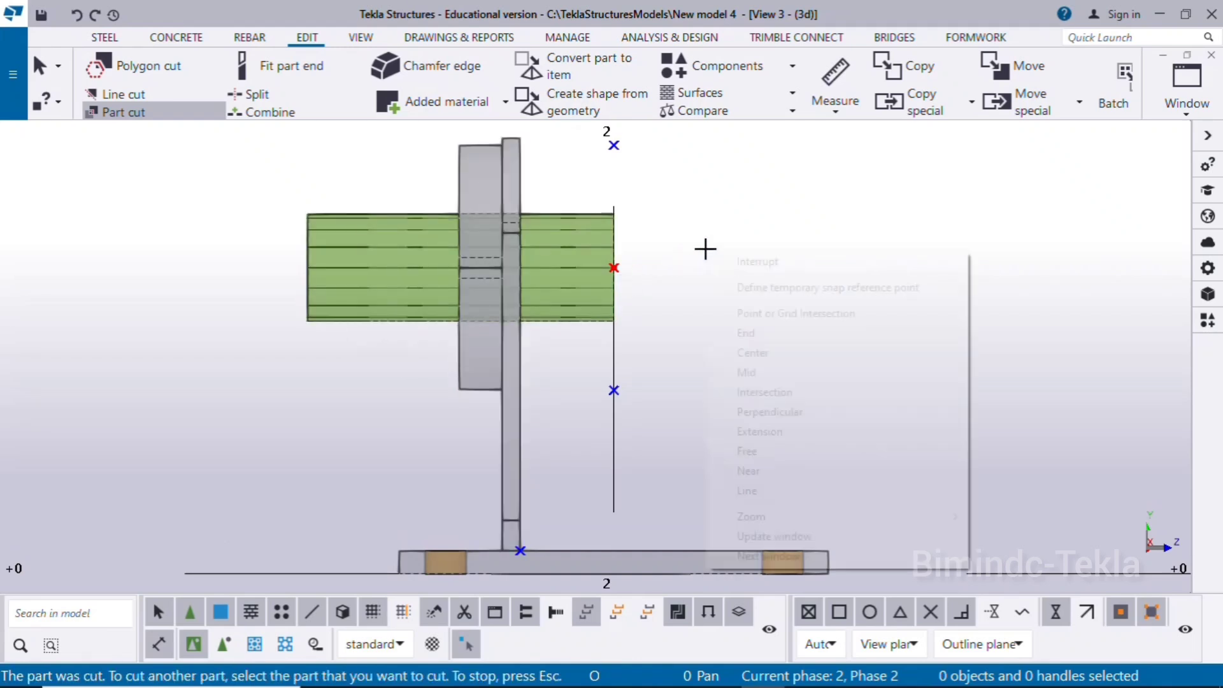
Delete the solid green rod used to cut the round disc and upright plate, and redraw the view
{"action": "left_click", "coordinate": [810, 269]}
{"action": "middle_click_drag", "start_coordinate": [762, 377], "coordinate": [682, 374], "text": "ctrl"}
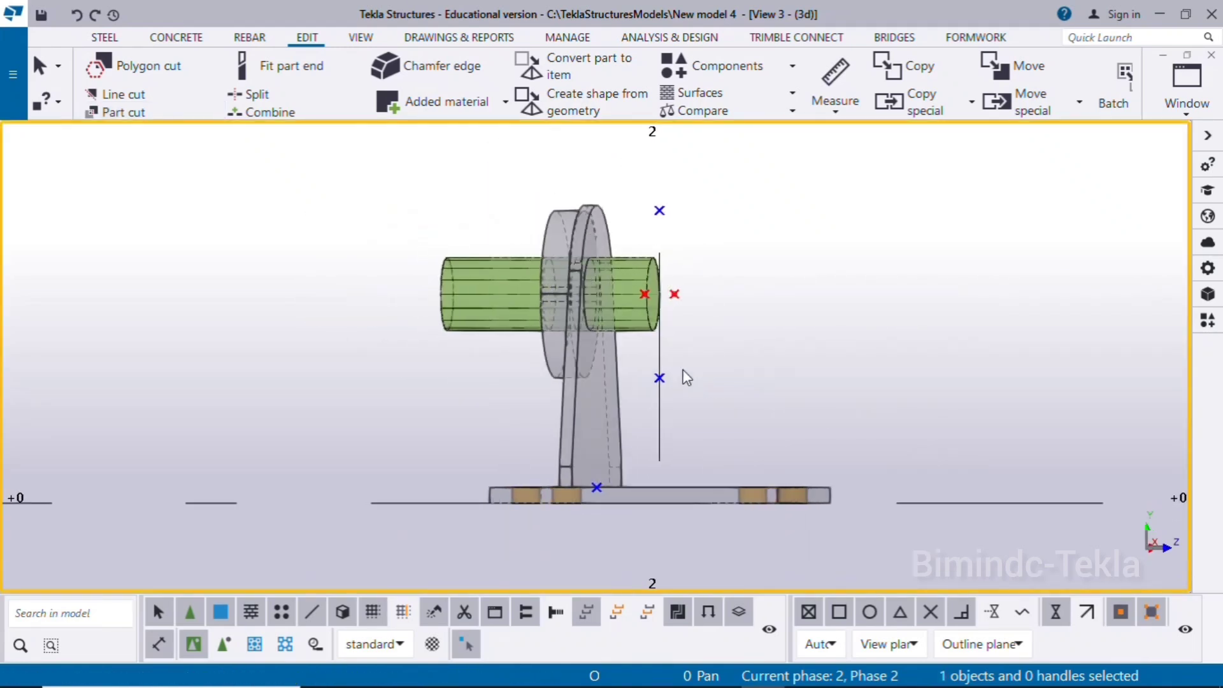
{"action": "scroll", "coordinate": [664, 305], "scroll_direction": "up", "scroll_amount": 2}
{"action": "scroll", "coordinate": [664, 303], "scroll_direction": "up", "scroll_amount": 2}
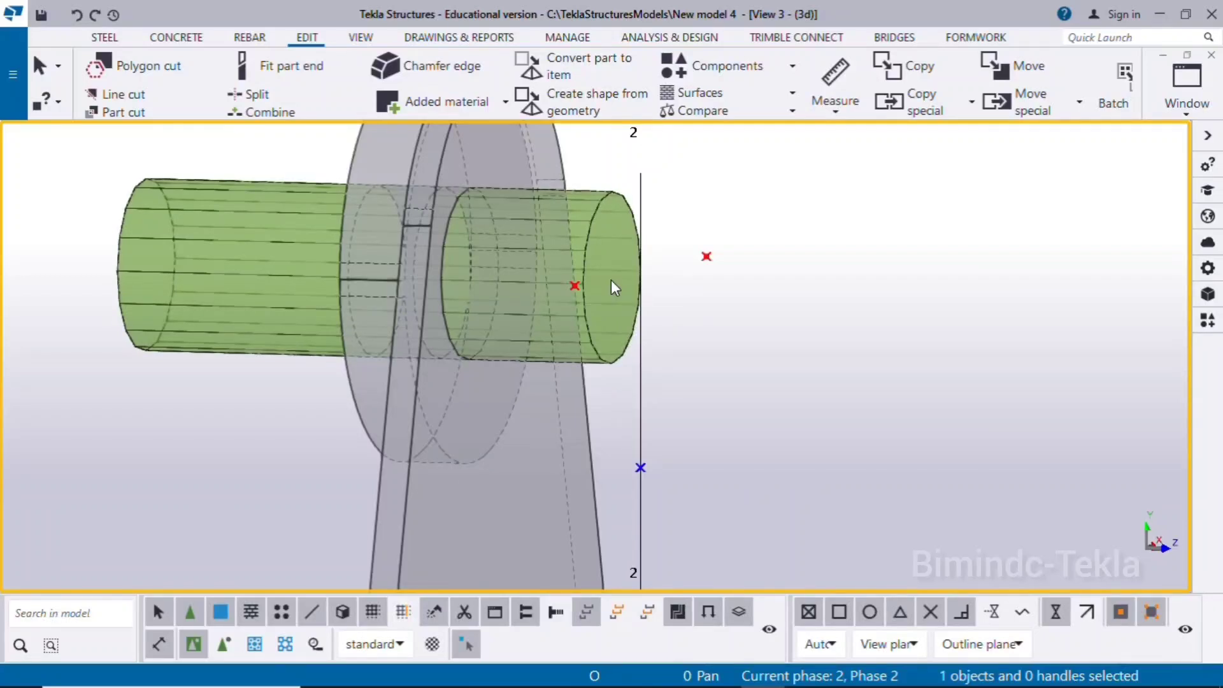
{"action": "left_click", "coordinate": [584, 327]}
{"action": "key", "text": "Escape"}
{"action": "right_click", "coordinate": [977, 334]}
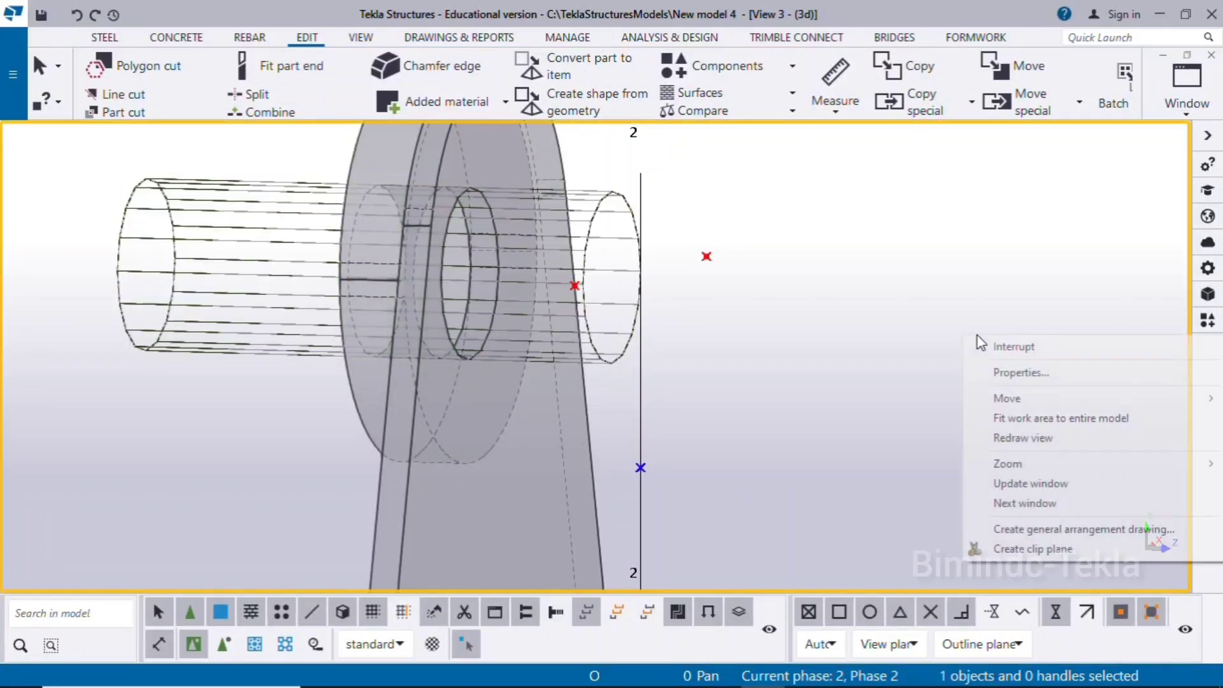
{"action": "left_click", "coordinate": [1023, 436]}
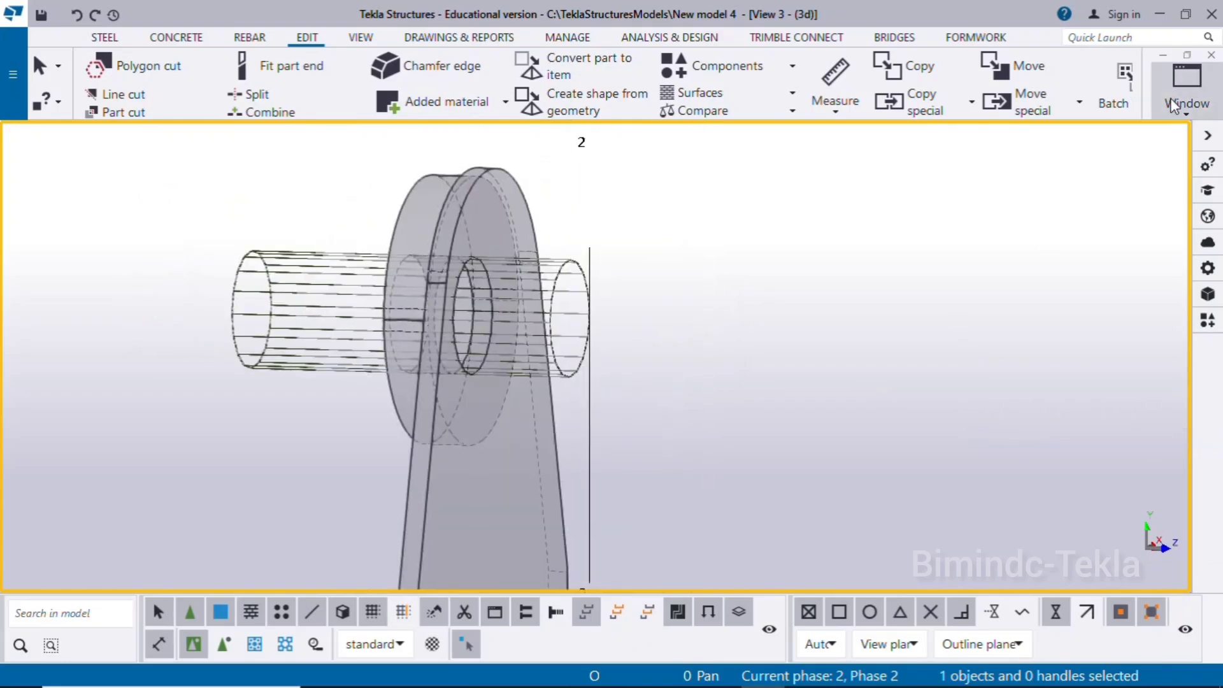
Switch to View 1 - 3d, change it from plane to 3D, and redraw it around the bracket
{"action": "left_click", "coordinate": [1187, 89]}
{"action": "left_click", "coordinate": [1137, 262]}
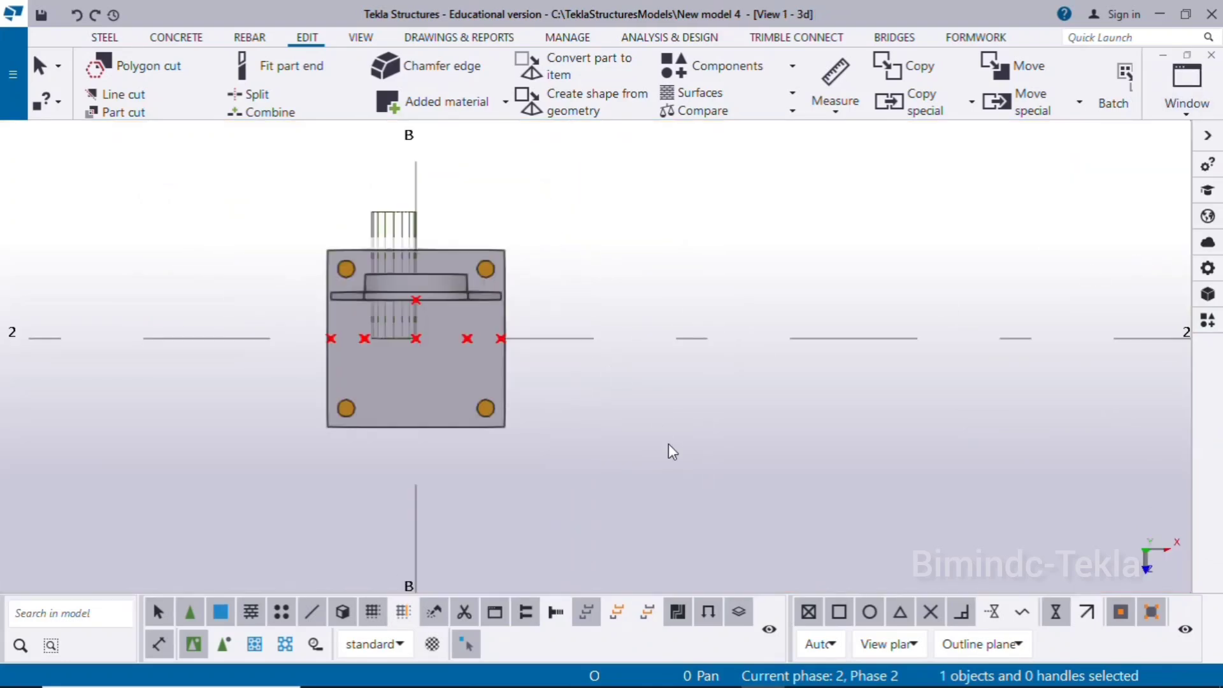
{"action": "scroll", "coordinate": [483, 357], "scroll_direction": "up", "scroll_amount": 2}
{"action": "key", "text": "ctrl+p"}
{"action": "middle_click_drag", "start_coordinate": [483, 371], "coordinate": [496, 342]}
{"action": "scroll", "coordinate": [534, 376], "scroll_direction": "down", "scroll_amount": 6}
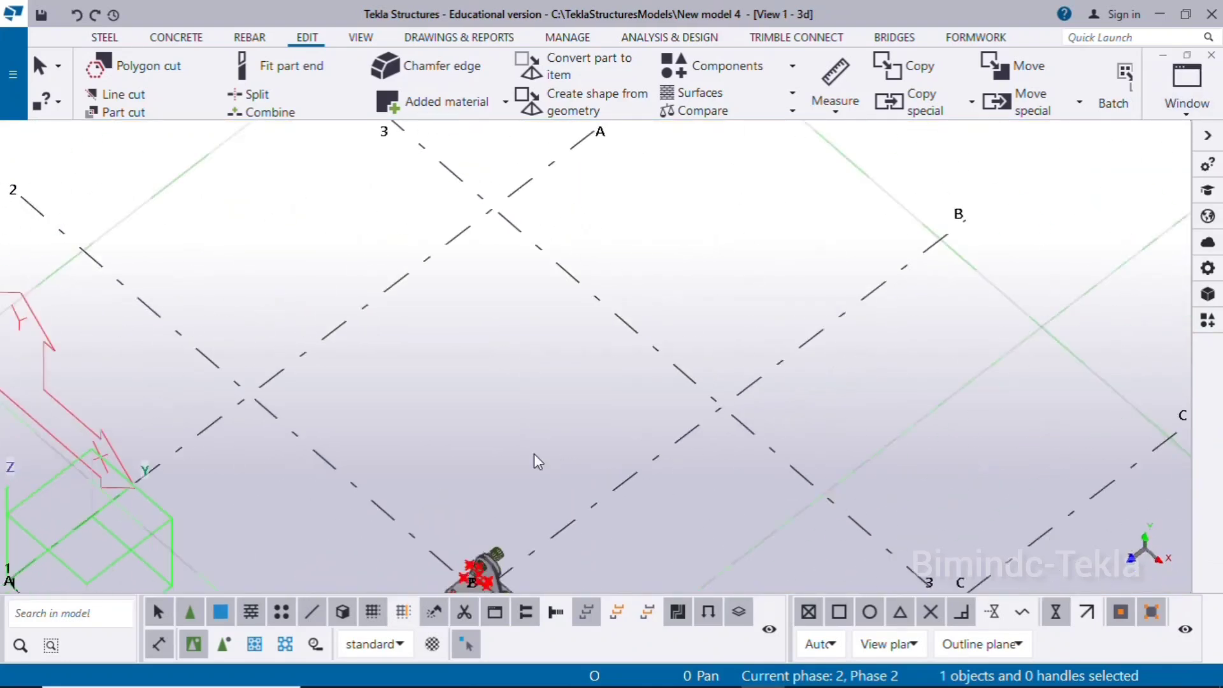
{"action": "middle_click_drag", "start_coordinate": [421, 567], "coordinate": [479, 456]}
{"action": "scroll", "coordinate": [479, 456], "scroll_direction": "up", "scroll_amount": 2}
{"action": "scroll", "coordinate": [587, 521], "scroll_direction": "up", "scroll_amount": 4}
{"action": "right_click", "coordinate": [744, 426]}
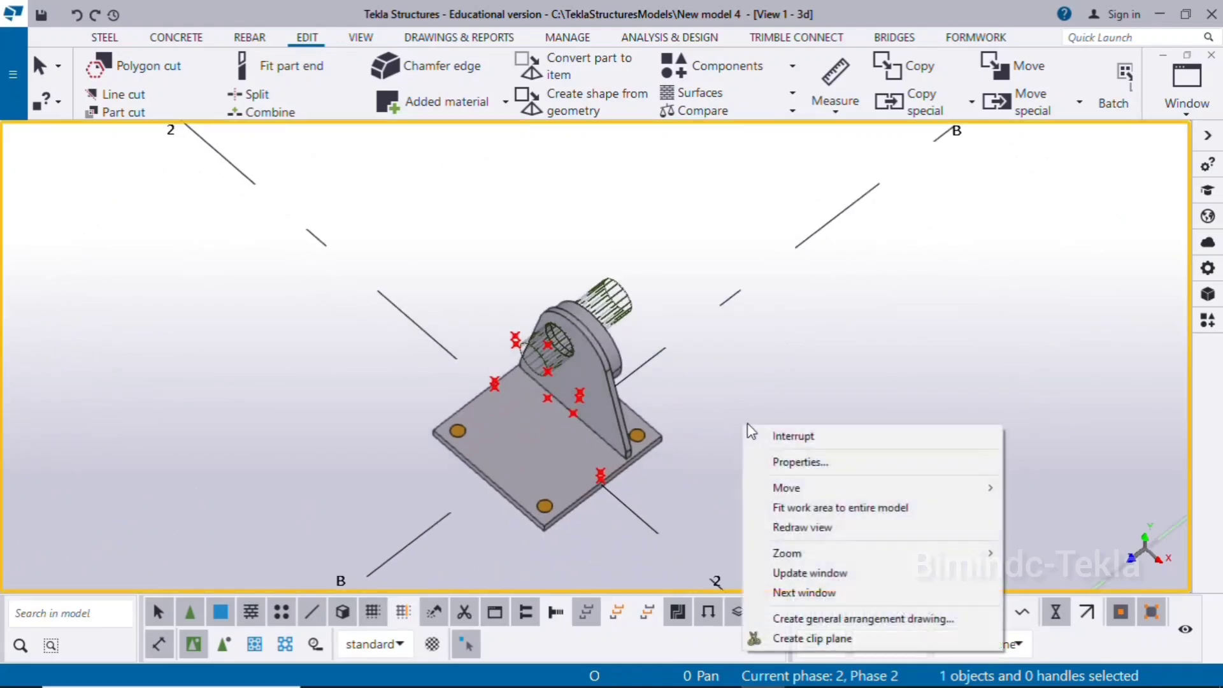
{"action": "left_click", "coordinate": [804, 519]}
Set the view rotation origin at the upright plate's lower corner and the work plane to XY at depth 0.00
{"action": "middle_click_drag", "start_coordinate": [801, 525], "coordinate": [847, 353]}
{"action": "key", "text": "v"}
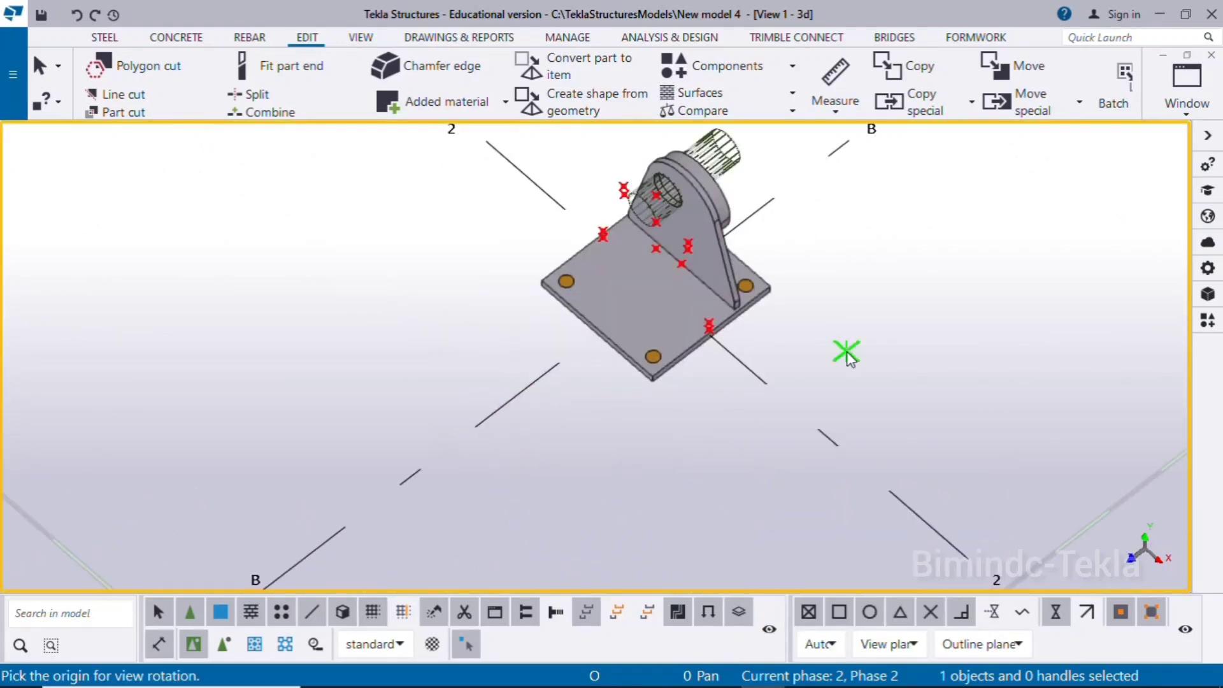
{"action": "left_click", "coordinate": [738, 307]}
{"action": "middle_click_drag", "start_coordinate": [902, 433], "coordinate": [765, 327], "text": "ctrl"}
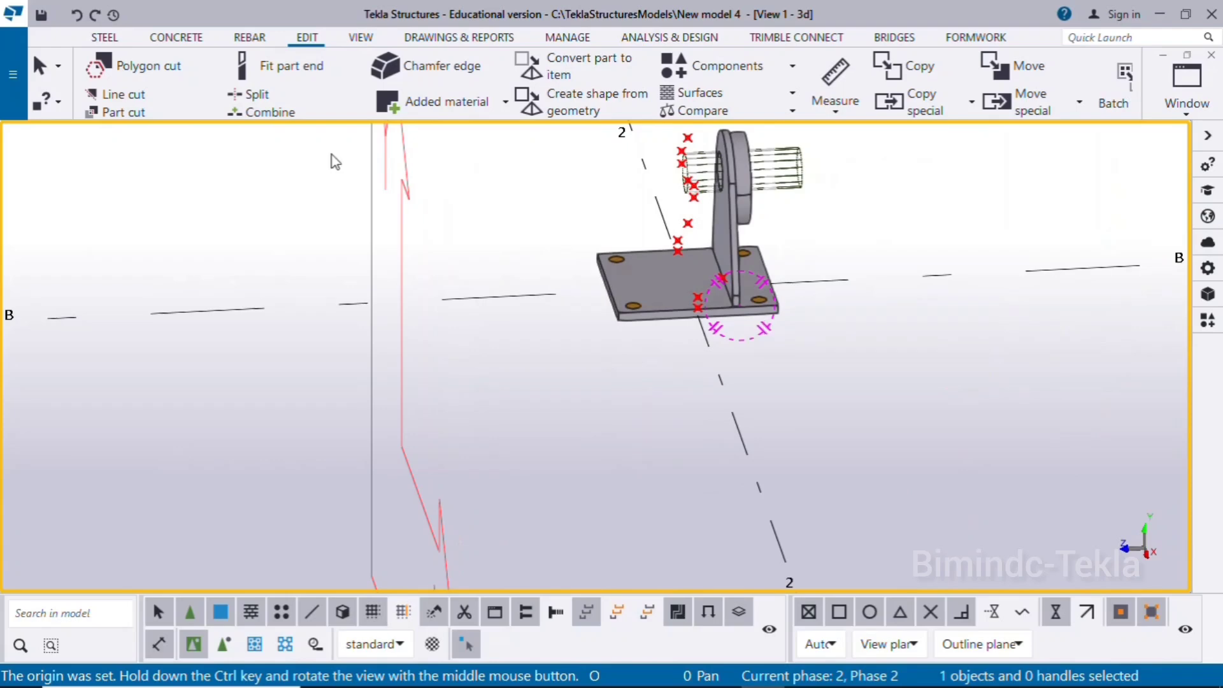
{"action": "left_click", "coordinate": [360, 37]}
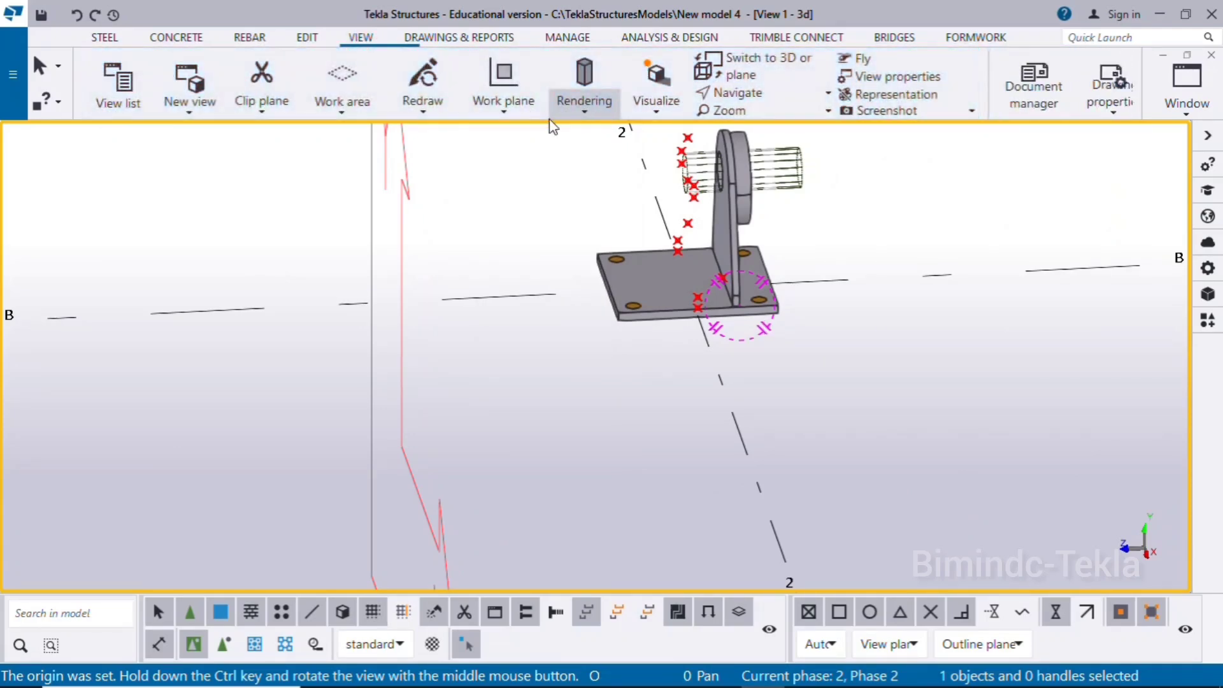
{"action": "left_click", "coordinate": [504, 109]}
{"action": "left_click", "coordinate": [517, 196]}
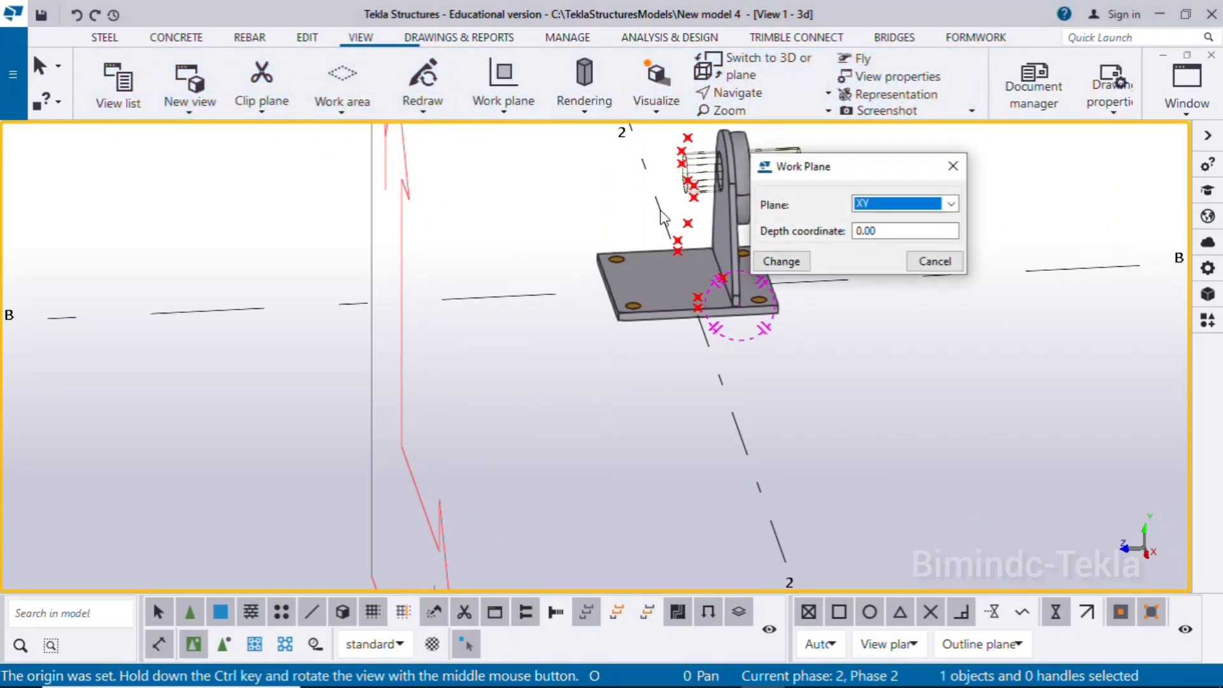
{"action": "left_click", "coordinate": [783, 261]}
Examine the rod cuts through the disc and upright plate in 3D and in View 2 - GRID @2
{"action": "scroll", "coordinate": [358, 388], "scroll_direction": "down", "scroll_amount": 6}
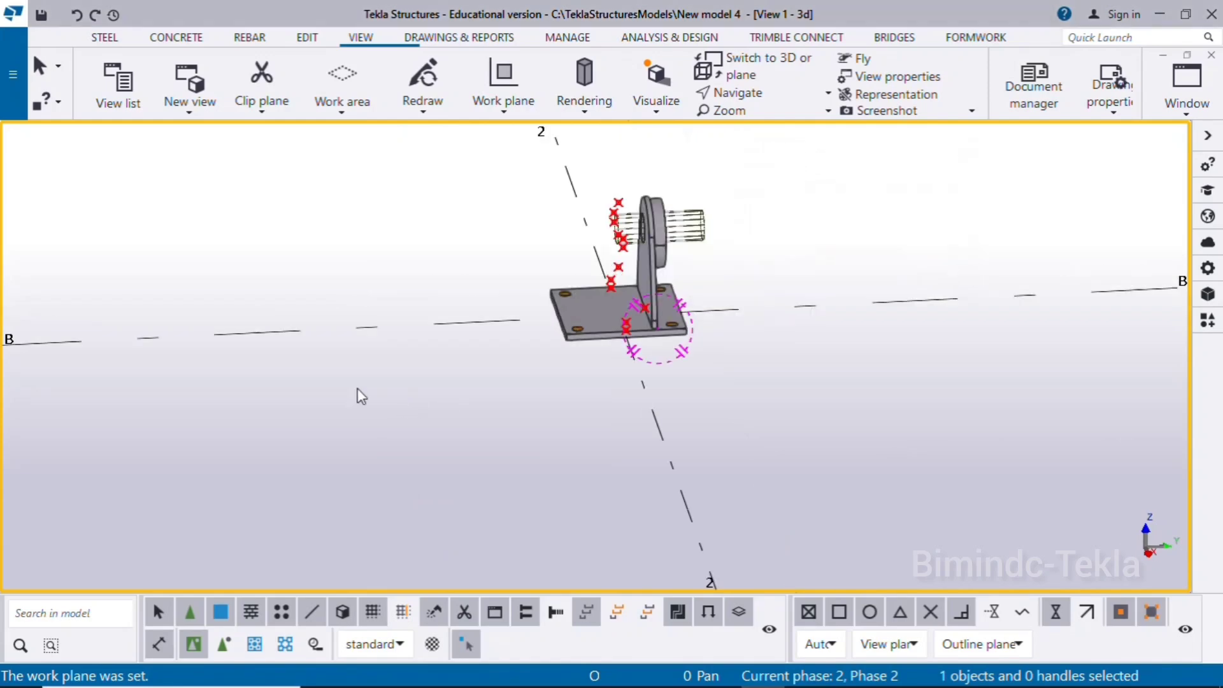
{"action": "middle_click_drag", "start_coordinate": [384, 419], "coordinate": [472, 431], "text": "ctrl"}
{"action": "scroll", "coordinate": [419, 366], "scroll_direction": "up", "scroll_amount": 10}
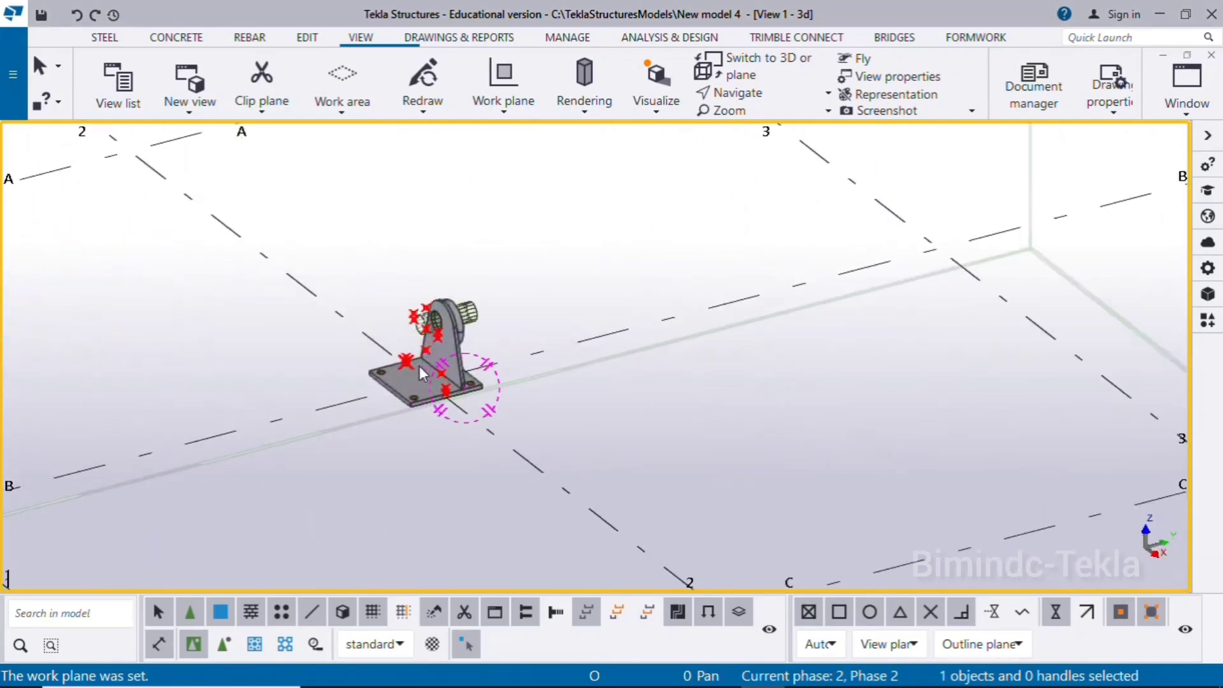
{"action": "middle_click_drag", "start_coordinate": [613, 354], "coordinate": [298, 327], "text": "ctrl"}
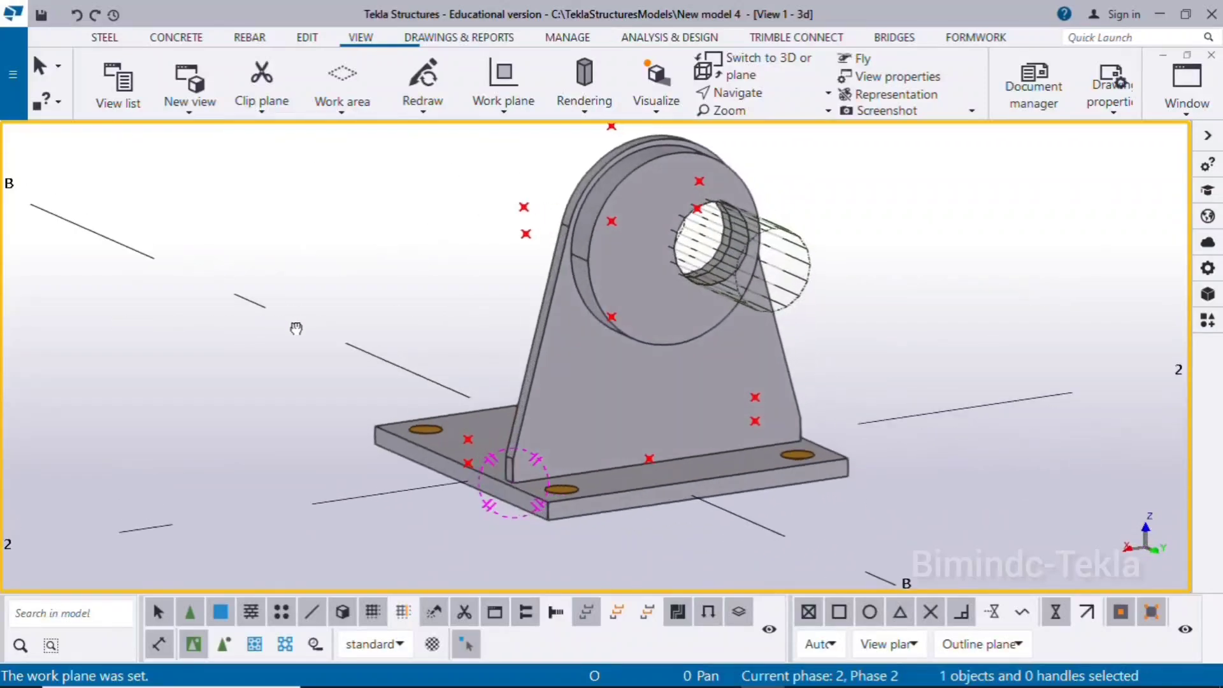
{"action": "scroll", "coordinate": [652, 291], "scroll_direction": "up", "scroll_amount": 4}
{"action": "scroll", "coordinate": [755, 322], "scroll_direction": "down", "scroll_amount": 5}
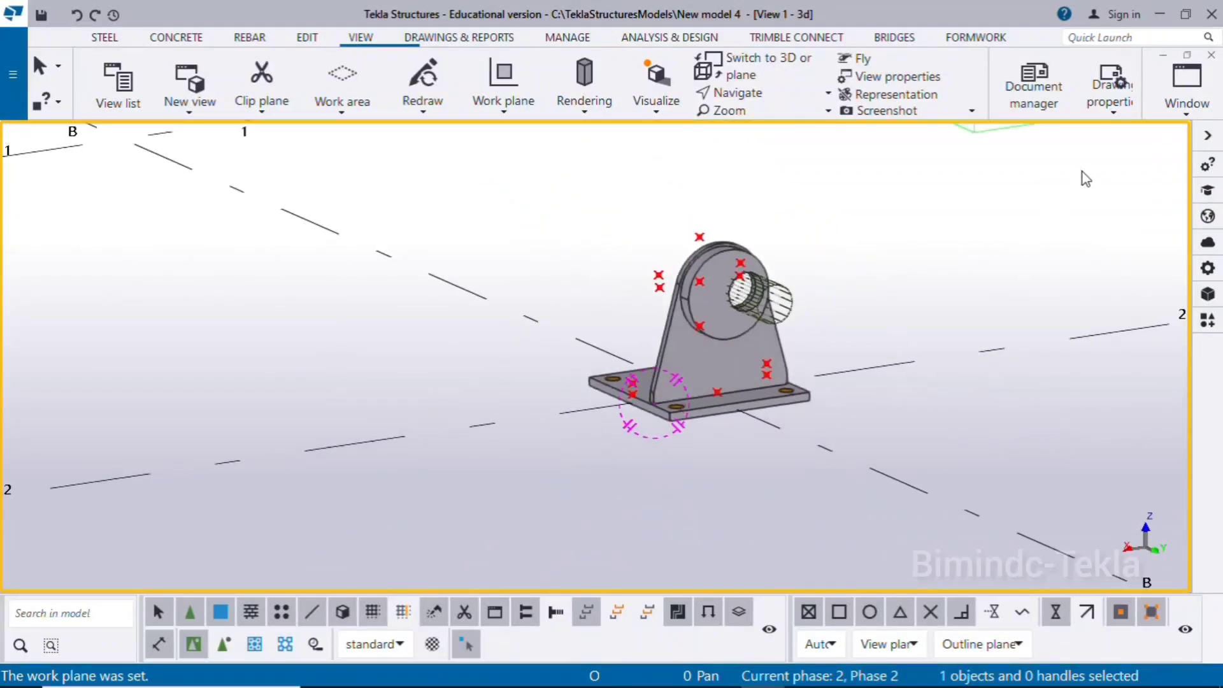
{"action": "left_click", "coordinate": [1172, 95]}
{"action": "left_click", "coordinate": [1147, 288]}
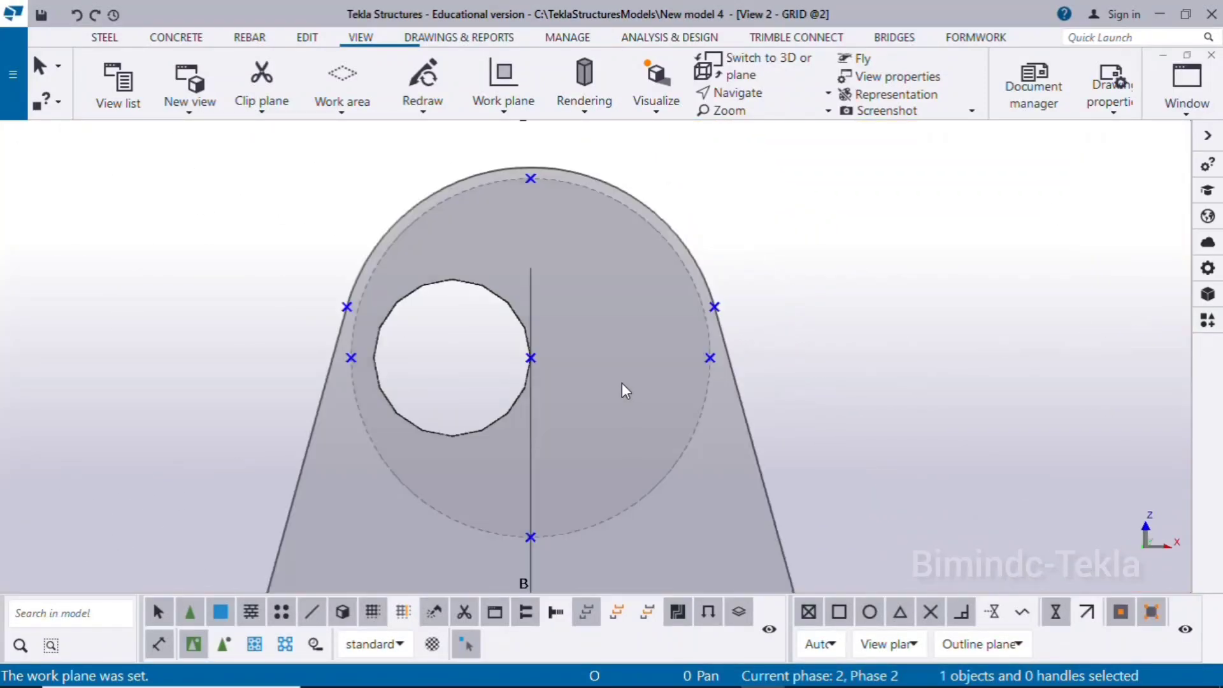
{"action": "scroll", "coordinate": [624, 376], "scroll_direction": "down", "scroll_amount": 2}
{"action": "scroll", "coordinate": [576, 344], "scroll_direction": "up", "scroll_amount": 2}
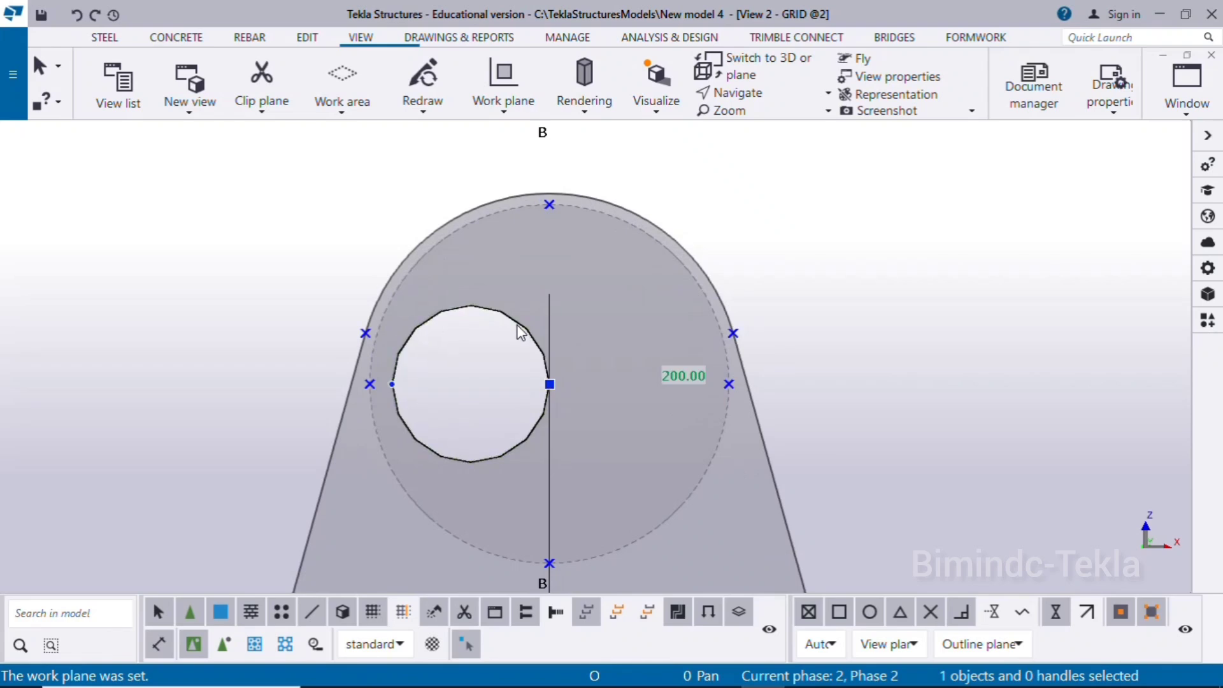
Set the on-plane position of the first ROD70 cut to Middle and apply the modification
{"action": "double_click", "coordinate": [521, 332]}
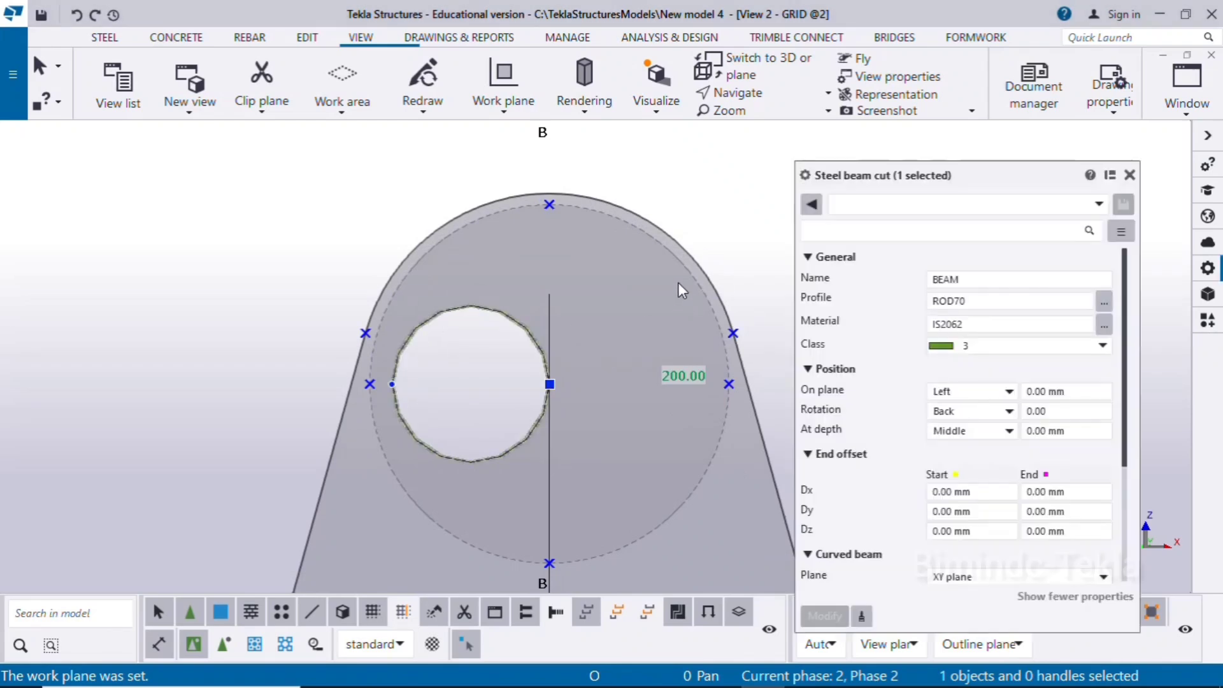
{"action": "left_click", "coordinate": [971, 392]}
{"action": "left_click", "coordinate": [967, 413]}
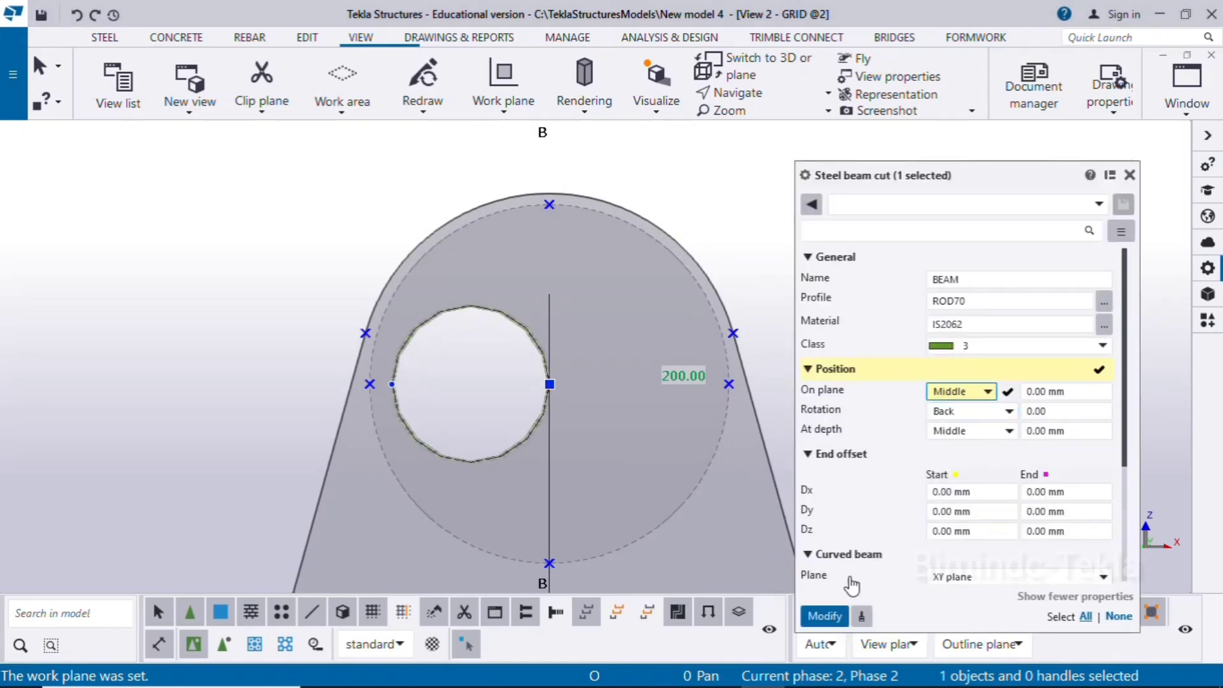
{"action": "left_click", "coordinate": [825, 616]}
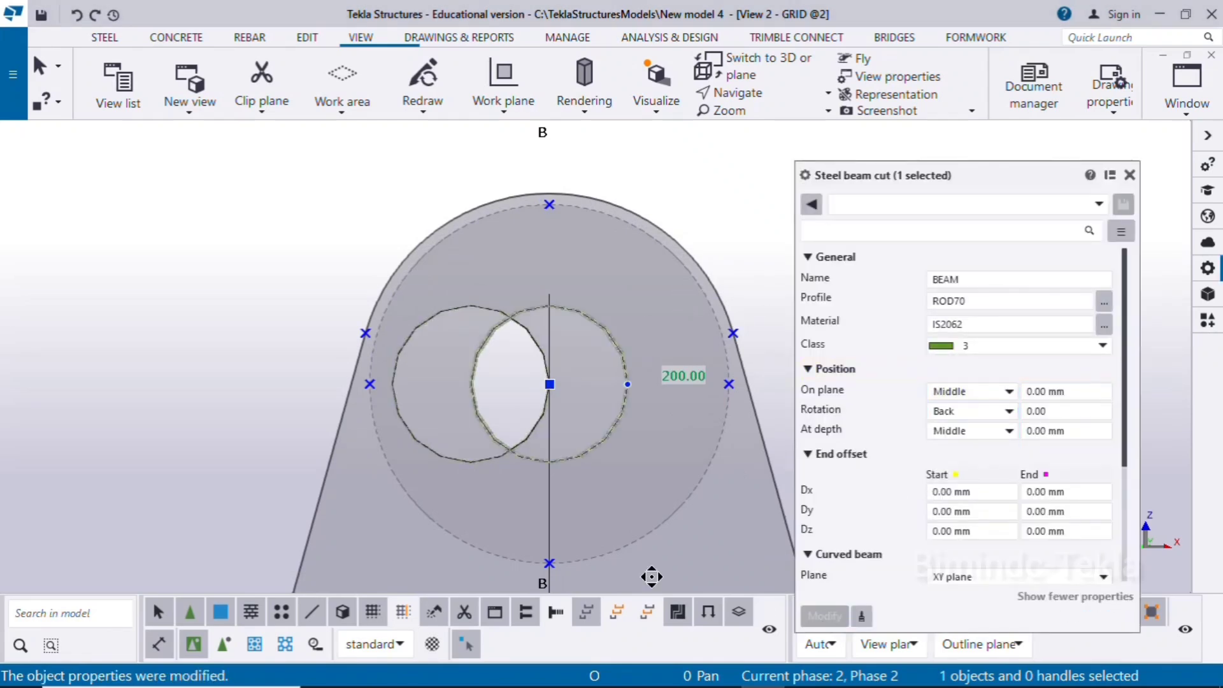
Set the on-plane position of the remaining off-centre ROD70 cut to Middle, apply it, and close the properties
{"action": "left_click", "coordinate": [191, 364]}
{"action": "left_click", "coordinate": [447, 455]}
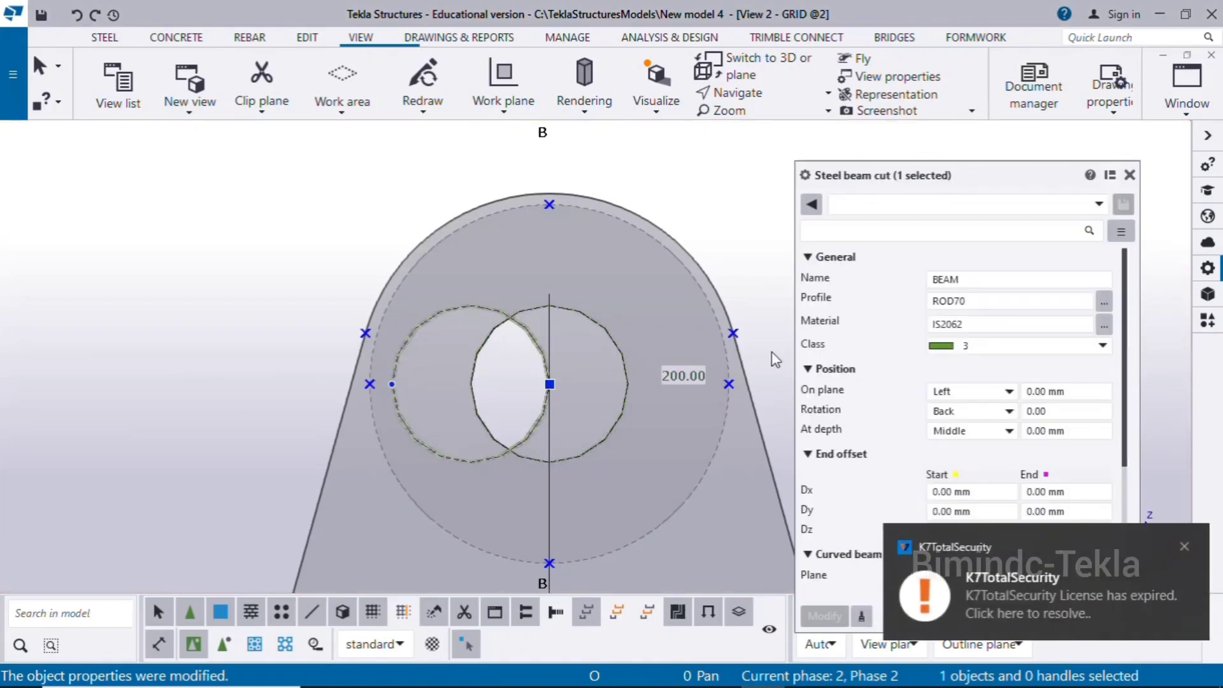
{"action": "left_click", "coordinate": [1186, 548]}
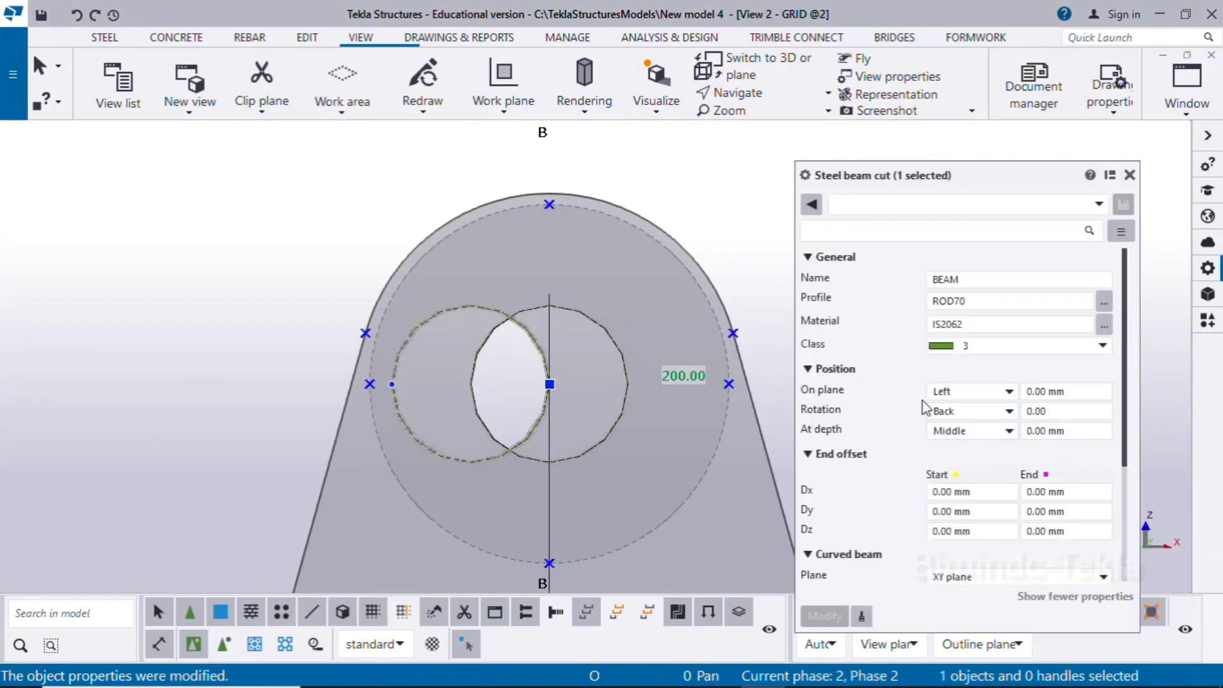
{"action": "left_click", "coordinate": [973, 412]}
{"action": "left_click", "coordinate": [1005, 465]}
{"action": "left_click", "coordinate": [968, 392]}
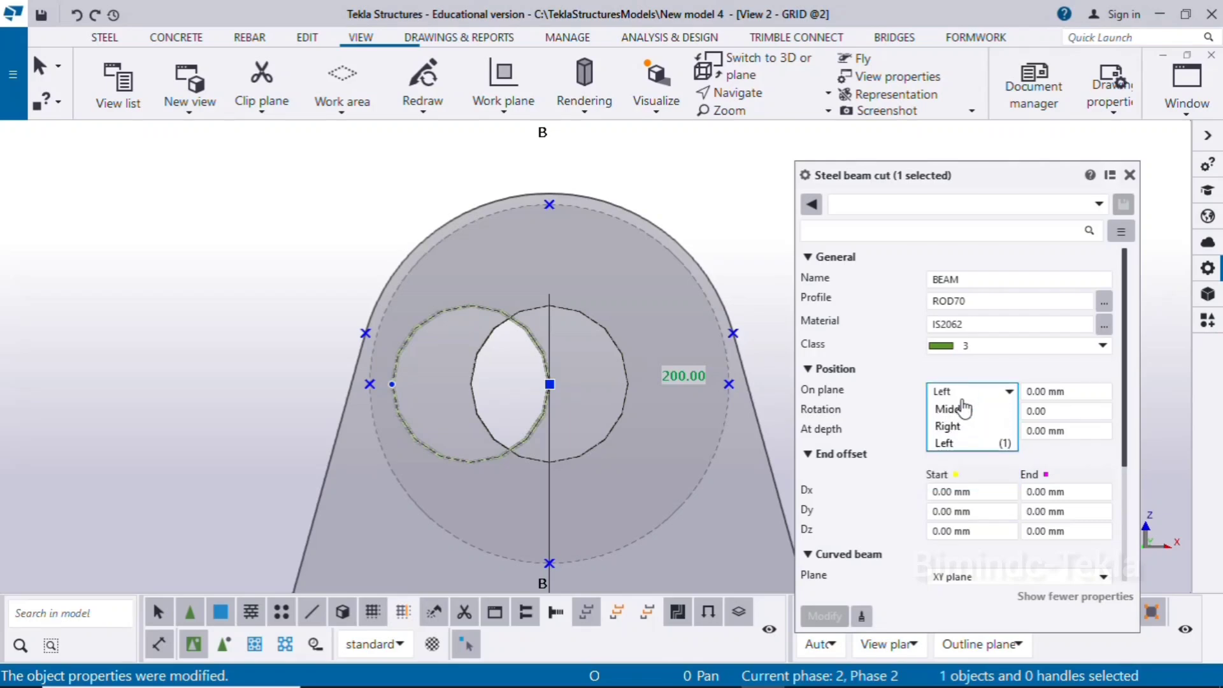
{"action": "left_click", "coordinate": [950, 408]}
{"action": "left_click", "coordinate": [821, 623]}
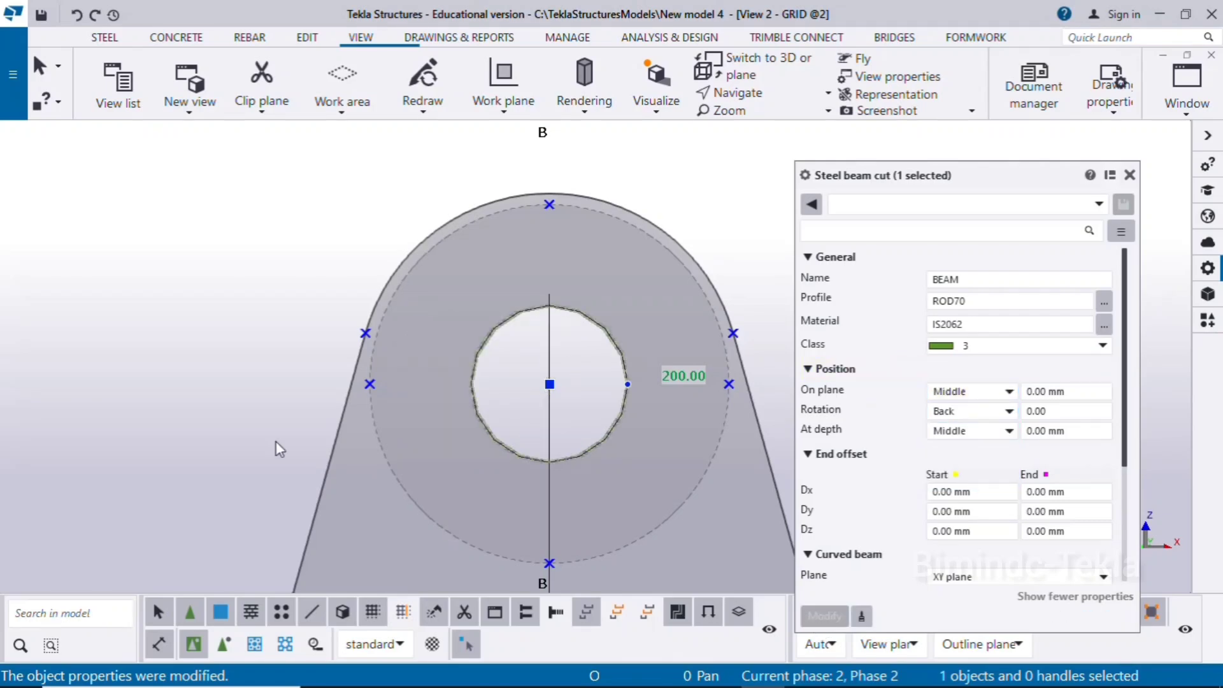
{"action": "left_click", "coordinate": [524, 349]}
{"action": "scroll", "coordinate": [567, 401], "scroll_direction": "down", "scroll_amount": 4}
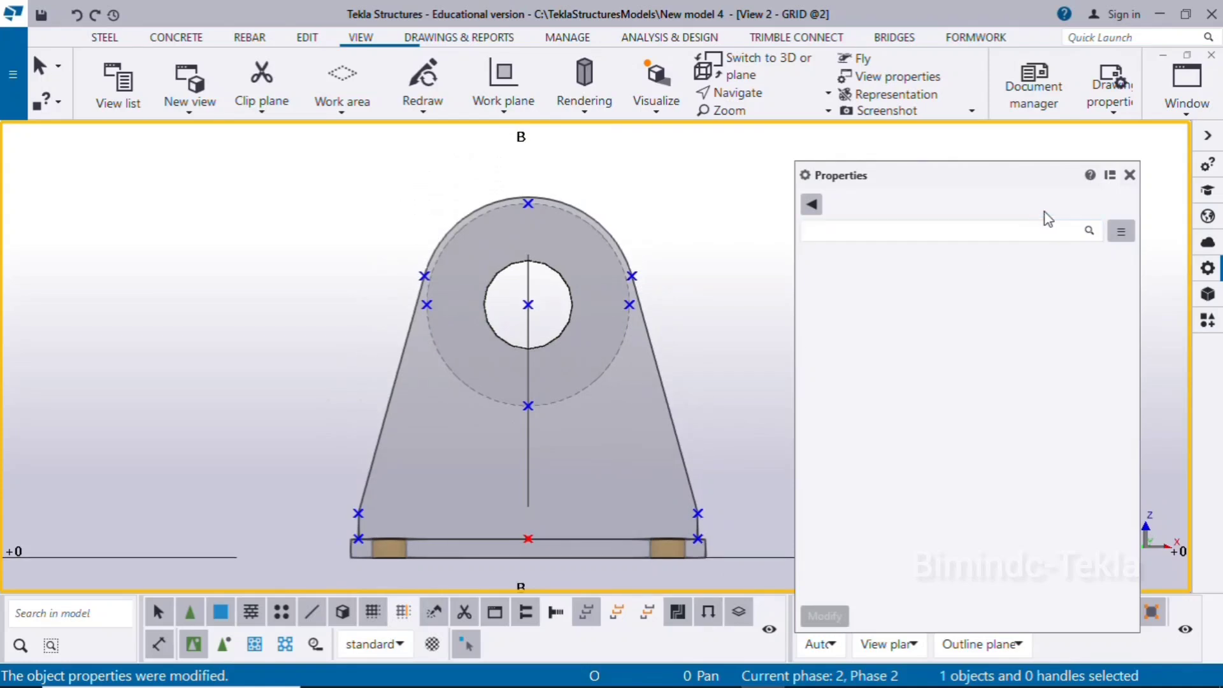
{"action": "left_click", "coordinate": [1130, 175]}
Return to View 1 - 3d and check the alignment and properties of the rod cut through the disc and plate
{"action": "scroll", "coordinate": [582, 320], "scroll_direction": "up", "scroll_amount": 4}
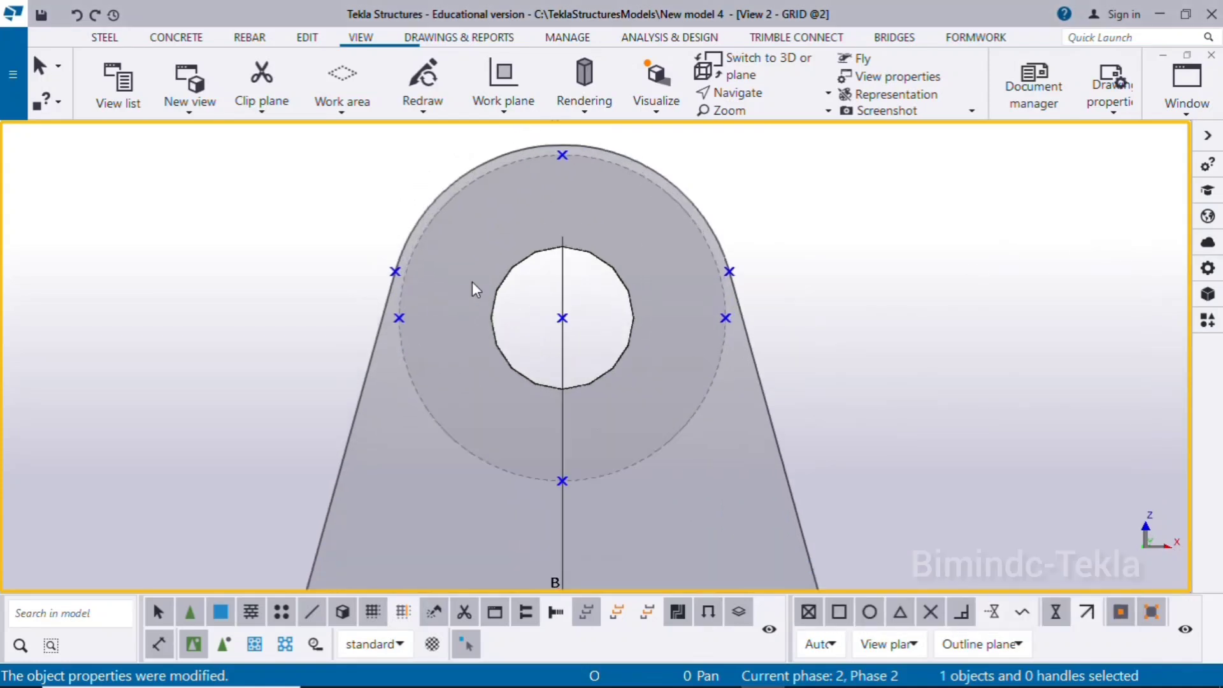
{"action": "left_click", "coordinate": [1188, 80]}
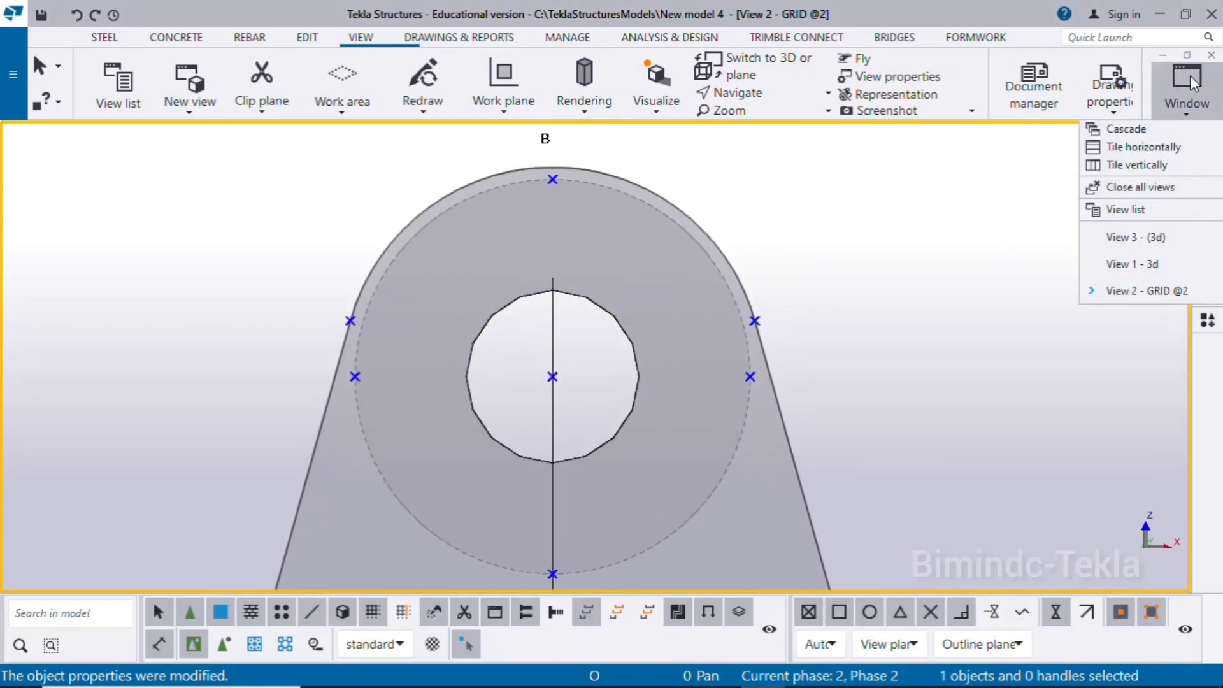
{"action": "left_click", "coordinate": [1115, 261]}
{"action": "middle_click_drag", "start_coordinate": [782, 413], "coordinate": [962, 460], "text": "ctrl"}
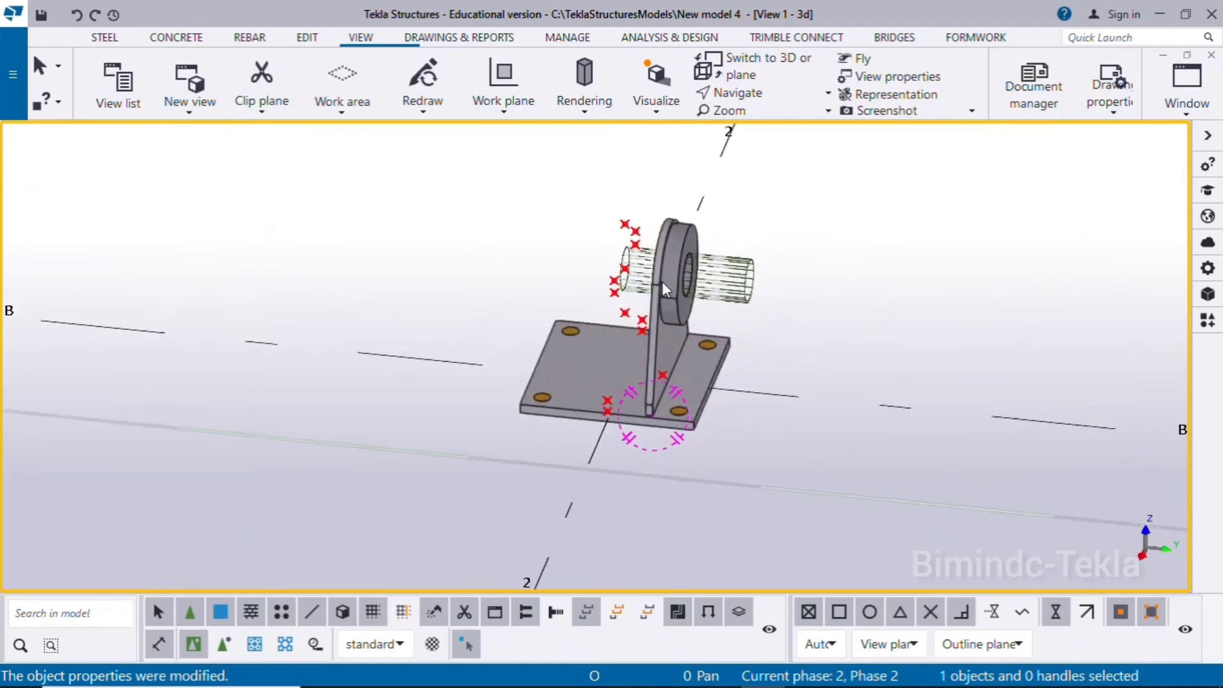
{"action": "scroll", "coordinate": [663, 282], "scroll_direction": "up", "scroll_amount": 2}
{"action": "left_click", "coordinate": [783, 293]}
{"action": "scroll", "coordinate": [782, 293], "scroll_direction": "up", "scroll_amount": 2}
{"action": "middle_click_drag", "start_coordinate": [878, 365], "coordinate": [798, 309], "text": "ctrl"}
{"action": "double_click", "coordinate": [801, 316]}
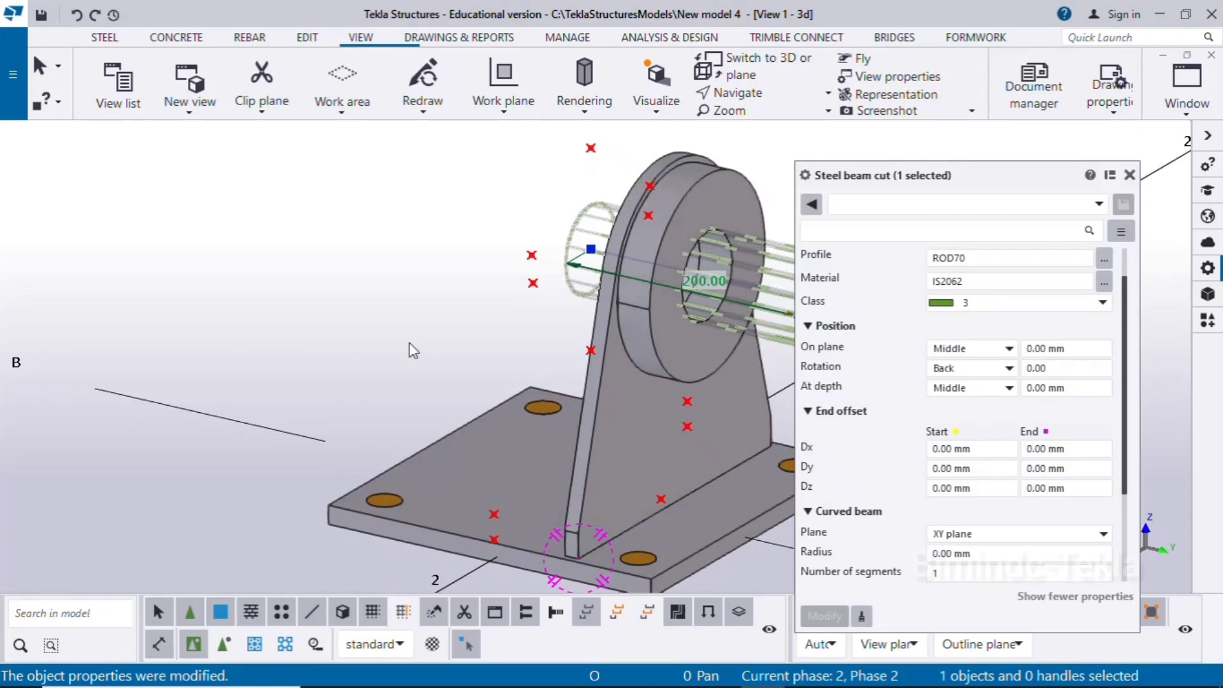
{"action": "middle_click_drag", "start_coordinate": [411, 342], "coordinate": [376, 371], "text": "ctrl"}
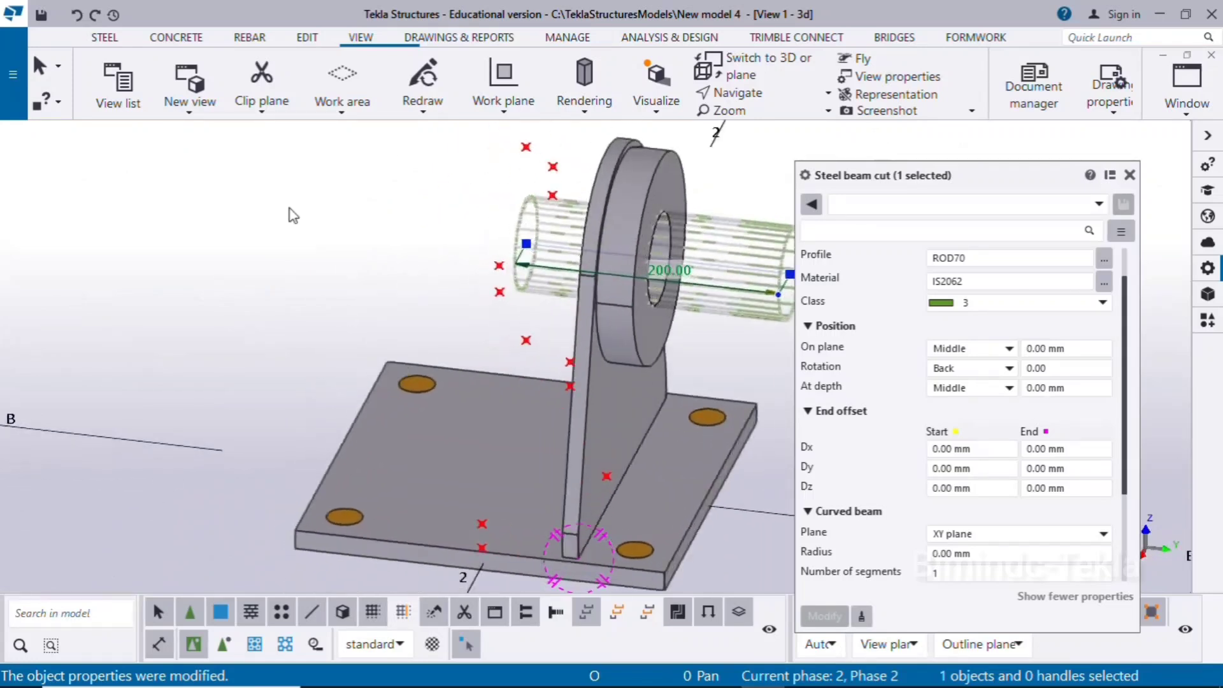
{"action": "left_click", "coordinate": [289, 209]}
{"action": "scroll", "coordinate": [367, 301], "scroll_direction": "down", "scroll_amount": 3}
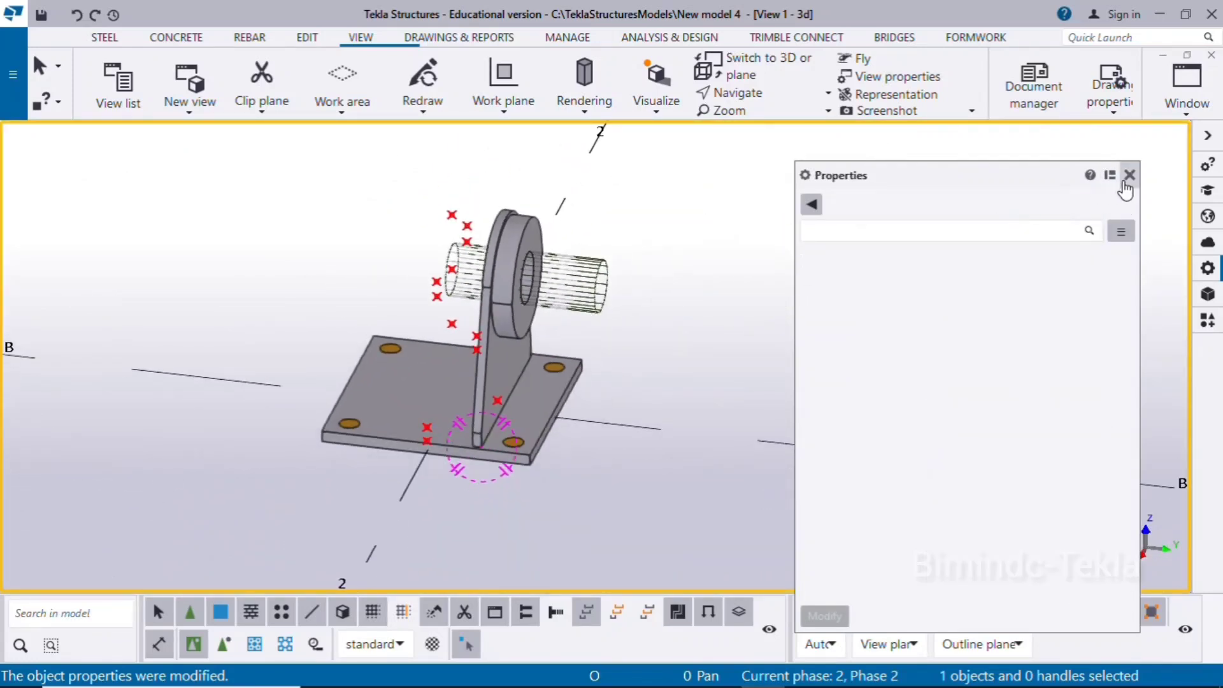
{"action": "left_click", "coordinate": [1130, 175]}
Review the hole in View 2 - GRID @2 and switch to the reference drawing Rope Pulley_page-0001.jpg in the image viewer
{"action": "left_click", "coordinate": [1182, 113]}
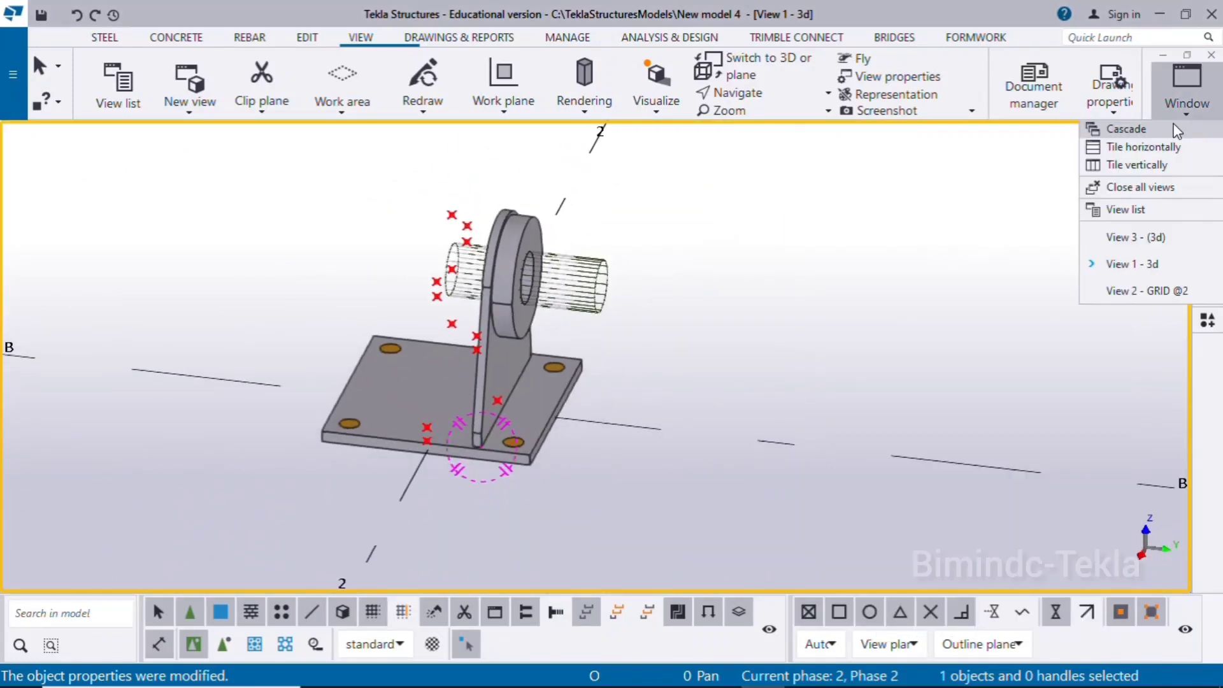
{"action": "left_click", "coordinate": [1131, 291]}
{"action": "scroll", "coordinate": [794, 369], "scroll_direction": "up", "scroll_amount": 3}
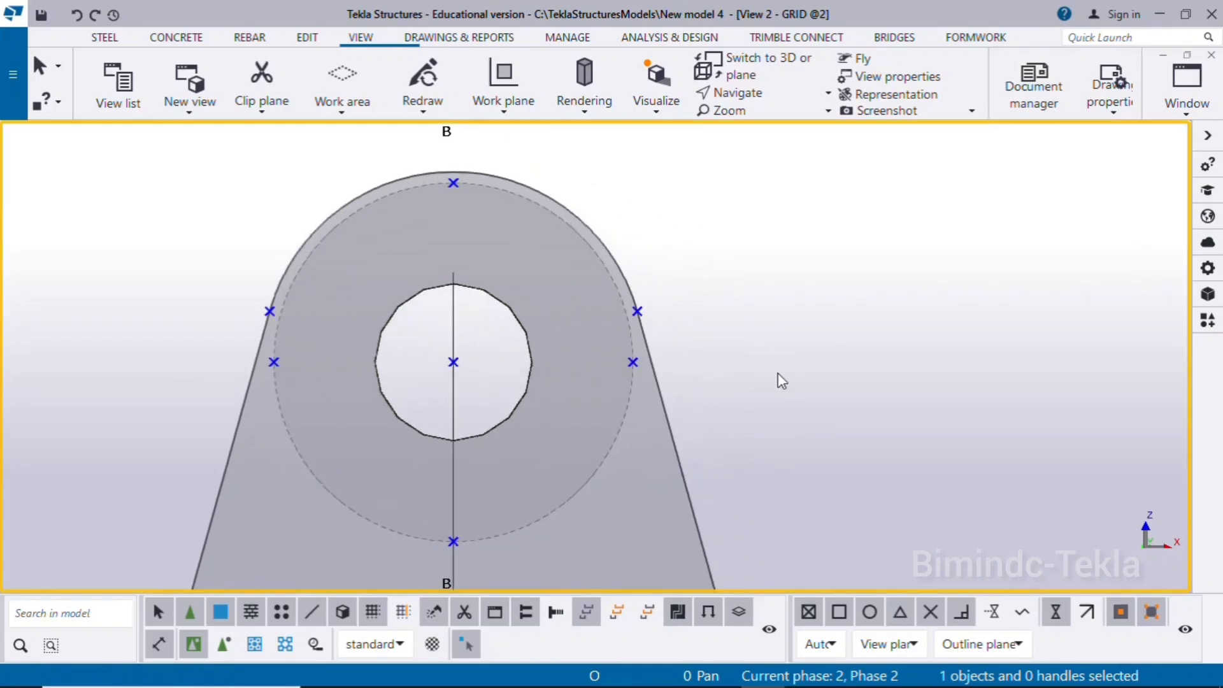
{"action": "scroll", "coordinate": [741, 411], "scroll_direction": "down", "scroll_amount": 3}
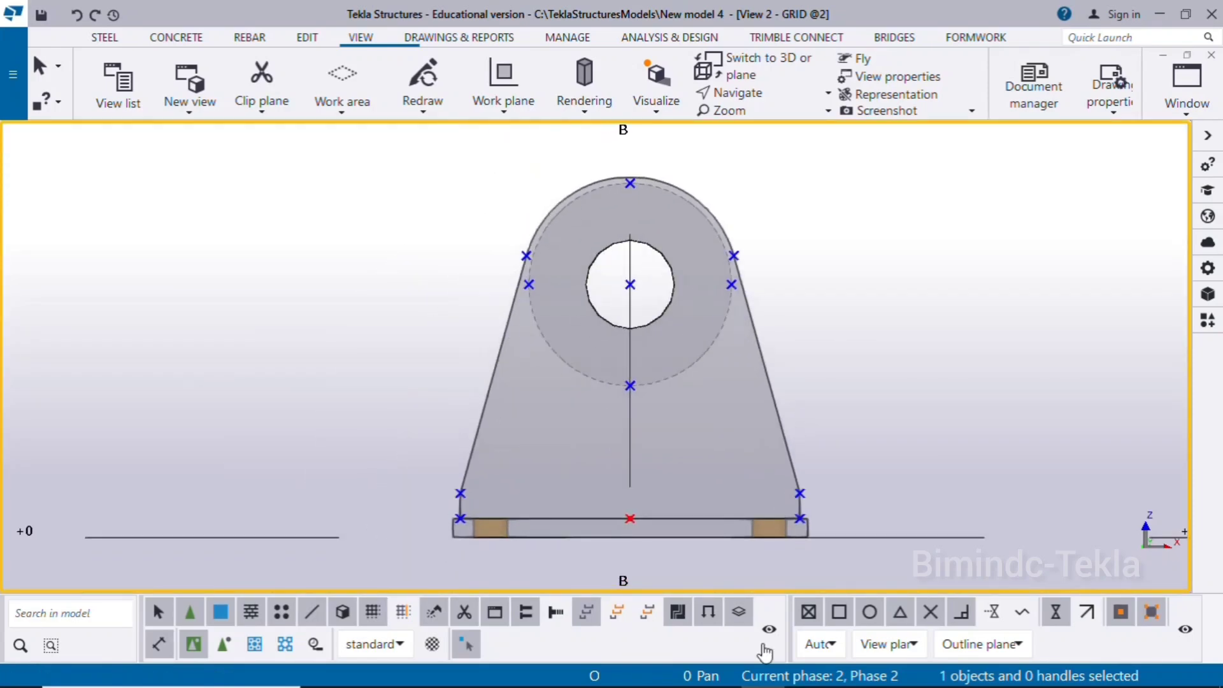
{"action": "left_click", "coordinate": [725, 675]}
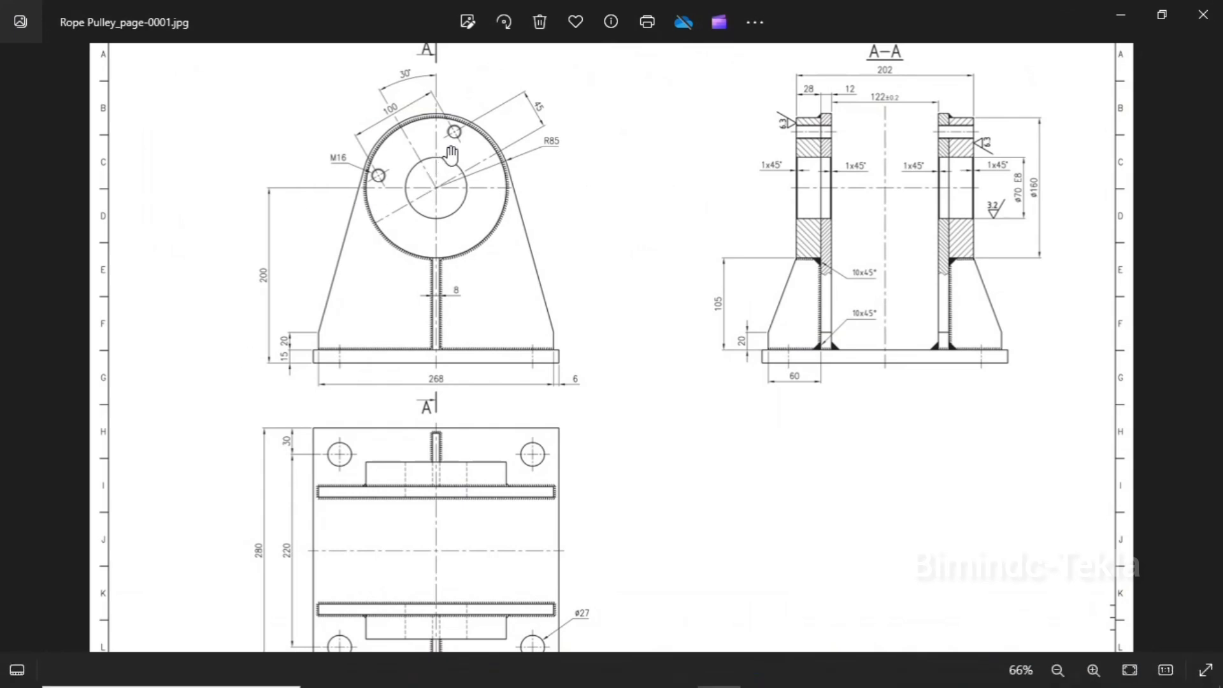
Review the disc's hole layout in the reference drawing, then return to View 2 - GRID @2 in Tekla Structures
{"action": "scroll", "coordinate": [446, 166], "scroll_direction": "up", "scroll_amount": 3}
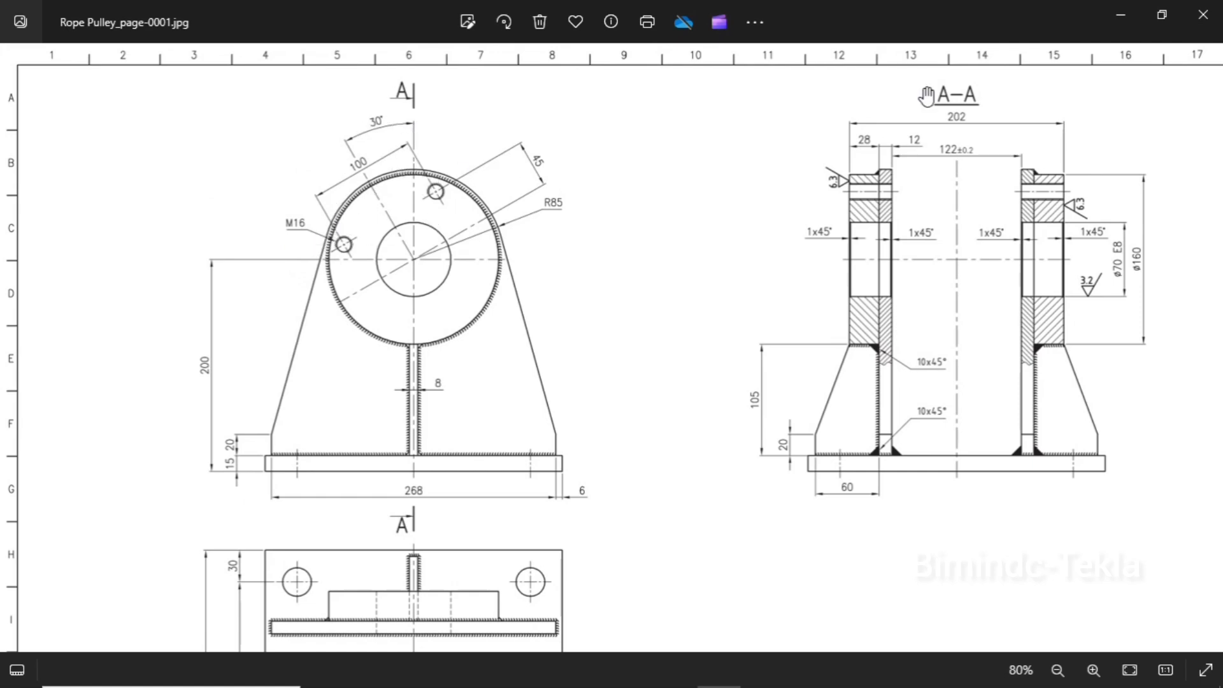
{"action": "left_click", "coordinate": [1120, 8]}
{"action": "scroll", "coordinate": [618, 271], "scroll_direction": "up", "scroll_amount": 3}
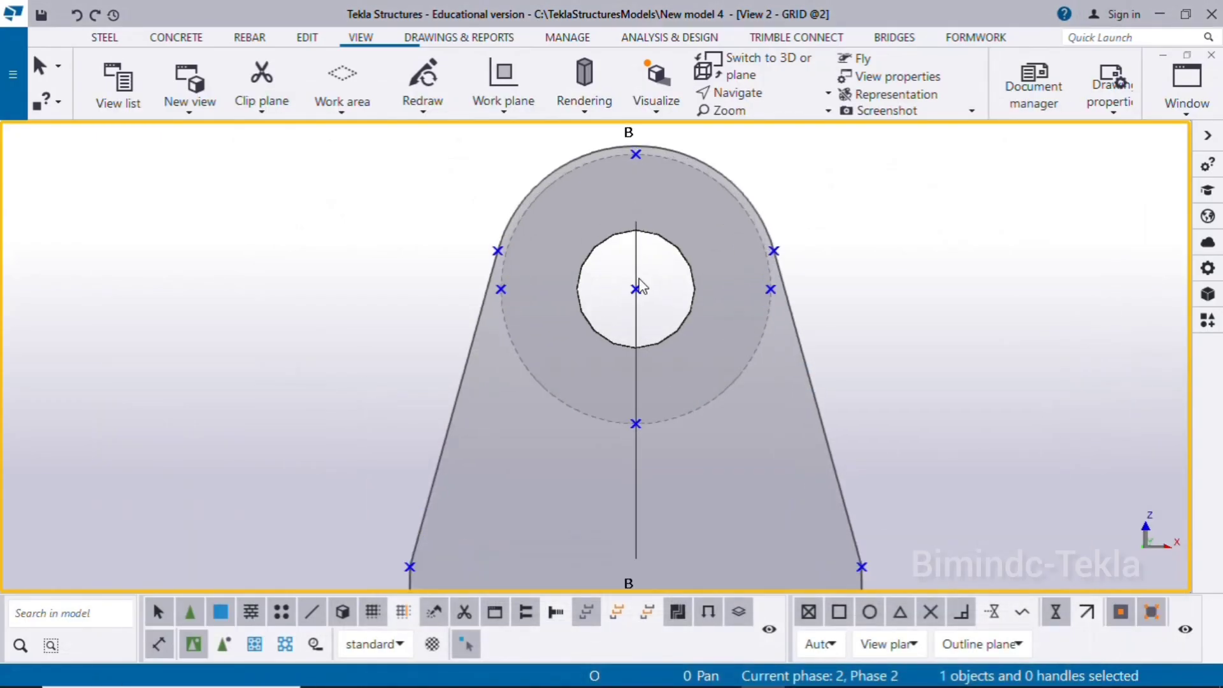
{"action": "scroll", "coordinate": [641, 280], "scroll_direction": "down", "scroll_amount": 2}
{"action": "left_click_drag", "start_coordinate": [512, 178], "coordinate": [803, 406]}
{"action": "left_click", "coordinate": [892, 386]}
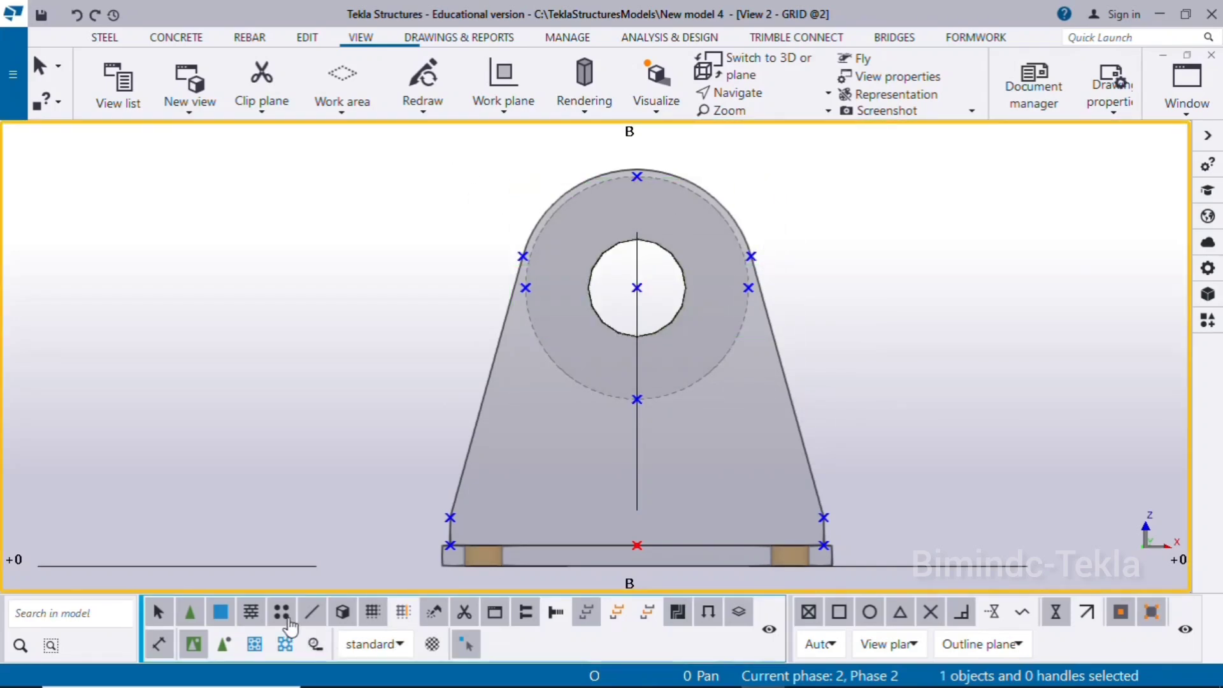
Restrict selection to points and delete all the points on the disc and upright plate, including the hole's centre point
{"action": "left_click_drag", "start_coordinate": [499, 150], "coordinate": [859, 480]}
{"action": "left_click", "coordinate": [859, 481]}
{"action": "scroll", "coordinate": [860, 482], "scroll_direction": "down", "scroll_amount": 1}
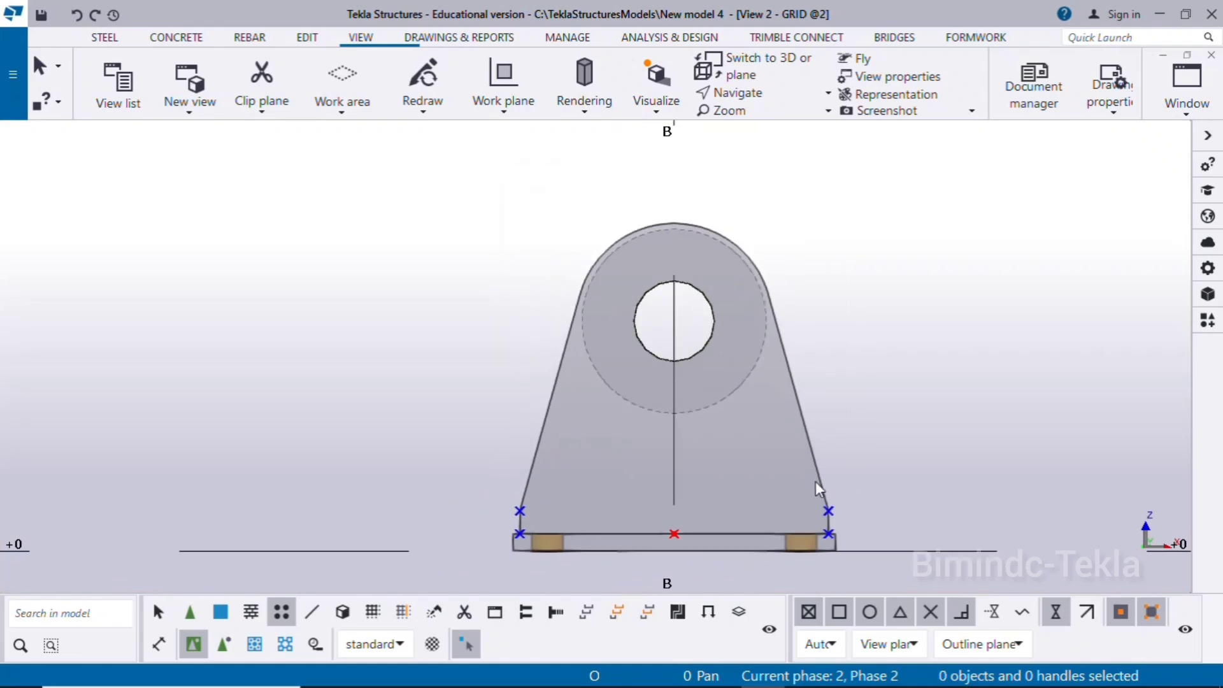
{"action": "middle_click_drag", "start_coordinate": [815, 481], "coordinate": [716, 424]}
{"action": "left_click_drag", "start_coordinate": [349, 415], "coordinate": [787, 572]}
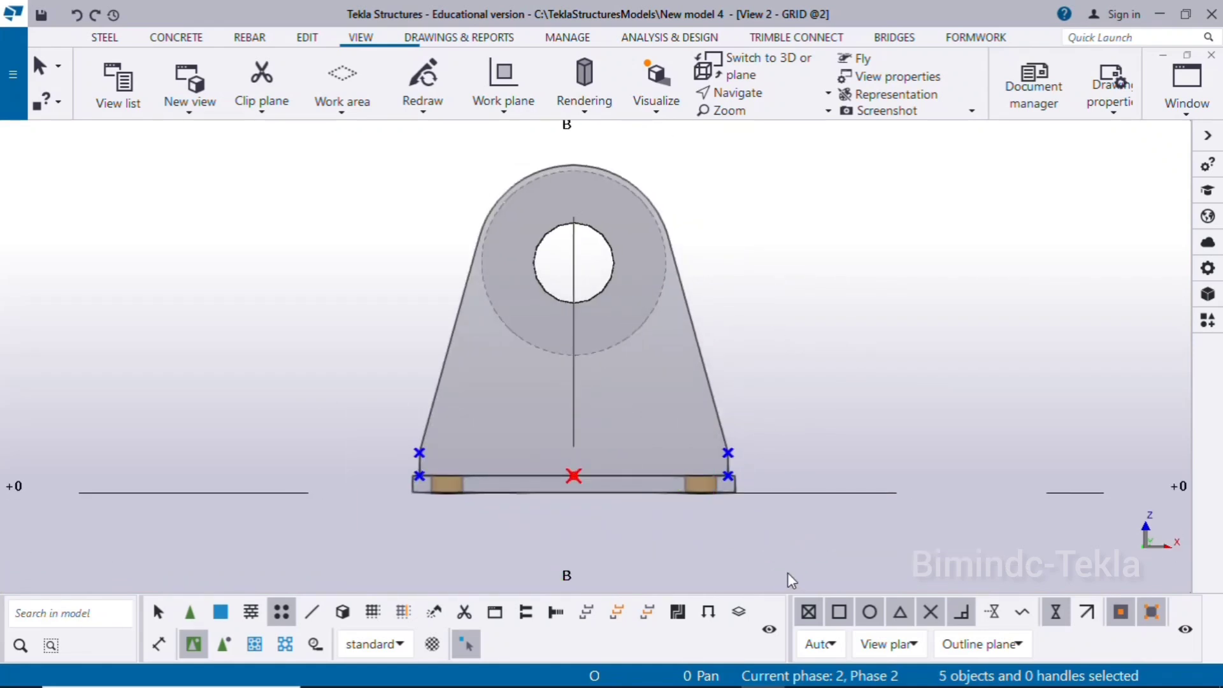
{"action": "left_click", "coordinate": [787, 572]}
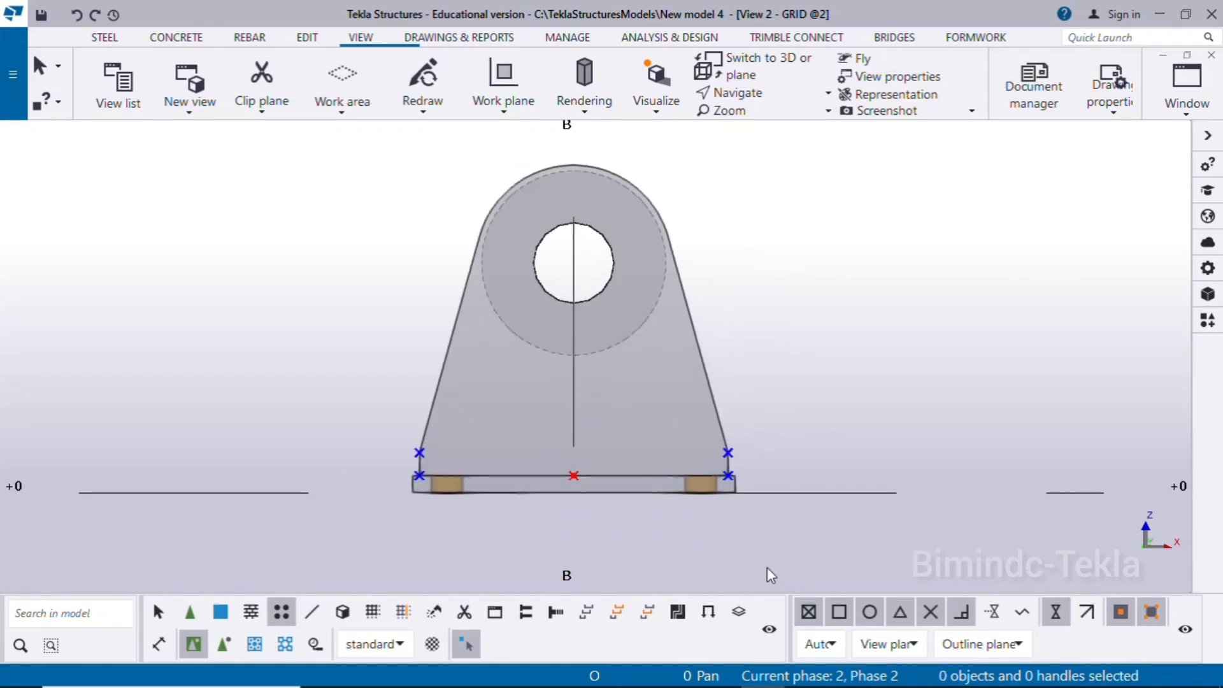
{"action": "left_click", "coordinate": [835, 541]}
{"action": "right_click", "coordinate": [833, 233]}
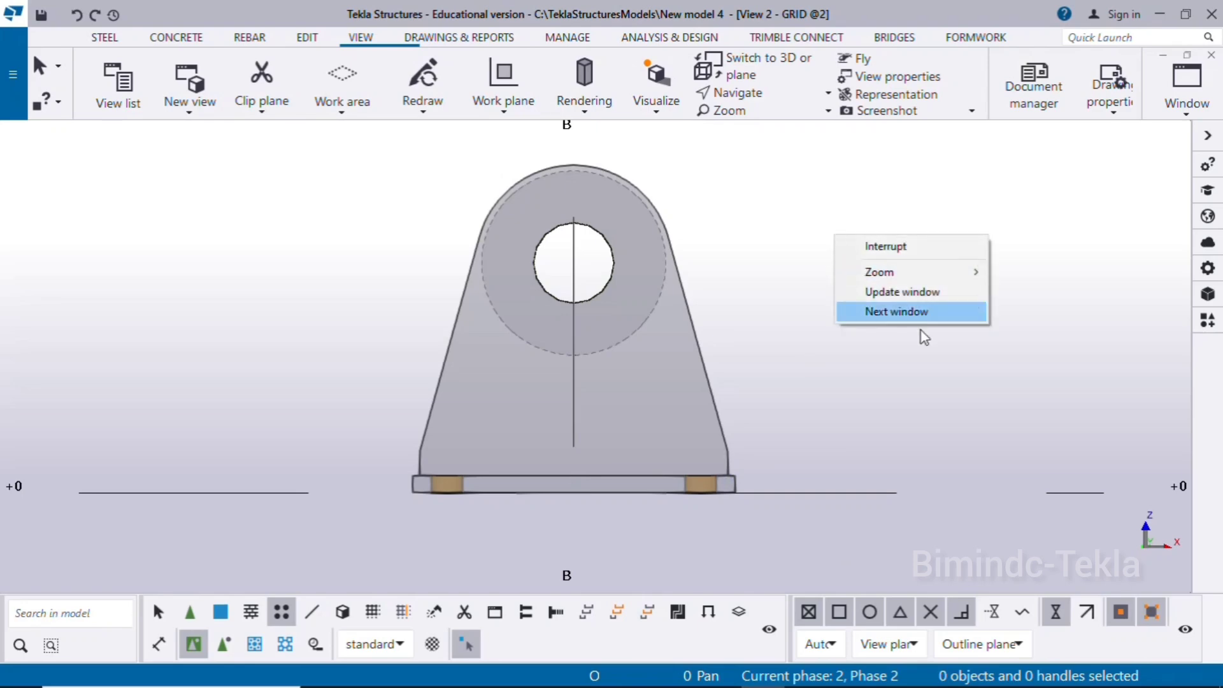
{"action": "left_click", "coordinate": [823, 255]}
{"action": "scroll", "coordinate": [823, 255], "scroll_direction": "down", "scroll_amount": 2}
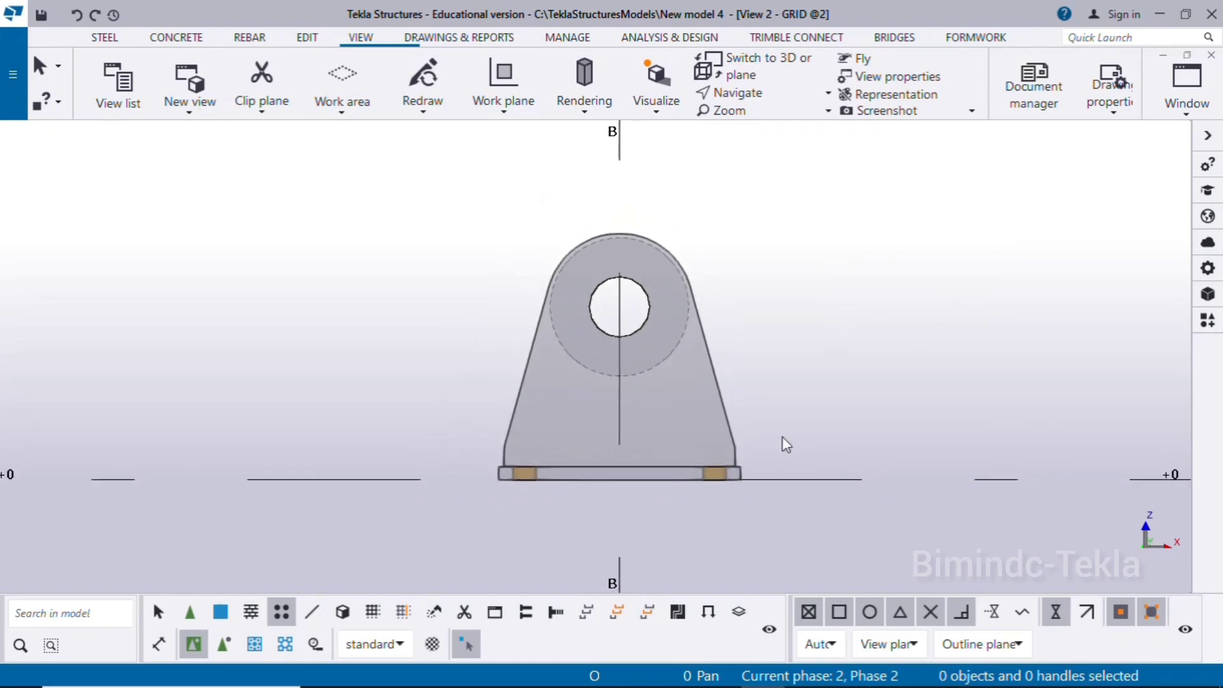
Examine the M16 hole spacing, offset and angle in Rope Pulley_page-0001.jpg, then return to the model's View 2 - GRID @2
{"action": "left_click", "coordinate": [722, 671]}
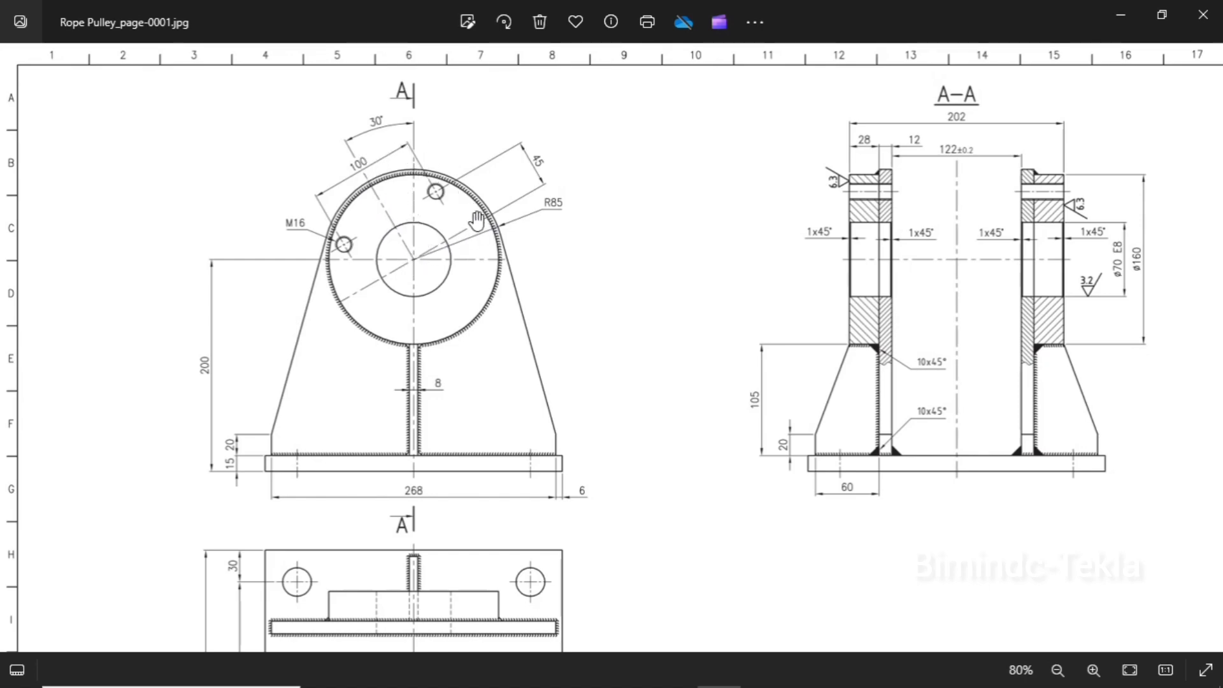
{"action": "scroll", "coordinate": [476, 221], "scroll_direction": "up", "scroll_amount": 3}
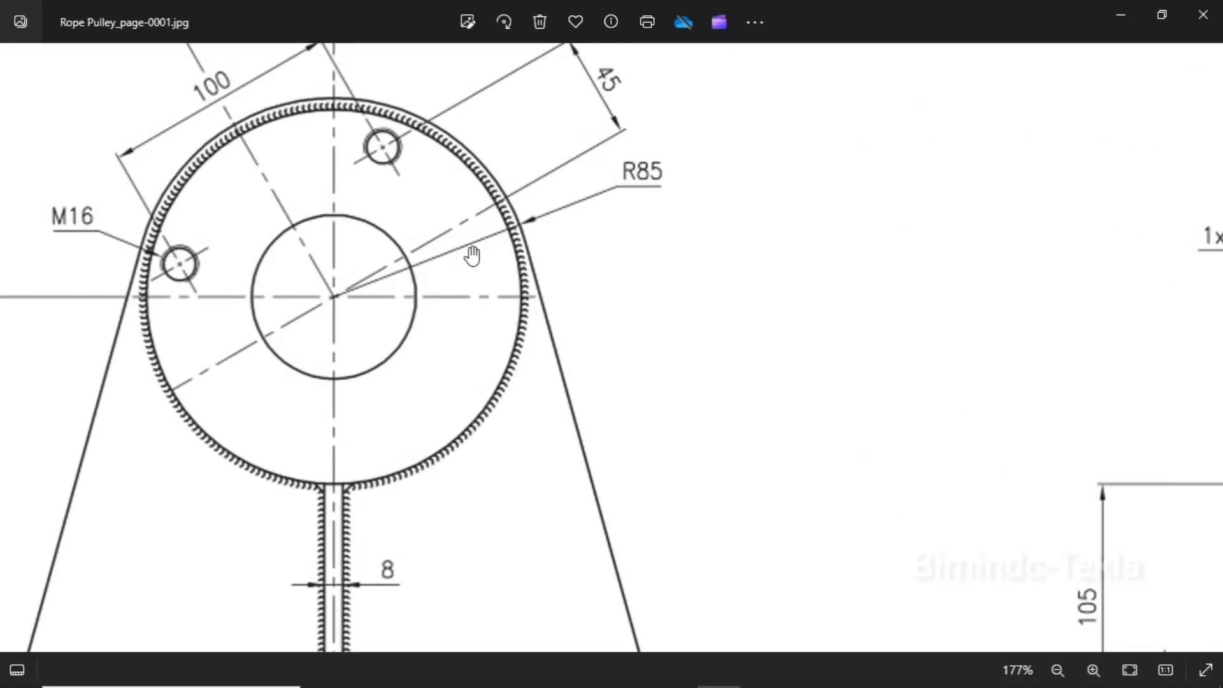
{"action": "scroll", "coordinate": [446, 344], "scroll_direction": "down", "scroll_amount": 2}
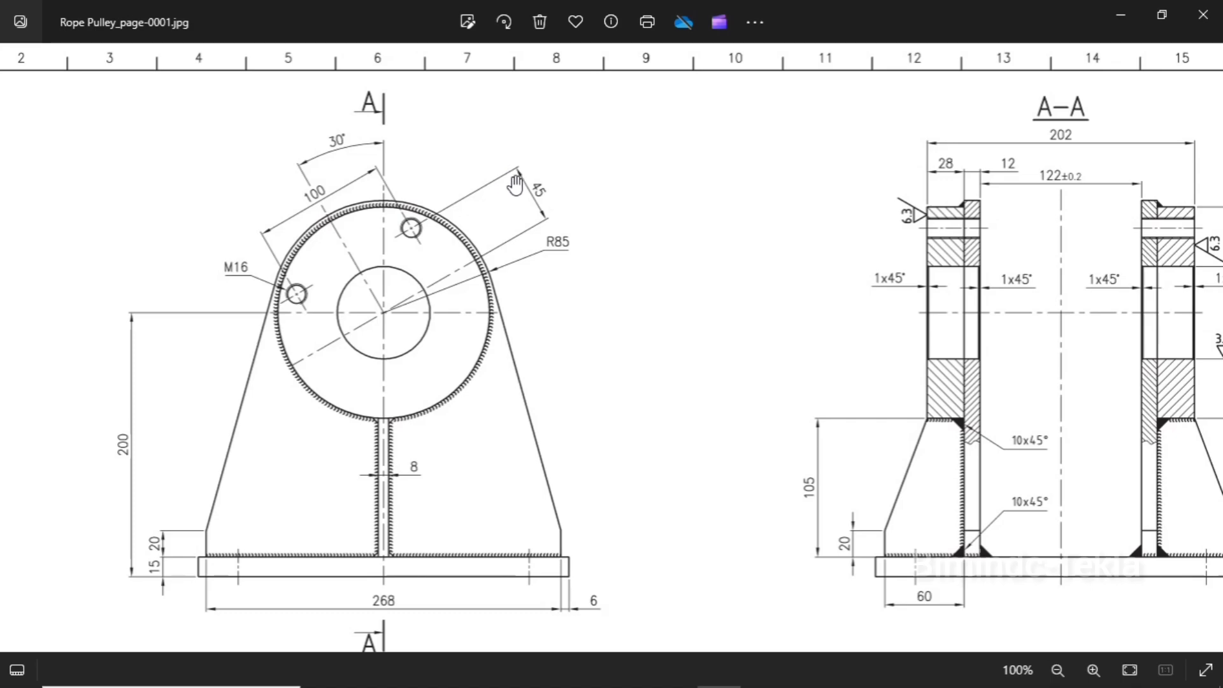
{"action": "left_click", "coordinate": [1121, 14]}
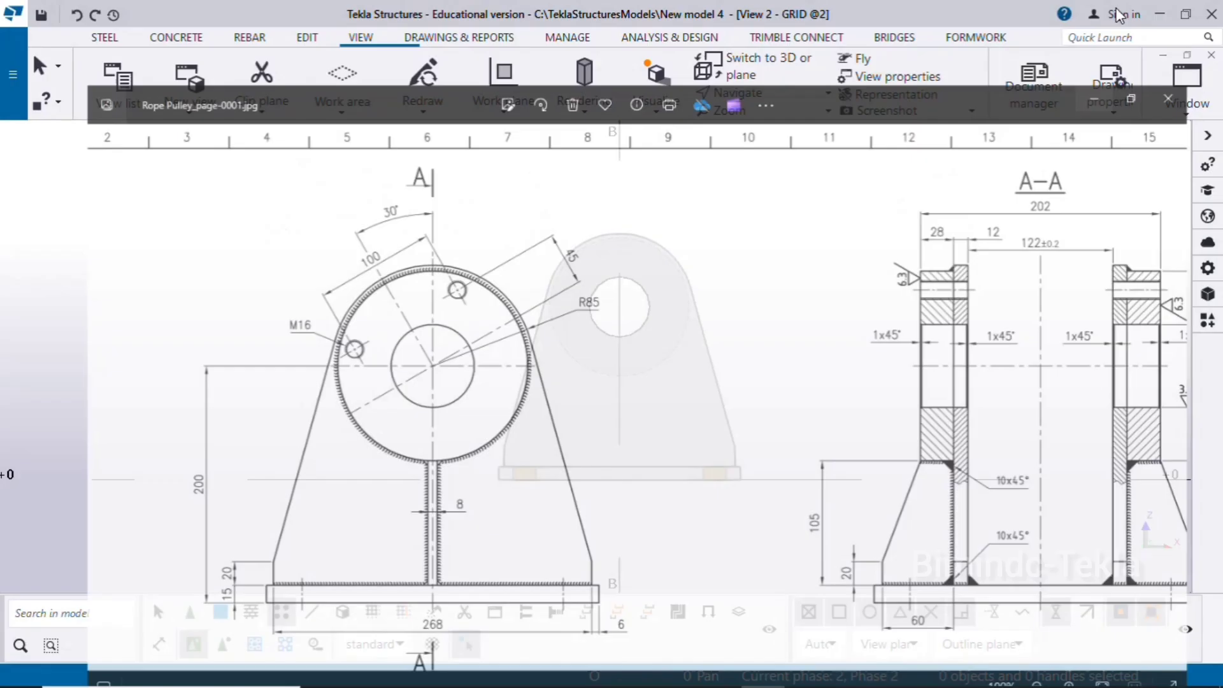
{"action": "scroll", "coordinate": [603, 348], "scroll_direction": "up", "scroll_amount": 3}
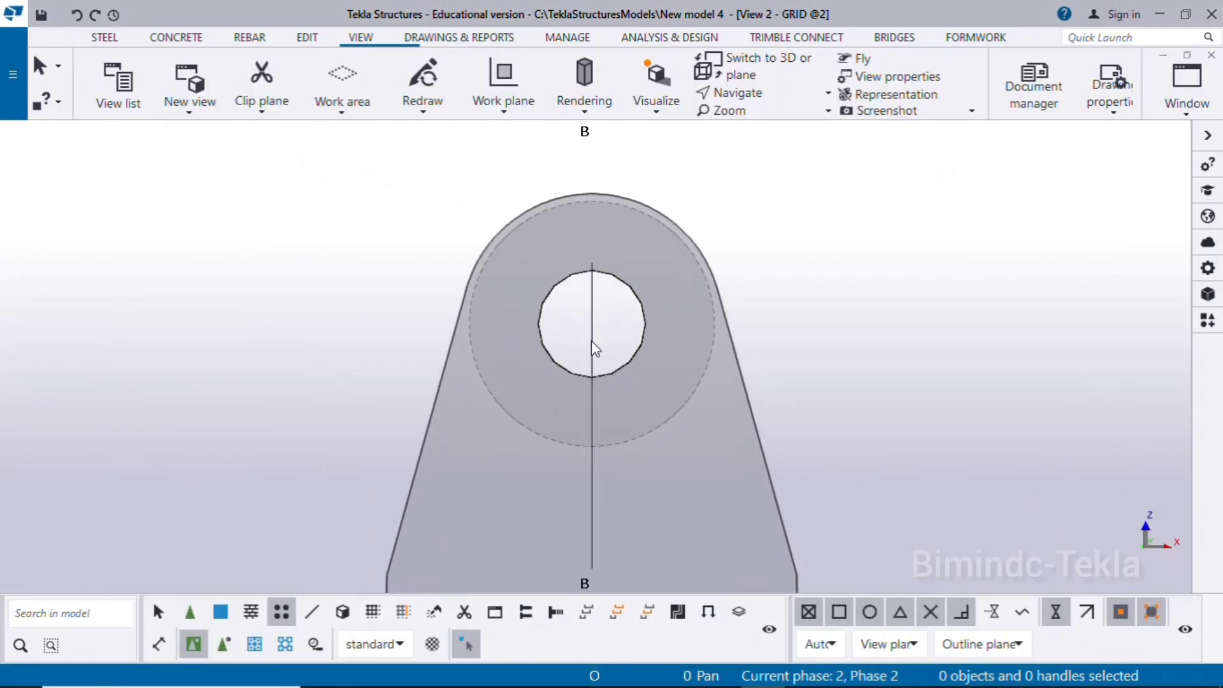
{"action": "left_click", "coordinate": [308, 38]}
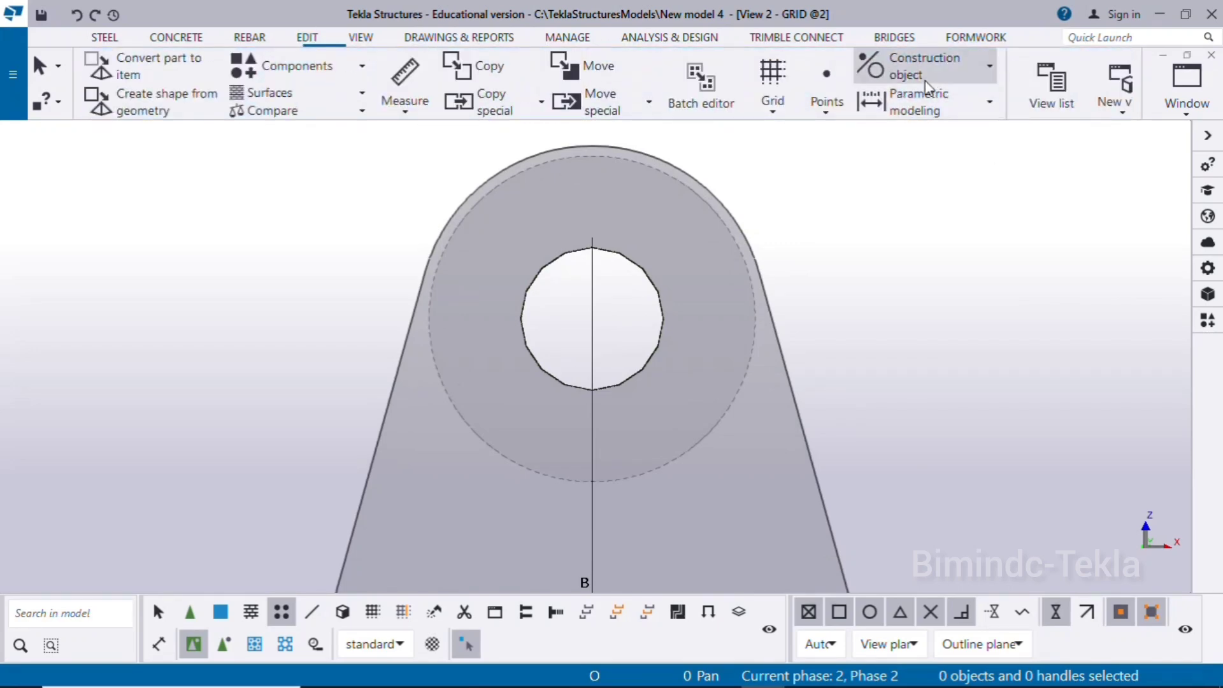
{"action": "left_click", "coordinate": [926, 82]}
{"action": "left_click", "coordinate": [910, 106]}
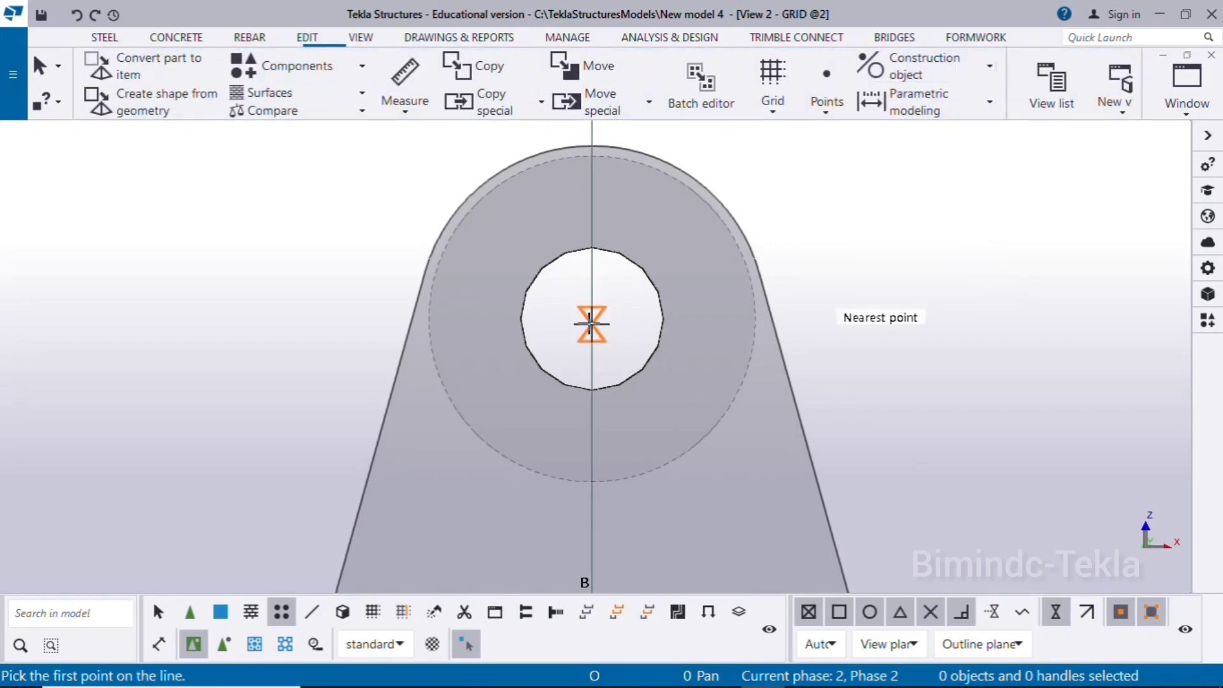
{"action": "right_click", "coordinate": [879, 270]}
{"action": "left_click", "coordinate": [890, 283]}
Undo the deletions of the points on the disc and upright plate
{"action": "scroll", "coordinate": [784, 284], "scroll_direction": "down", "scroll_amount": 2}
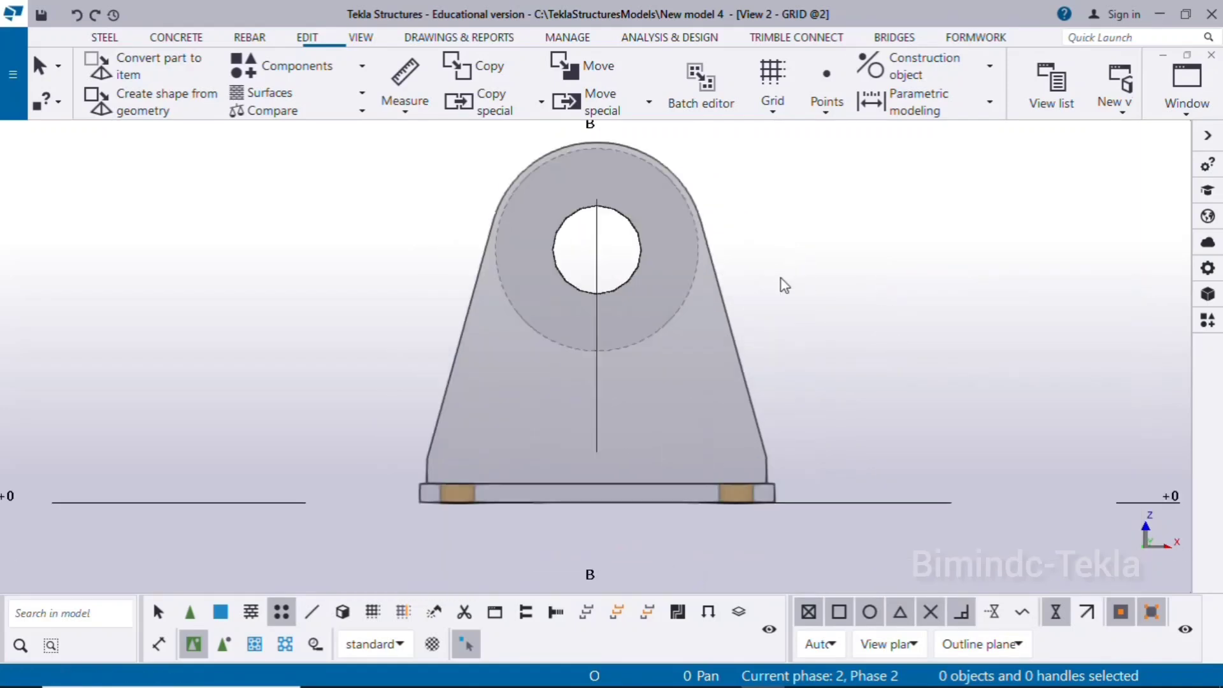
{"action": "scroll", "coordinate": [782, 280], "scroll_direction": "down", "scroll_amount": 1}
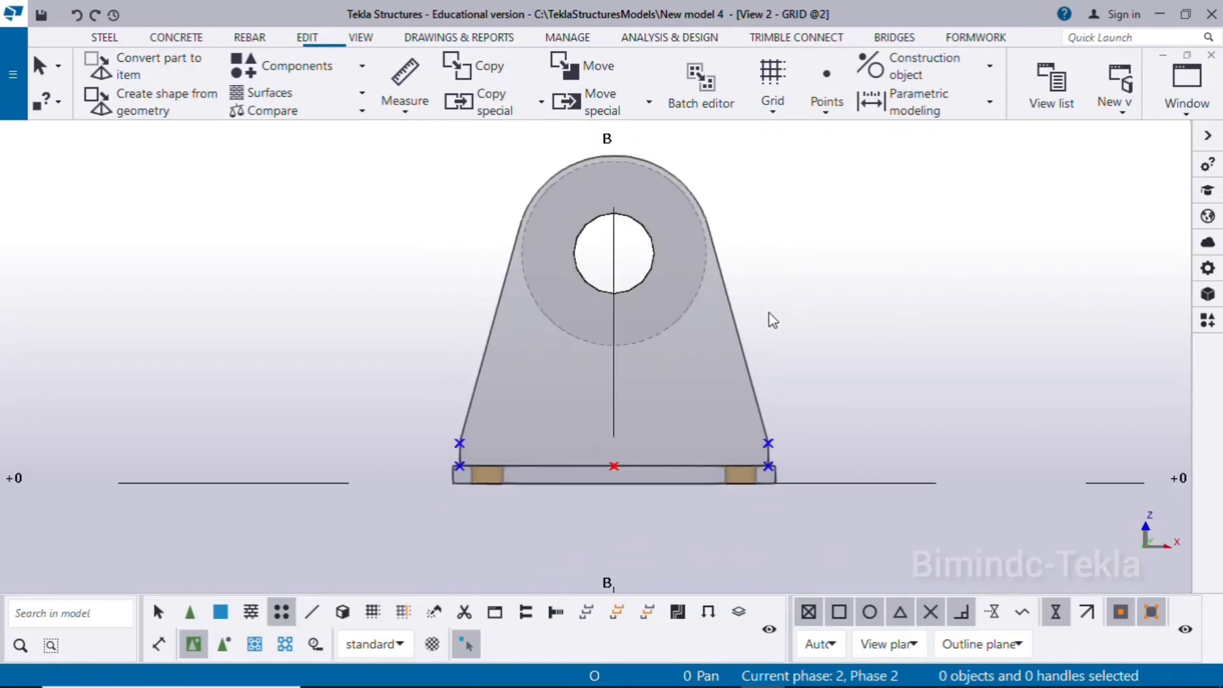
{"action": "scroll", "coordinate": [658, 293], "scroll_direction": "up", "scroll_amount": 1}
{"action": "scroll", "coordinate": [600, 305], "scroll_direction": "up", "scroll_amount": 1}
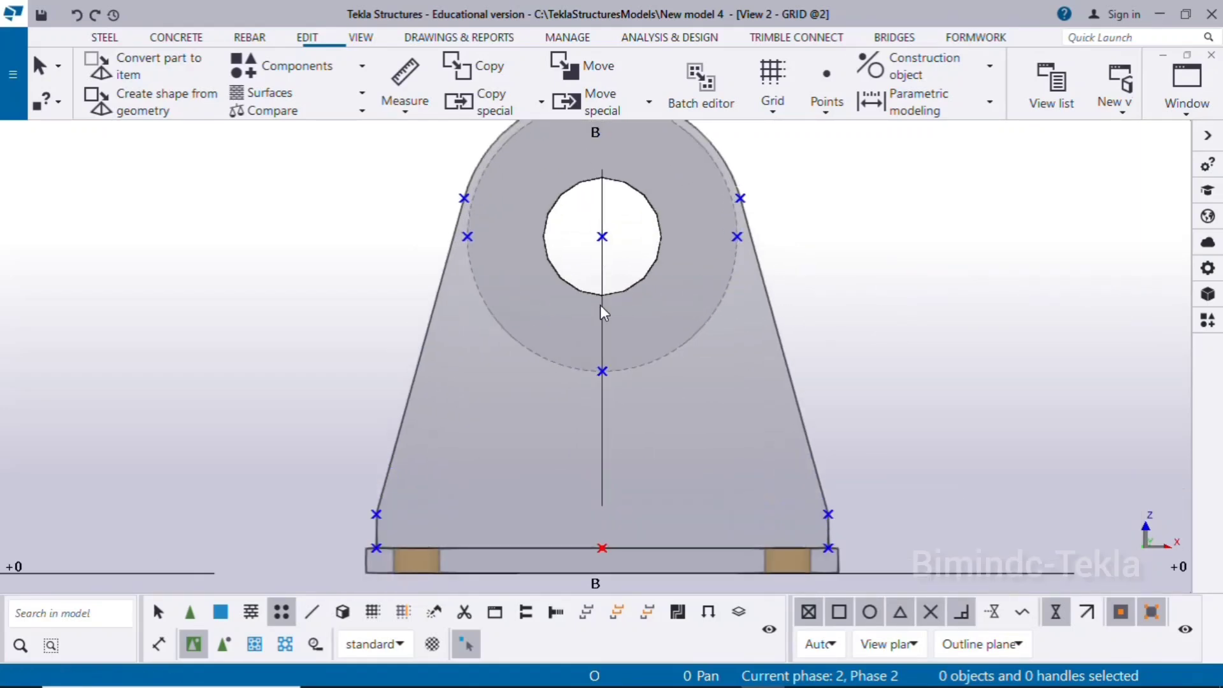
Delete the points on the disc and upright plate, keeping only the one at the hole's centre
{"action": "key", "text": "Up"}
{"action": "left_click_drag", "start_coordinate": [717, 234], "coordinate": [778, 304]}
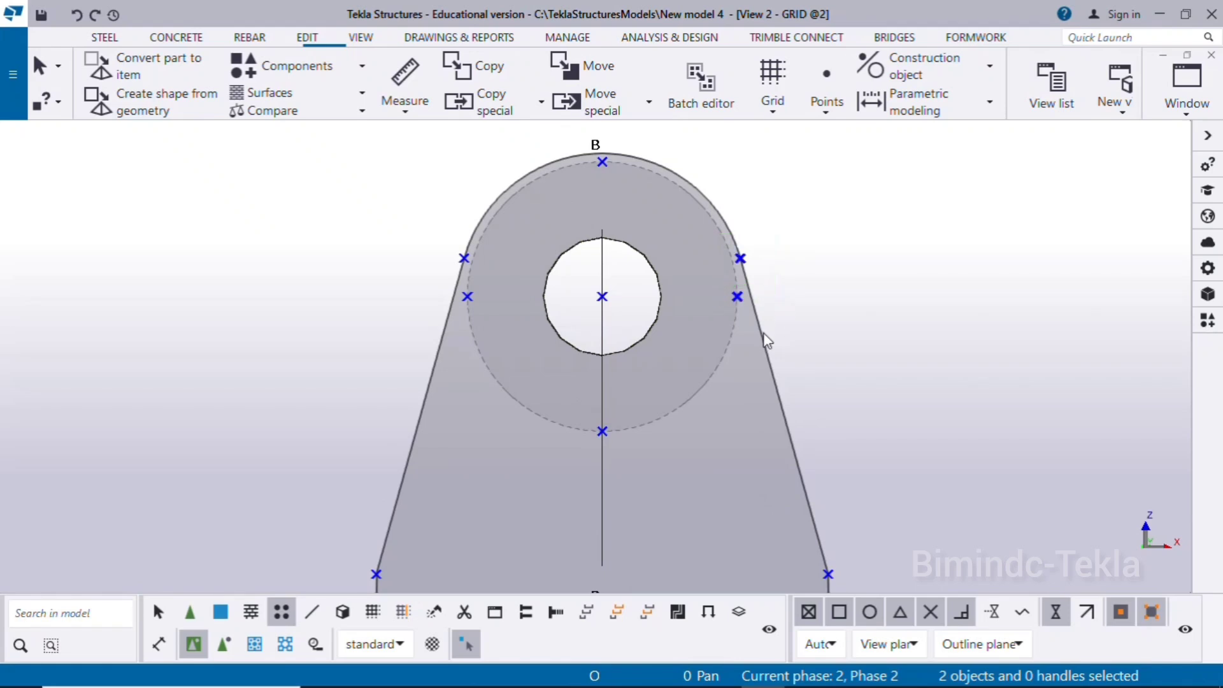
{"action": "left_click_drag", "start_coordinate": [408, 229], "coordinate": [484, 325]}
{"action": "scroll", "coordinate": [847, 280], "scroll_direction": "down", "scroll_amount": 2}
{"action": "left_click_drag", "start_coordinate": [423, 410], "coordinate": [770, 527]}
{"action": "left_click", "coordinate": [838, 519]}
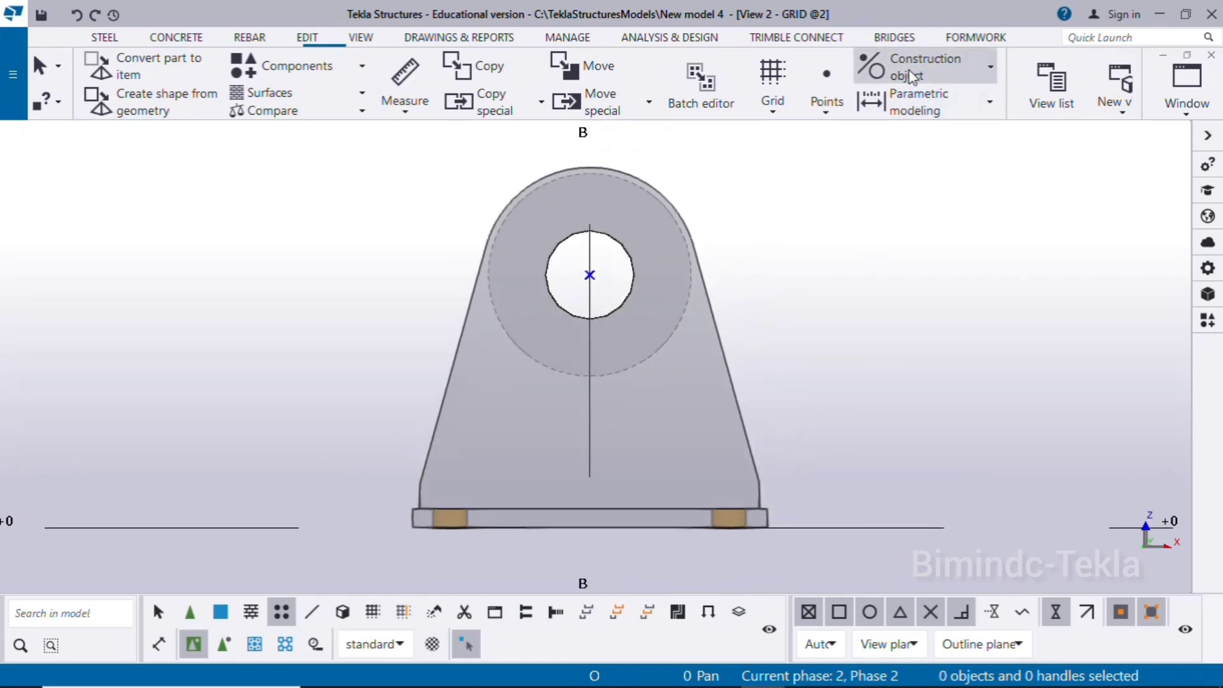
Draw a horizontal construction line through the hole's centre point and end the line command
{"action": "left_click", "coordinate": [904, 71]}
{"action": "left_click", "coordinate": [904, 103]}
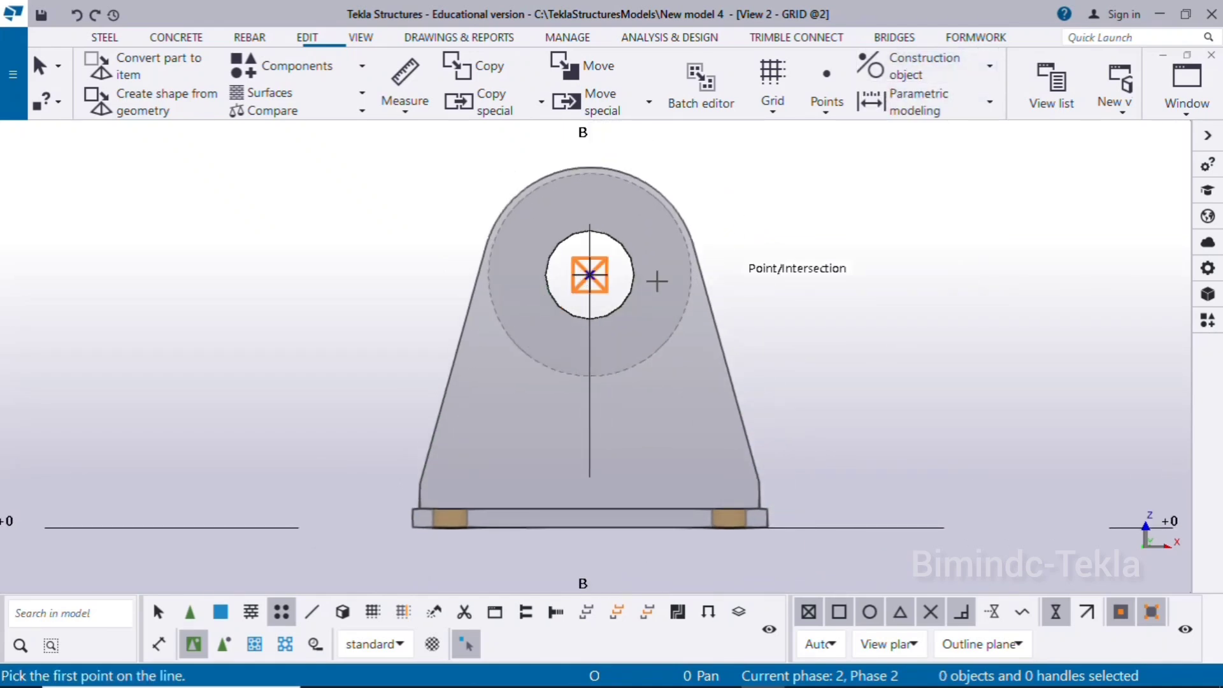
{"action": "left_click", "coordinate": [657, 281]}
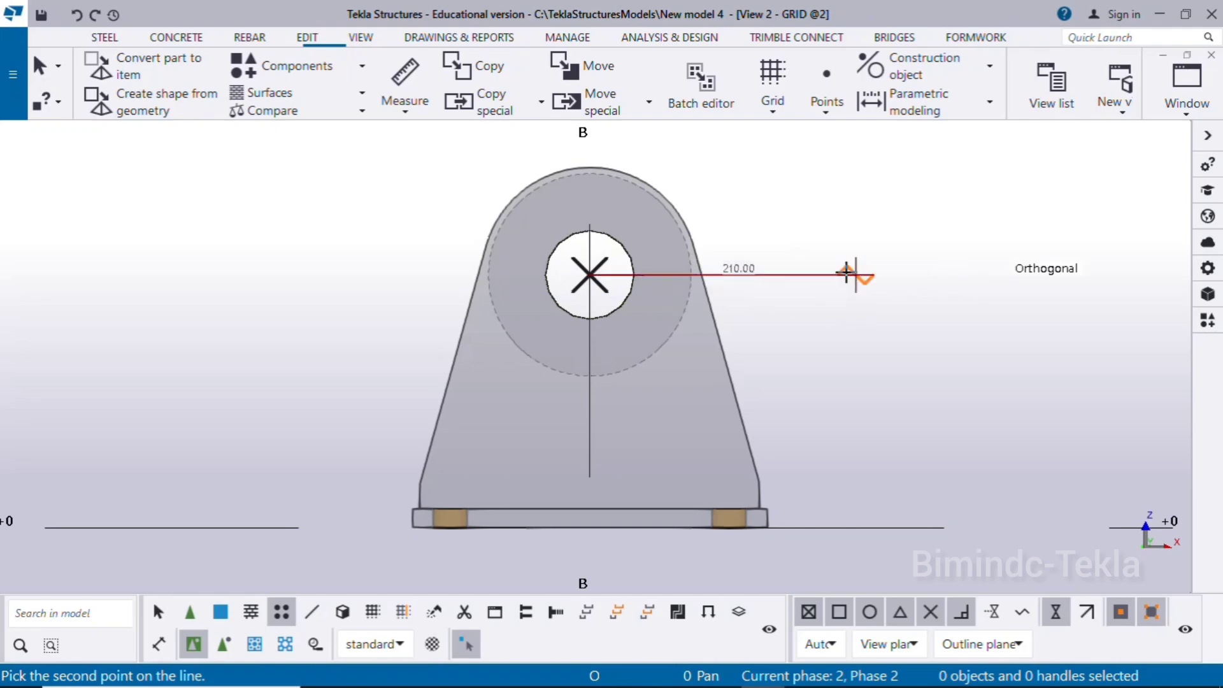
{"action": "left_click", "coordinate": [843, 275]}
{"action": "right_click", "coordinate": [723, 217]}
{"action": "left_click", "coordinate": [771, 230]}
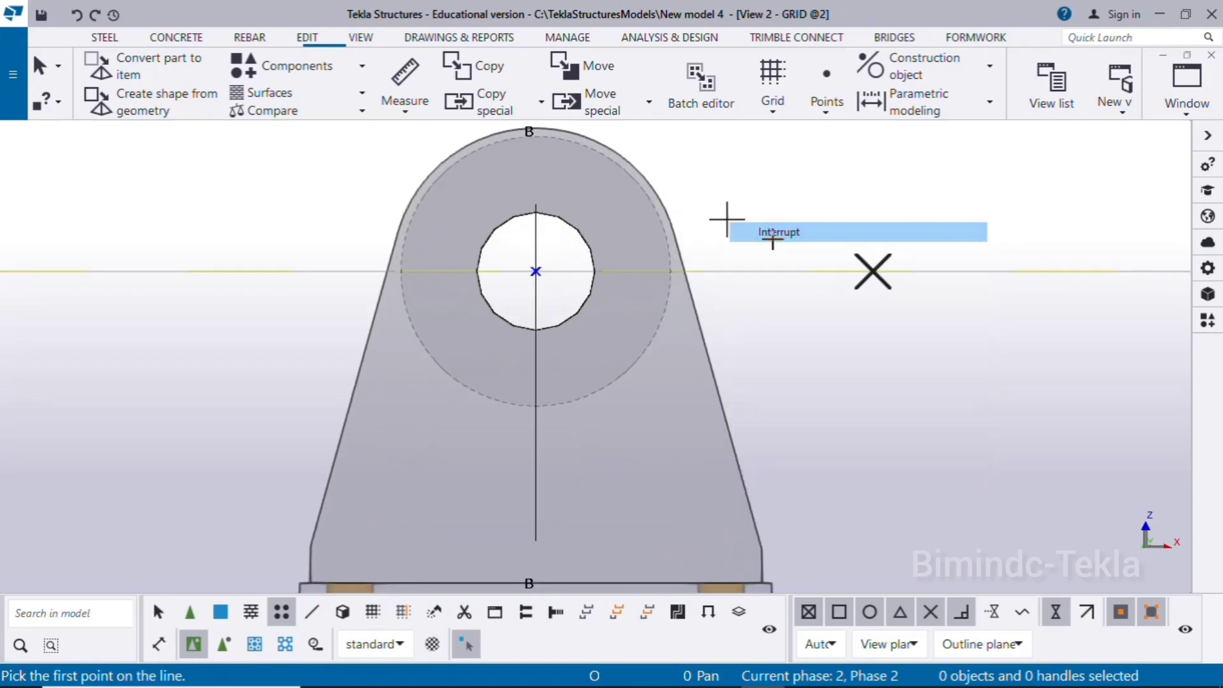
Create an arc point at the drawing's 30° angle, using the hole's centre and its edge on the horizontal construction line
{"action": "scroll", "coordinate": [742, 220], "scroll_direction": "up", "scroll_amount": 2}
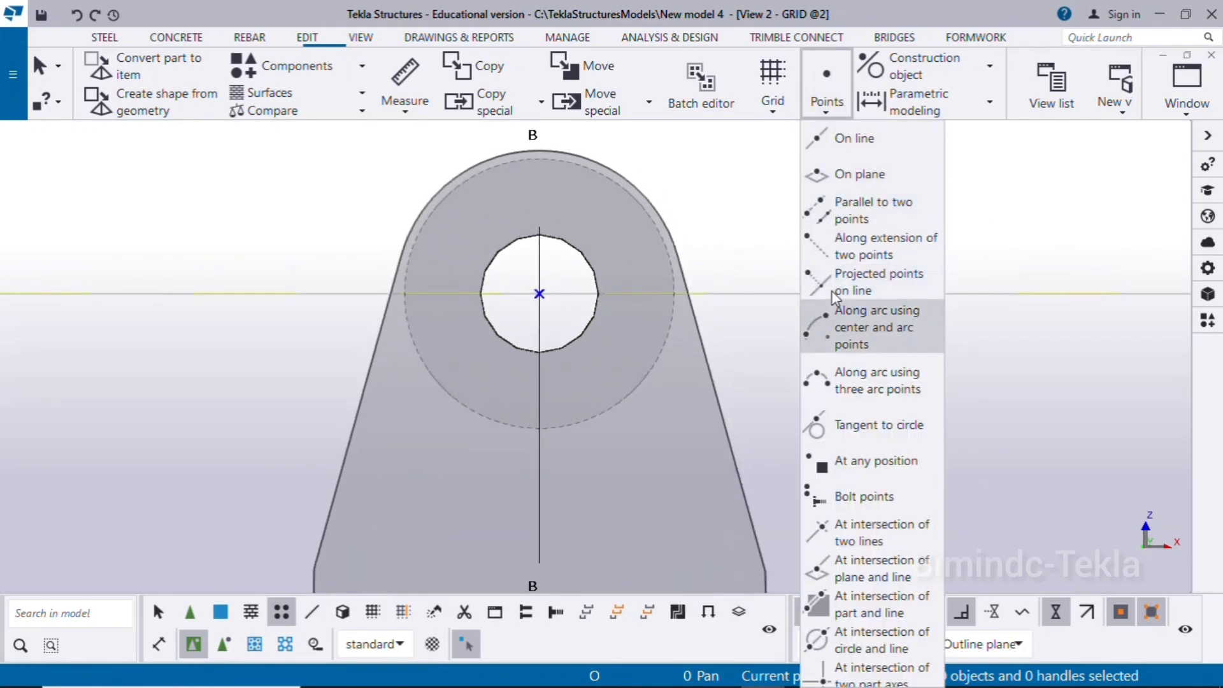
{"action": "left_click", "coordinate": [861, 336]}
{"action": "left_click_drag", "start_coordinate": [600, 108], "coordinate": [825, 132]}
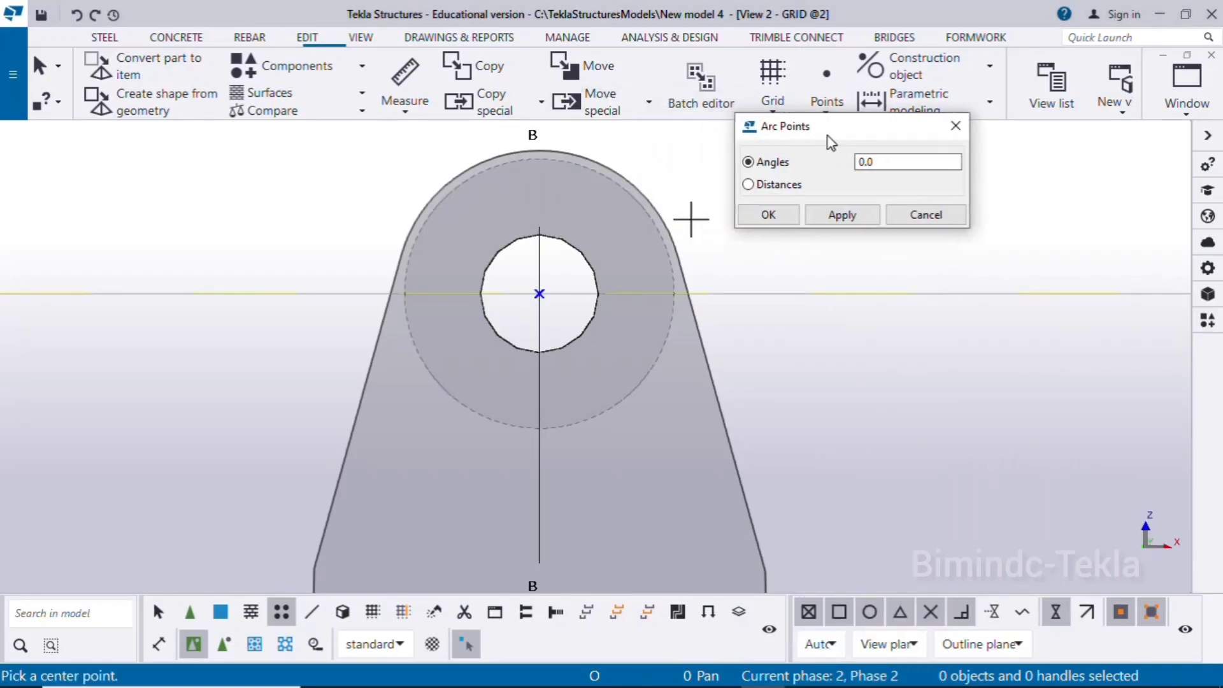
{"action": "left_click_drag", "start_coordinate": [893, 163], "coordinate": [719, 148]}
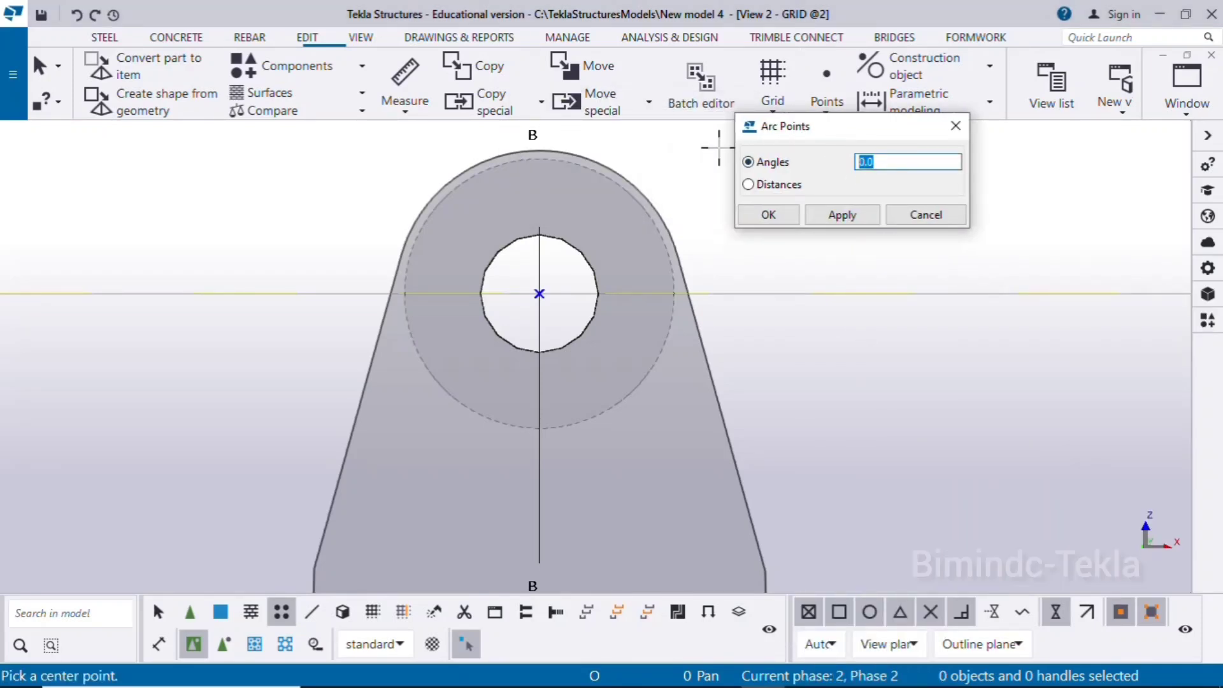
{"action": "left_click", "coordinate": [776, 219]}
{"action": "scroll", "coordinate": [614, 248], "scroll_direction": "up", "scroll_amount": 4}
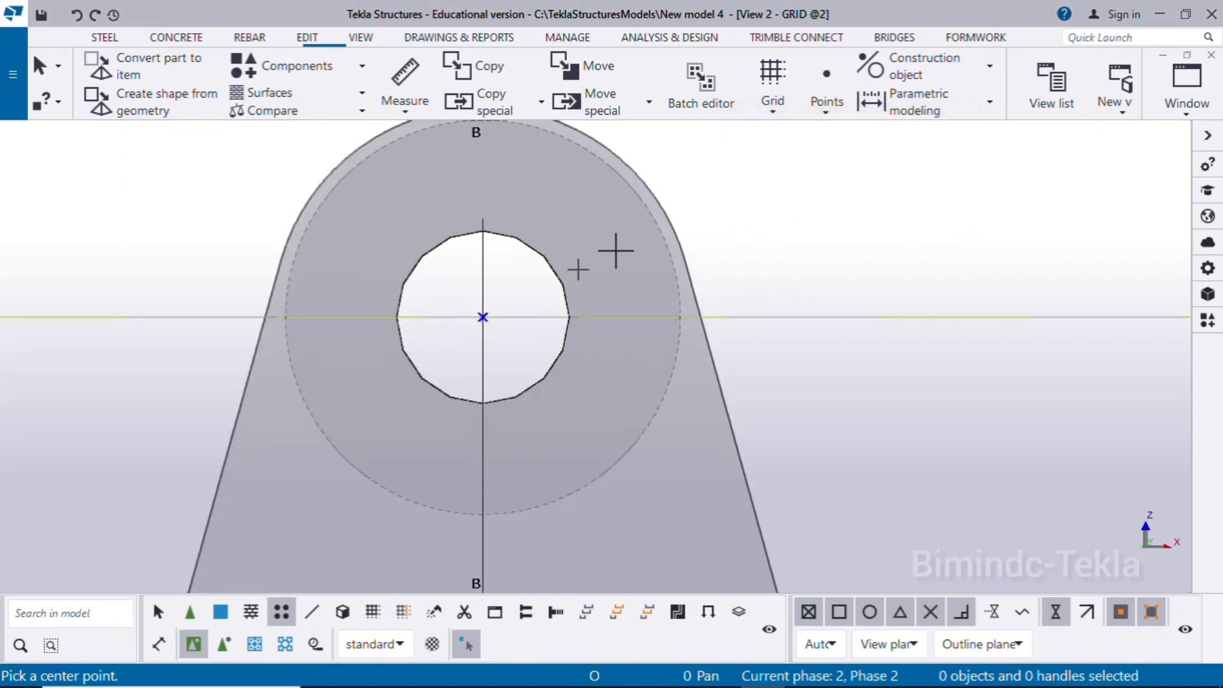
{"action": "left_click", "coordinate": [469, 323]}
{"action": "left_click", "coordinate": [560, 323]}
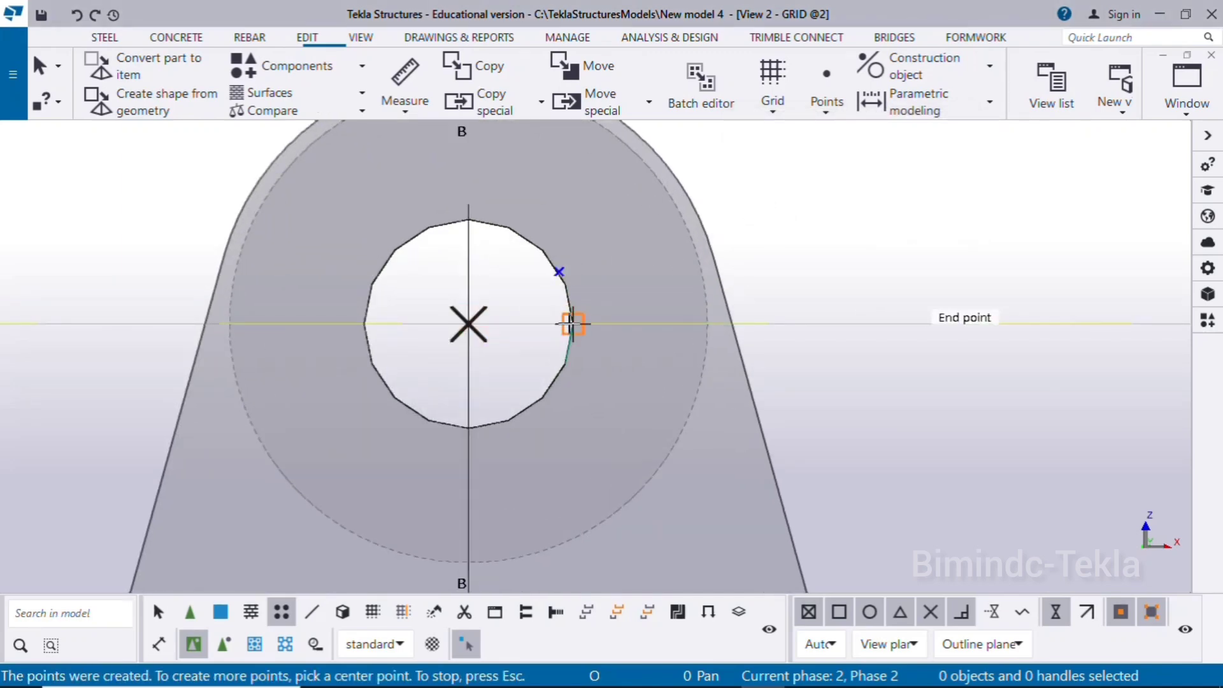
{"action": "right_click", "coordinate": [802, 222]}
{"action": "left_click", "coordinate": [827, 234]}
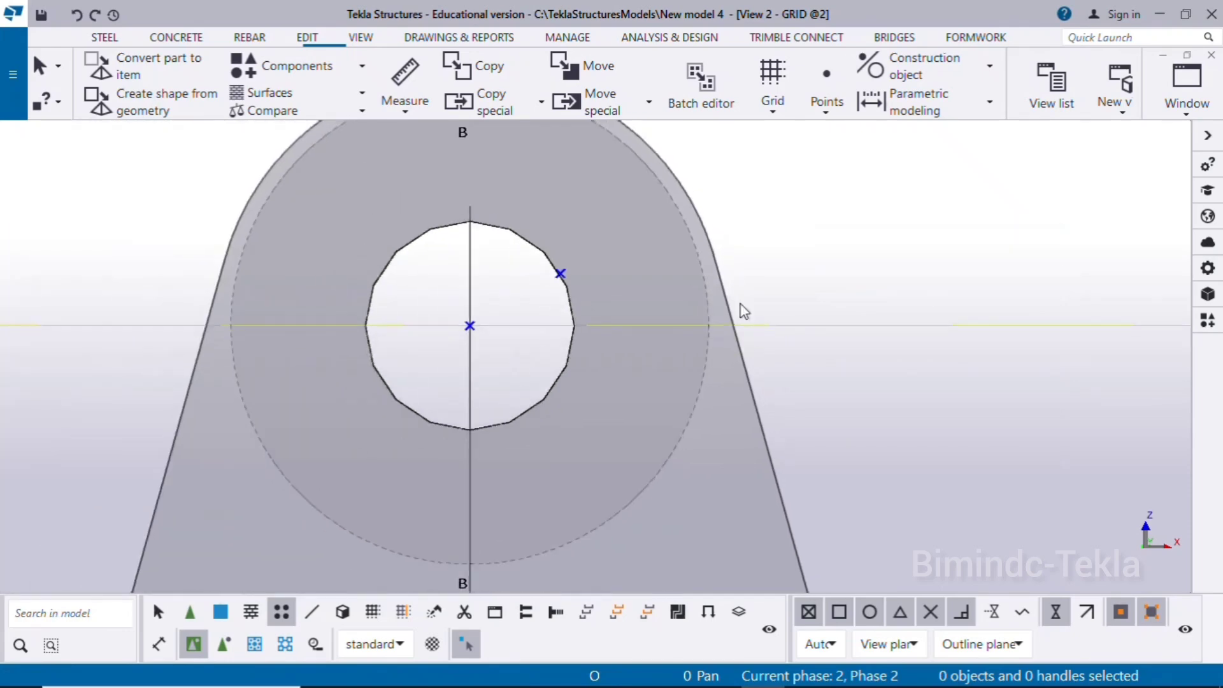
Draw a construction line from the hole's centre through the new arc point and end the line command
{"action": "left_click", "coordinate": [886, 67]}
{"action": "left_click", "coordinate": [881, 102]}
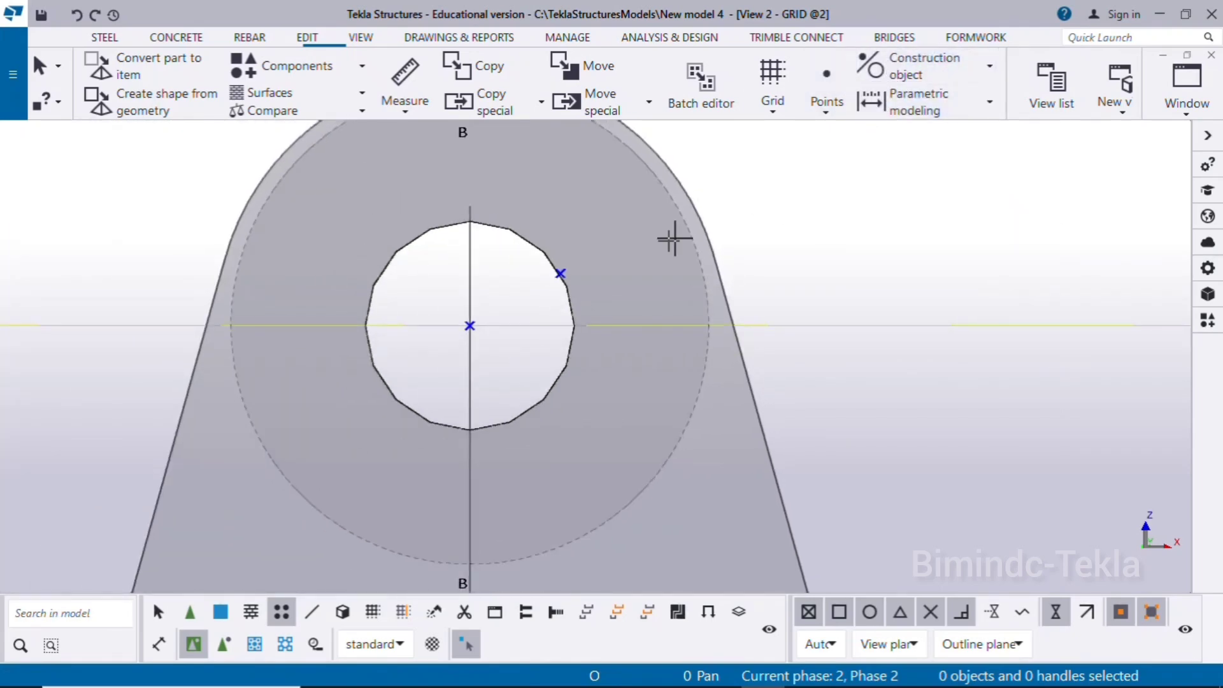
{"action": "left_click", "coordinate": [470, 325]}
{"action": "left_click", "coordinate": [560, 274]}
{"action": "scroll", "coordinate": [586, 338], "scroll_direction": "down", "scroll_amount": 3}
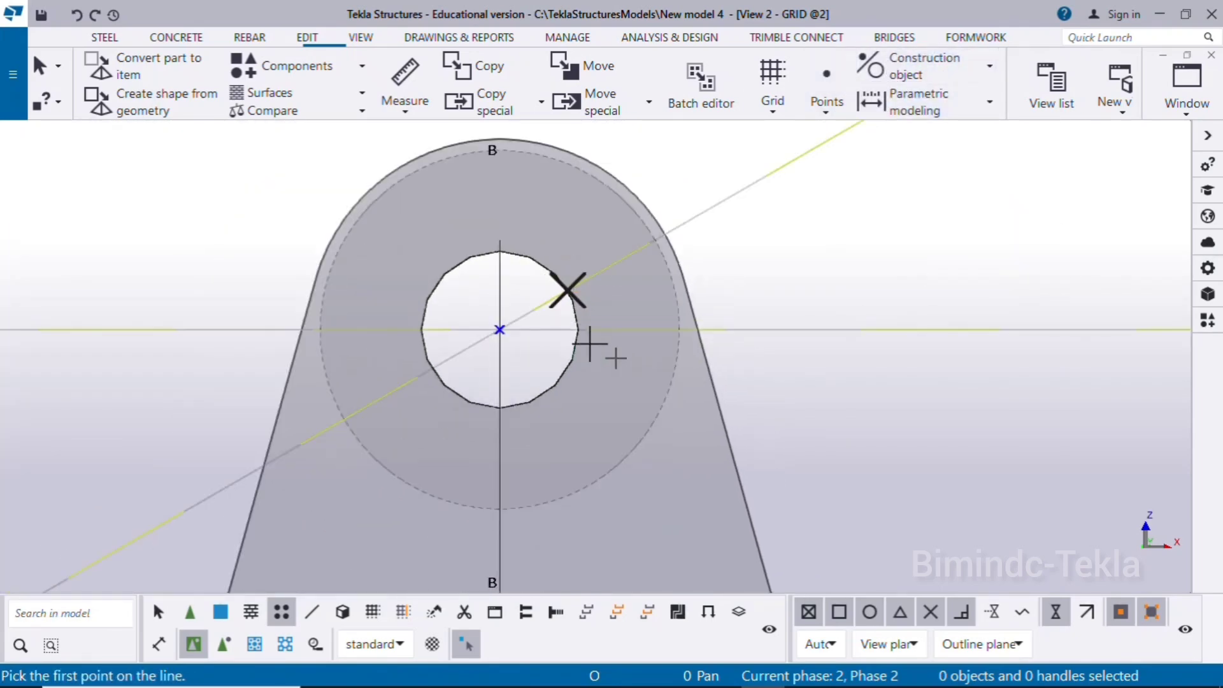
{"action": "right_click", "coordinate": [756, 289]}
{"action": "left_click", "coordinate": [803, 298]}
{"action": "scroll", "coordinate": [706, 321], "scroll_direction": "down", "scroll_amount": 2}
{"action": "middle_click_drag", "start_coordinate": [706, 322], "coordinate": [677, 375]}
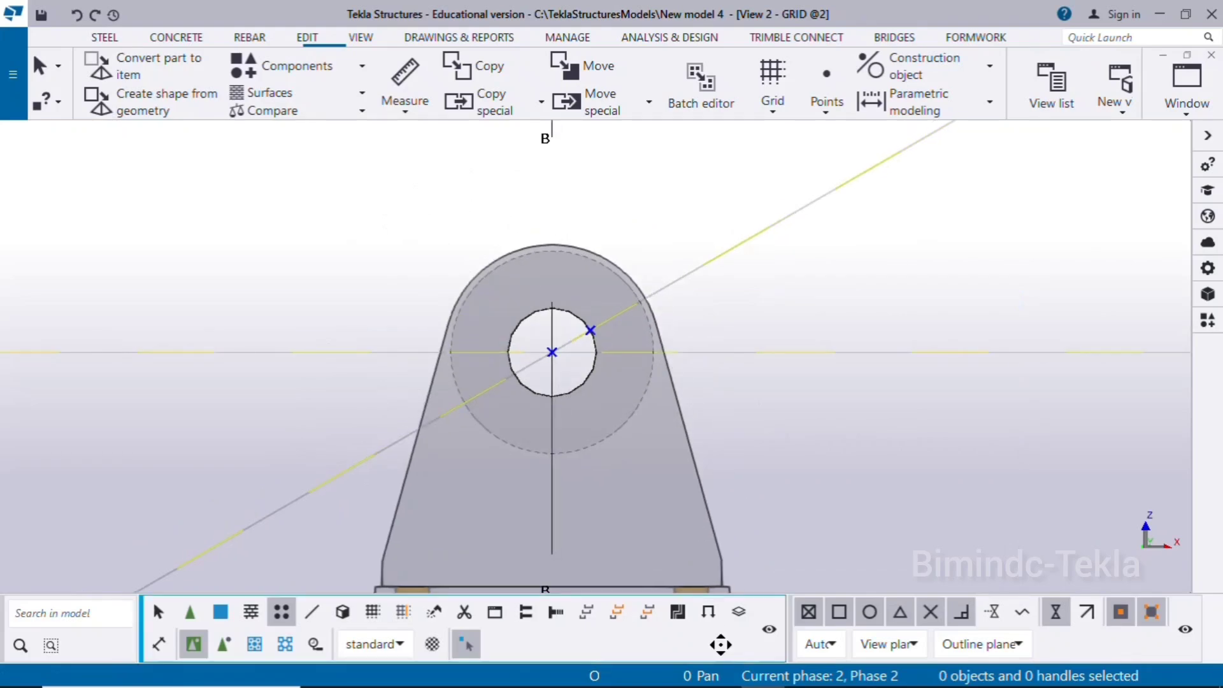
Copy the inclined construction line with a 45 mm offset towards the upper side of the disc and end the command
{"action": "left_click", "coordinate": [718, 671]}
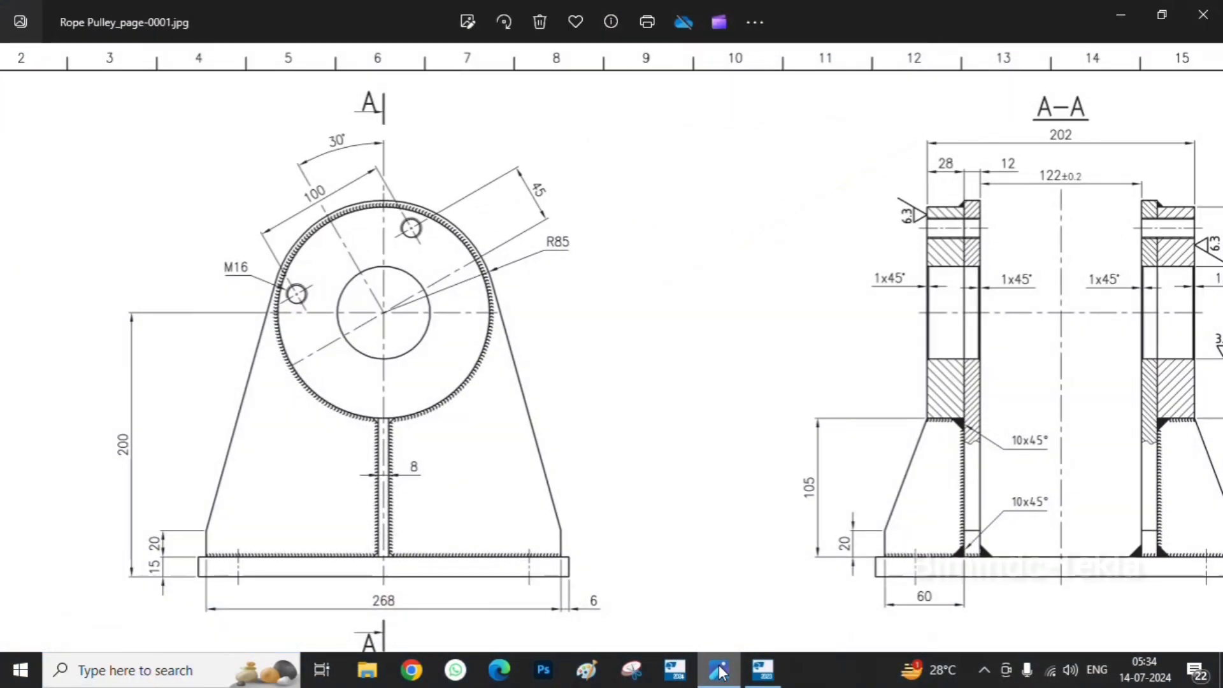
{"action": "left_click", "coordinate": [719, 670]}
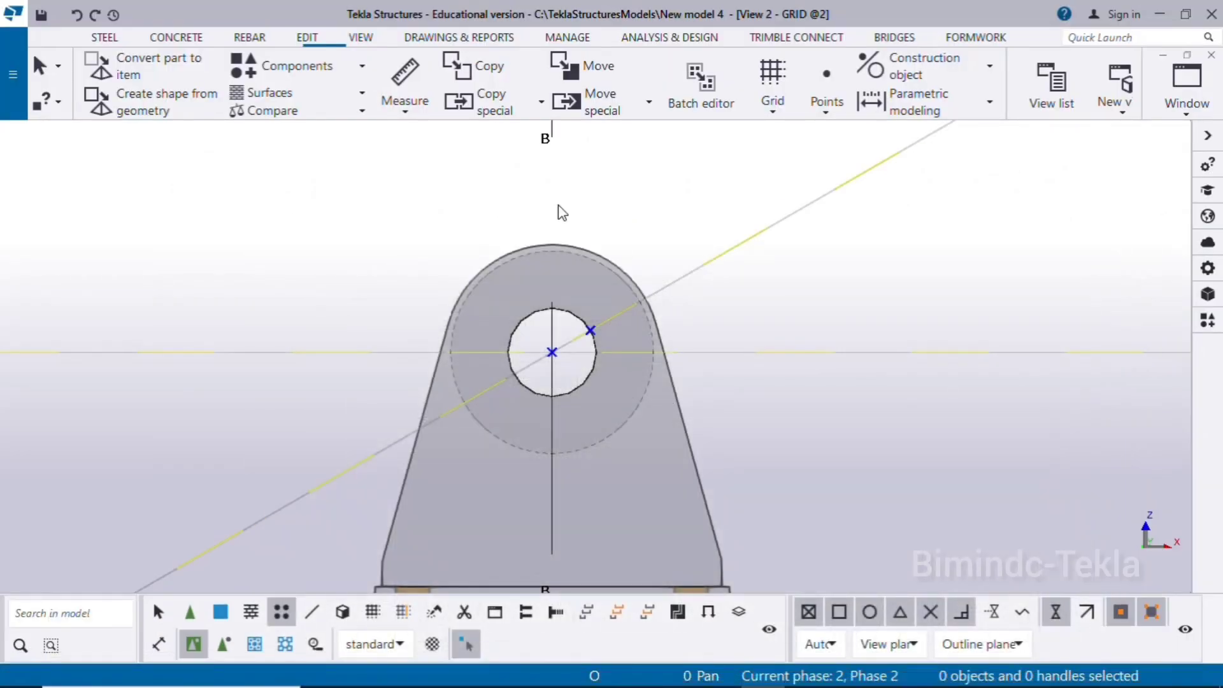
{"action": "left_click", "coordinate": [905, 67]}
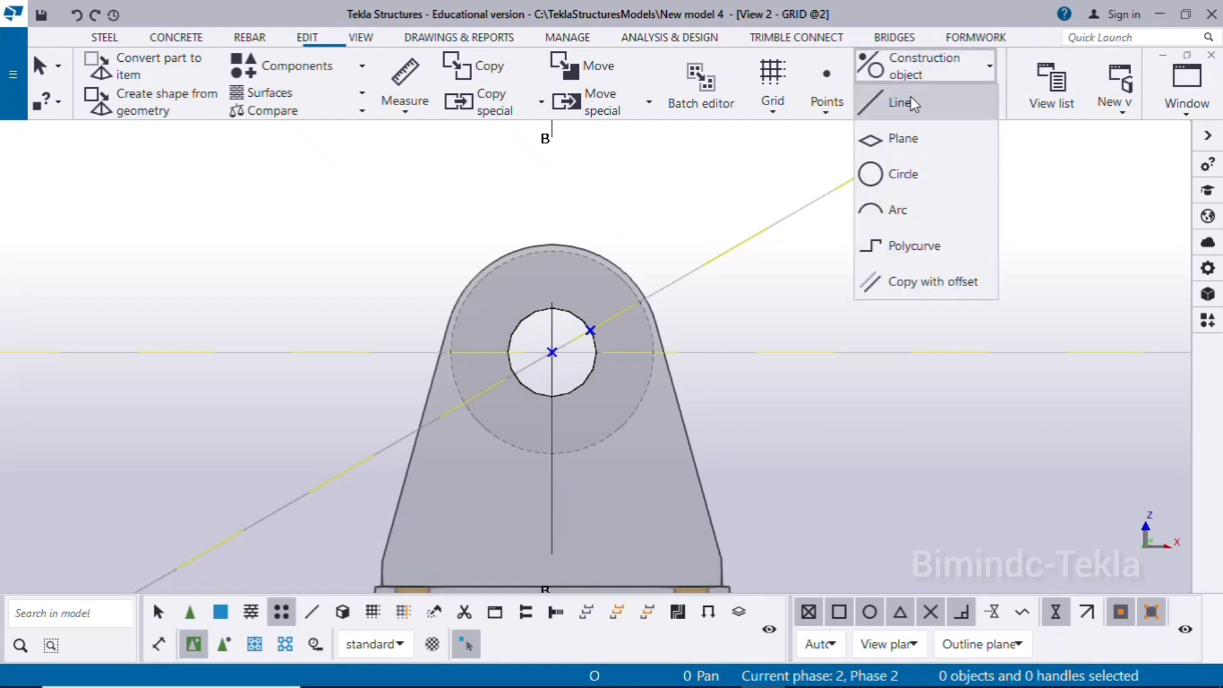
{"action": "left_click", "coordinate": [901, 293]}
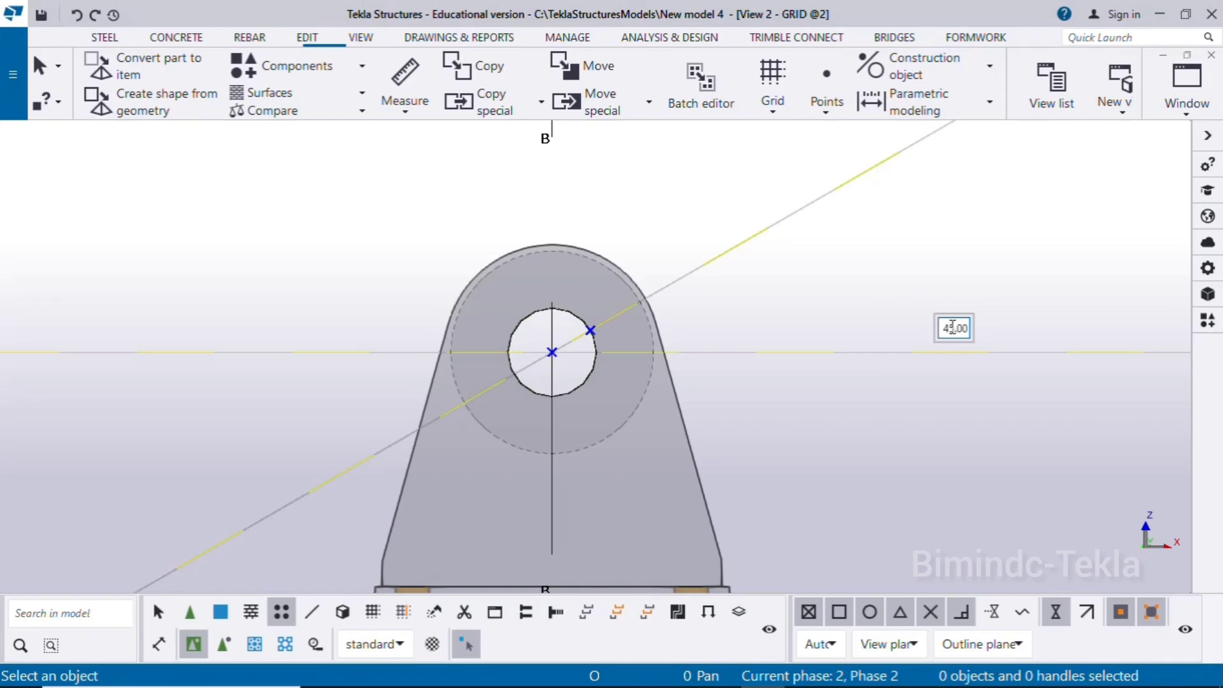
{"action": "scroll", "coordinate": [708, 387], "scroll_direction": "down", "scroll_amount": 1}
{"action": "left_click", "coordinate": [735, 279]}
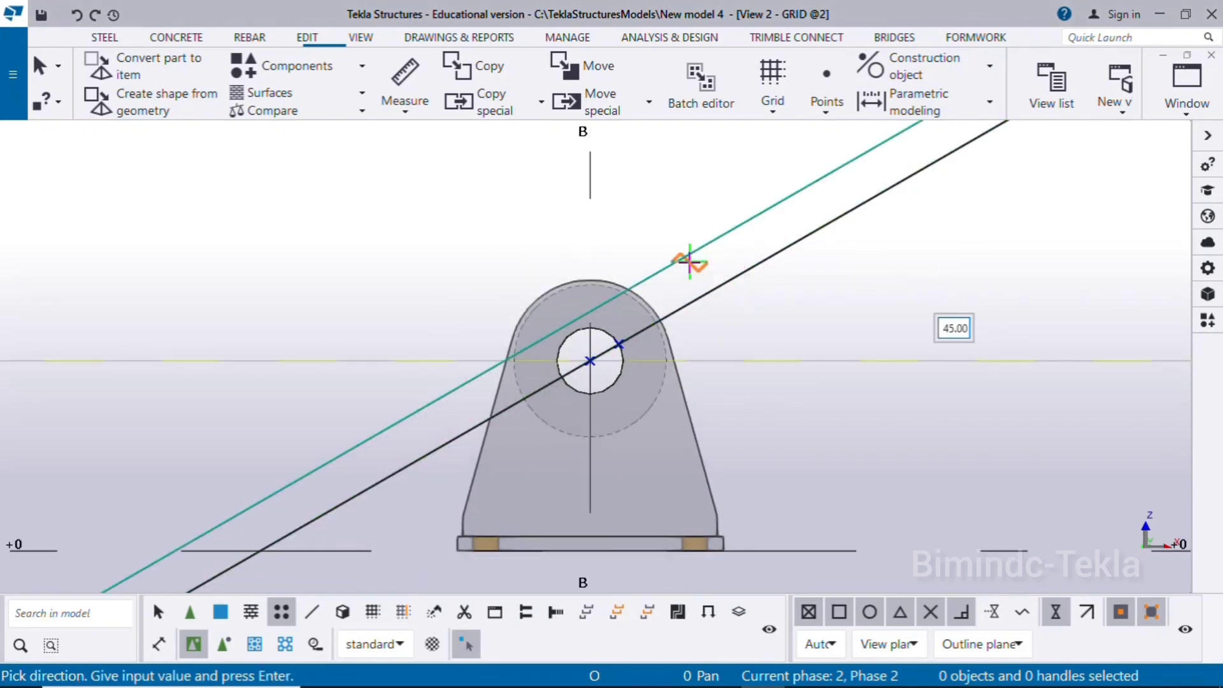
{"action": "left_click", "coordinate": [682, 253]}
{"action": "scroll", "coordinate": [691, 210], "scroll_direction": "up", "scroll_amount": 3}
{"action": "right_click", "coordinate": [694, 197]}
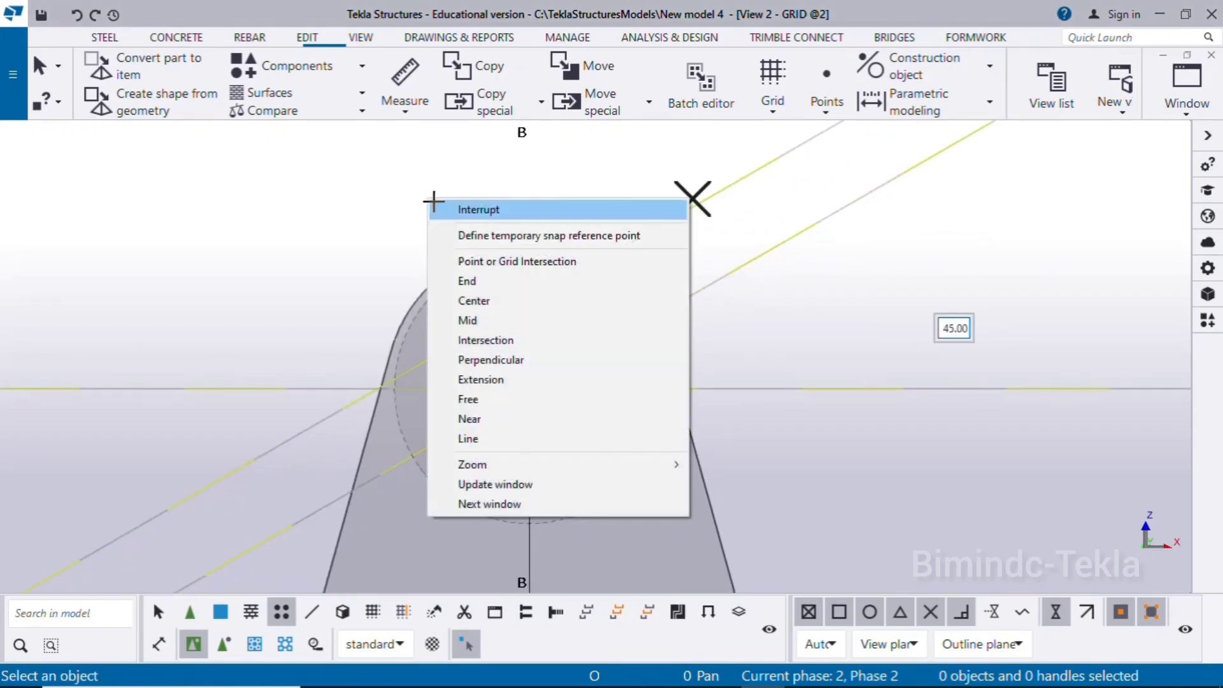
{"action": "left_click", "coordinate": [669, 205]}
Create an arc point at the drawing's 30° angle, using the hole's centre and the uppermost point of its edge
{"action": "left_click", "coordinate": [726, 674]}
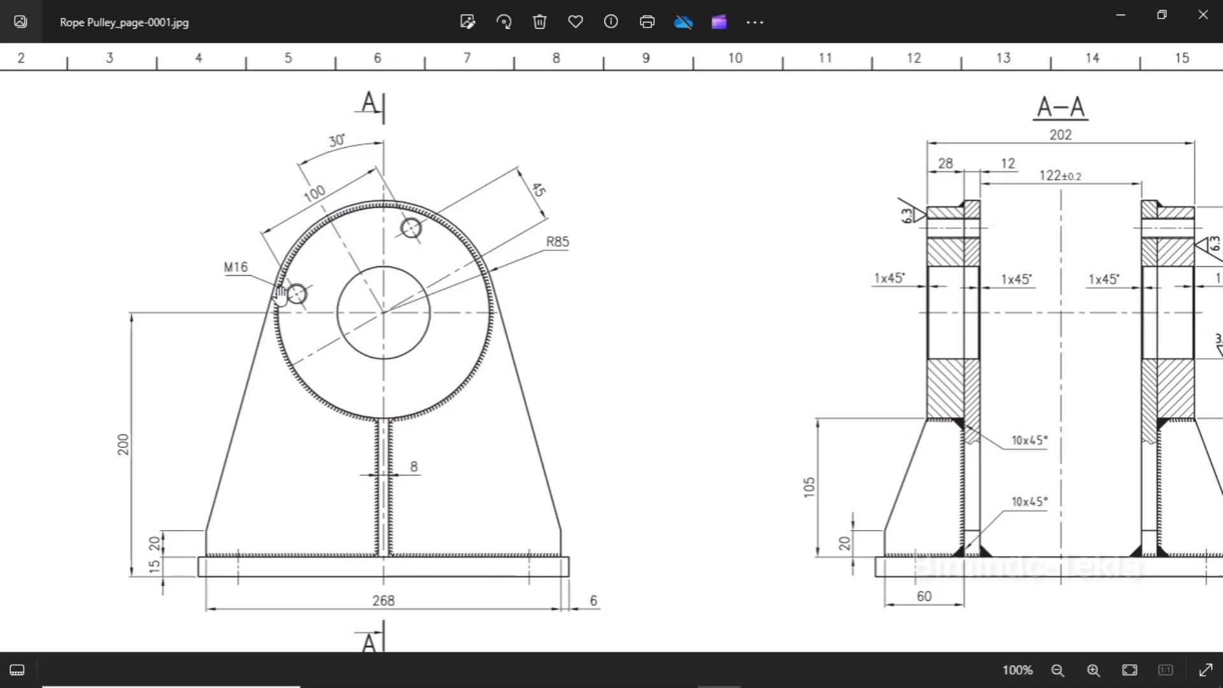
{"action": "left_click", "coordinate": [1121, 13]}
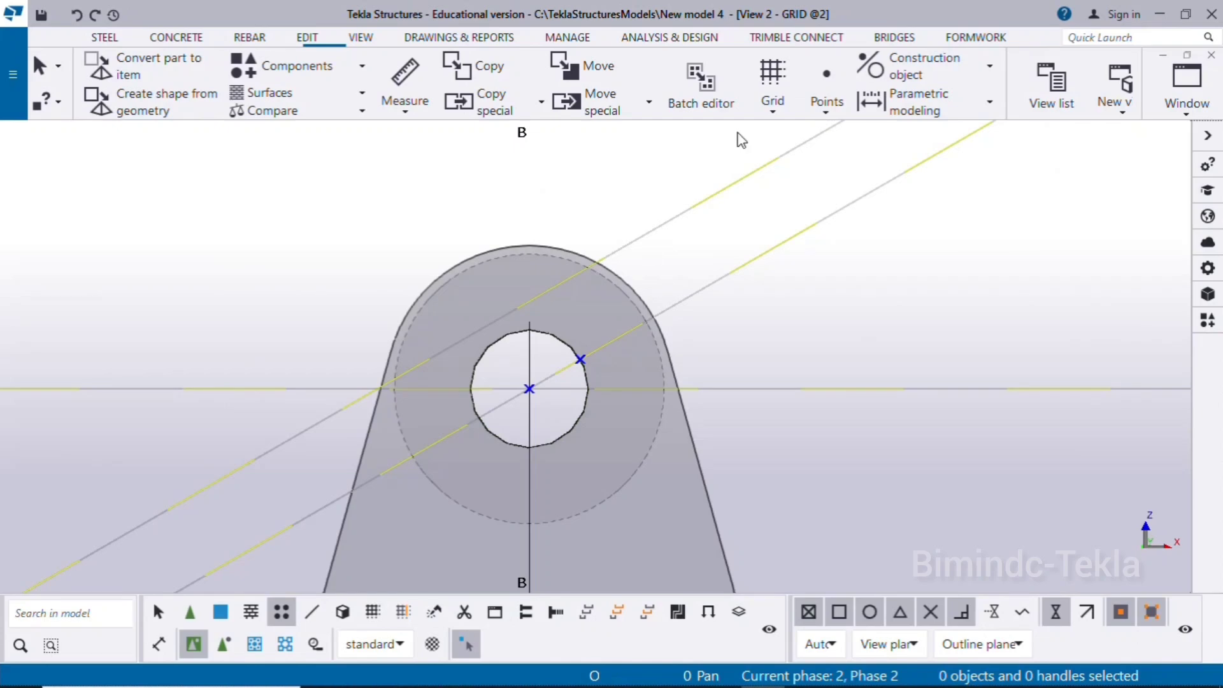
{"action": "left_click", "coordinate": [827, 105]}
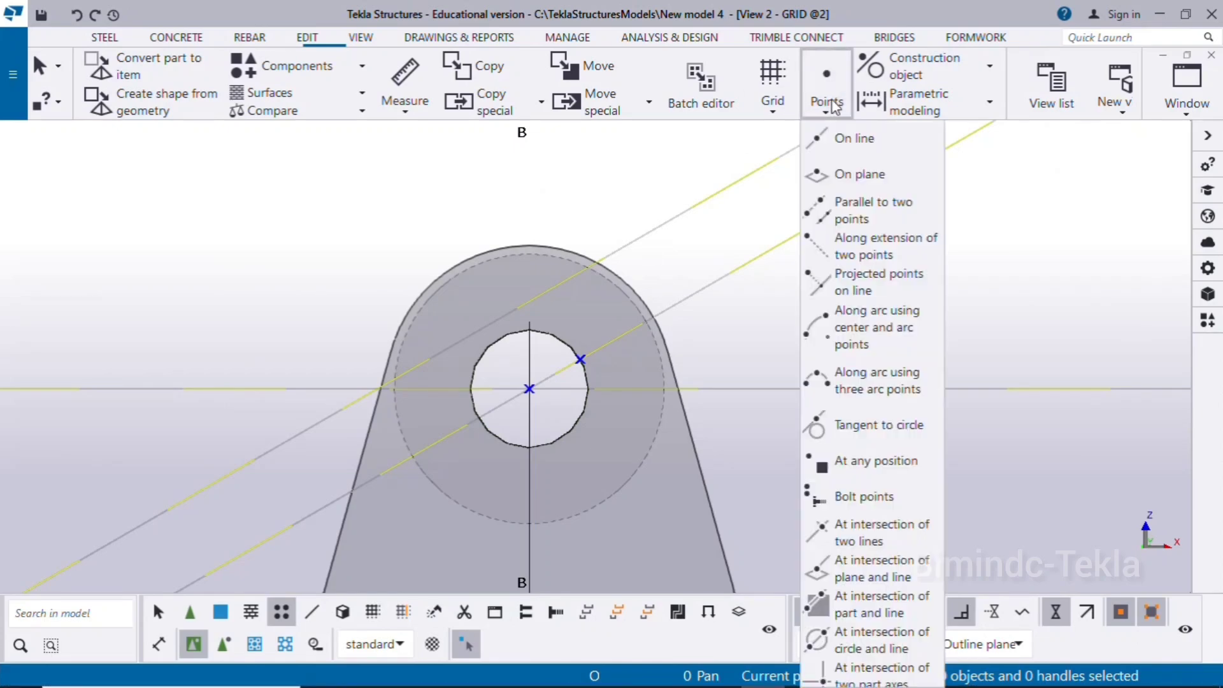
{"action": "left_click", "coordinate": [868, 347]}
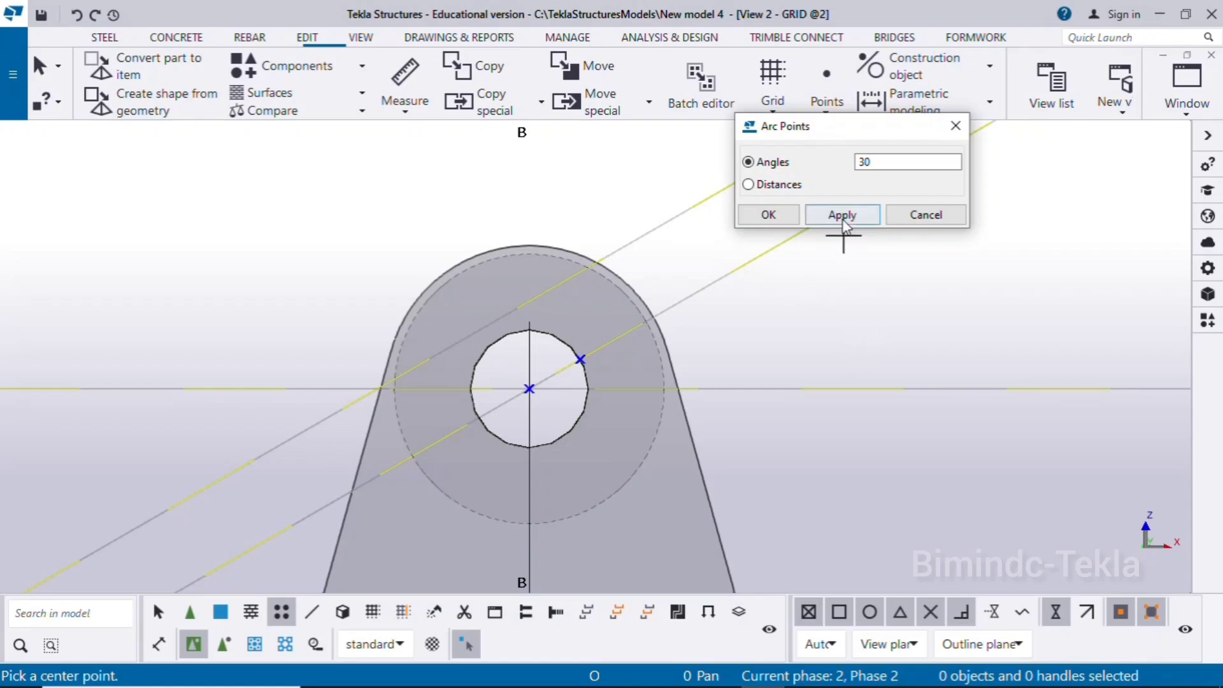
{"action": "left_click", "coordinate": [796, 217]}
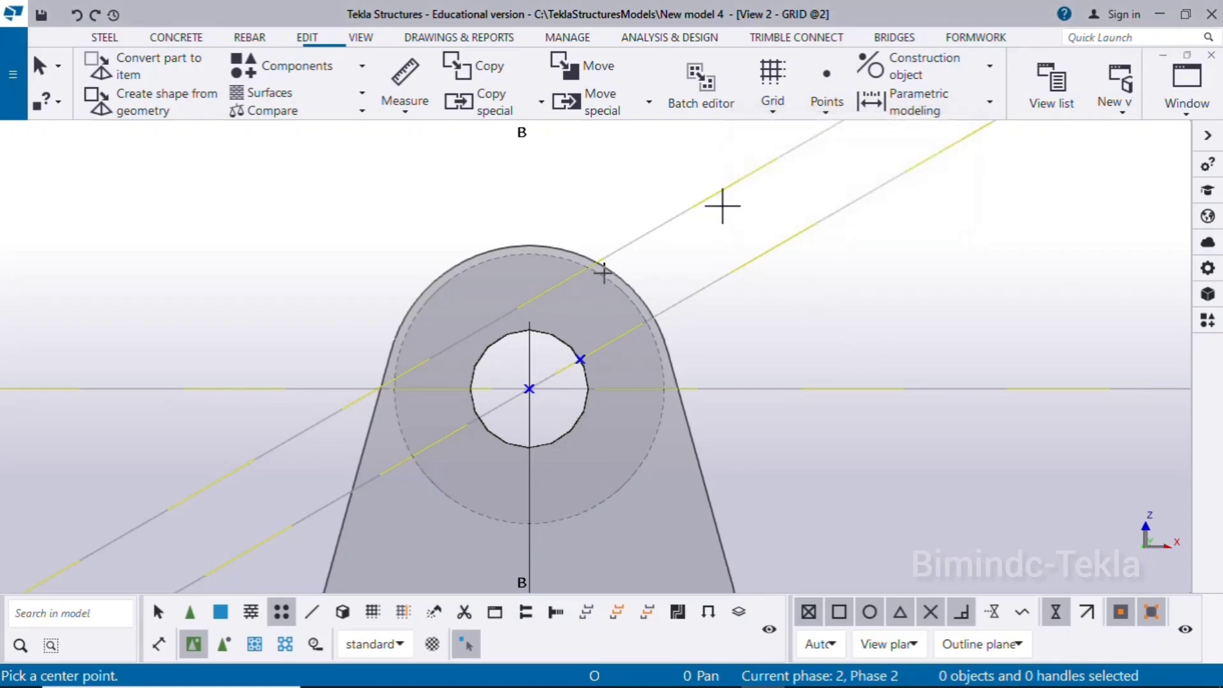
{"action": "left_click", "coordinate": [529, 388]}
{"action": "scroll", "coordinate": [528, 388], "scroll_direction": "up", "scroll_amount": 2}
{"action": "left_click", "coordinate": [527, 310]}
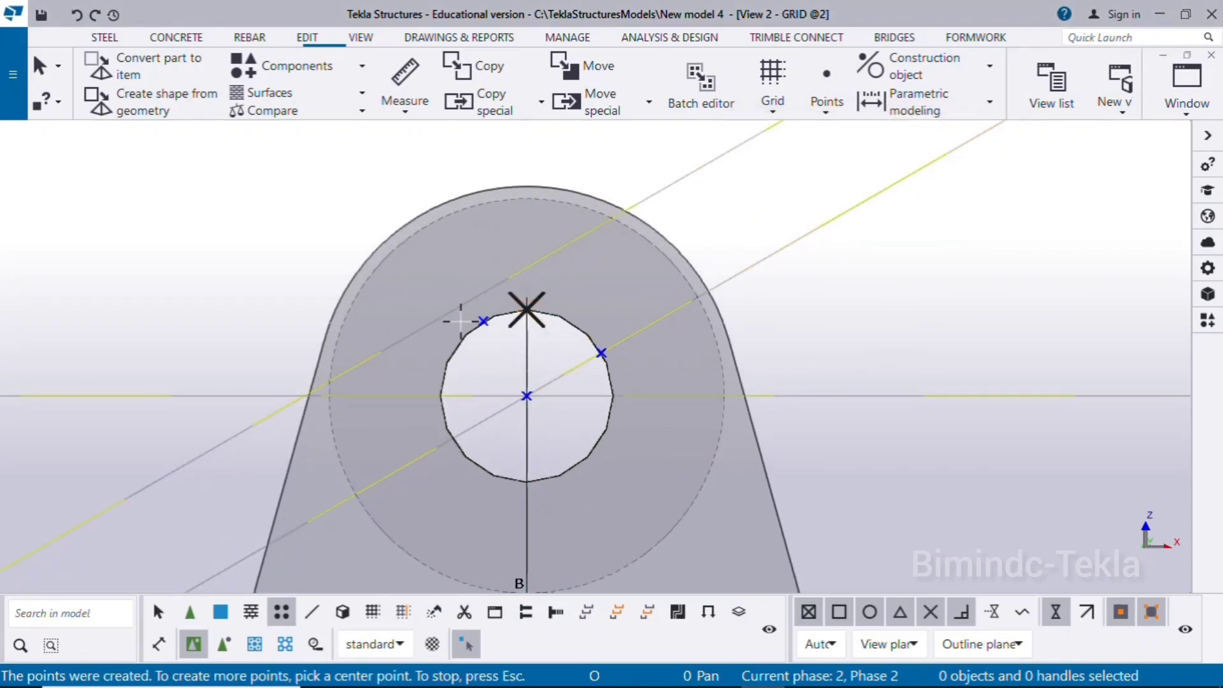
{"action": "right_click", "coordinate": [325, 254]}
{"action": "left_click", "coordinate": [344, 258]}
Draw a construction line from the hole's centre through the arc point on its upper-left edge and end the line command
{"action": "left_click", "coordinate": [905, 71]}
{"action": "left_click", "coordinate": [898, 102]}
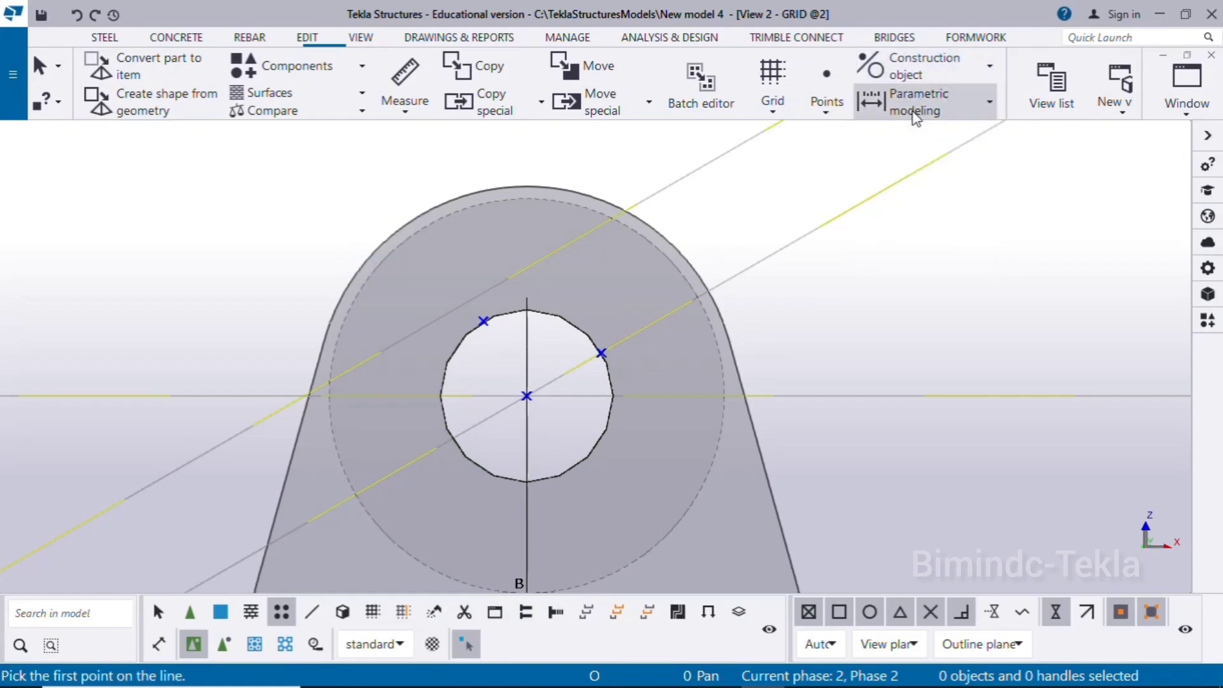
{"action": "scroll", "coordinate": [611, 392], "scroll_direction": "up", "scroll_amount": 2}
{"action": "left_click", "coordinate": [489, 395]}
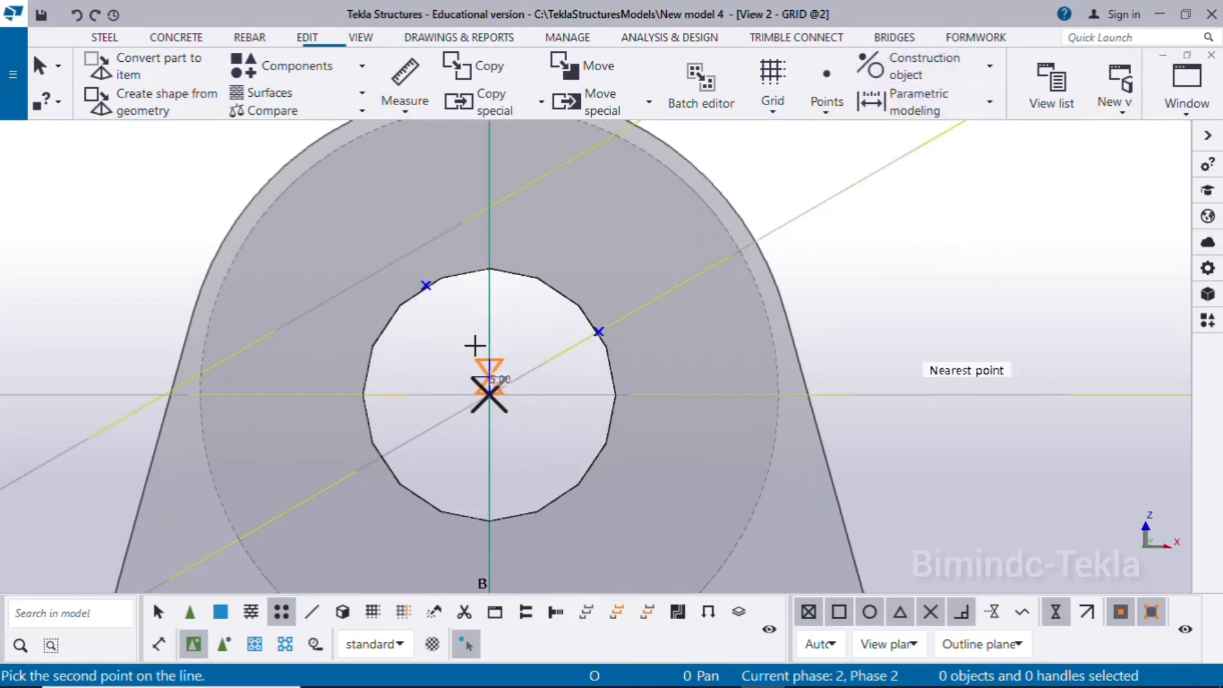
{"action": "left_click", "coordinate": [426, 285]}
{"action": "scroll", "coordinate": [470, 314], "scroll_direction": "down", "scroll_amount": 2}
{"action": "right_click", "coordinate": [814, 281]}
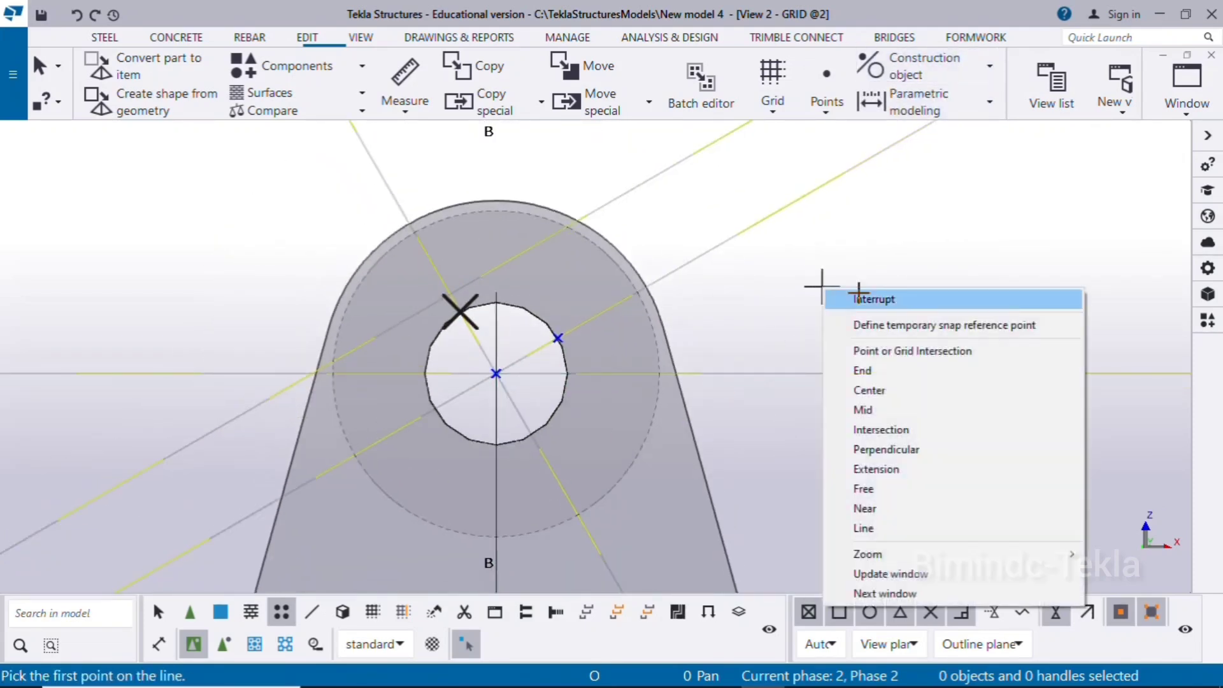
{"action": "left_click", "coordinate": [851, 299]}
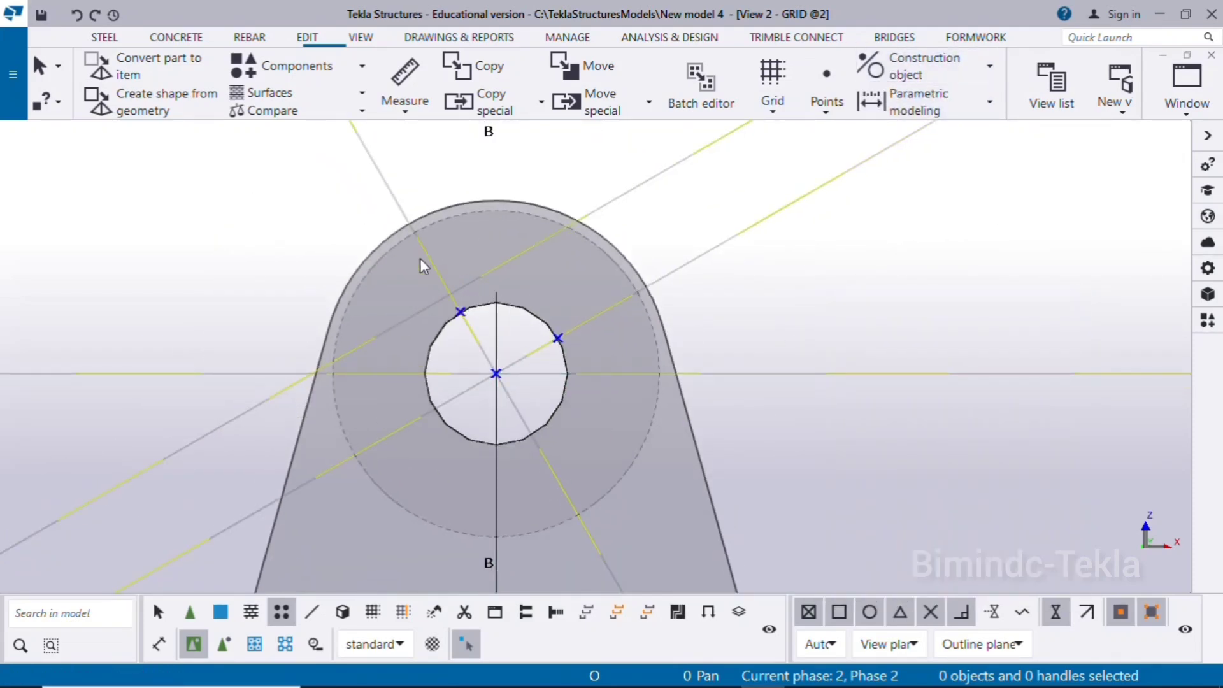
Copy the steep construction line through the hole's centre with a 50 mm offset to both sides
{"action": "left_click", "coordinate": [905, 69]}
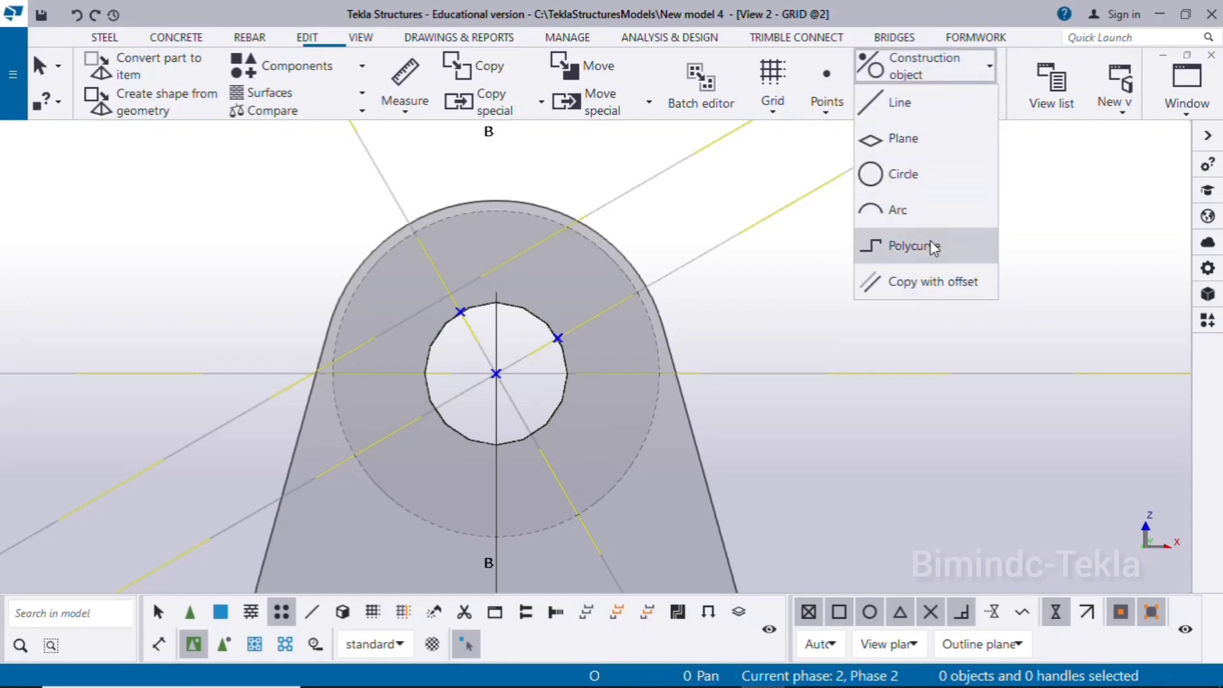
{"action": "left_click", "coordinate": [918, 282]}
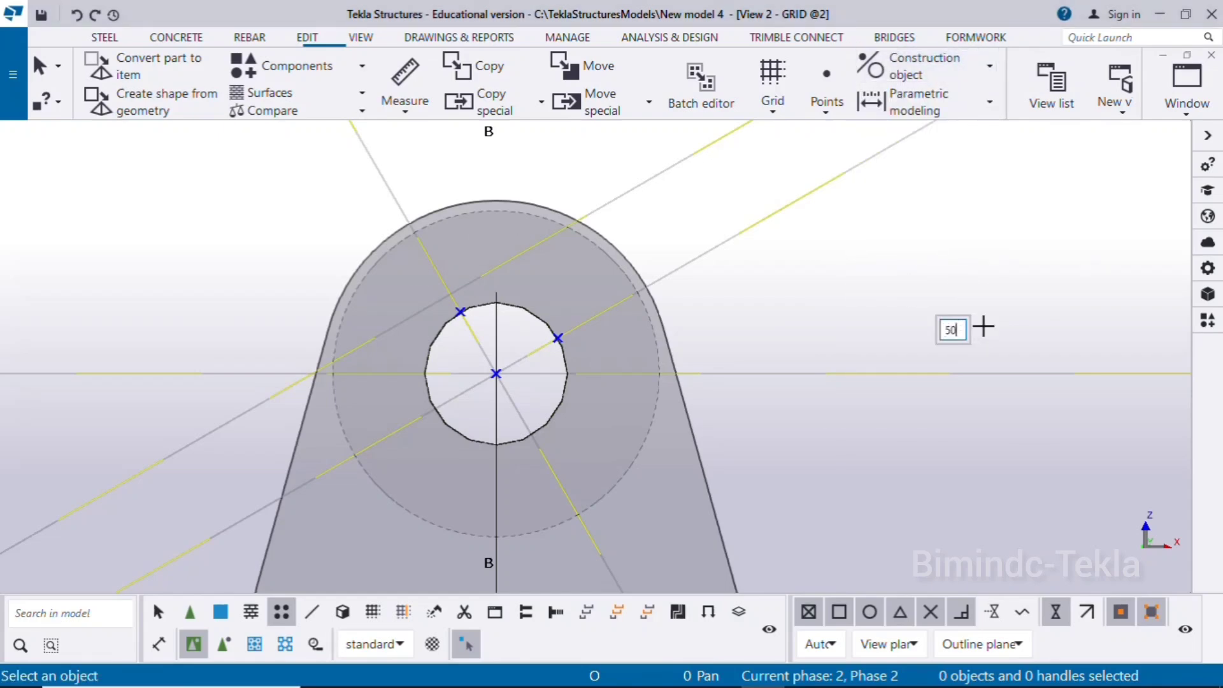
{"action": "left_click", "coordinate": [379, 176]}
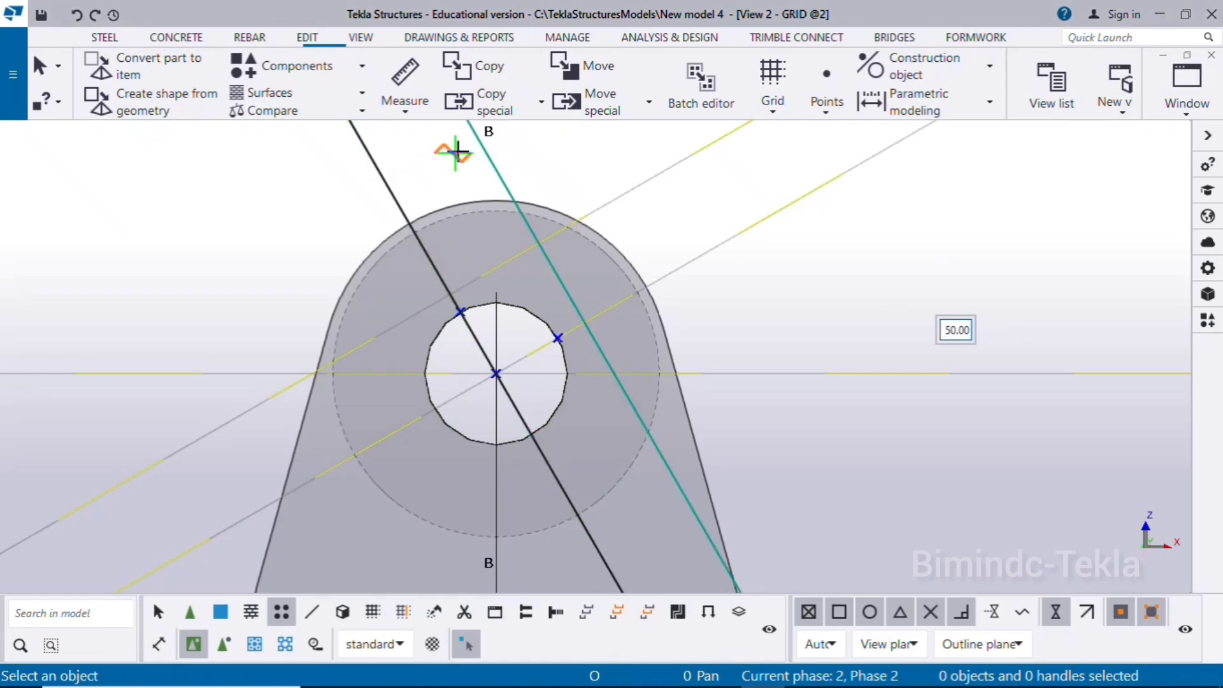
{"action": "left_click", "coordinate": [394, 191]}
{"action": "left_click", "coordinate": [342, 234]}
{"action": "scroll", "coordinate": [460, 268], "scroll_direction": "down", "scroll_amount": 2}
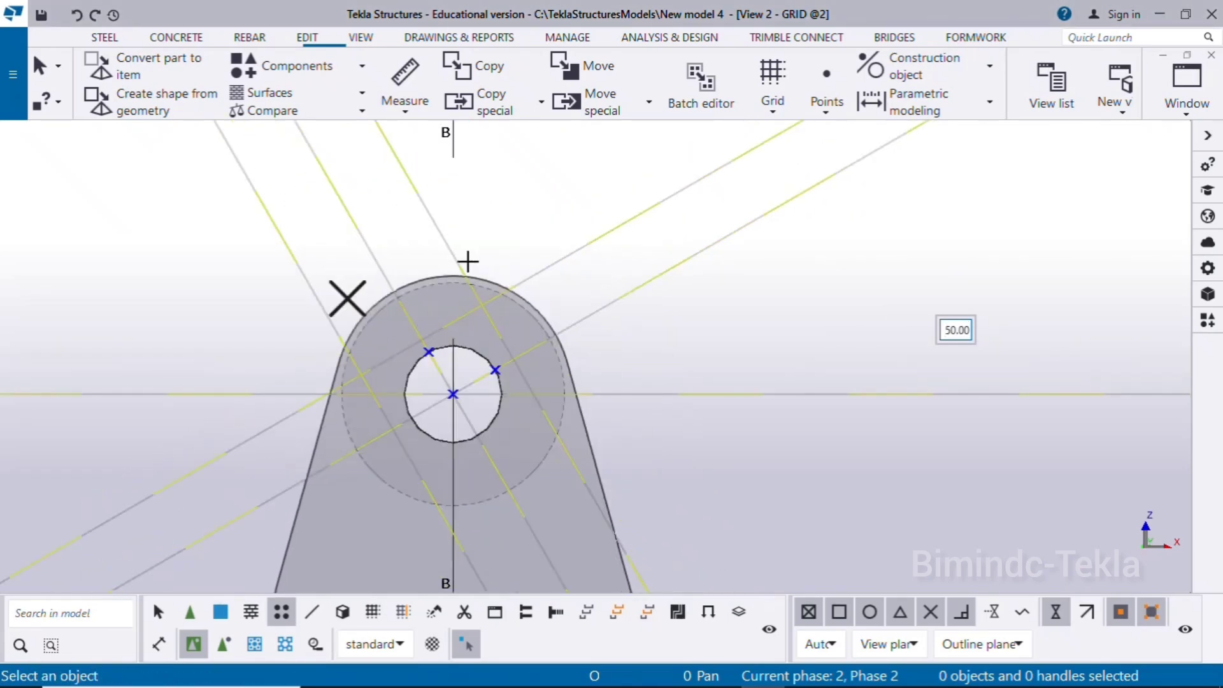
{"action": "right_click", "coordinate": [496, 208]}
{"action": "left_click", "coordinate": [527, 217]}
Place points where the two 50 mm offset lines intersect the 45 mm offset line on the disc
{"action": "left_click", "coordinate": [821, 110]}
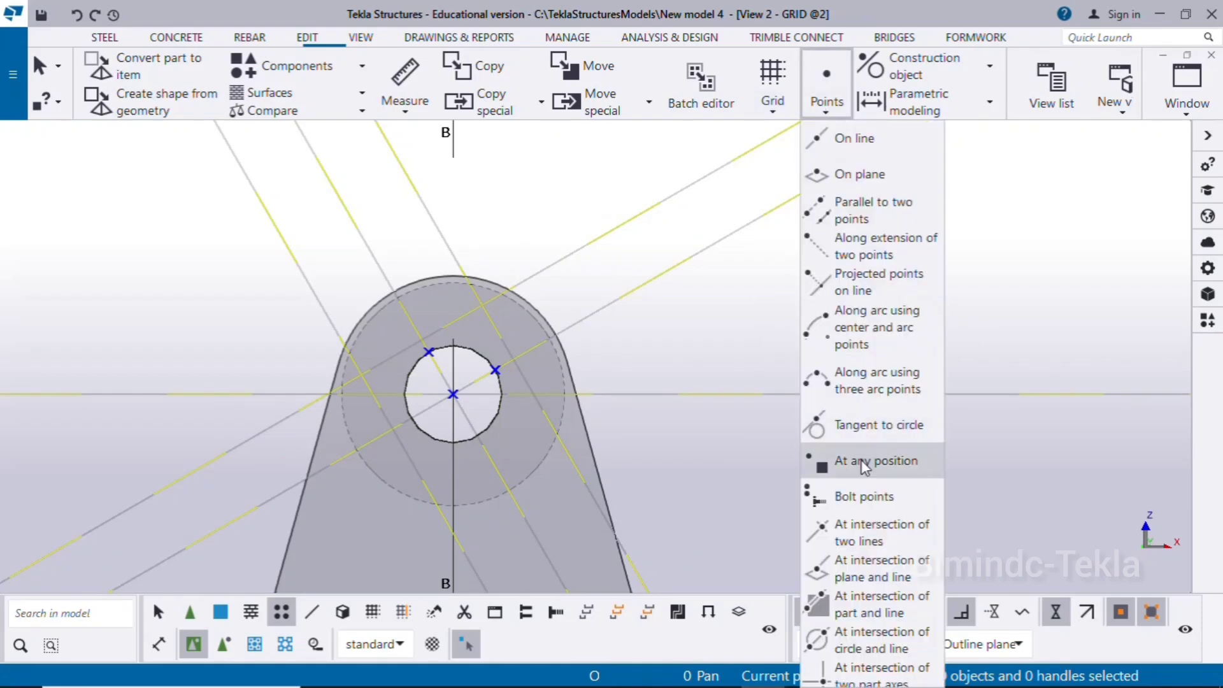
{"action": "left_click", "coordinate": [866, 461]}
{"action": "scroll", "coordinate": [484, 306], "scroll_direction": "up", "scroll_amount": 2}
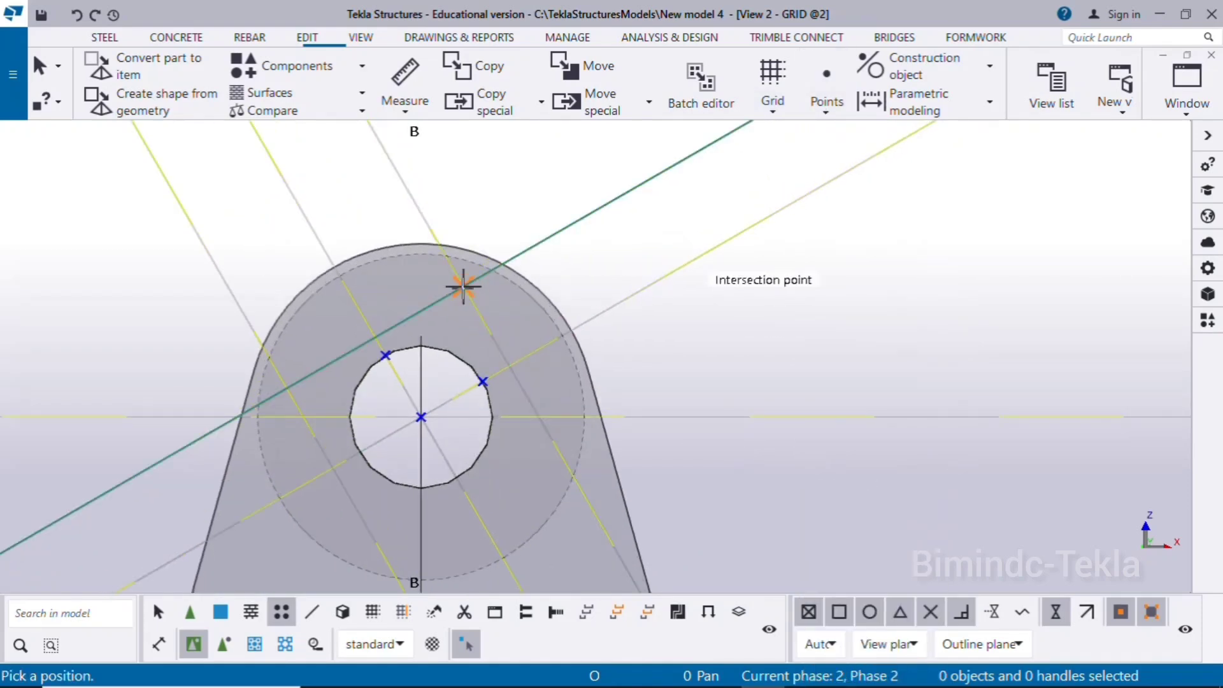
{"action": "left_click", "coordinate": [464, 286]}
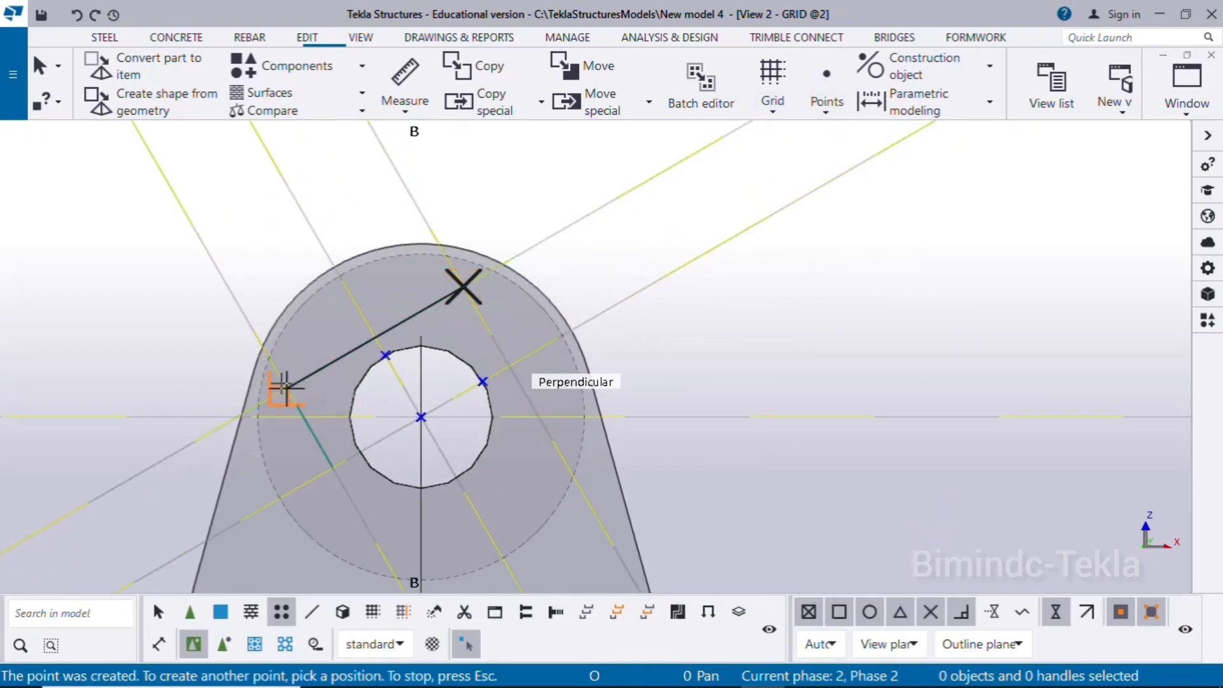
{"action": "scroll", "coordinate": [288, 386], "scroll_direction": "up", "scroll_amount": 2}
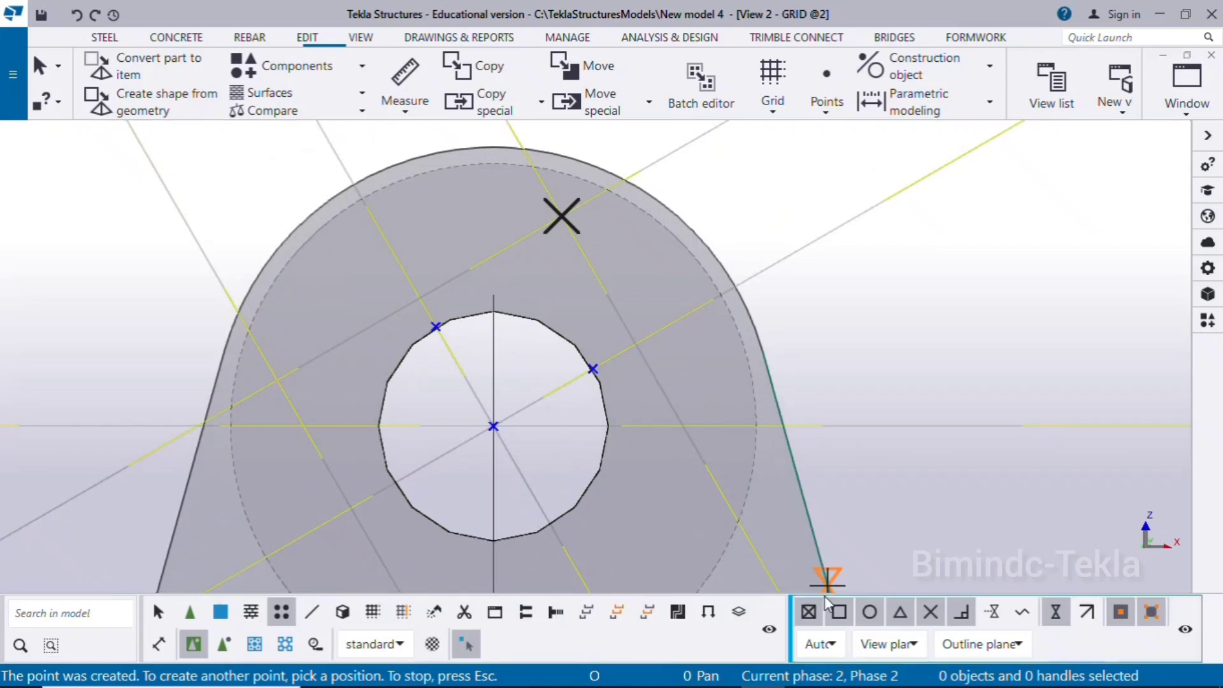
{"action": "scroll", "coordinate": [261, 382], "scroll_direction": "up", "scroll_amount": 2}
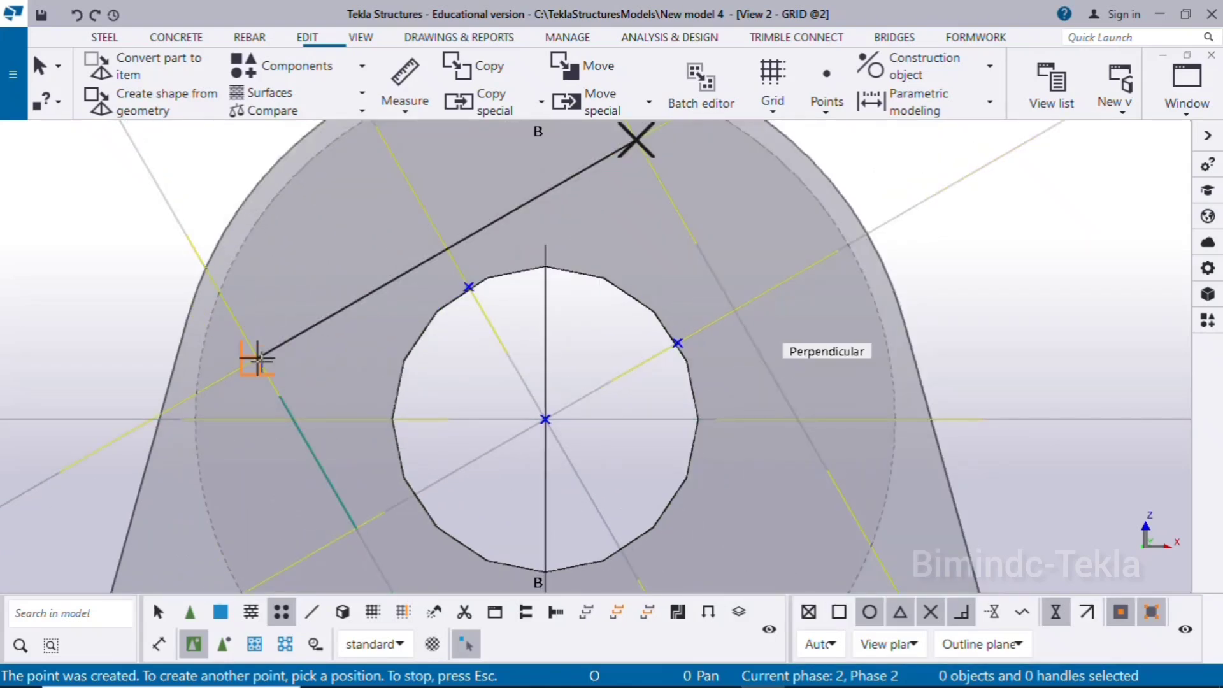
{"action": "right_click", "coordinate": [82, 314]}
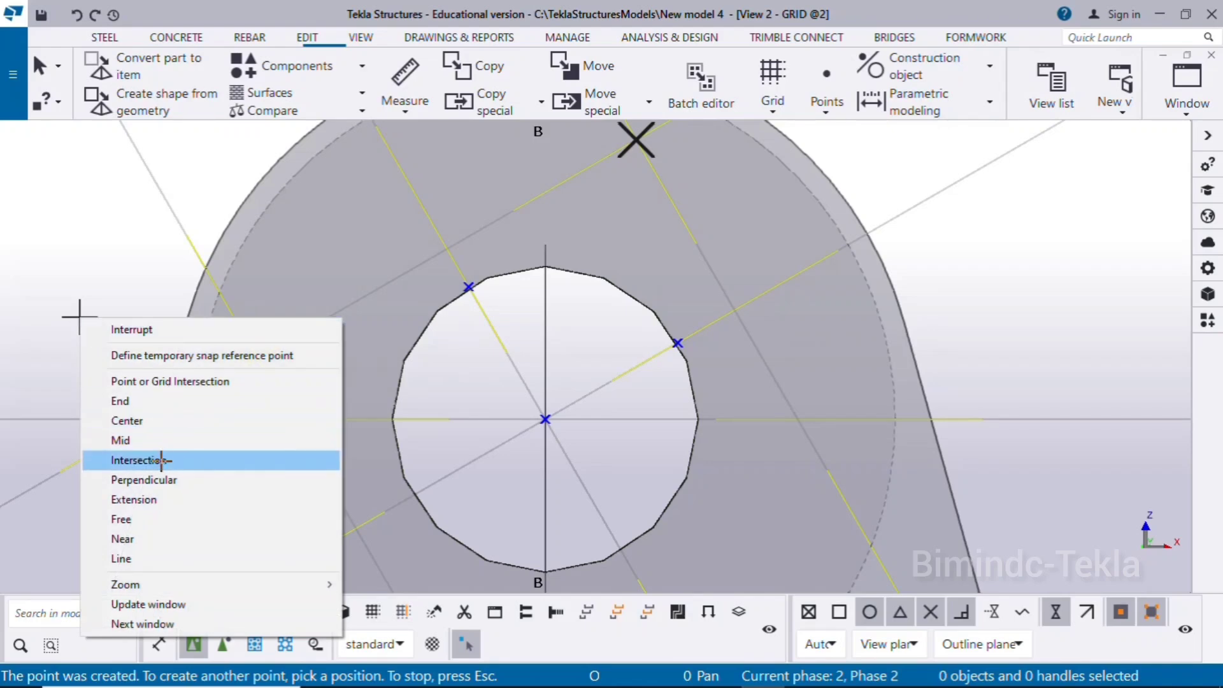
{"action": "left_click", "coordinate": [159, 459]}
{"action": "left_click", "coordinate": [257, 358]}
{"action": "scroll", "coordinate": [257, 358], "scroll_direction": "down", "scroll_amount": 4}
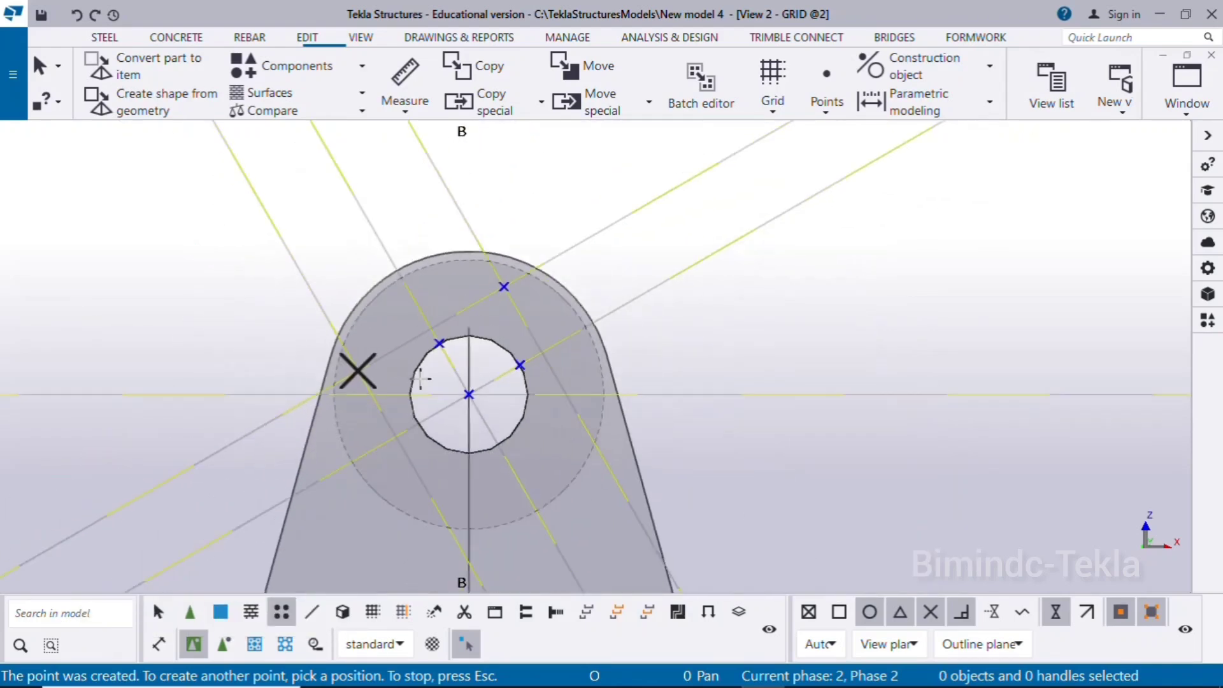
{"action": "key", "text": "Escape"}
Delete all construction lines and the two arc points on the hole's edge, keeping the centre point and the two intersection points
{"action": "scroll", "coordinate": [365, 365], "scroll_direction": "up", "scroll_amount": 3}
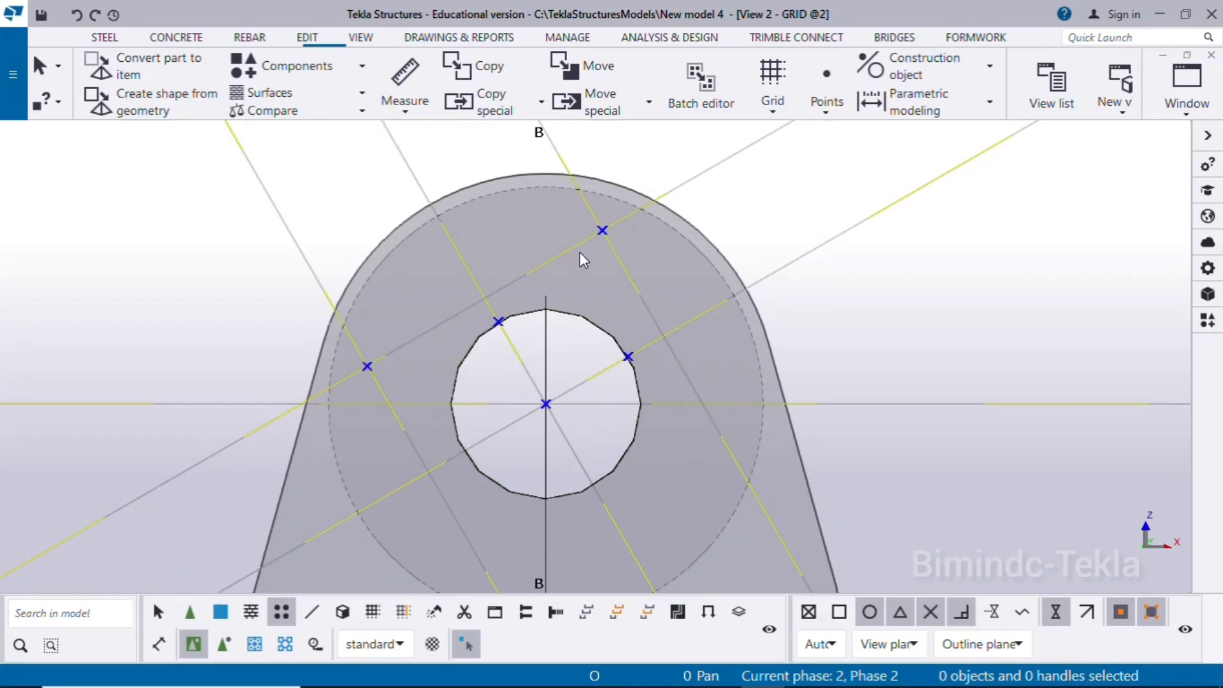
{"action": "scroll", "coordinate": [305, 379], "scroll_direction": "down", "scroll_amount": 5}
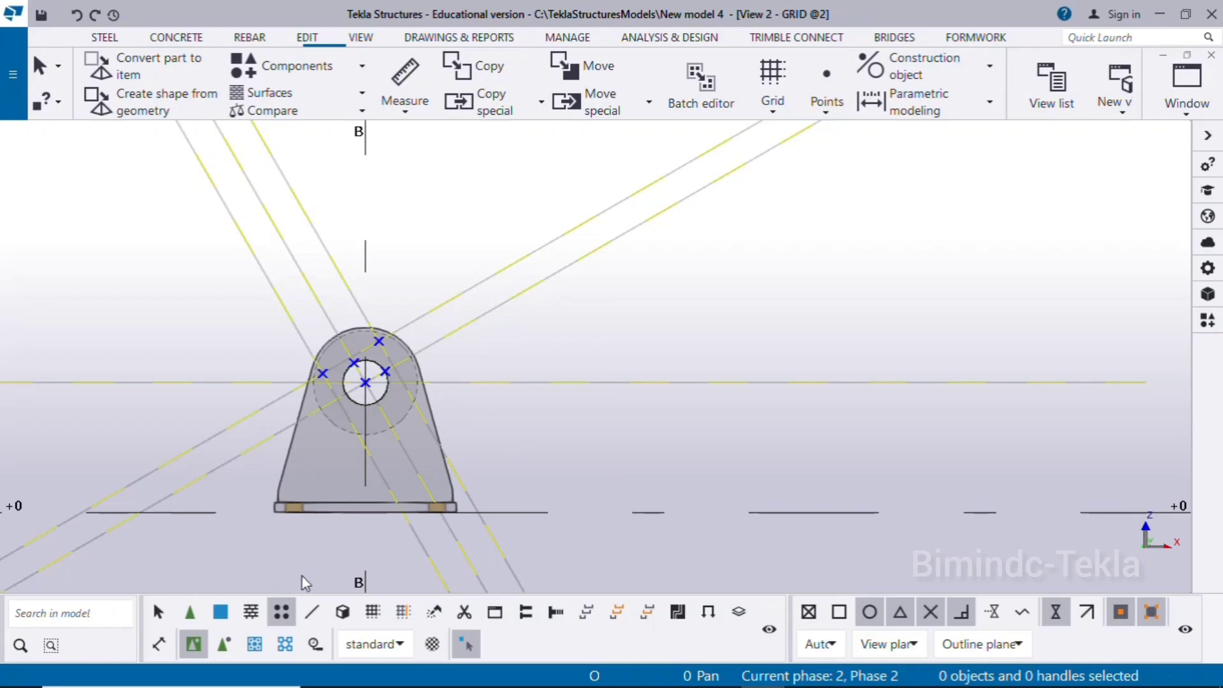
{"action": "left_click", "coordinate": [159, 614]}
{"action": "left_click", "coordinate": [535, 285]}
{"action": "left_click_drag", "start_coordinate": [515, 218], "coordinate": [485, 330]}
{"action": "key", "text": "Delete"}
{"action": "middle_click_drag", "start_coordinate": [522, 557], "coordinate": [537, 485]}
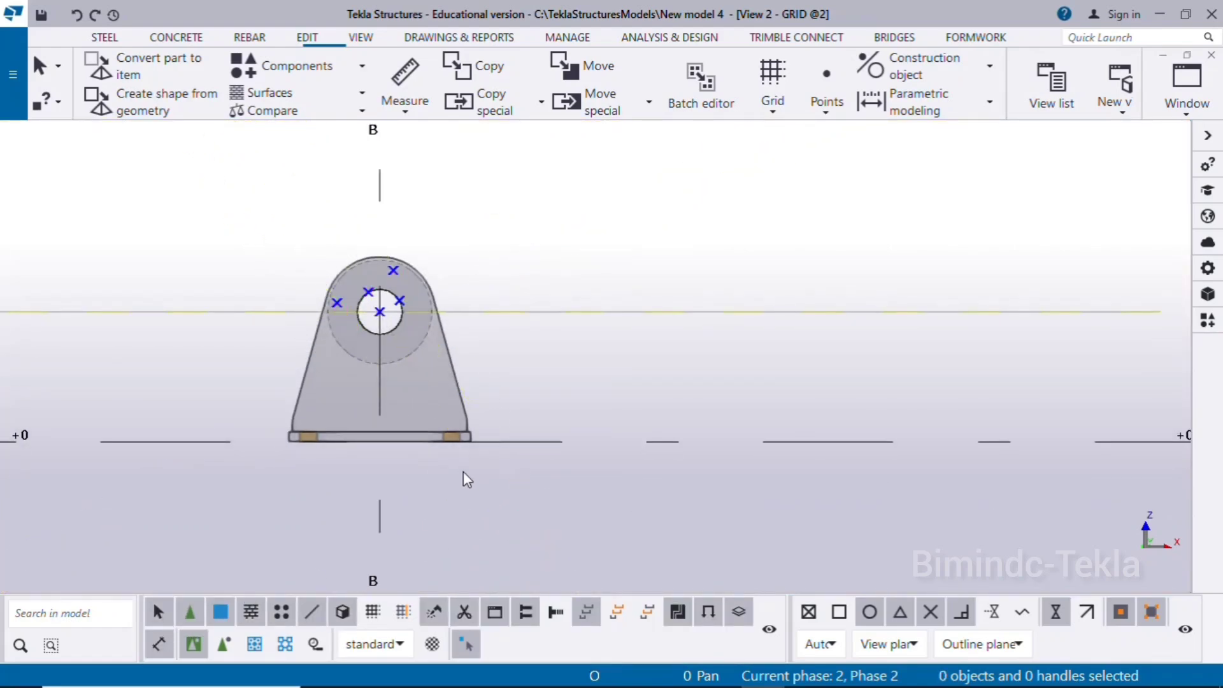
{"action": "scroll", "coordinate": [459, 308], "scroll_direction": "up", "scroll_amount": 5}
{"action": "scroll", "coordinate": [353, 343], "scroll_direction": "up", "scroll_amount": 2}
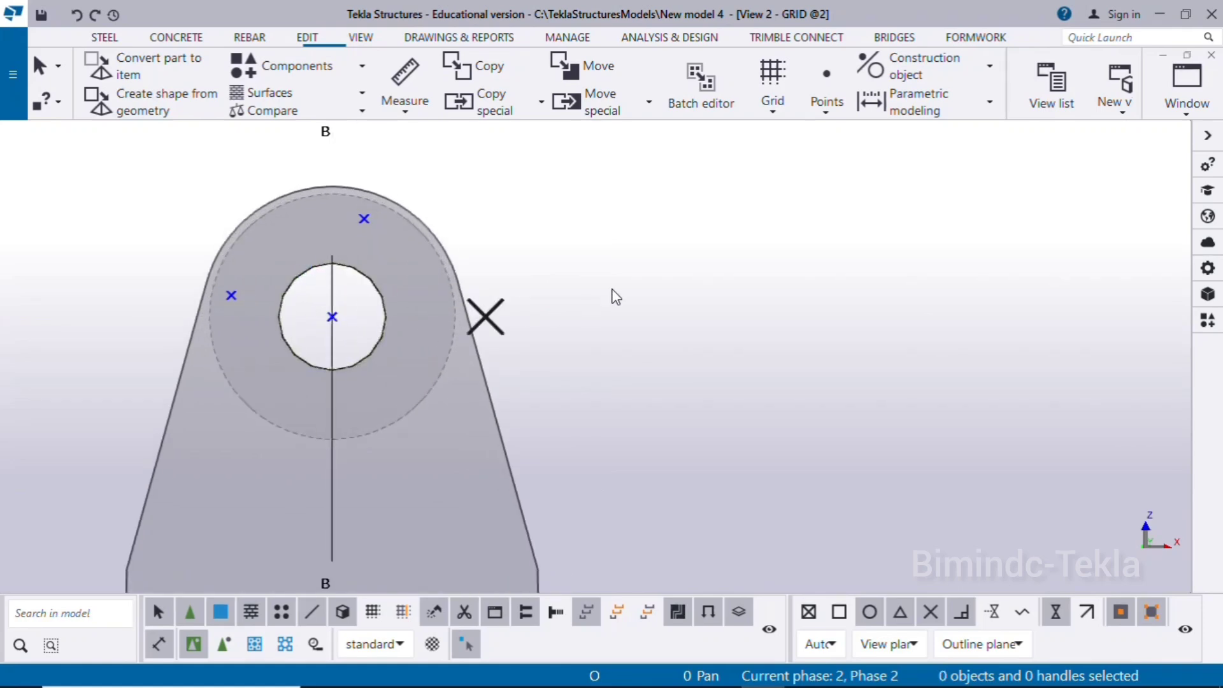
Create a new view on the plane of the bracket plate's front face and clear the selection
{"action": "scroll", "coordinate": [613, 296], "scroll_direction": "down", "scroll_amount": 3}
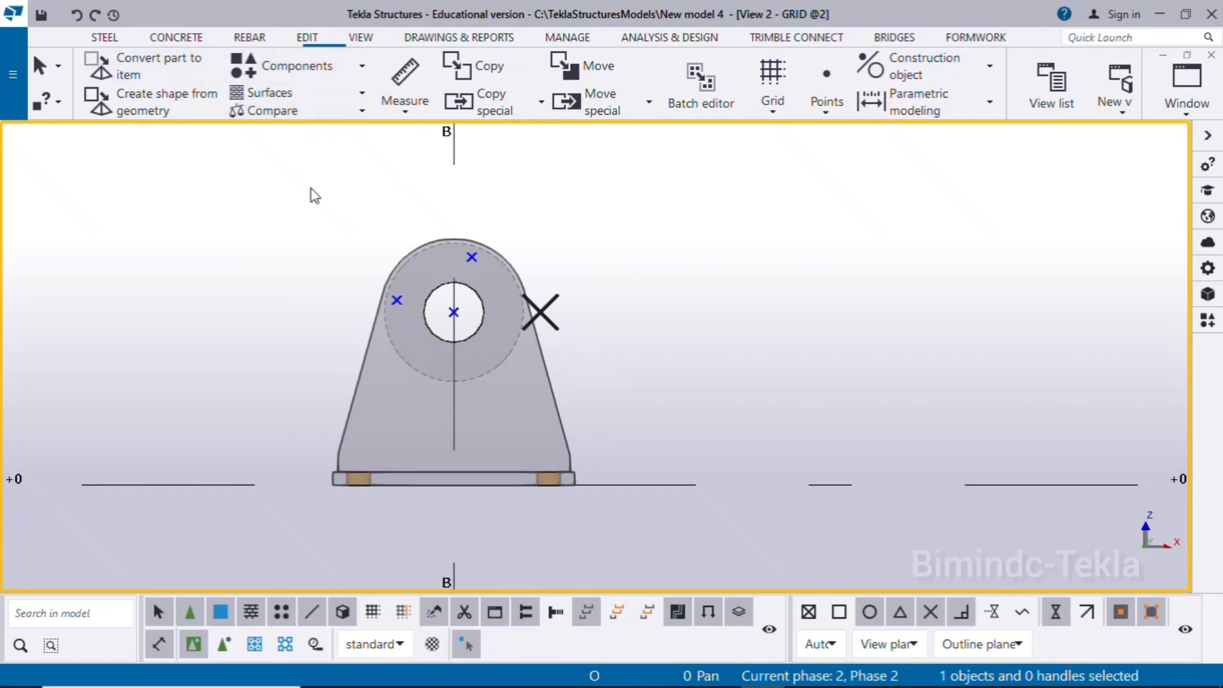
{"action": "scroll", "coordinate": [499, 331], "scroll_direction": "up", "scroll_amount": 2}
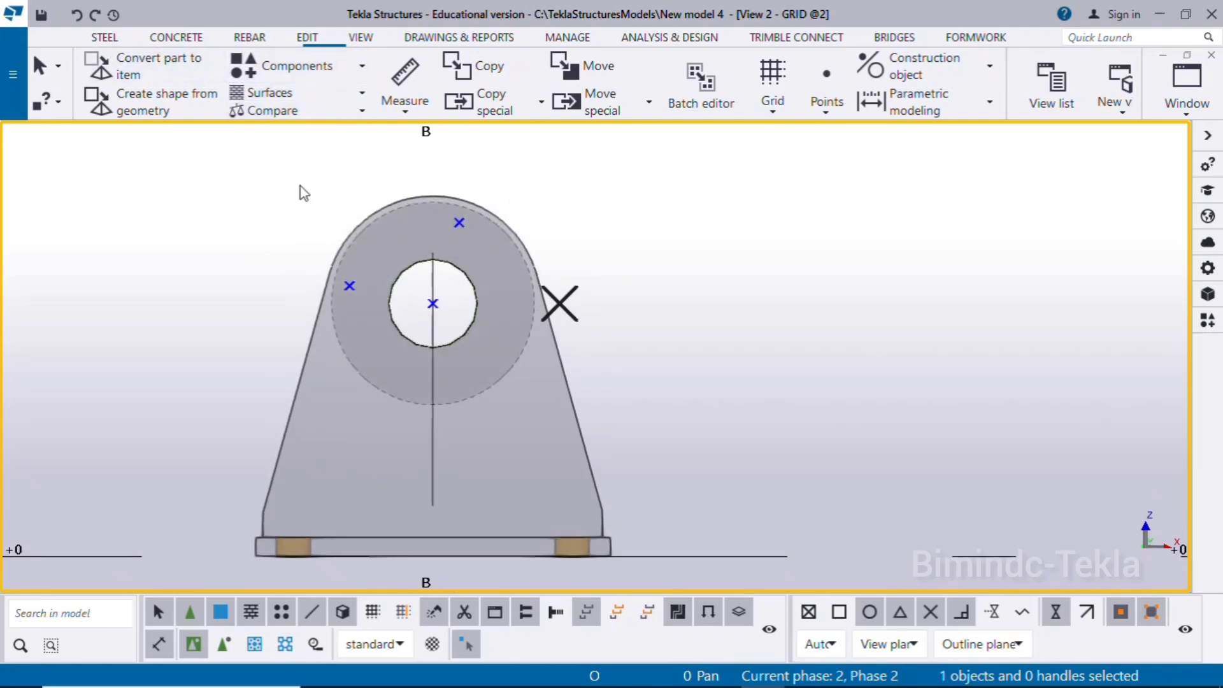
{"action": "left_click", "coordinate": [361, 38]}
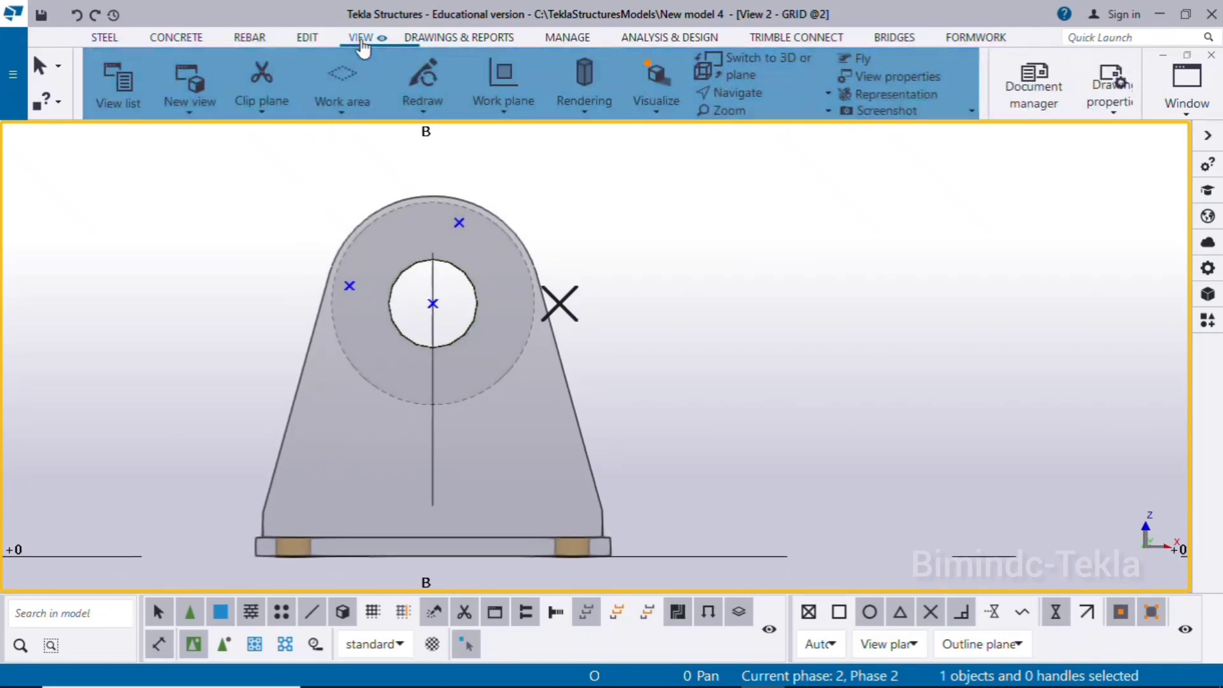
{"action": "left_click", "coordinate": [189, 112]}
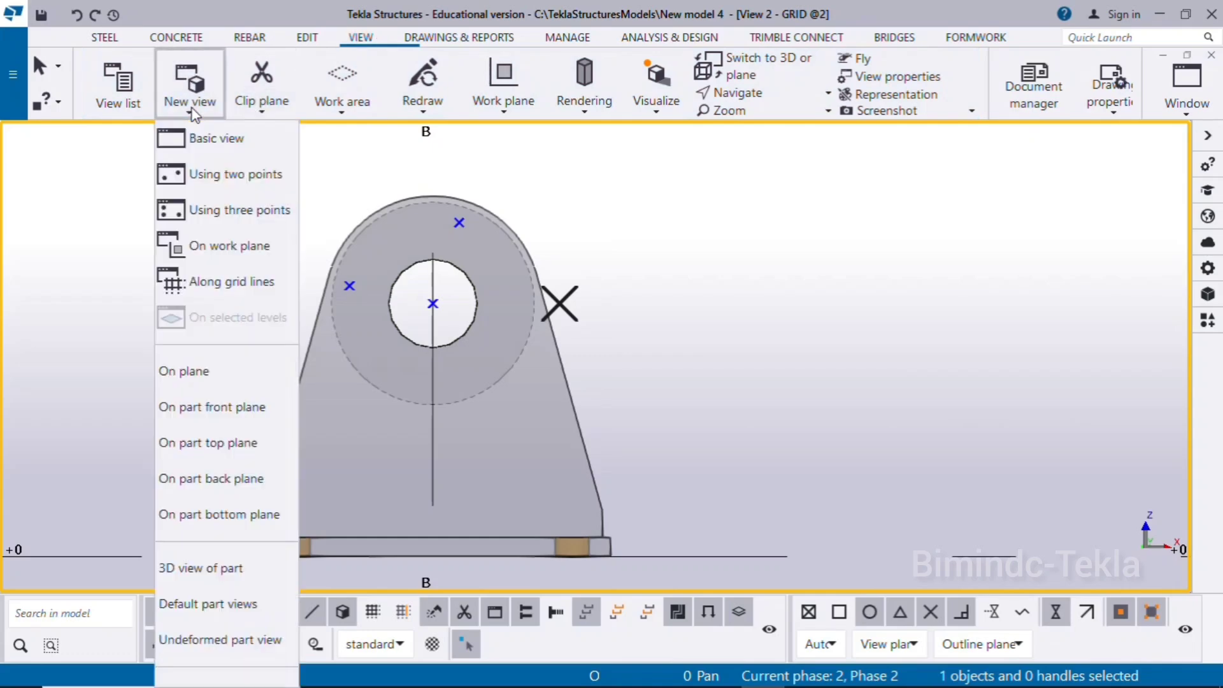
{"action": "left_click", "coordinate": [184, 372]}
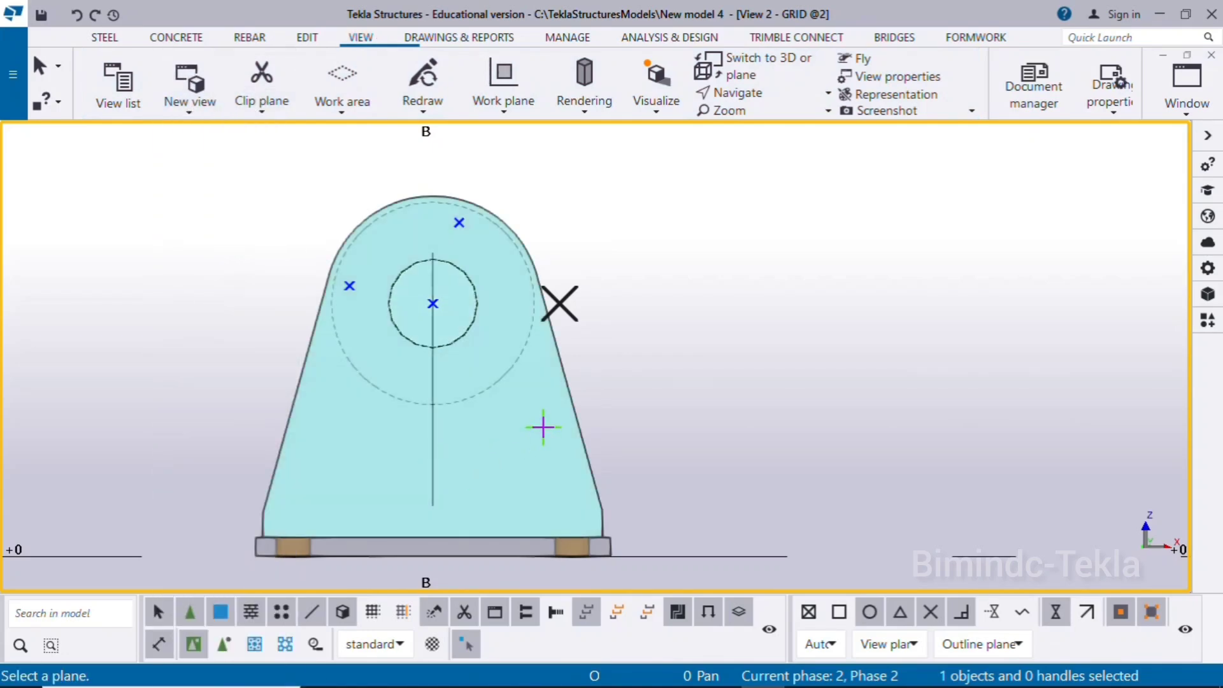
{"action": "left_click", "coordinate": [544, 426]}
{"action": "scroll", "coordinate": [533, 350], "scroll_direction": "up", "scroll_amount": 5}
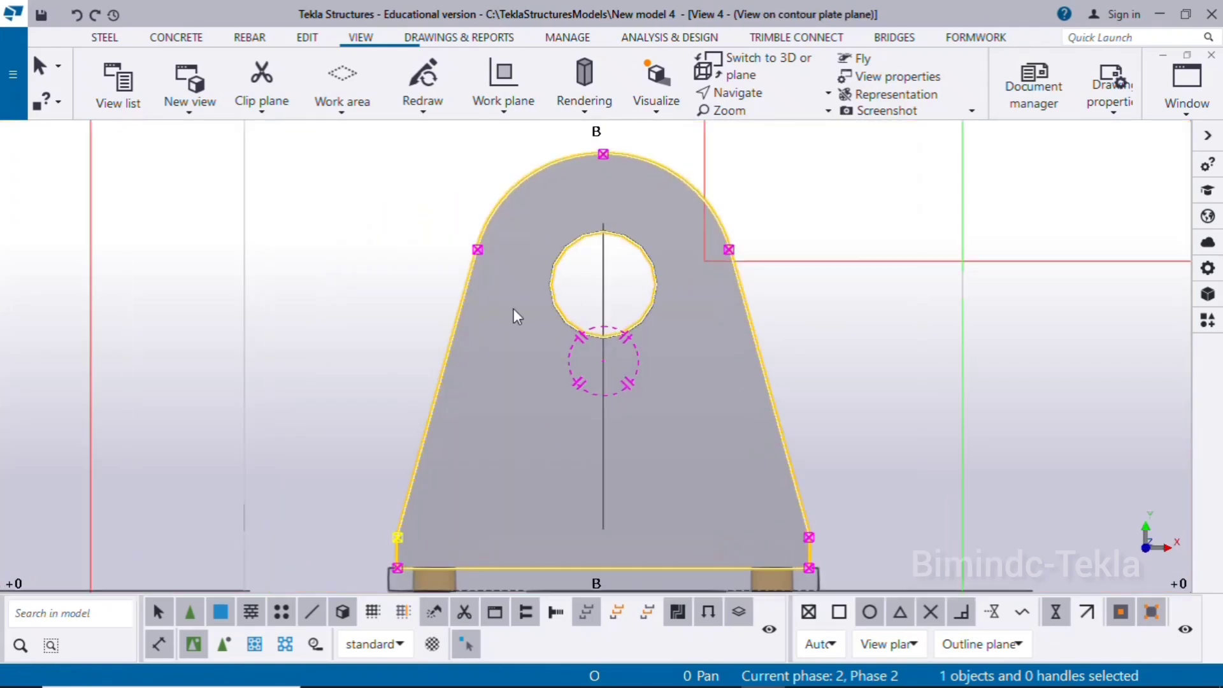
{"action": "middle_click_drag", "start_coordinate": [533, 350], "coordinate": [397, 381]}
{"action": "left_click", "coordinate": [844, 372]}
Set the new plane view's depth to 100 mm up and 100 mm down and apply it
{"action": "scroll", "coordinate": [812, 395], "scroll_direction": "down", "scroll_amount": 4}
{"action": "middle_click_drag", "start_coordinate": [834, 424], "coordinate": [662, 395]}
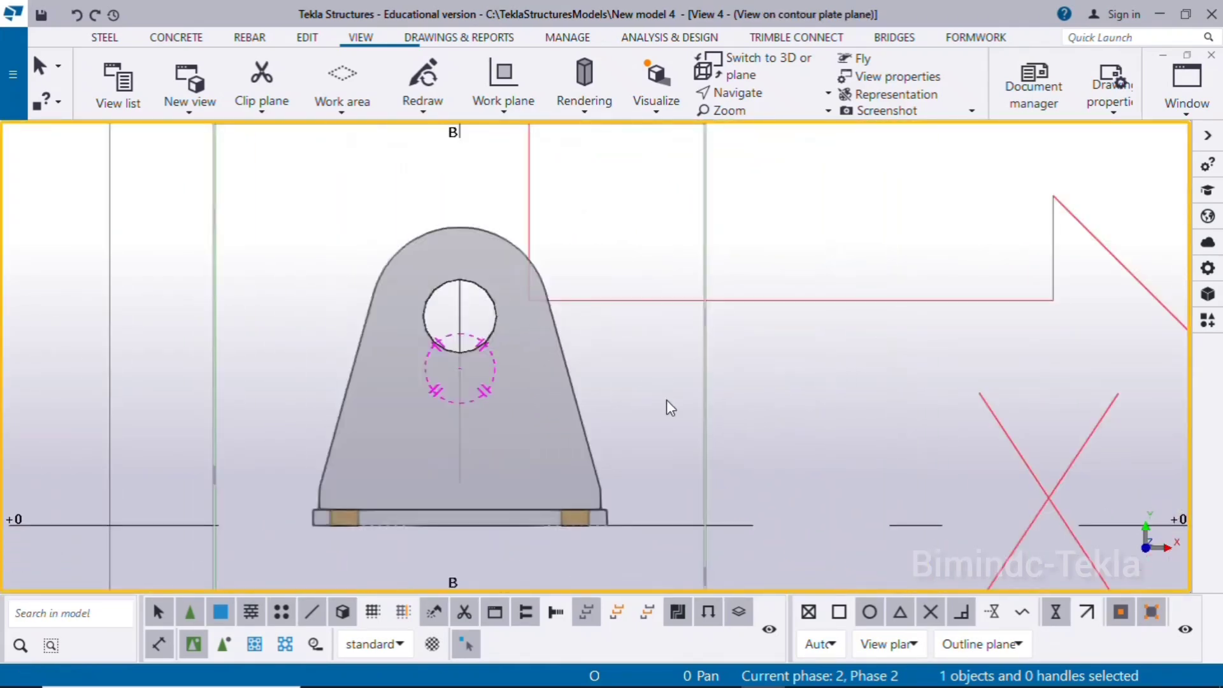
{"action": "scroll", "coordinate": [666, 395], "scroll_direction": "down", "scroll_amount": 2}
{"action": "middle_click_drag", "start_coordinate": [787, 353], "coordinate": [707, 367]}
{"action": "double_click", "coordinate": [782, 237]}
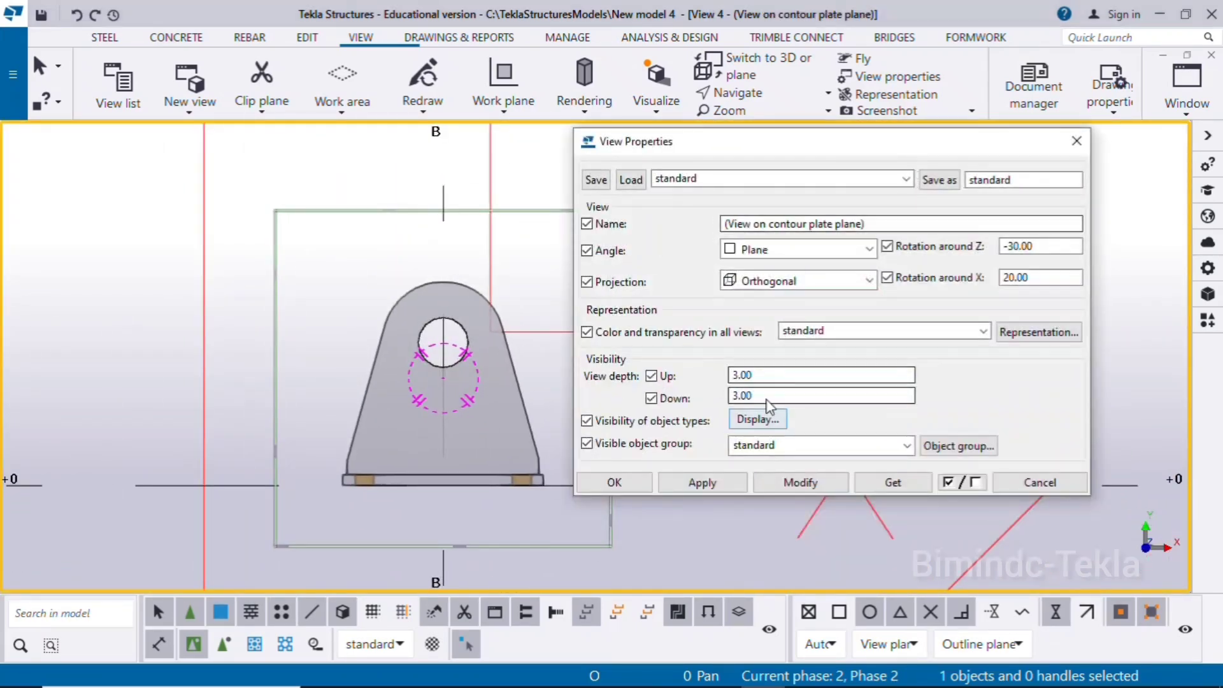
{"action": "left_click_drag", "start_coordinate": [846, 377], "coordinate": [646, 376]}
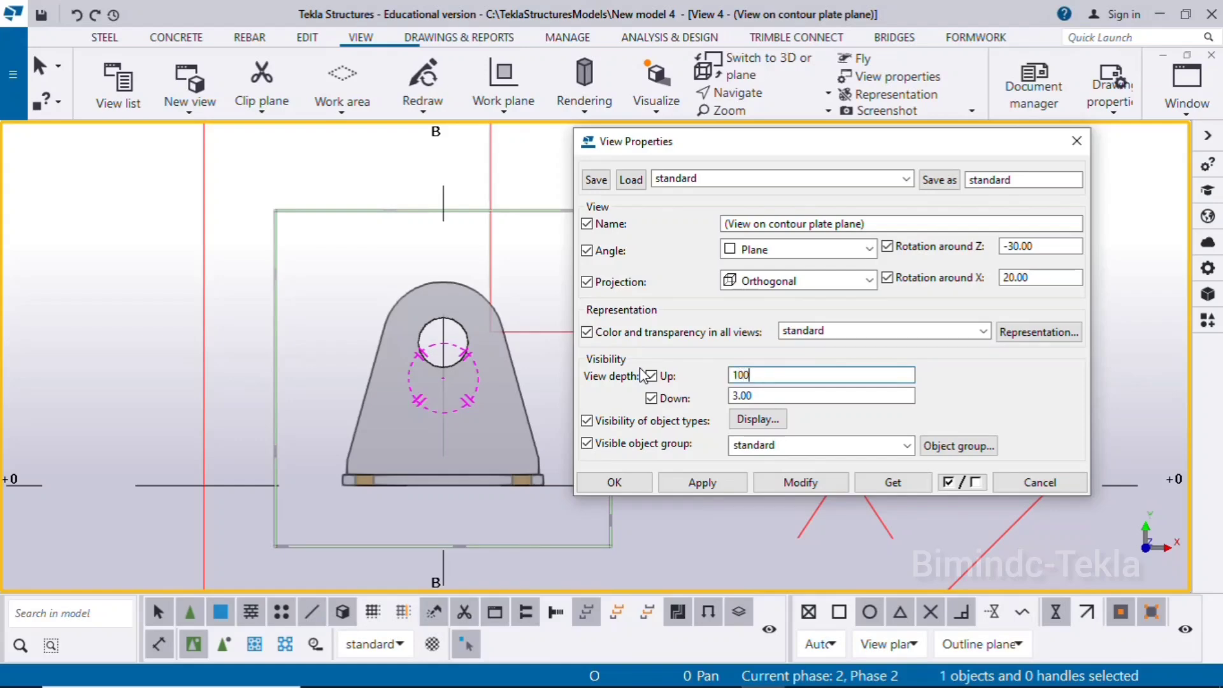
{"action": "left_click_drag", "start_coordinate": [790, 396], "coordinate": [647, 407]}
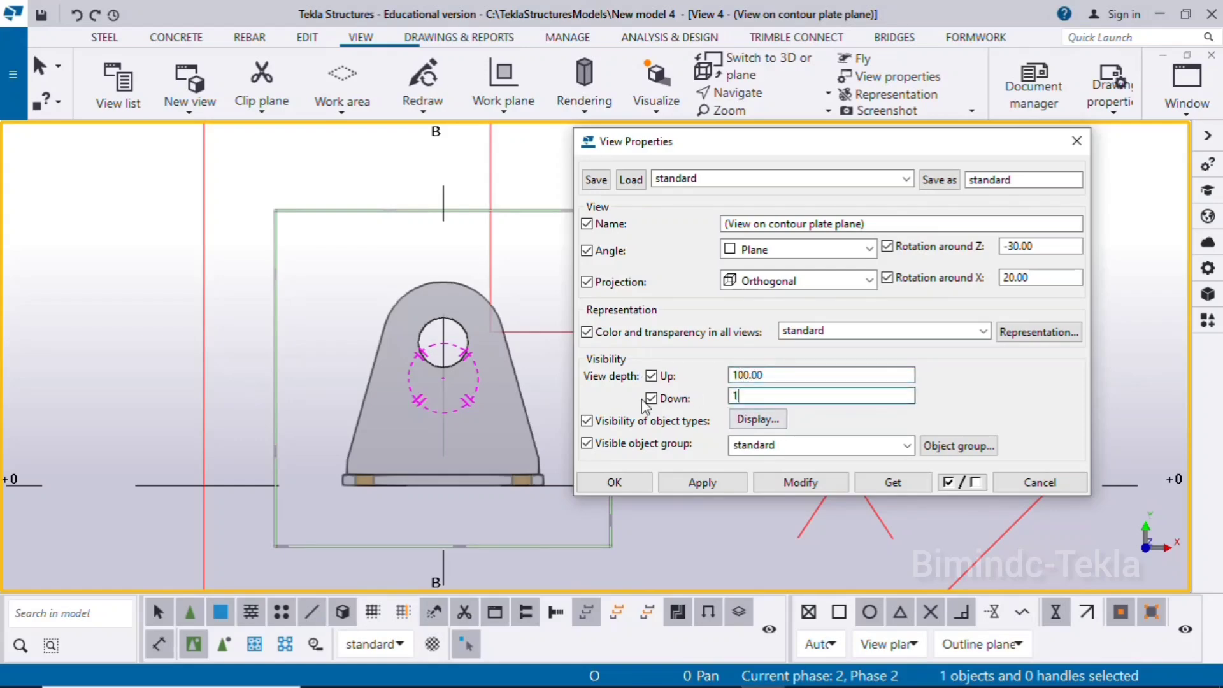
{"action": "left_click", "coordinate": [772, 481]}
{"action": "left_click", "coordinate": [609, 485]}
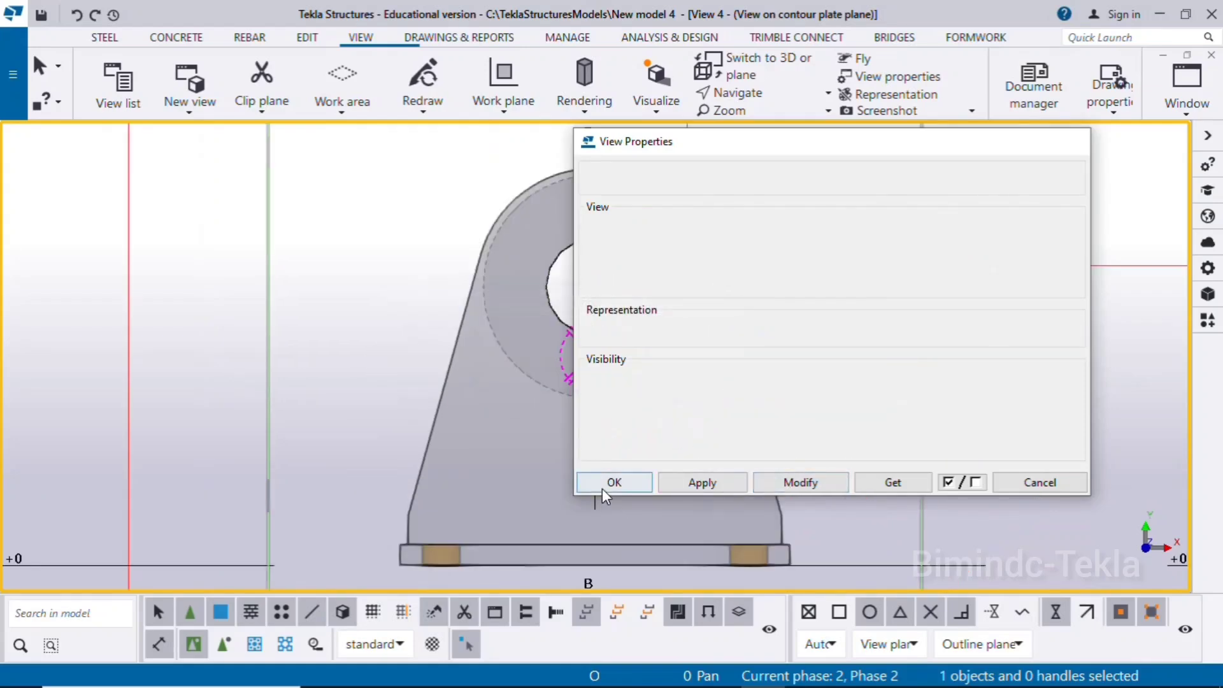
Make model points visible in the plane view's display settings, apply the change and close the view properties
{"action": "double_click", "coordinate": [808, 278]}
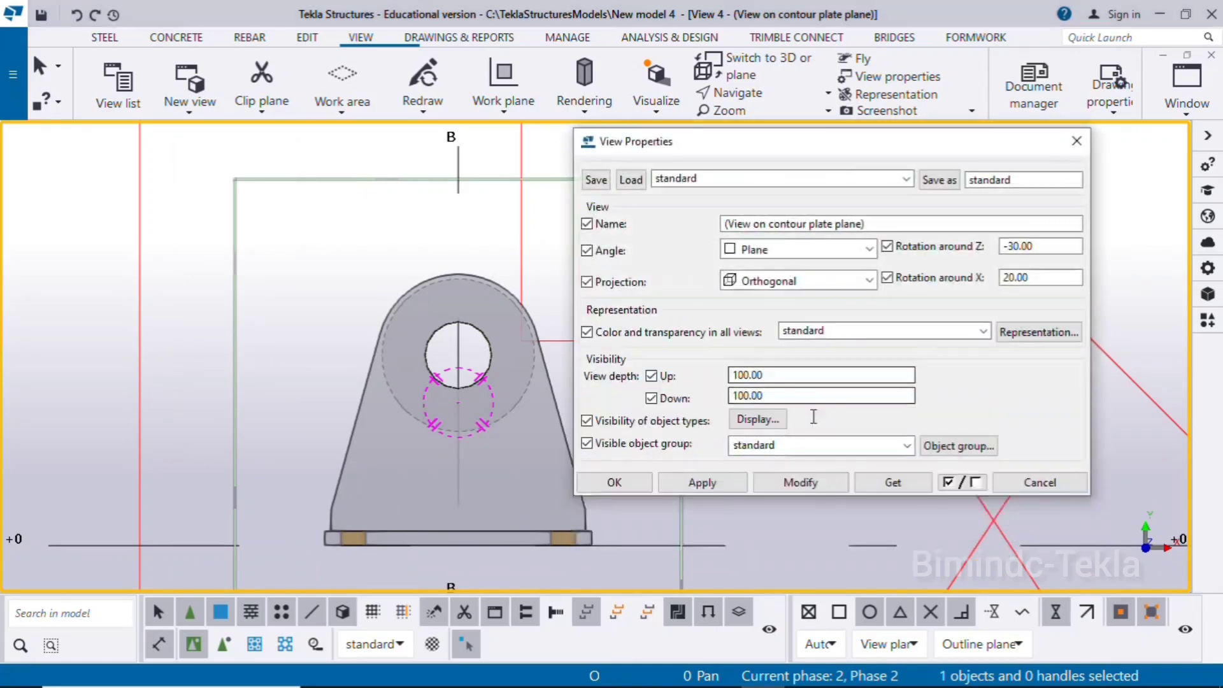
{"action": "left_click", "coordinate": [774, 419]}
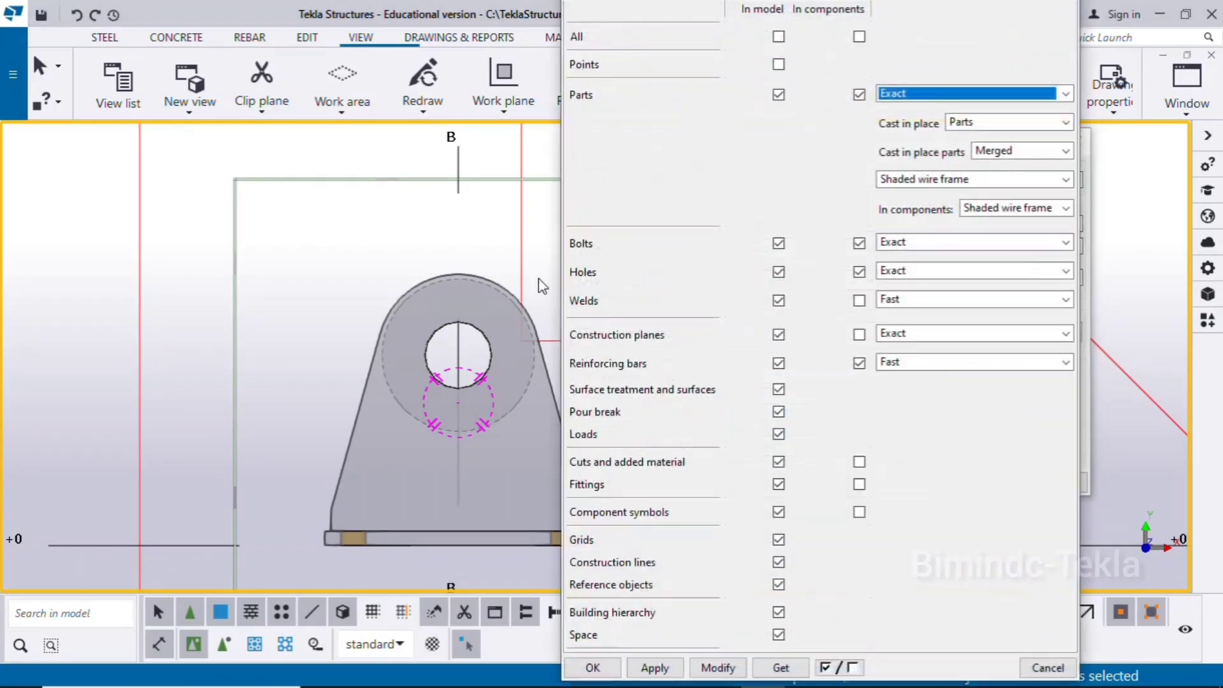
{"action": "left_click", "coordinate": [778, 63]}
{"action": "left_click", "coordinate": [718, 667]}
{"action": "left_click", "coordinate": [593, 668]}
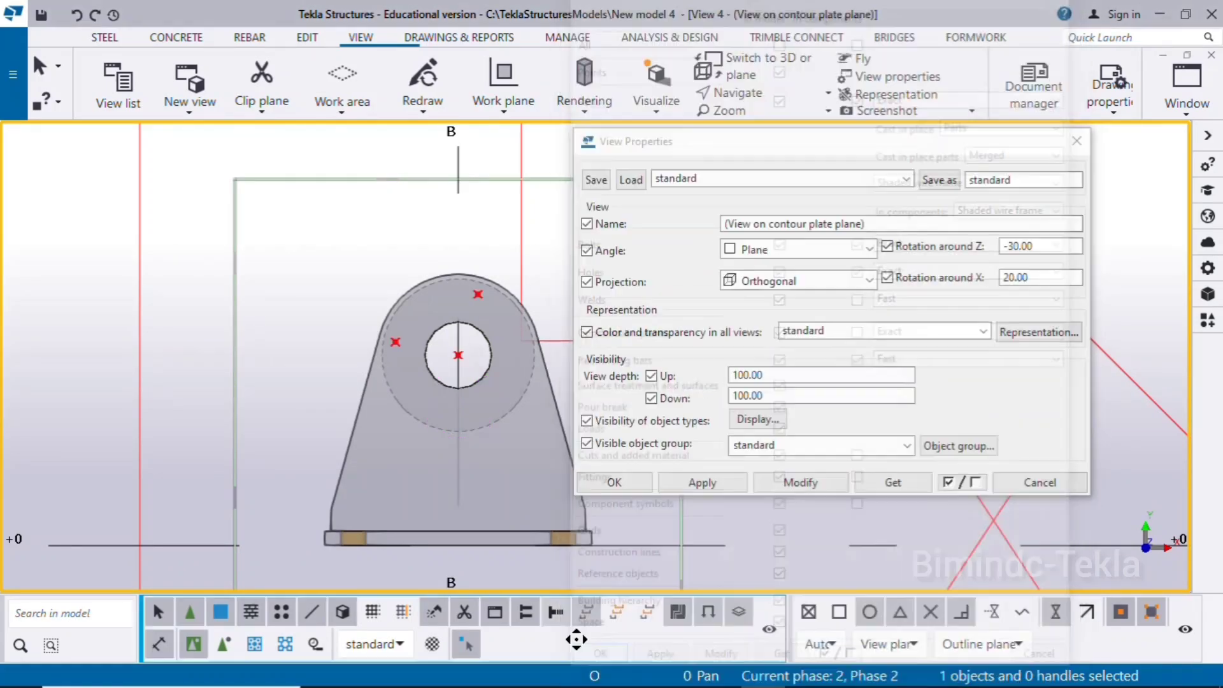
{"action": "left_click", "coordinate": [1077, 140]}
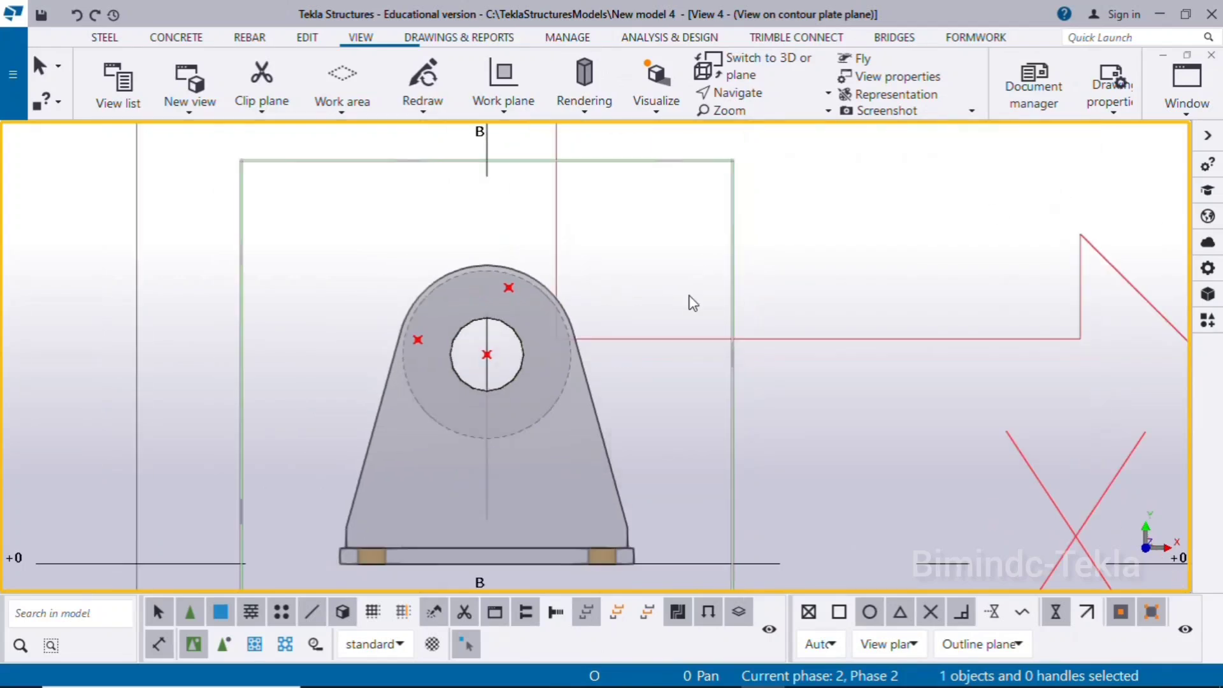
{"action": "left_click", "coordinate": [104, 39]}
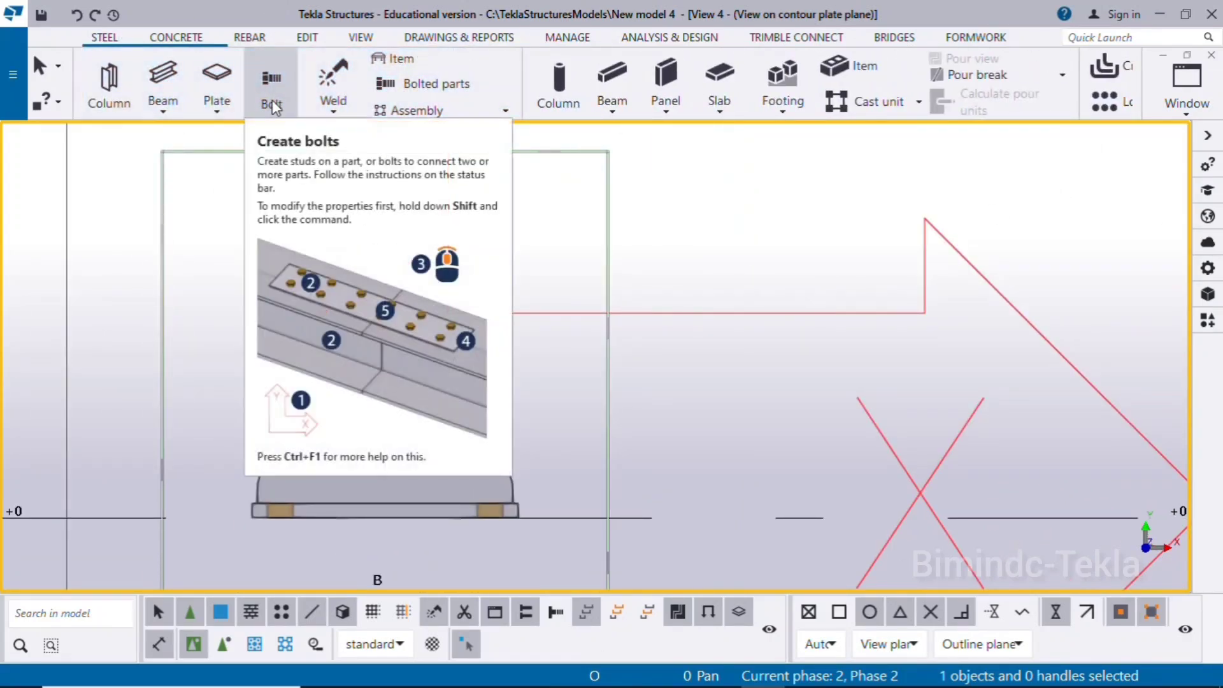
{"action": "left_click", "coordinate": [270, 95]}
{"action": "left_click", "coordinate": [433, 316]}
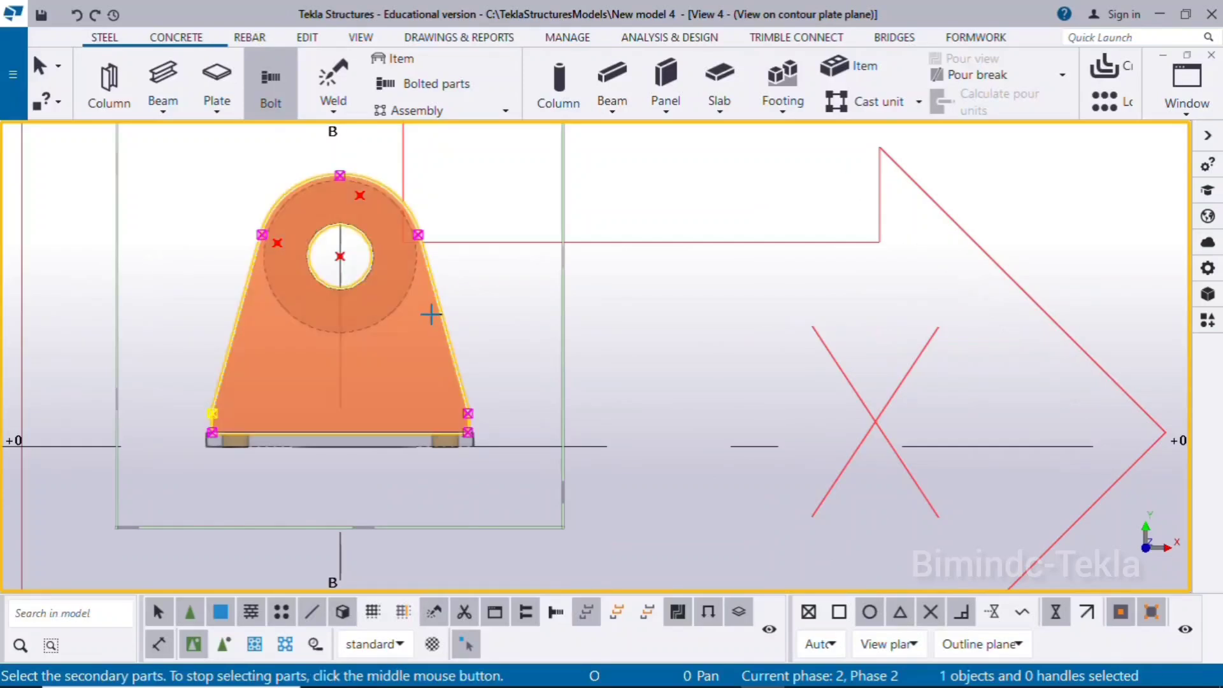
{"action": "scroll", "coordinate": [395, 293], "scroll_direction": "up", "scroll_amount": 2}
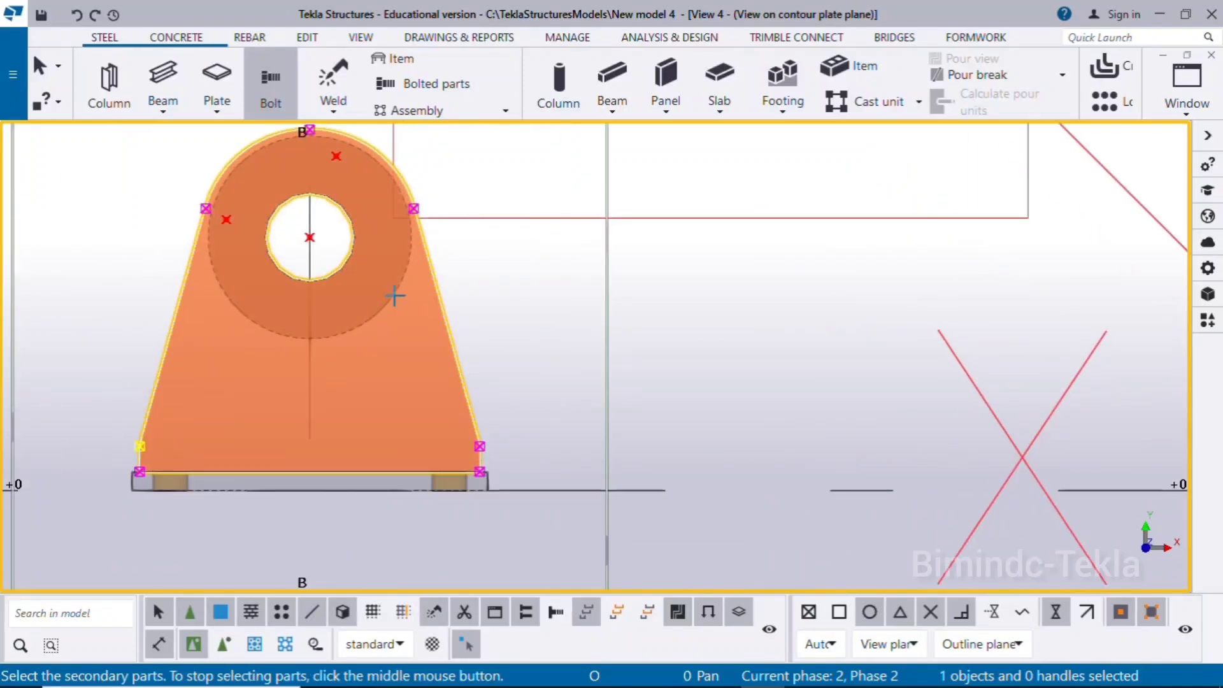
{"action": "middle_click", "coordinate": [702, 301]}
{"action": "scroll", "coordinate": [242, 200], "scroll_direction": "up", "scroll_amount": 2}
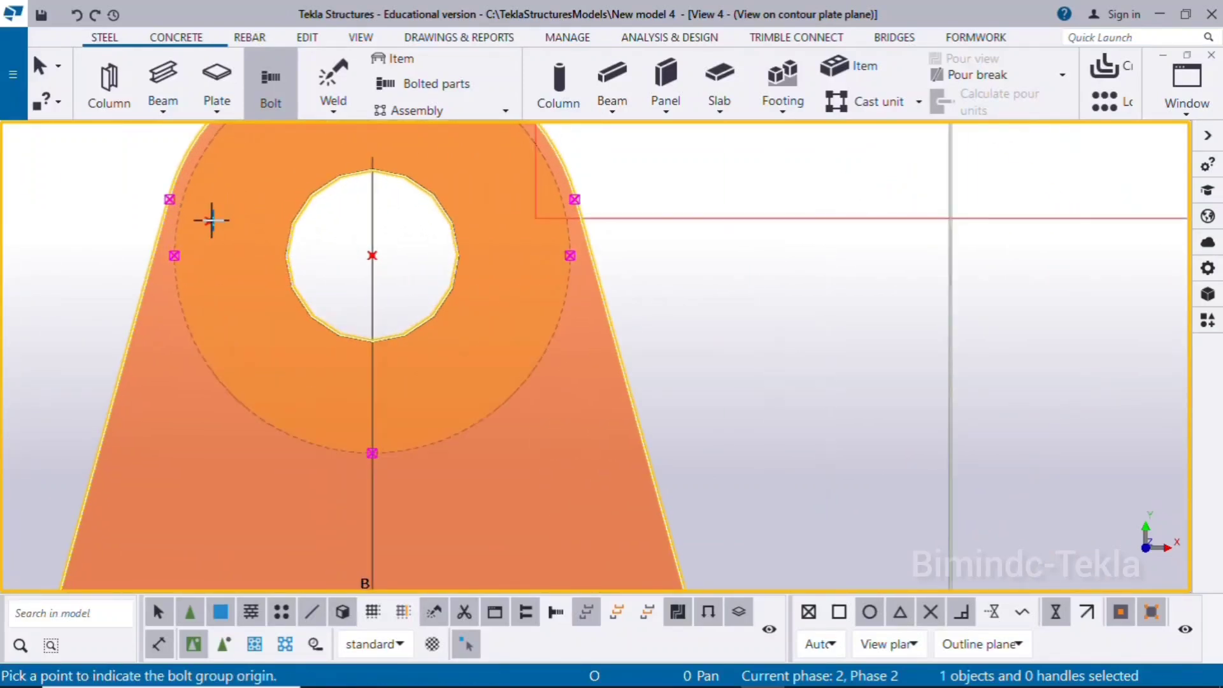
{"action": "scroll", "coordinate": [152, 338], "scroll_direction": "down", "scroll_amount": 2}
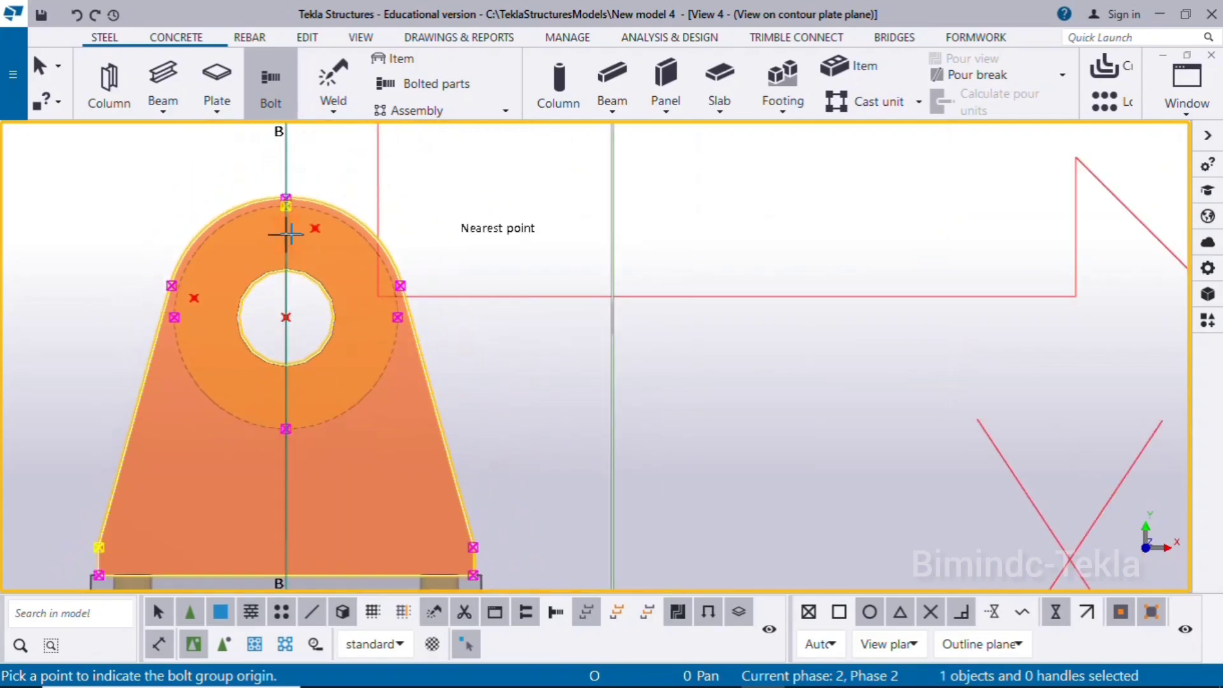
{"action": "scroll", "coordinate": [293, 231], "scroll_direction": "up", "scroll_amount": 2}
{"action": "scroll", "coordinate": [349, 329], "scroll_direction": "down", "scroll_amount": 3}
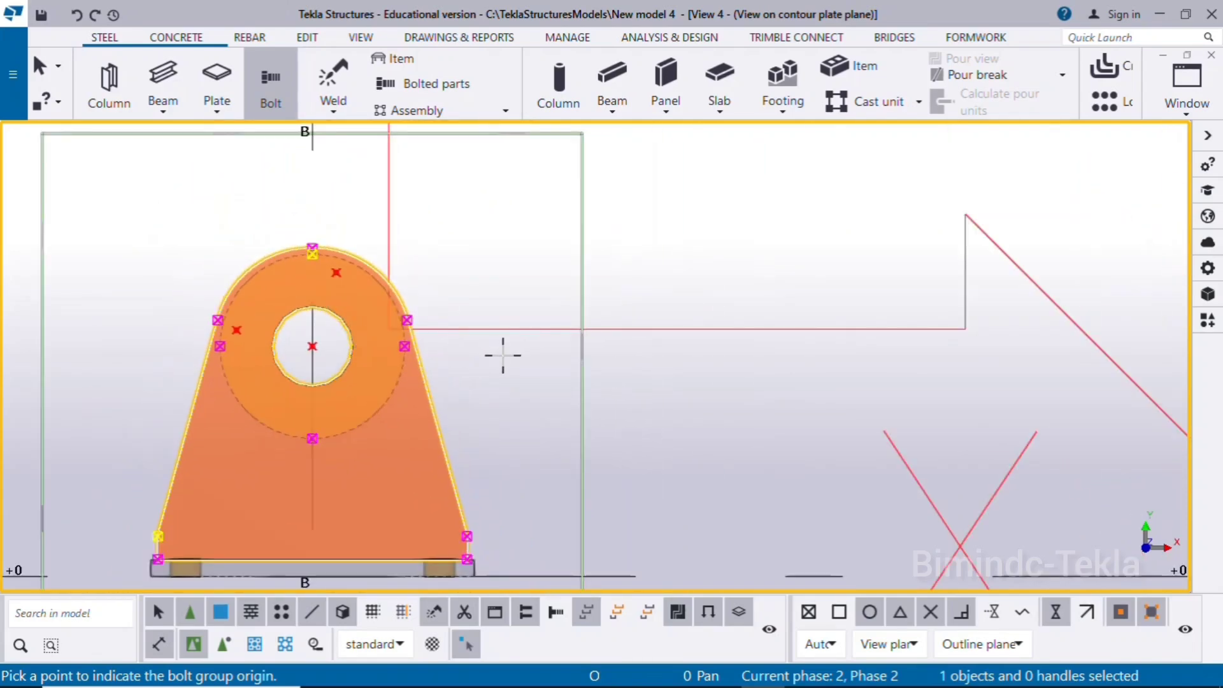
{"action": "right_click", "coordinate": [465, 253]}
{"action": "left_click", "coordinate": [508, 266]}
{"action": "scroll", "coordinate": [348, 336], "scroll_direction": "up", "scroll_amount": 2}
{"action": "left_click", "coordinate": [551, 306]}
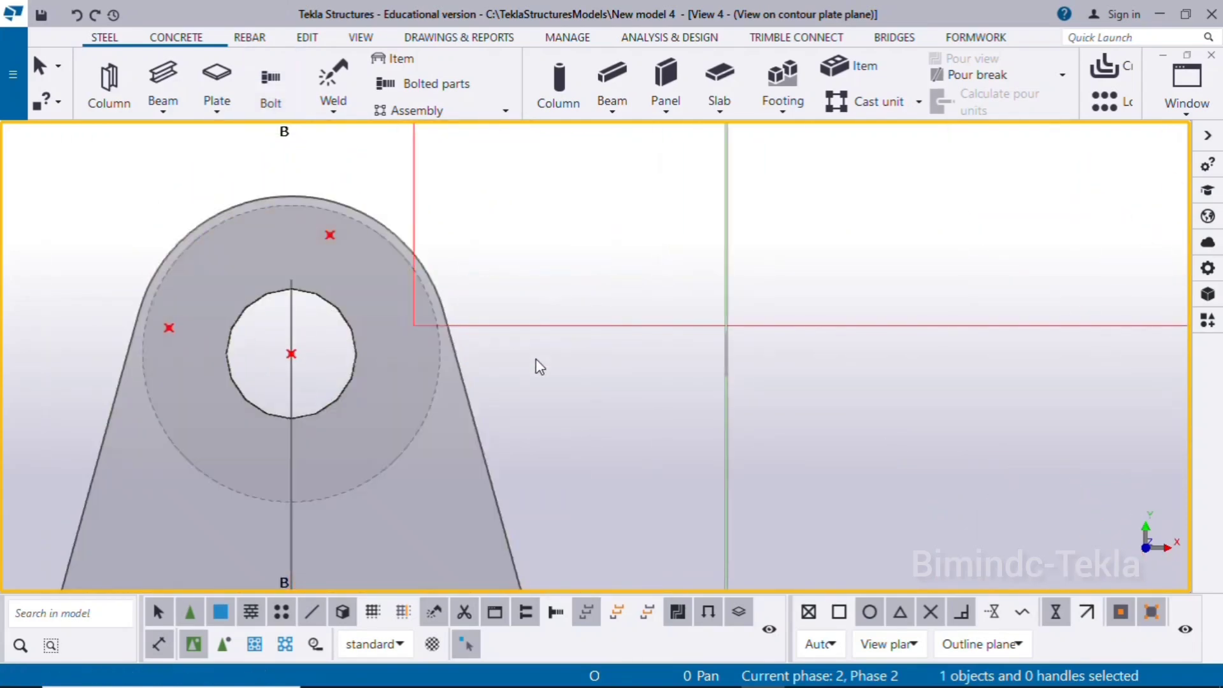
{"action": "left_click", "coordinate": [268, 95]}
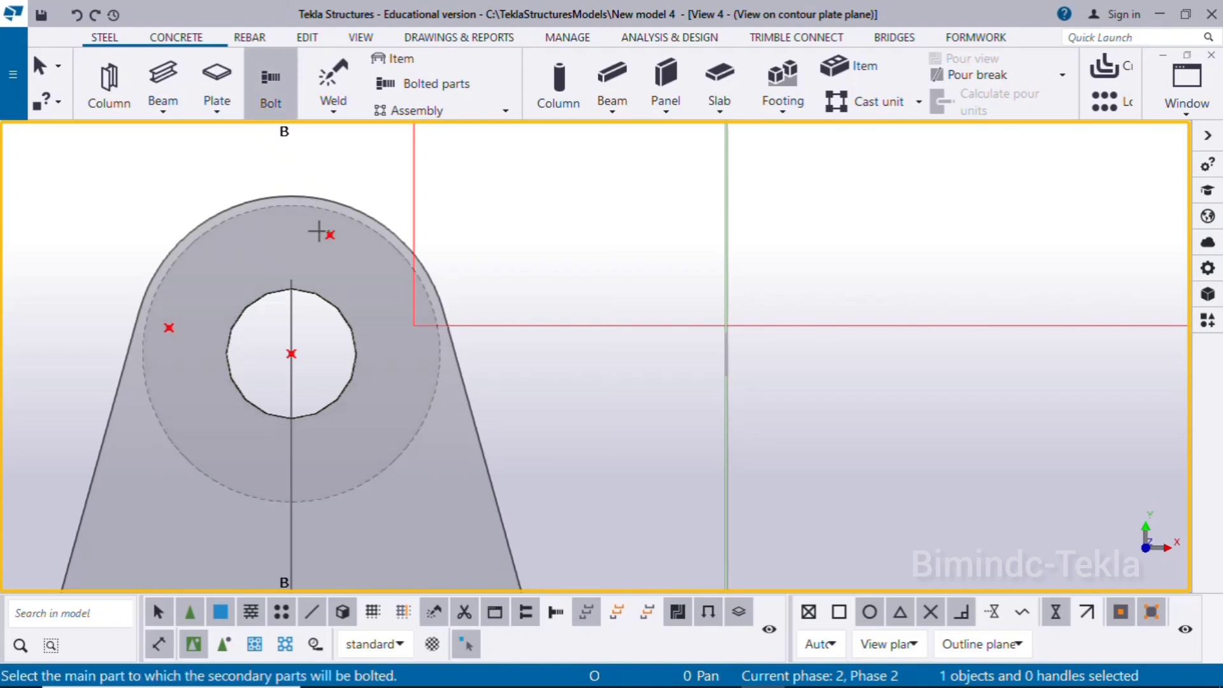
{"action": "left_click", "coordinate": [431, 413]}
{"action": "left_click", "coordinate": [469, 426]}
{"action": "middle_click", "coordinate": [538, 406]}
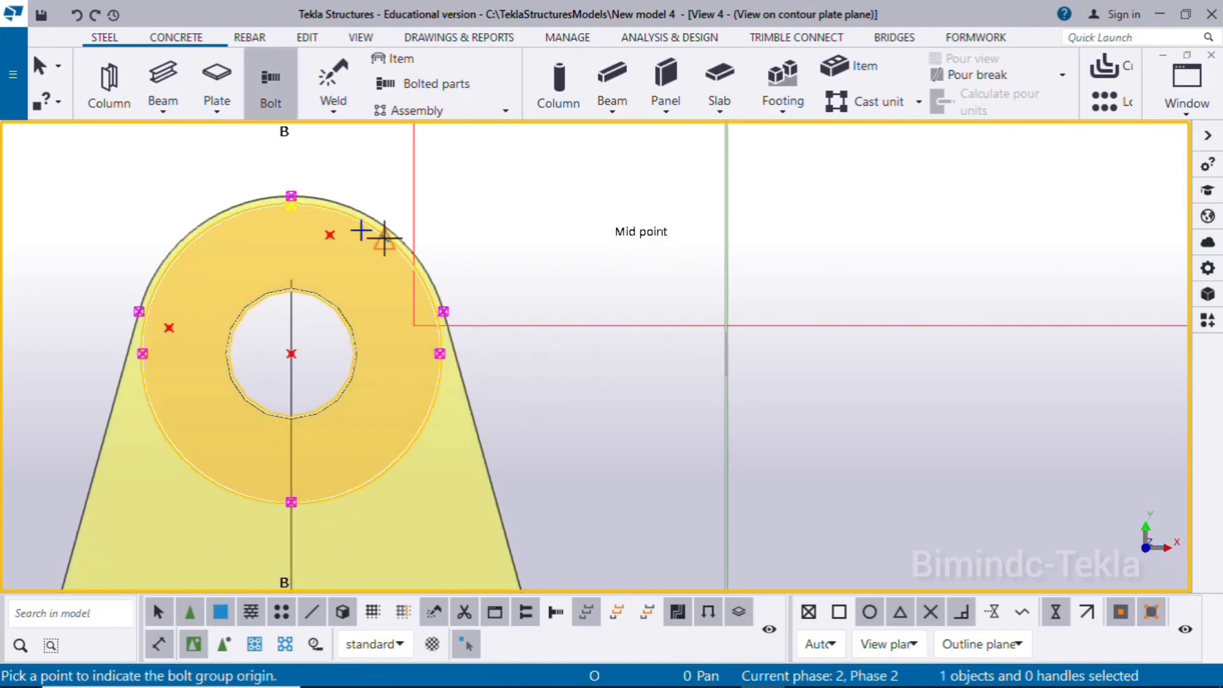
{"action": "left_click", "coordinate": [329, 234]}
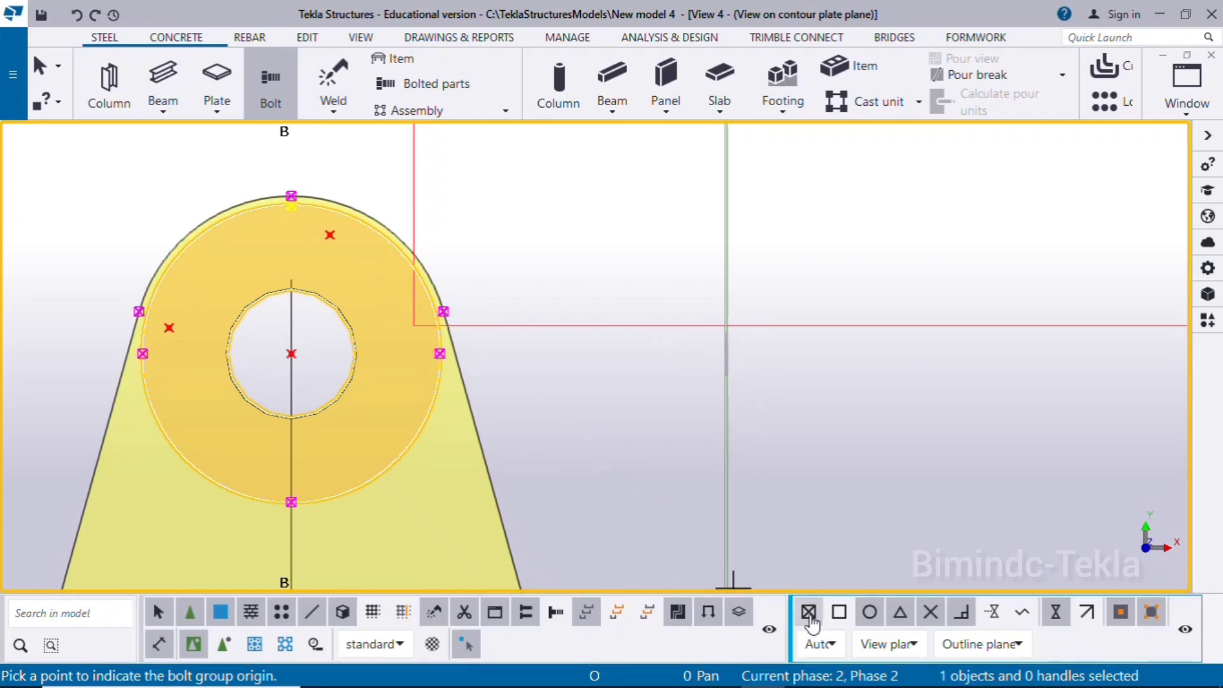
{"action": "right_click", "coordinate": [731, 352]}
{"action": "left_click", "coordinate": [815, 361]}
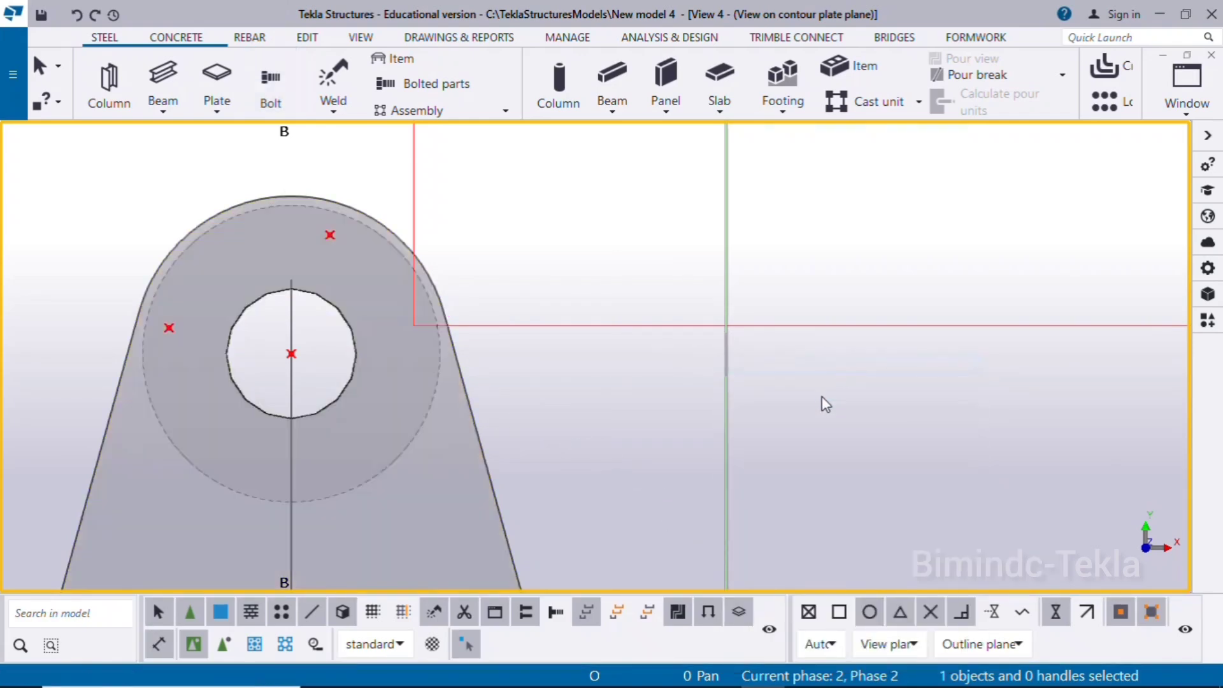
Bolt the bracket plate and disc, with the group's origin at the left intersection point and its x direction towards the upper one, and end the command
{"action": "scroll", "coordinate": [491, 433], "scroll_direction": "down", "scroll_amount": 5}
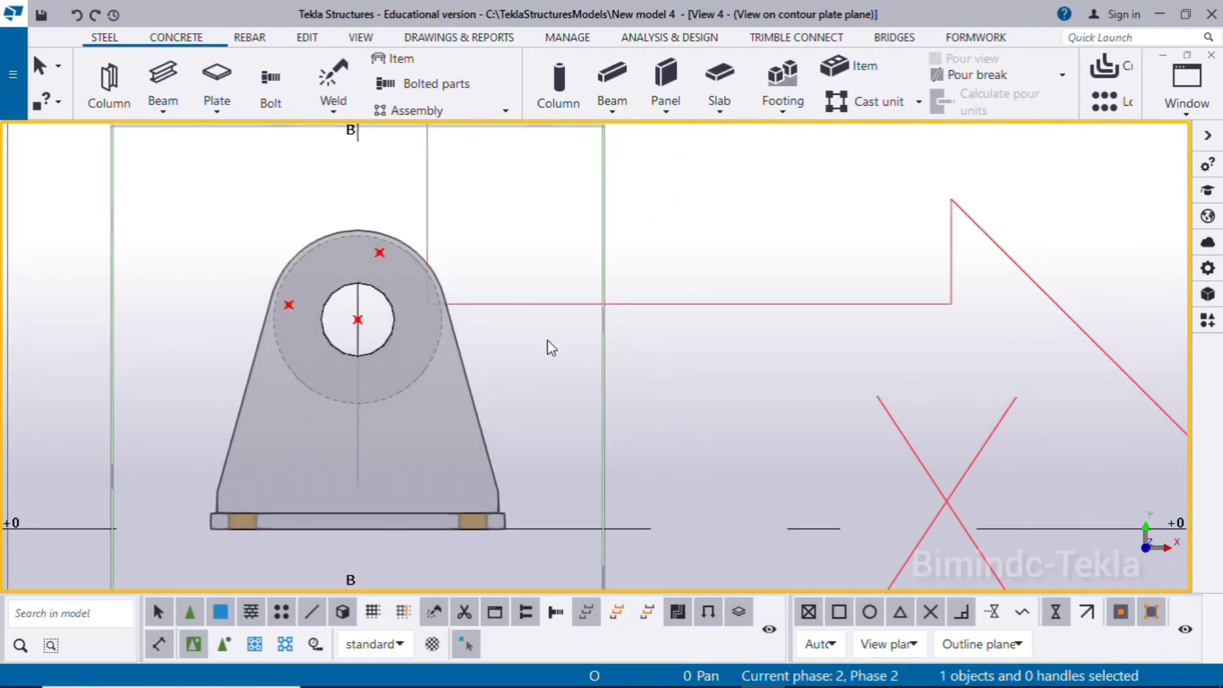
{"action": "scroll", "coordinate": [322, 316], "scroll_direction": "up", "scroll_amount": 2}
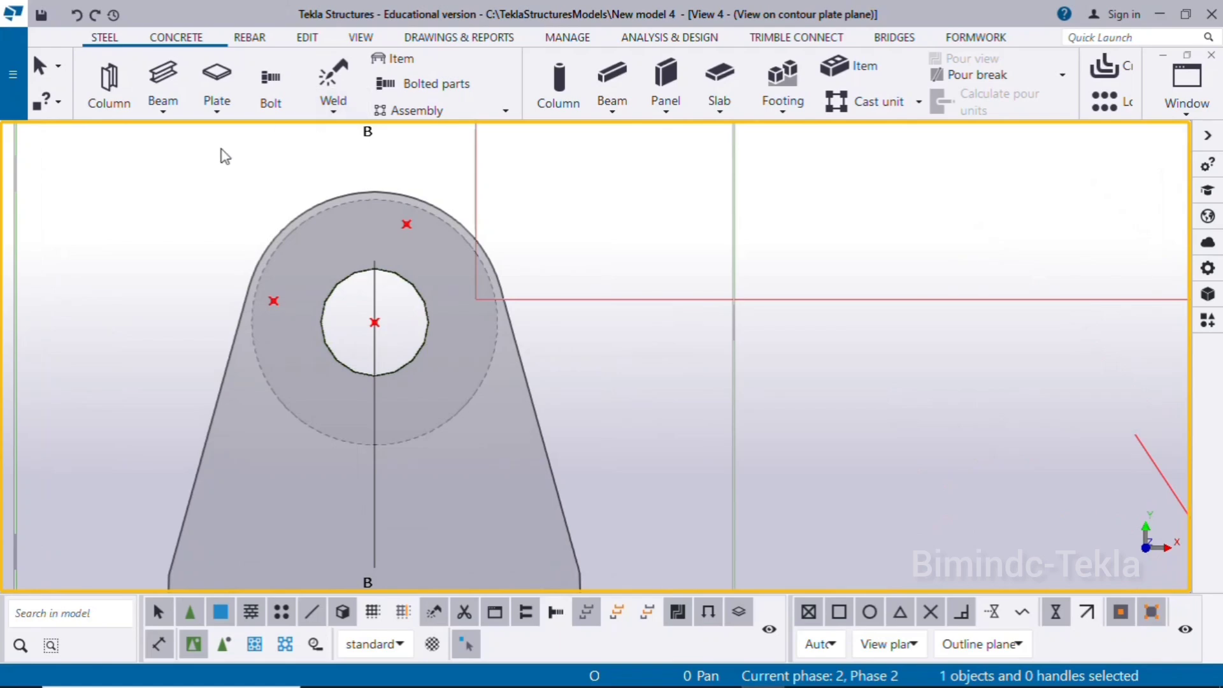
{"action": "left_click", "coordinate": [270, 95]}
{"action": "left_click", "coordinate": [546, 437]}
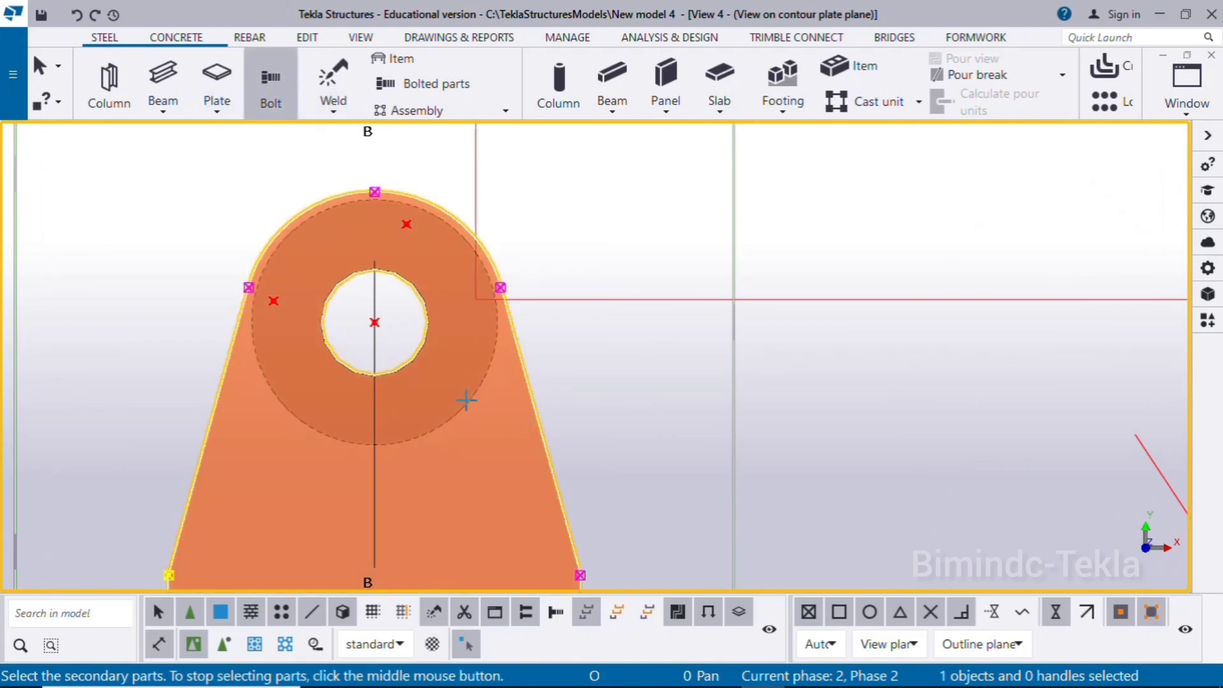
{"action": "middle_click", "coordinate": [622, 395]}
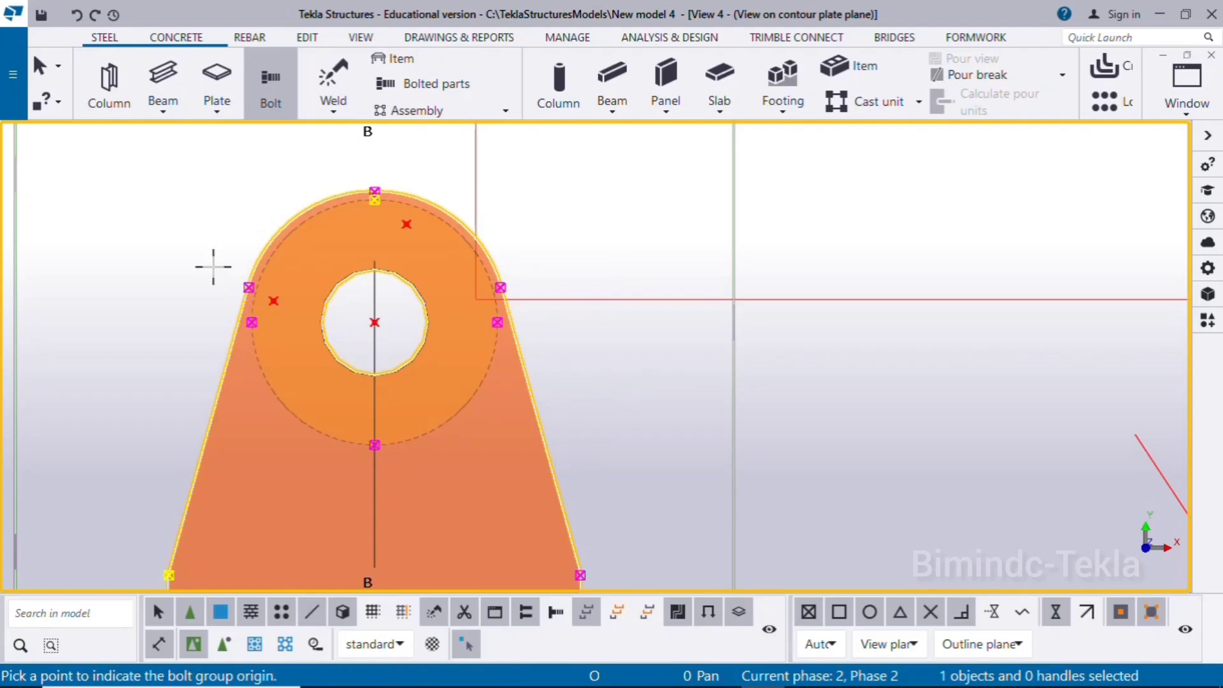
{"action": "scroll", "coordinate": [214, 267], "scroll_direction": "up", "scroll_amount": 3}
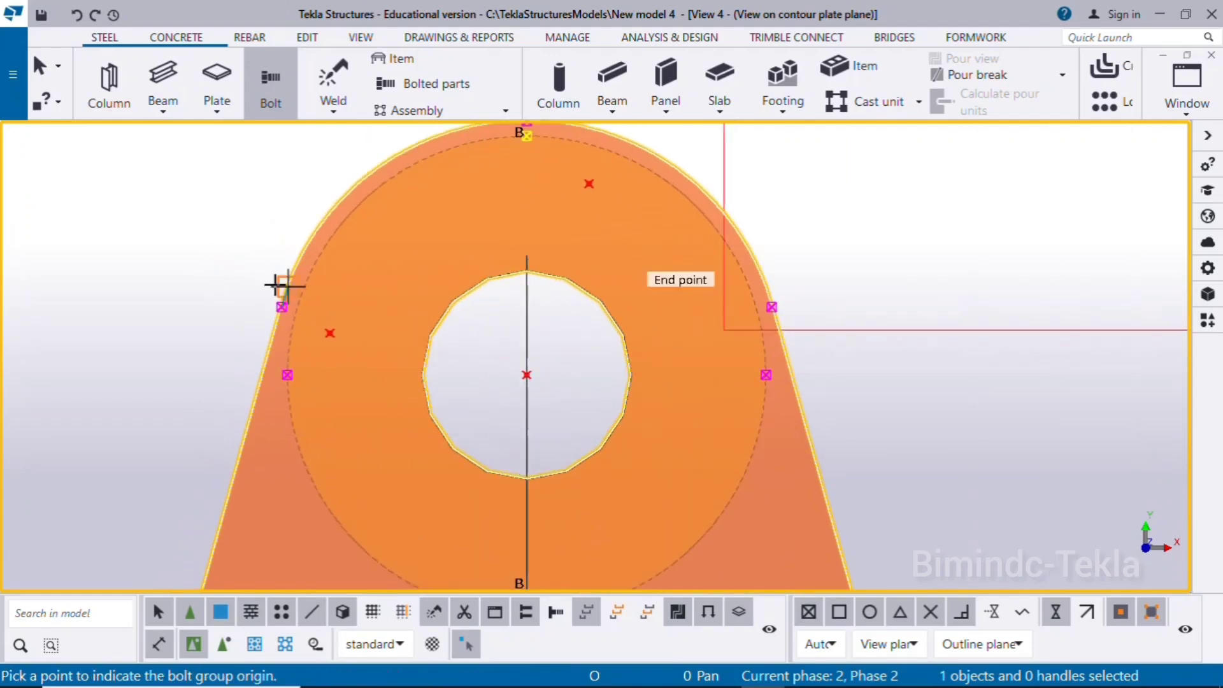
{"action": "left_click", "coordinate": [330, 334]}
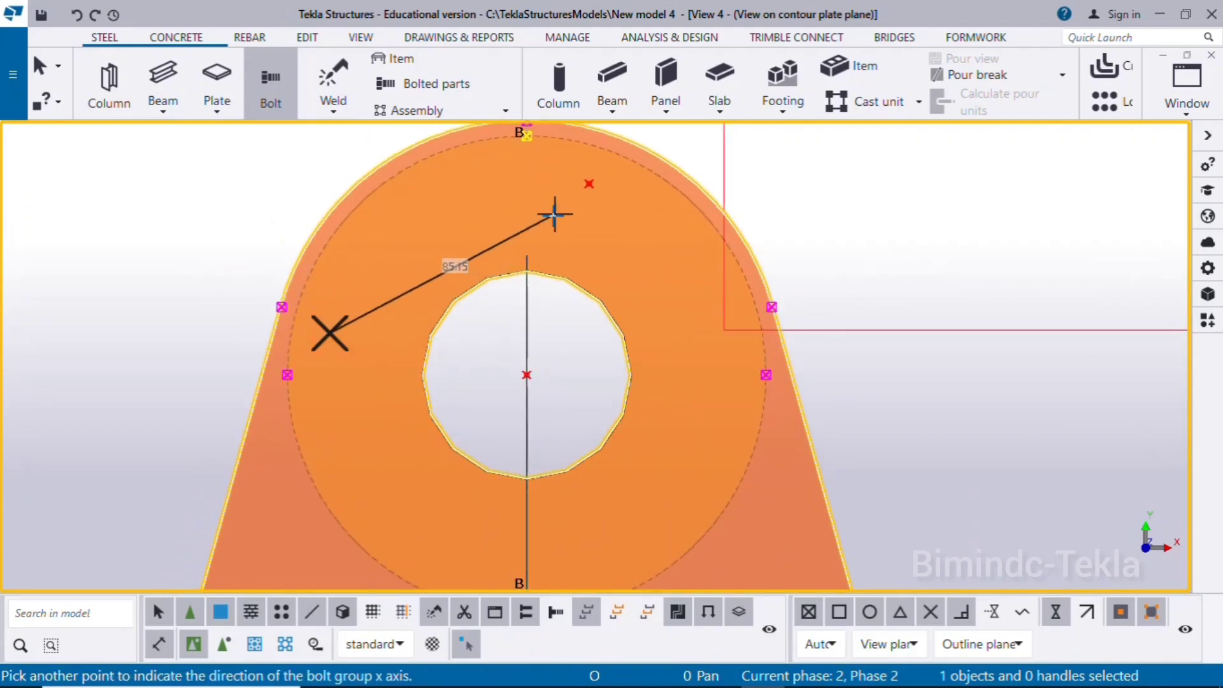
{"action": "left_click", "coordinate": [588, 185]}
{"action": "scroll", "coordinate": [527, 292], "scroll_direction": "down", "scroll_amount": 4}
{"action": "right_click", "coordinate": [283, 276]}
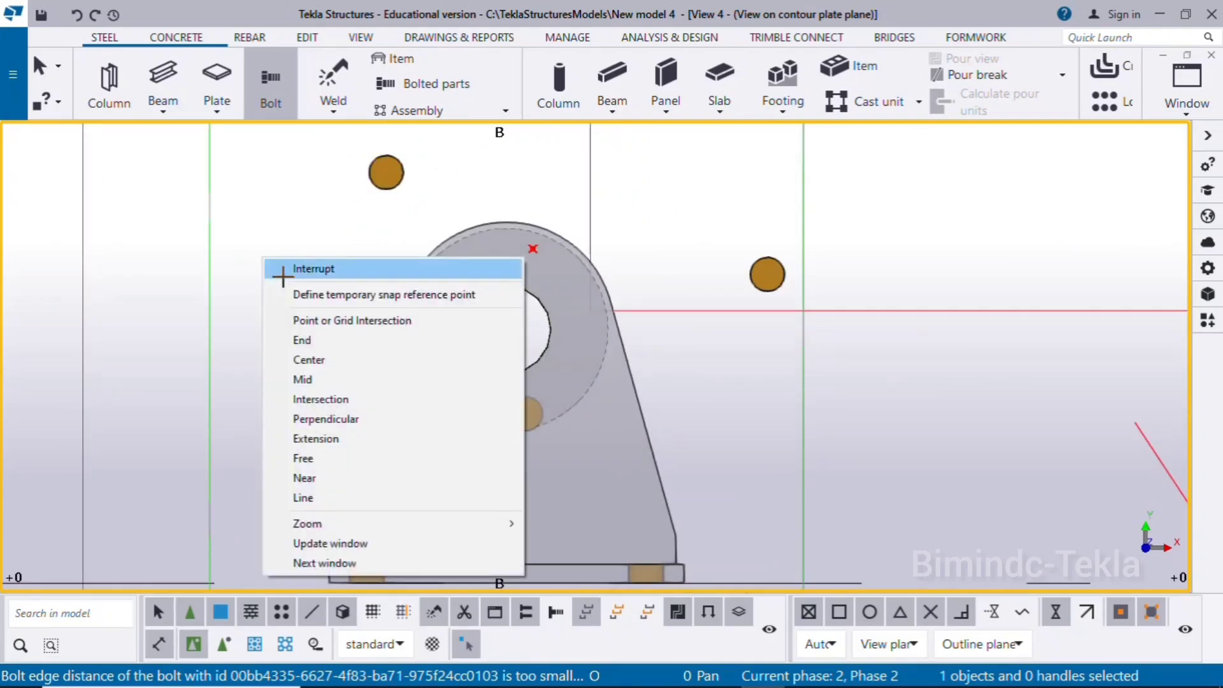
{"action": "left_click", "coordinate": [282, 269]}
Reset the disc's bolt group to a bolt distance X of 0, with bolt, washers and nut included in the assembly
{"action": "scroll", "coordinate": [306, 299], "scroll_direction": "down", "scroll_amount": 3}
{"action": "scroll", "coordinate": [446, 243], "scroll_direction": "up", "scroll_amount": 3}
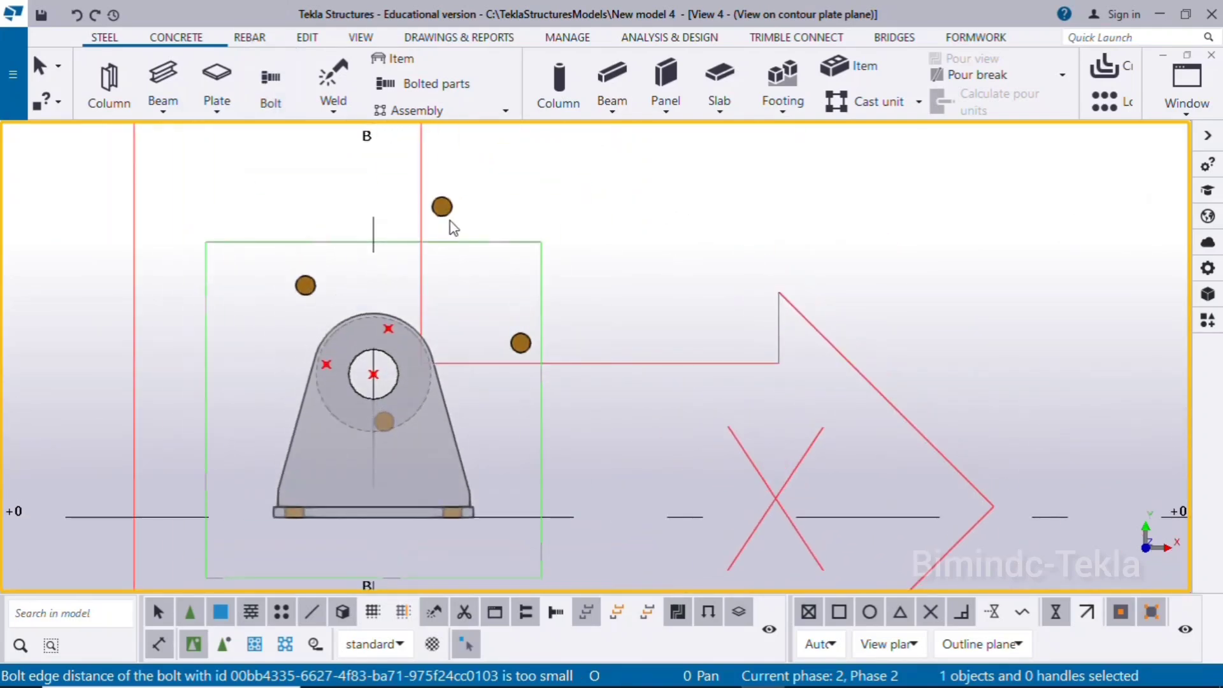
{"action": "scroll", "coordinate": [429, 213], "scroll_direction": "up", "scroll_amount": 2}
{"action": "double_click", "coordinate": [448, 213]}
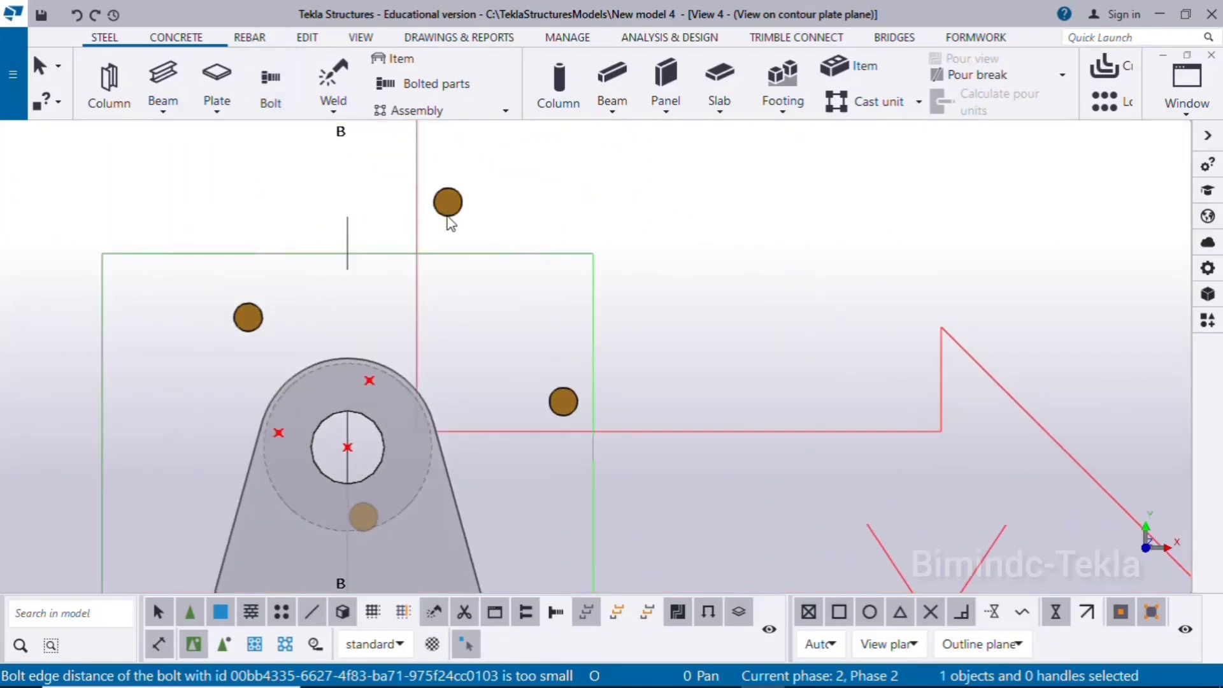
{"action": "left_click", "coordinate": [847, 223]}
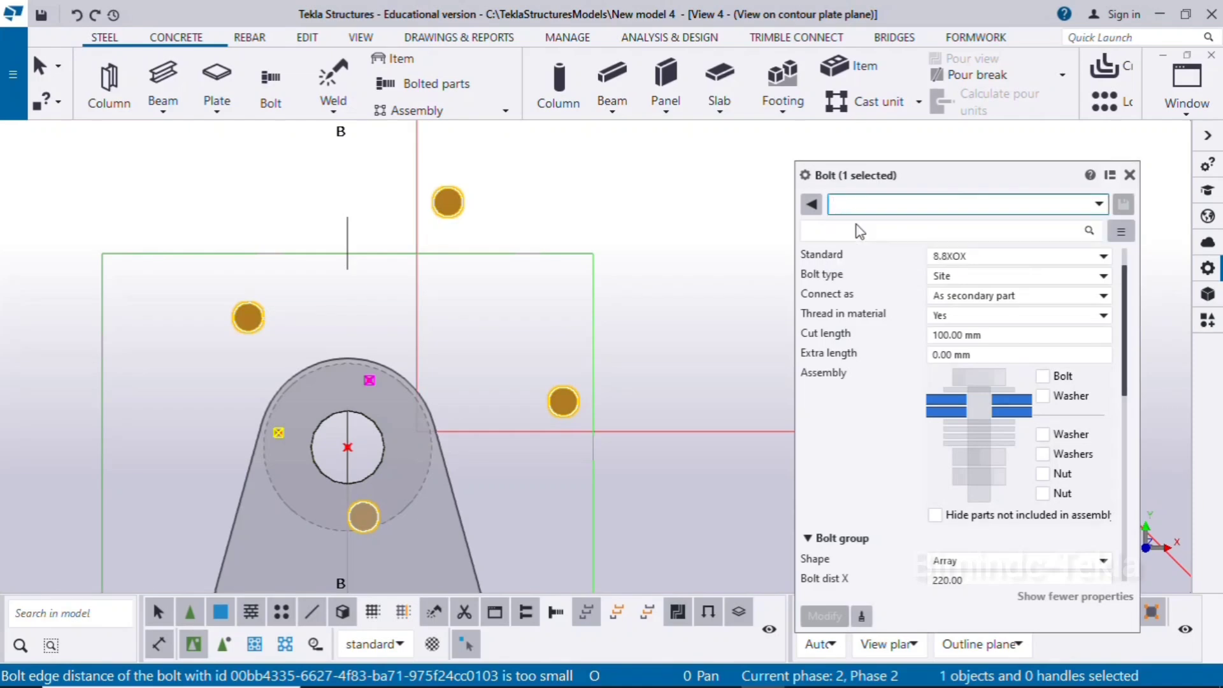
{"action": "left_click", "coordinate": [820, 616]}
{"action": "scroll", "coordinate": [334, 448], "scroll_direction": "up", "scroll_amount": 3}
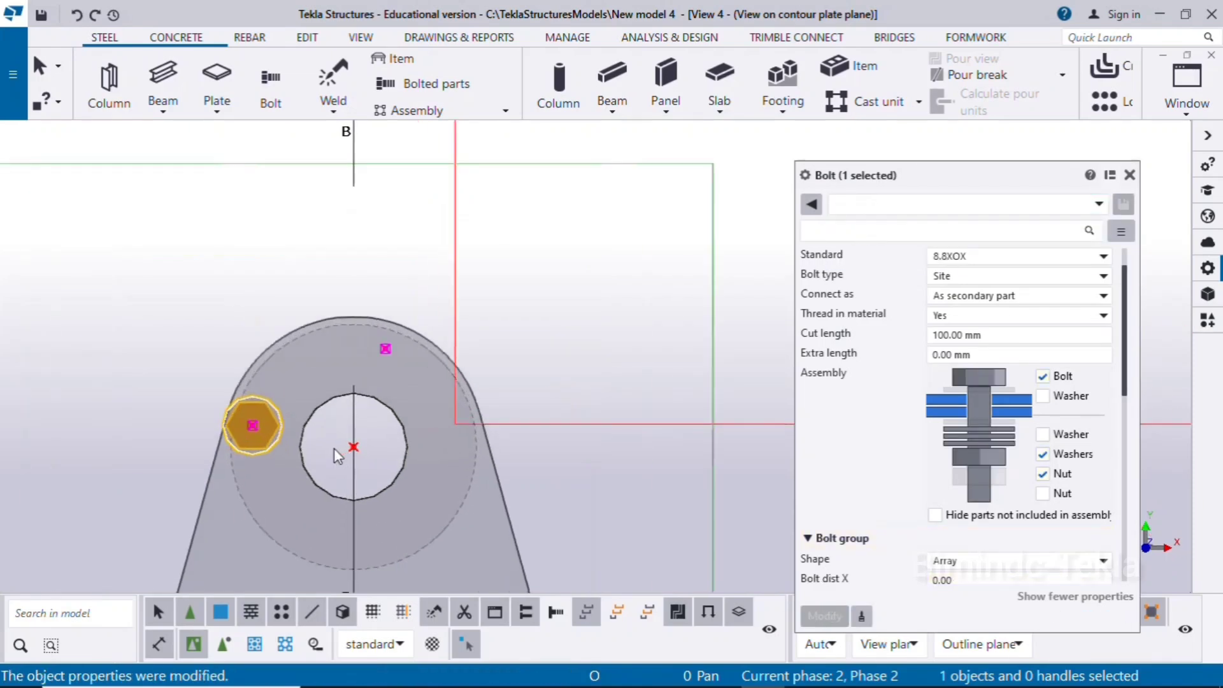
Set the bolt group's bolt distance X to 100 mm and apply it
{"action": "scroll", "coordinate": [862, 473], "scroll_direction": "down", "scroll_amount": 5}
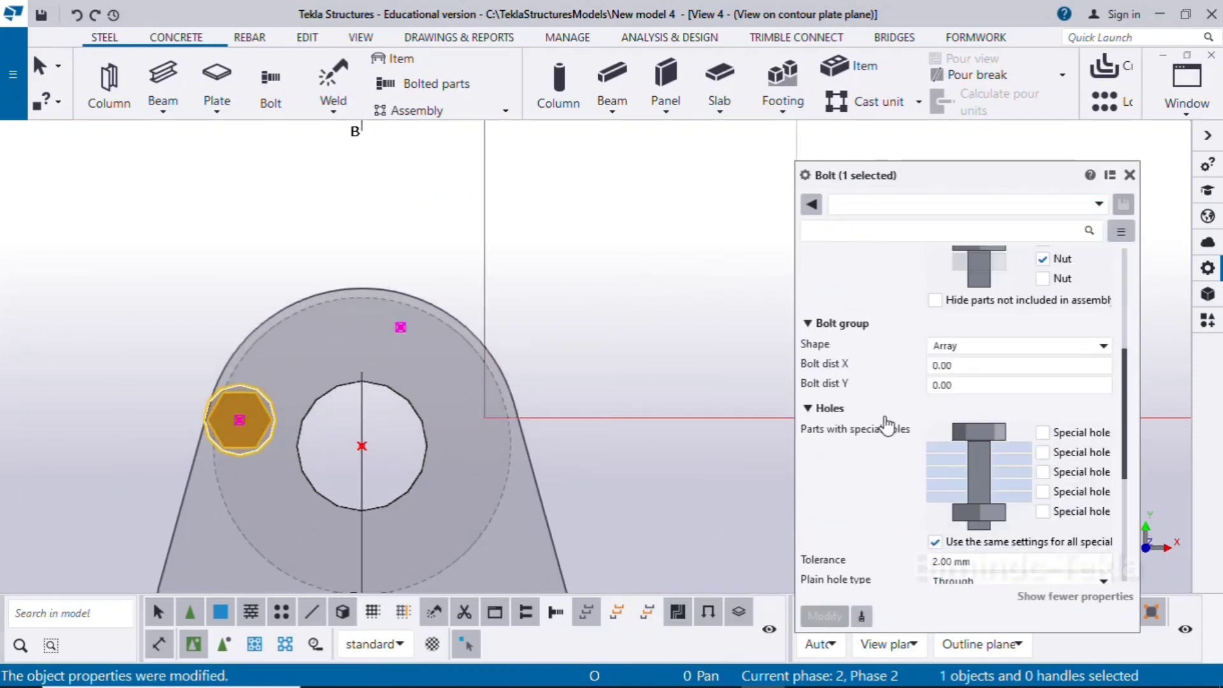
{"action": "scroll", "coordinate": [987, 411], "scroll_direction": "up", "scroll_amount": 1}
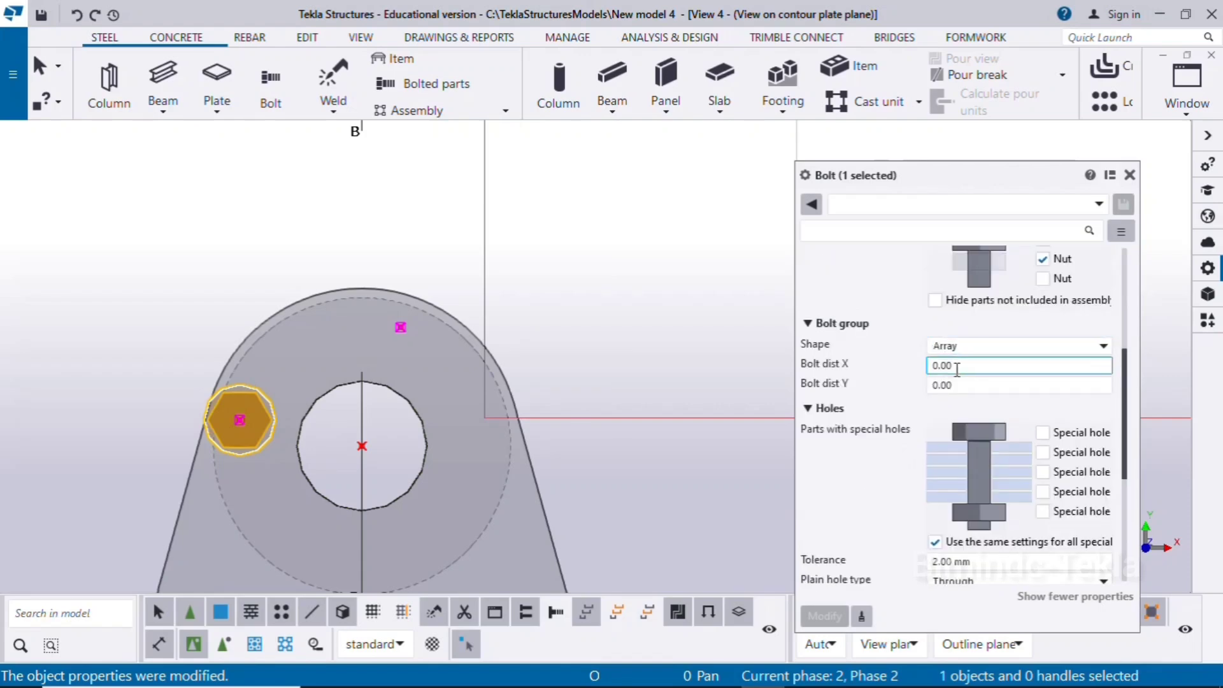
{"action": "type", "text": "100"}
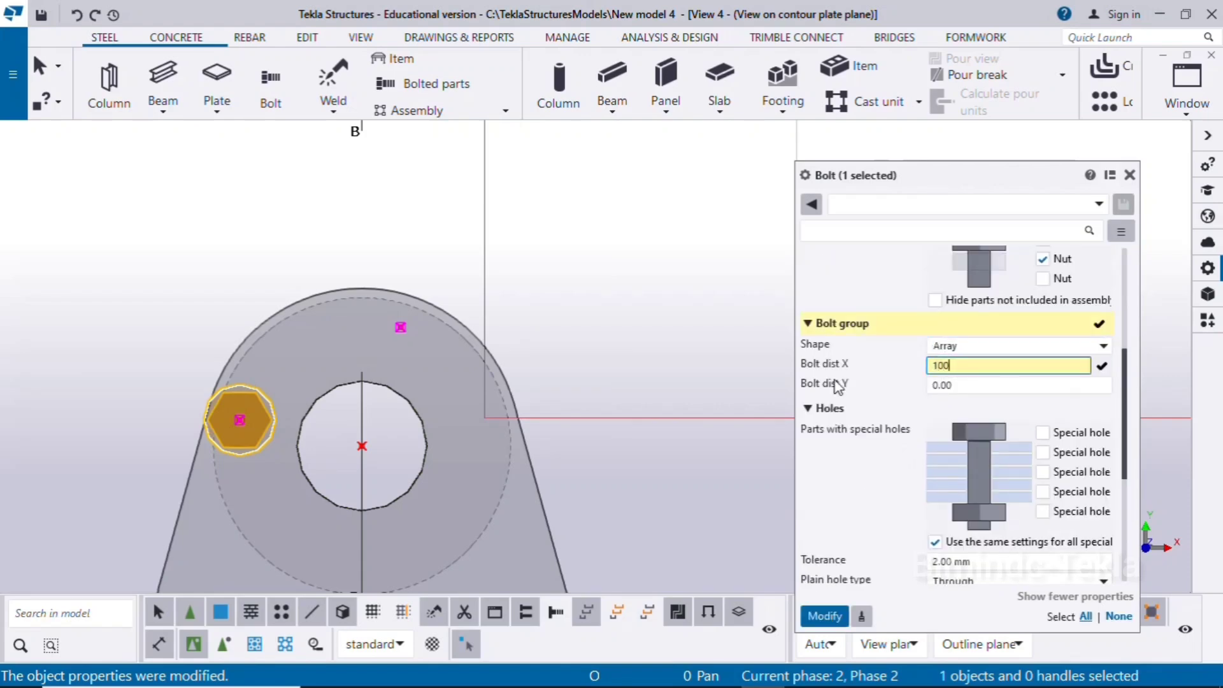
{"action": "left_click", "coordinate": [822, 617]}
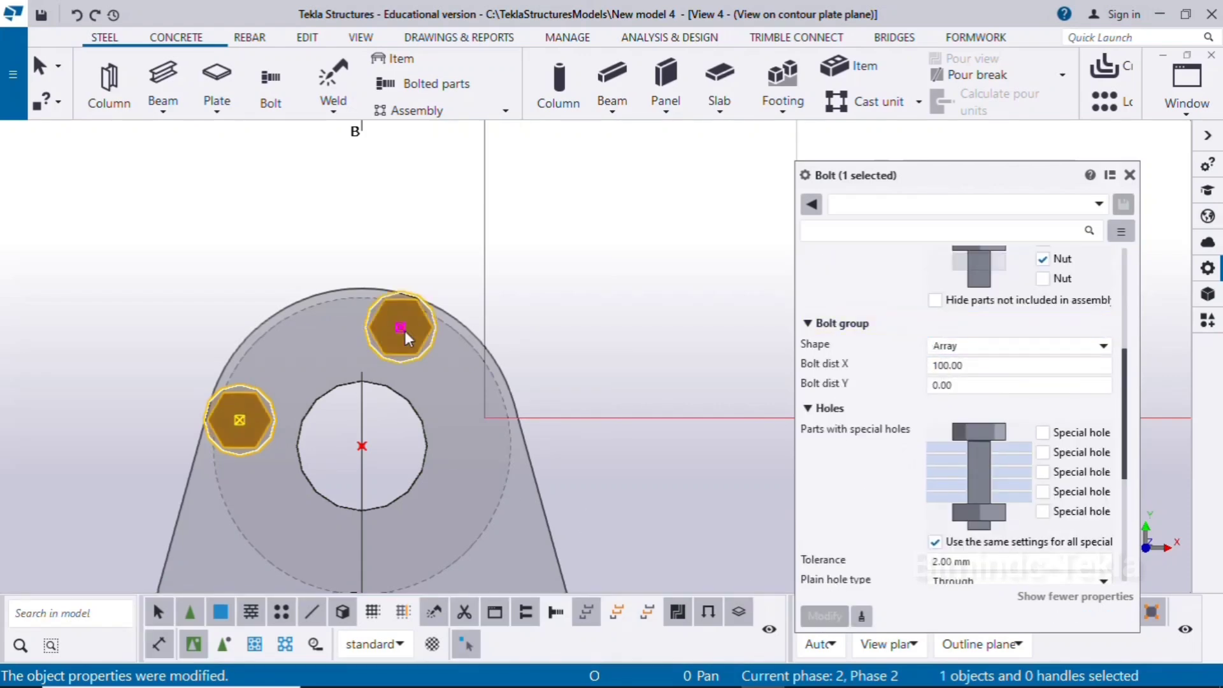
Check the hole size on the Rope Pulley reference drawing, set the disc's bolt size to 16 mm and apply it
{"action": "scroll", "coordinate": [887, 401], "scroll_direction": "up", "scroll_amount": 5}
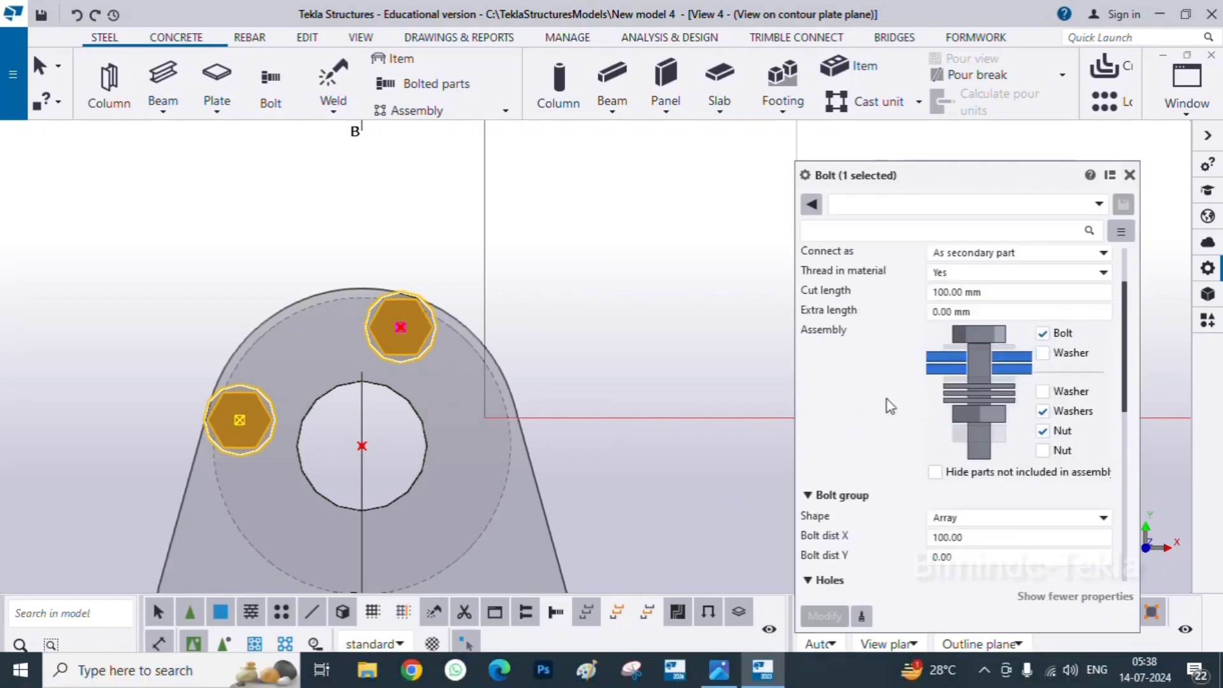
{"action": "left_click", "coordinate": [720, 671]}
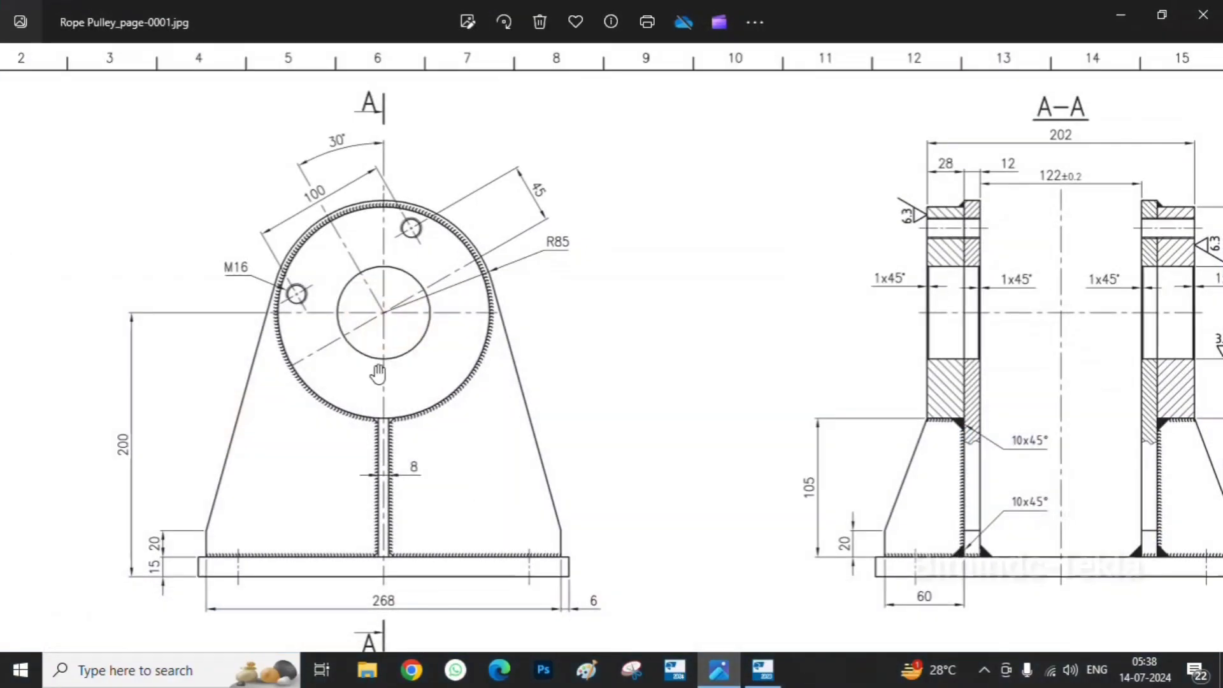
{"action": "left_click", "coordinate": [1122, 14]}
{"action": "left_click", "coordinate": [956, 279]}
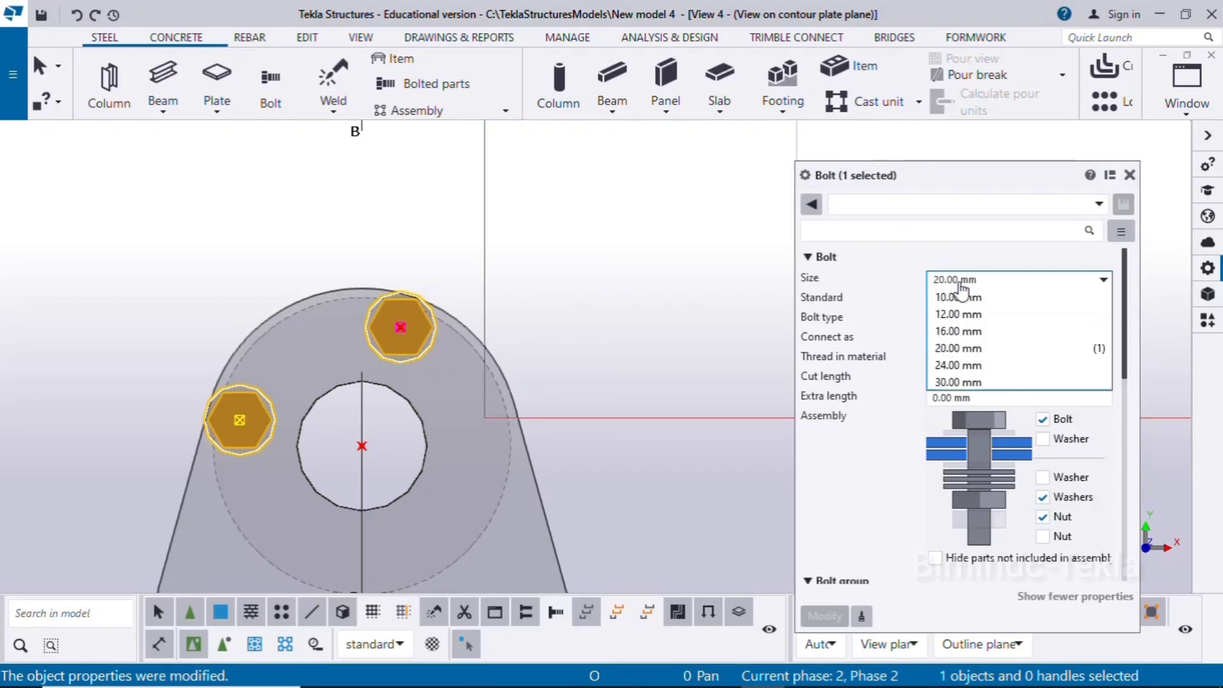
{"action": "left_click", "coordinate": [962, 332]}
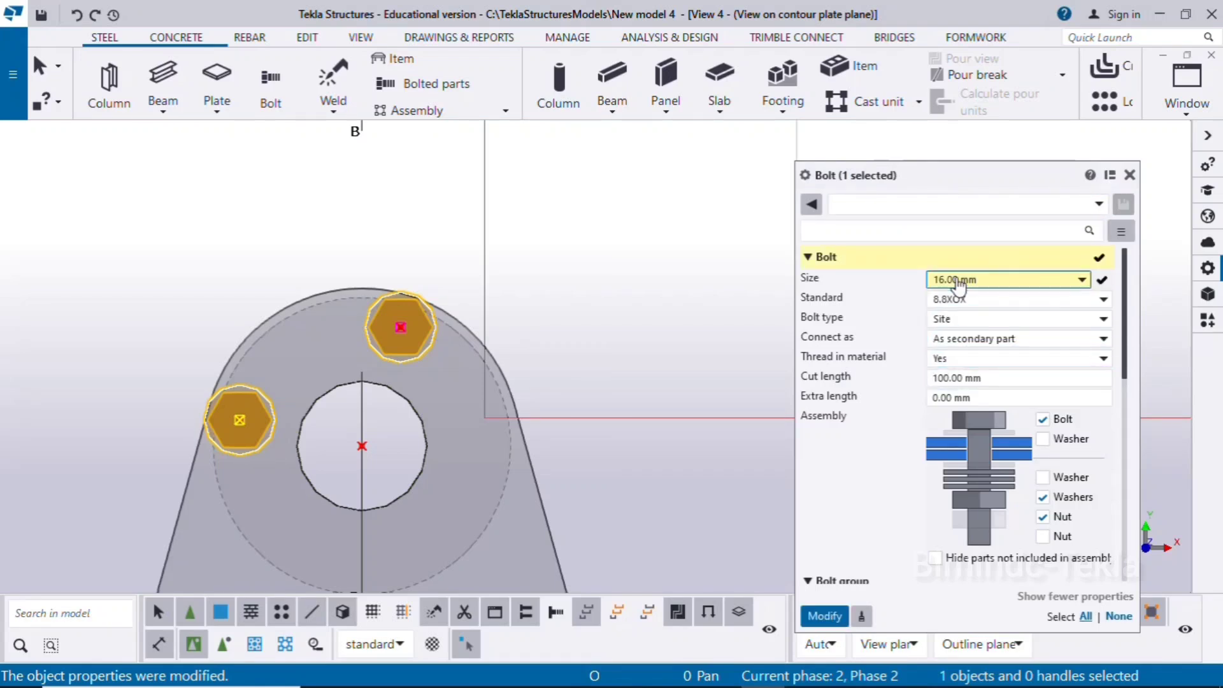
{"action": "scroll", "coordinate": [900, 430], "scroll_direction": "down", "scroll_amount": 3}
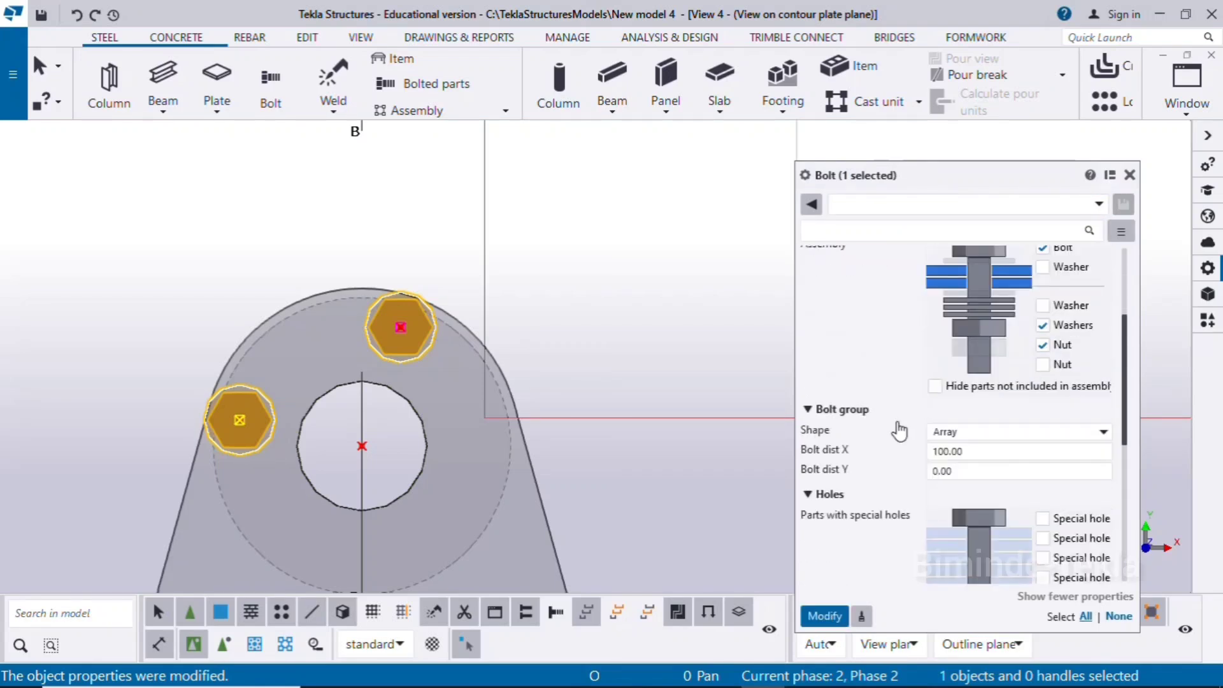
{"action": "scroll", "coordinate": [899, 431], "scroll_direction": "down", "scroll_amount": 5}
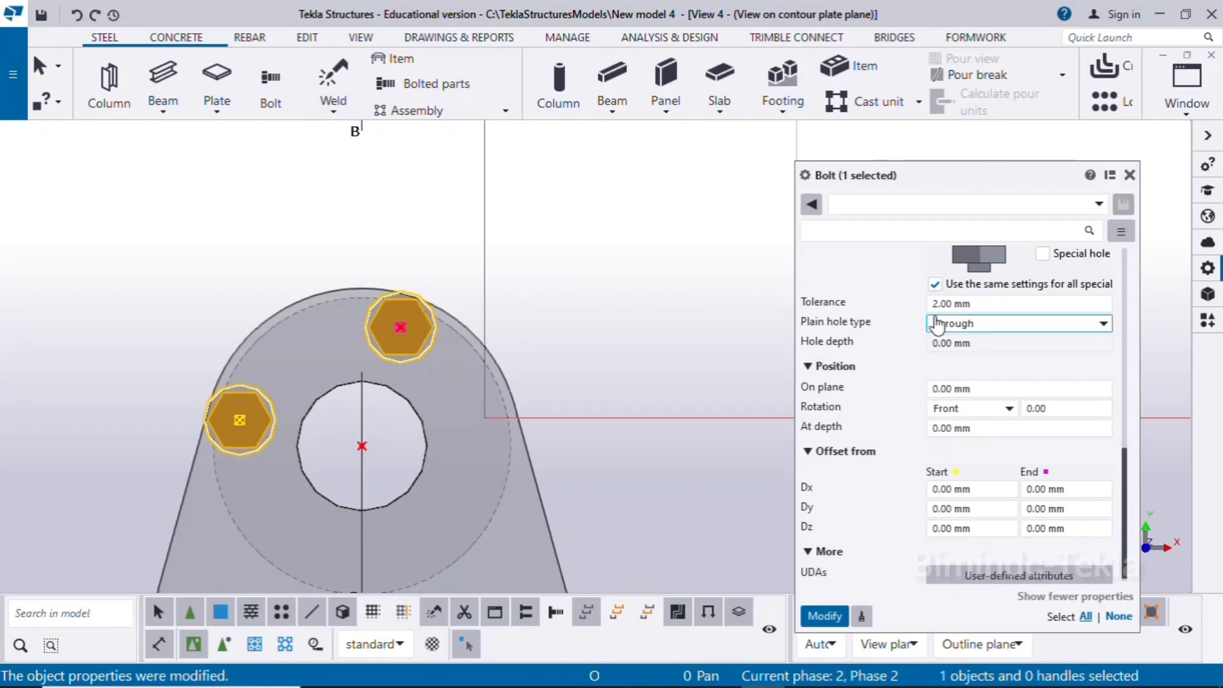
{"action": "left_click", "coordinate": [823, 616]}
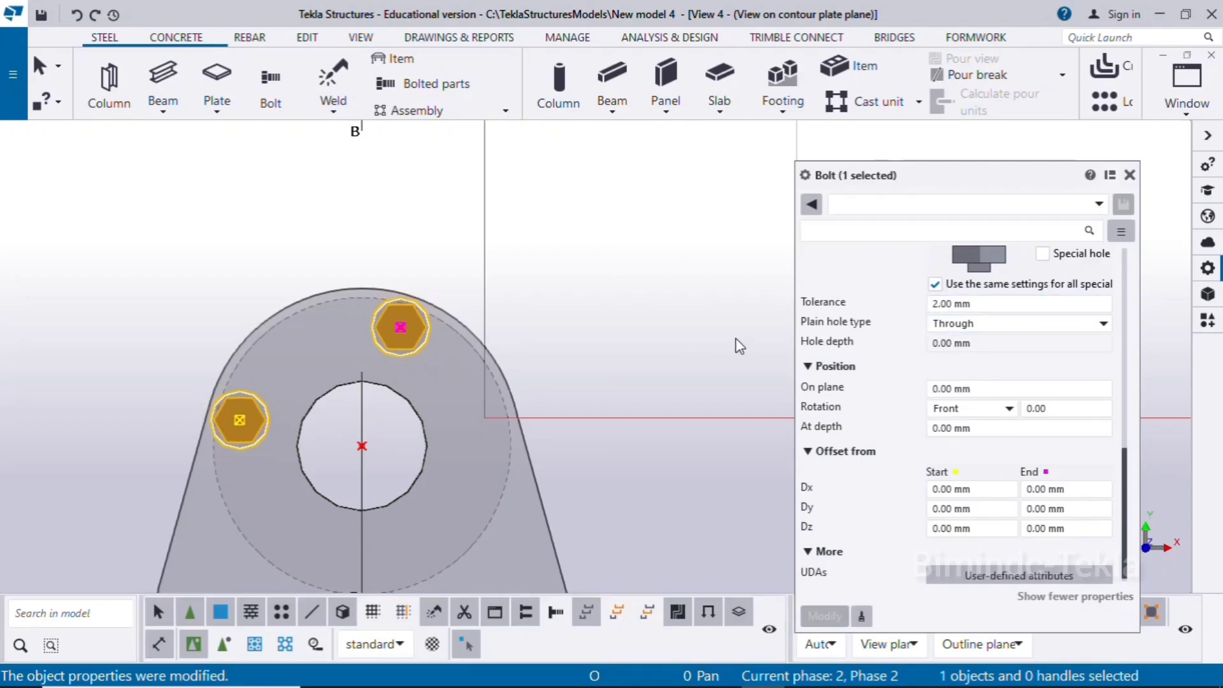
Exclude the bolt, washers and nut from the disc's bolt group to leave only holes, and close the properties
{"action": "scroll", "coordinate": [992, 411], "scroll_direction": "up", "scroll_amount": 5}
{"action": "scroll", "coordinate": [993, 411], "scroll_direction": "up", "scroll_amount": 2}
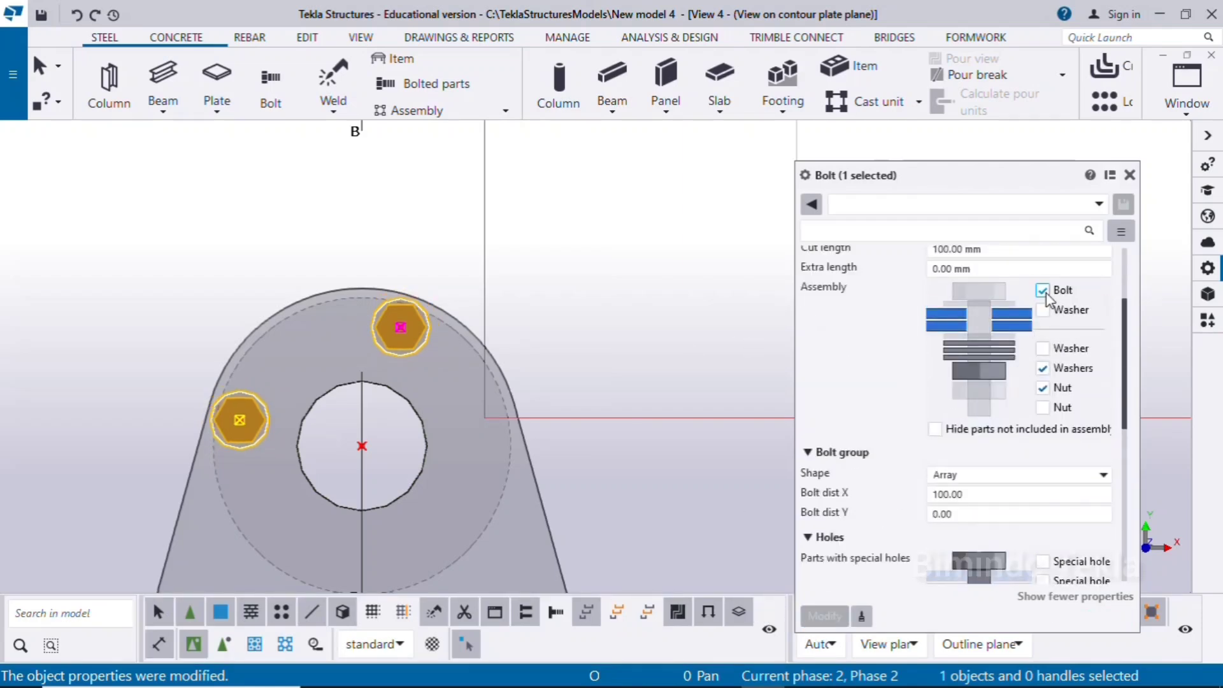
{"action": "left_click", "coordinate": [822, 617]}
{"action": "scroll", "coordinate": [473, 350], "scroll_direction": "up", "scroll_amount": 1}
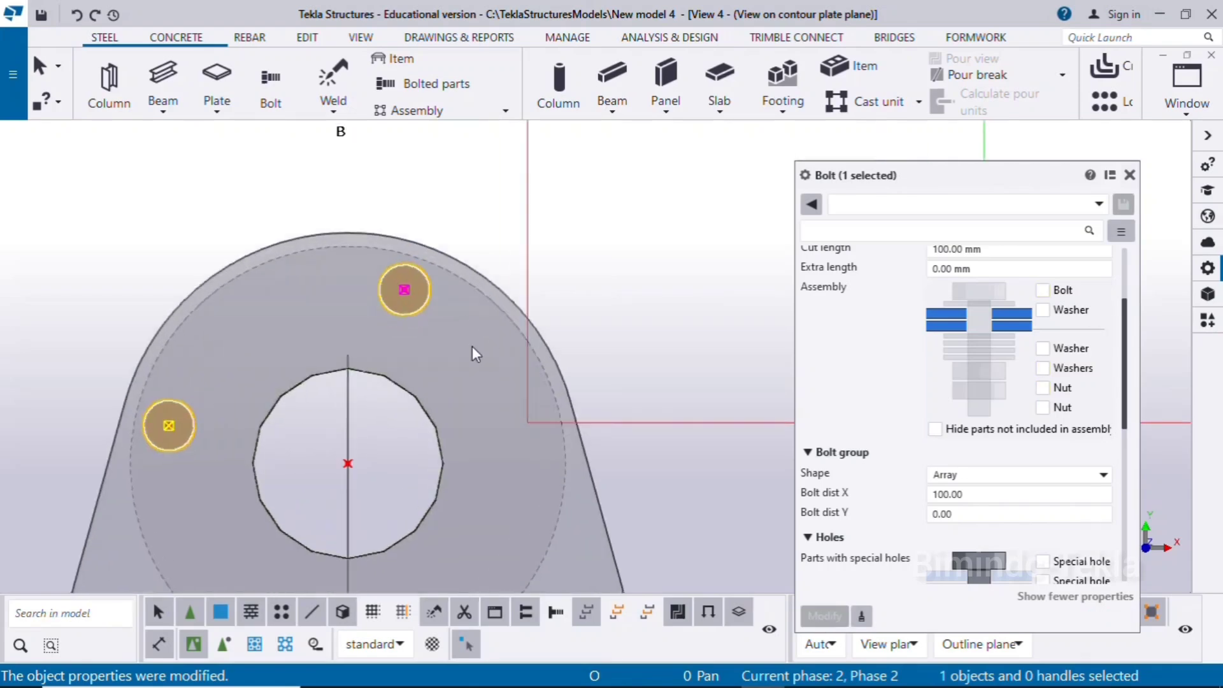
{"action": "left_click", "coordinate": [592, 271]}
{"action": "scroll", "coordinate": [609, 311], "scroll_direction": "down", "scroll_amount": 2}
{"action": "scroll", "coordinate": [396, 336], "scroll_direction": "down", "scroll_amount": 3}
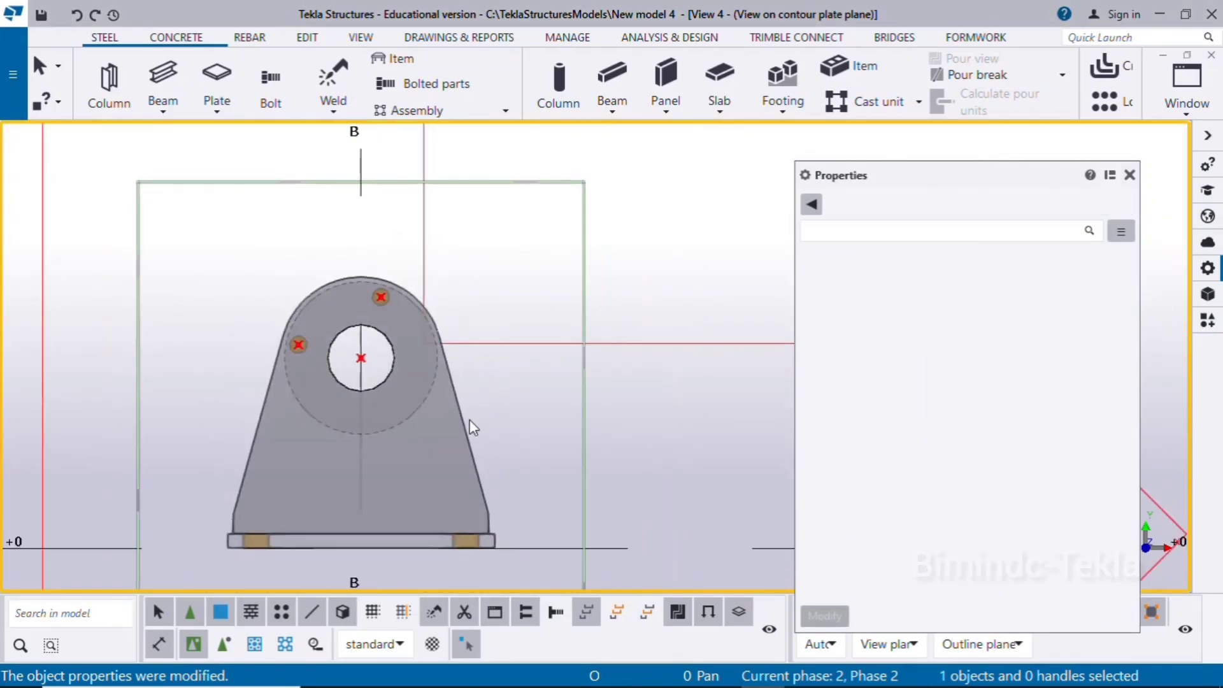
{"action": "left_click", "coordinate": [1129, 175]}
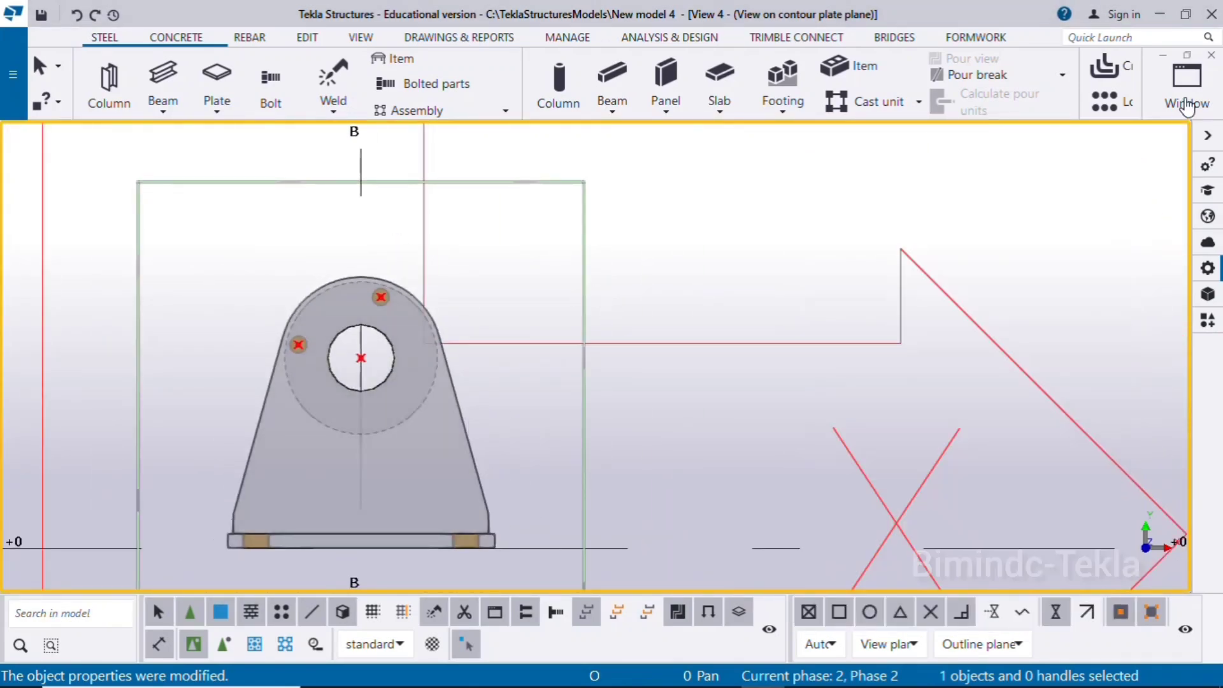
Switch to the 3D model view and redraw it
{"action": "left_click", "coordinate": [1187, 102]}
{"action": "left_click", "coordinate": [1091, 286]}
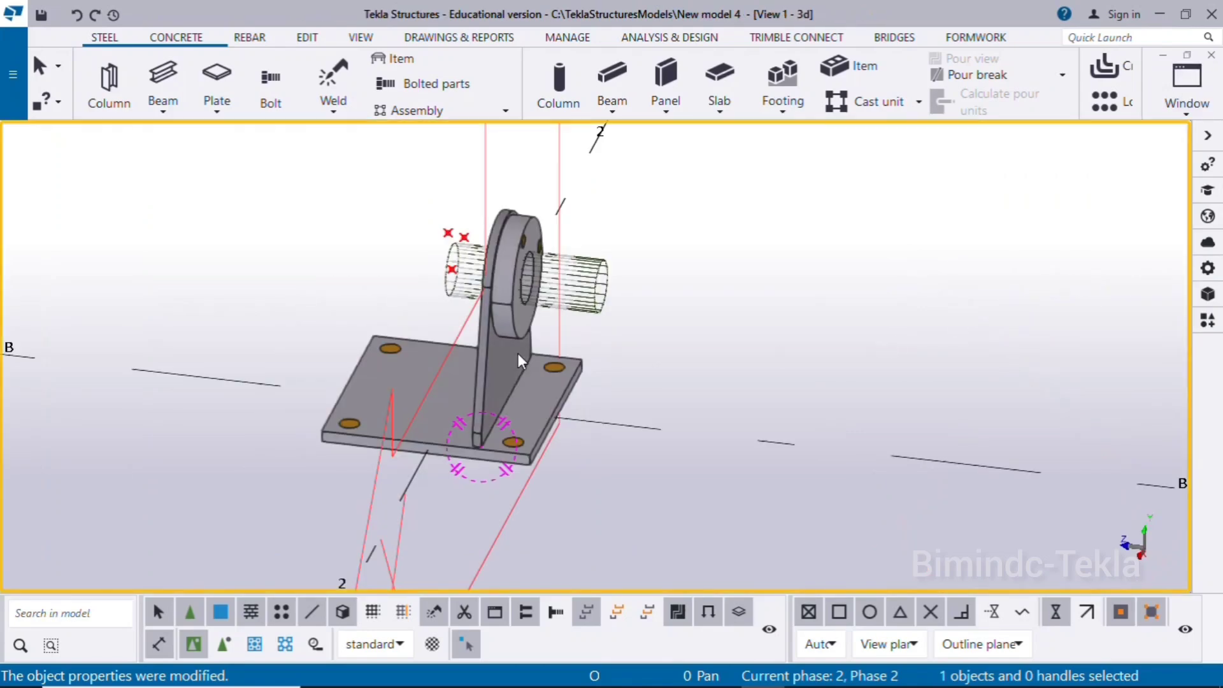
{"action": "middle_click_drag", "start_coordinate": [614, 436], "coordinate": [801, 409], "text": "ctrl"}
{"action": "right_click", "coordinate": [595, 164]}
{"action": "left_click", "coordinate": [642, 274]}
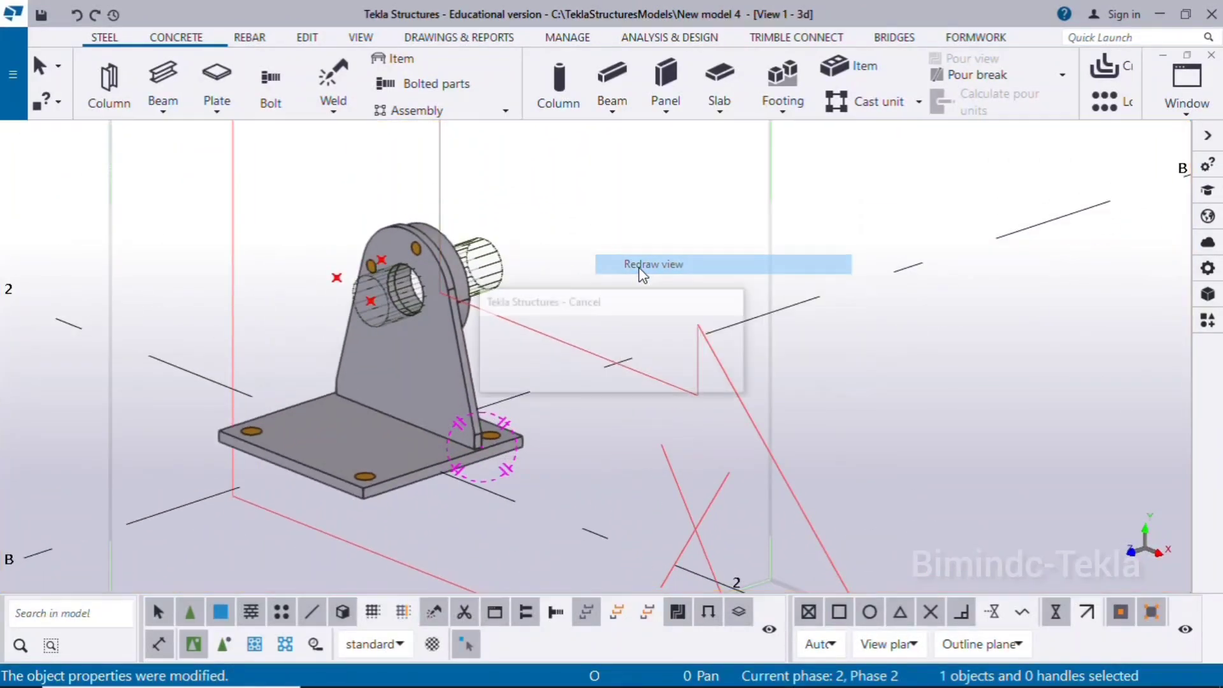
{"action": "scroll", "coordinate": [647, 313], "scroll_direction": "down", "scroll_amount": 10}
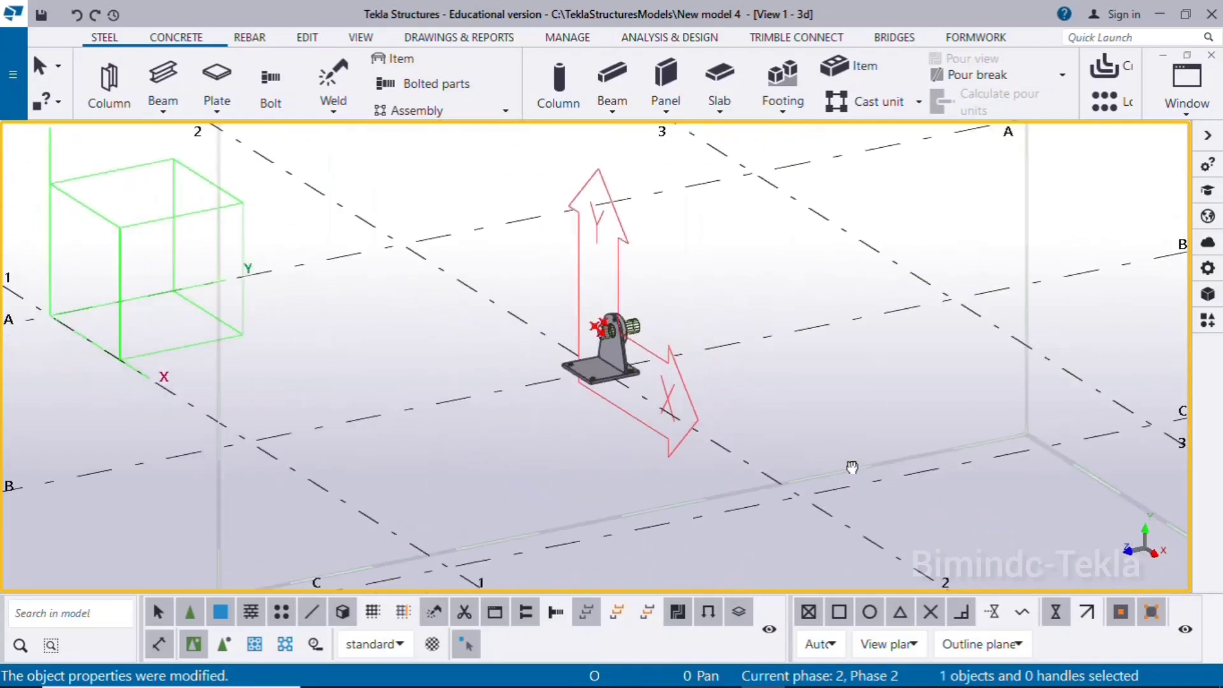
{"action": "scroll", "coordinate": [643, 341], "scroll_direction": "up", "scroll_amount": 7}
{"action": "middle_click_drag", "start_coordinate": [707, 373], "coordinate": [580, 376], "text": "ctrl"}
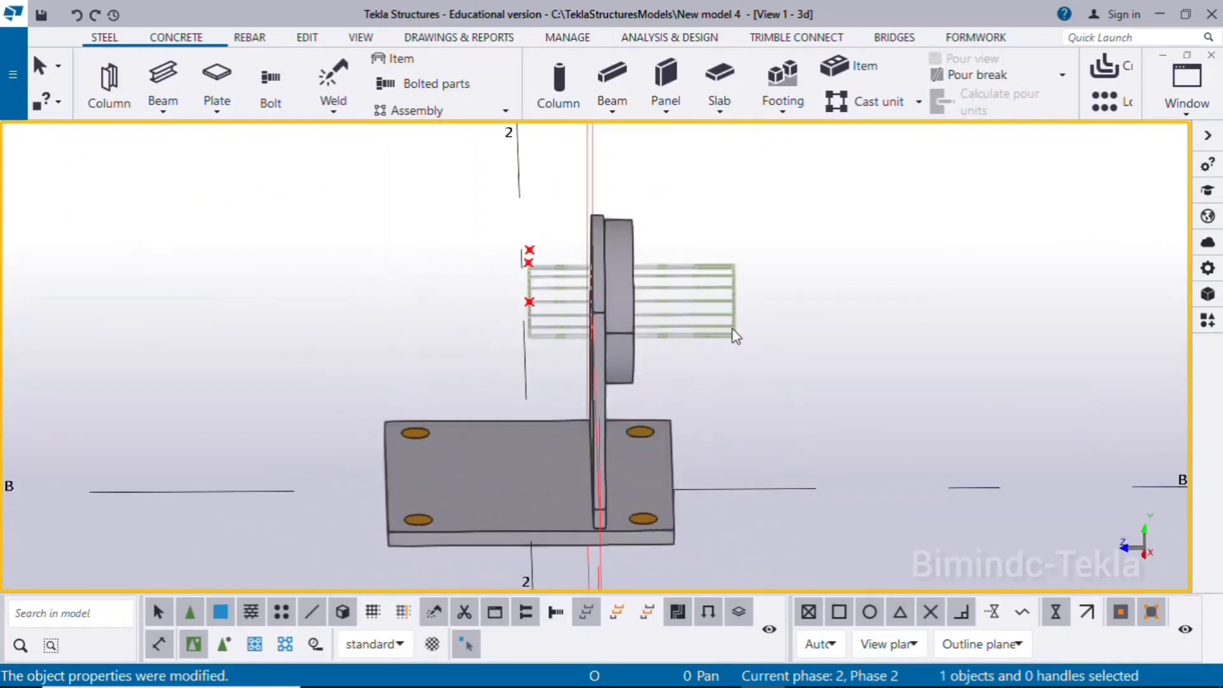
Hide cuts and added material in the 3D view's display settings, apply the change and close the view properties
{"action": "double_click", "coordinate": [879, 271]}
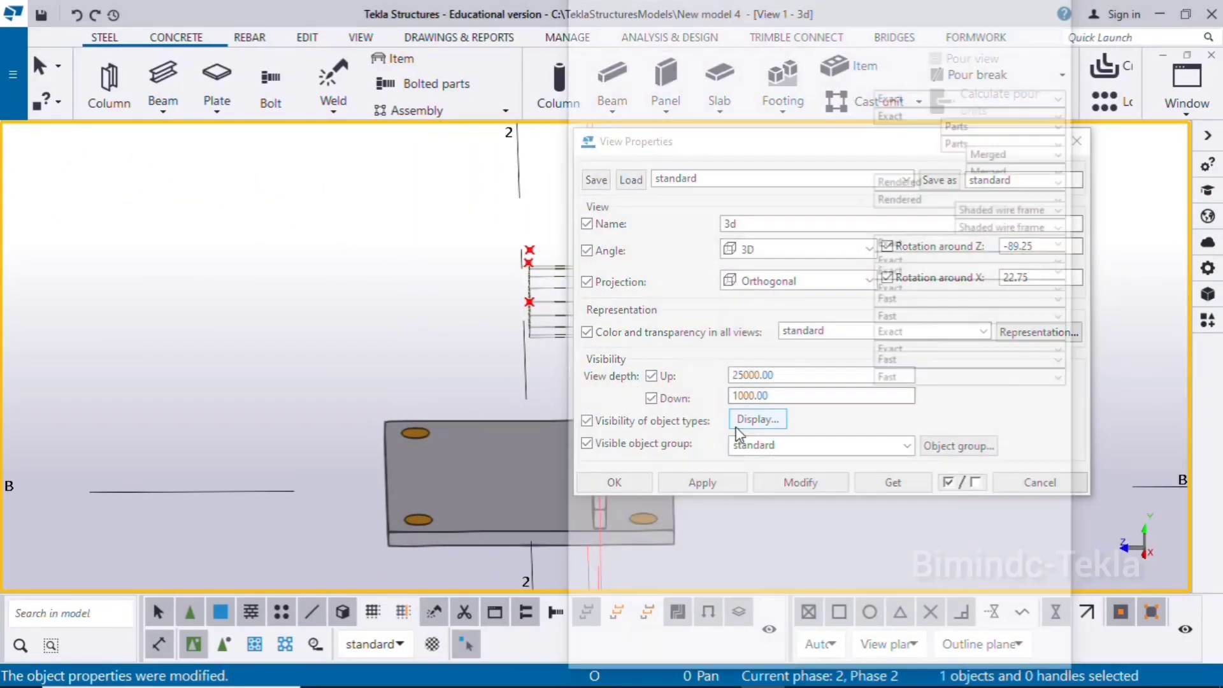
{"action": "left_click", "coordinate": [757, 419]}
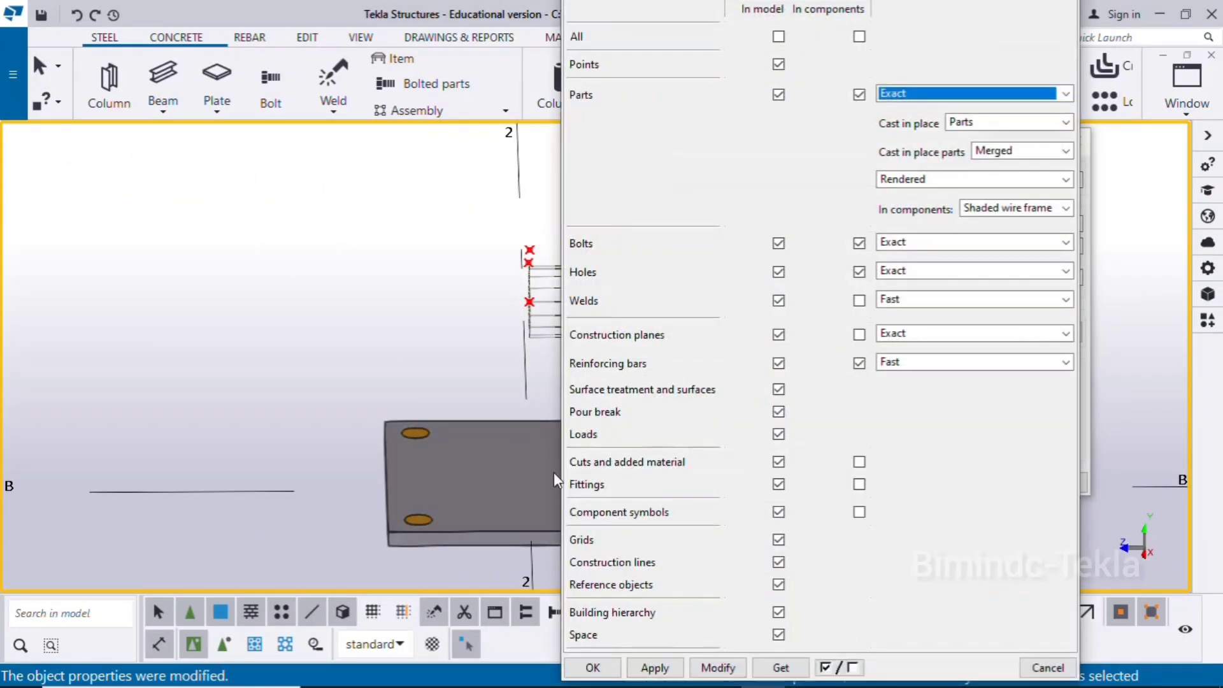
{"action": "left_click", "coordinate": [779, 462]}
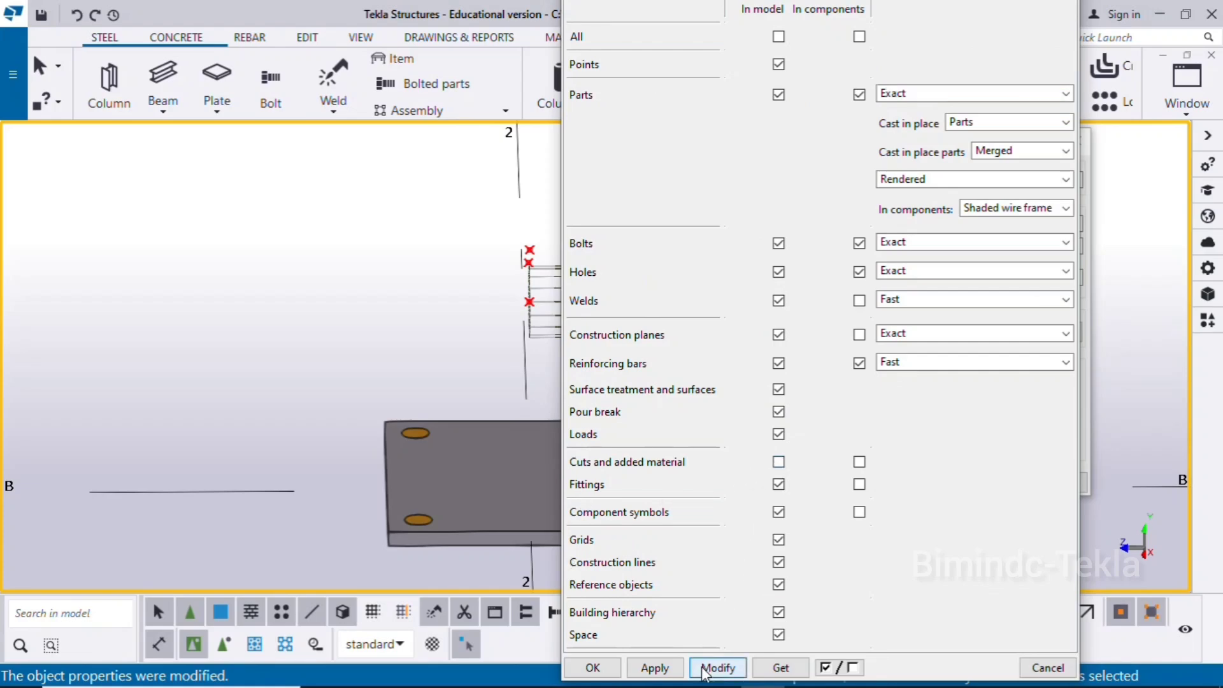
{"action": "left_click", "coordinate": [593, 669]}
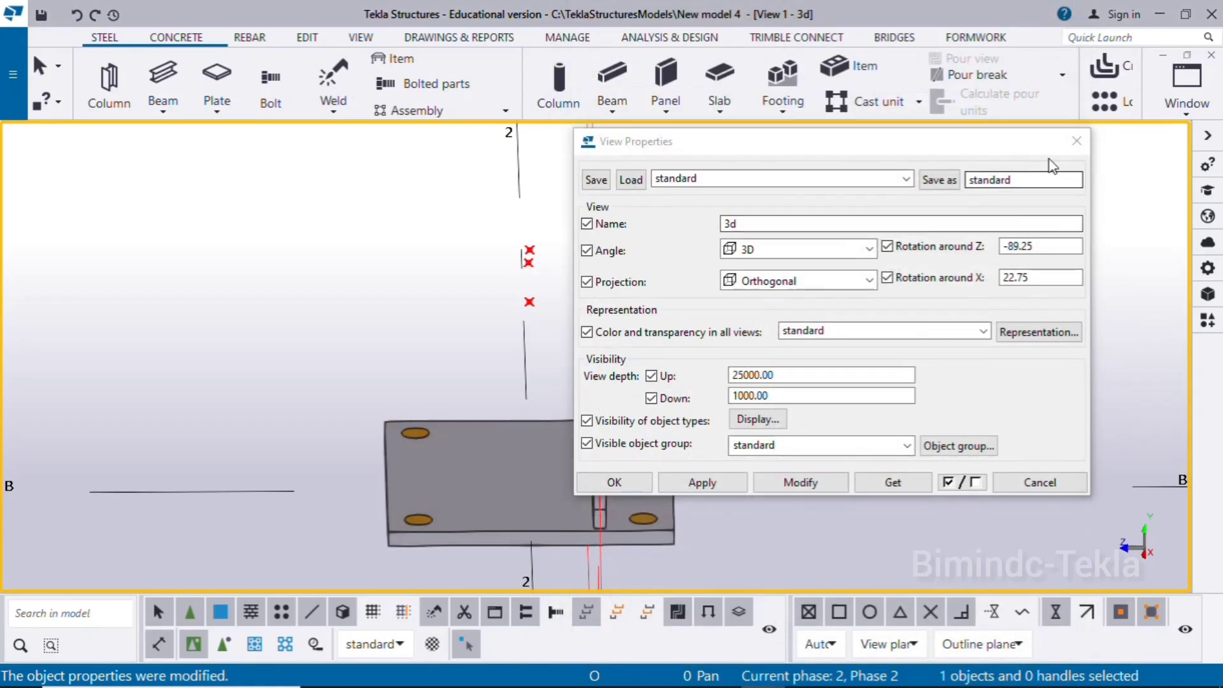
{"action": "left_click", "coordinate": [1077, 144]}
{"action": "middle_click_drag", "start_coordinate": [806, 339], "coordinate": [354, 219], "text": "ctrl"}
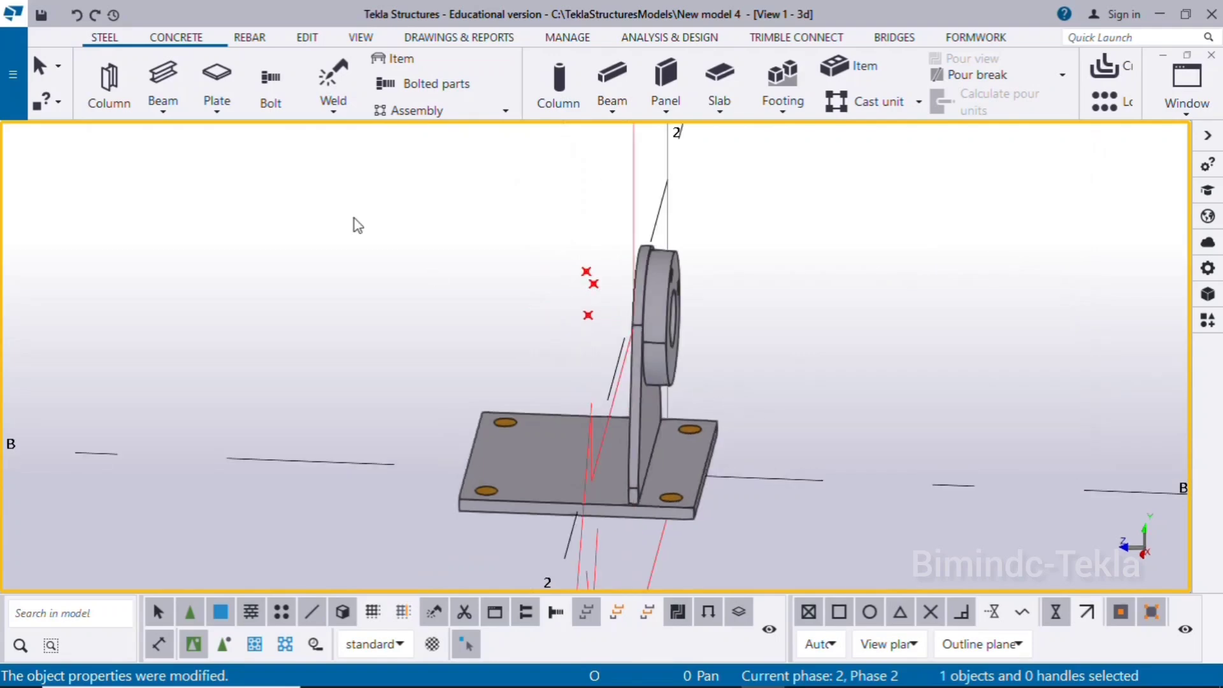
{"action": "left_click", "coordinate": [361, 37]}
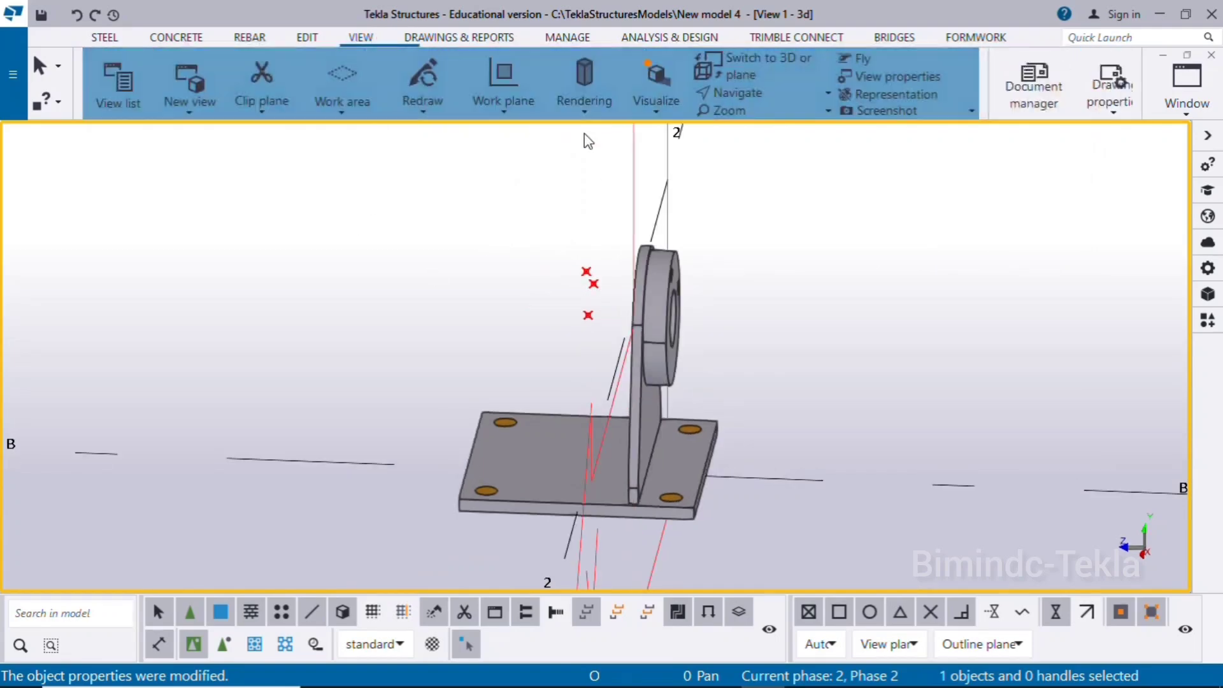
{"action": "left_click", "coordinate": [527, 116]}
{"action": "left_click", "coordinate": [523, 408]}
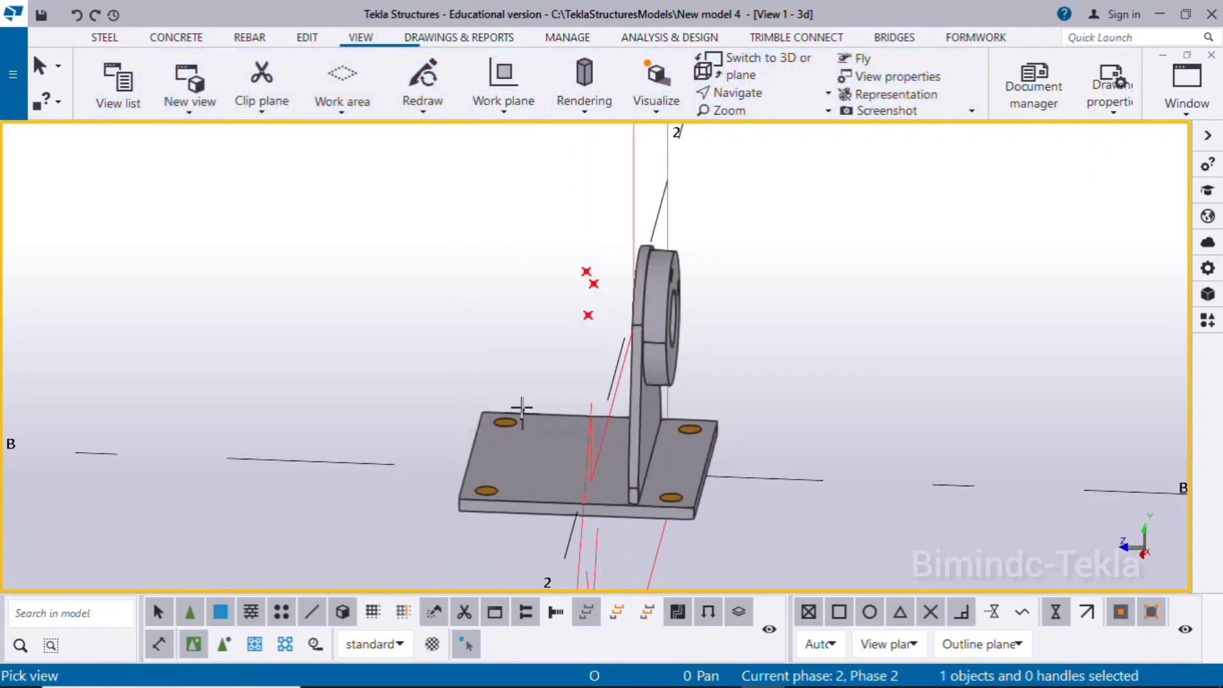
{"action": "right_click", "coordinate": [428, 226]}
{"action": "left_click", "coordinate": [462, 232]}
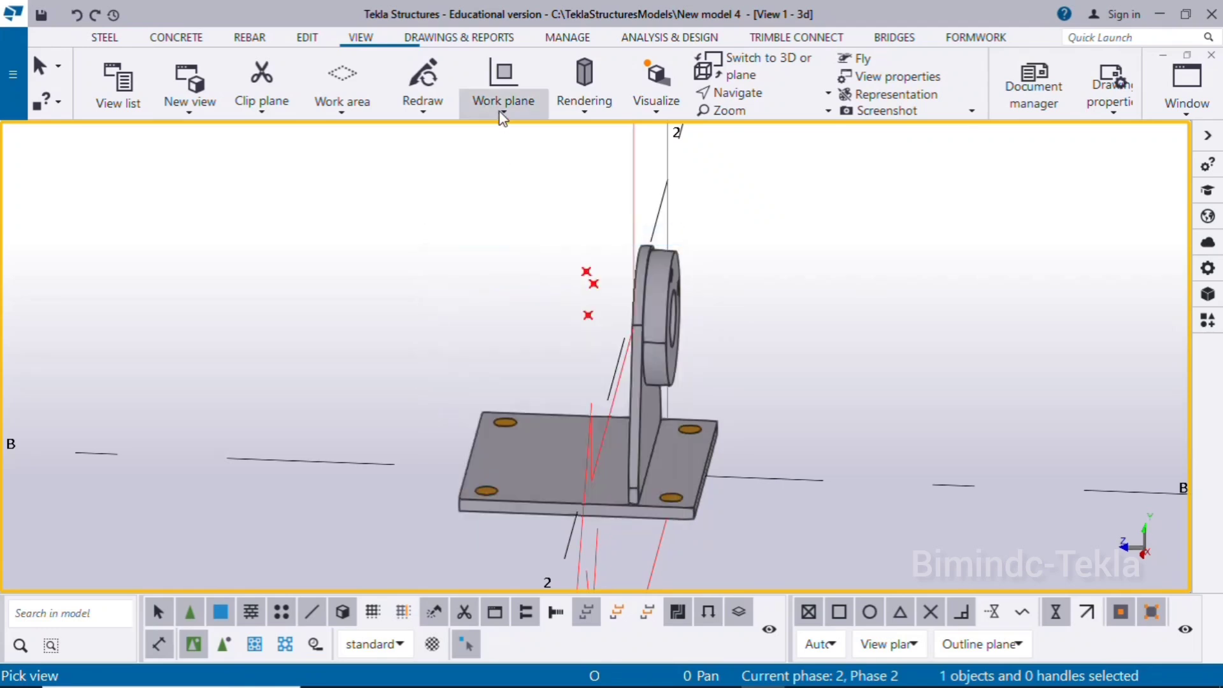
Set the work plane to the XY plane at depth coordinate 0.00
{"action": "left_click", "coordinate": [504, 101]}
{"action": "left_click", "coordinate": [529, 196]}
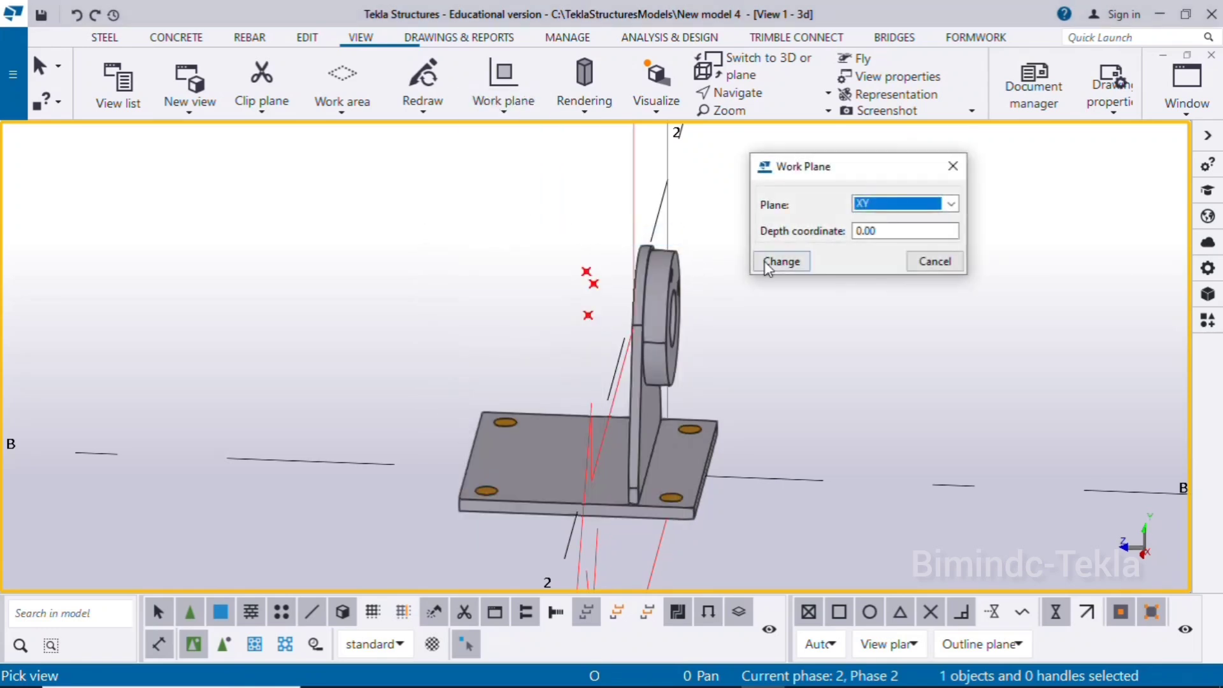
{"action": "left_click", "coordinate": [781, 262]}
Delete the construction points beside the bracket plate and close the work plane settings
{"action": "middle_click_drag", "start_coordinate": [808, 346], "coordinate": [548, 463], "text": "ctrl"}
{"action": "left_click_drag", "start_coordinate": [510, 223], "coordinate": [581, 361]}
{"action": "key", "text": "Delete"}
{"action": "middle_click_drag", "start_coordinate": [654, 410], "coordinate": [865, 304], "text": "ctrl"}
{"action": "left_click", "coordinate": [954, 166]}
{"action": "left_click", "coordinate": [828, 378]}
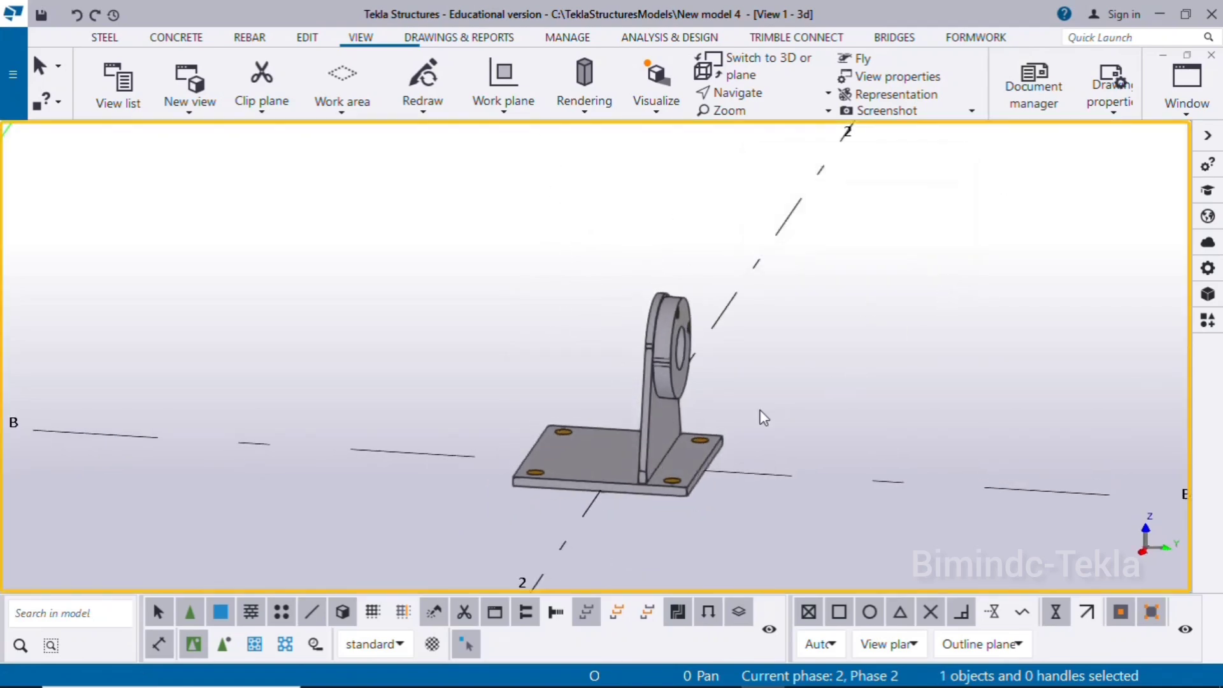
Switch to the GRID @2 elevation view of the bracket
{"action": "scroll", "coordinate": [732, 427], "scroll_direction": "up", "scroll_amount": 3}
{"action": "scroll", "coordinate": [697, 448], "scroll_direction": "down", "scroll_amount": 4}
{"action": "mouse_move", "coordinate": [759, 485]}
{"action": "middle_mouse_down", "text": "ctrl"}
{"action": "mouse_move", "coordinate": [565, 503]}
{"action": "mouse_move", "coordinate": [811, 511]}
{"action": "mouse_move", "coordinate": [763, 505]}
{"action": "middle_mouse_up", "text": "ctrl"}
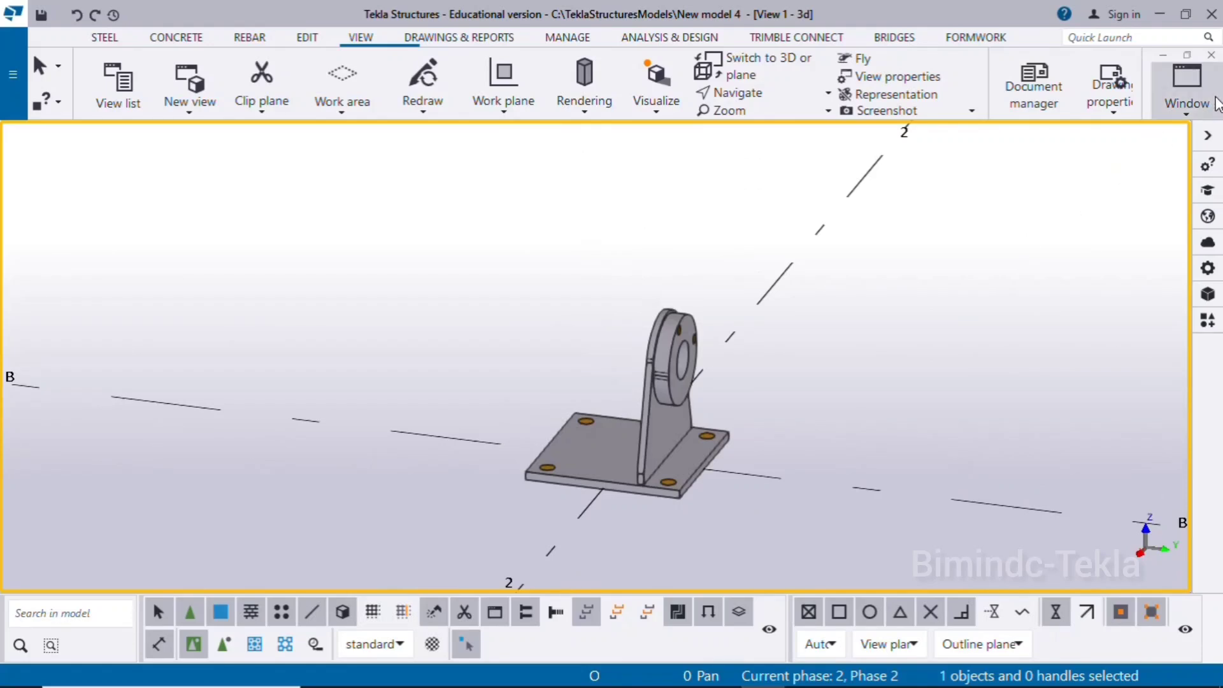
{"action": "left_click", "coordinate": [1186, 89]}
{"action": "left_click", "coordinate": [1080, 318]}
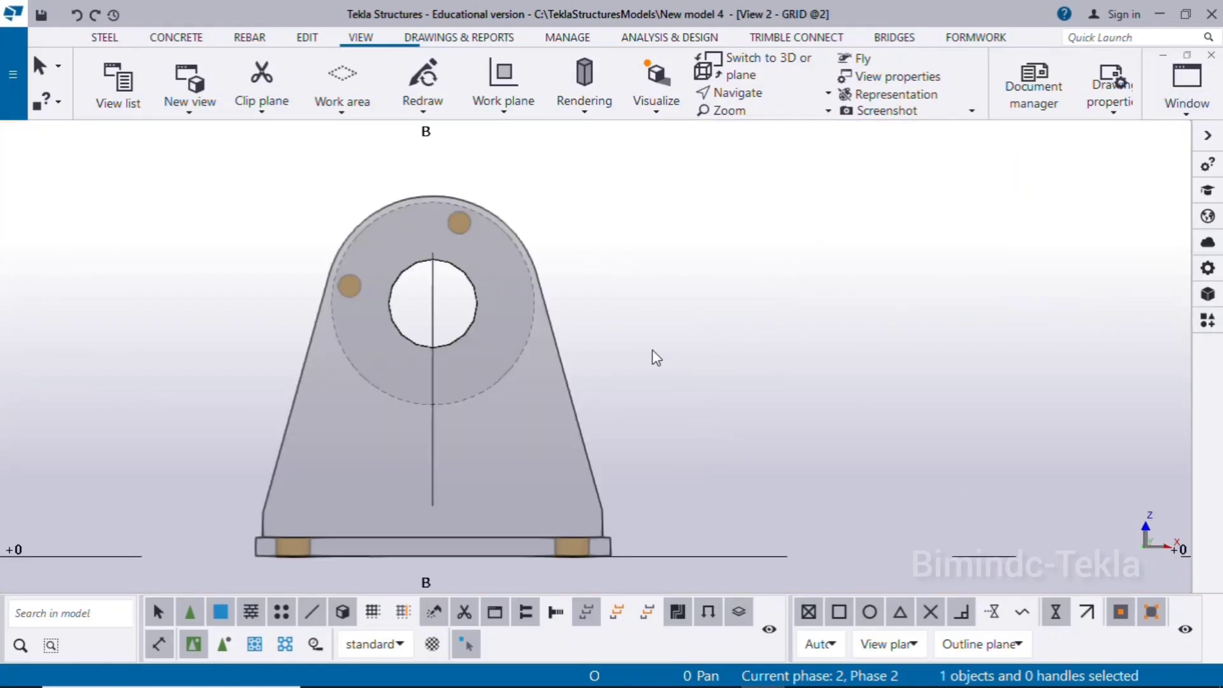
Switch to View 3 - (3d) as a flat plane view, bring the bracket's side into focus and redraw the view
{"action": "left_click", "coordinate": [1186, 89]}
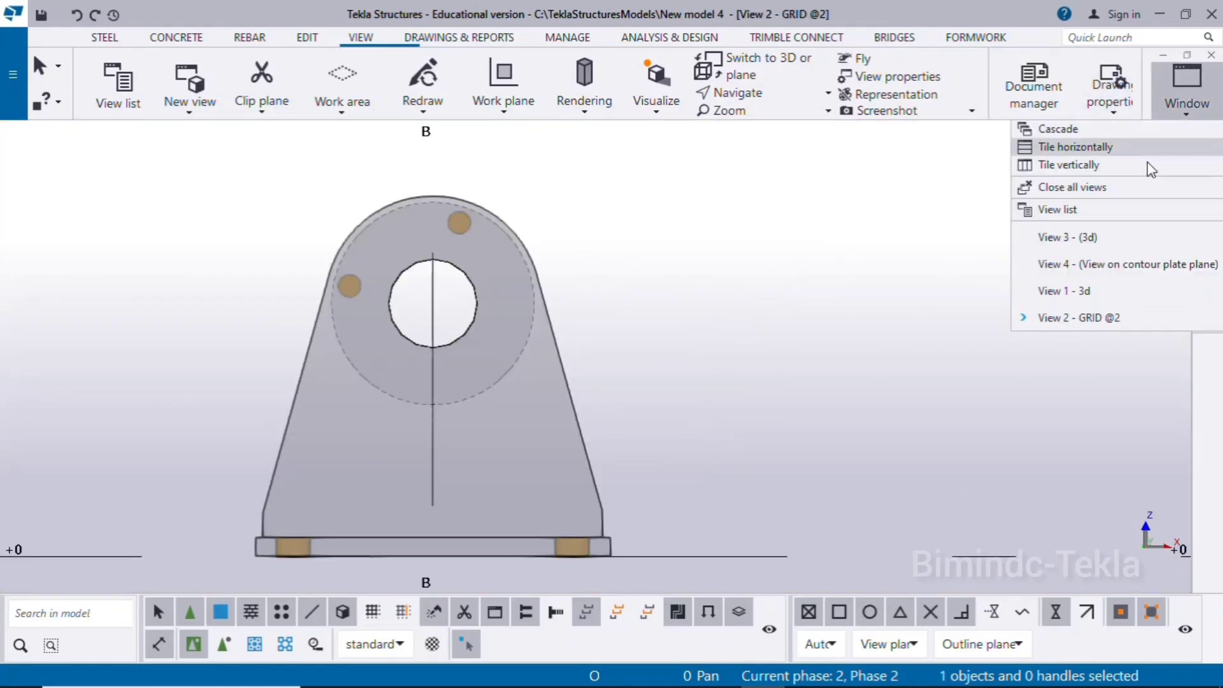
{"action": "left_click", "coordinate": [1083, 245]}
{"action": "key", "text": "ctrl+p"}
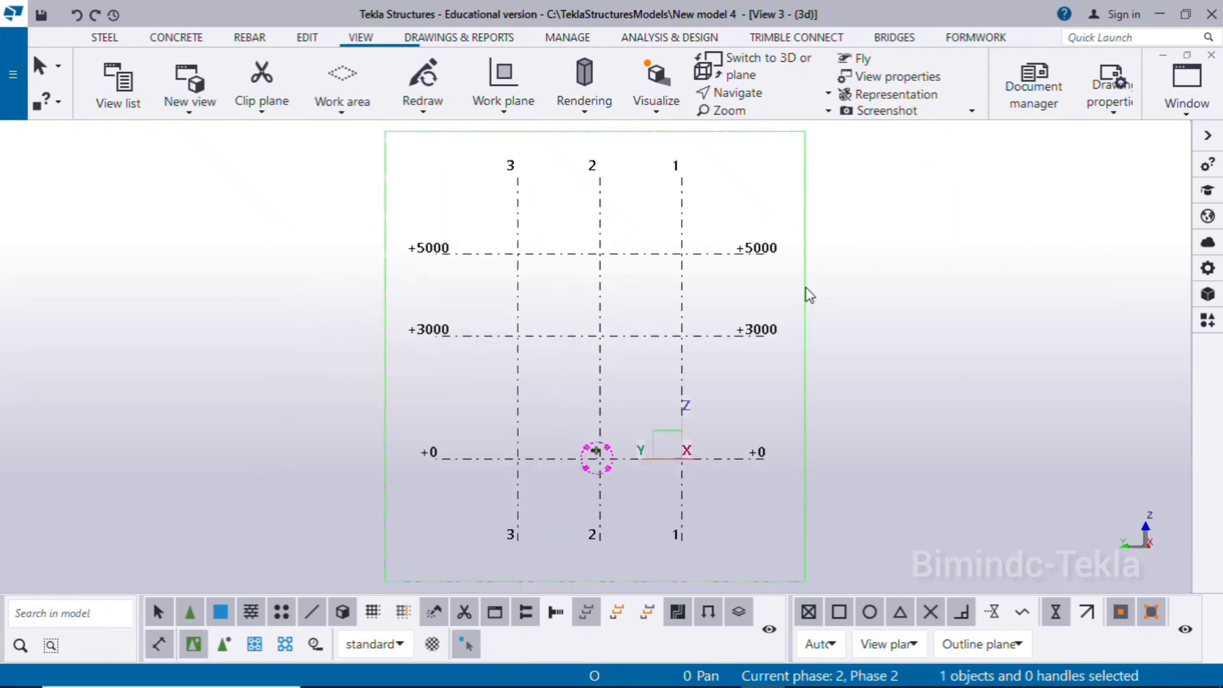
{"action": "scroll", "coordinate": [602, 469], "scroll_direction": "up", "scroll_amount": 5}
{"action": "right_click", "coordinate": [694, 262]}
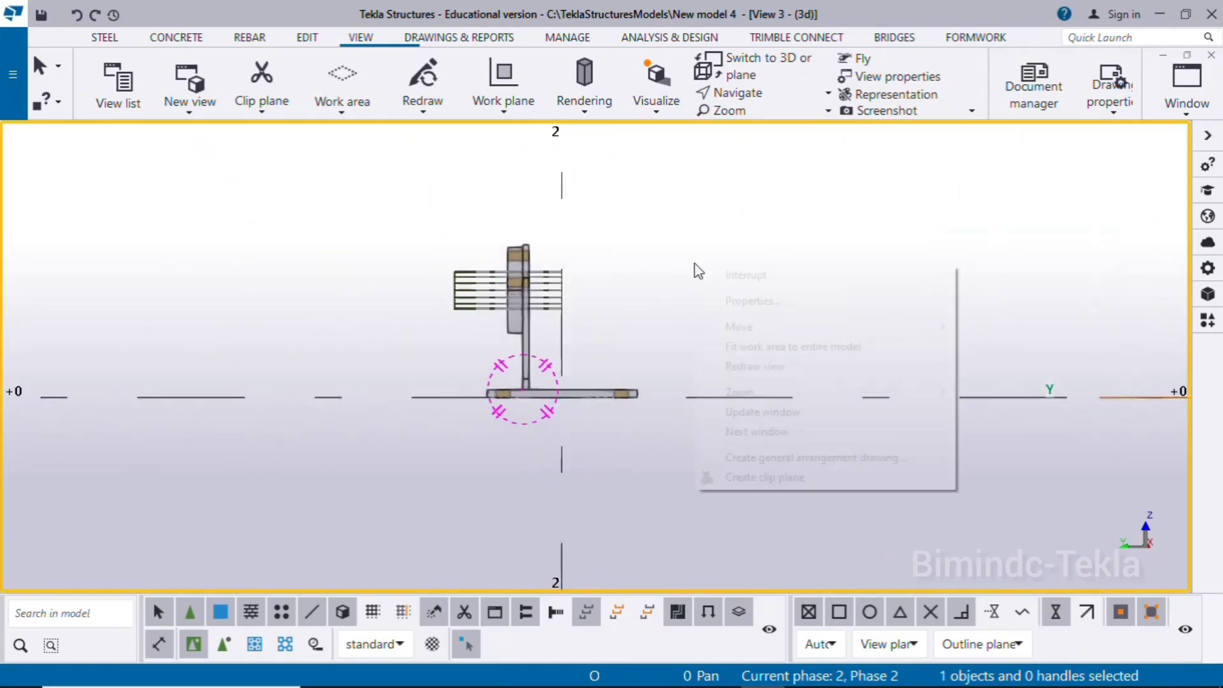
{"action": "left_click", "coordinate": [764, 379]}
{"action": "scroll", "coordinate": [505, 341], "scroll_direction": "up", "scroll_amount": 3}
Hide cuts and added material in the model through the 3D view's display settings and apply the change
{"action": "double_click", "coordinate": [790, 259]}
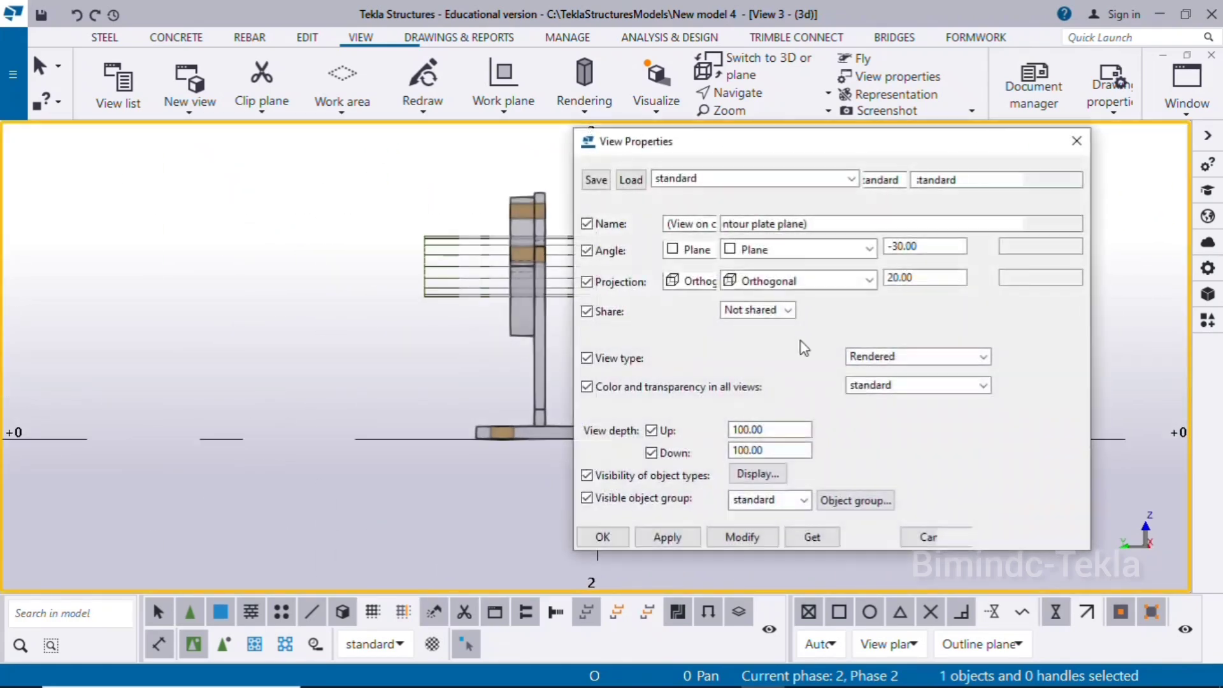
{"action": "left_click", "coordinate": [743, 419]}
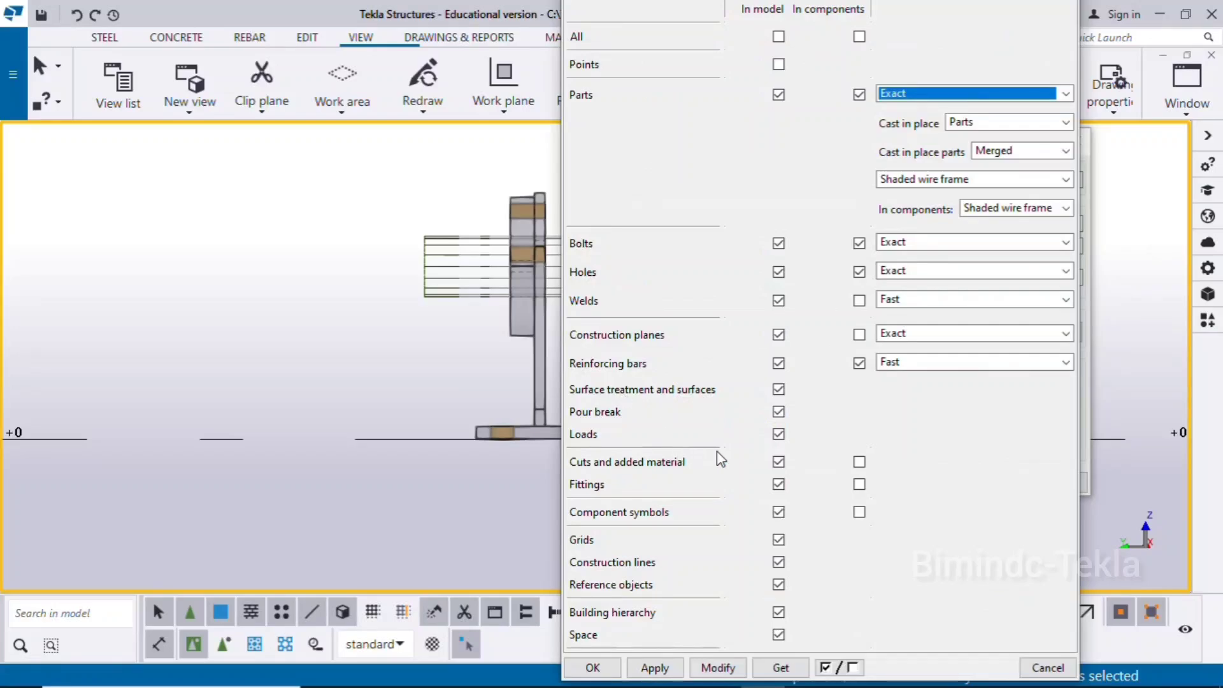
{"action": "left_click", "coordinate": [778, 462]}
{"action": "left_click", "coordinate": [717, 660]}
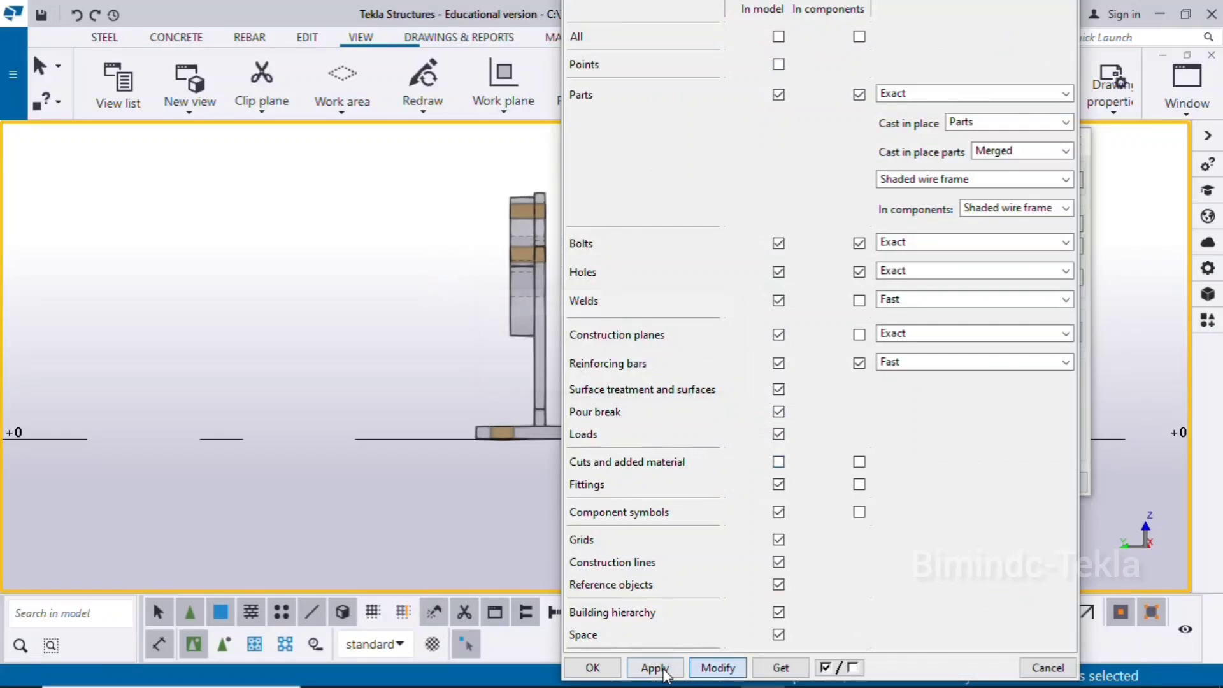
{"action": "left_click", "coordinate": [592, 667]}
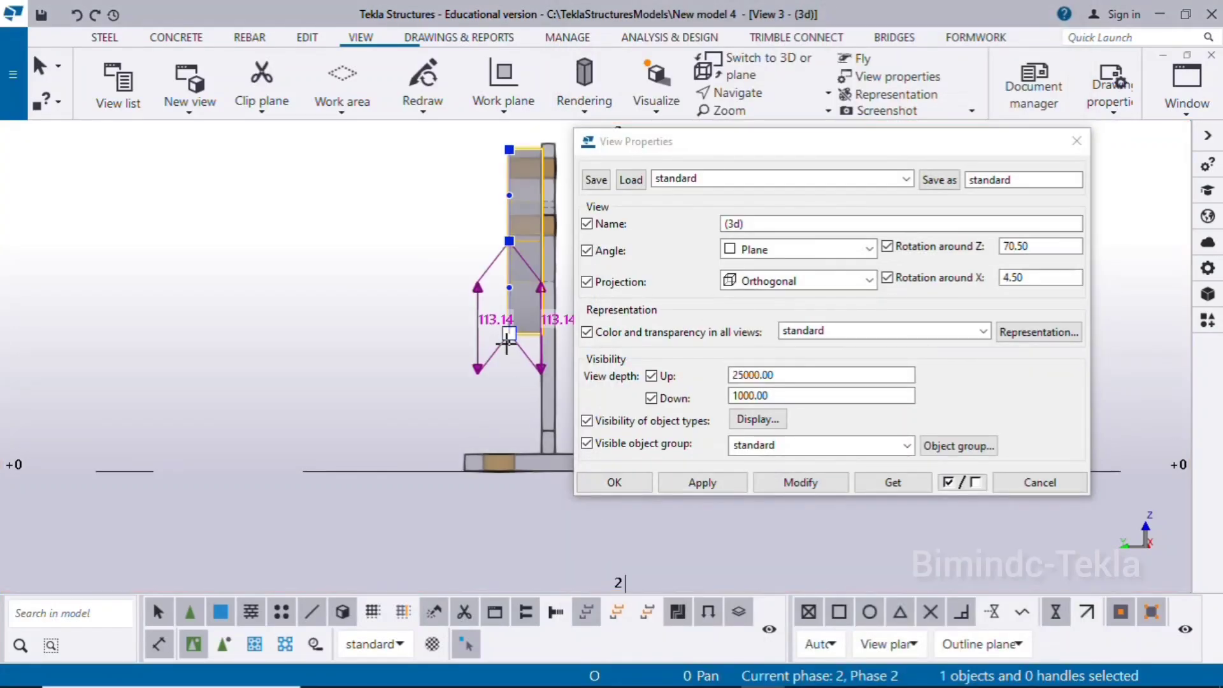
Measure the disc's thickness at its lower edge, close the view properties and redraw the view to clear the dimension
{"action": "scroll", "coordinate": [460, 402], "scroll_direction": "up", "scroll_amount": 2}
{"action": "key", "text": "f"}
{"action": "scroll", "coordinate": [462, 402], "scroll_direction": "up", "scroll_amount": 2}
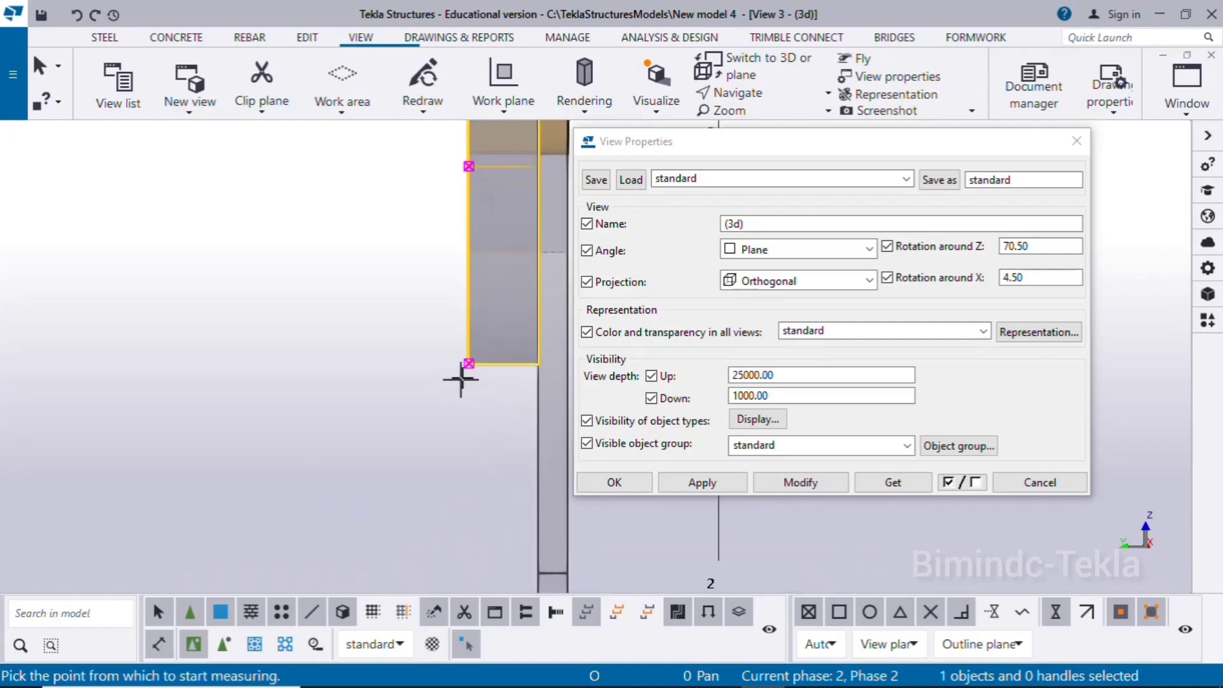
{"action": "left_click", "coordinate": [469, 365]}
{"action": "left_click", "coordinate": [487, 414]}
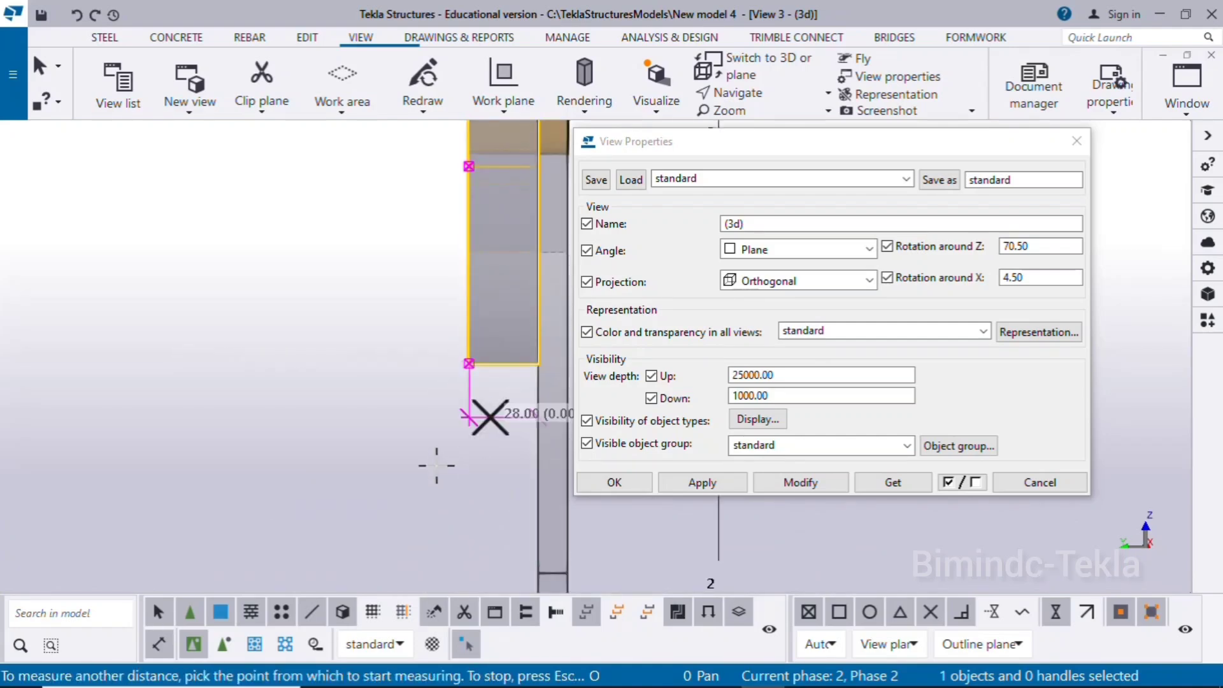
{"action": "middle_click_drag", "start_coordinate": [486, 415], "coordinate": [425, 399]}
{"action": "right_click", "coordinate": [541, 198]}
{"action": "left_click", "coordinate": [560, 209]}
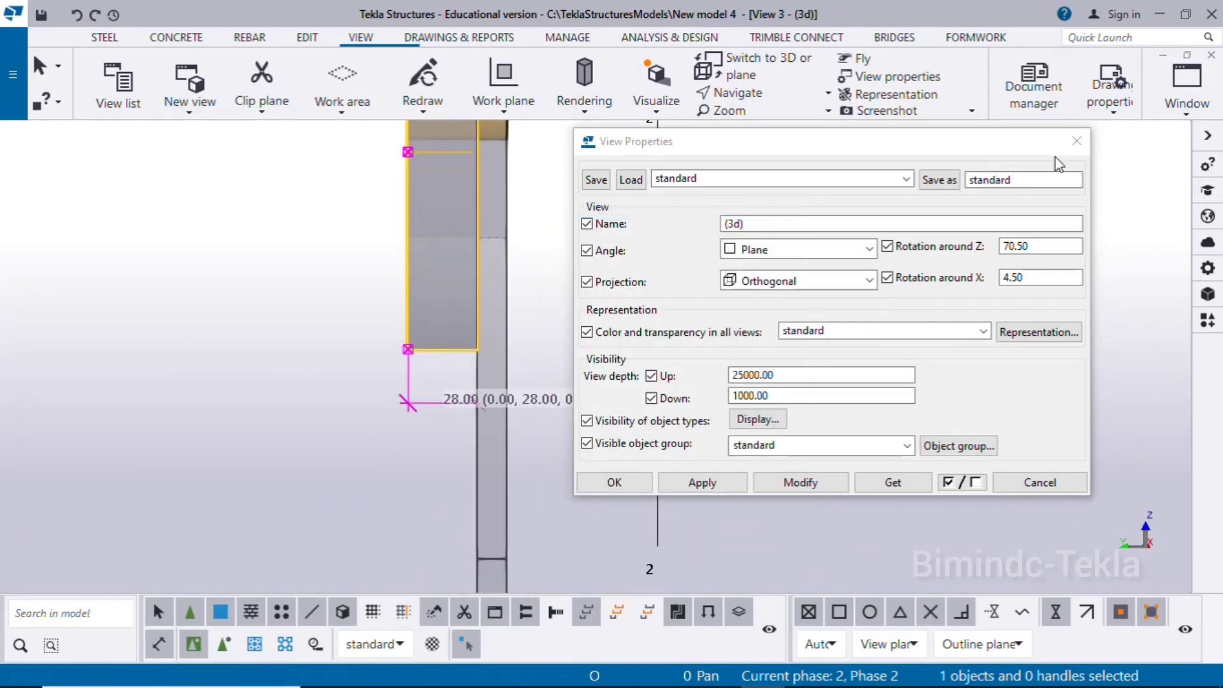
{"action": "left_click", "coordinate": [1077, 142]}
{"action": "scroll", "coordinate": [797, 277], "scroll_direction": "down", "scroll_amount": 3}
{"action": "right_click", "coordinate": [761, 275]}
{"action": "left_click", "coordinate": [775, 376]}
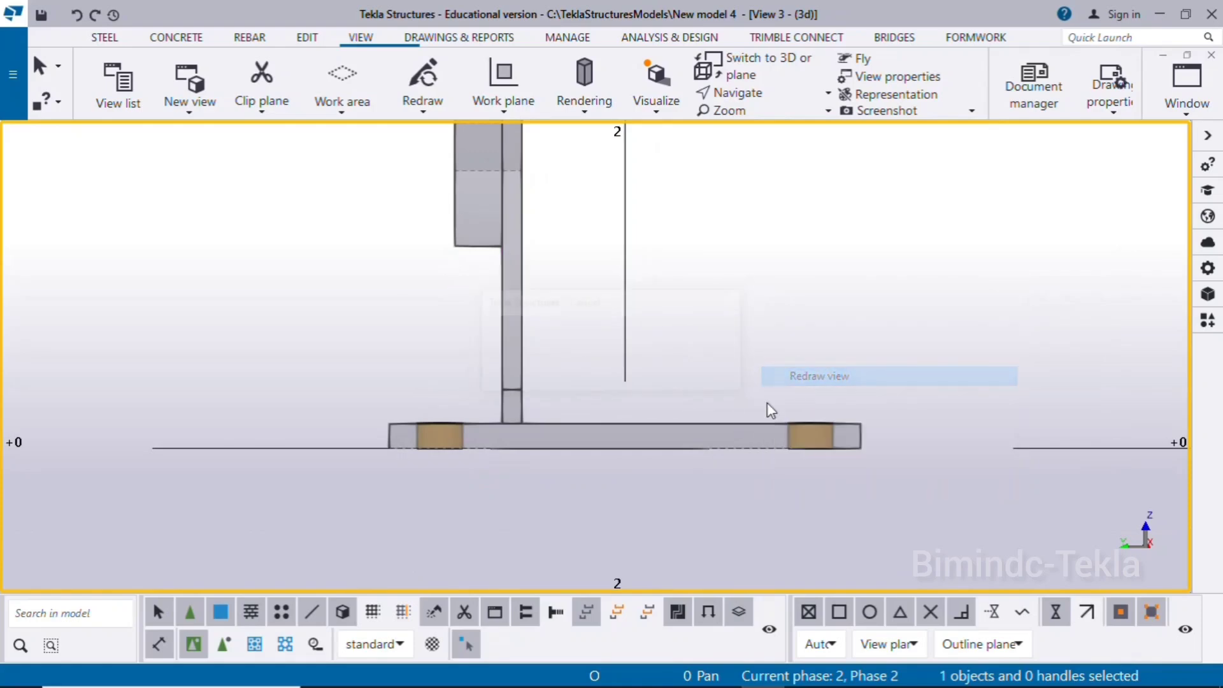
Set the class of the 28 mm disc plate to 2, apply the change and close its properties
{"action": "middle_click_drag", "start_coordinate": [625, 491], "coordinate": [641, 590]}
{"action": "double_click", "coordinate": [474, 323]}
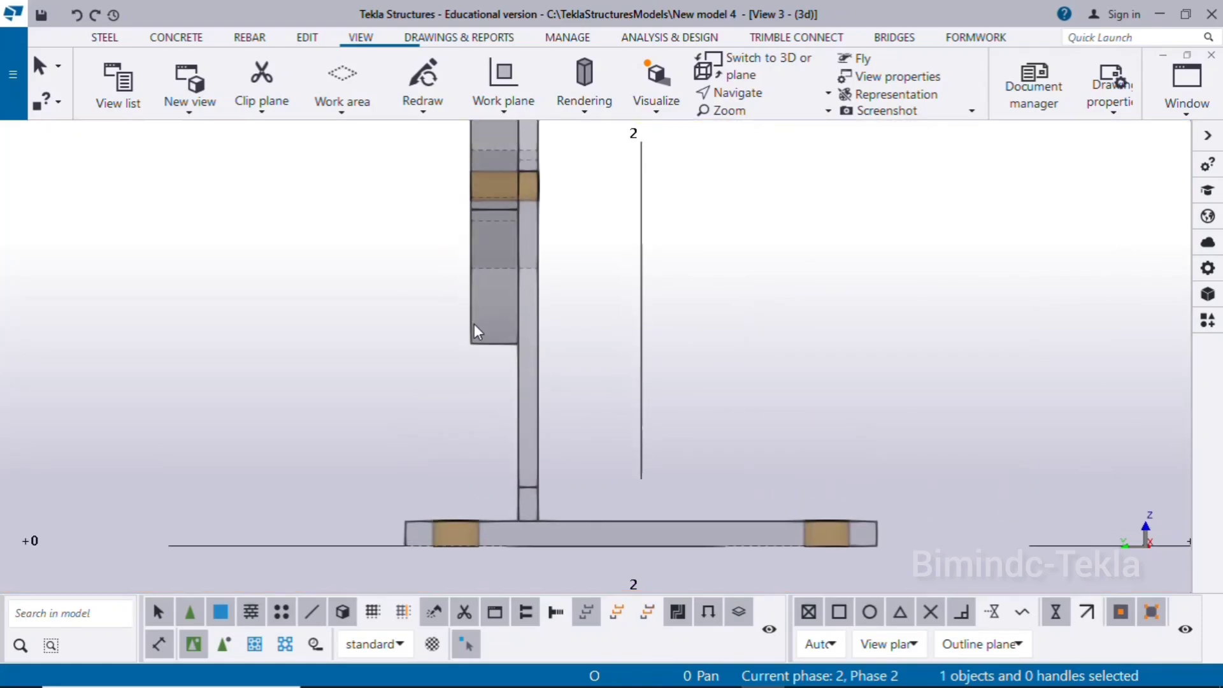
{"action": "left_click", "coordinate": [1030, 362]}
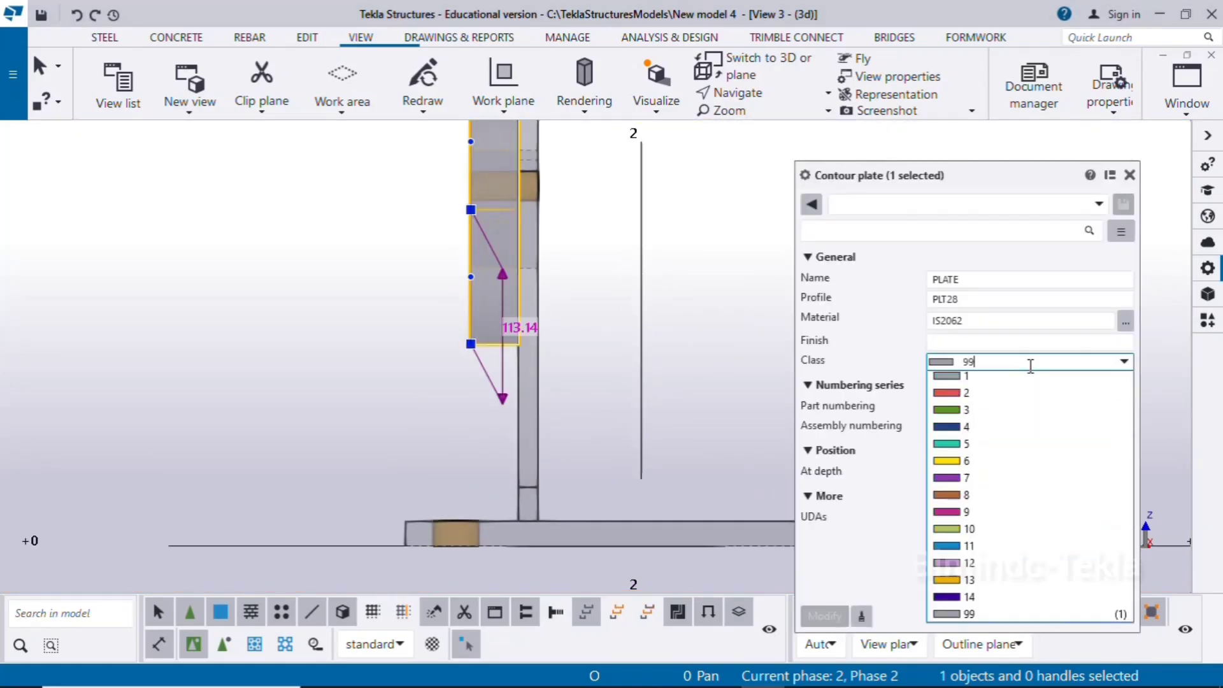
{"action": "left_click", "coordinate": [947, 413]}
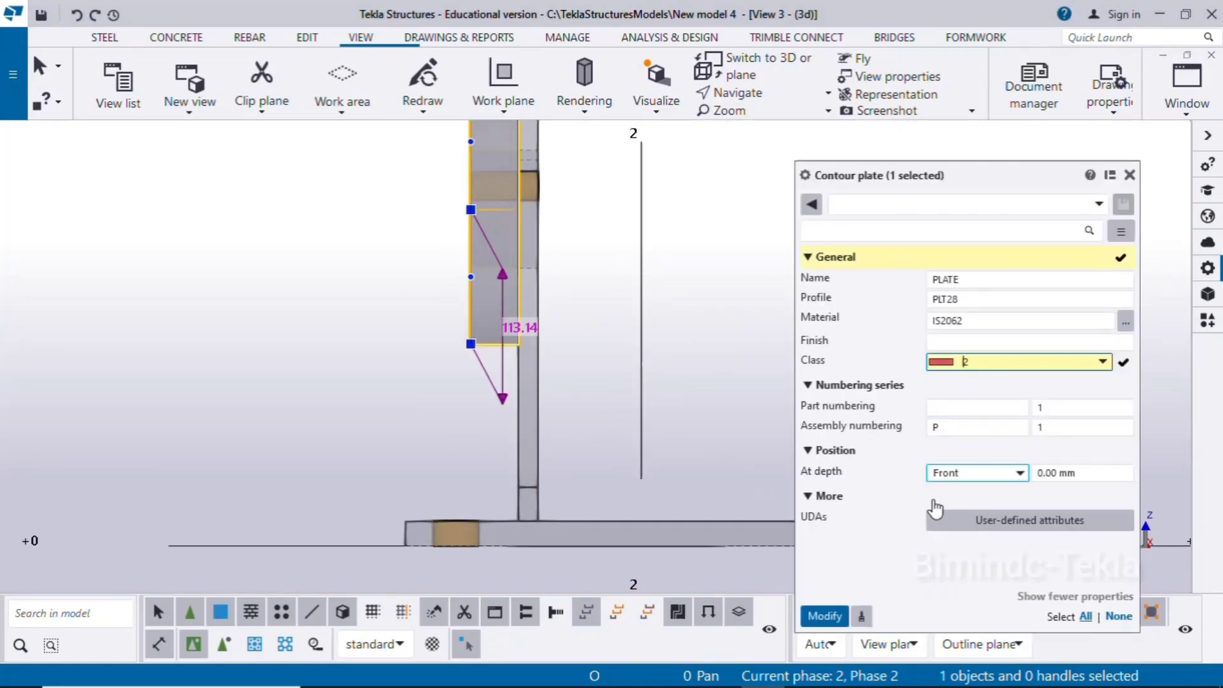
{"action": "left_click", "coordinate": [832, 618]}
{"action": "middle_click_drag", "start_coordinate": [698, 442], "coordinate": [659, 445]}
{"action": "left_click", "coordinate": [655, 397]}
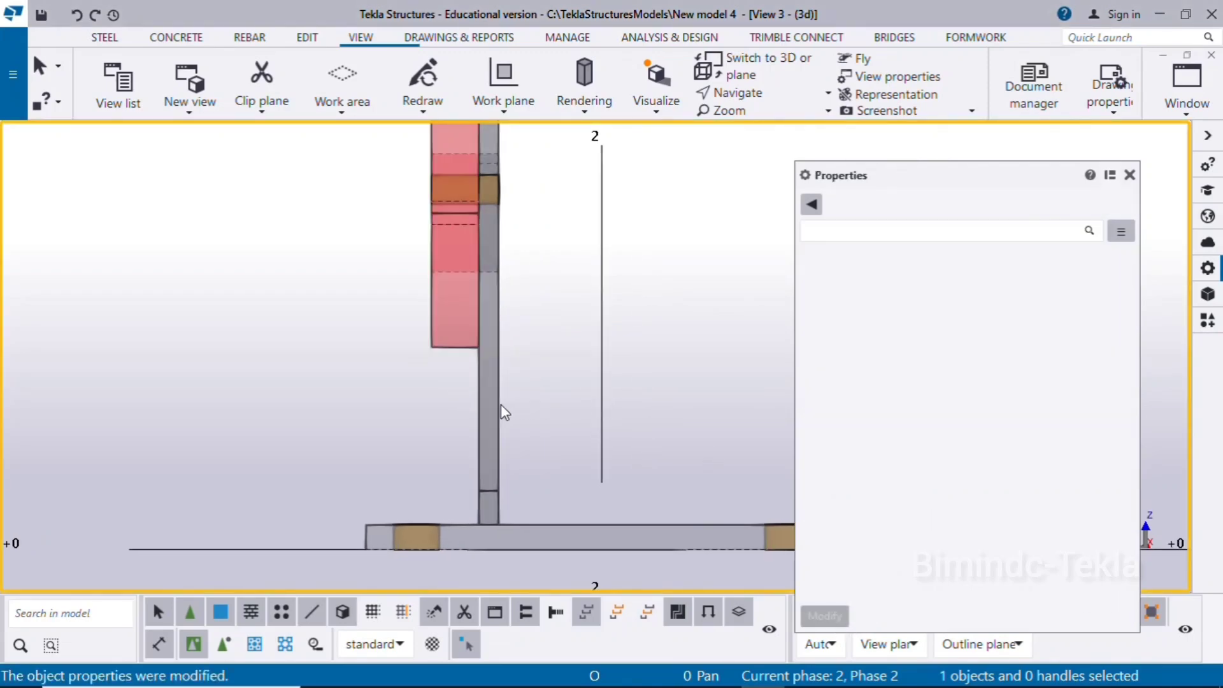
{"action": "left_click", "coordinate": [1130, 175]}
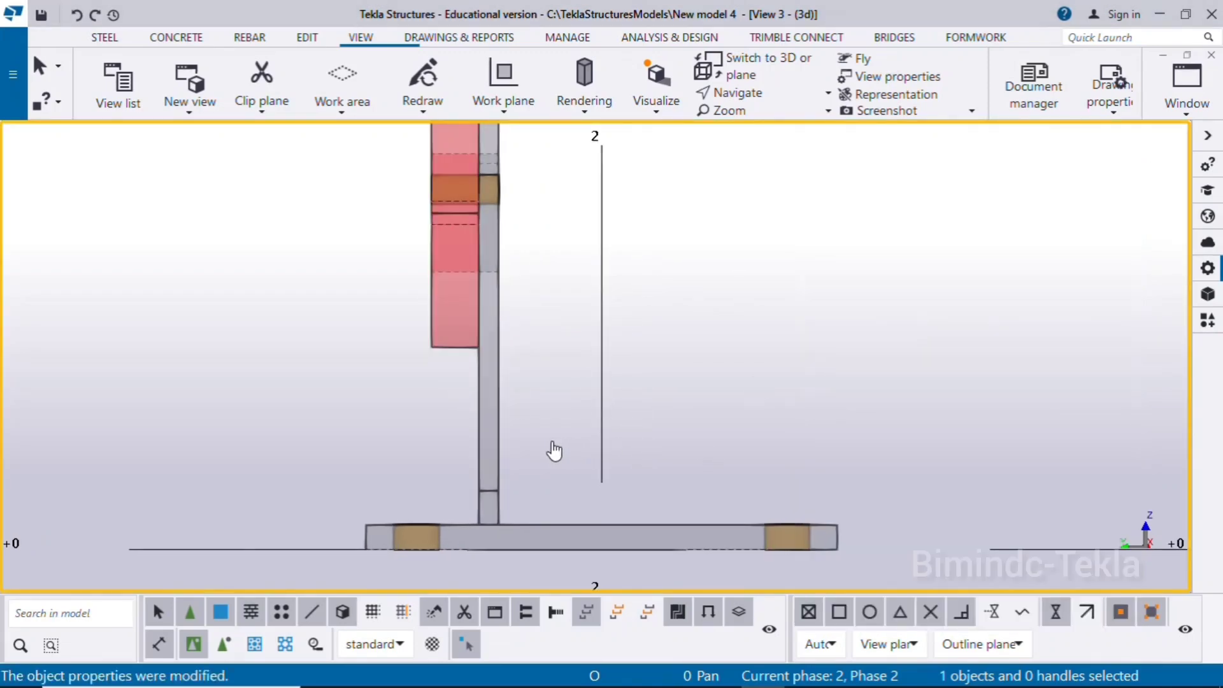
Set the class of the upright bracket plate to 4, apply the change and close its properties
{"action": "left_click", "coordinate": [497, 431]}
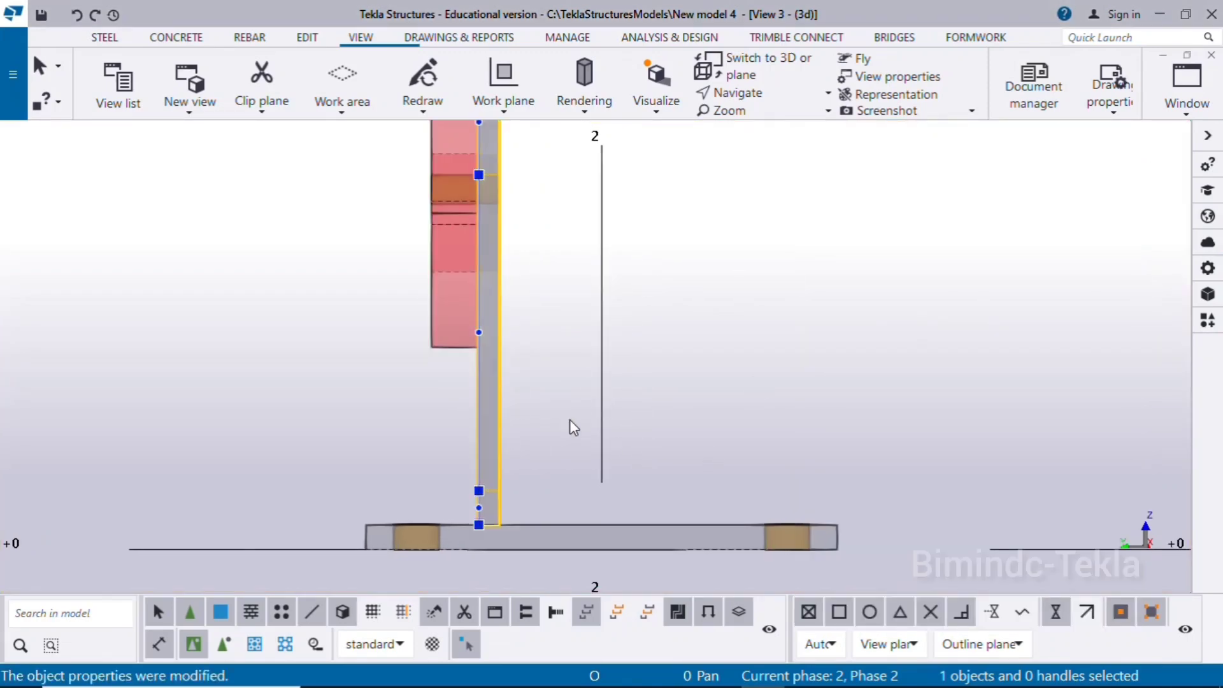
{"action": "double_click", "coordinate": [494, 423]}
{"action": "left_click", "coordinate": [949, 361]}
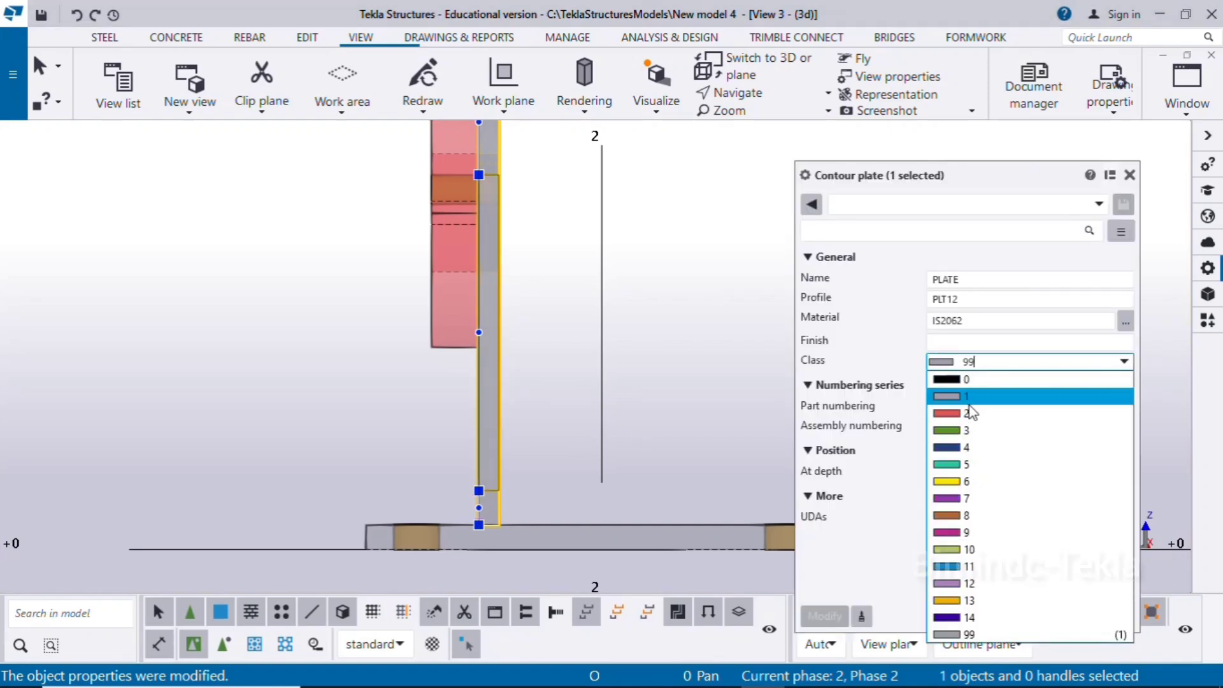
{"action": "left_click", "coordinate": [971, 447]}
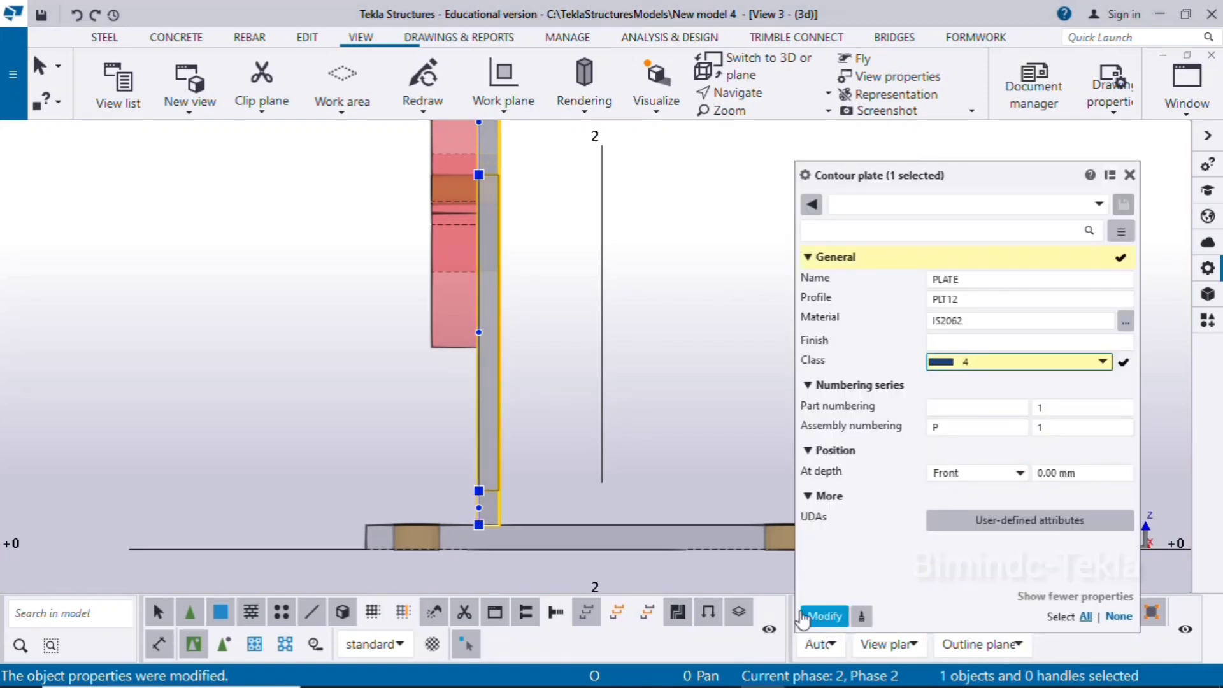
{"action": "left_click", "coordinate": [824, 617]}
{"action": "left_click", "coordinate": [663, 411]}
{"action": "scroll", "coordinate": [663, 411], "scroll_direction": "down", "scroll_amount": 2}
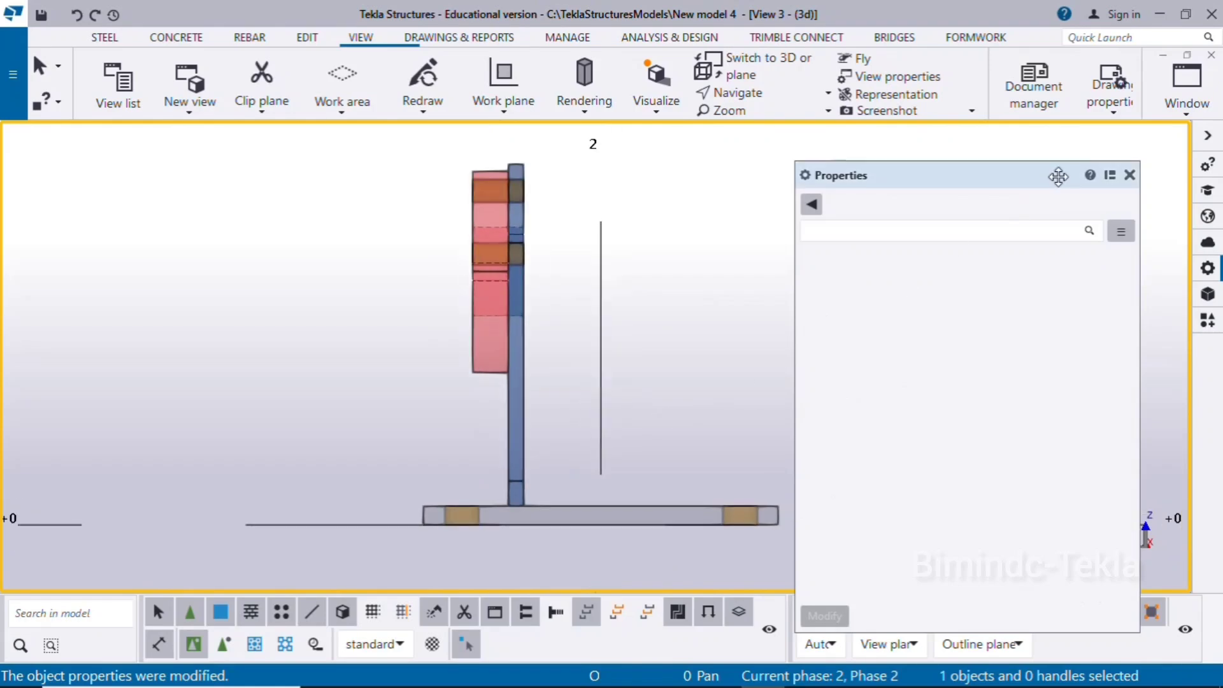
{"action": "left_click", "coordinate": [1131, 175]}
{"action": "middle_click_drag", "start_coordinate": [715, 508], "coordinate": [724, 401]}
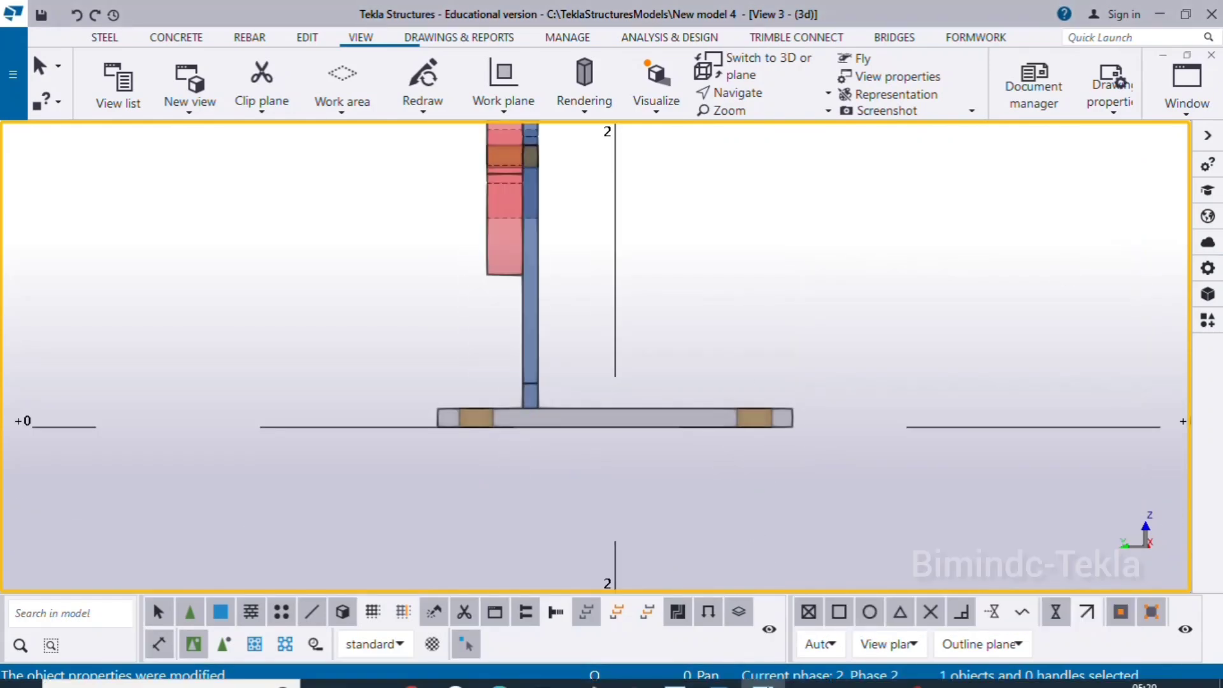
Switch to the Rope Pulley reference drawing, examine the stiffener plate's dimensions below the disc and return to the model
{"action": "left_click", "coordinate": [728, 674]}
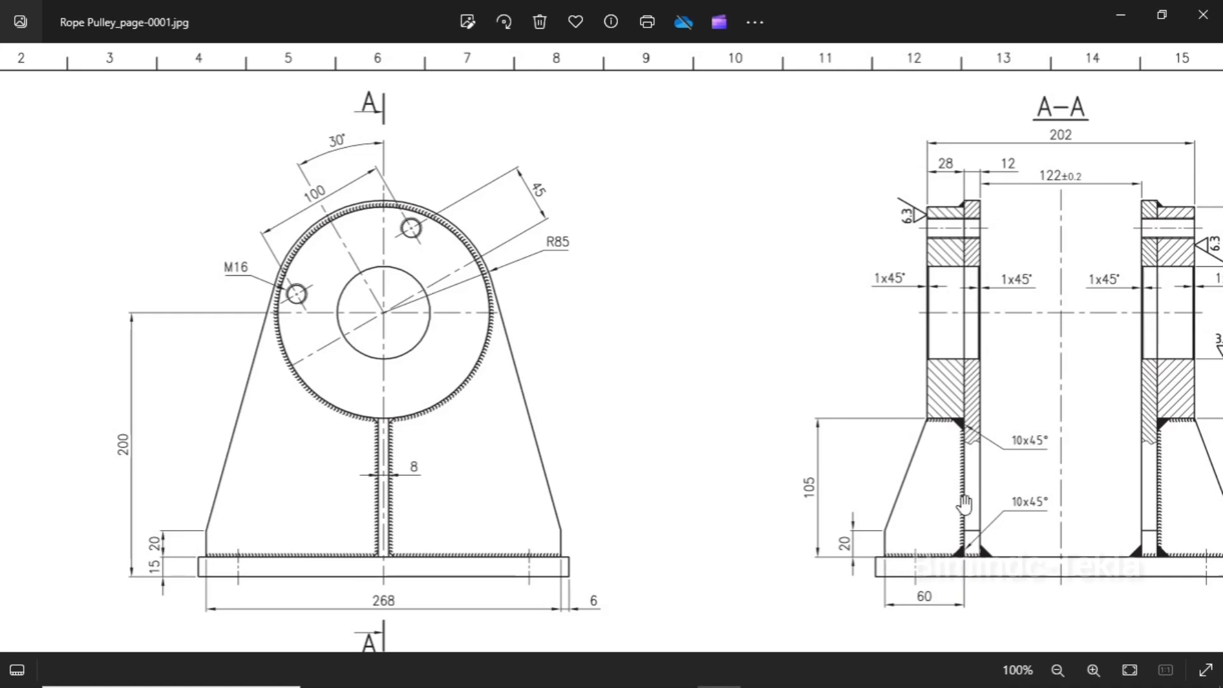
{"action": "scroll", "coordinate": [742, 474], "scroll_direction": "down", "scroll_amount": 3}
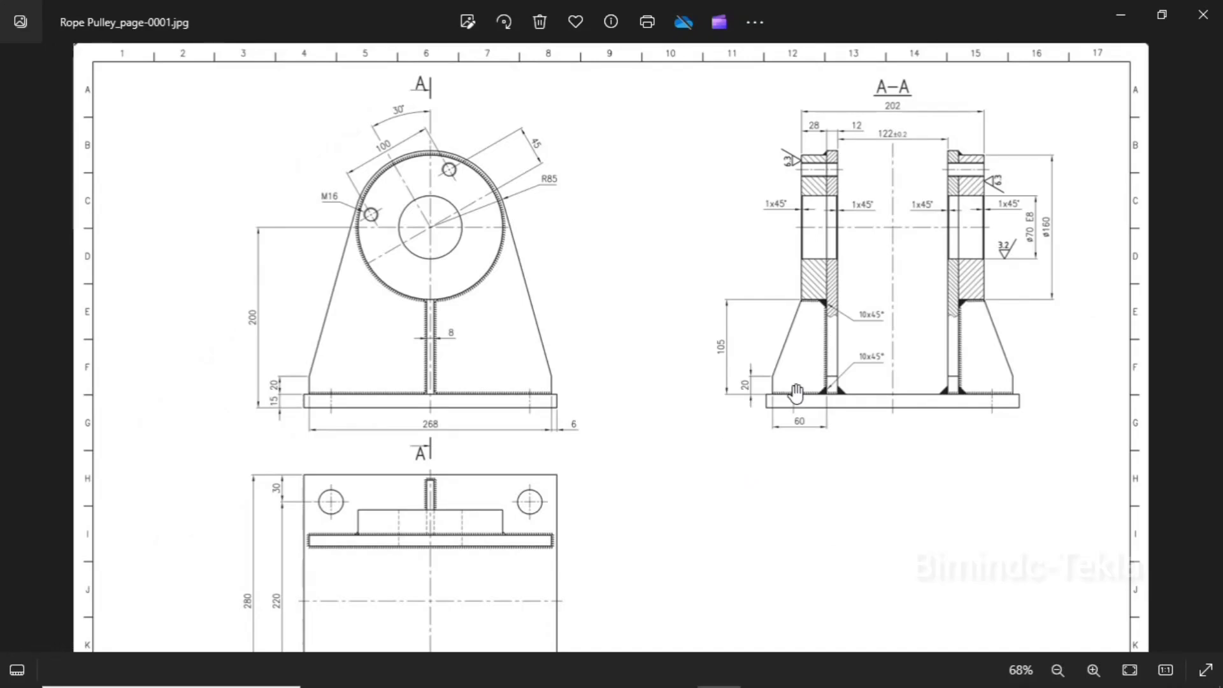
{"action": "scroll", "coordinate": [419, 346], "scroll_direction": "up", "scroll_amount": 2}
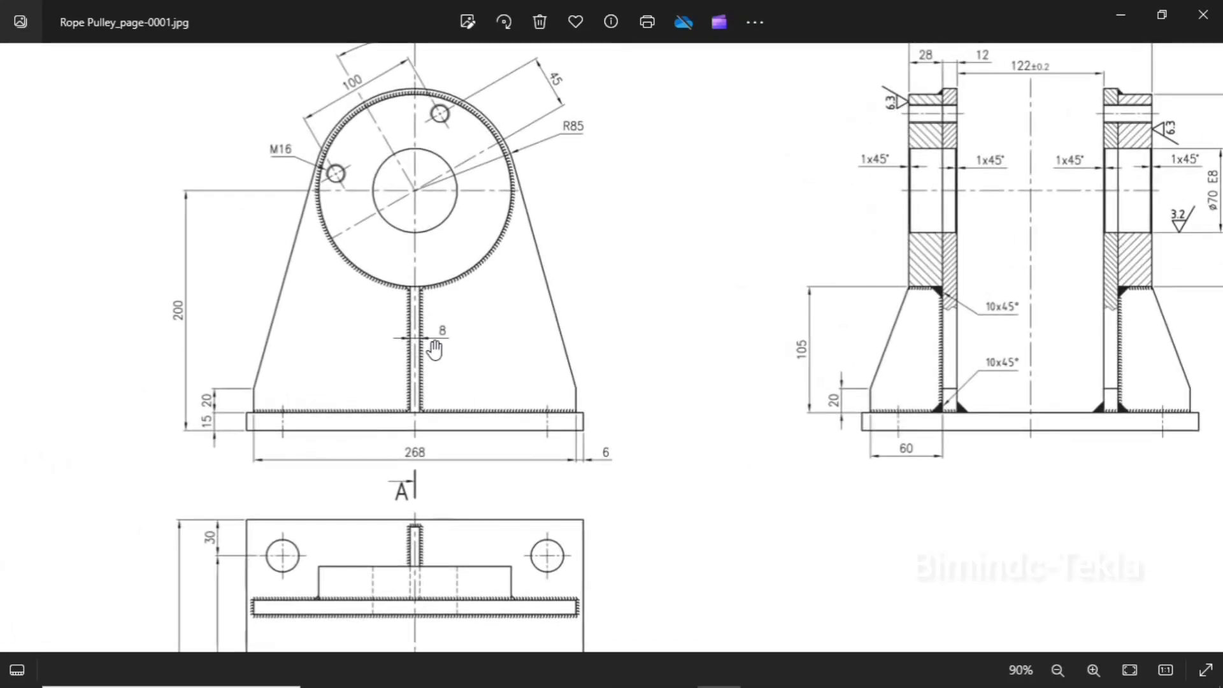
{"action": "scroll", "coordinate": [444, 356], "scroll_direction": "down", "scroll_amount": 3}
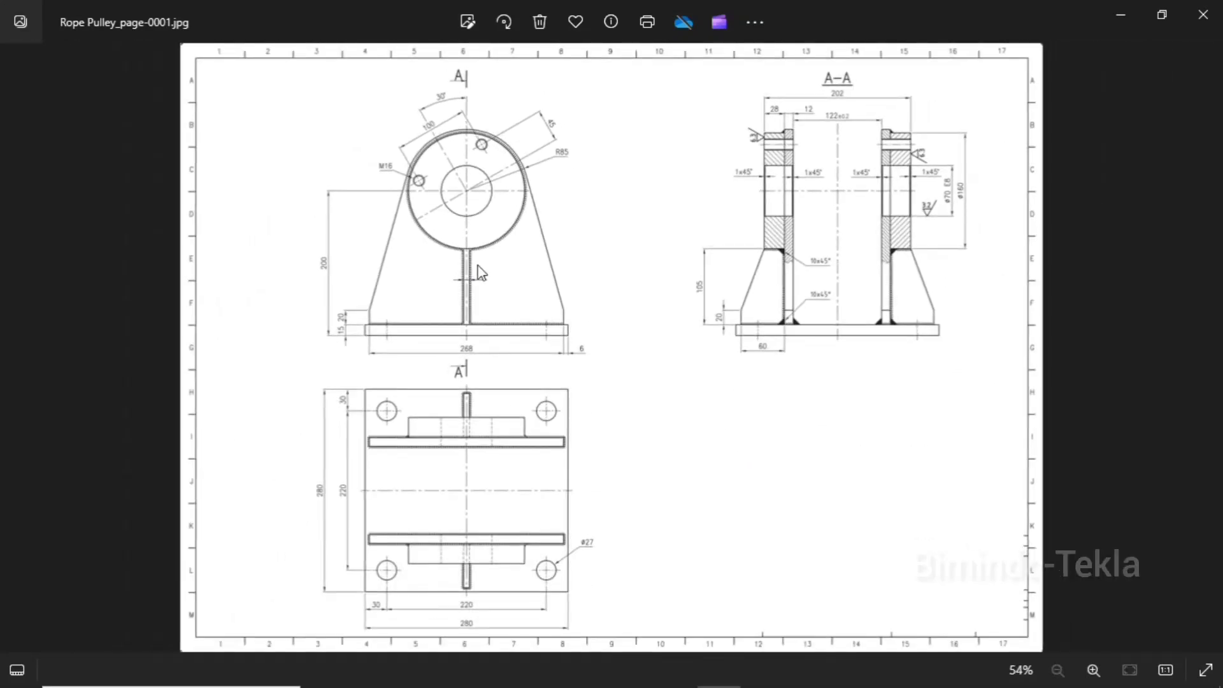
{"action": "left_click", "coordinate": [1120, 15]}
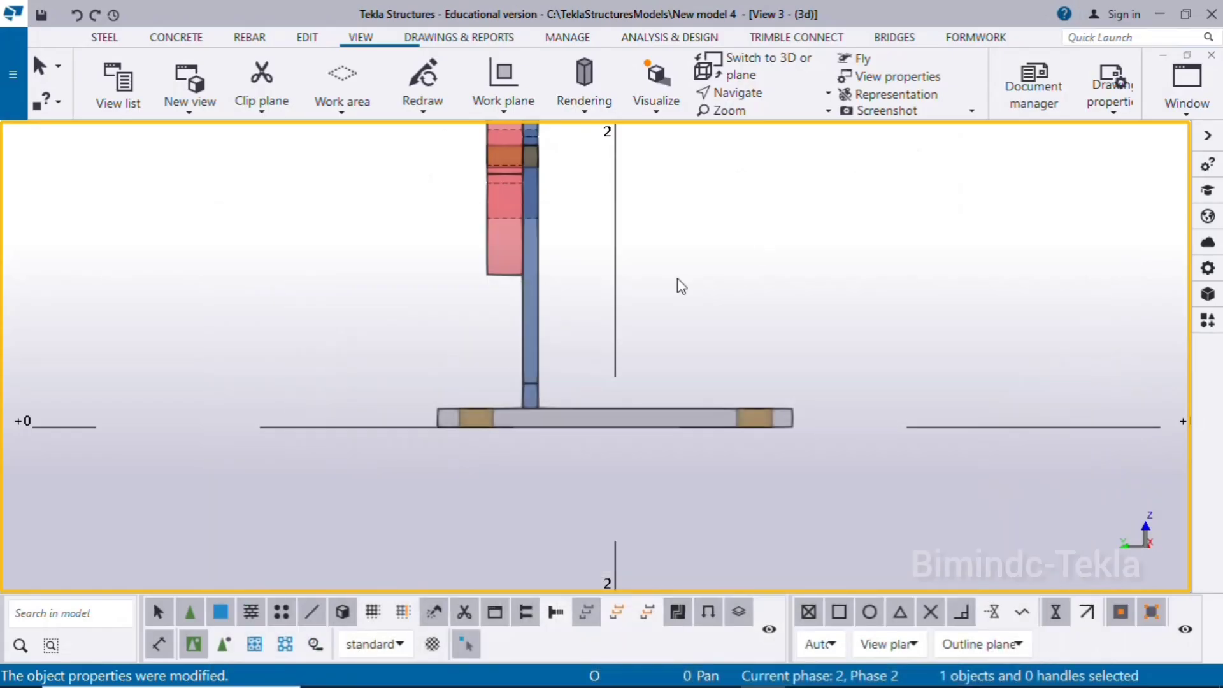
Start a steel plate at the outer foot of the upright plate, with a 60 mm bottom edge running outward along the base plate
{"action": "left_click", "coordinate": [105, 38]}
{"action": "left_click", "coordinate": [216, 114]}
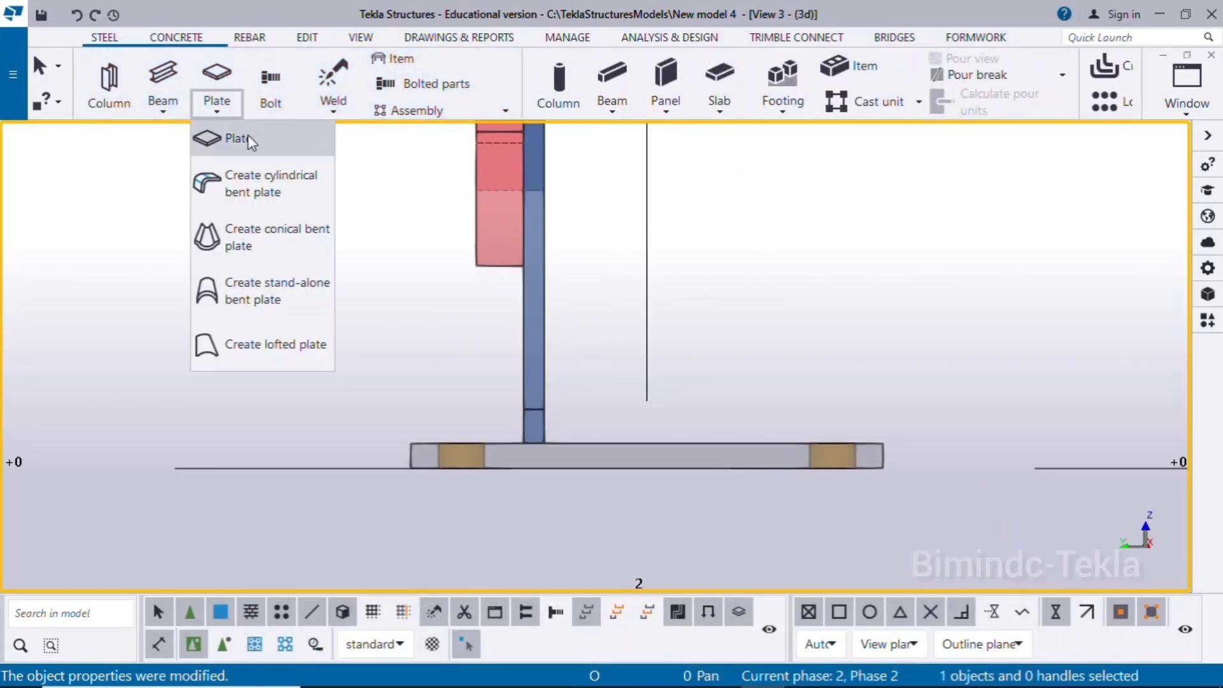
{"action": "left_click", "coordinate": [265, 135]}
{"action": "scroll", "coordinate": [494, 445], "scroll_direction": "up", "scroll_amount": 3}
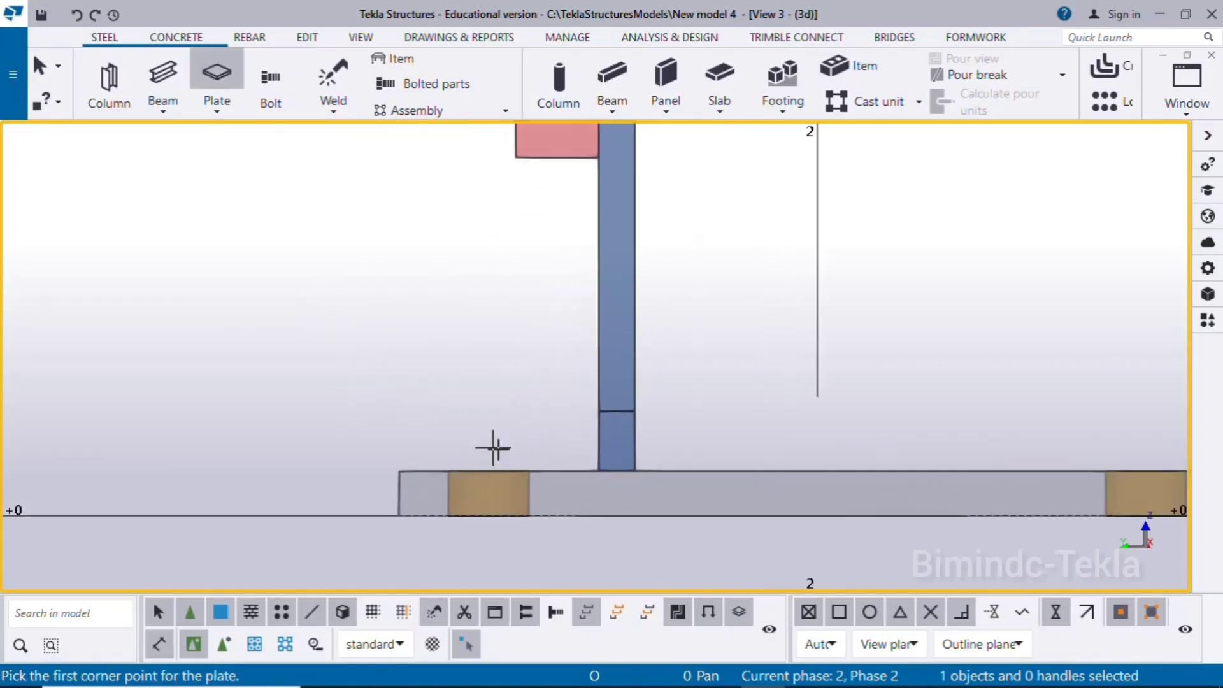
{"action": "left_click", "coordinate": [620, 475]}
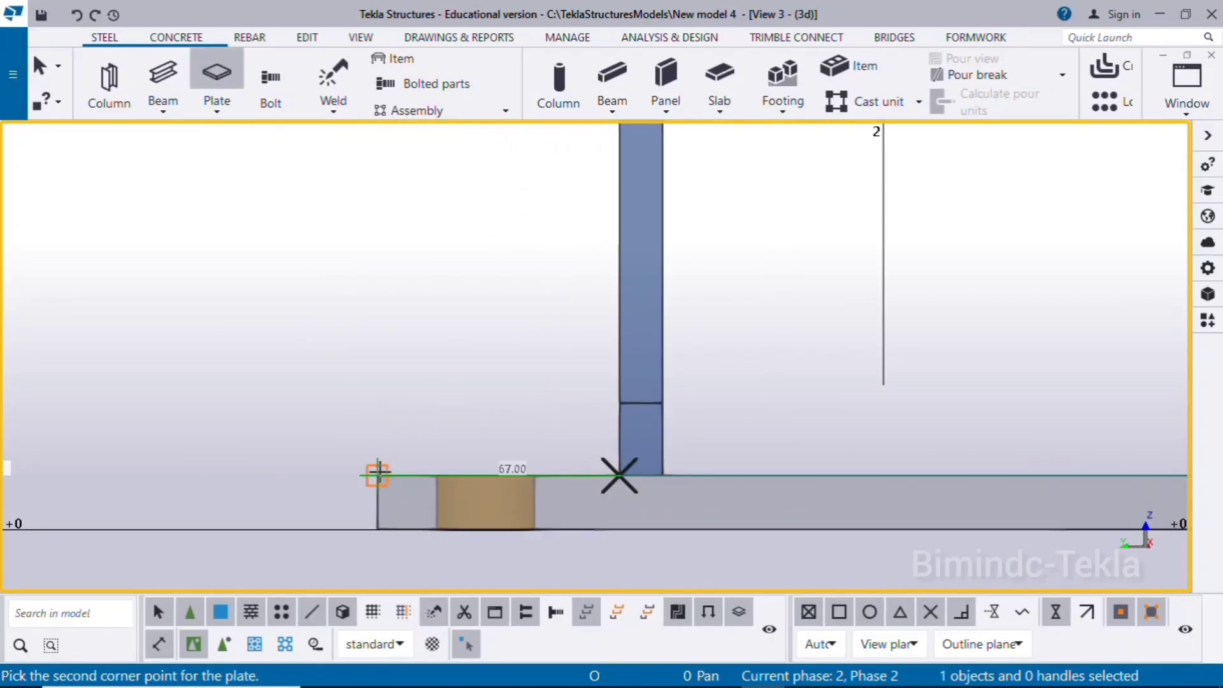
{"action": "type", "text": "60"}
{"action": "key", "text": "Return"}
Complete the stiffener plate outline through the disc's lower outer corner and its lower corner at the upright, and end the plate command
{"action": "scroll", "coordinate": [454, 382], "scroll_direction": "down", "scroll_amount": 2}
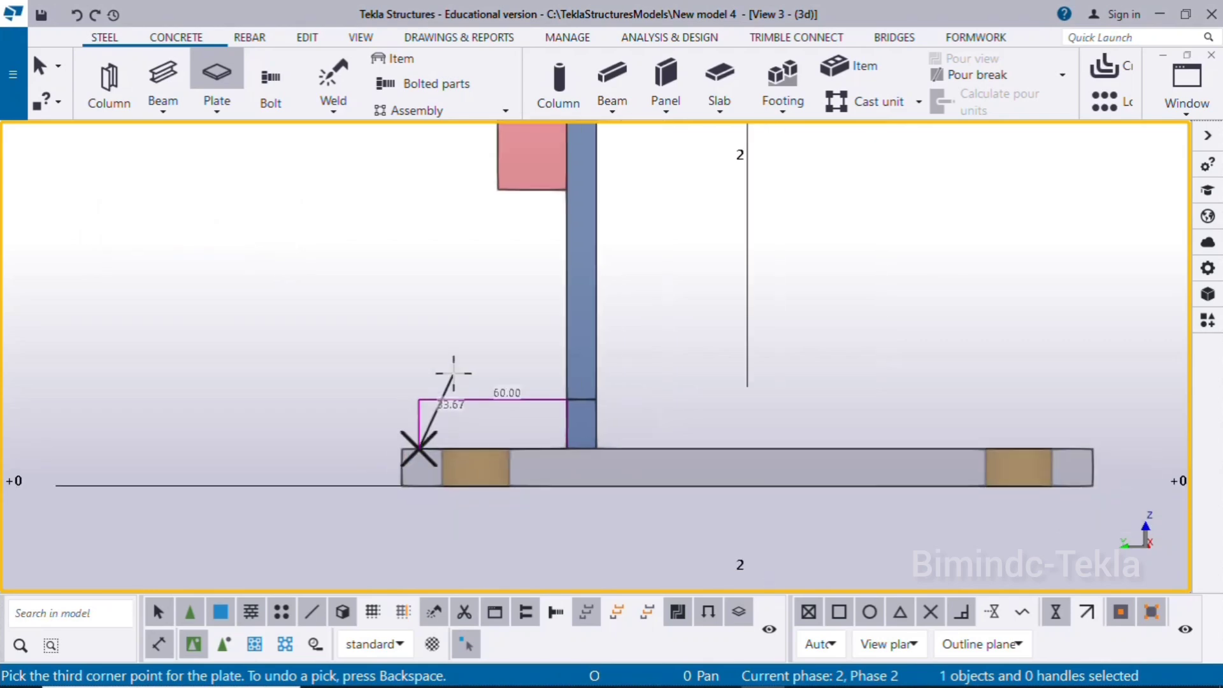
{"action": "scroll", "coordinate": [454, 374], "scroll_direction": "down", "scroll_amount": 2}
{"action": "middle_click_drag", "start_coordinate": [439, 336], "coordinate": [432, 406]}
{"action": "scroll", "coordinate": [473, 381], "scroll_direction": "up", "scroll_amount": 2}
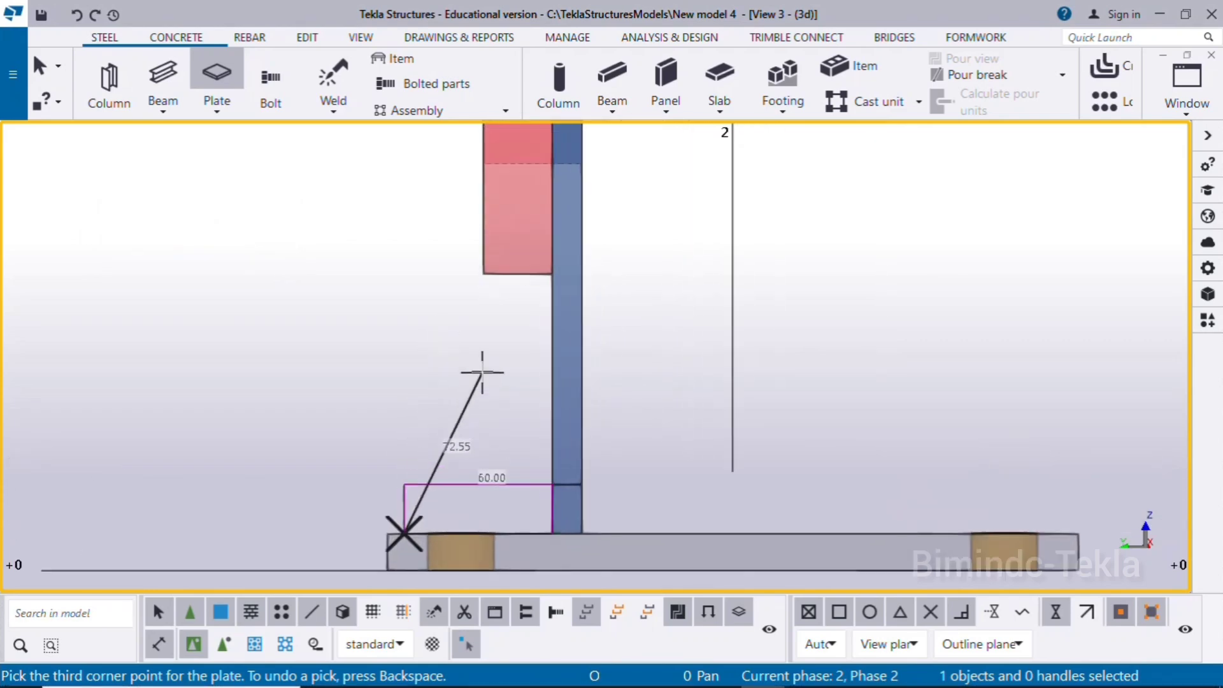
{"action": "left_click", "coordinate": [482, 274]}
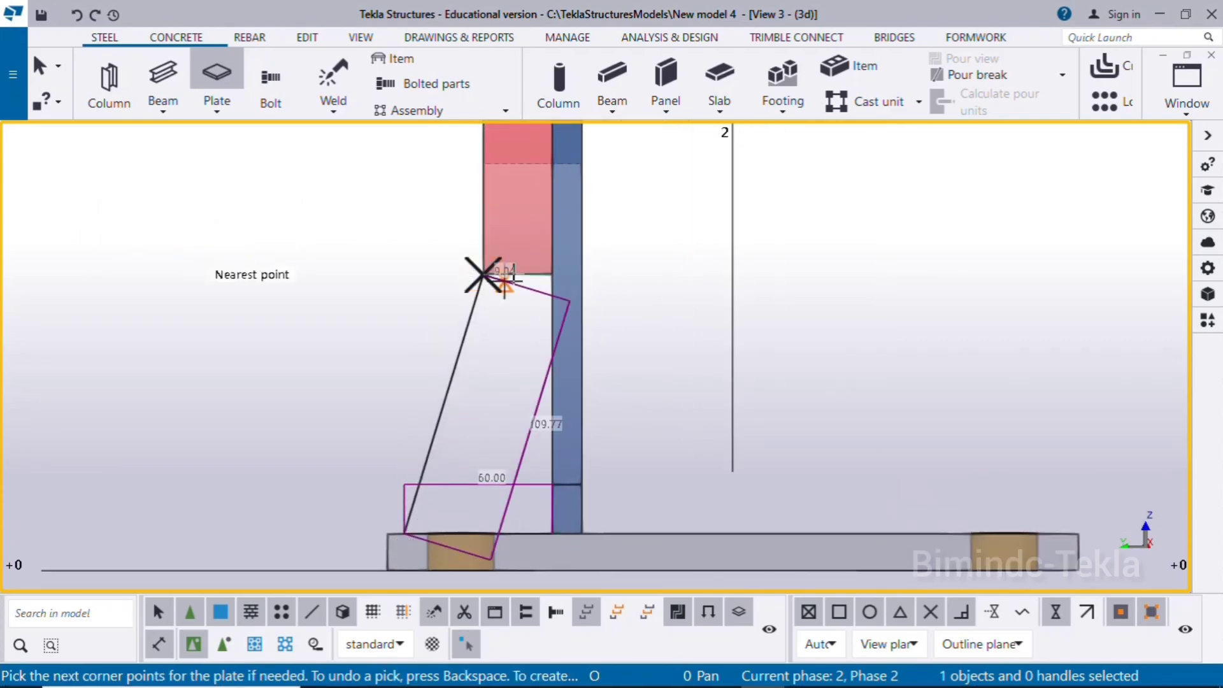
{"action": "left_click", "coordinate": [553, 274]}
{"action": "middle_click", "coordinate": [548, 280]}
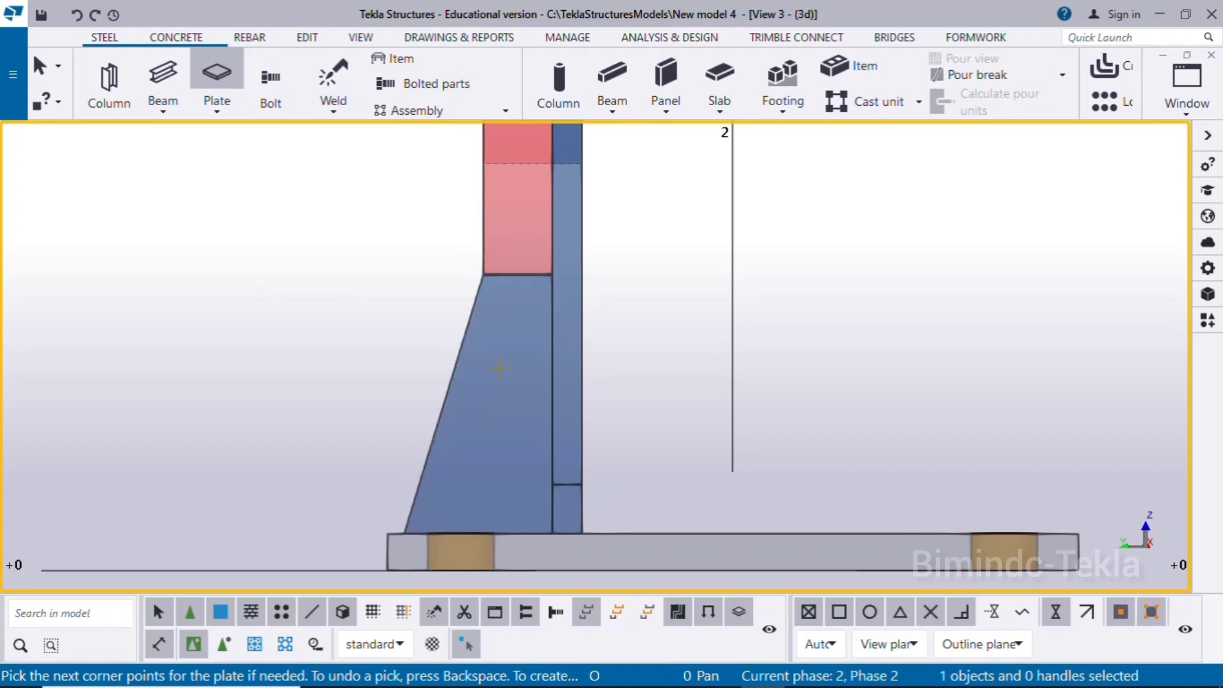
{"action": "right_click", "coordinate": [250, 313]}
{"action": "left_click", "coordinate": [267, 325]}
Delete the stiffener plate with the straight sloping edge that stands between the base plate and the disc
{"action": "left_click", "coordinate": [437, 453]}
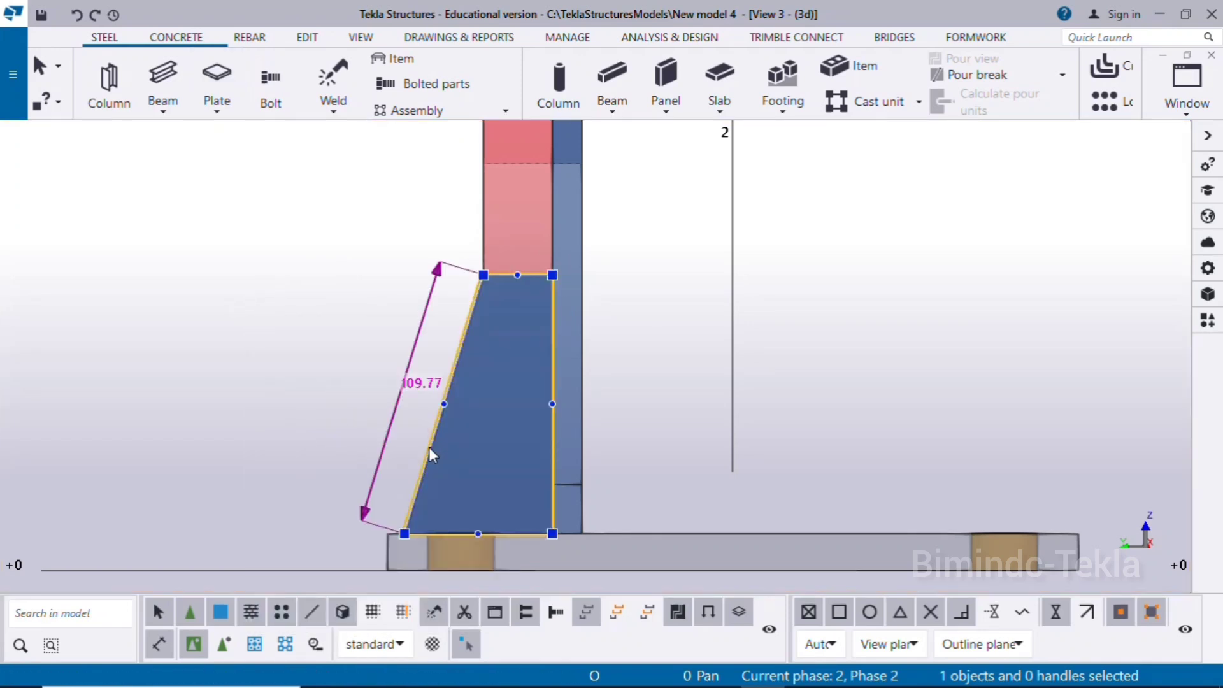
{"action": "scroll", "coordinate": [403, 532], "scroll_direction": "up", "scroll_amount": 2}
{"action": "scroll", "coordinate": [409, 480], "scroll_direction": "down", "scroll_amount": 1}
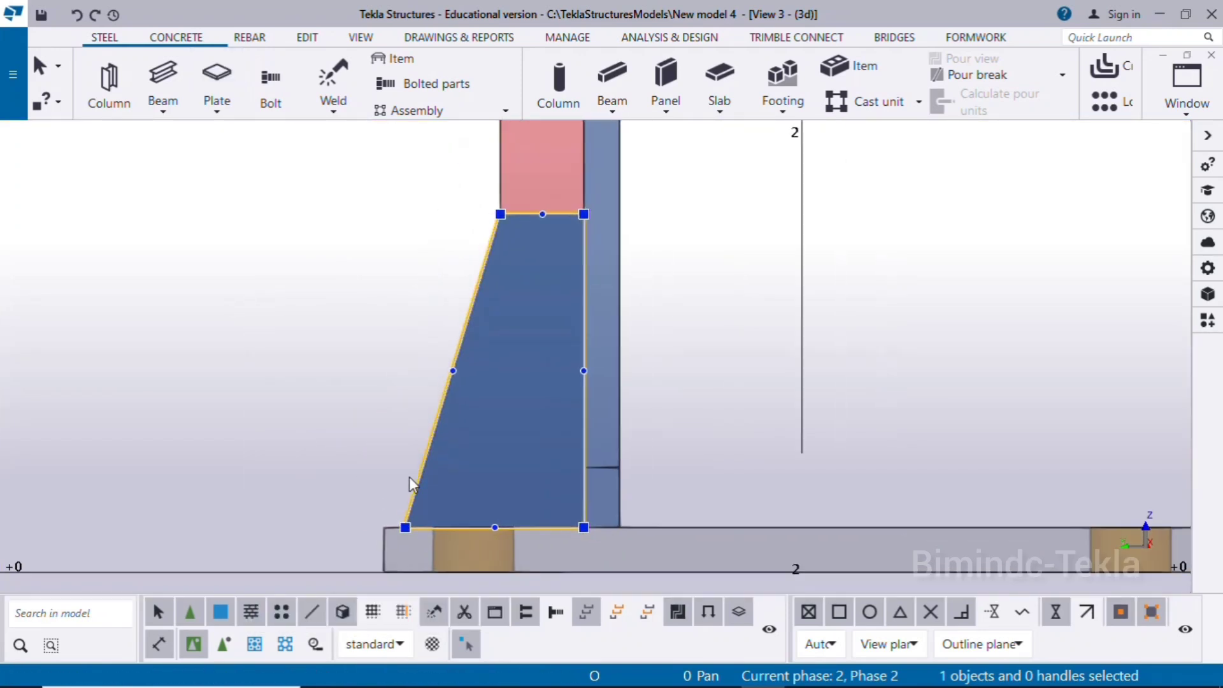
{"action": "key", "text": "Delete"}
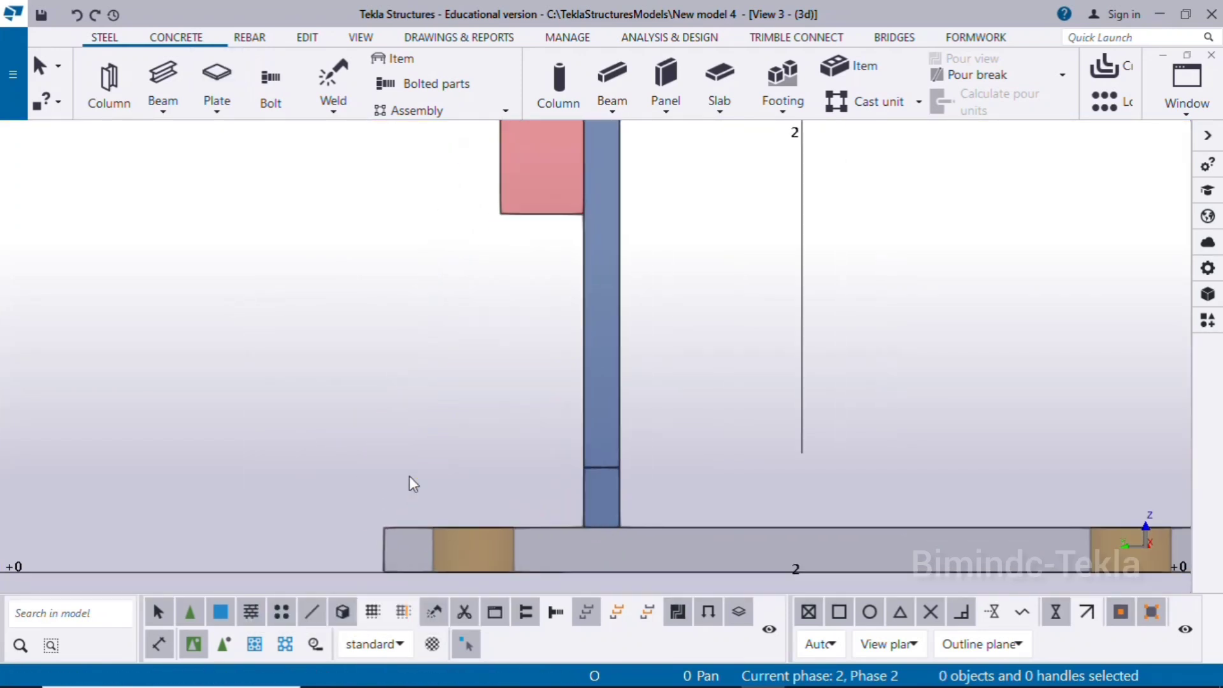
Start a new steel plate at the outer foot of the upright plate, with a 60 mm bottom edge and a 20 mm vertical outer edge
{"action": "left_click", "coordinate": [225, 115]}
{"action": "left_click", "coordinate": [239, 138]}
{"action": "scroll", "coordinate": [582, 529], "scroll_direction": "up", "scroll_amount": 1}
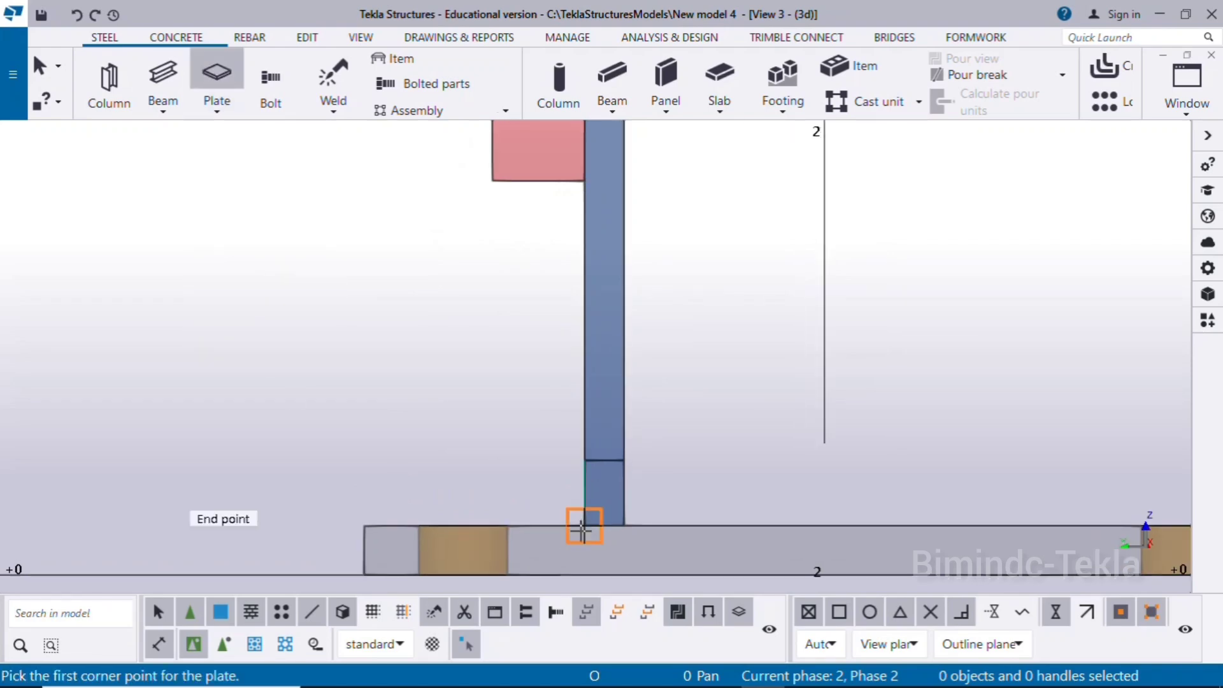
{"action": "left_click", "coordinate": [582, 525]}
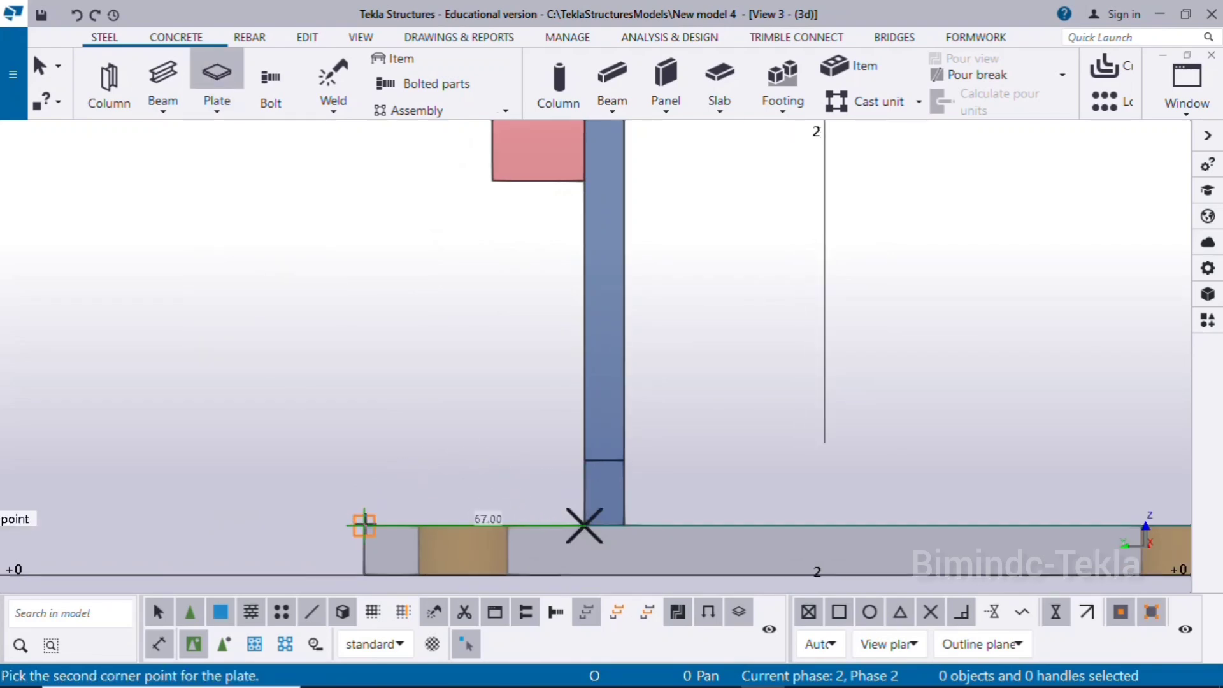
{"action": "type", "text": "60"}
{"action": "key", "text": "Return"}
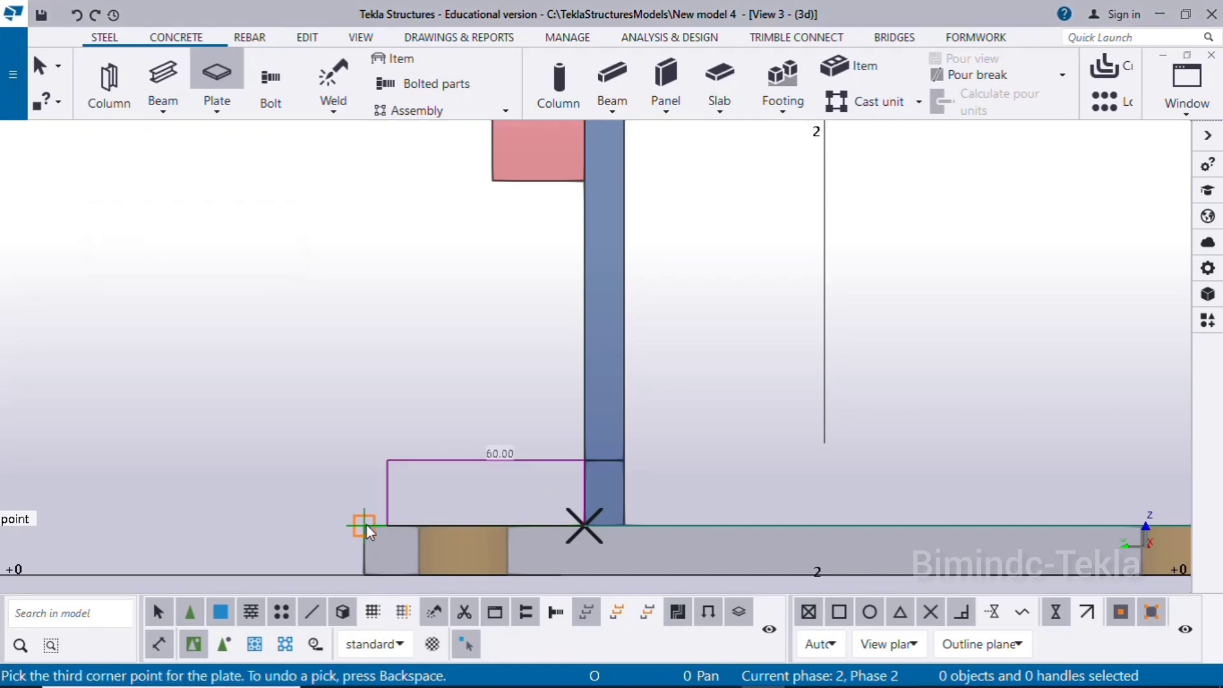
{"action": "type", "text": "20"}
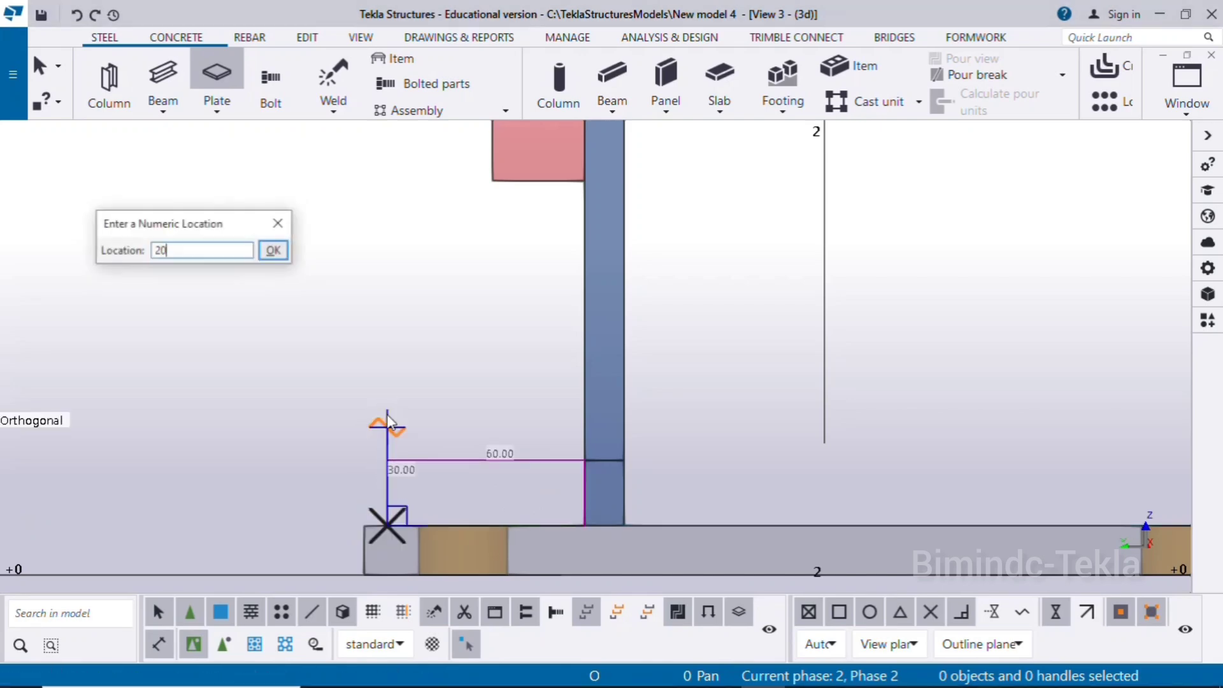
{"action": "key", "text": "Return"}
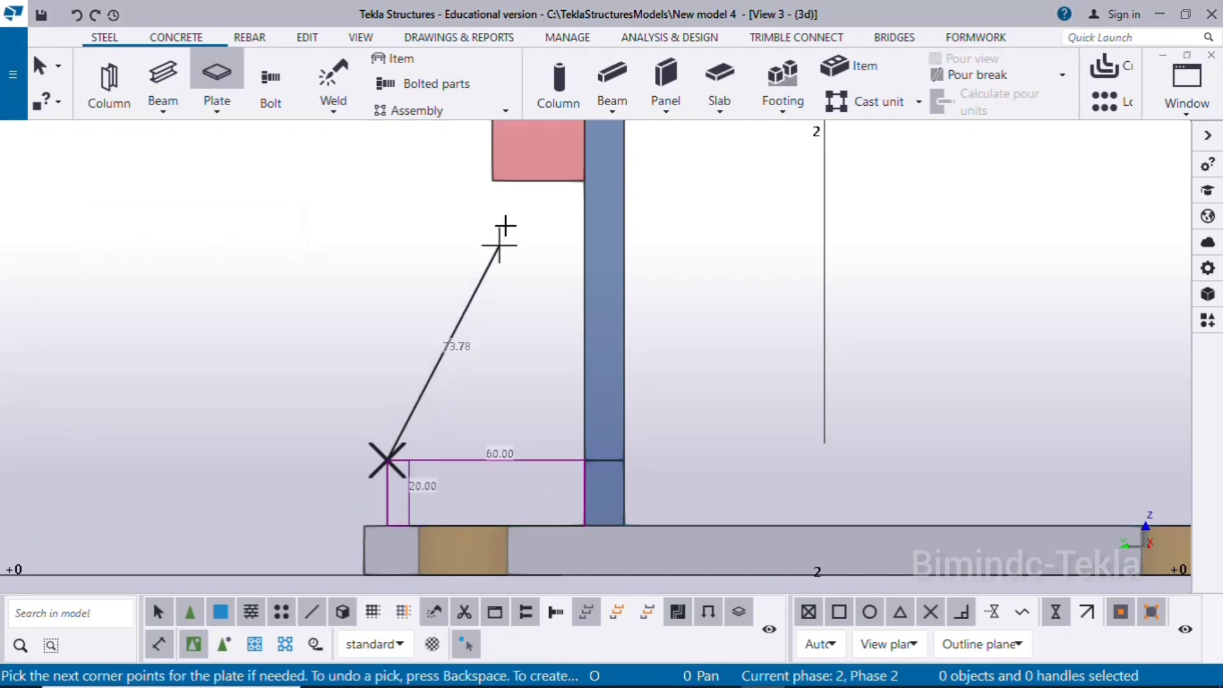
Complete the stiffener outline through the disc's lower outer corner and its lower corner at the upright, and end the plate command
{"action": "left_click", "coordinate": [492, 181]}
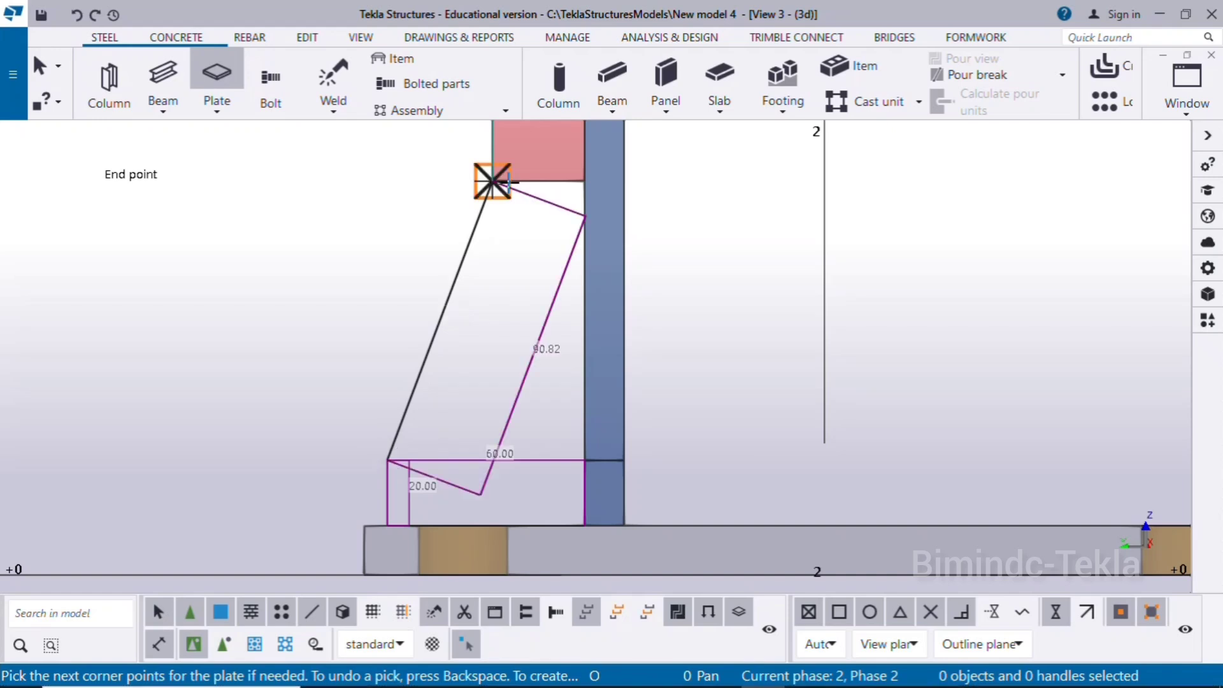
{"action": "left_click", "coordinate": [583, 181]}
{"action": "middle_click", "coordinate": [506, 375]}
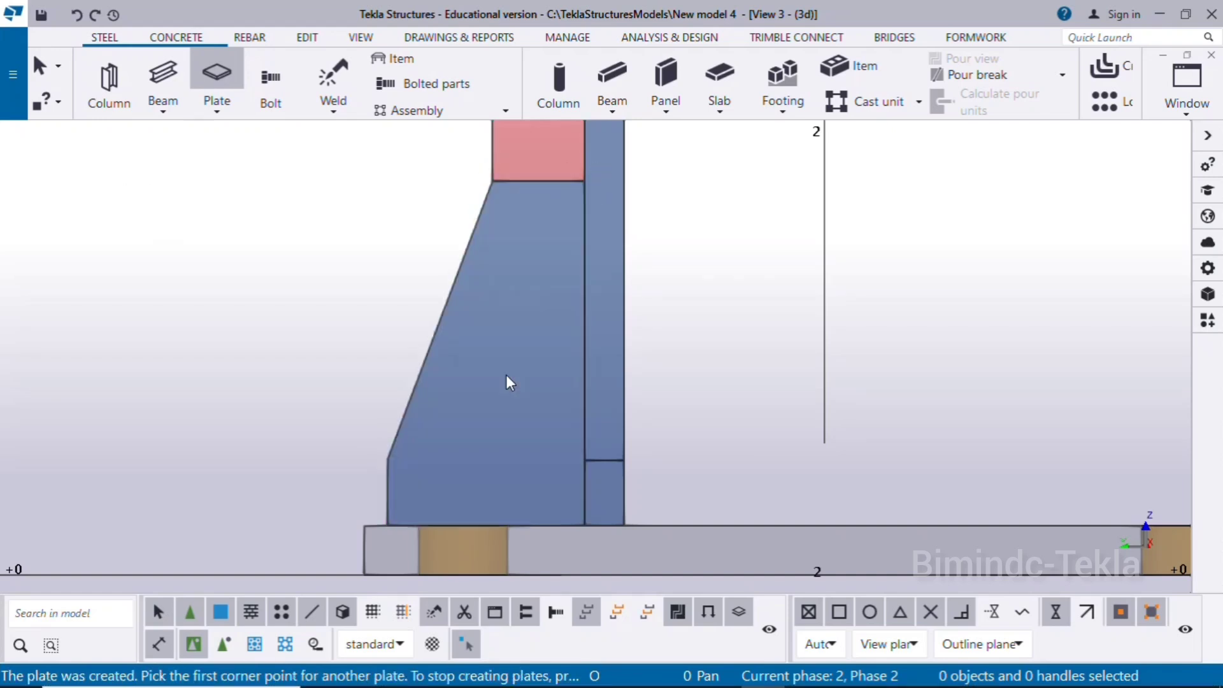
{"action": "right_click", "coordinate": [254, 289]}
{"action": "left_click", "coordinate": [300, 306]}
Set the class of the stiffener plate to 1, apply the change and close its properties
{"action": "scroll", "coordinate": [338, 336], "scroll_direction": "down", "scroll_amount": 3}
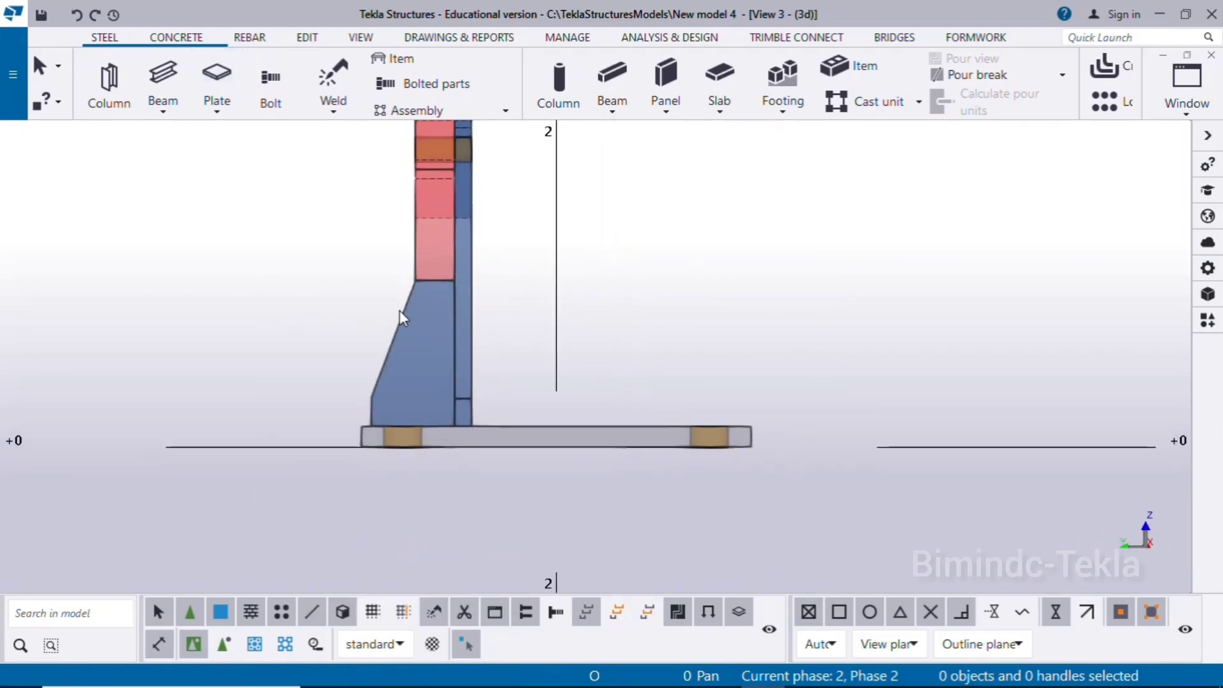
{"action": "left_click", "coordinate": [399, 311]}
{"action": "double_click", "coordinate": [404, 304]}
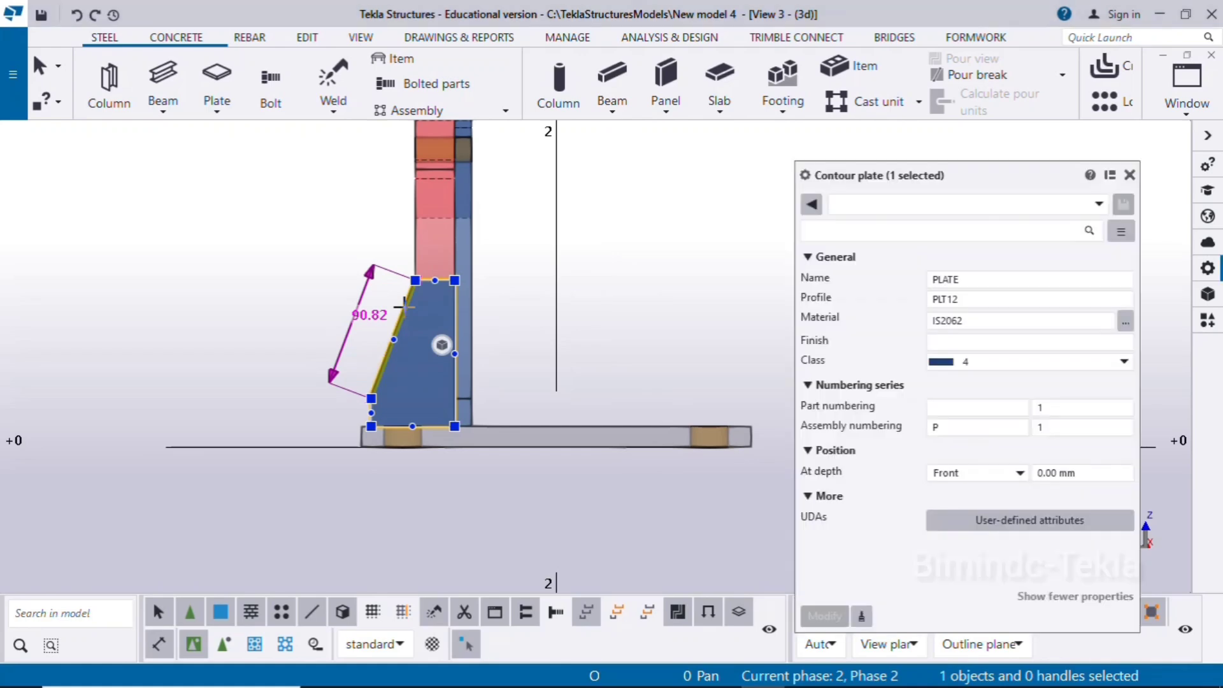
{"action": "left_click", "coordinate": [985, 362]}
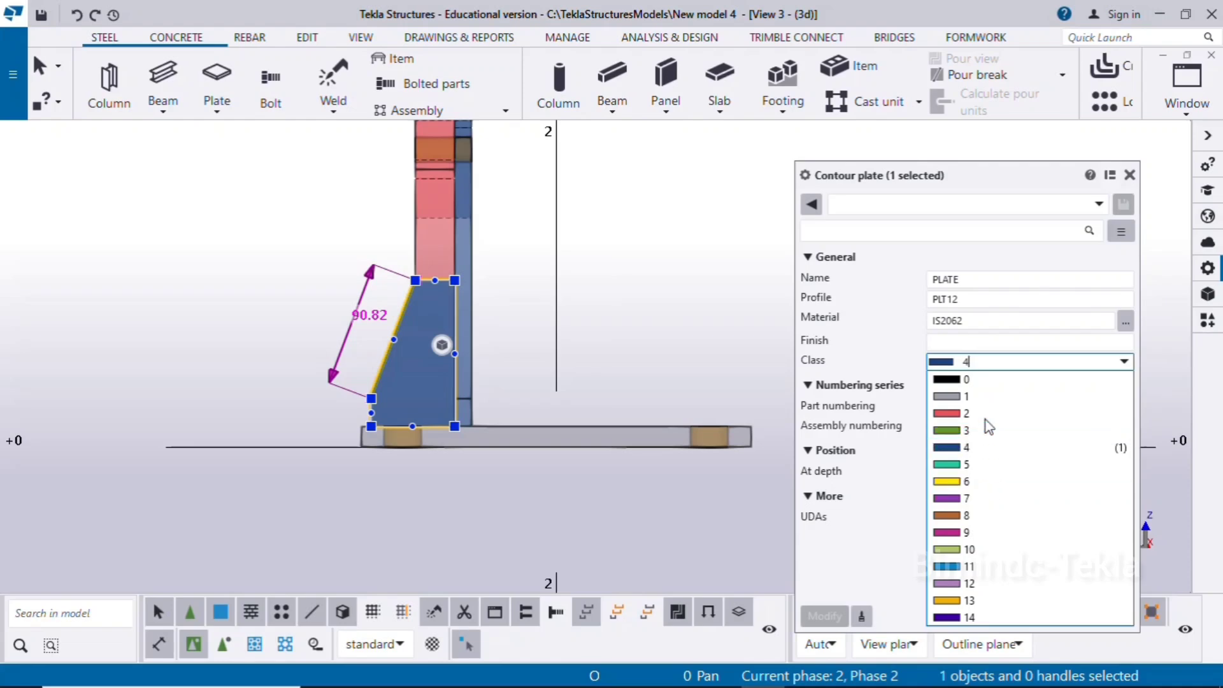
{"action": "left_click", "coordinate": [992, 397]}
{"action": "left_click", "coordinate": [824, 616]}
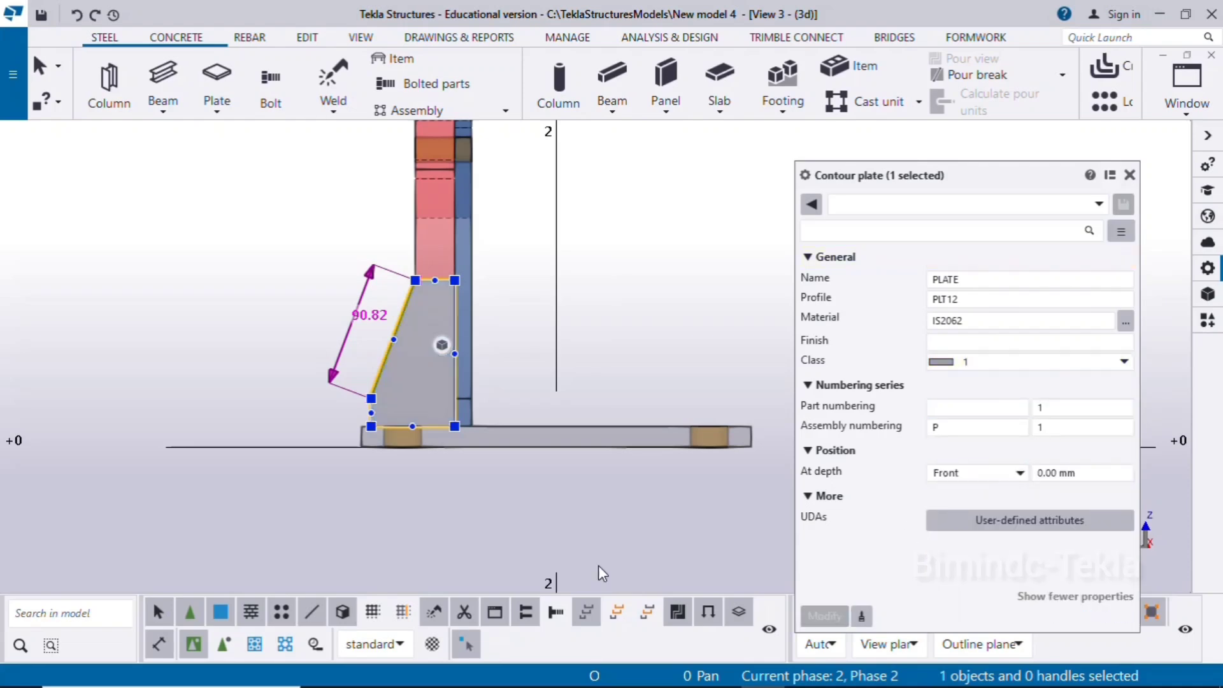
{"action": "left_click", "coordinate": [245, 362]}
{"action": "scroll", "coordinate": [246, 362], "scroll_direction": "down", "scroll_amount": 2}
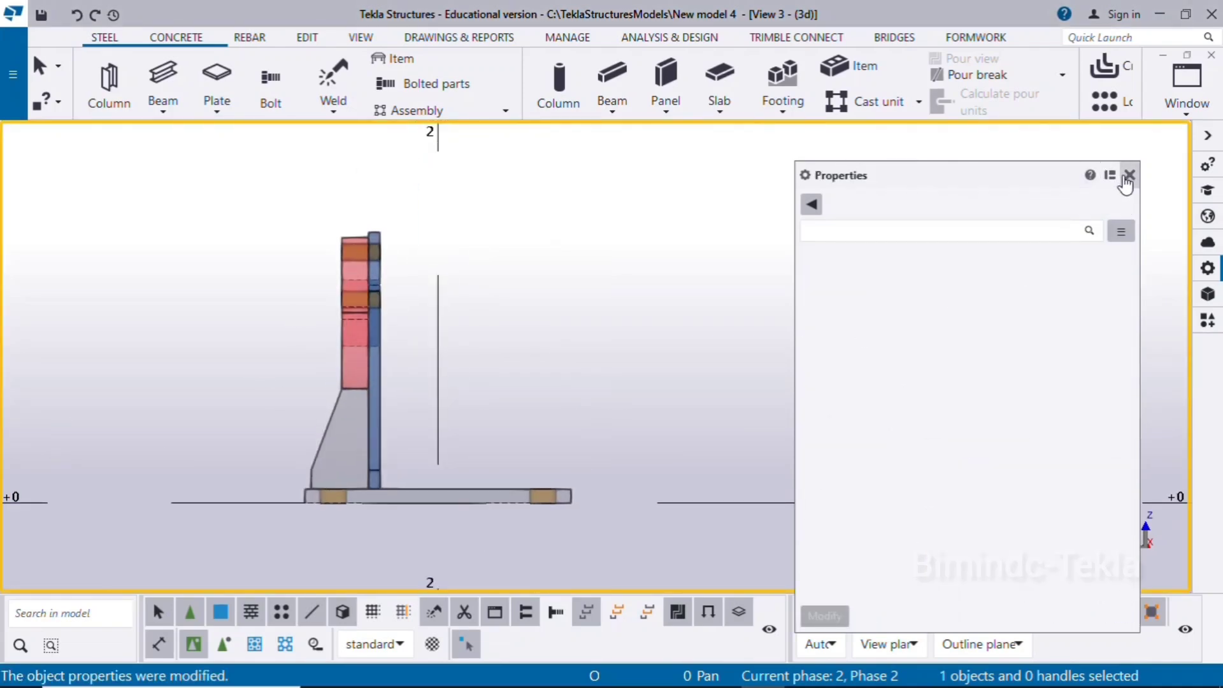
{"action": "left_click", "coordinate": [1129, 174]}
Switch to the Rope Pulley reference drawing, examine the stiffener's corner chamfer dimensions in section A-A and return to the model
{"action": "scroll", "coordinate": [355, 477], "scroll_direction": "up", "scroll_amount": 4}
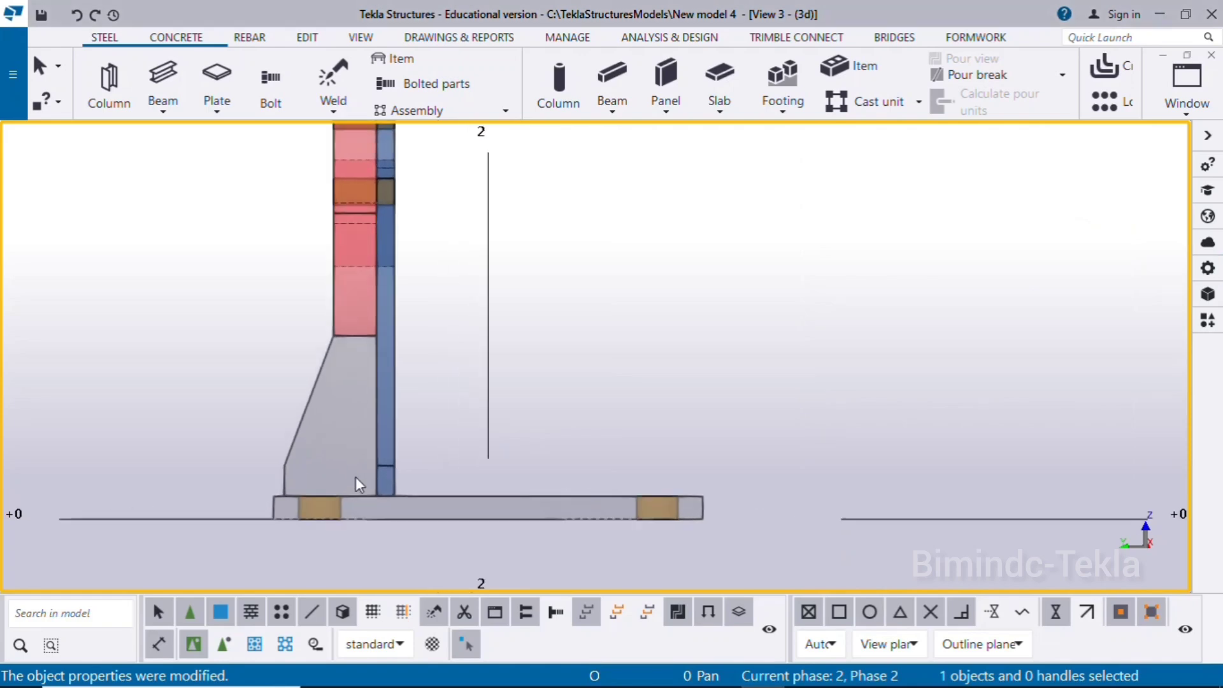
{"action": "left_click", "coordinate": [716, 673]}
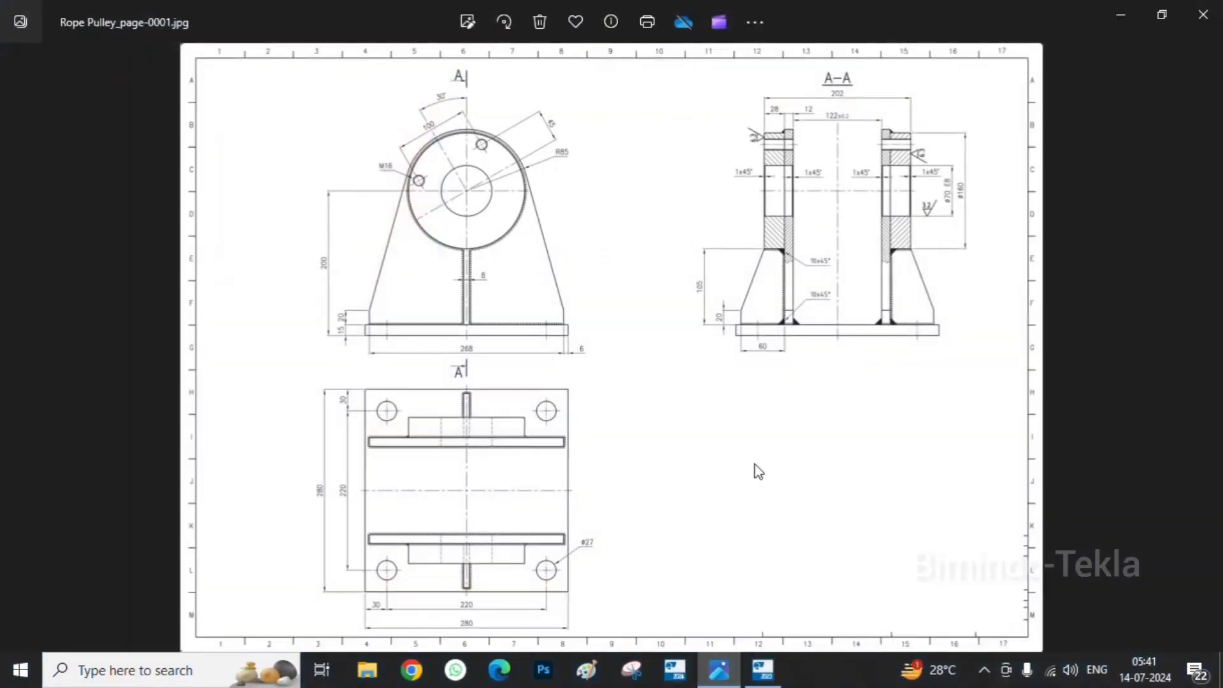
{"action": "scroll", "coordinate": [782, 330], "scroll_direction": "up", "scroll_amount": 2}
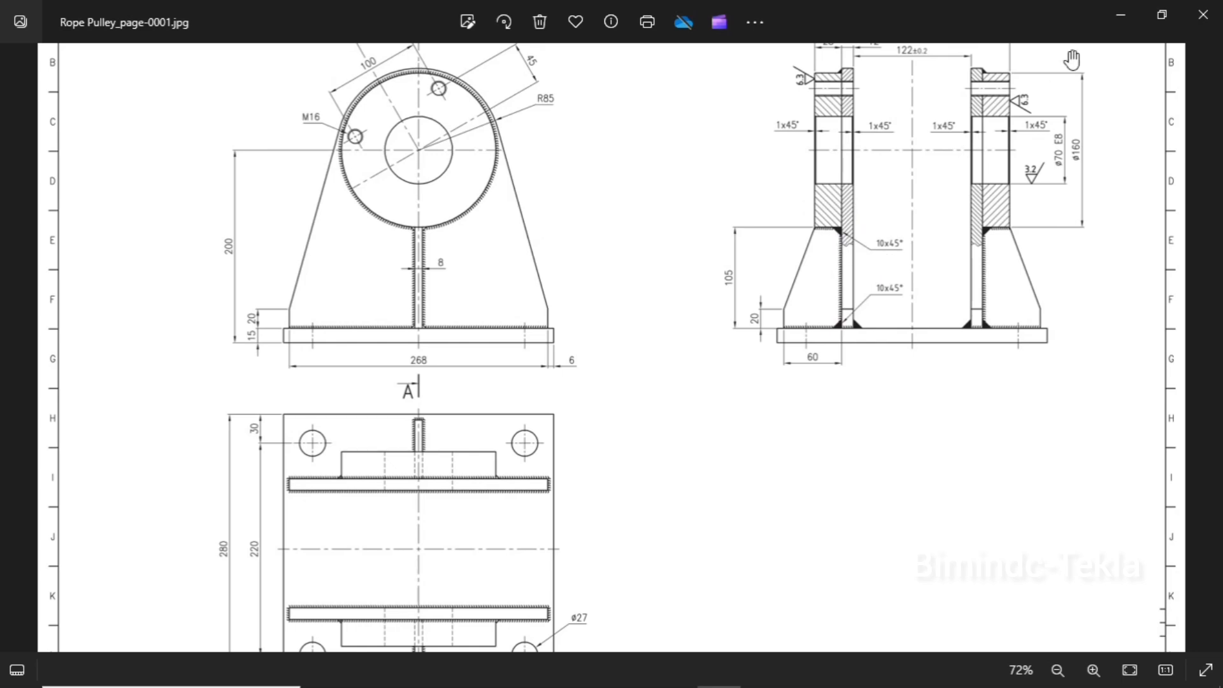
{"action": "left_click", "coordinate": [1116, 19]}
Apply 10 x 10 mm line chamfers to the stiffener's two corners against the upright plate and close the chamfer properties
{"action": "scroll", "coordinate": [297, 353], "scroll_direction": "up", "scroll_amount": 1}
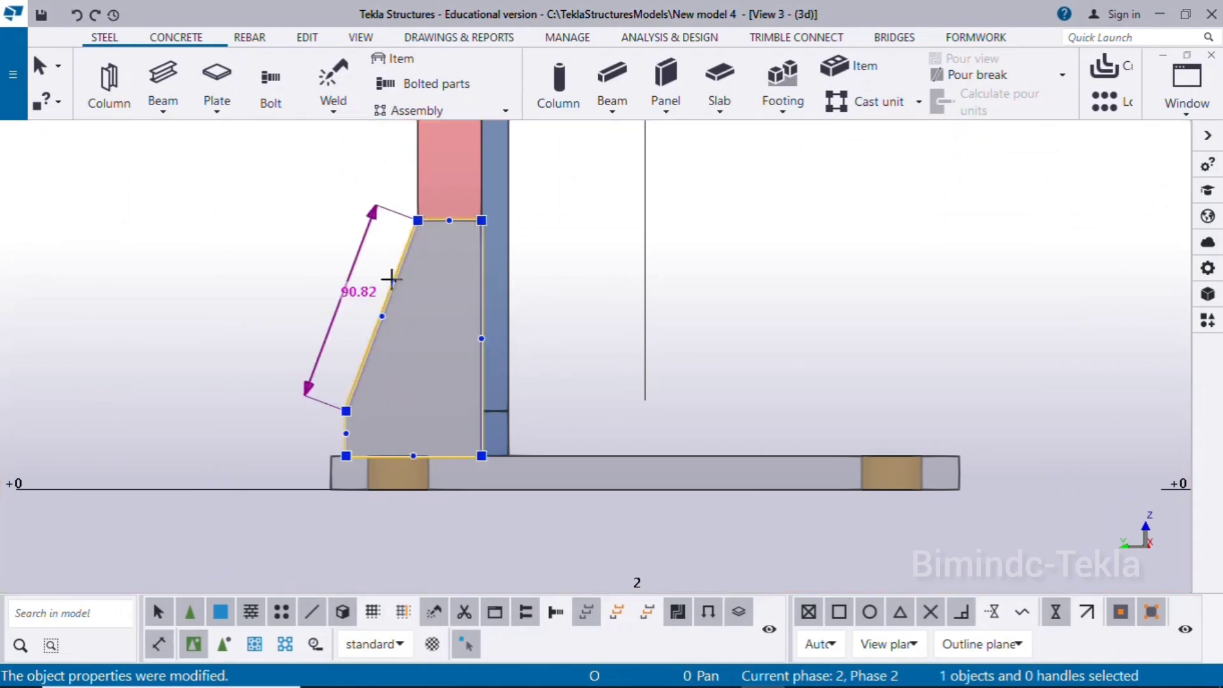
{"action": "mouse_move", "coordinate": [477, 219]}
{"action": "left_click", "coordinate": [482, 456]}
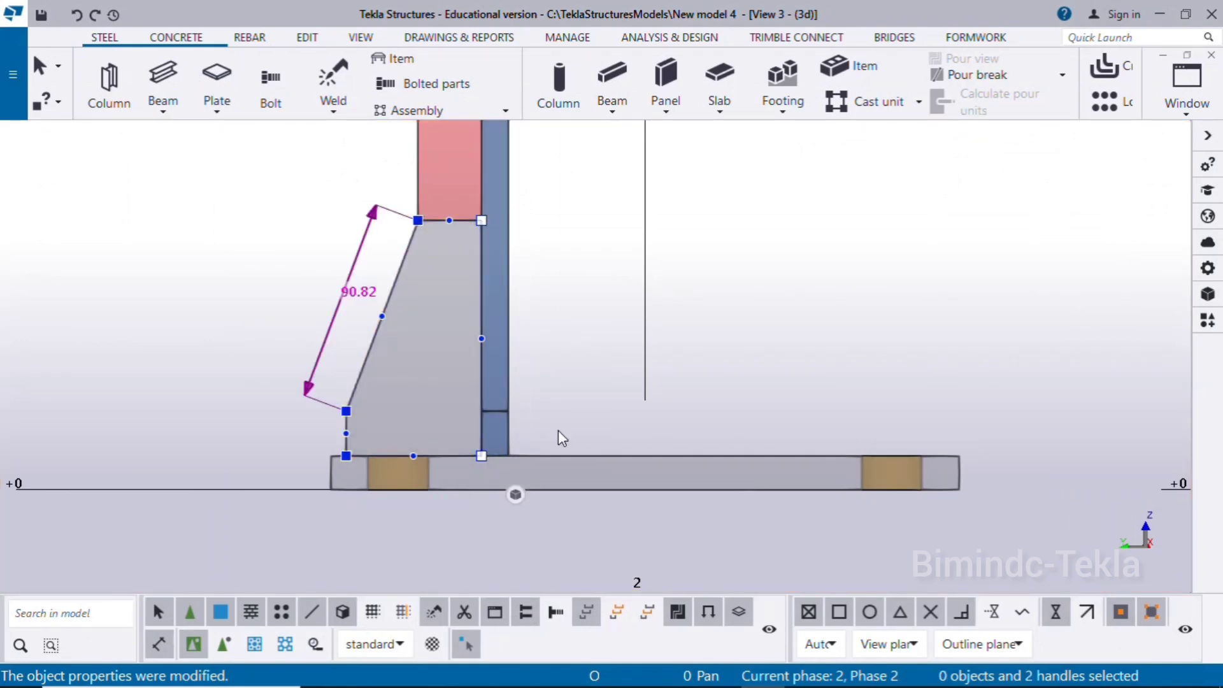
{"action": "left_click", "coordinate": [971, 287]}
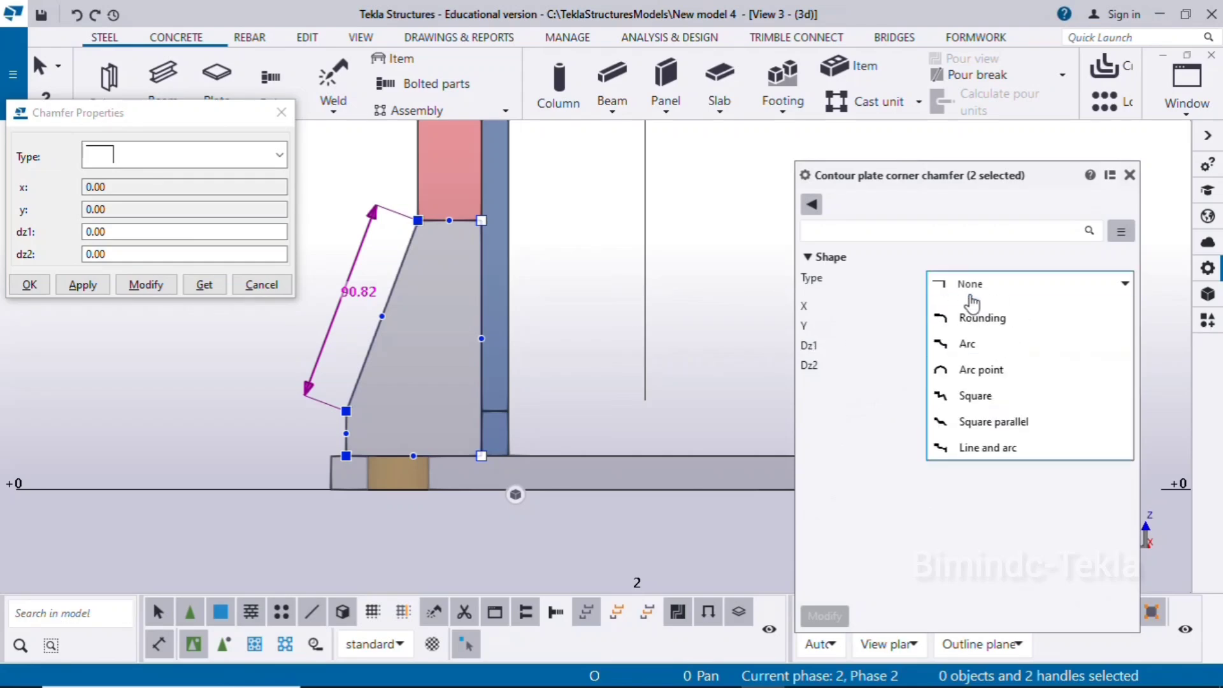
{"action": "left_click", "coordinate": [963, 336]}
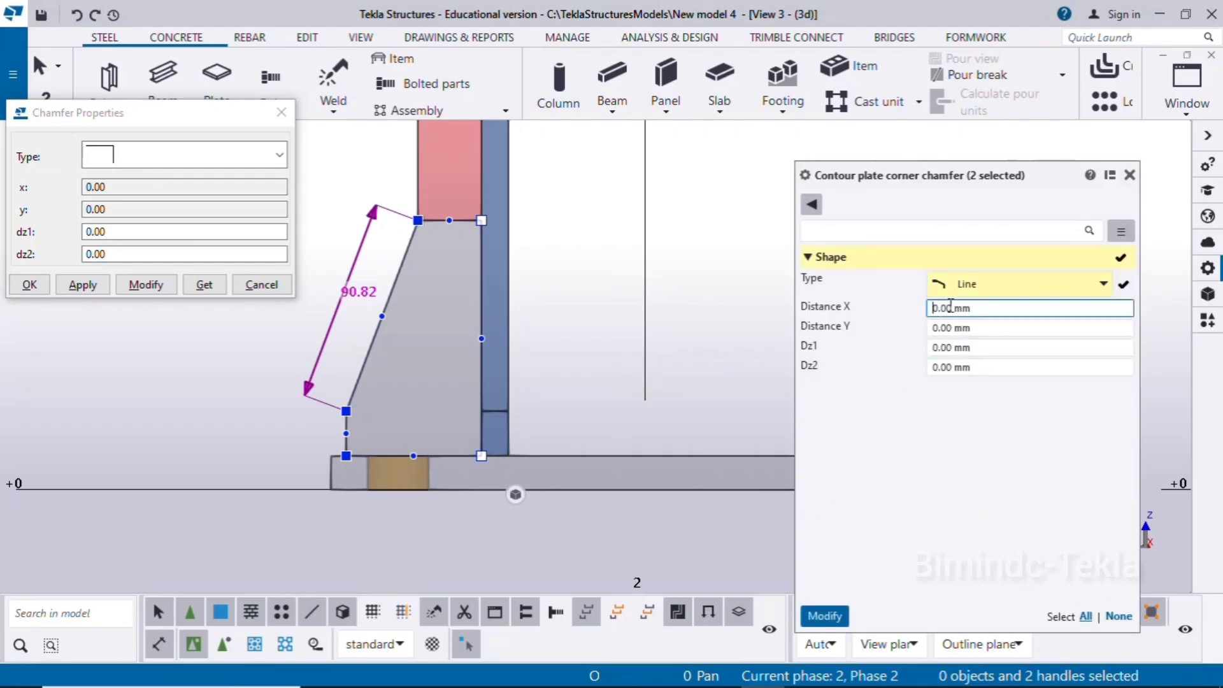
{"action": "type", "text": "1"}
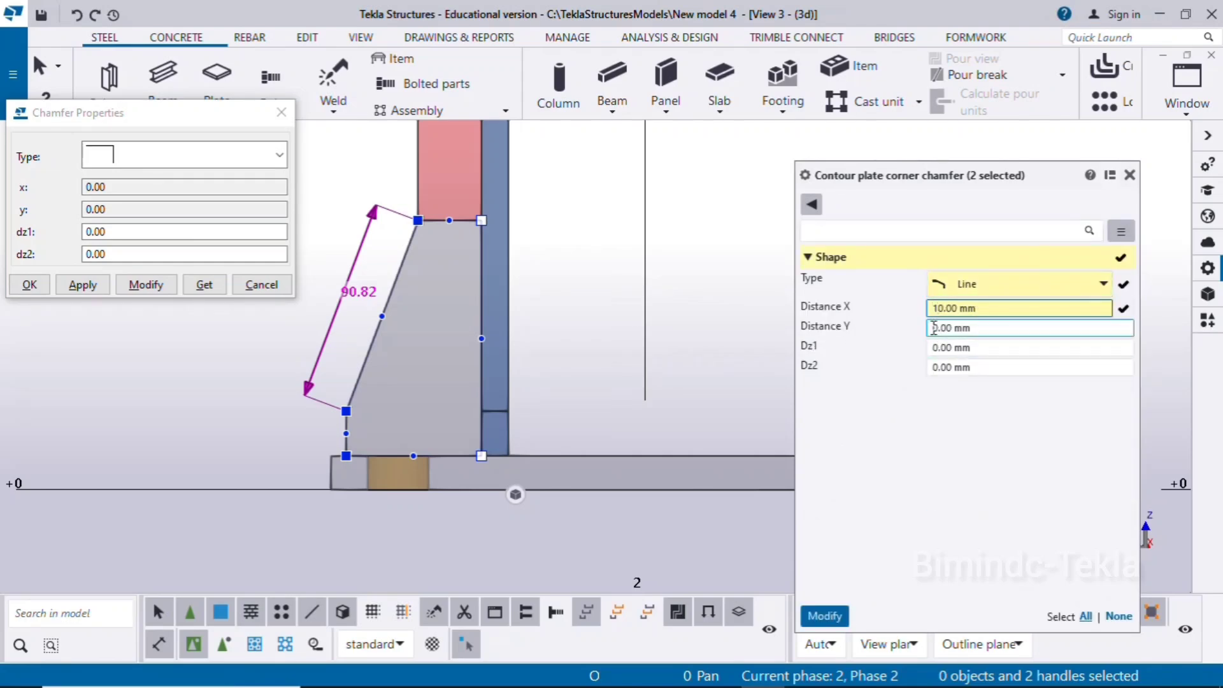
{"action": "left_click", "coordinate": [807, 621]}
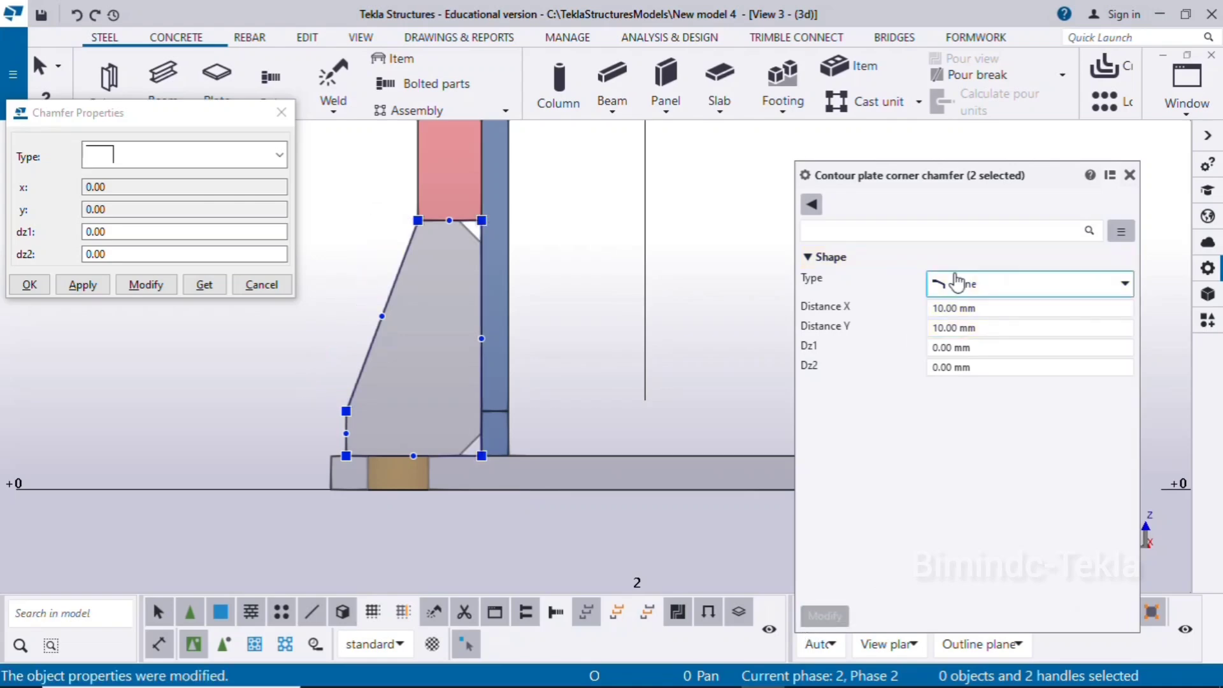
{"action": "left_click", "coordinate": [1129, 175]}
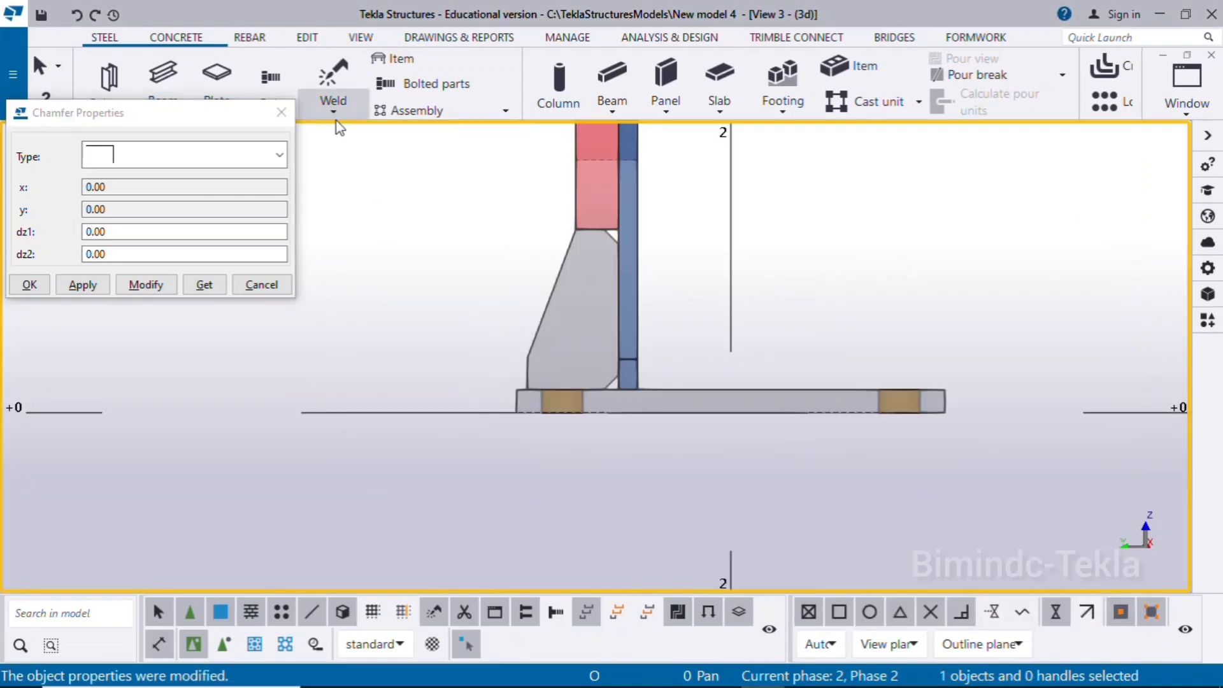
{"action": "left_click", "coordinate": [281, 113]}
Switch to View 1 - 3d and inspect the bracket with its chamfered stiffener from several angles
{"action": "scroll", "coordinate": [637, 361], "scroll_direction": "down", "scroll_amount": 2}
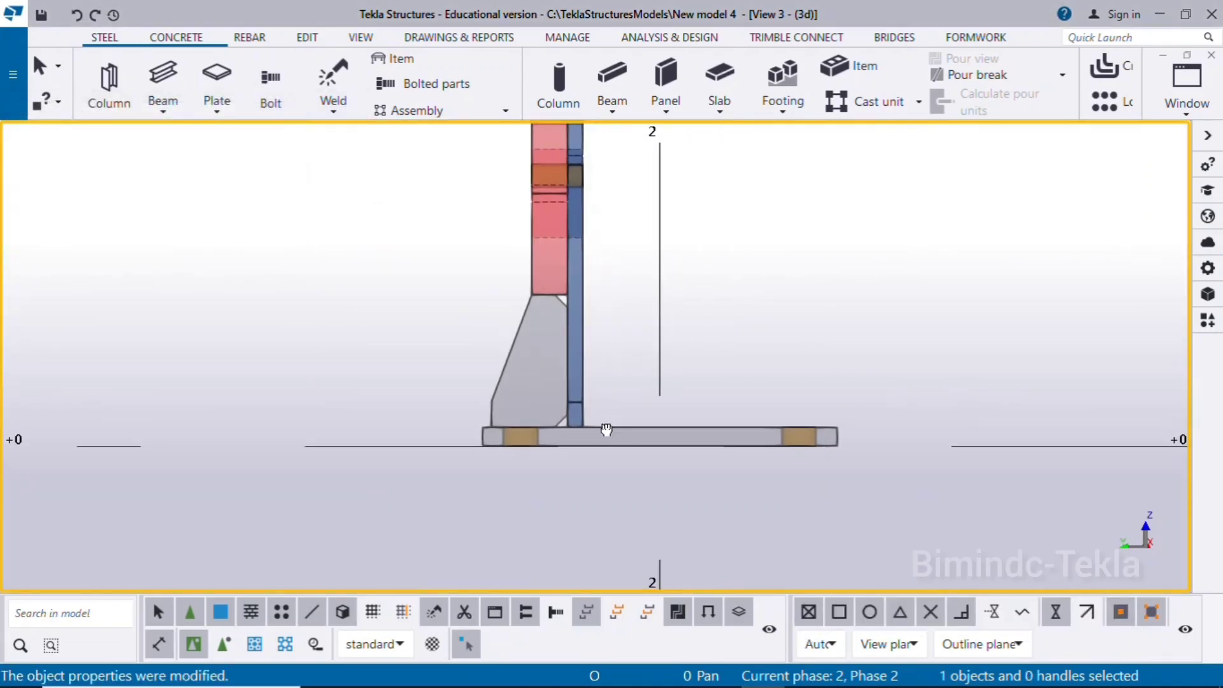
{"action": "left_click", "coordinate": [1159, 96]}
{"action": "left_click", "coordinate": [1042, 290]}
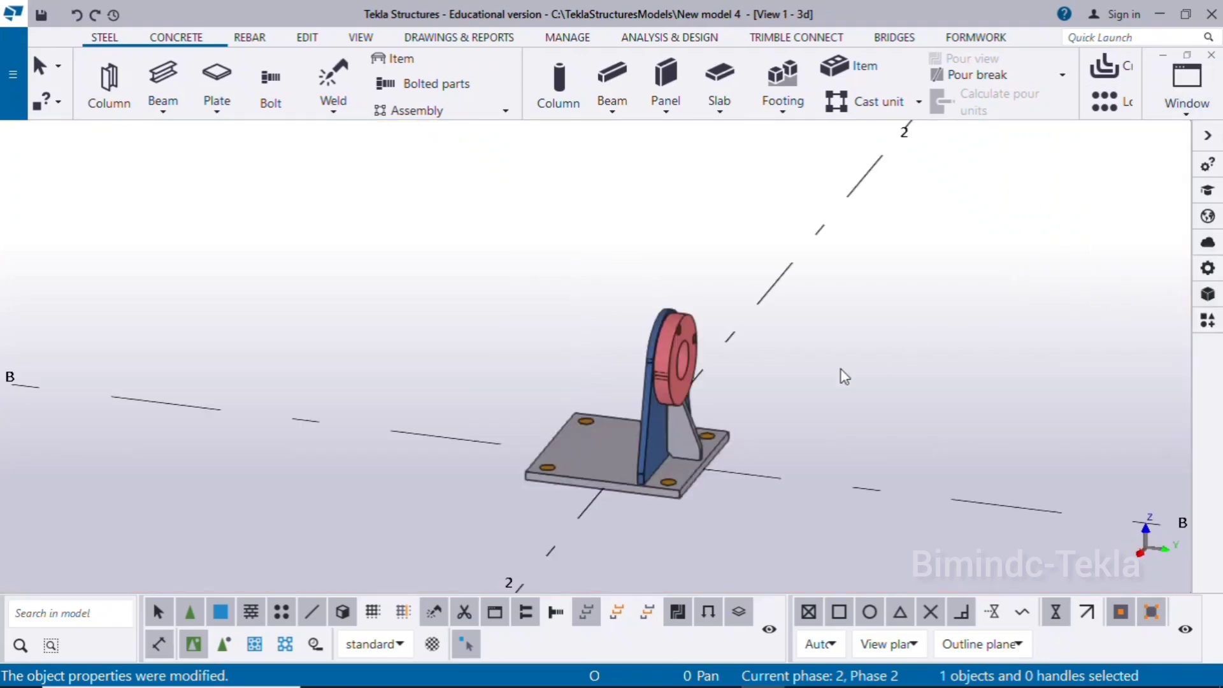
{"action": "right_click", "coordinate": [806, 321]}
{"action": "left_click", "coordinate": [843, 421]}
{"action": "middle_click_drag", "start_coordinate": [916, 482], "coordinate": [633, 514], "text": "ctrl"}
{"action": "scroll", "coordinate": [605, 344], "scroll_direction": "down", "scroll_amount": 6}
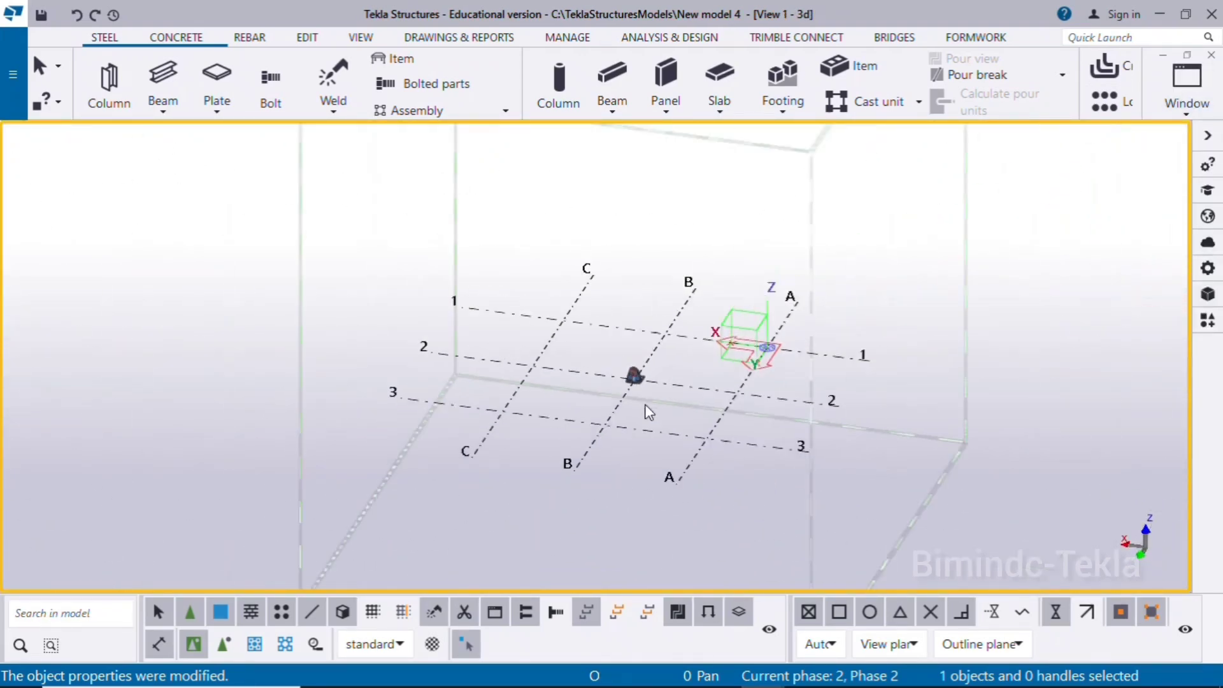
{"action": "middle_click_drag", "start_coordinate": [646, 411], "coordinate": [958, 453], "text": "ctrl"}
{"action": "scroll", "coordinate": [595, 387], "scroll_direction": "up", "scroll_amount": 8}
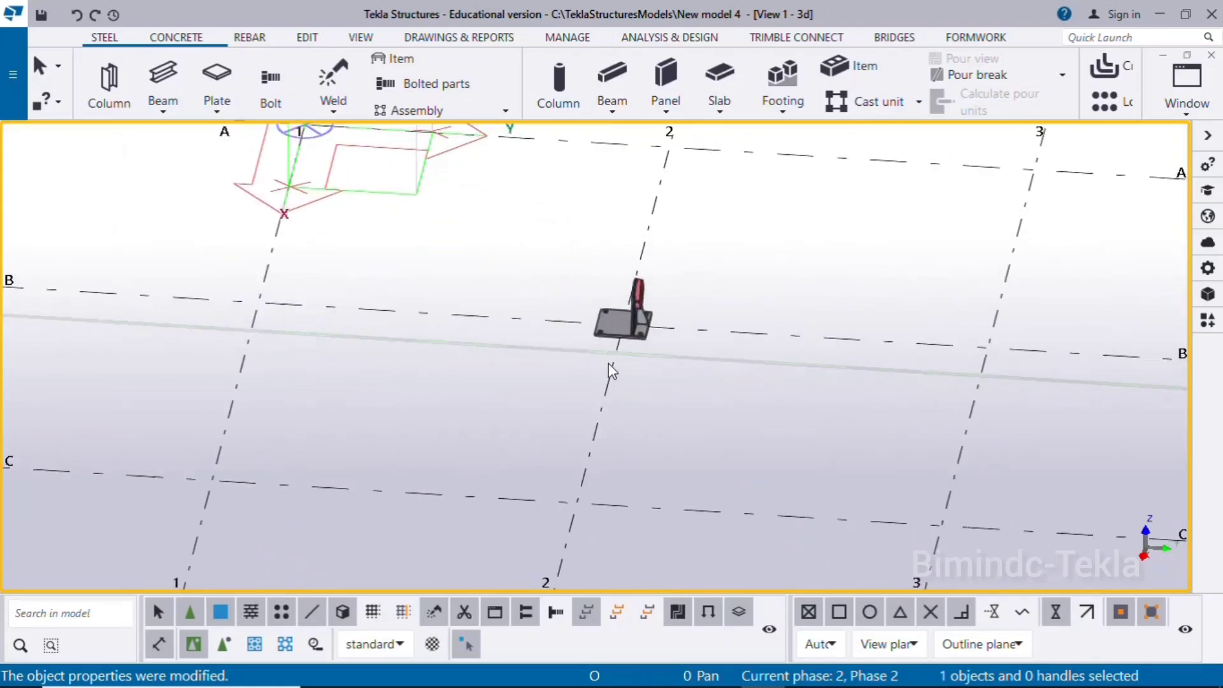
{"action": "scroll", "coordinate": [667, 342], "scroll_direction": "up", "scroll_amount": 5}
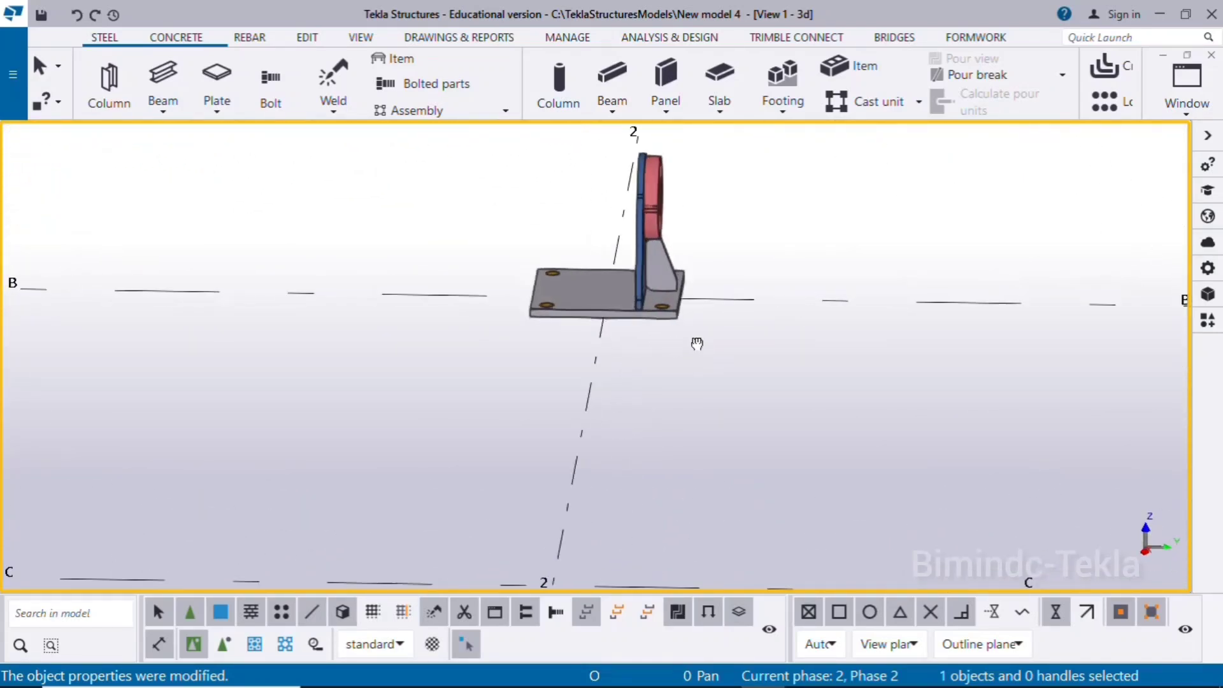
{"action": "scroll", "coordinate": [690, 346], "scroll_direction": "up", "scroll_amount": 6}
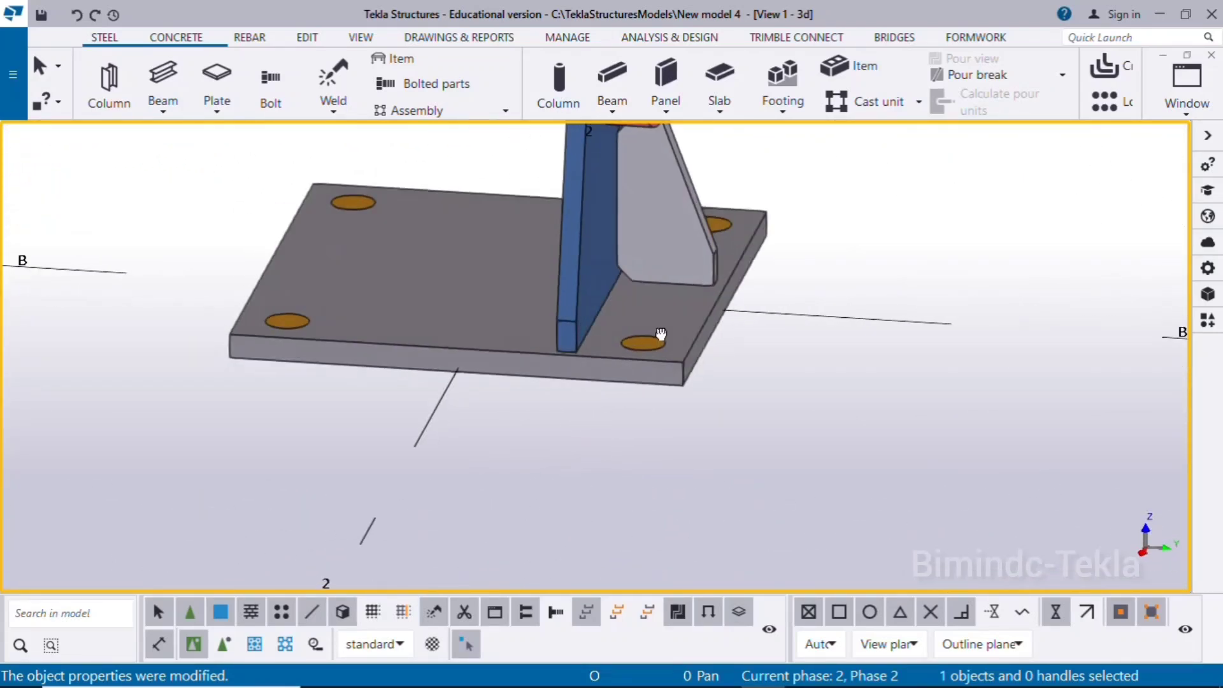
{"action": "middle_click_drag", "start_coordinate": [629, 380], "coordinate": [603, 412]}
Create a weld between parts, joining the upright bracket plate to the base plate
{"action": "left_click", "coordinate": [334, 110]}
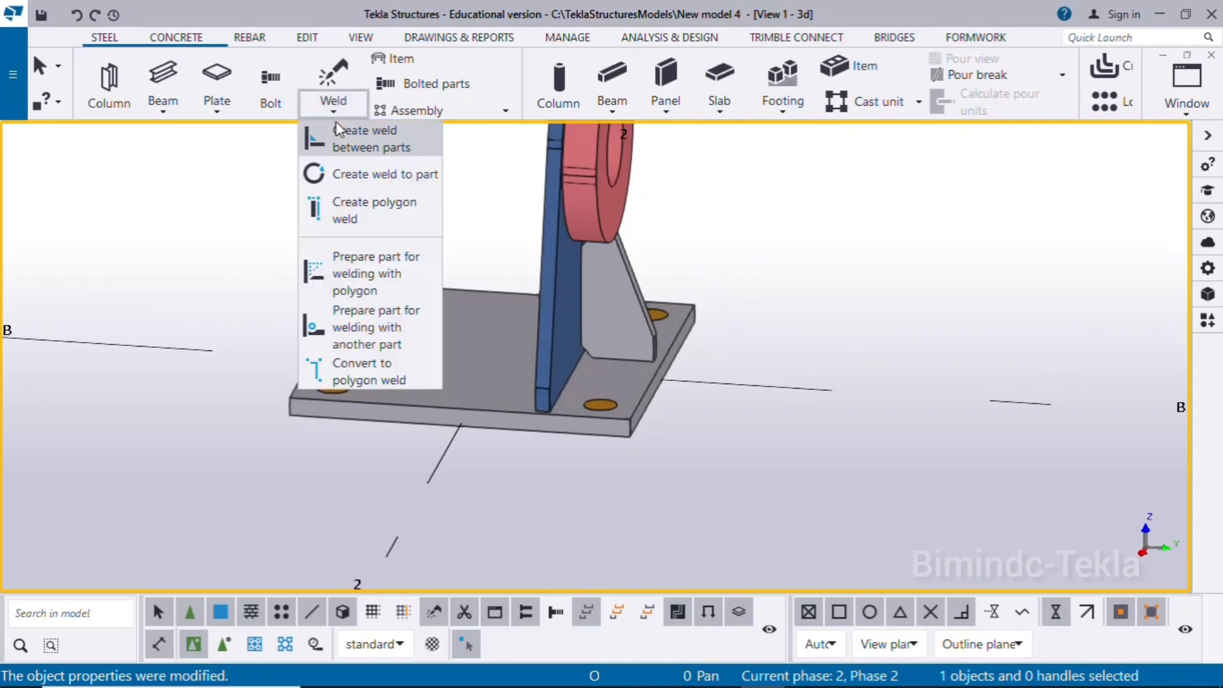
{"action": "left_click", "coordinate": [346, 150]}
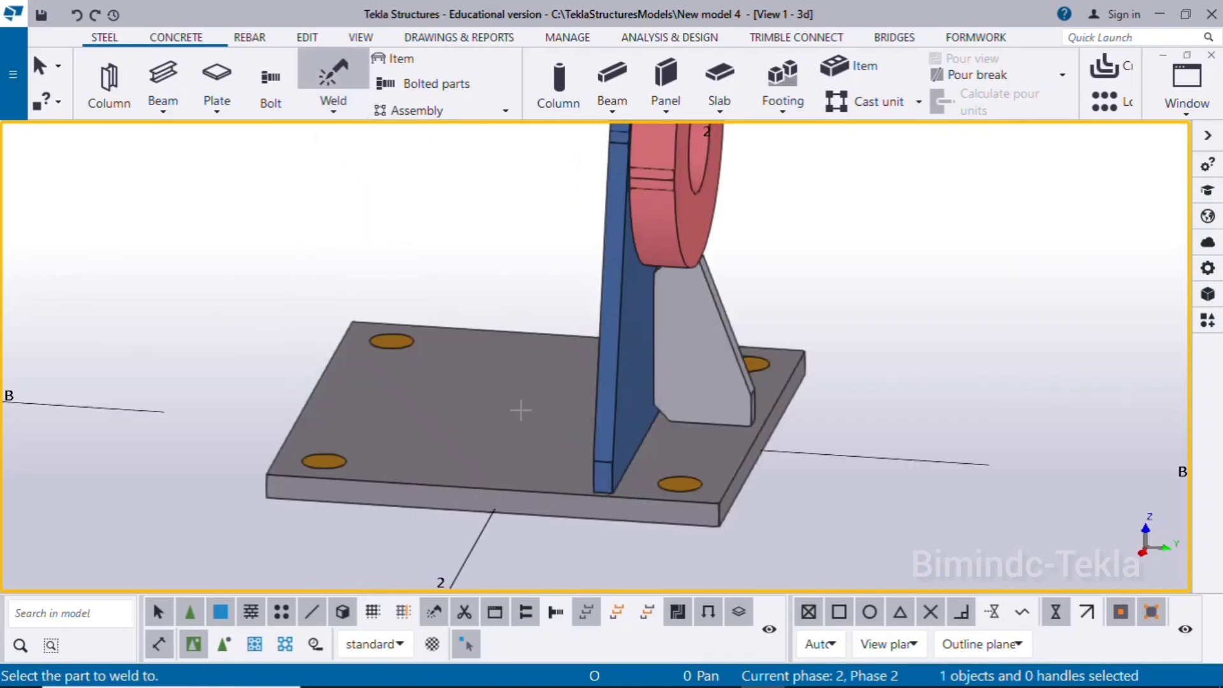
{"action": "scroll", "coordinate": [526, 416], "scroll_direction": "up", "scroll_amount": 4}
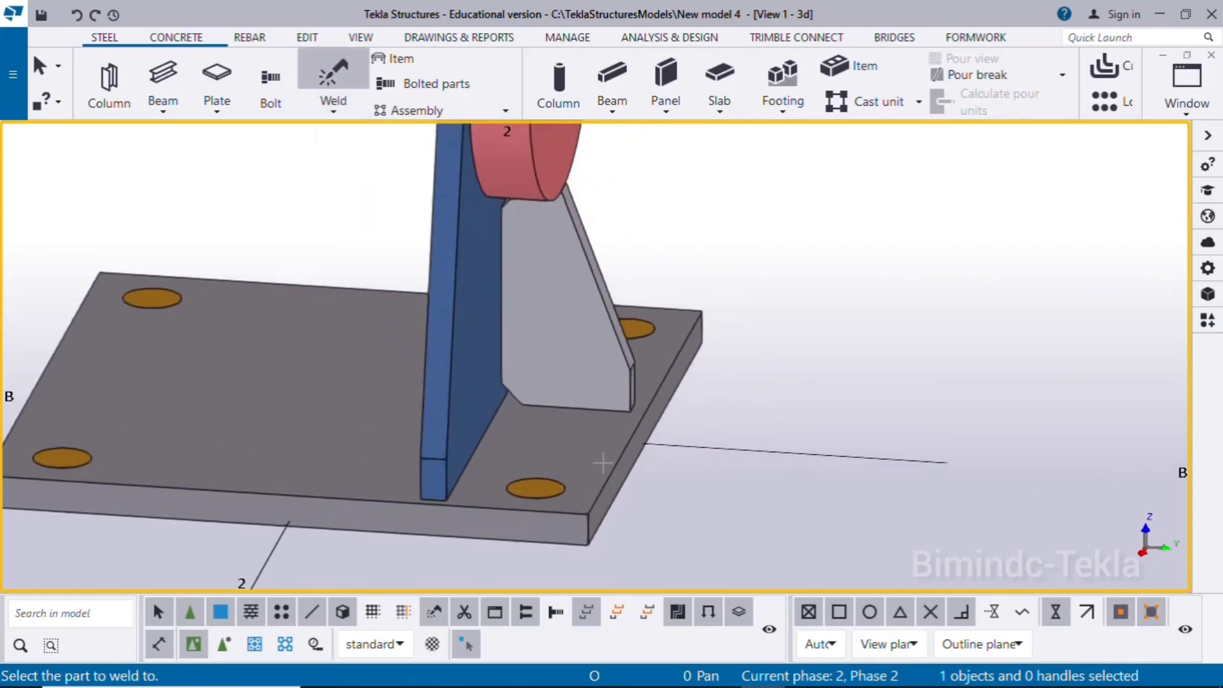
{"action": "left_click", "coordinate": [602, 464]}
{"action": "left_click", "coordinate": [443, 232]}
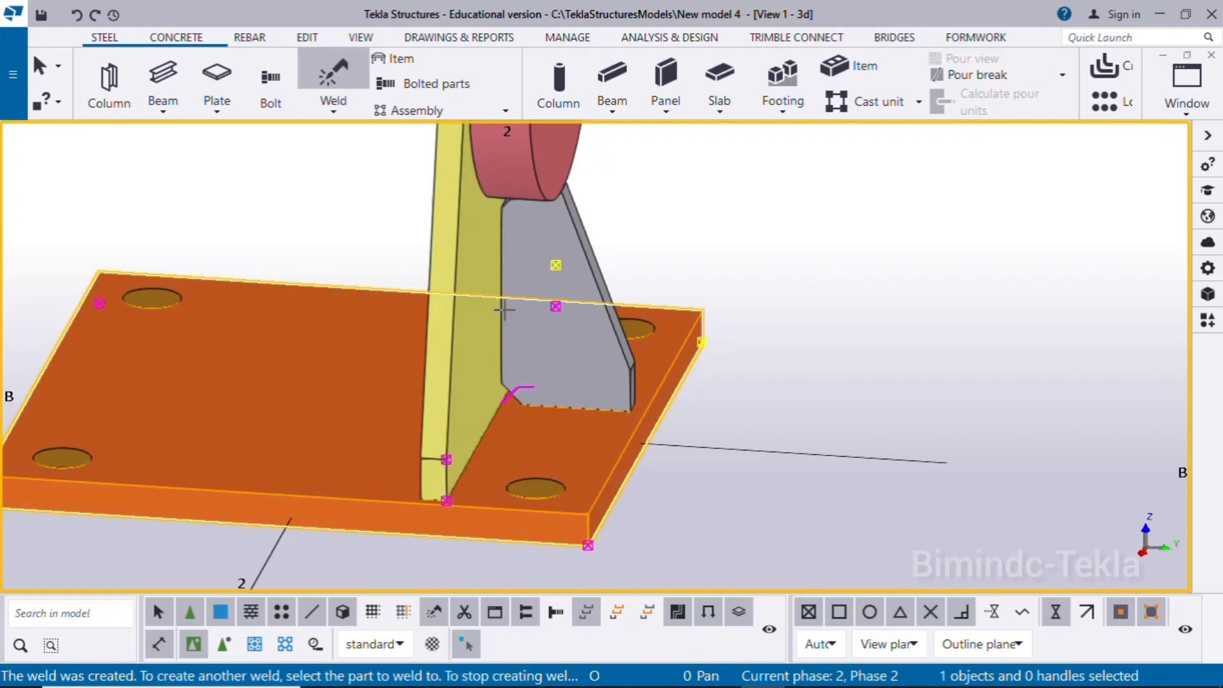
Weld the stiffener and the disc to the upright bracket plate, end the weld command and redraw the view
{"action": "left_click", "coordinate": [457, 245]}
{"action": "left_click", "coordinate": [560, 281]}
{"action": "scroll", "coordinate": [595, 292], "scroll_direction": "down", "scroll_amount": 3}
{"action": "middle_click_drag", "start_coordinate": [645, 306], "coordinate": [604, 448]}
{"action": "scroll", "coordinate": [476, 373], "scroll_direction": "up", "scroll_amount": 3}
{"action": "left_click", "coordinate": [458, 381]}
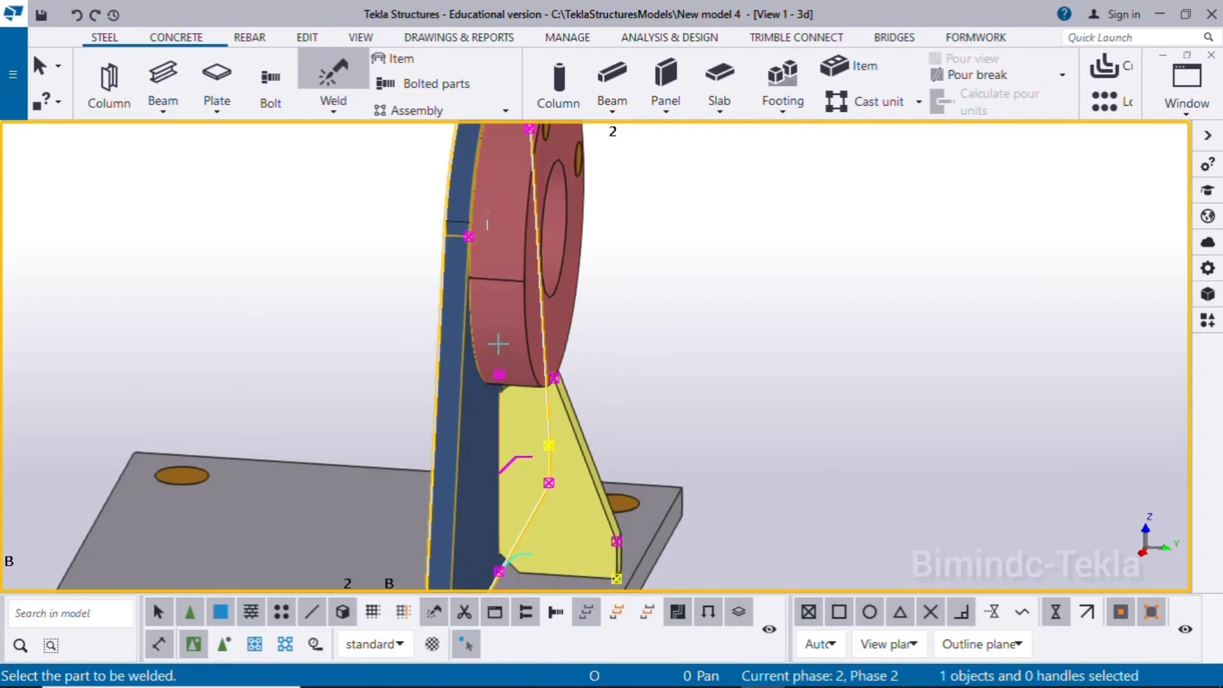
{"action": "left_click", "coordinate": [520, 312]}
{"action": "right_click", "coordinate": [678, 240]}
{"action": "left_click", "coordinate": [806, 248]}
{"action": "right_click", "coordinate": [835, 220]}
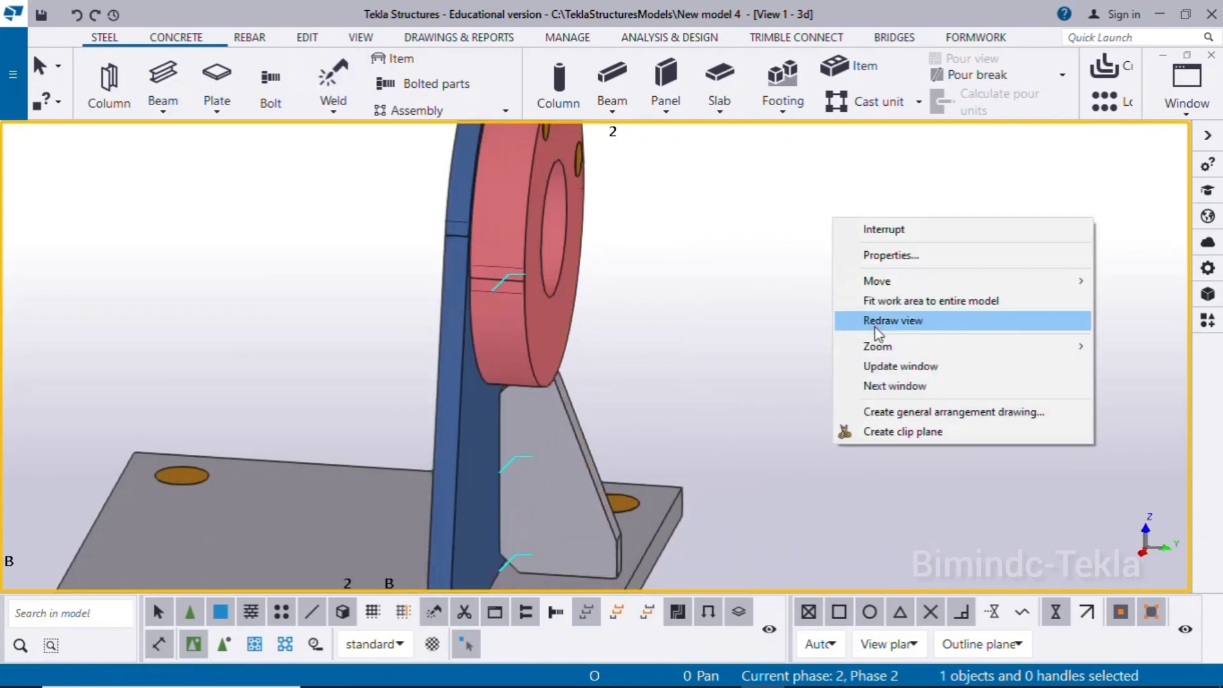
{"action": "left_click", "coordinate": [877, 323]}
Switch to View 3 - (3d) and select the upright plate, disc and stiffener with their connecting objects, leaving out the base plate
{"action": "scroll", "coordinate": [747, 359], "scroll_direction": "down", "scroll_amount": 4}
{"action": "middle_click_drag", "start_coordinate": [816, 417], "coordinate": [765, 437]}
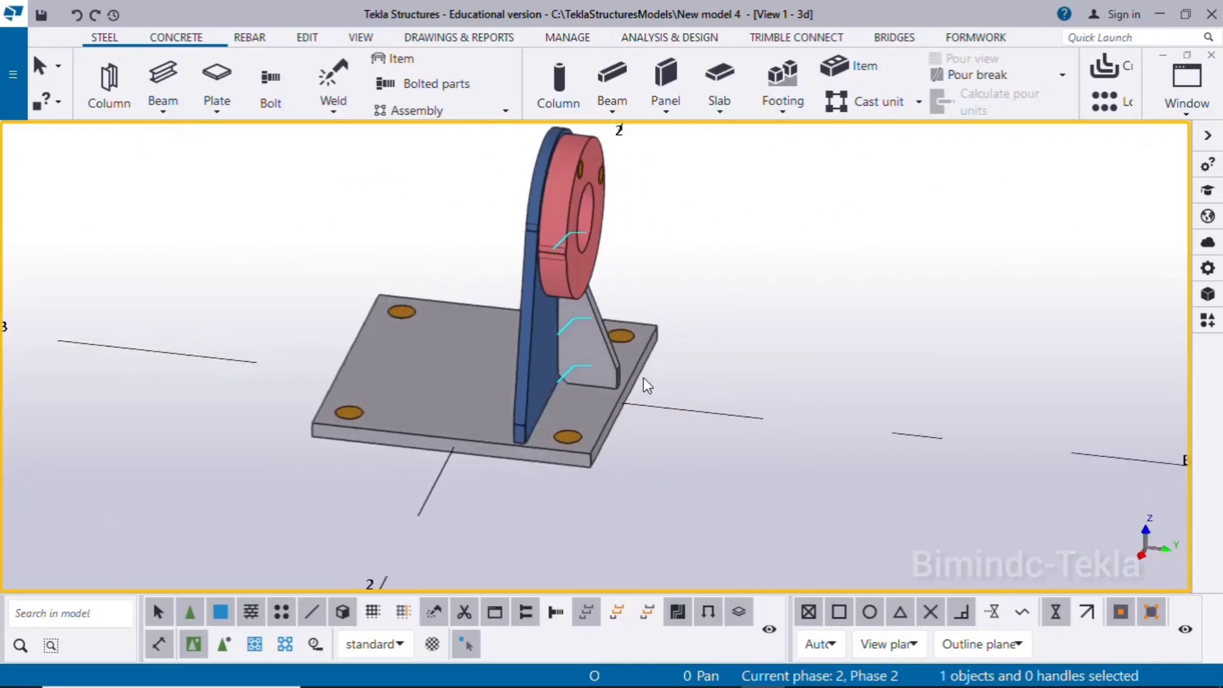
{"action": "left_click", "coordinate": [1180, 105]}
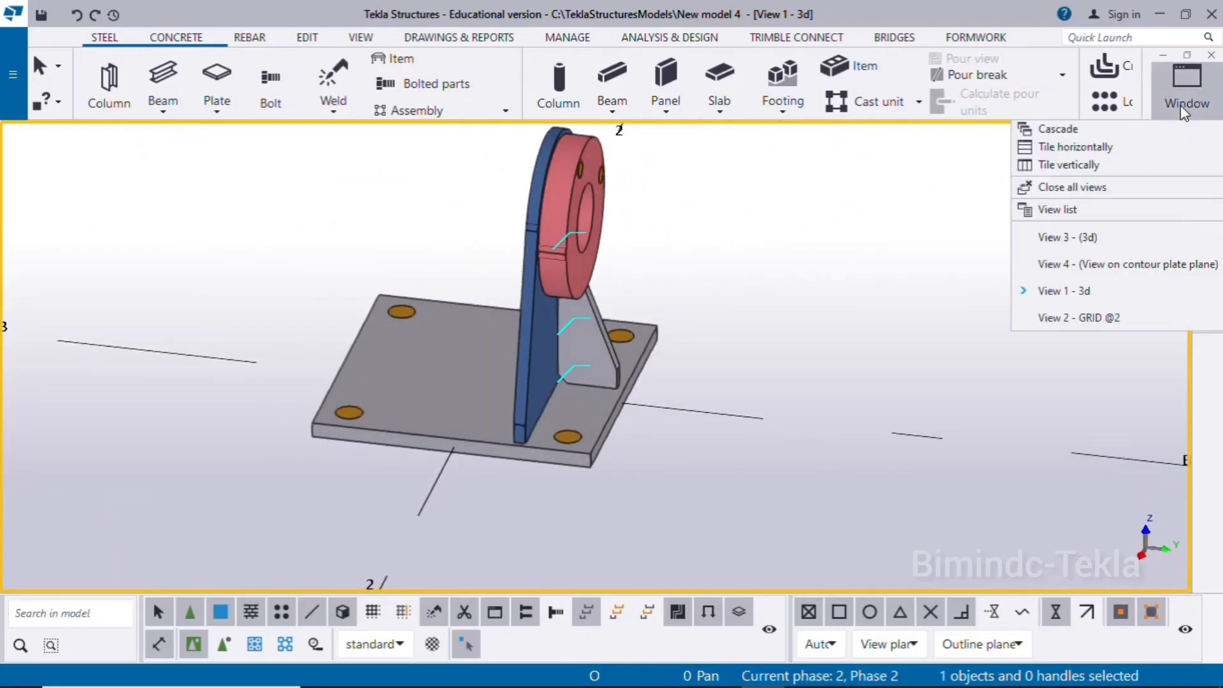
{"action": "left_click", "coordinate": [1066, 237]}
{"action": "scroll", "coordinate": [771, 414], "scroll_direction": "down", "scroll_amount": 3}
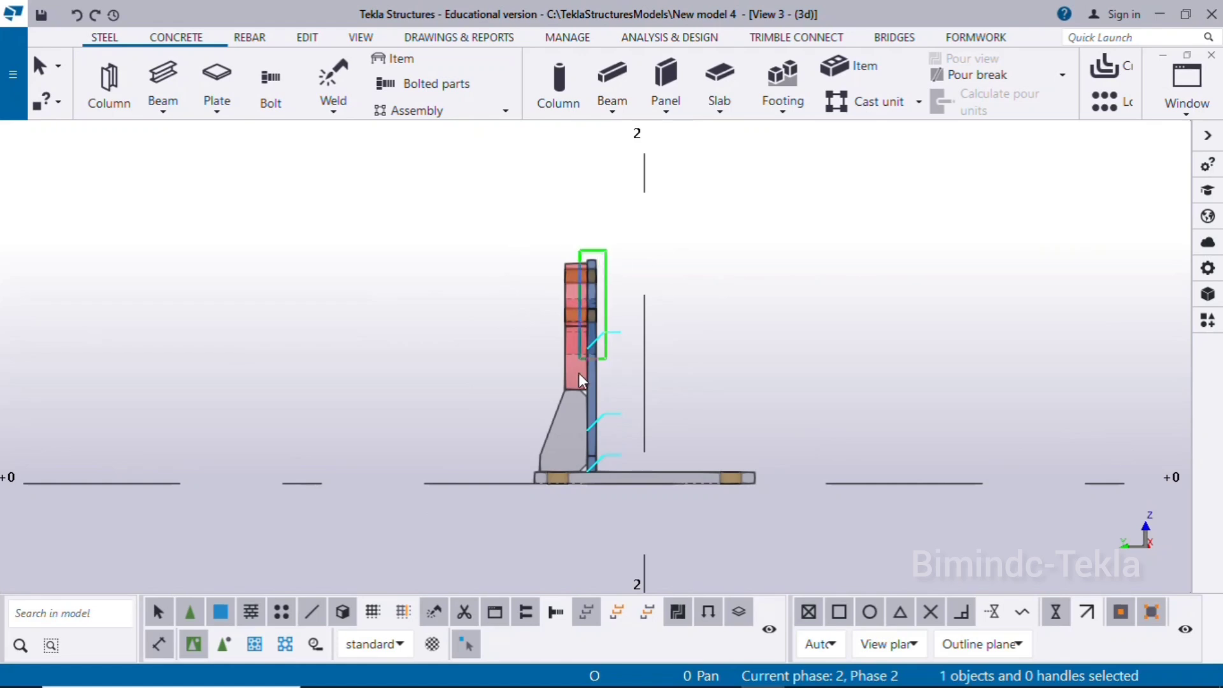
{"action": "left_click_drag", "start_coordinate": [538, 441], "coordinate": [529, 450]}
{"action": "scroll", "coordinate": [652, 454], "scroll_direction": "up", "scroll_amount": 2}
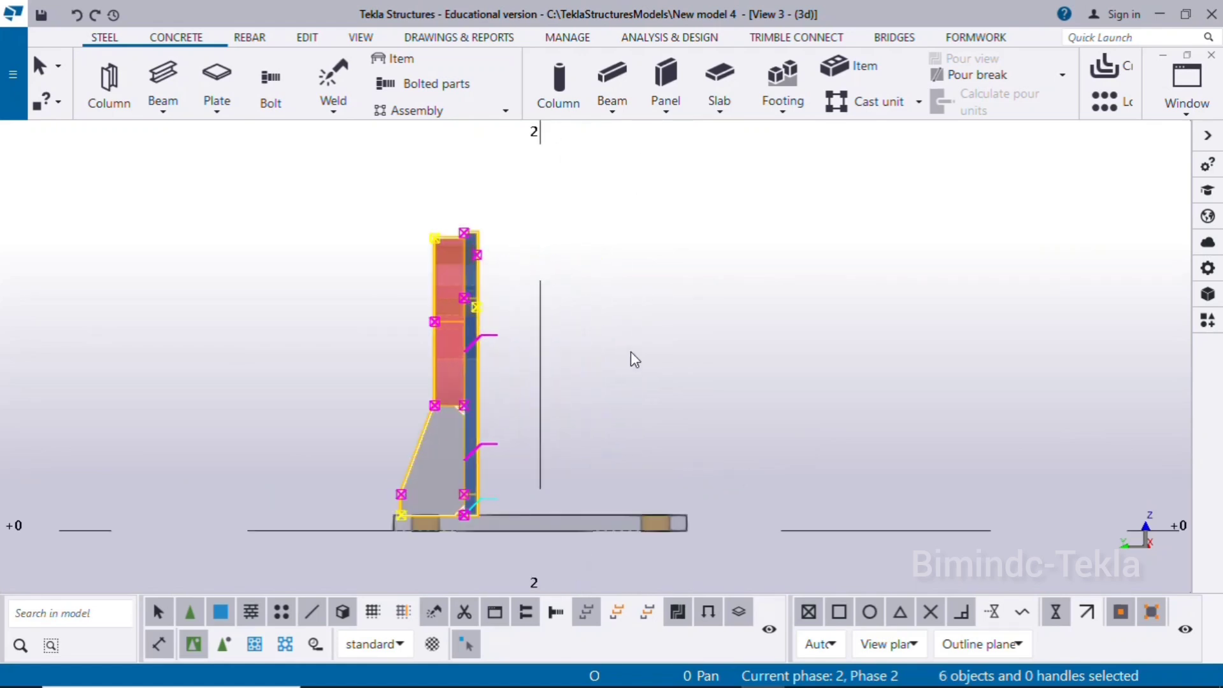
{"action": "scroll", "coordinate": [650, 350], "scroll_direction": "up", "scroll_amount": 1}
{"action": "right_click", "coordinate": [719, 208]}
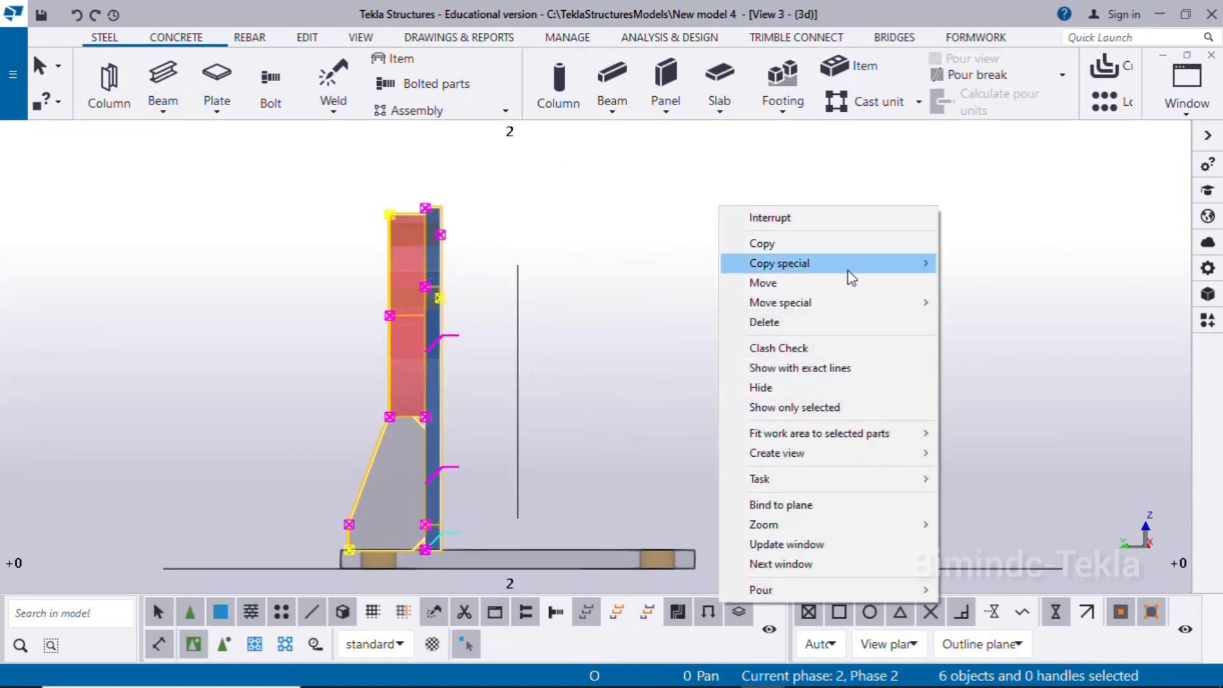
{"action": "left_click", "coordinate": [984, 303]}
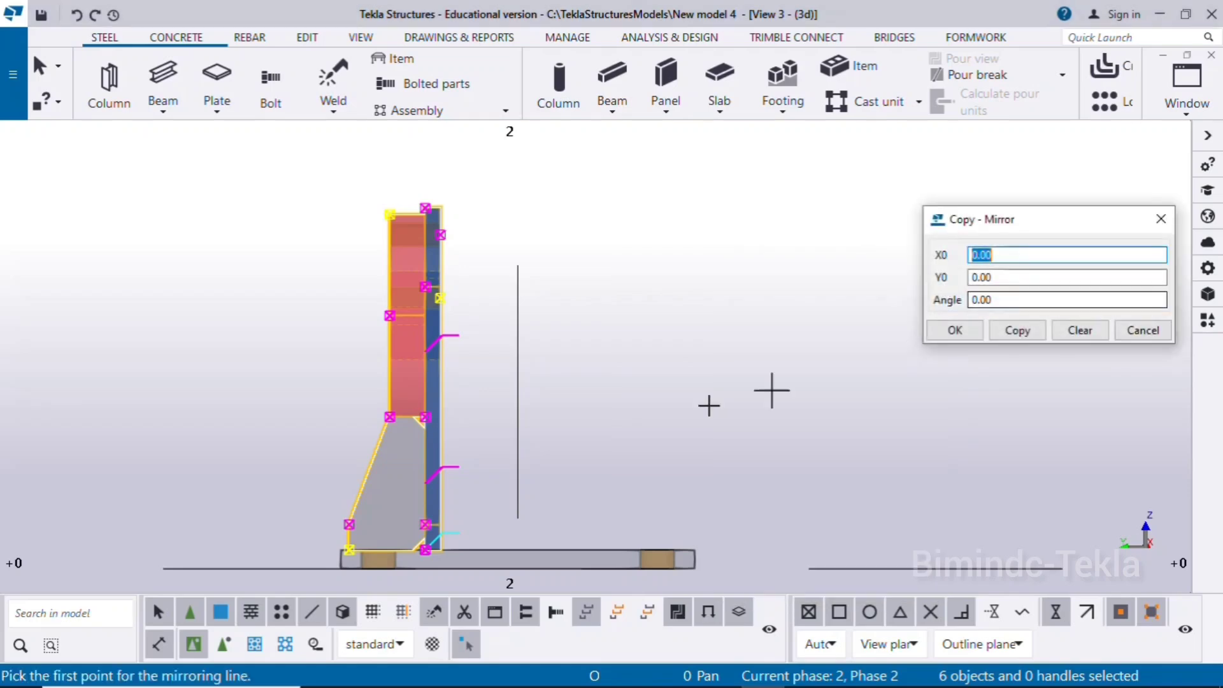
{"action": "scroll", "coordinate": [544, 474], "scroll_direction": "up", "scroll_amount": 2}
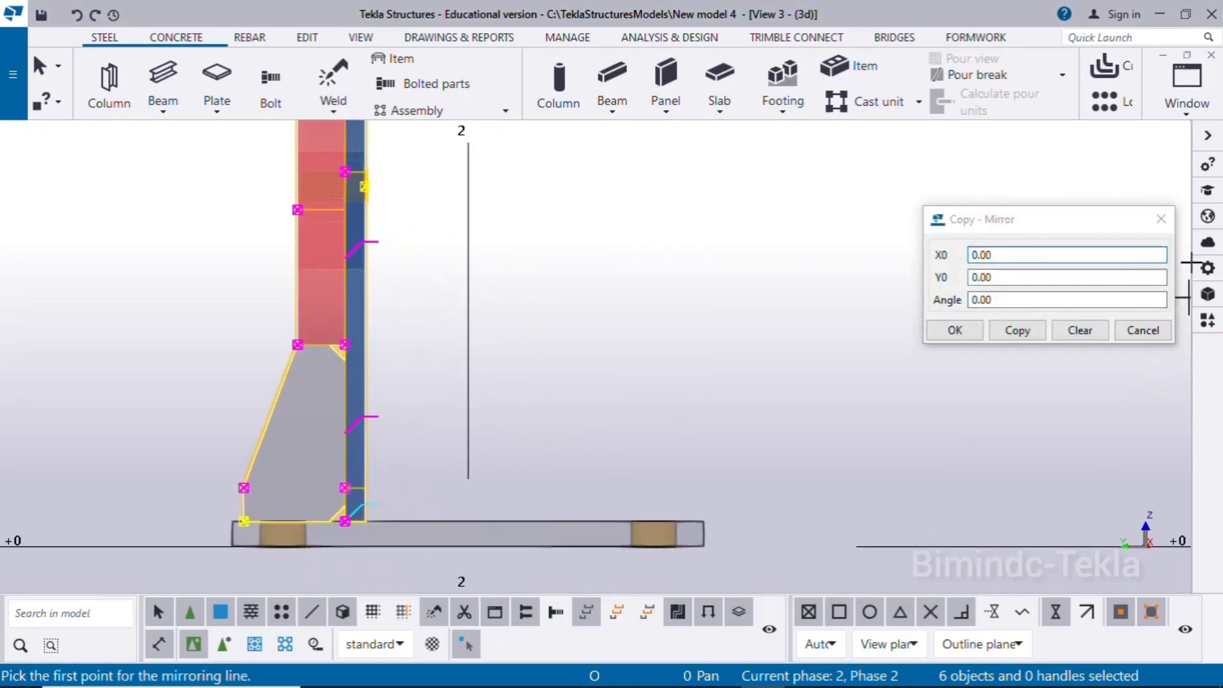
{"action": "left_click", "coordinate": [1161, 220]}
{"action": "right_click", "coordinate": [704, 217]}
{"action": "left_click", "coordinate": [758, 232]}
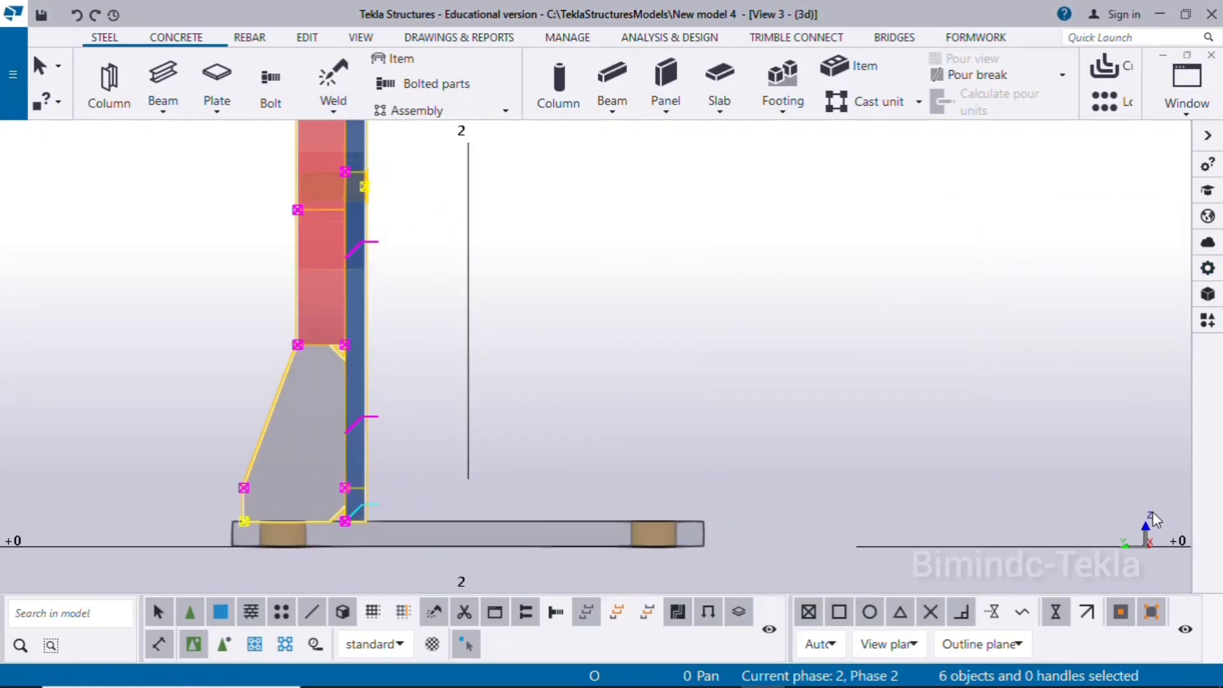
Set the work plane parallel to the view plane of View 3
{"action": "left_click", "coordinate": [360, 39]}
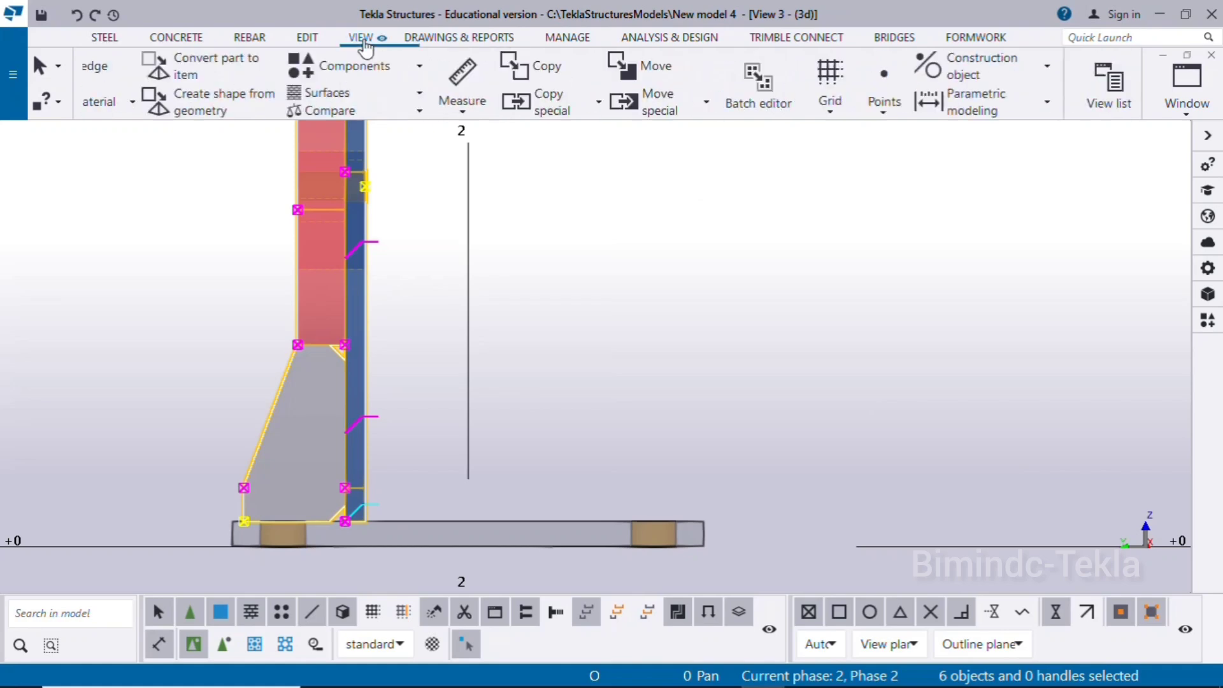
{"action": "left_click", "coordinate": [532, 117]}
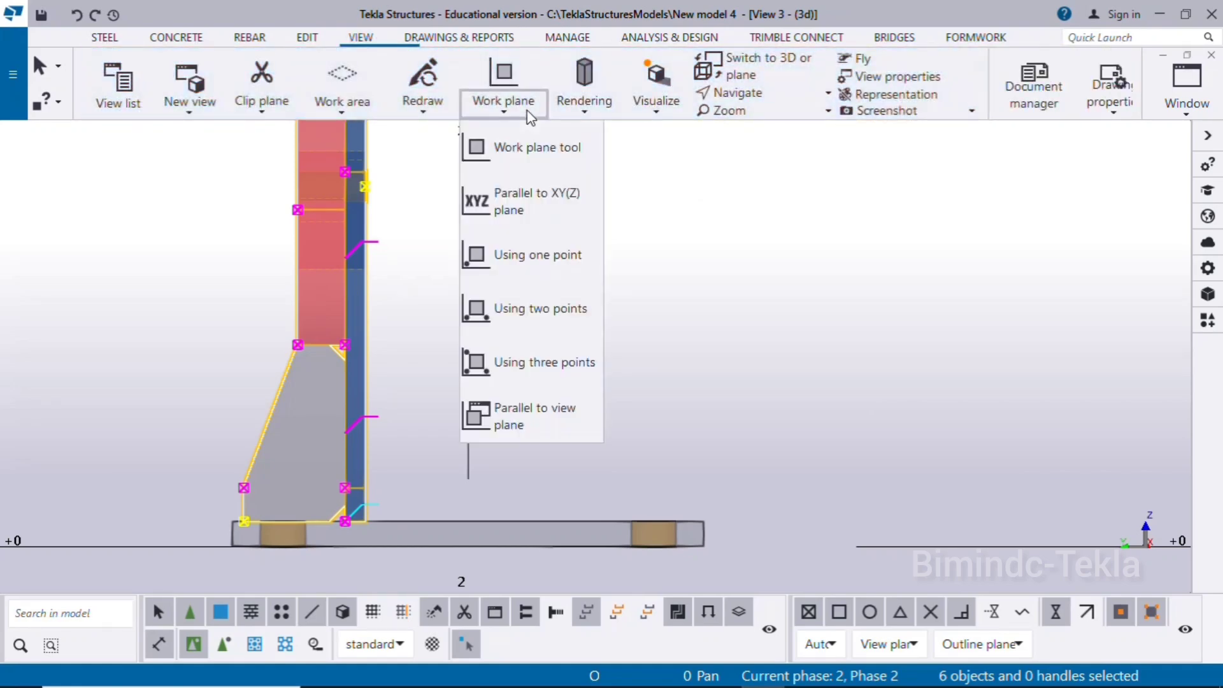
{"action": "left_click", "coordinate": [539, 408]}
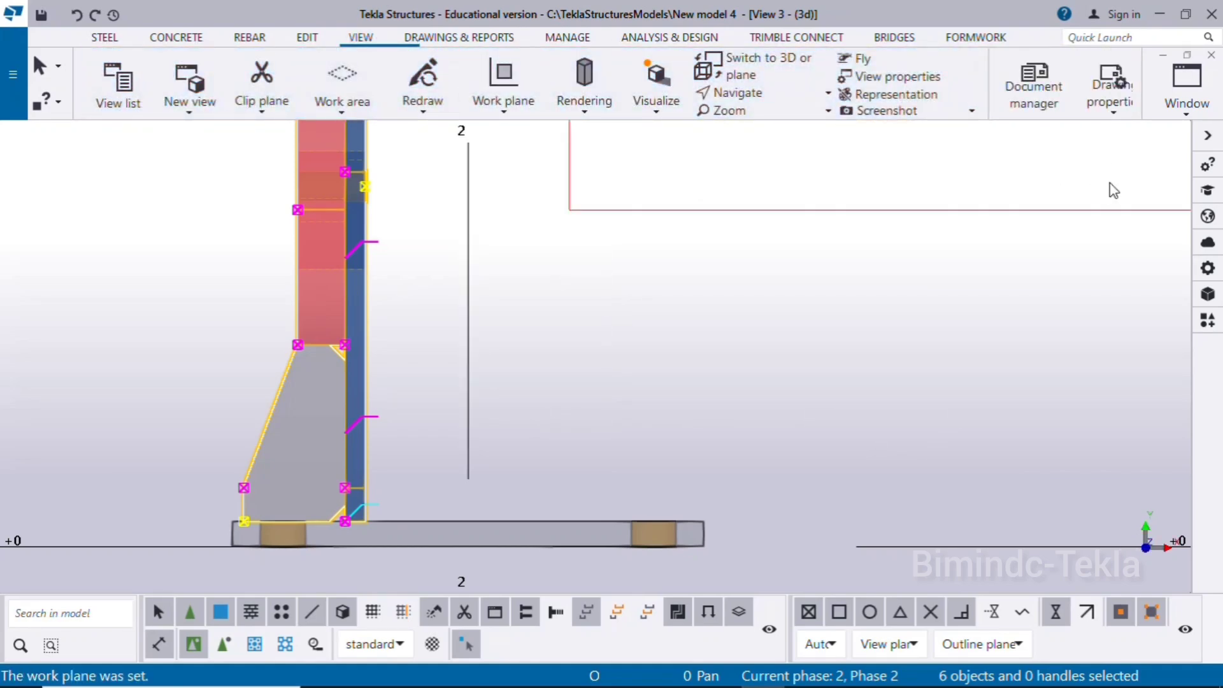
{"action": "right_click", "coordinate": [656, 274]}
{"action": "left_click", "coordinate": [667, 283]}
Mirror-copy the selected upright plate, disc and stiffener about grid line 2 at a -90.00 angle, end the command and redraw the view
{"action": "scroll", "coordinate": [682, 292], "scroll_direction": "down", "scroll_amount": 3}
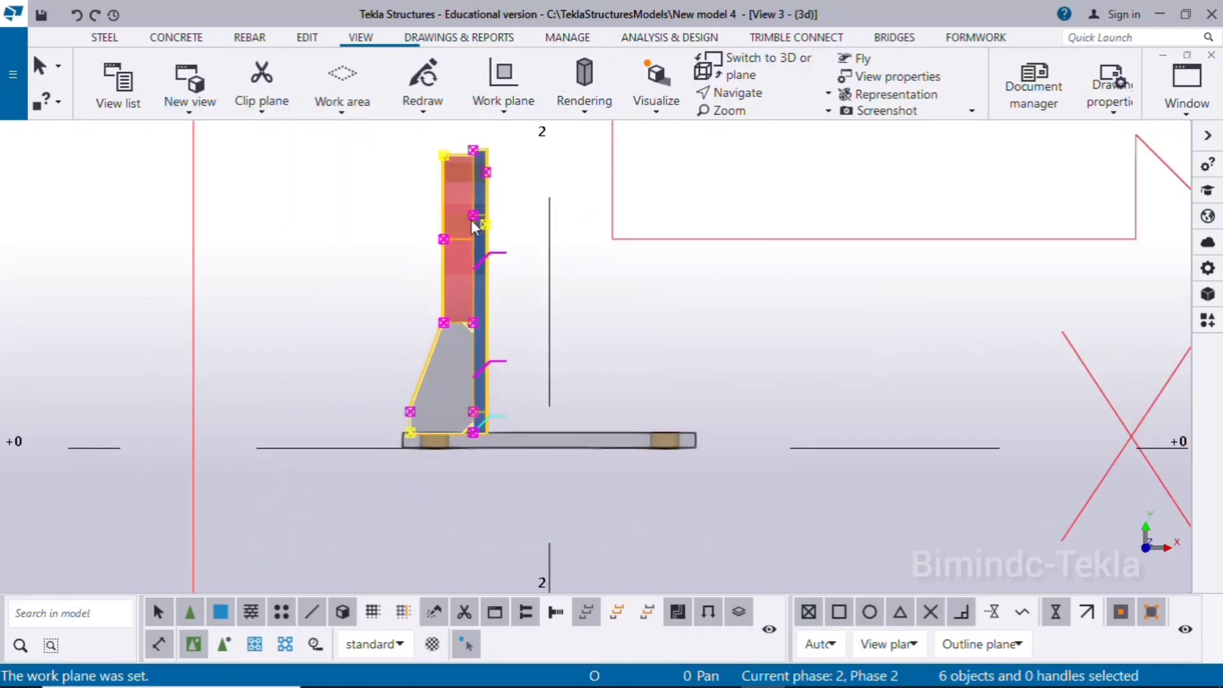
{"action": "middle_click_drag", "start_coordinate": [635, 347], "coordinate": [515, 351]}
{"action": "right_click", "coordinate": [663, 311]}
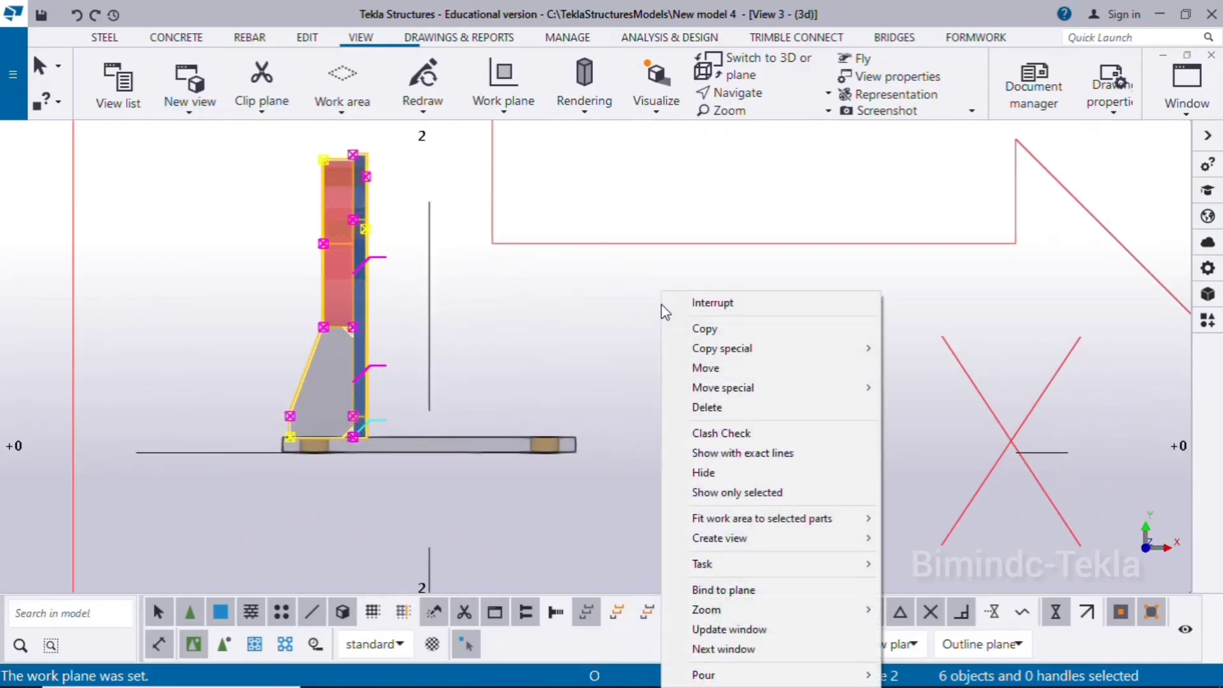
{"action": "mouse_move", "coordinate": [867, 349]}
{"action": "left_click", "coordinate": [929, 387]}
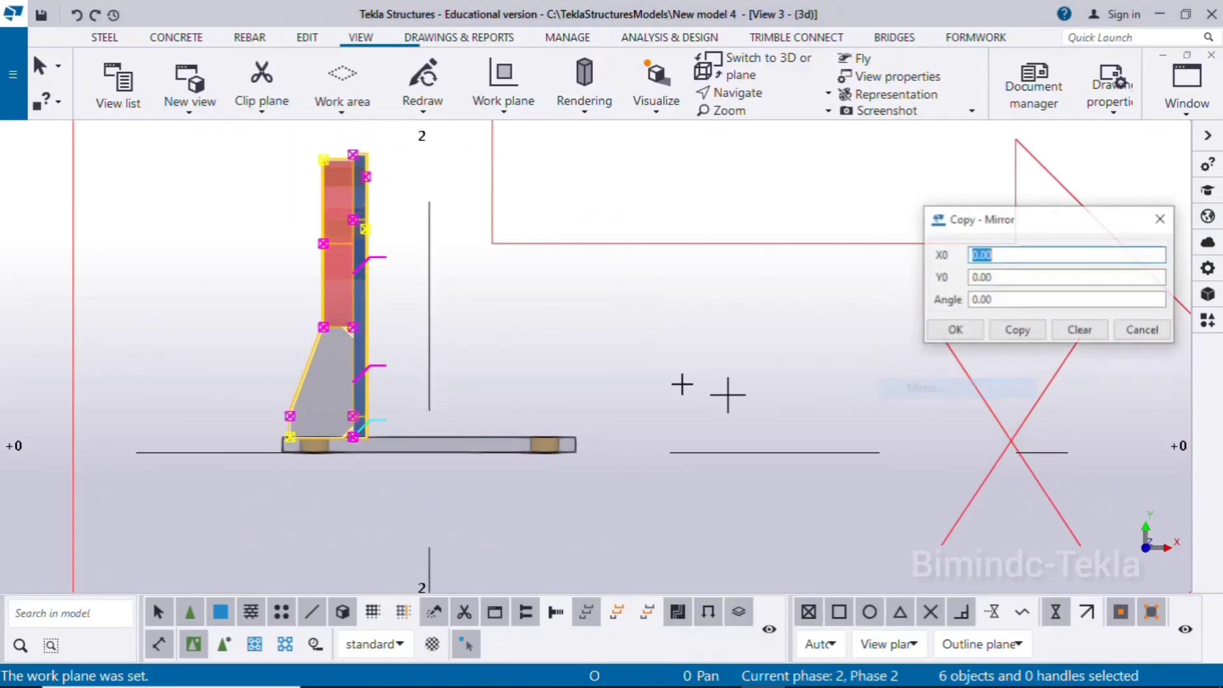
{"action": "left_click", "coordinate": [429, 224]}
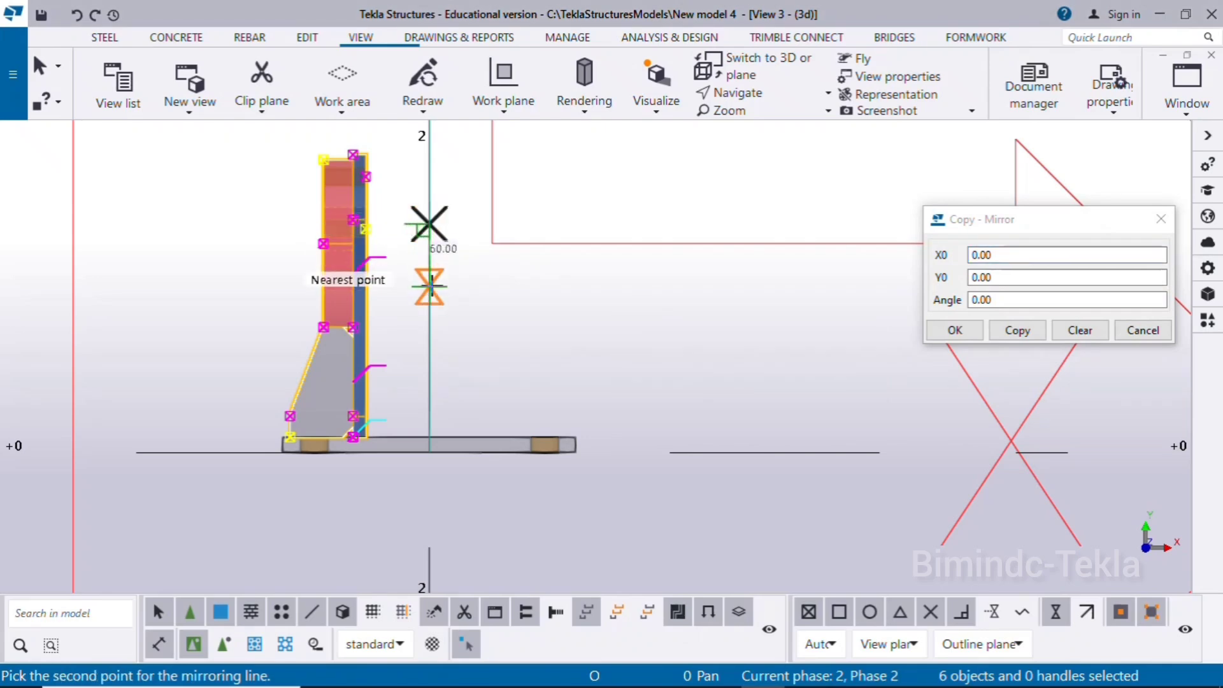
{"action": "left_click", "coordinate": [1018, 331]}
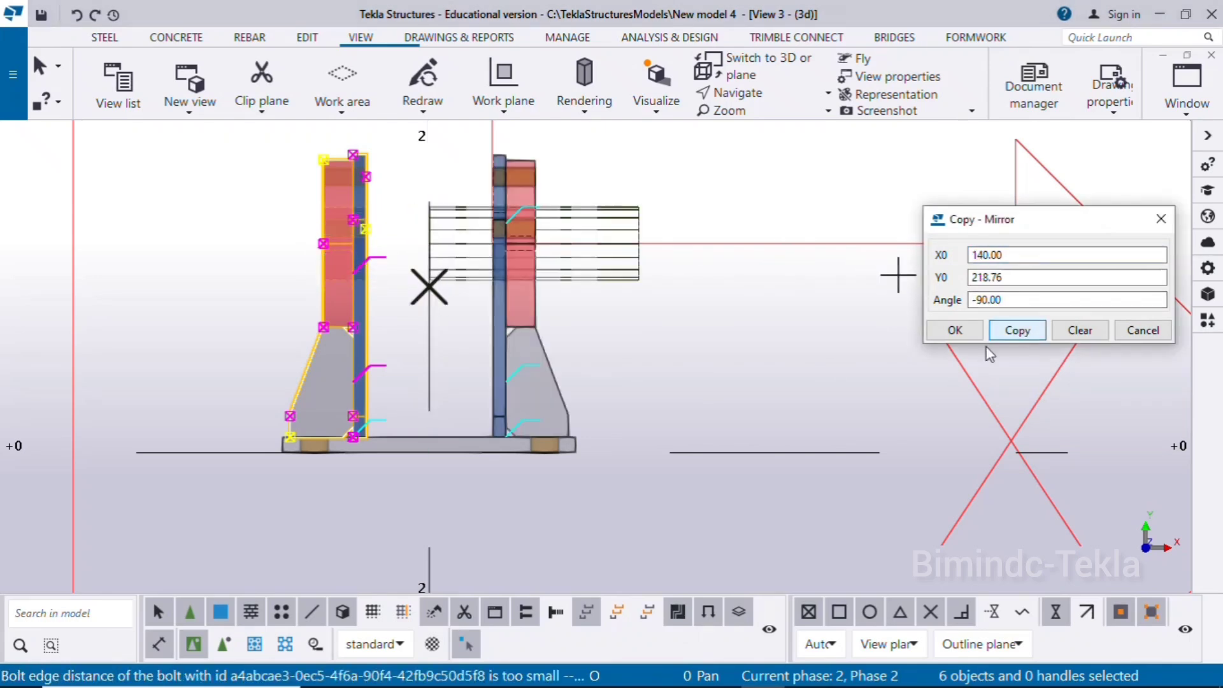
{"action": "left_click", "coordinate": [935, 336]}
{"action": "right_click", "coordinate": [675, 185]}
{"action": "left_click", "coordinate": [765, 197]}
{"action": "right_click", "coordinate": [779, 186]}
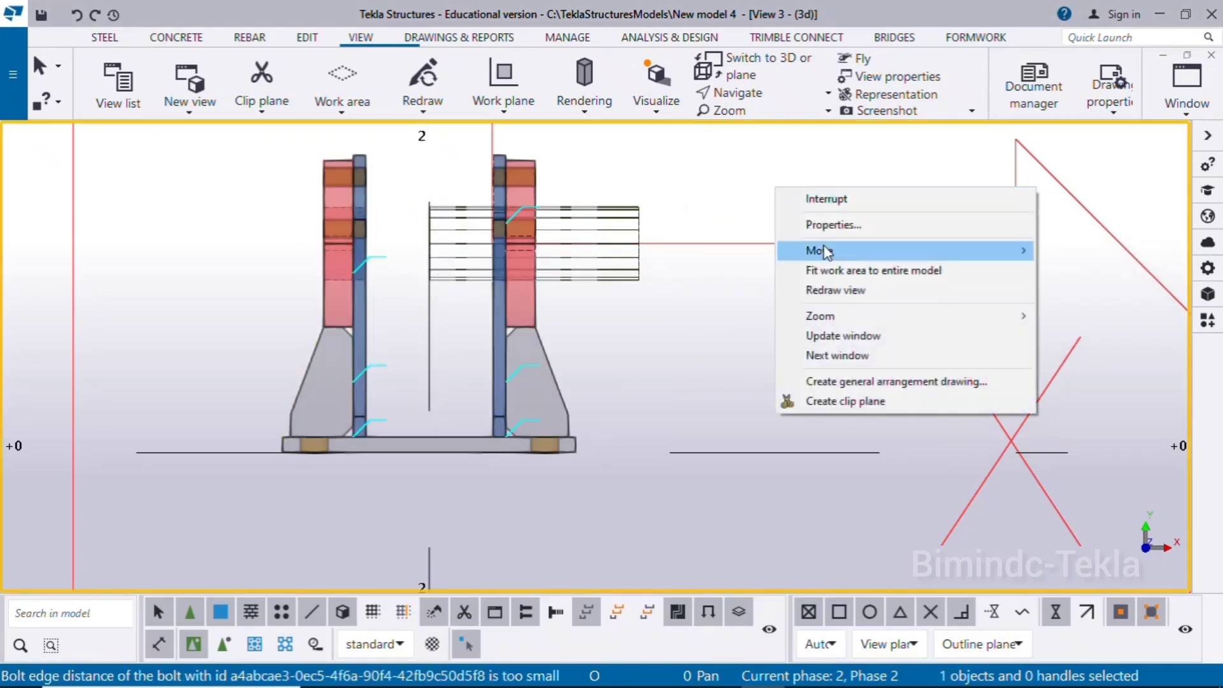
{"action": "left_click", "coordinate": [831, 292]}
Measure the clear distance between the upper inner corners of the two upright plates and place the dimension above them
{"action": "scroll", "coordinate": [650, 307], "scroll_direction": "up", "scroll_amount": 3}
{"action": "middle_click_drag", "start_coordinate": [644, 290], "coordinate": [671, 384]}
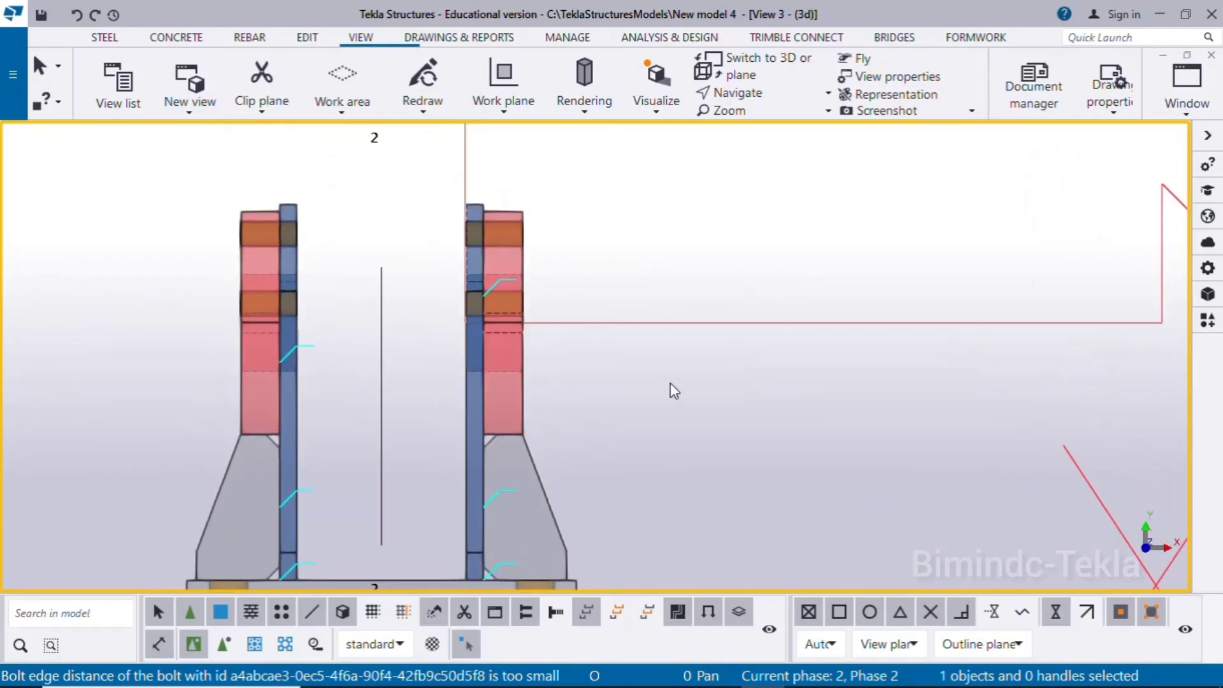
{"action": "scroll", "coordinate": [676, 389], "scroll_direction": "down", "scroll_amount": 8}
{"action": "scroll", "coordinate": [620, 339], "scroll_direction": "up", "scroll_amount": 2}
{"action": "scroll", "coordinate": [480, 410], "scroll_direction": "up", "scroll_amount": 2}
{"action": "scroll", "coordinate": [480, 316], "scroll_direction": "up", "scroll_amount": 2}
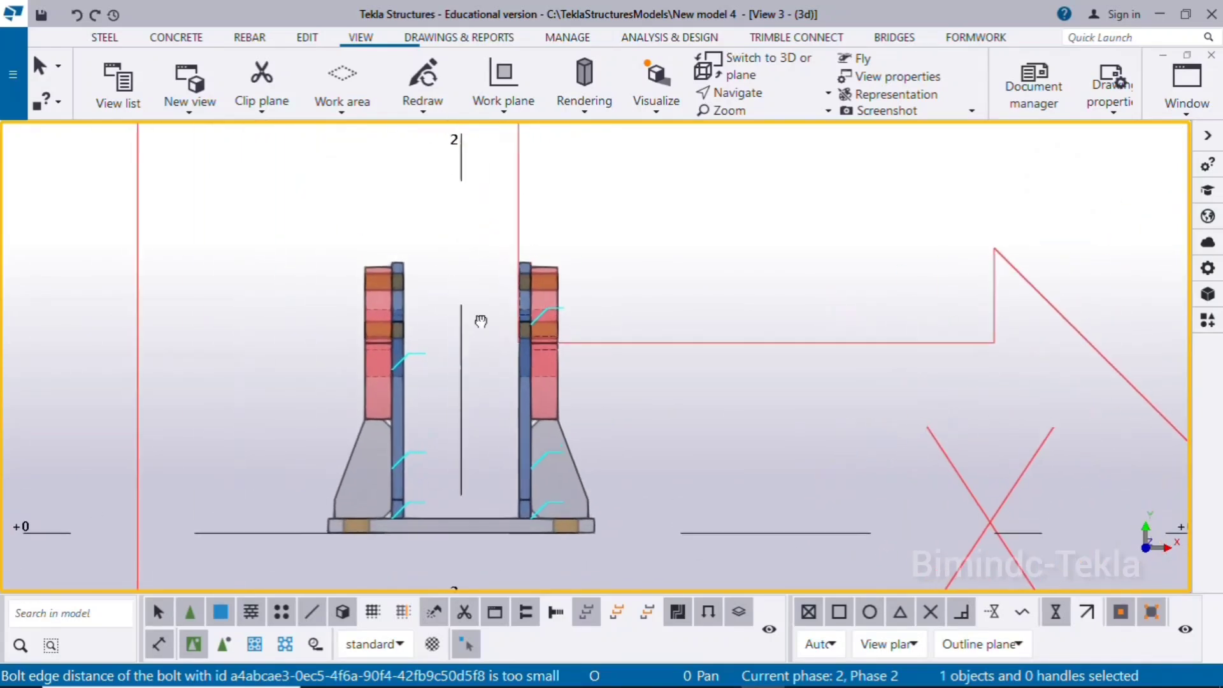
{"action": "scroll", "coordinate": [445, 326], "scroll_direction": "up", "scroll_amount": 2}
{"action": "key", "text": "f"}
{"action": "scroll", "coordinate": [445, 320], "scroll_direction": "up", "scroll_amount": 2}
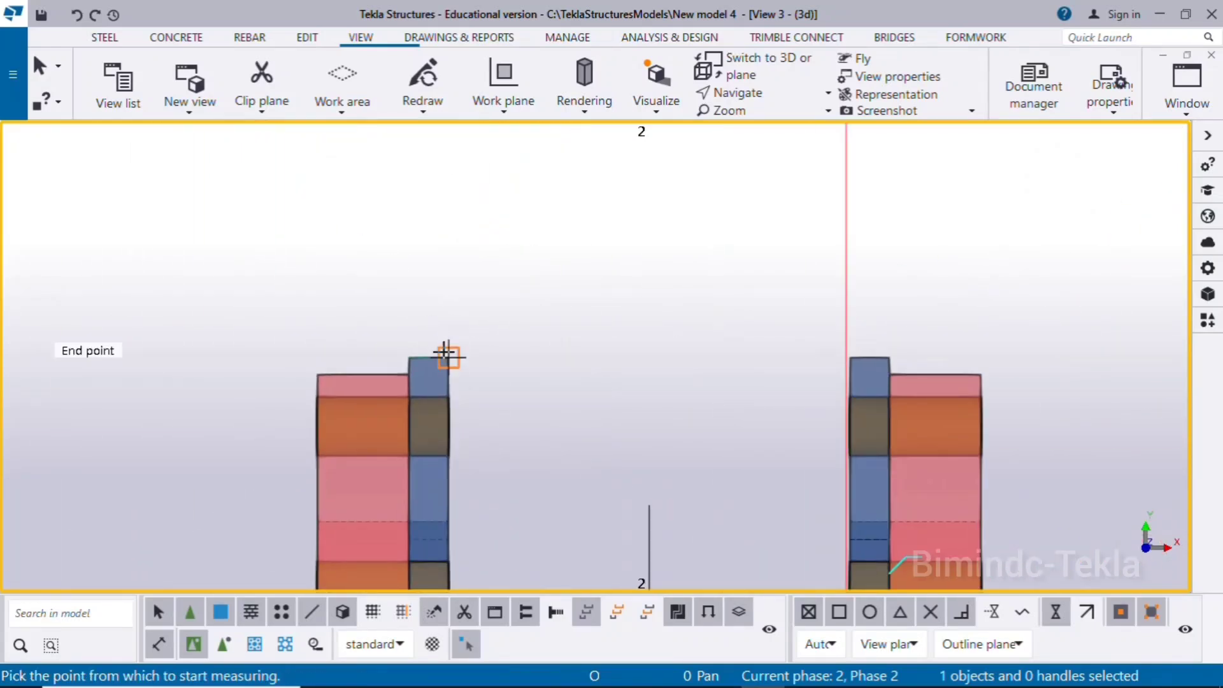
{"action": "scroll", "coordinate": [850, 358], "scroll_direction": "up", "scroll_amount": 2}
{"action": "left_click", "coordinate": [840, 353]}
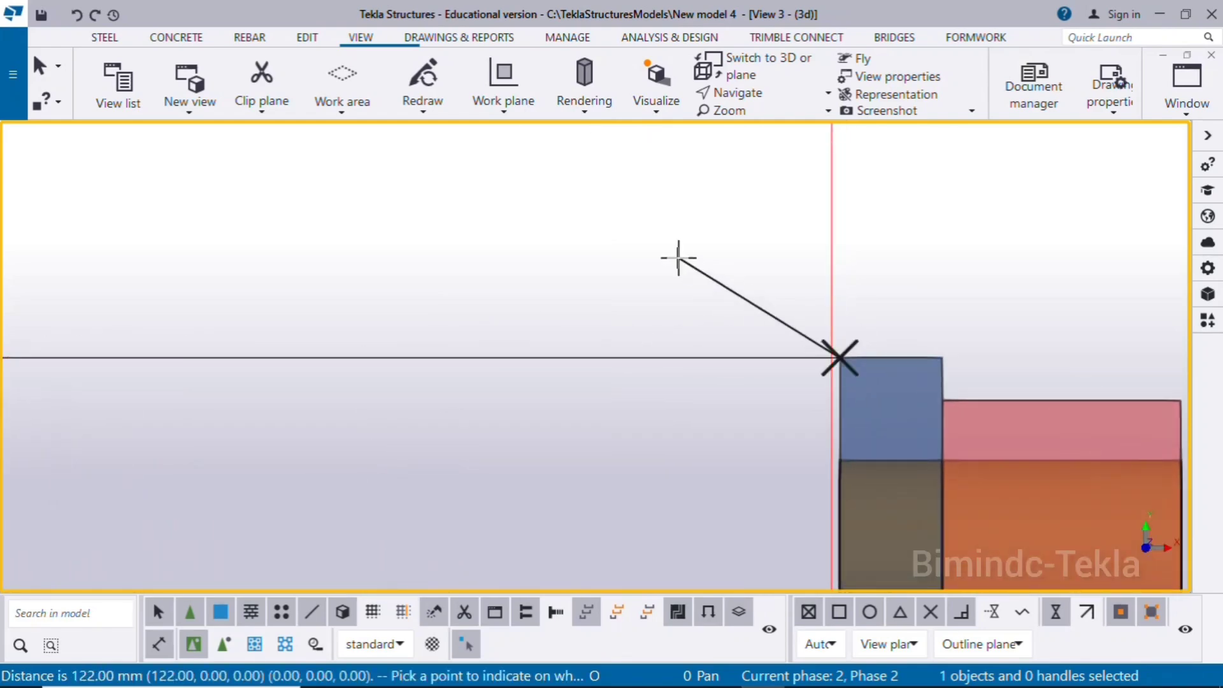
{"action": "left_click", "coordinate": [674, 259]}
{"action": "scroll", "coordinate": [614, 342], "scroll_direction": "down", "scroll_amount": 2}
{"action": "scroll", "coordinate": [614, 363], "scroll_direction": "up", "scroll_amount": 1}
{"action": "right_click", "coordinate": [394, 232]}
{"action": "left_click", "coordinate": [420, 245]}
{"action": "scroll", "coordinate": [459, 346], "scroll_direction": "down", "scroll_amount": 5}
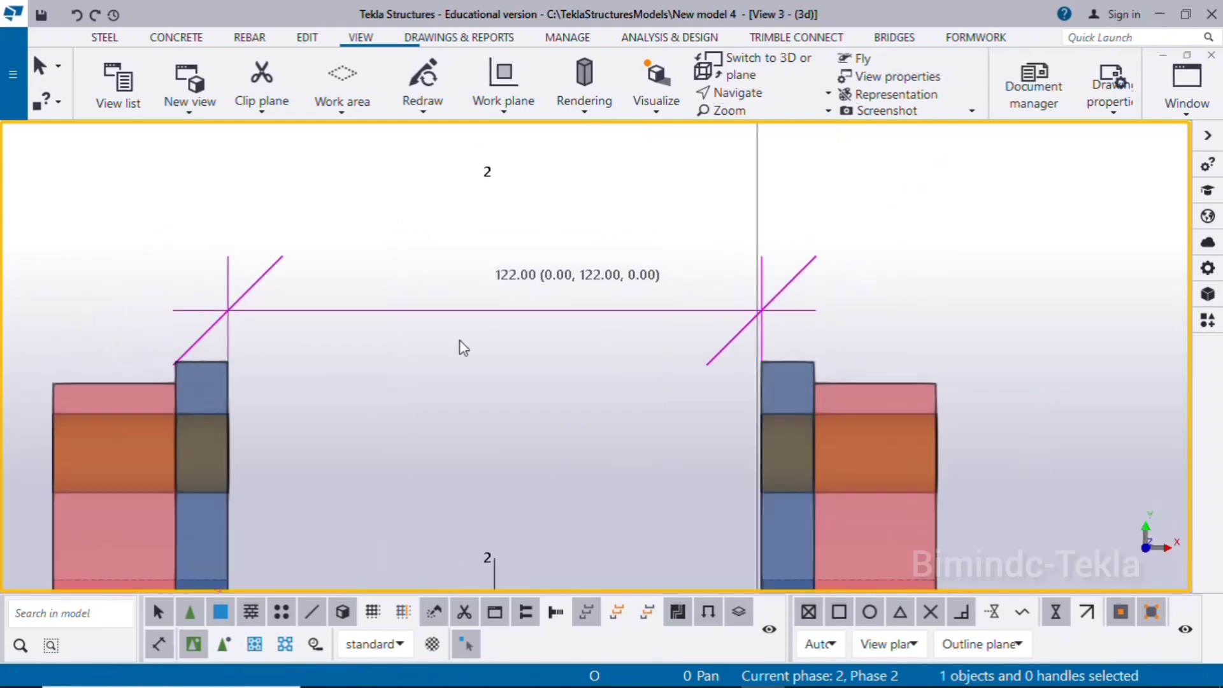
{"action": "scroll", "coordinate": [613, 342], "scroll_direction": "down", "scroll_amount": 3}
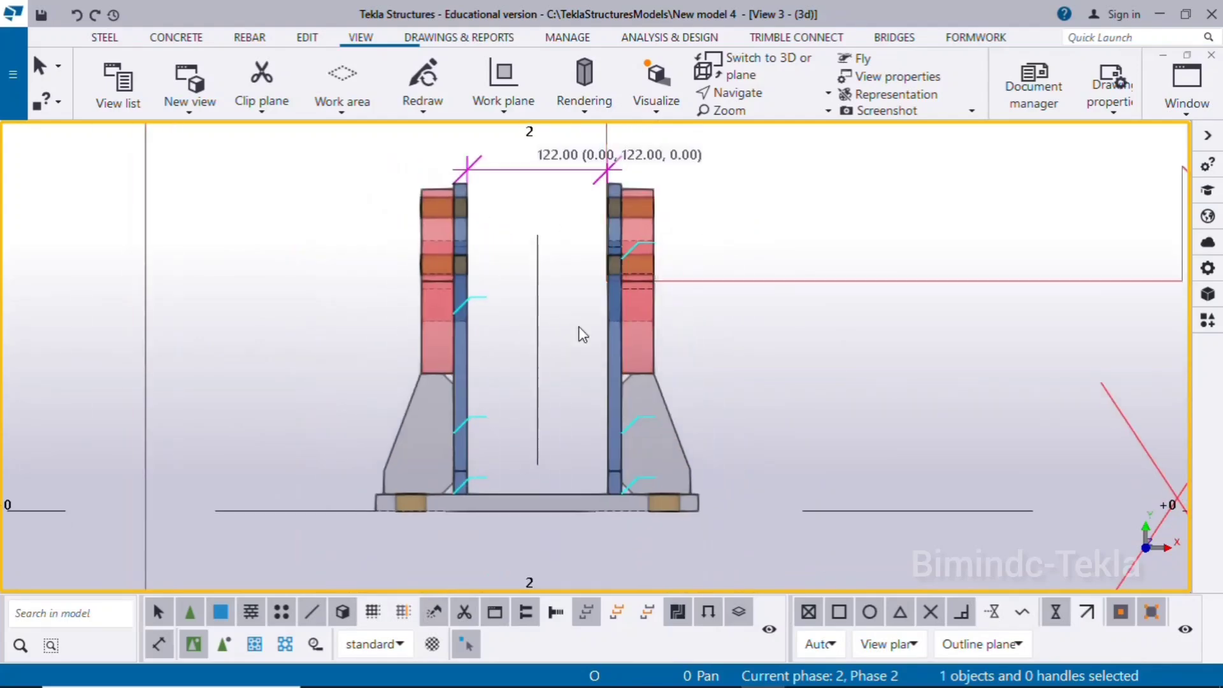
Switch to the Rope Pulley reference drawing, check the spacing between the uprights in section A-A and return to the model
{"action": "left_click", "coordinate": [715, 677]}
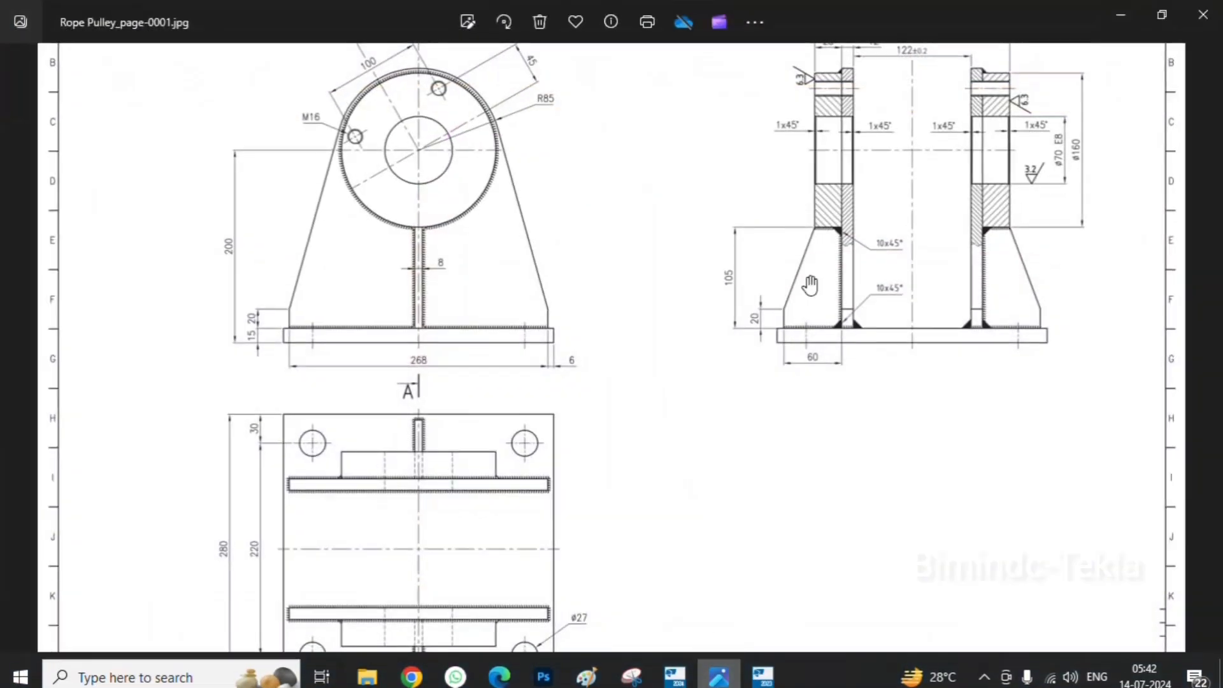
{"action": "scroll", "coordinate": [824, 354], "scroll_direction": "up", "scroll_amount": 3}
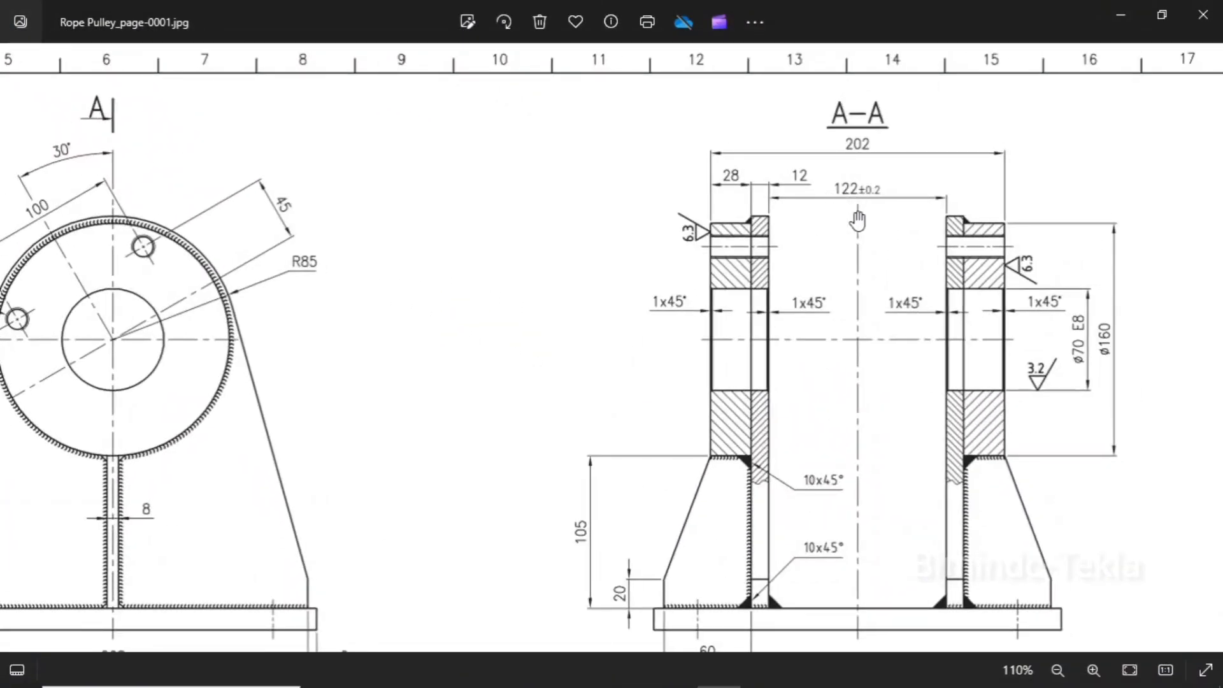
{"action": "left_click", "coordinate": [1119, 13]}
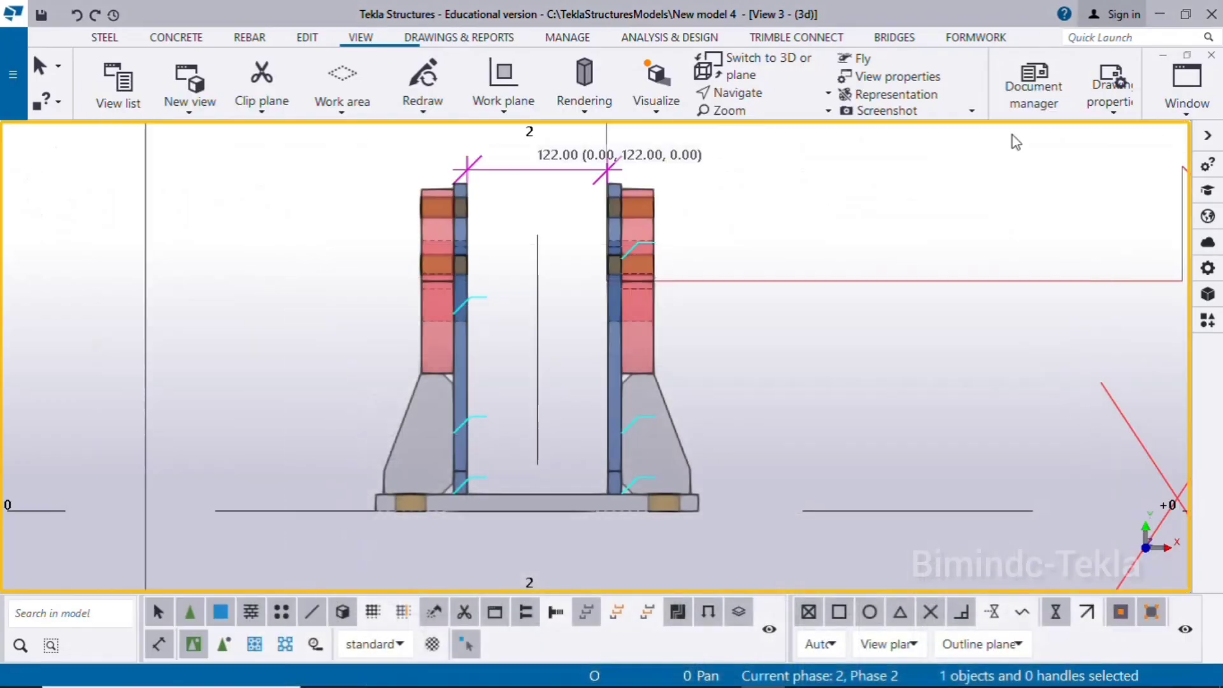
Redraw View 3 to clear the measurement, switch to View 1 - 3d and redraw it to clear the temporary bolt lines
{"action": "right_click", "coordinate": [996, 178]}
{"action": "left_click", "coordinate": [1026, 258]}
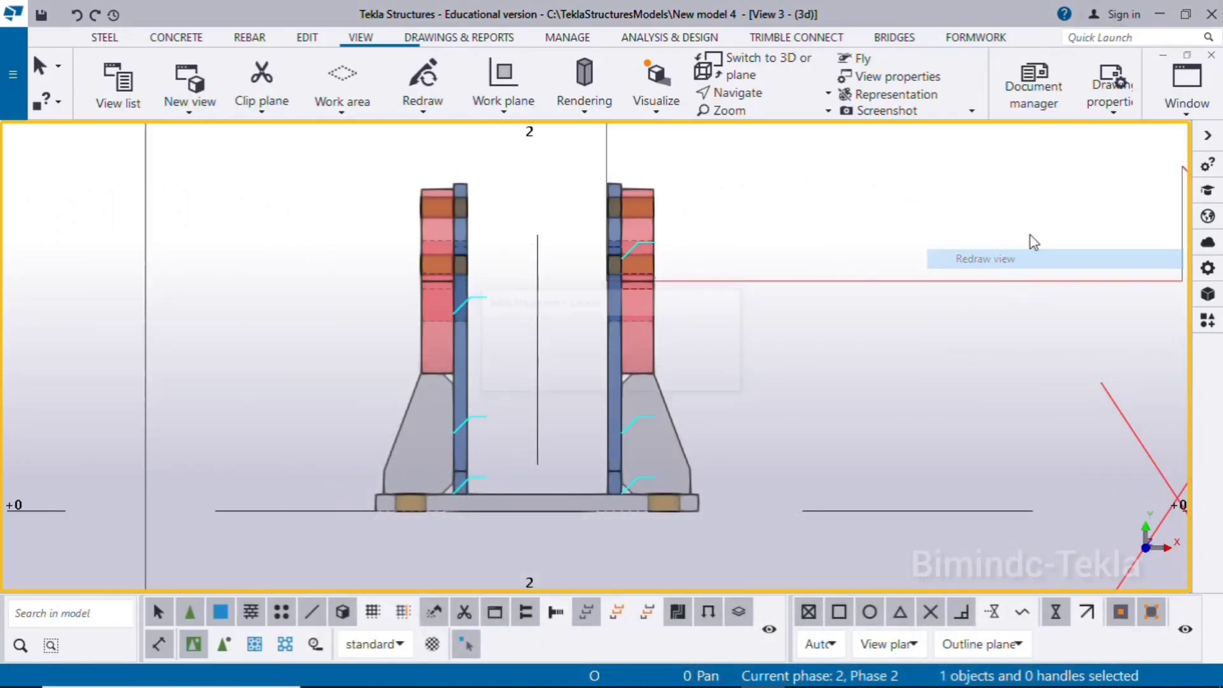
{"action": "left_click", "coordinate": [1190, 98]}
{"action": "left_click", "coordinate": [1095, 286]}
{"action": "scroll", "coordinate": [741, 417], "scroll_direction": "down", "scroll_amount": 3}
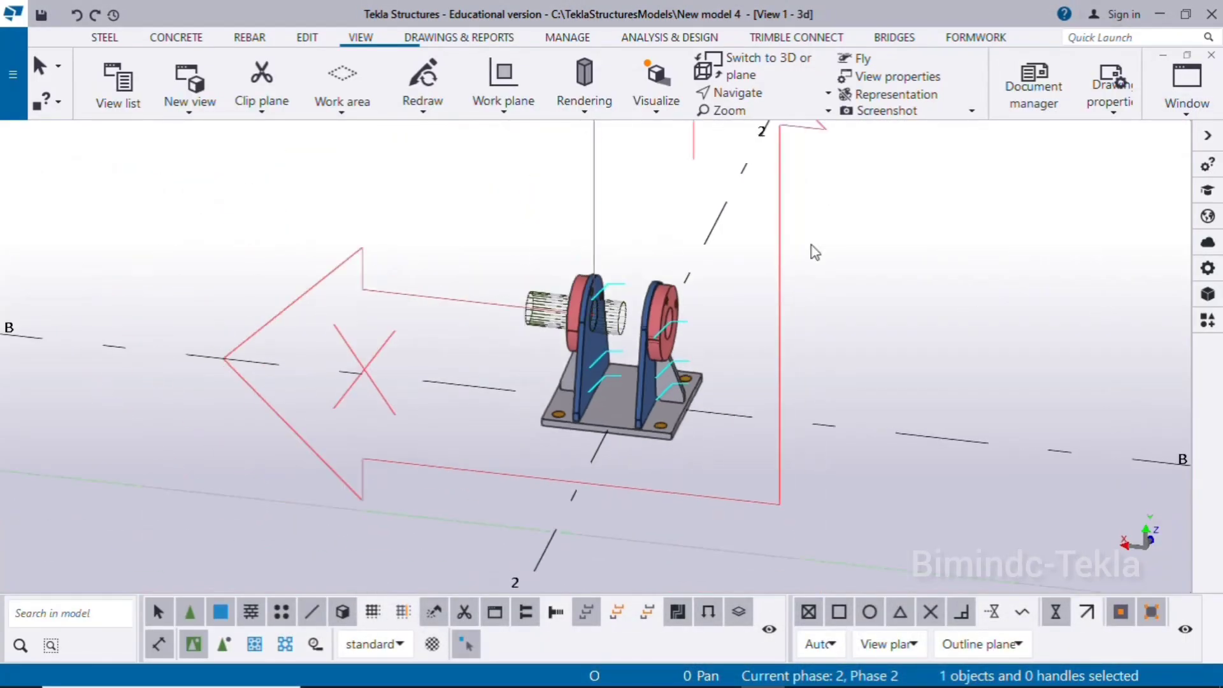
{"action": "right_click", "coordinate": [812, 245]}
{"action": "left_click", "coordinate": [841, 348]}
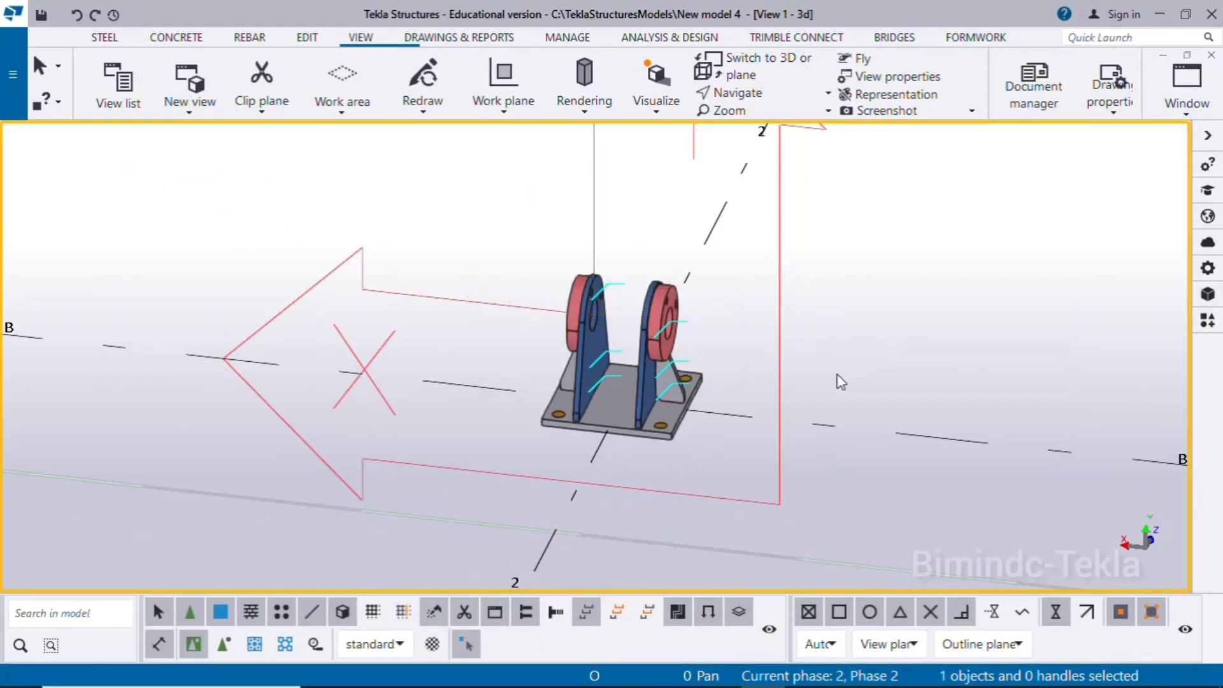
Reset the work plane parallel to the XY plane with a depth coordinate of 0.00
{"action": "left_click", "coordinate": [504, 112]}
{"action": "left_click", "coordinate": [512, 203]}
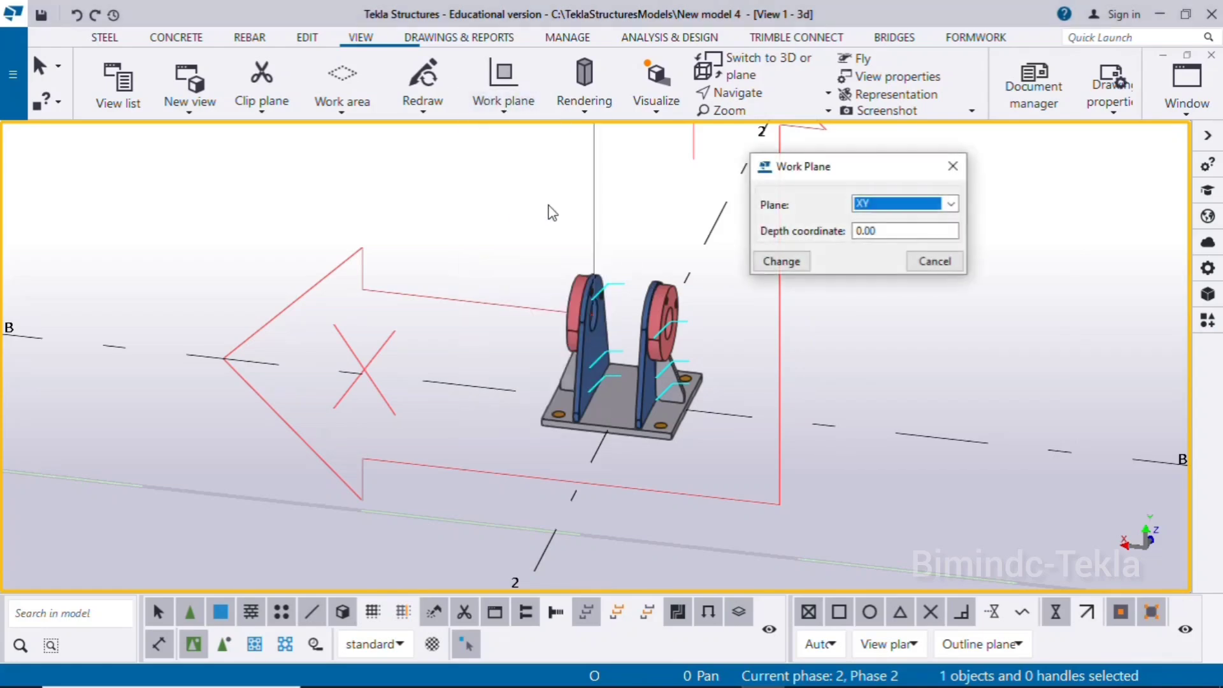
{"action": "left_click", "coordinate": [782, 261]}
{"action": "left_click", "coordinate": [934, 261]}
{"action": "scroll", "coordinate": [631, 327], "scroll_direction": "down", "scroll_amount": 3}
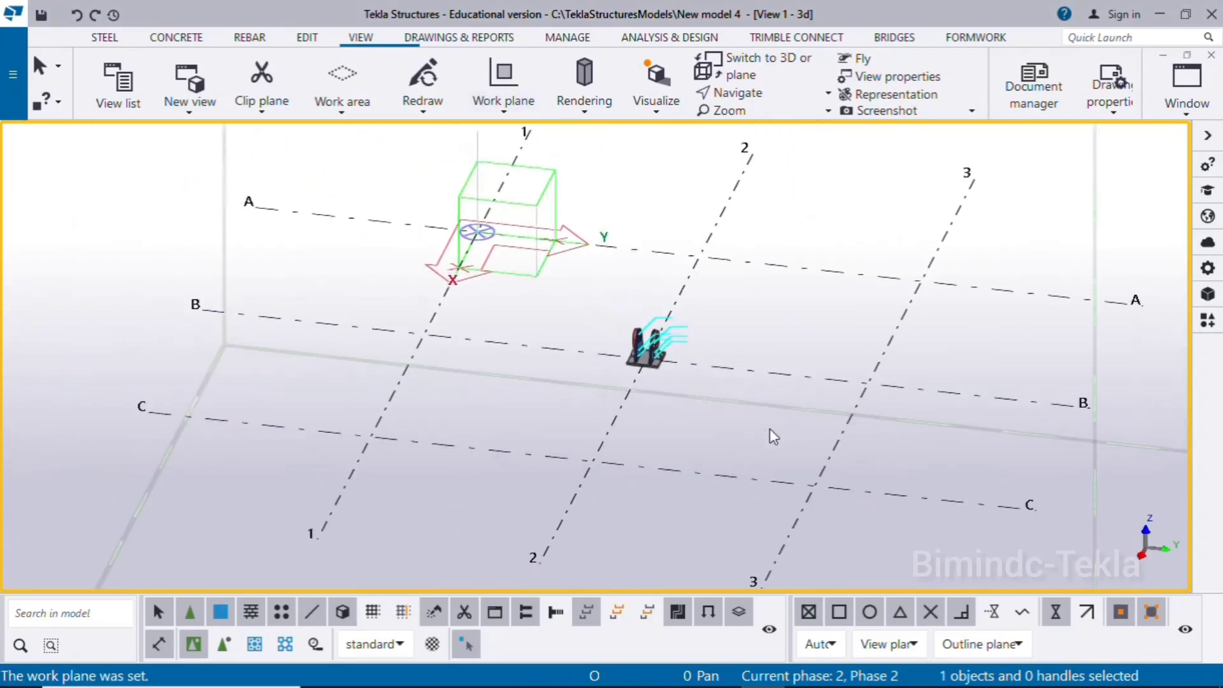
{"action": "middle_click_drag", "start_coordinate": [770, 430], "coordinate": [988, 413], "text": "ctrl"}
{"action": "scroll", "coordinate": [630, 384], "scroll_direction": "up", "scroll_amount": 4}
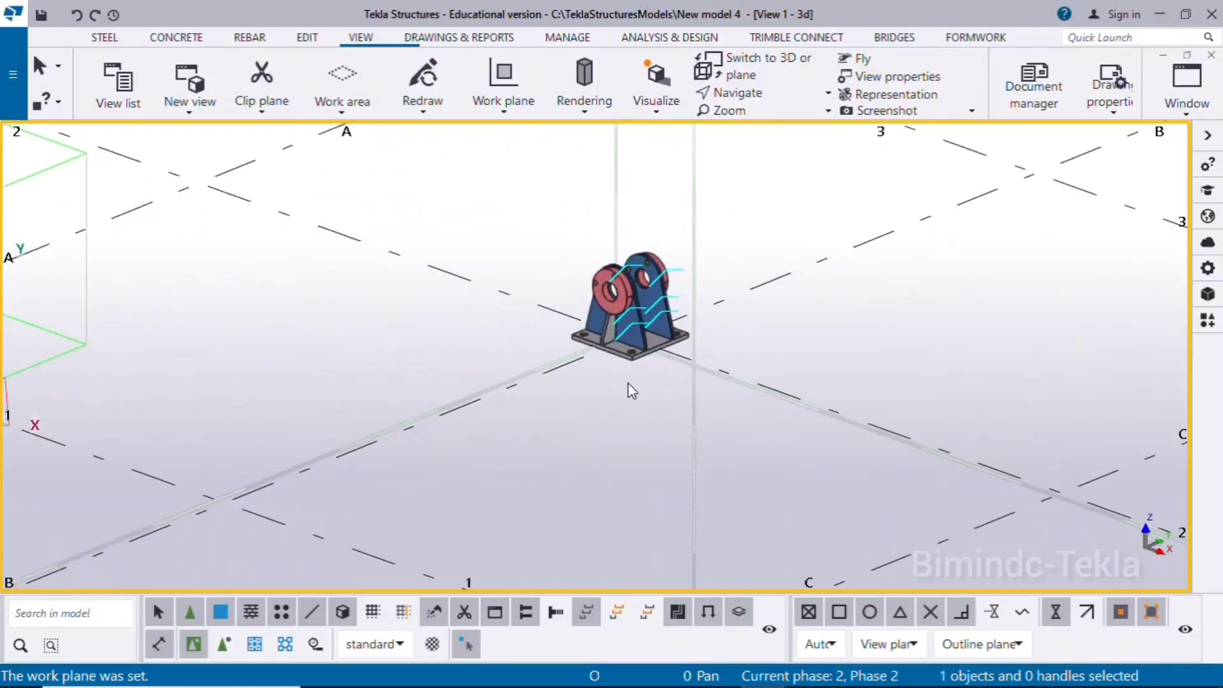
{"action": "middle_click_drag", "start_coordinate": [631, 390], "coordinate": [649, 365], "text": "ctrl"}
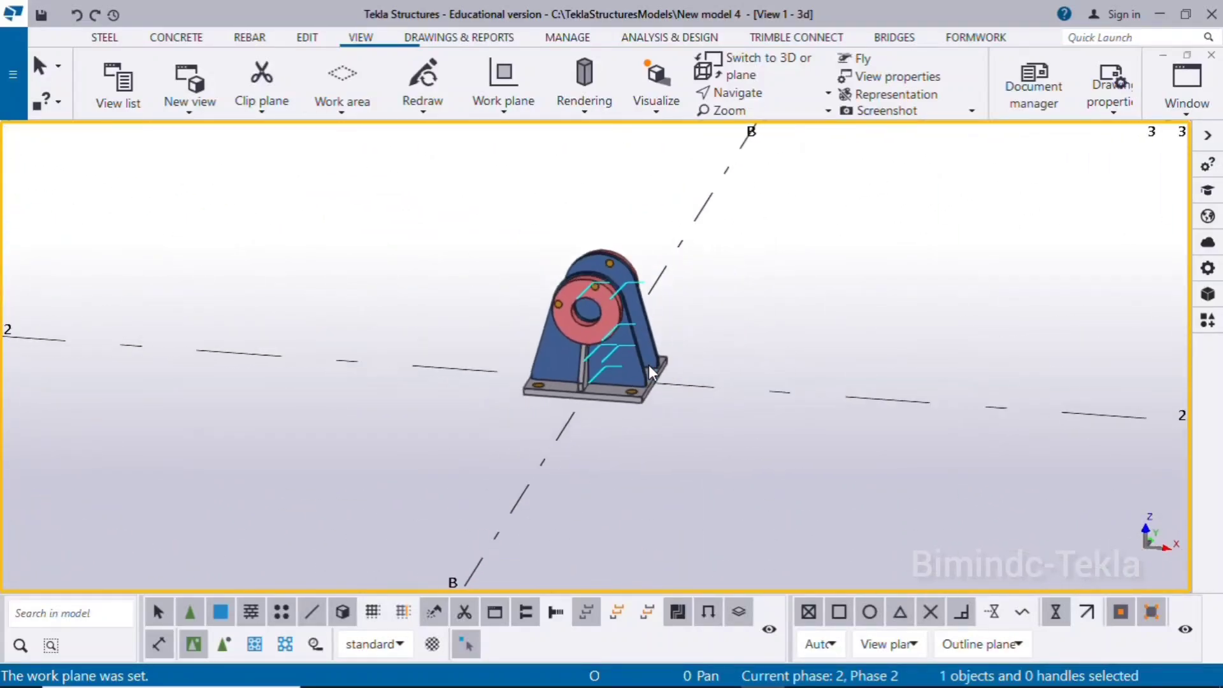
Switch to View 2 - GRID @2 and select the stiffener below the disc to check its alignment with grid line B
{"action": "scroll", "coordinate": [649, 364], "scroll_direction": "down", "scroll_amount": 3}
{"action": "left_click", "coordinate": [1186, 89]}
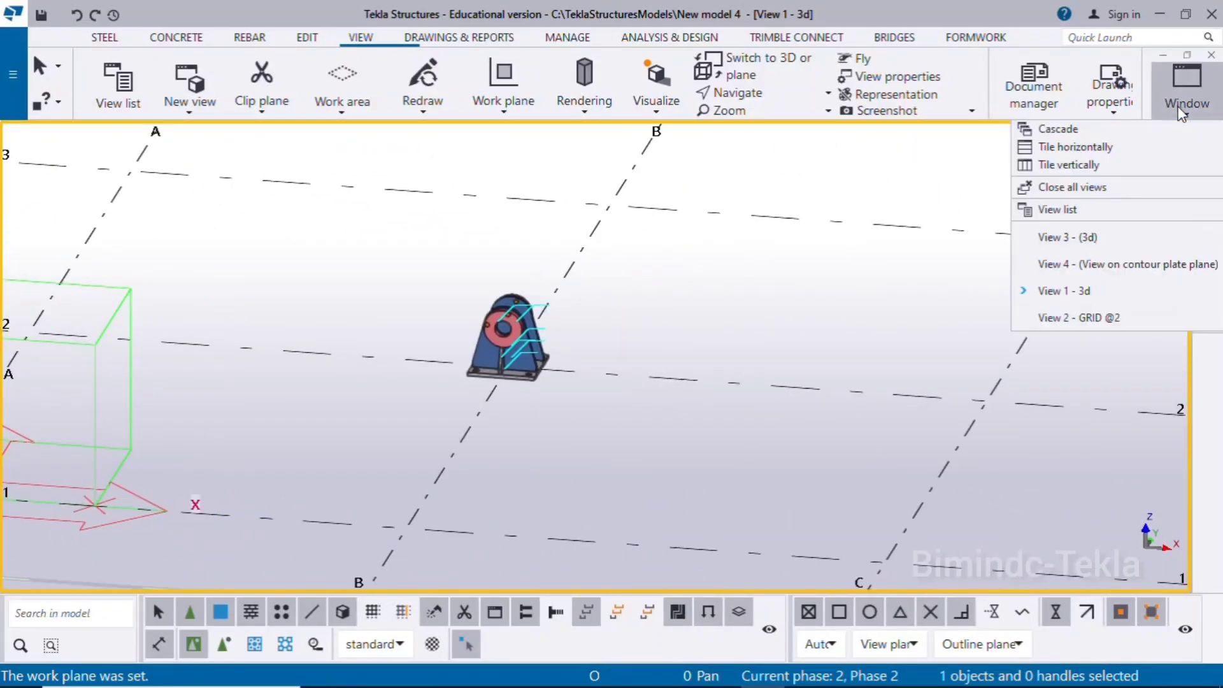
{"action": "left_click", "coordinate": [1100, 316]}
{"action": "scroll", "coordinate": [424, 442], "scroll_direction": "up", "scroll_amount": 3}
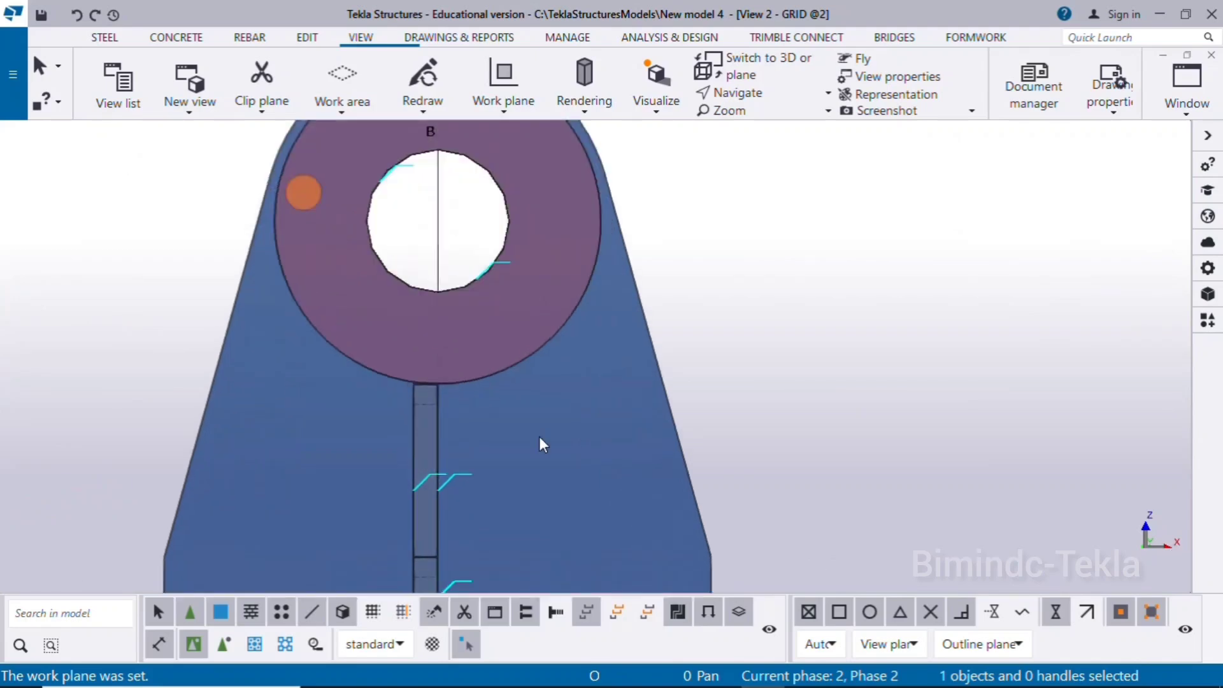
{"action": "scroll", "coordinate": [461, 427], "scroll_direction": "up", "scroll_amount": 5}
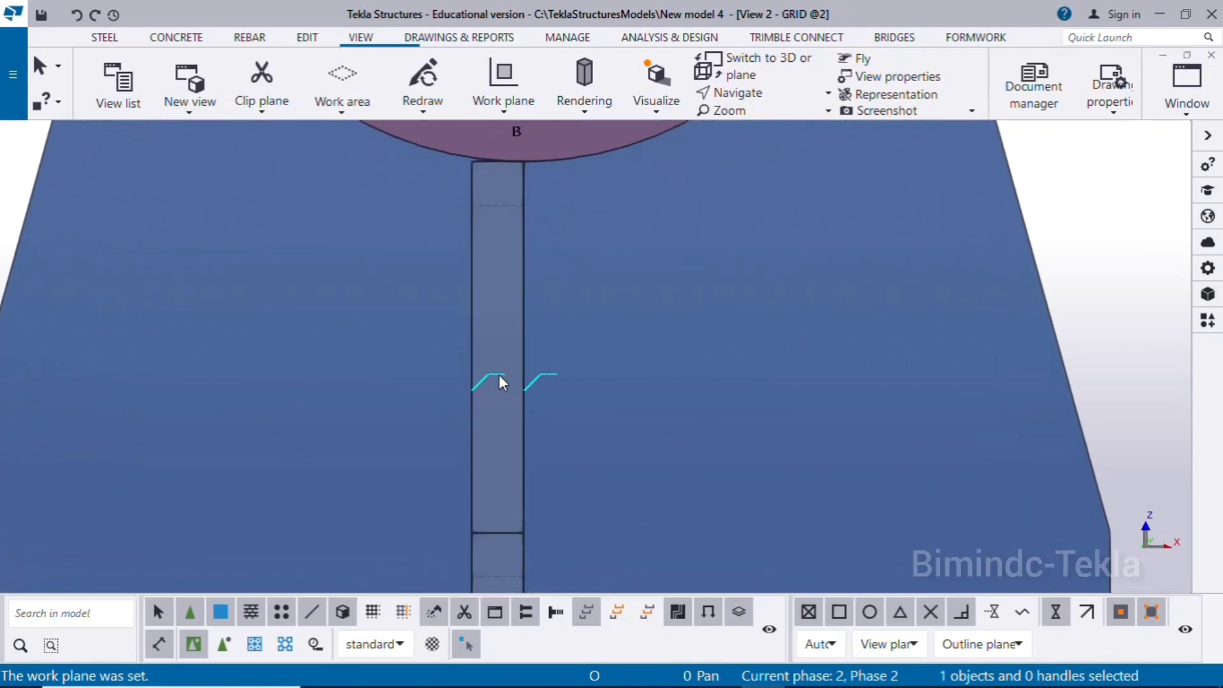
{"action": "left_click", "coordinate": [521, 263]}
{"action": "scroll", "coordinate": [521, 264], "scroll_direction": "down", "scroll_amount": 3}
{"action": "scroll", "coordinate": [521, 264], "scroll_direction": "up", "scroll_amount": 2}
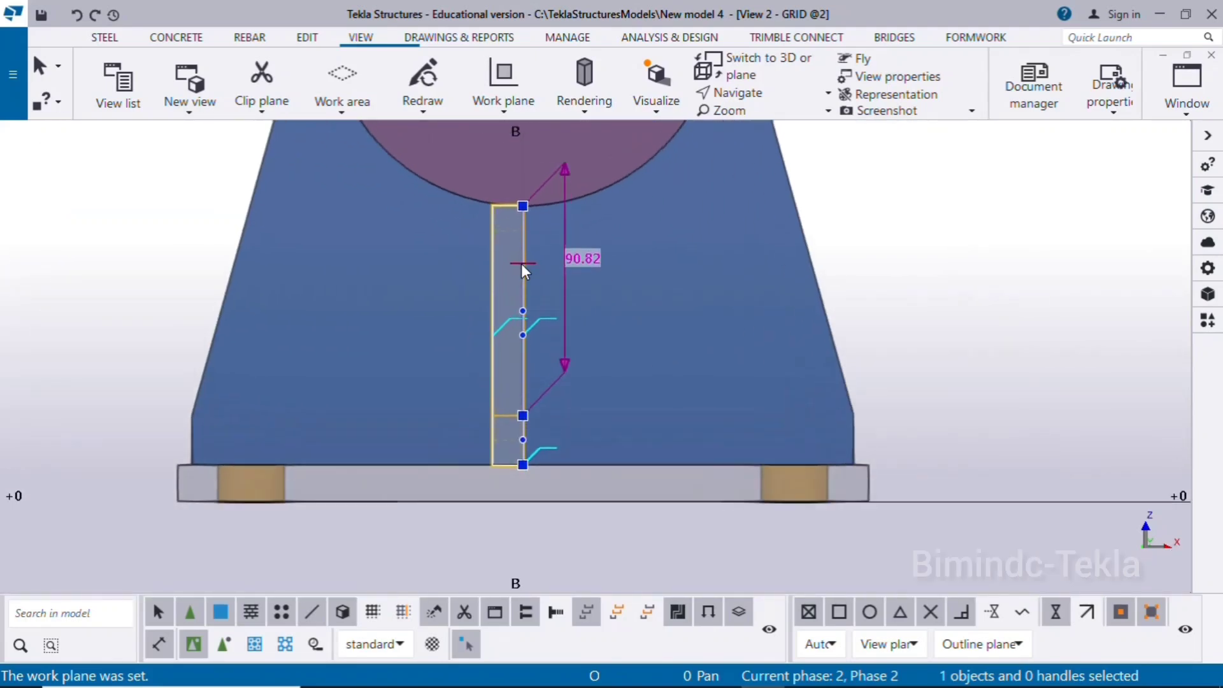
{"action": "scroll", "coordinate": [561, 312], "scroll_direction": "down", "scroll_amount": 3}
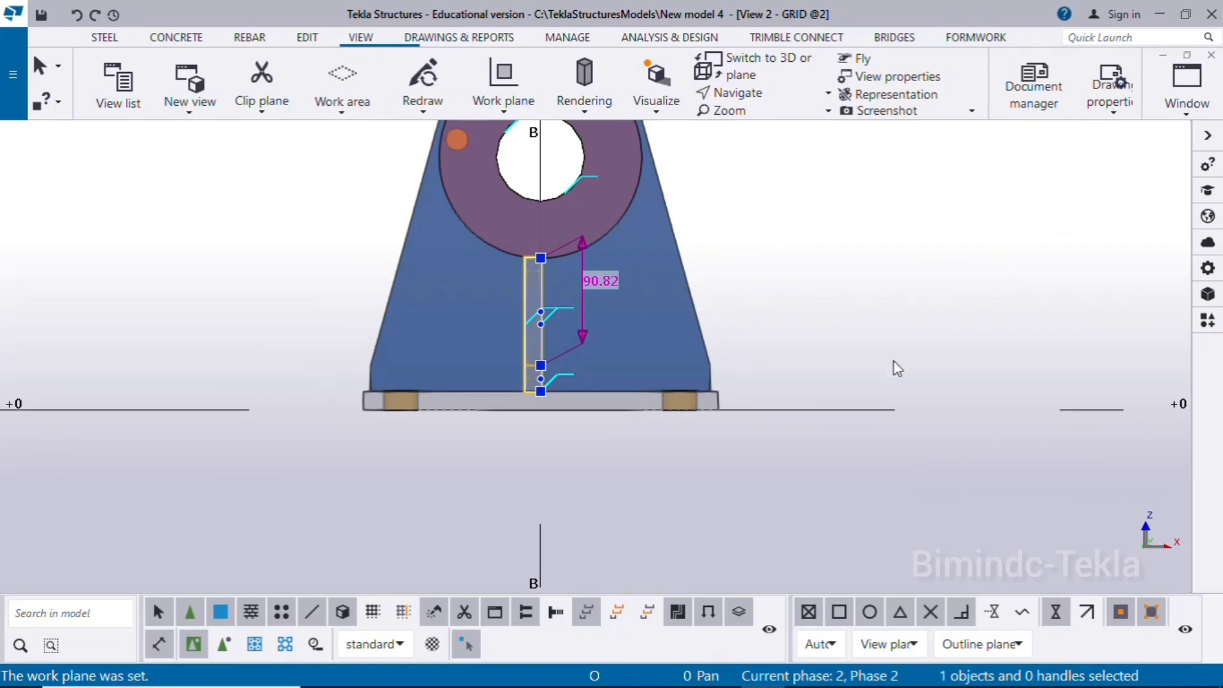
Set the At depth position of both stiffener plates to Middle so they are centred on grid line B
{"action": "middle_click_drag", "start_coordinate": [893, 362], "coordinate": [616, 402], "text": "ctrl"}
{"action": "middle_click_drag", "start_coordinate": [576, 214], "coordinate": [544, 360]}
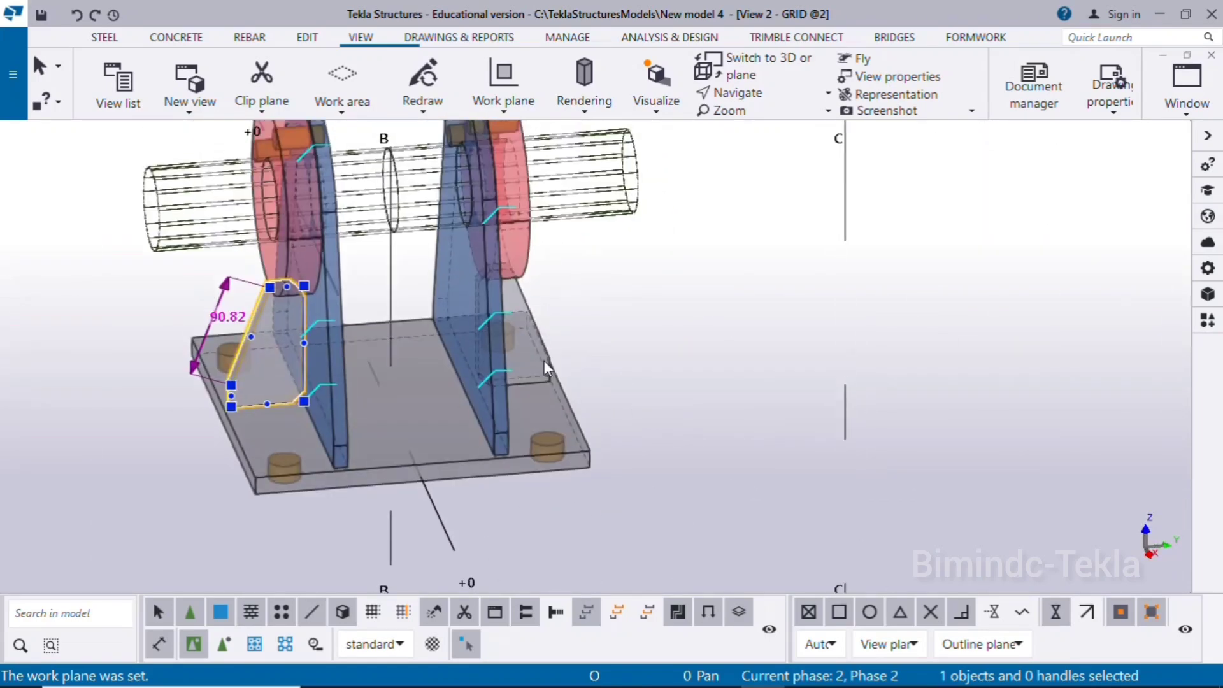
{"action": "left_click", "coordinate": [544, 350], "text": "ctrl"}
{"action": "scroll", "coordinate": [678, 327], "scroll_direction": "up", "scroll_amount": 2}
{"action": "left_click", "coordinate": [675, 331]}
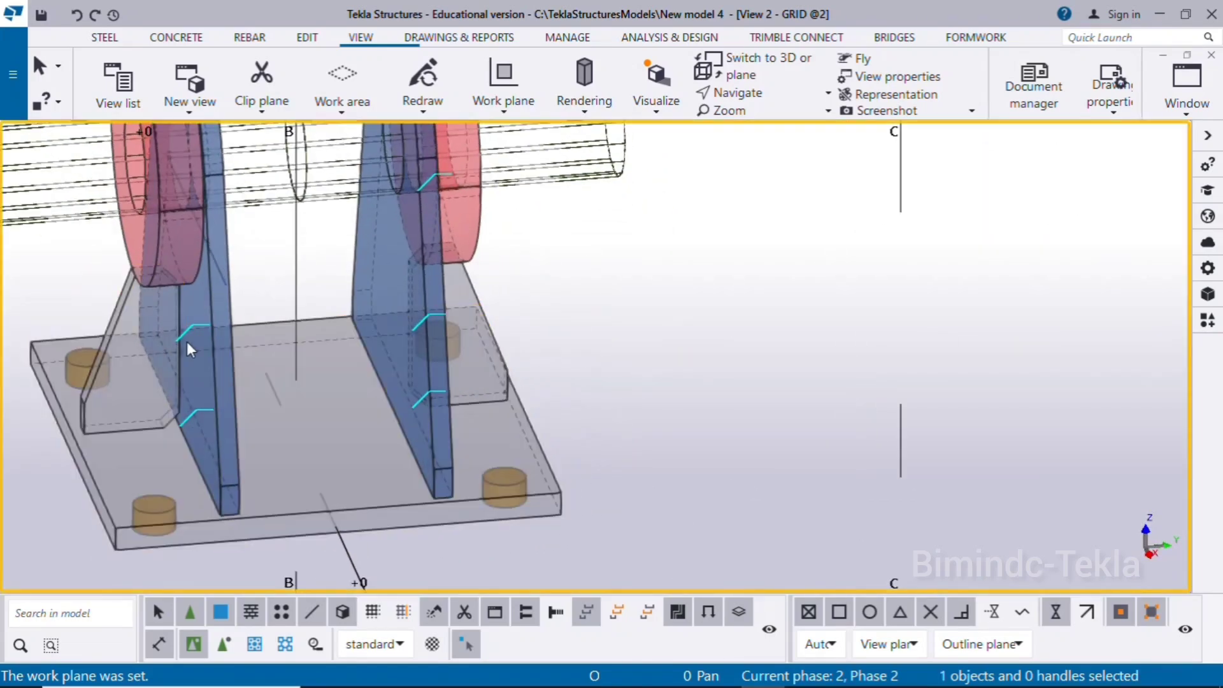
{"action": "left_click", "coordinate": [128, 302]}
{"action": "left_click", "coordinate": [475, 293], "text": "ctrl"}
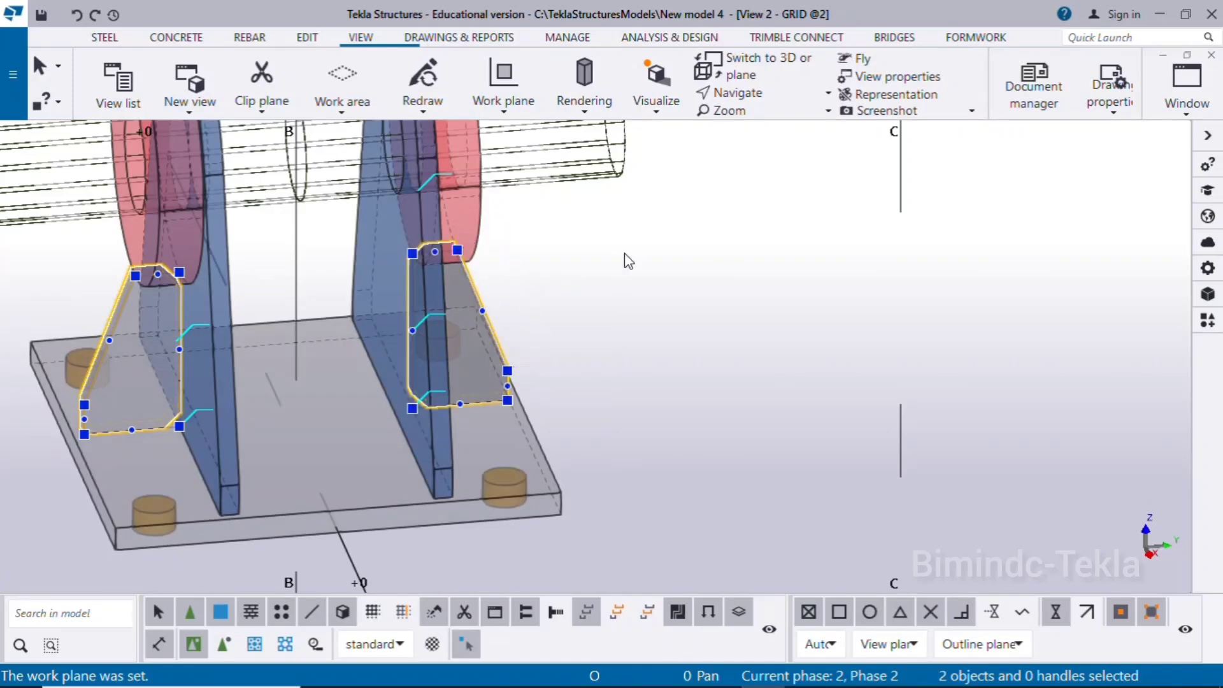
{"action": "key", "text": "ctrl+p"}
{"action": "scroll", "coordinate": [582, 432], "scroll_direction": "up", "scroll_amount": 6}
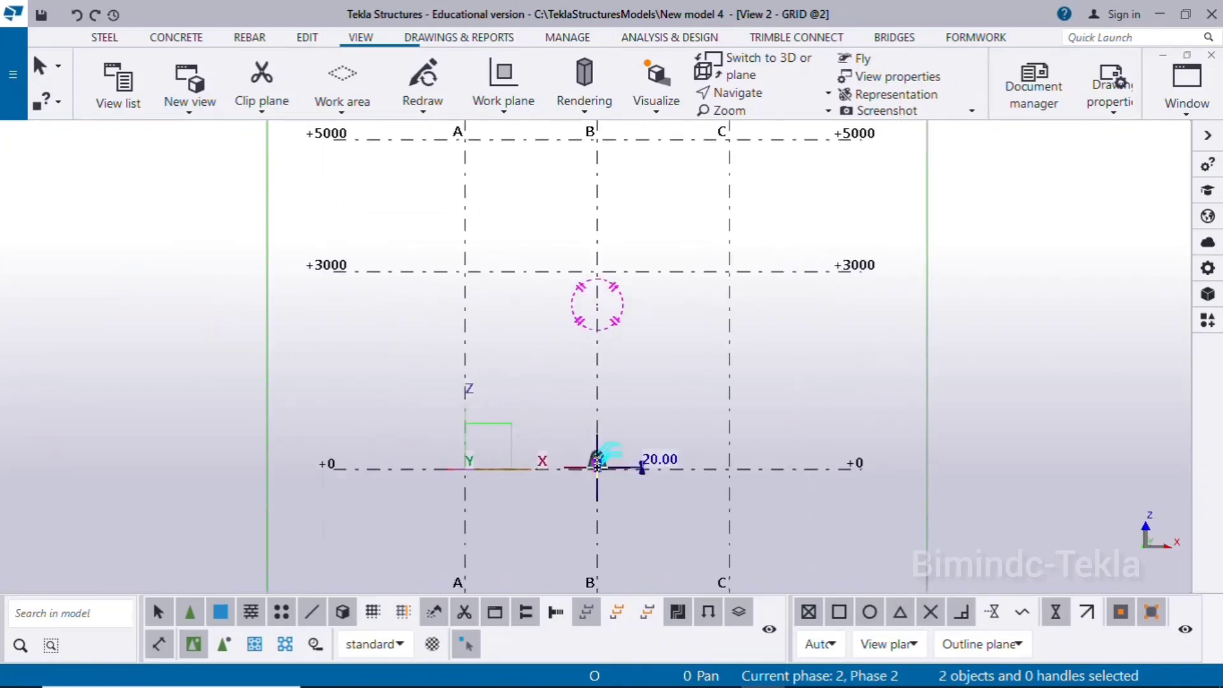
{"action": "scroll", "coordinate": [610, 434], "scroll_direction": "up", "scroll_amount": 3}
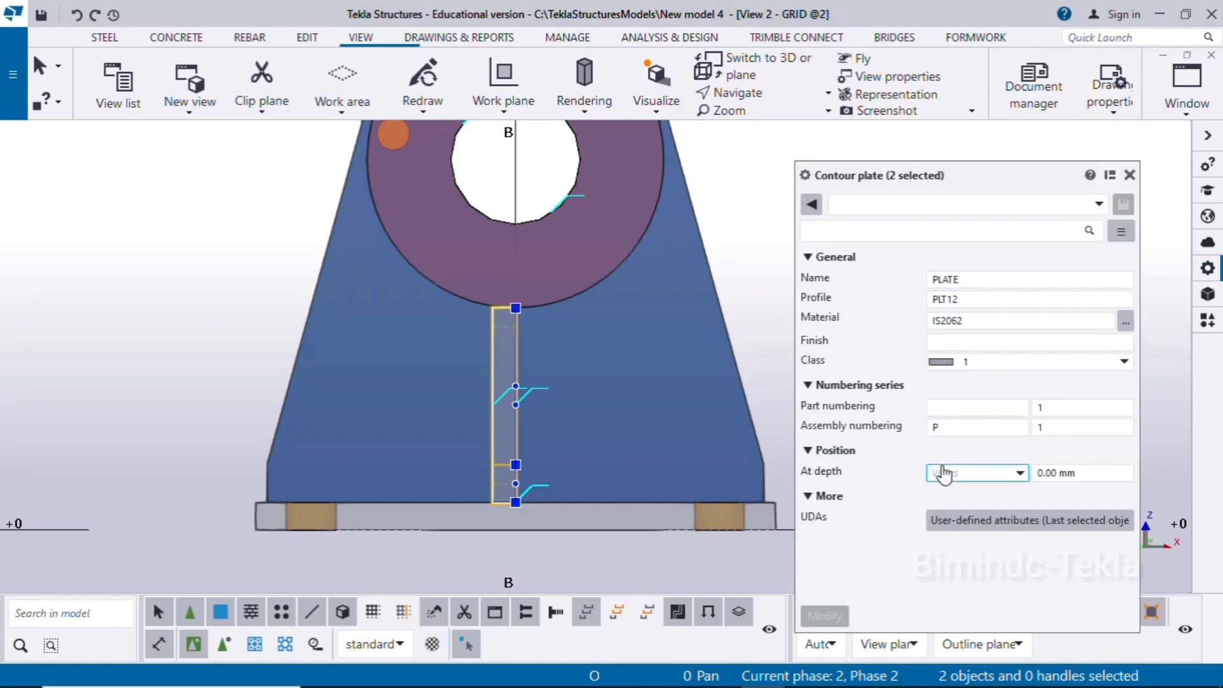
{"action": "left_click", "coordinate": [952, 484]}
{"action": "left_click", "coordinate": [969, 490]}
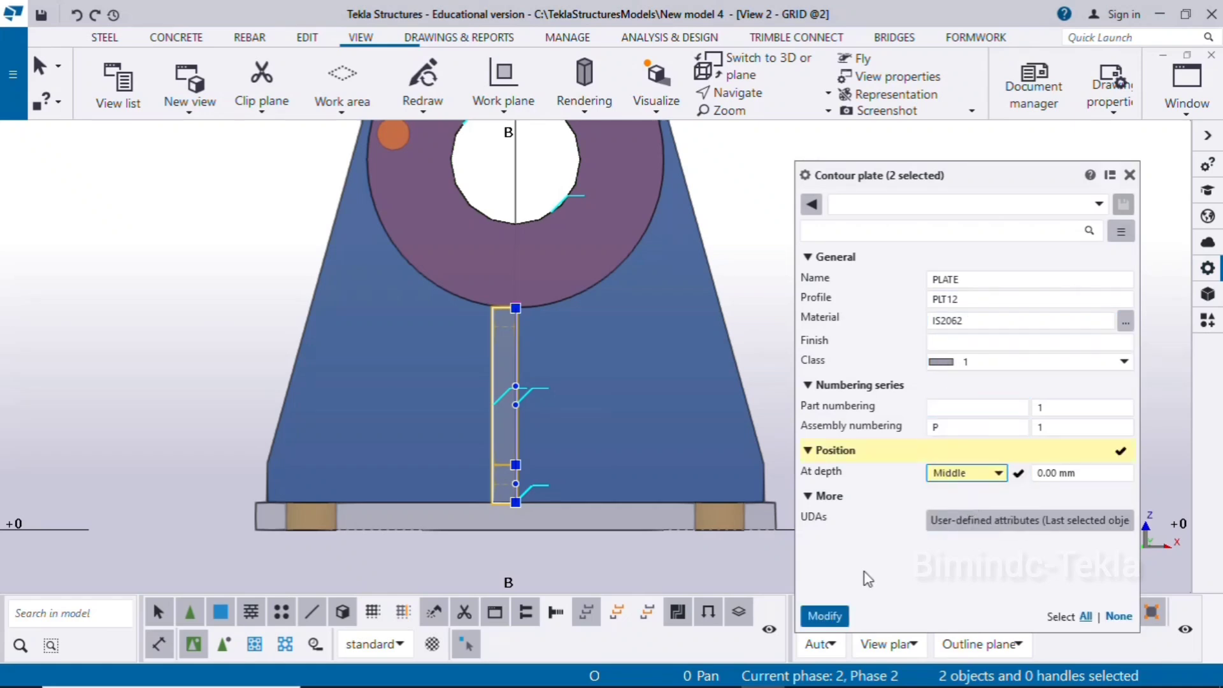
{"action": "left_click", "coordinate": [815, 619]}
{"action": "scroll", "coordinate": [598, 529], "scroll_direction": "down", "scroll_amount": 4}
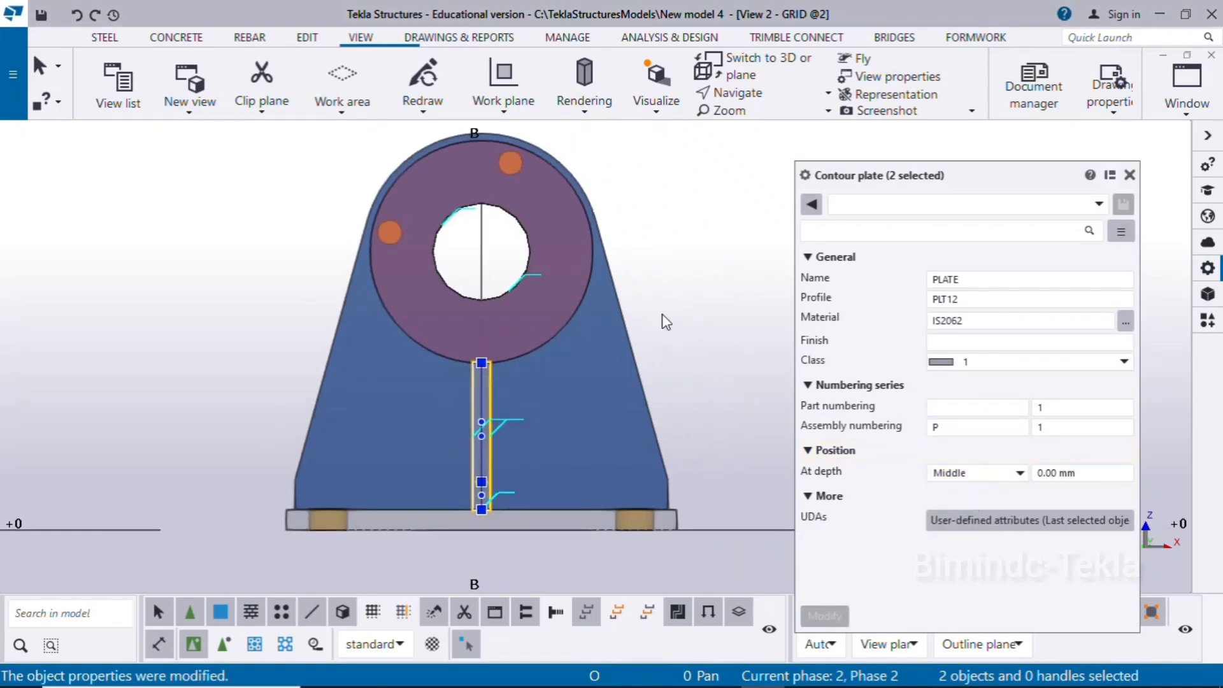
{"action": "left_click", "coordinate": [663, 314]}
{"action": "left_click", "coordinate": [1130, 175]}
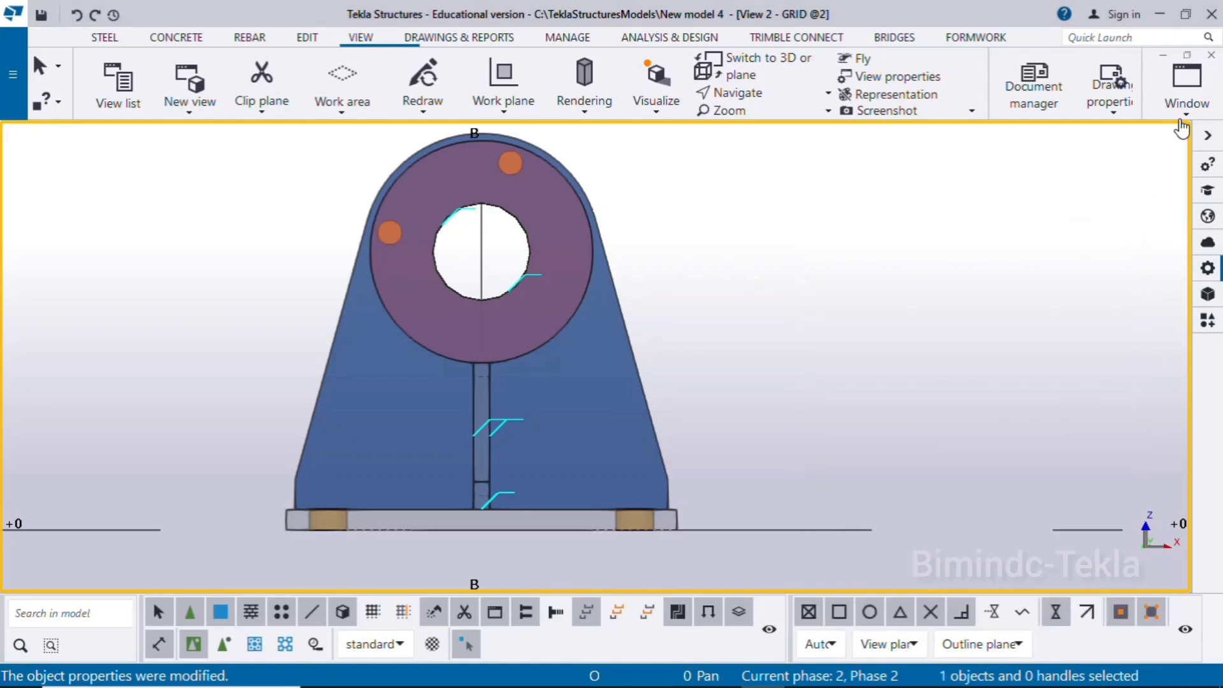
Switch to View 1 - 3d, turn it to plan and check the centring of the stiffener at the base plate's upper edge
{"action": "left_click", "coordinate": [1189, 102]}
{"action": "left_click", "coordinate": [1099, 293]}
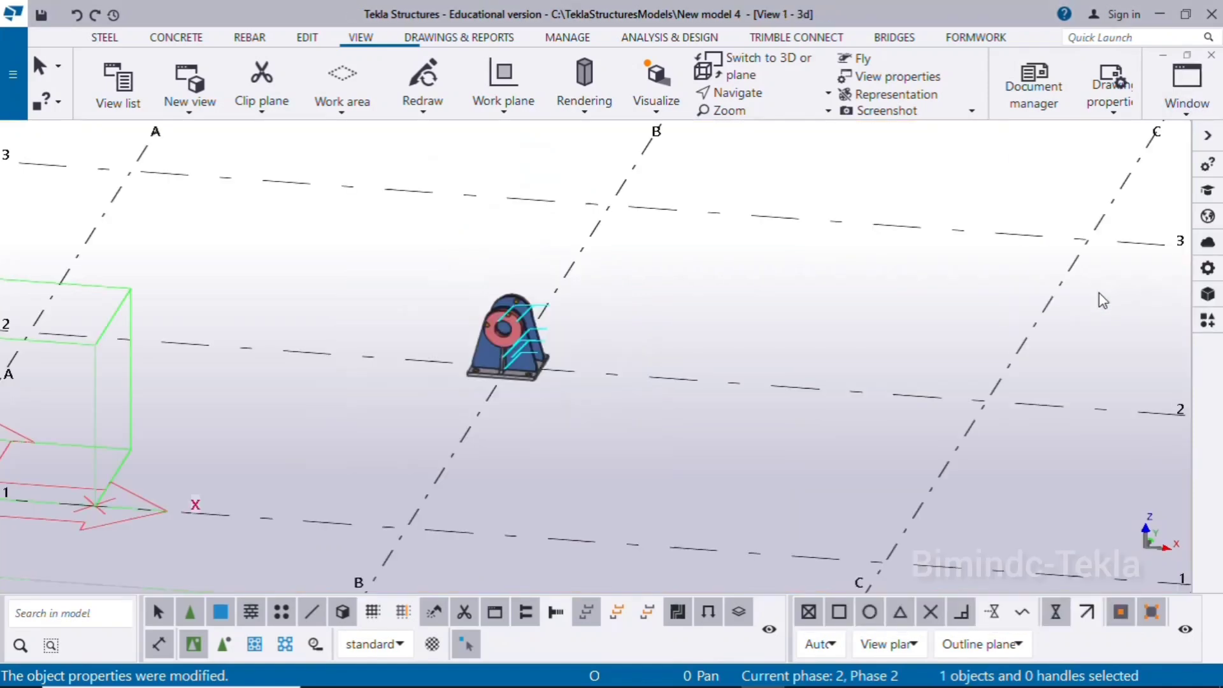
{"action": "key", "text": "ctrl+p"}
{"action": "scroll", "coordinate": [658, 300], "scroll_direction": "up", "scroll_amount": 3}
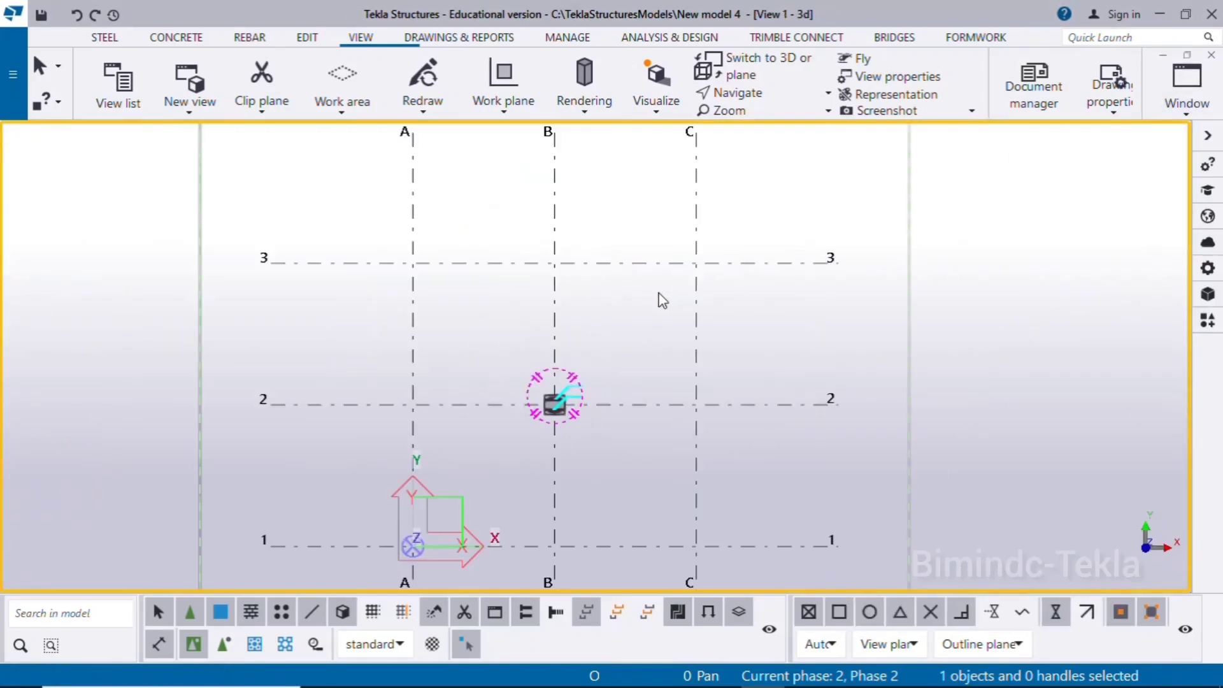
{"action": "scroll", "coordinate": [529, 430], "scroll_direction": "up", "scroll_amount": 5}
{"action": "scroll", "coordinate": [525, 423], "scroll_direction": "up", "scroll_amount": 8}
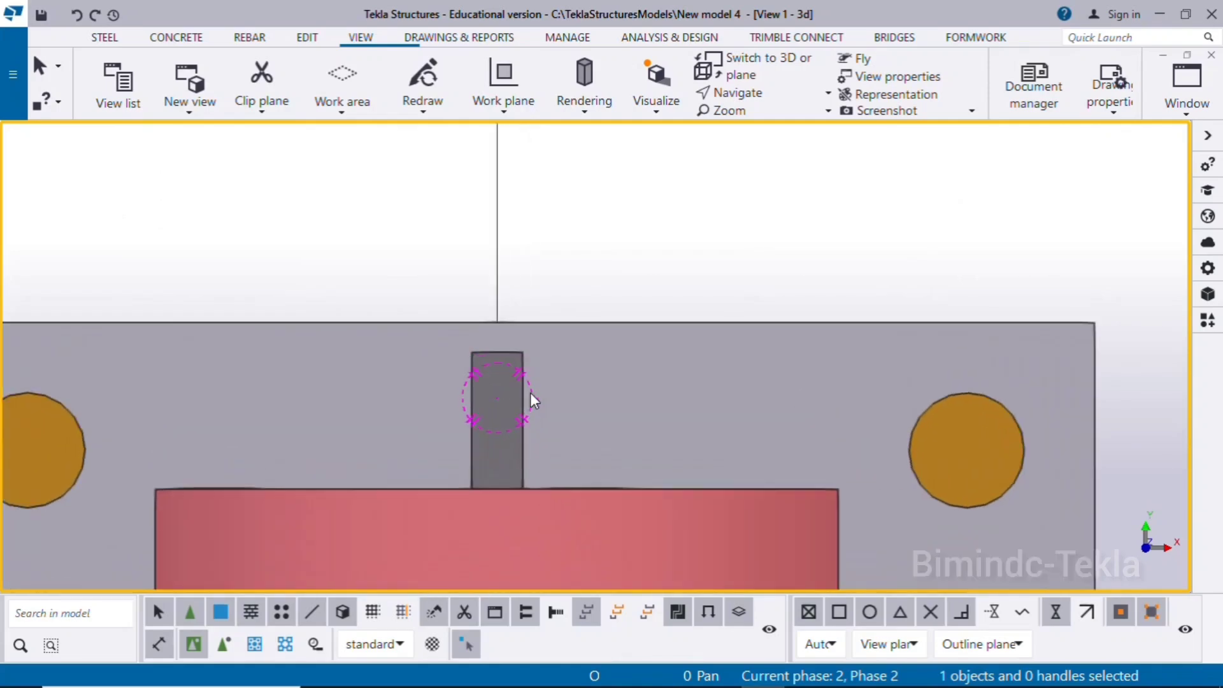
{"action": "left_click", "coordinate": [518, 408]}
{"action": "scroll", "coordinate": [527, 452], "scroll_direction": "down", "scroll_amount": 4}
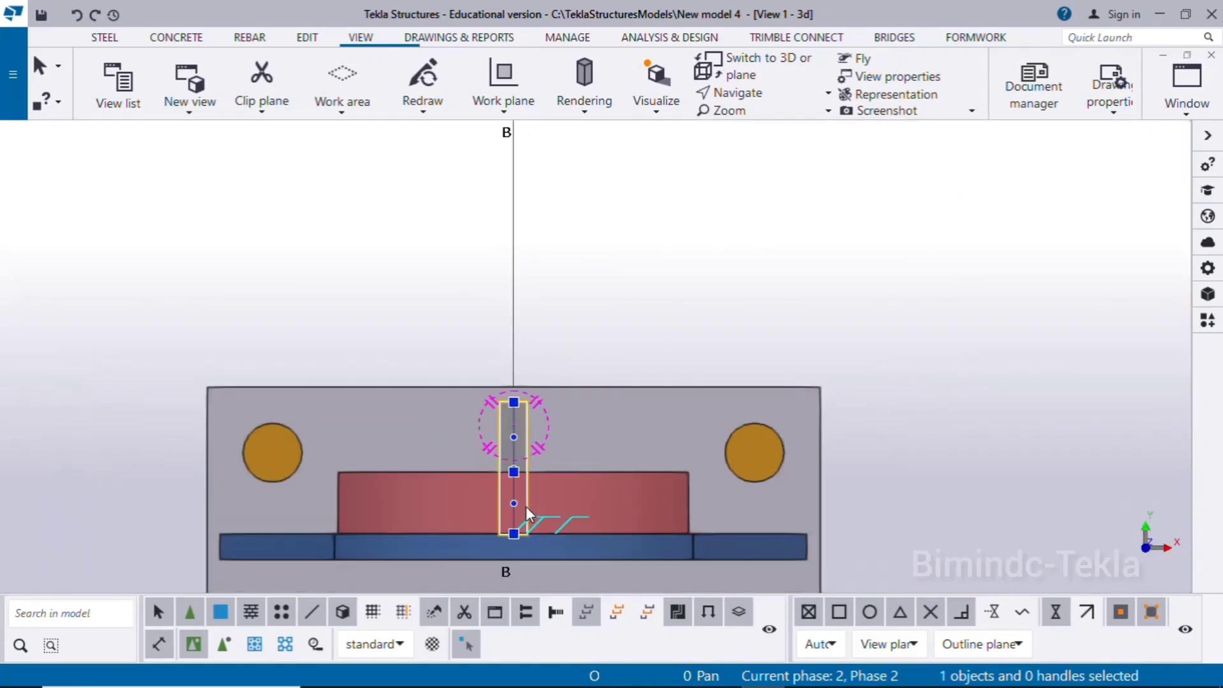
Check the centring of the opposite stiffener at the base plate's lower edge in plan
{"action": "middle_click_drag", "start_coordinate": [527, 506], "coordinate": [533, 359]}
{"action": "scroll", "coordinate": [532, 369], "scroll_direction": "down", "scroll_amount": 4}
{"action": "middle_click_drag", "start_coordinate": [548, 439], "coordinate": [557, 351]}
{"action": "scroll", "coordinate": [546, 487], "scroll_direction": "up", "scroll_amount": 2}
{"action": "left_click", "coordinate": [536, 495]}
{"action": "scroll", "coordinate": [607, 479], "scroll_direction": "down", "scroll_amount": 2}
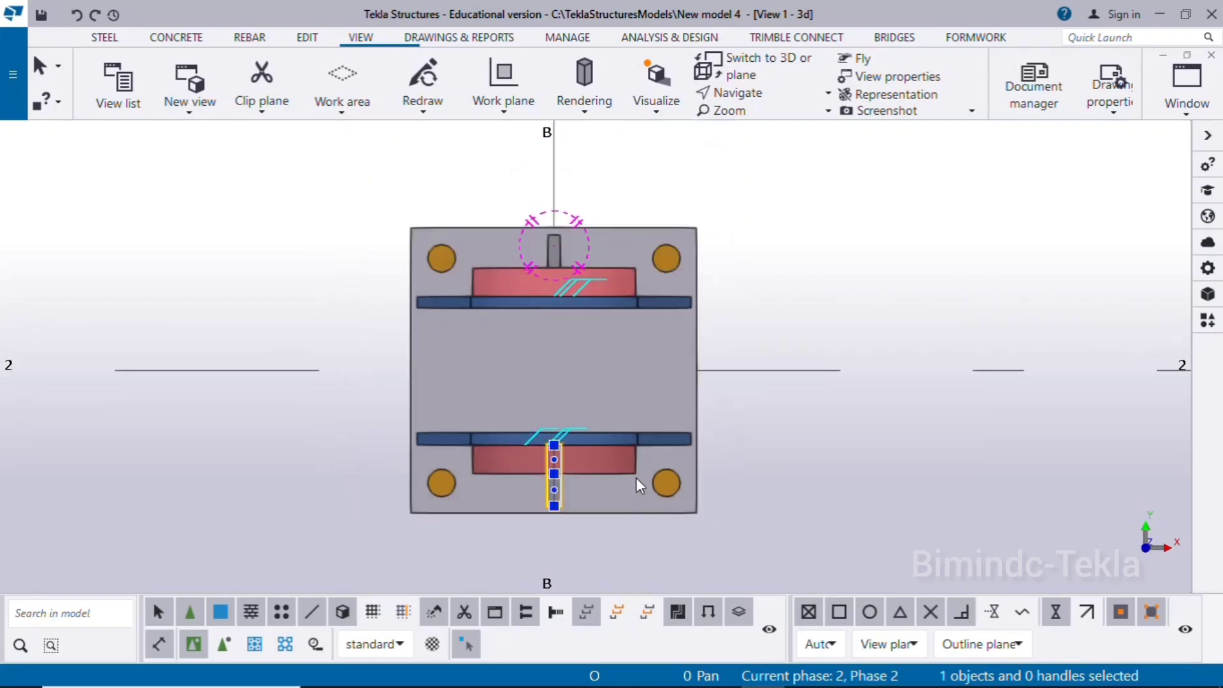
{"action": "left_click", "coordinate": [798, 444]}
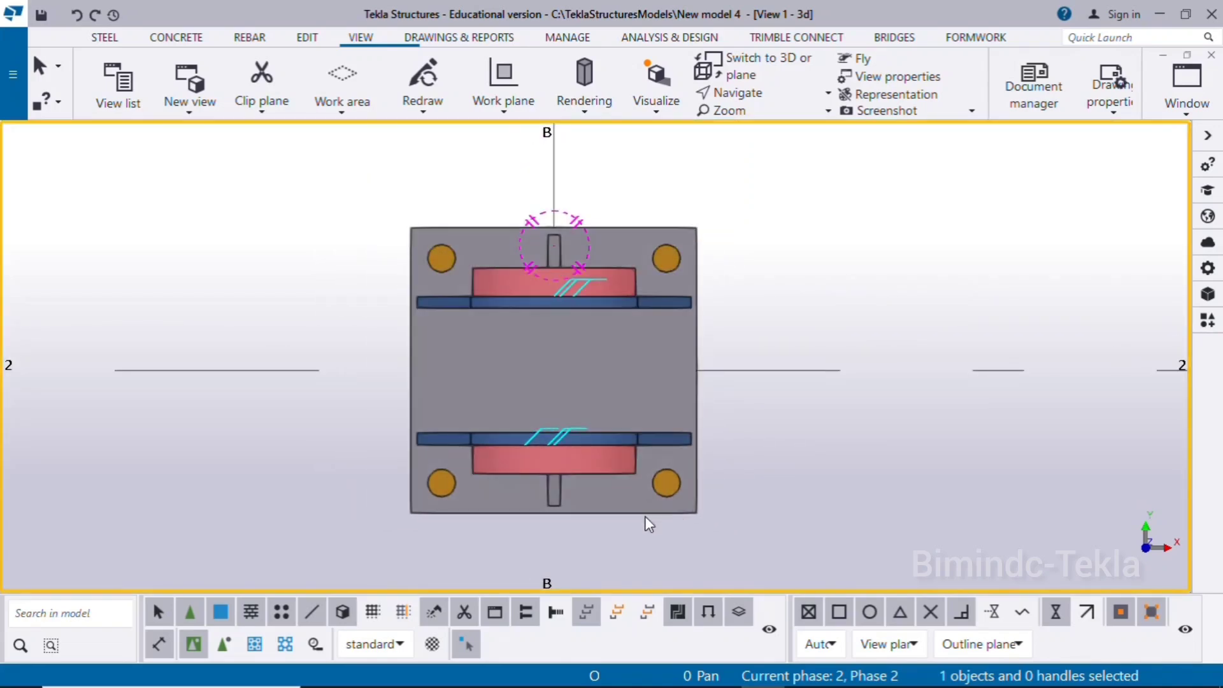
Set the view rotation origin on the bracket and orbit to a raised 3D view showing both uprights, discs and stiffeners
{"action": "middle_click_drag", "start_coordinate": [567, 533], "coordinate": [510, 305], "text": "ctrl"}
{"action": "key", "text": "v"}
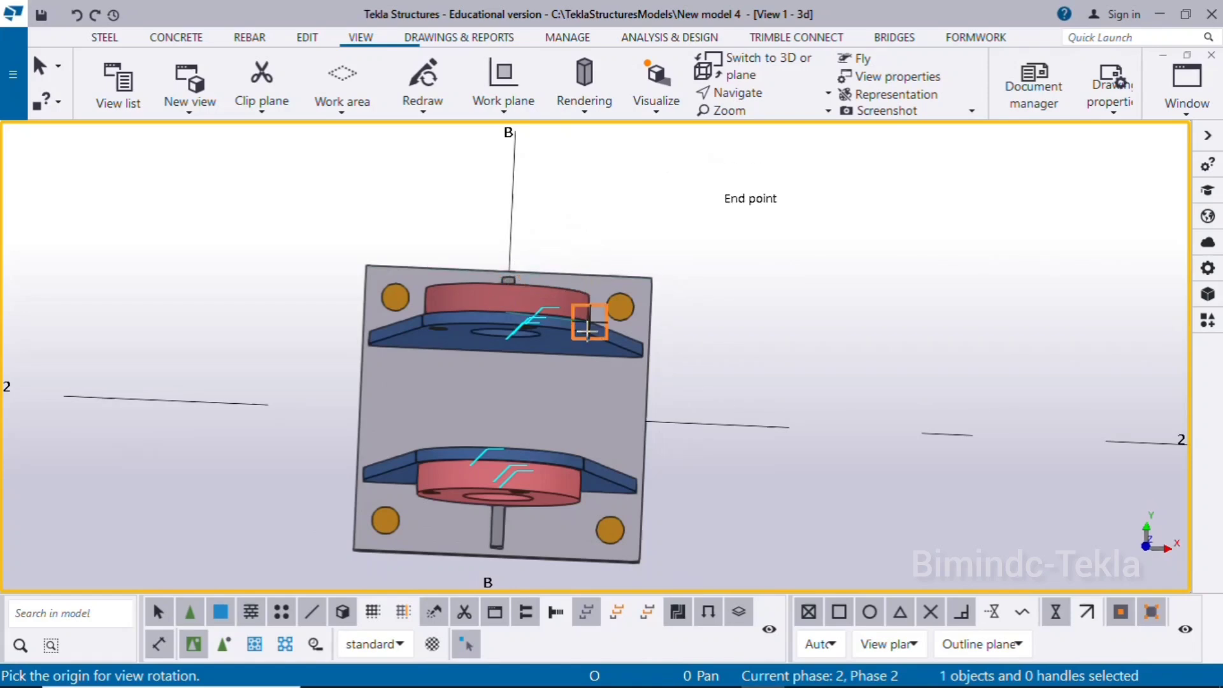
{"action": "left_click", "coordinate": [619, 461]}
{"action": "middle_click_drag", "start_coordinate": [646, 365], "coordinate": [931, 453], "text": "ctrl"}
{"action": "scroll", "coordinate": [900, 451], "scroll_direction": "down", "scroll_amount": 3}
{"action": "middle_click_drag", "start_coordinate": [746, 478], "coordinate": [659, 428], "text": "ctrl"}
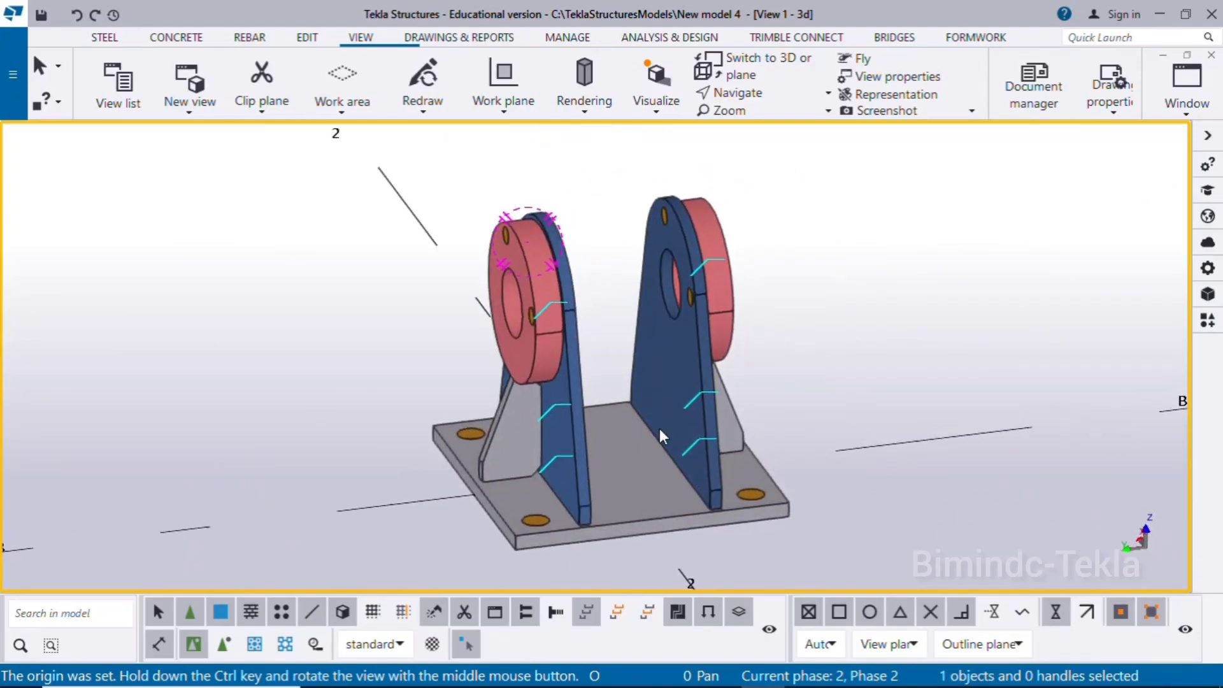
Switch to the Rope Pulley reference drawing, place it in a smaller window beside the model and show all its views for comparison
{"action": "left_click", "coordinate": [719, 681]}
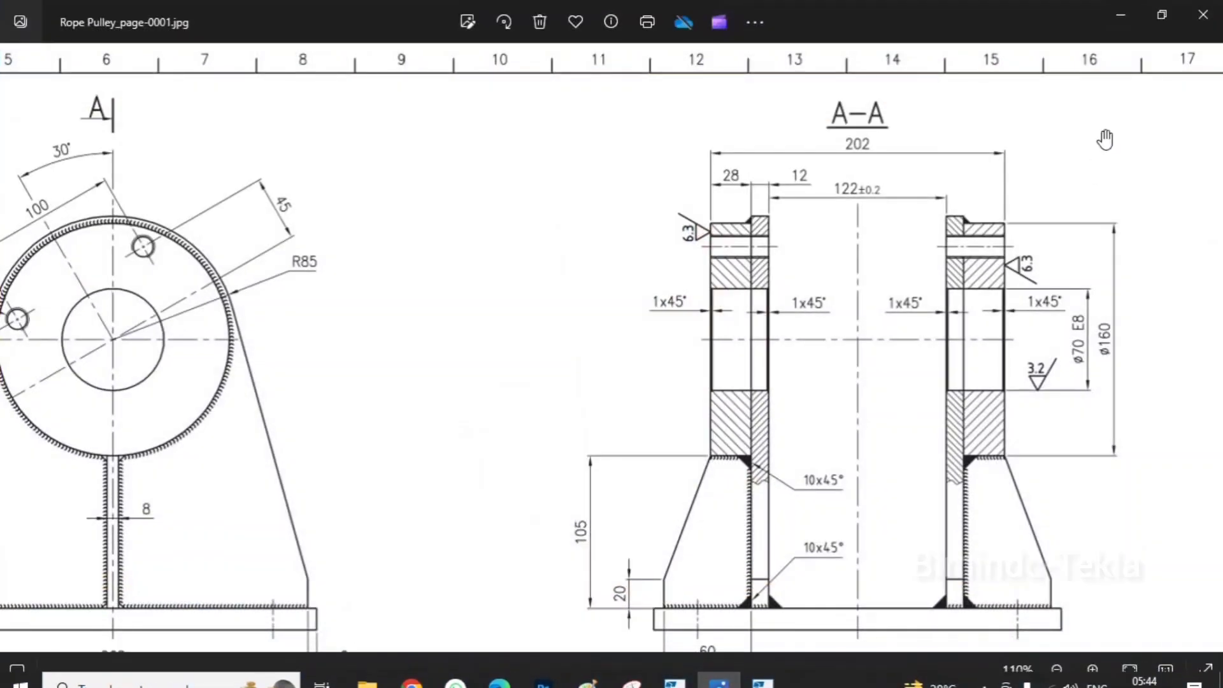
{"action": "left_click", "coordinate": [1162, 14]}
{"action": "left_click_drag", "start_coordinate": [784, 115], "coordinate": [1100, 163]}
{"action": "scroll", "coordinate": [475, 358], "scroll_direction": "down", "scroll_amount": 2}
{"action": "middle_click_drag", "start_coordinate": [517, 398], "coordinate": [445, 406]}
{"action": "scroll", "coordinate": [541, 366], "scroll_direction": "up", "scroll_amount": 2}
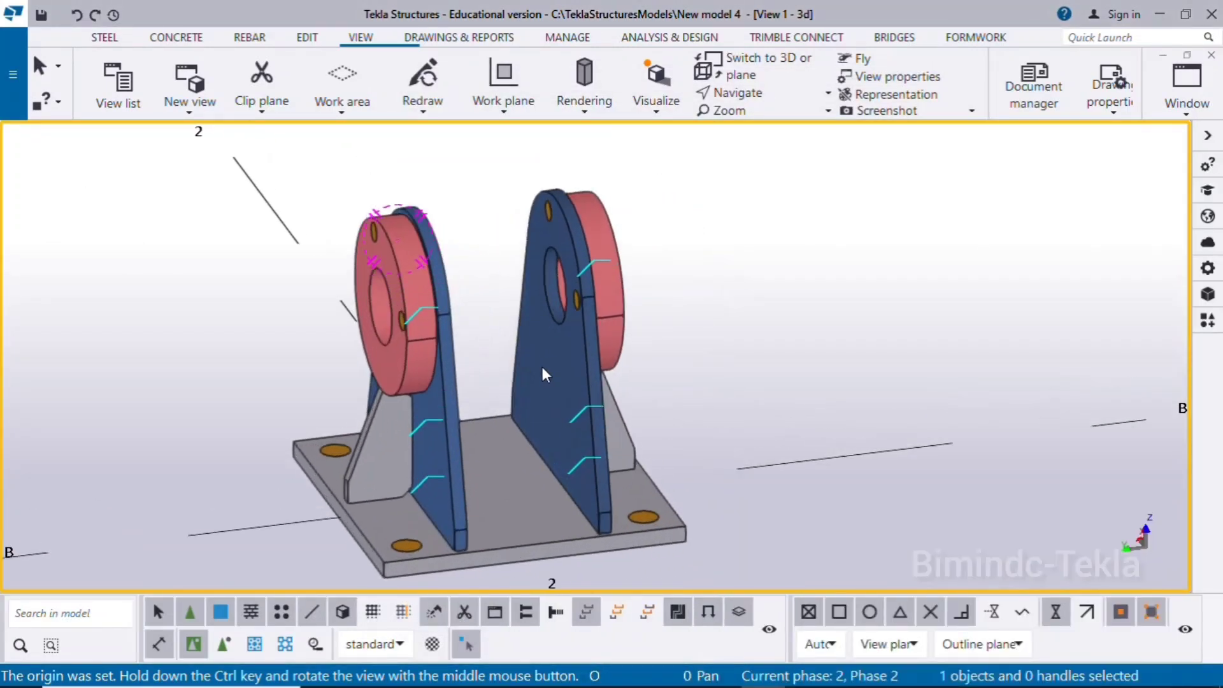
{"action": "middle_click_drag", "start_coordinate": [541, 366], "coordinate": [459, 341]}
{"action": "left_click", "coordinate": [719, 680]}
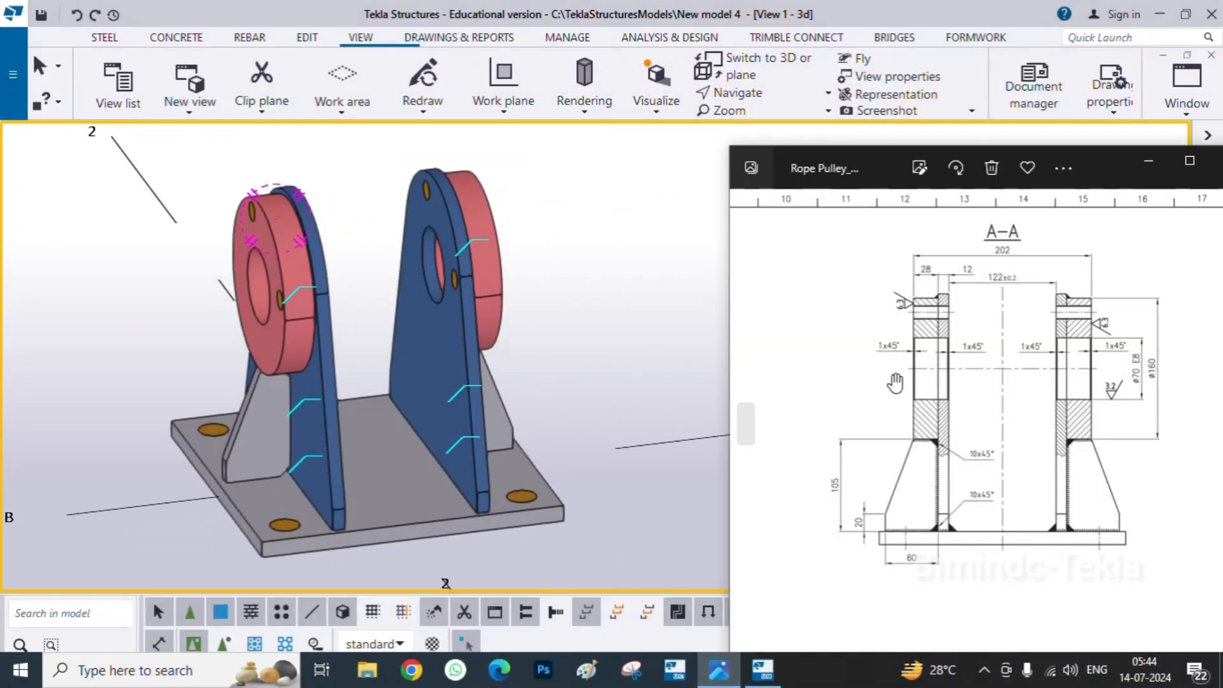
{"action": "left_click_drag", "start_coordinate": [878, 170], "coordinate": [780, 112]}
{"action": "scroll", "coordinate": [869, 413], "scroll_direction": "down", "scroll_amount": 1}
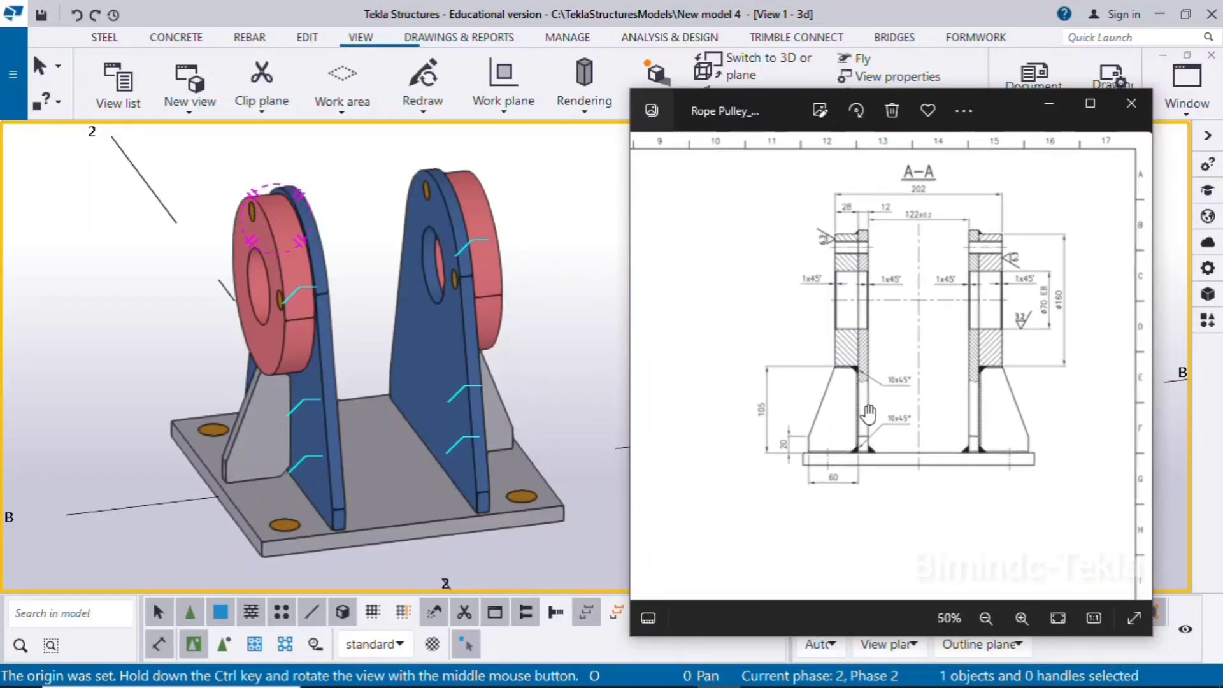
{"action": "scroll", "coordinate": [869, 412], "scroll_direction": "down", "scroll_amount": 2}
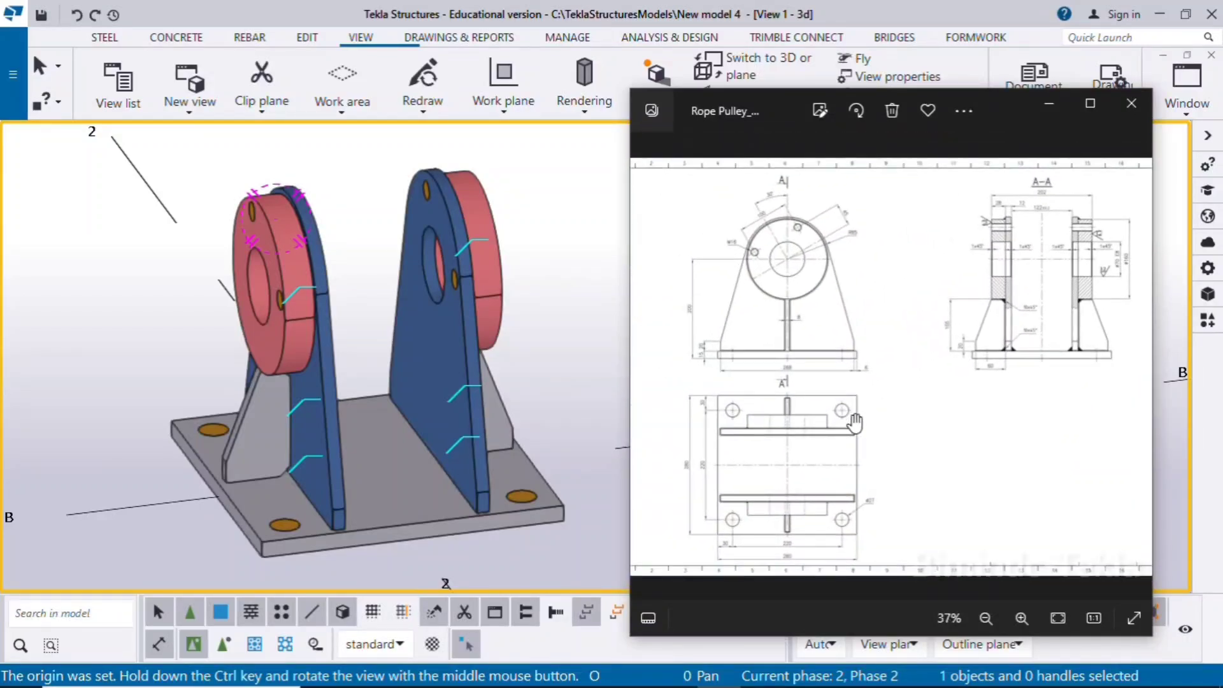